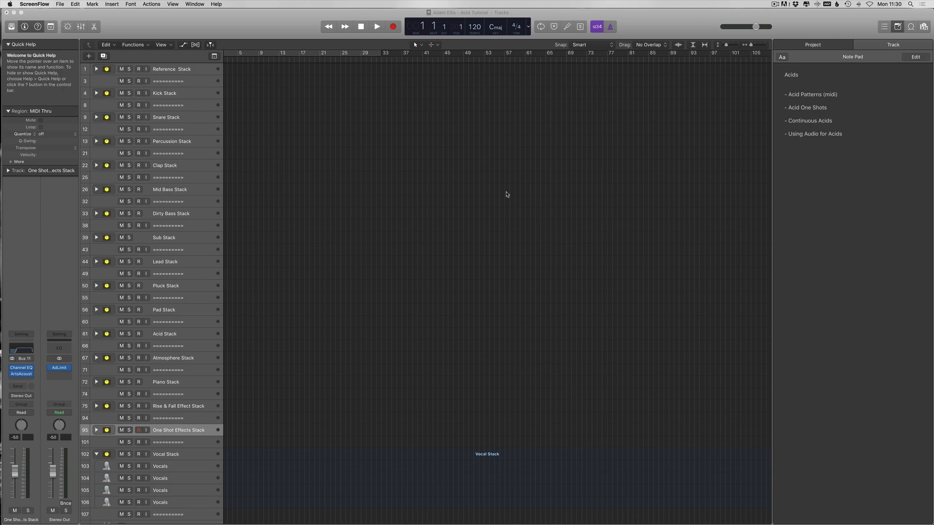
Select the Kick Stack track and enlarge the track rows vertically
left_click(838, 180)
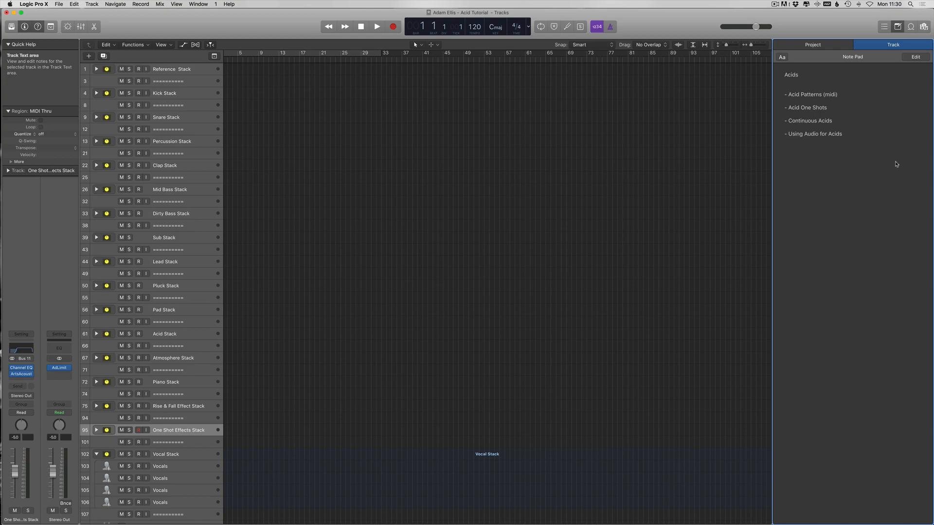
scroll(390, 83, "up", 1)
left_click(188, 91)
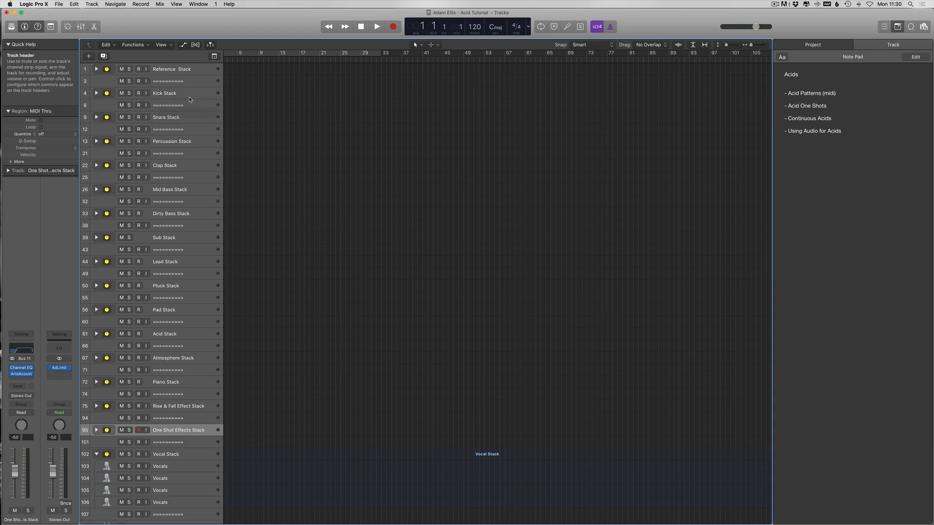
left_click(190, 98)
key("super+Down")
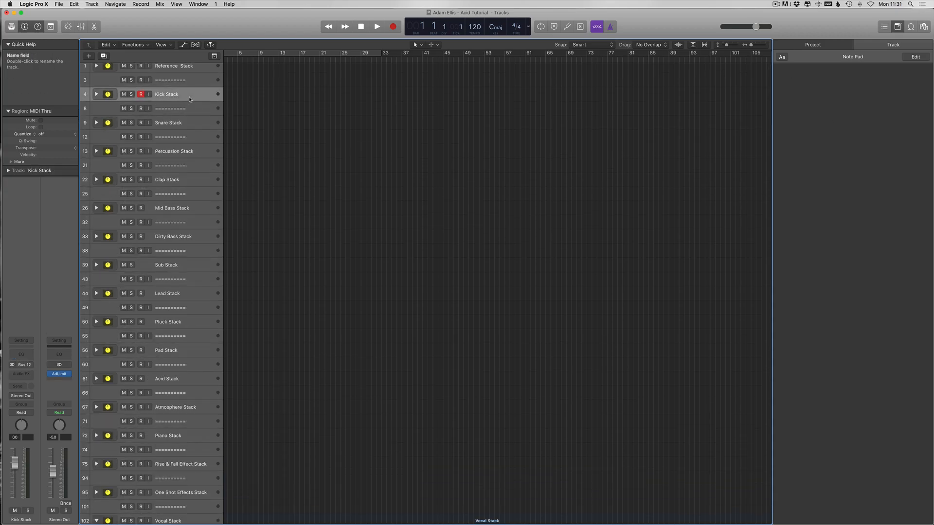
Browse the project files from the home folder to the Trance Essentials 2 sample folder "DPFTE Drum Loops - 140 BPM"
left_click(894, 45)
key("f")
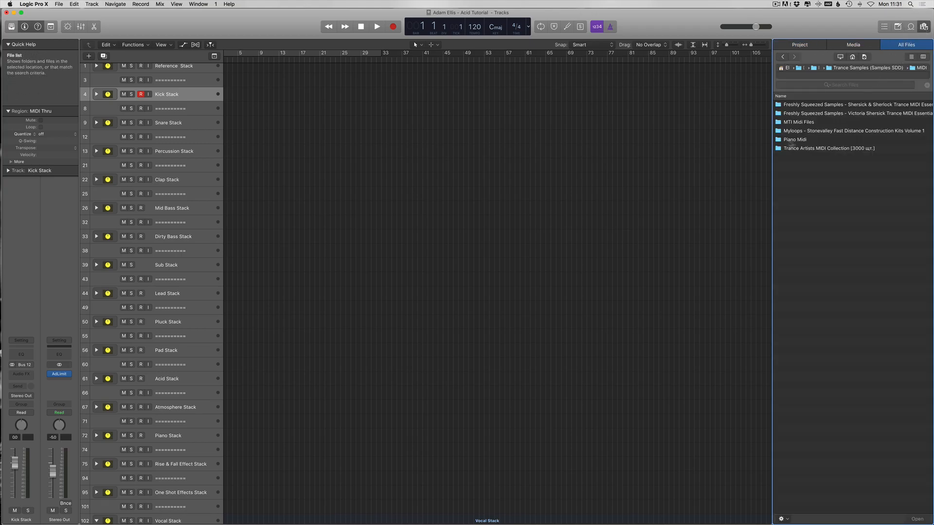
left_click(852, 57)
double_click(799, 123)
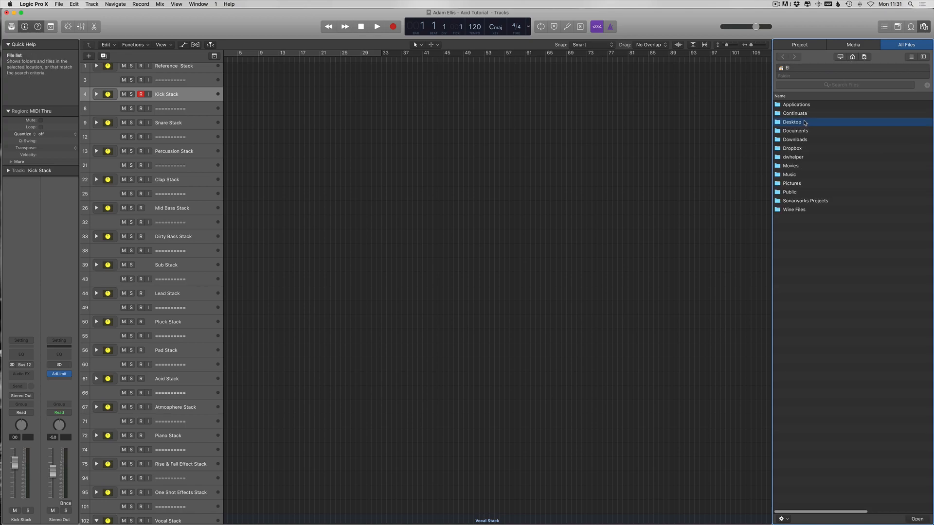
double_click(798, 131)
double_click(807, 132)
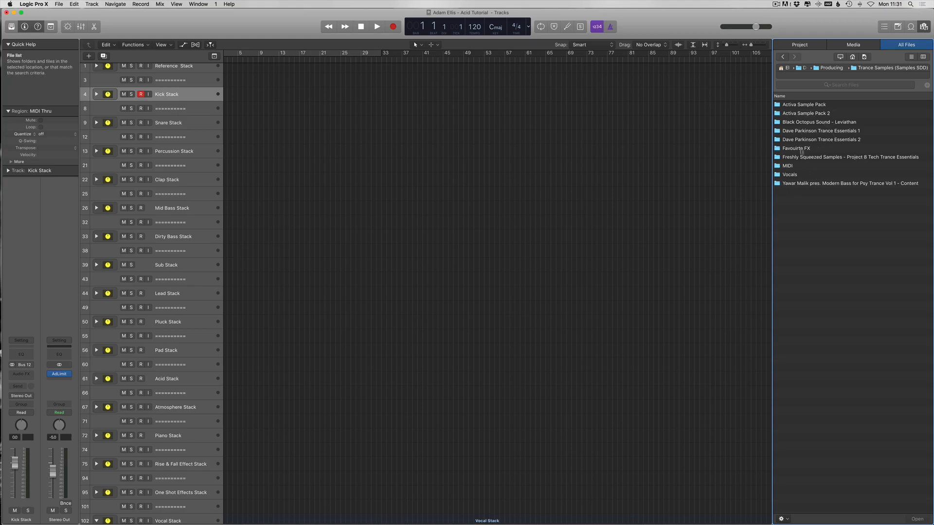
double_click(826, 140)
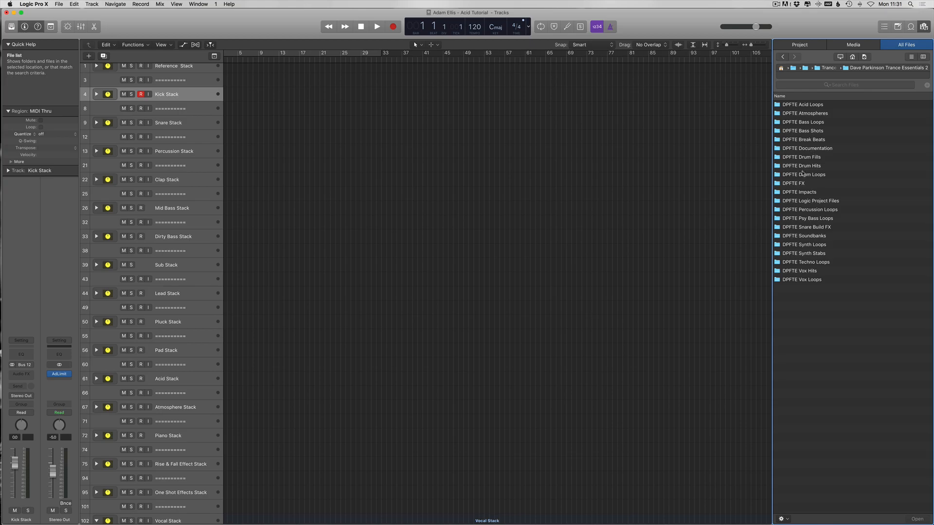
double_click(808, 175)
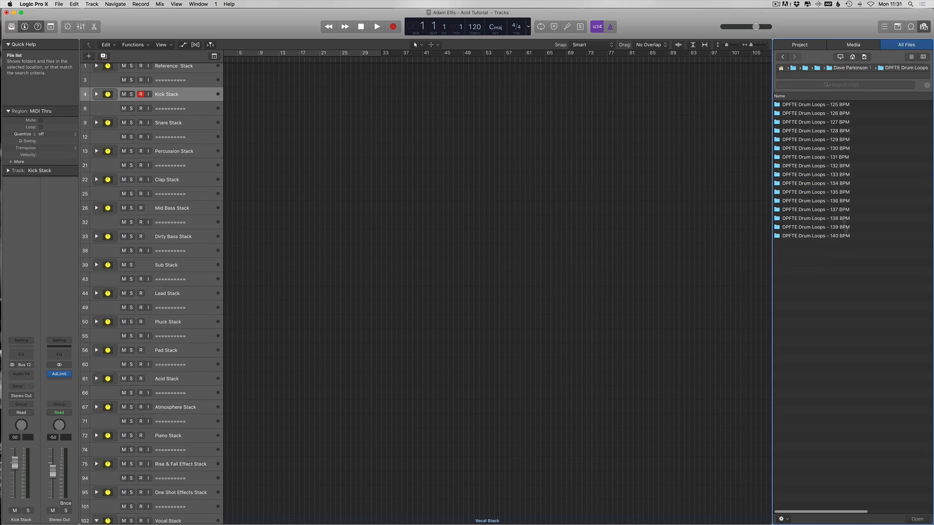
double_click(843, 235)
Turn on sample preview and audition the 140 BPM full drum loops from 007 through 019
left_click(870, 213)
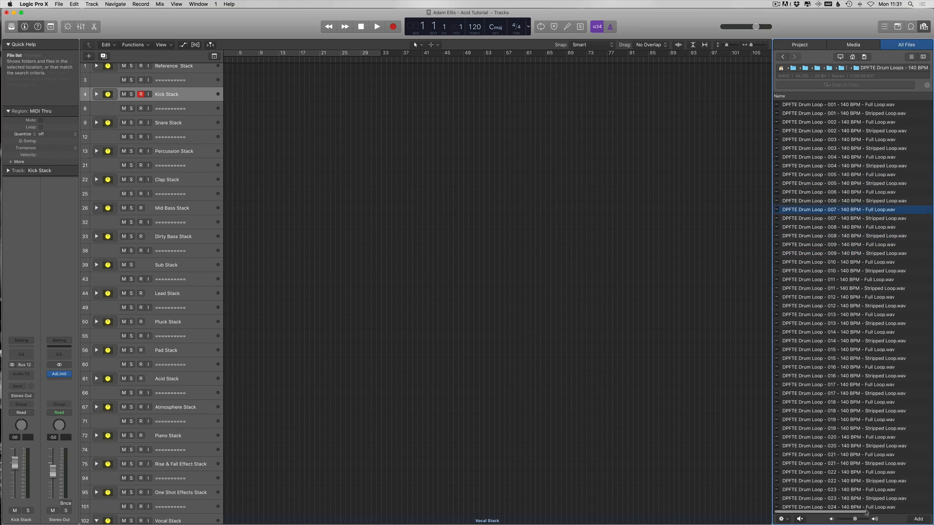
left_click(800, 520)
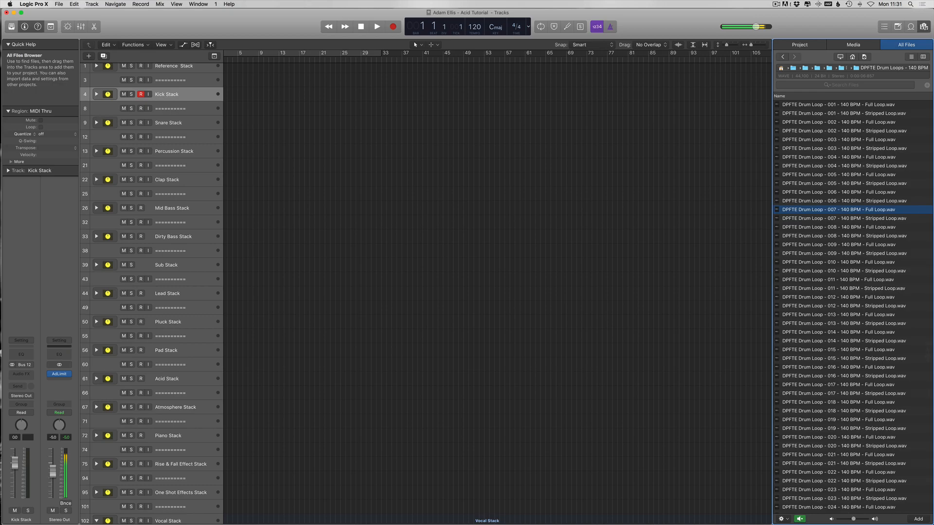
left_click(871, 245)
left_click(866, 262)
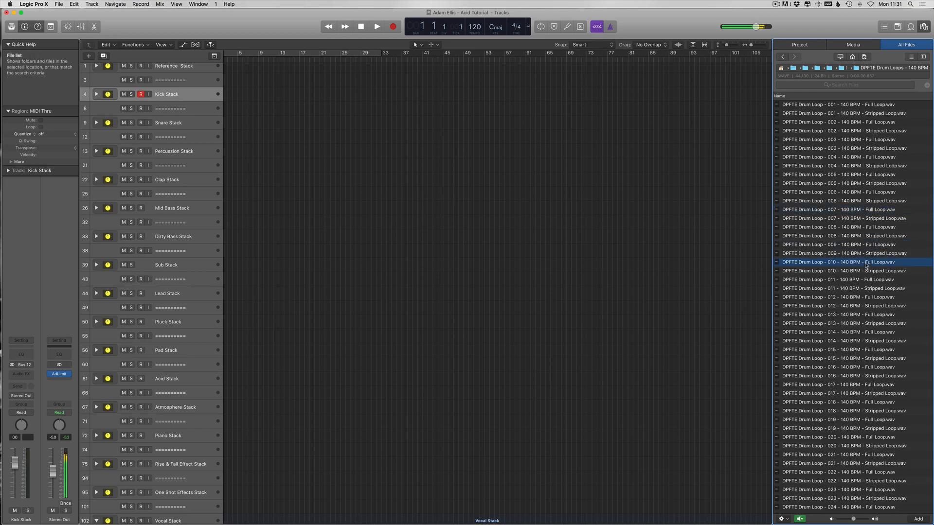
left_click(869, 280)
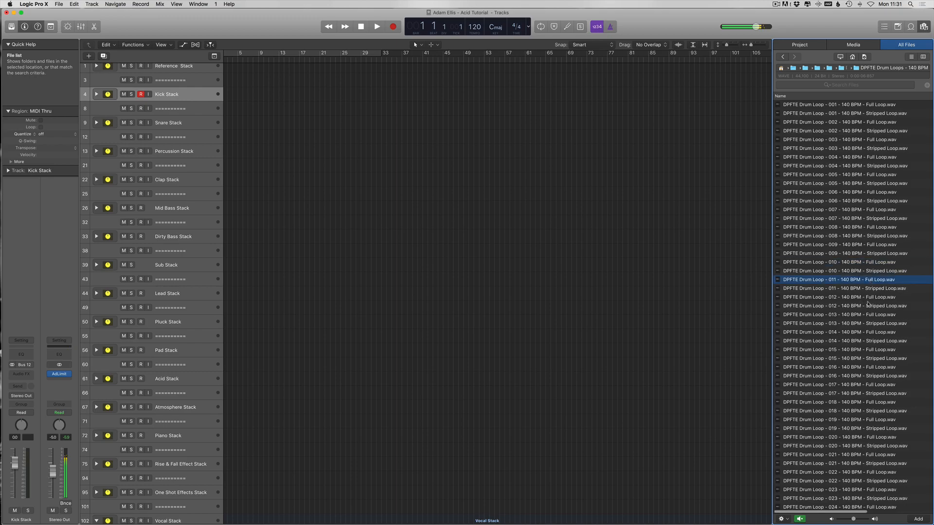
left_click(868, 299)
left_click(867, 333)
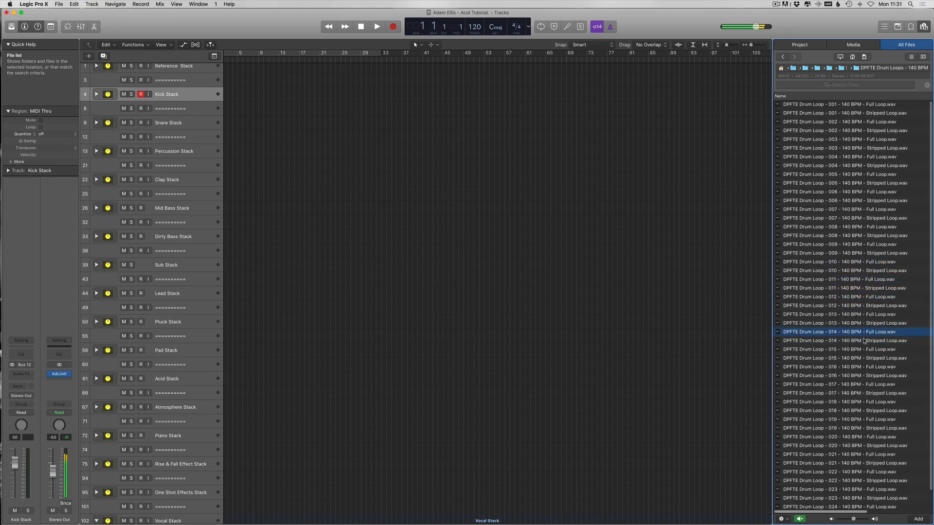
scroll(865, 348, "down", 1)
left_click(864, 349)
left_click(868, 367)
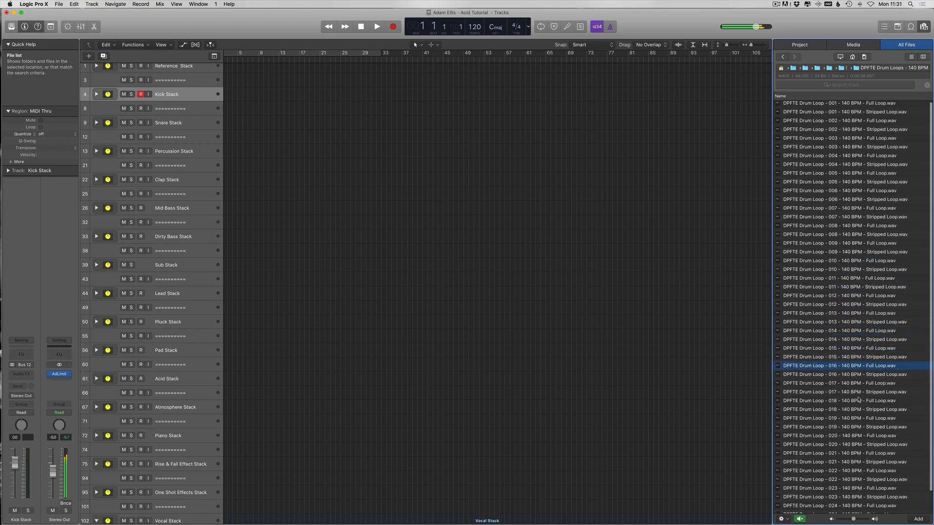
left_click(870, 383)
left_click(868, 402)
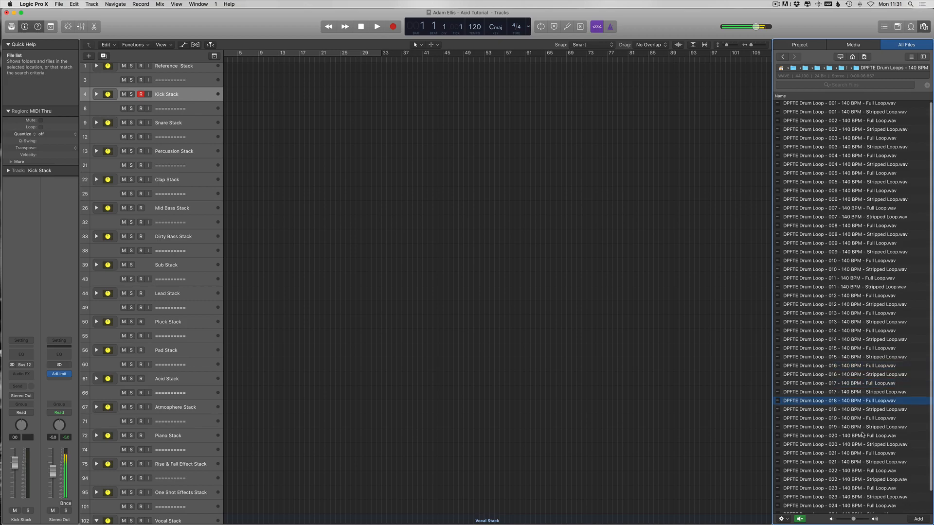
left_click(874, 419)
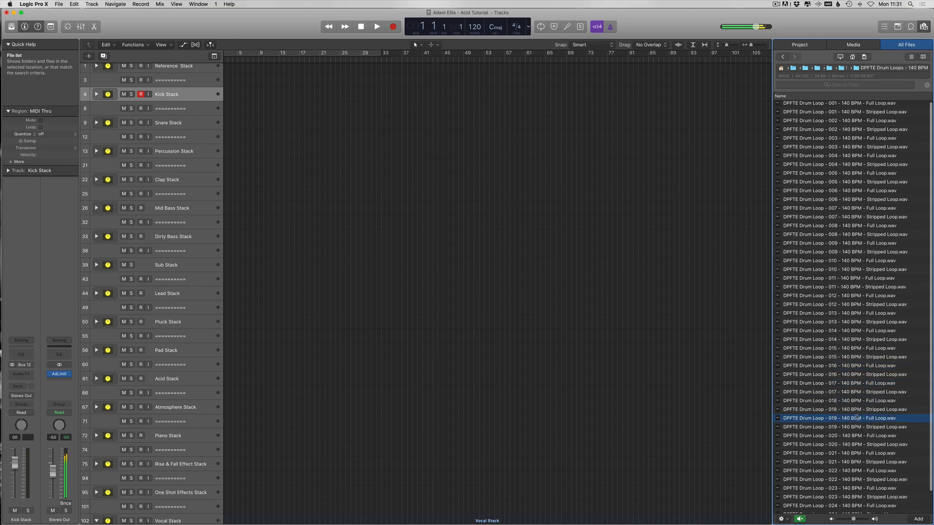
Place "DPFTE Drum Loop - 019 - 140 BPM - Full Loop.wav" on the Kick (Audio) track at bar 1, importing its tempo
left_click_drag(800, 422, 260, 99)
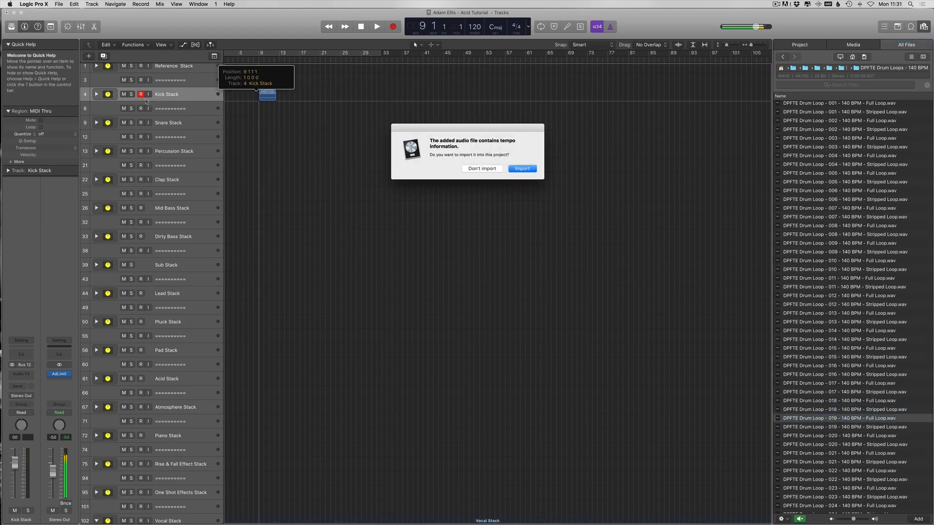
left_click(530, 170)
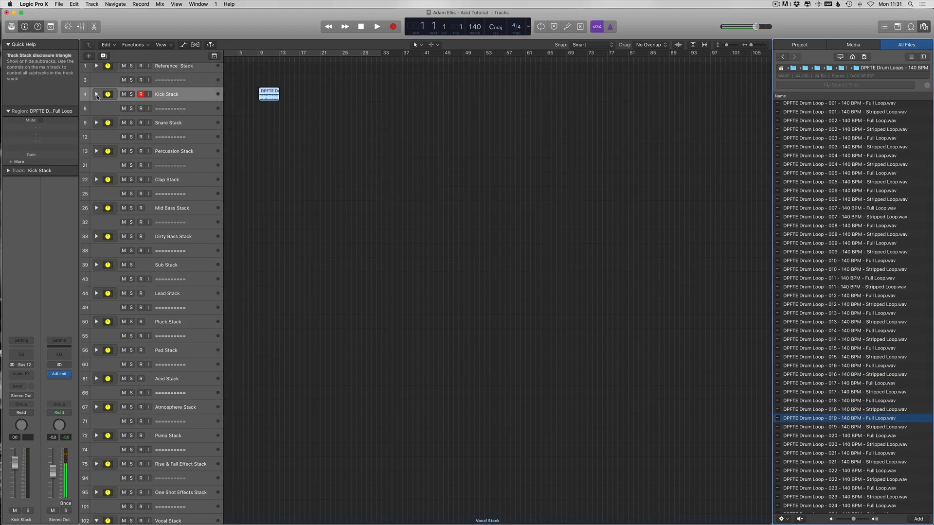
left_click_drag(278, 122, 236, 125)
Loop the drum region out to bar 21 and set the cycle range from bar 1 to bar 21
left_click_drag(229, 52, 433, 53)
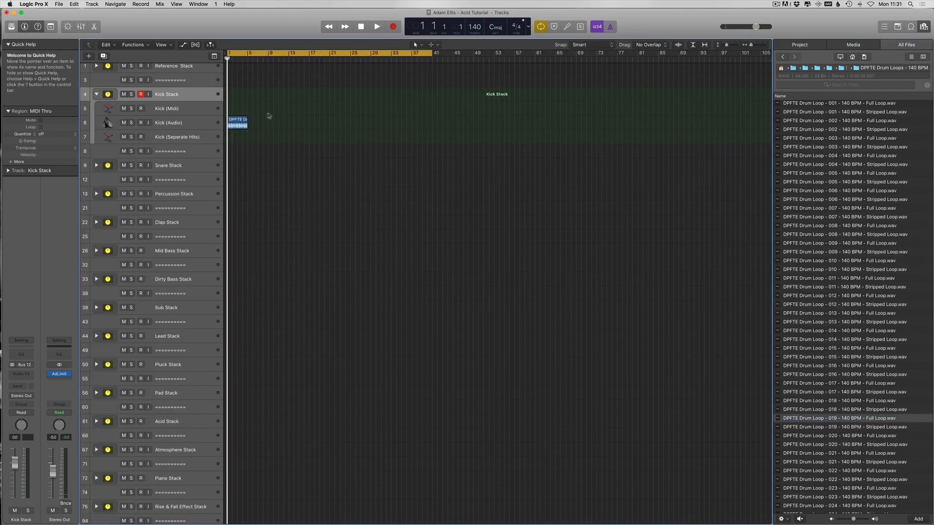
left_click_drag(249, 120, 330, 126)
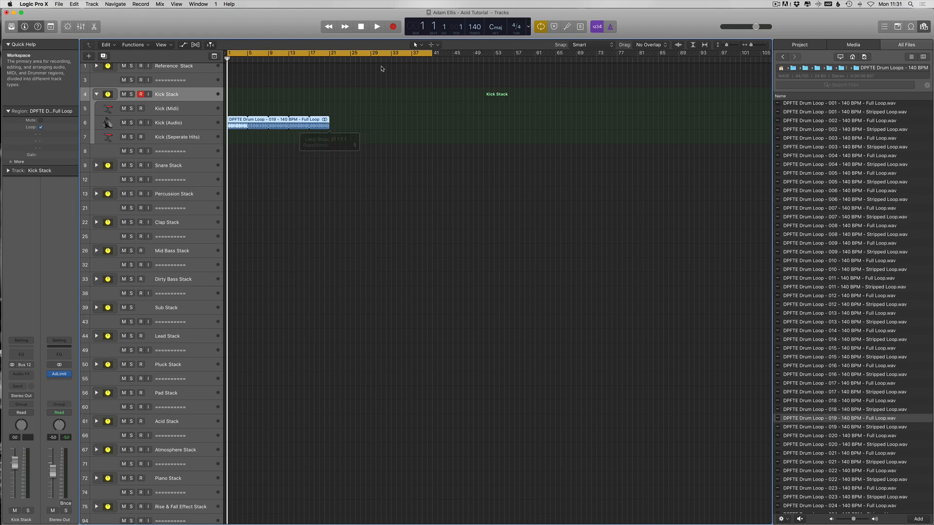
left_click_drag(432, 53, 330, 53)
Start playback and route the Kick (Audio) track's output directly to Stereo Output
key("space")
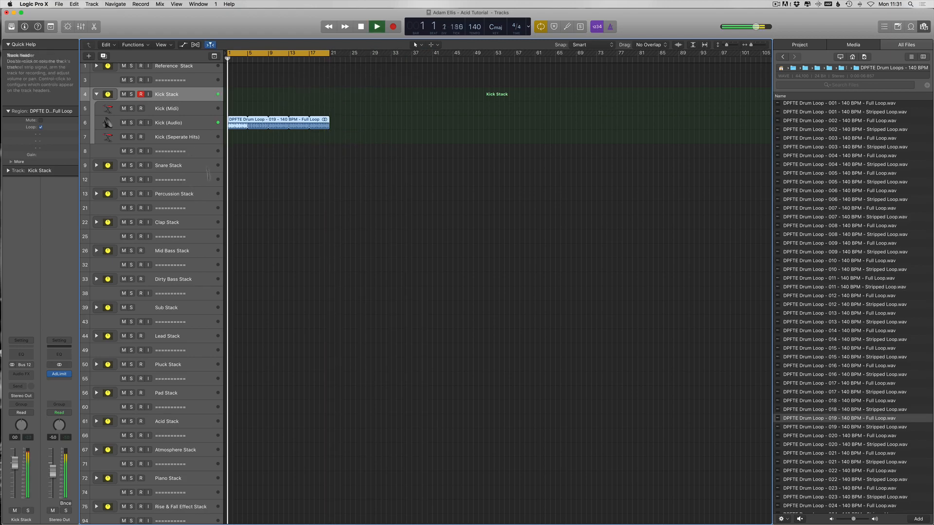
left_click(170, 126)
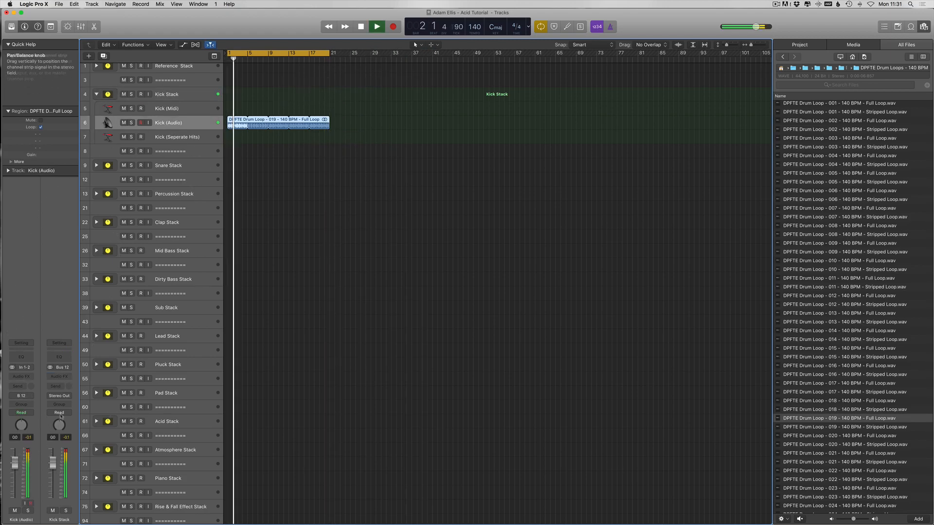
left_click(22, 395)
mouse_move(48, 416)
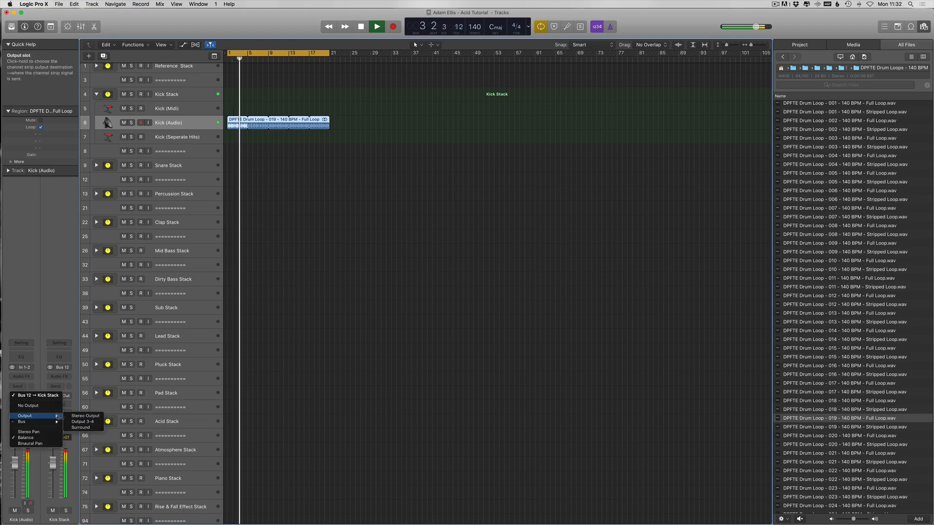
left_click(85, 416)
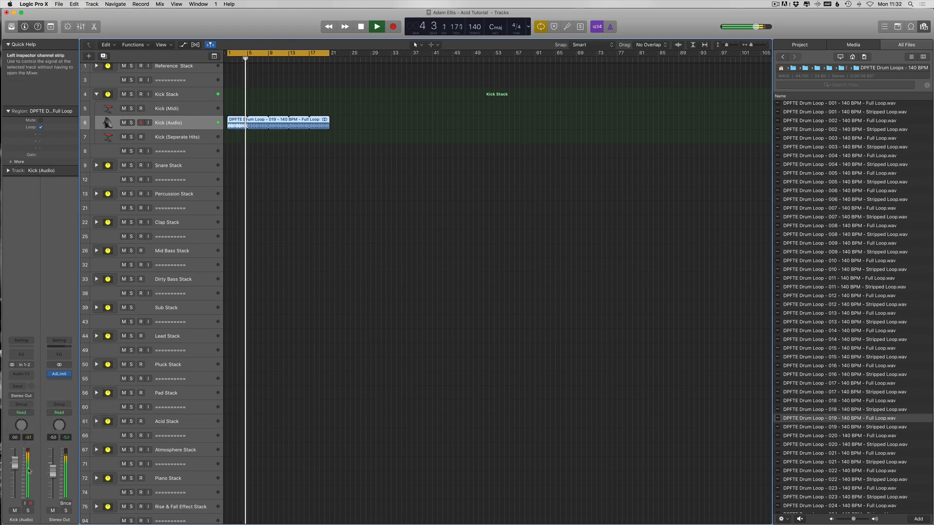
Lower the Kick (Audio) volume fader to -5.0 dB while listening, then stop playback
left_click_drag(18, 469, 13, 473)
left_click(27, 437)
left_click(30, 438)
left_click_drag(15, 471, 15, 472)
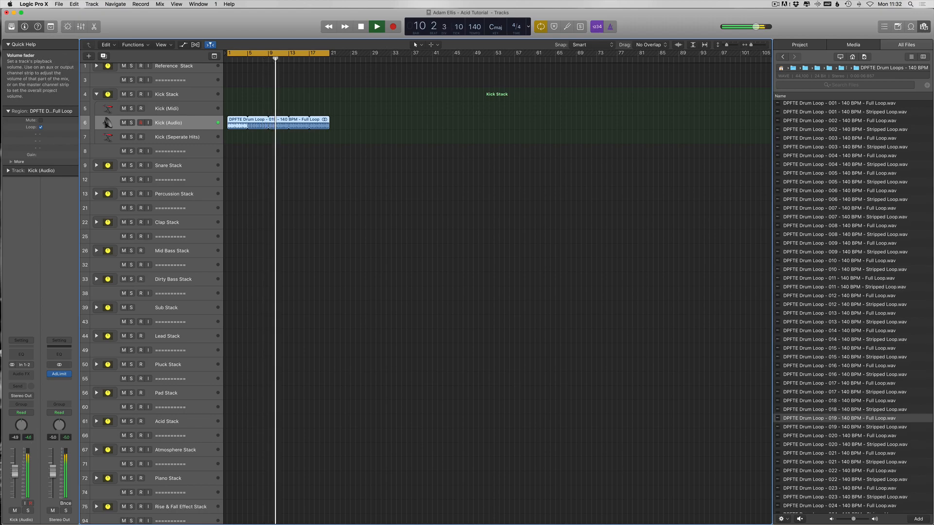
left_click(28, 438)
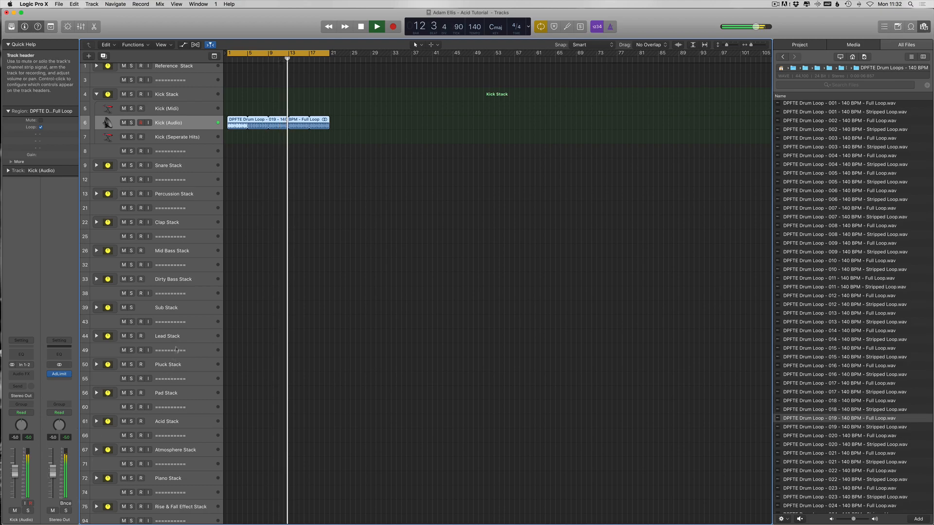
key("space")
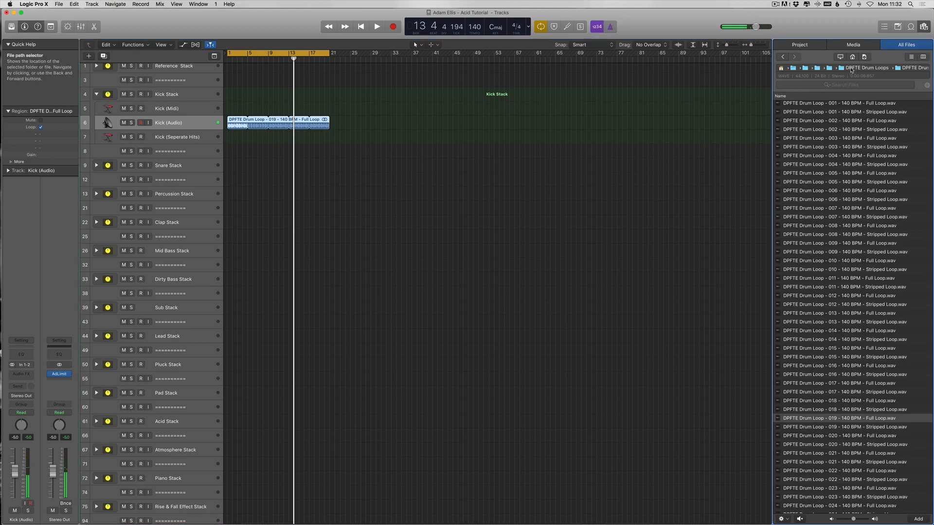
Return to the Trance Essentials 2 folder and open "DPFTE Bass Loops - 140 BPM"
left_click(850, 69)
left_click(871, 67)
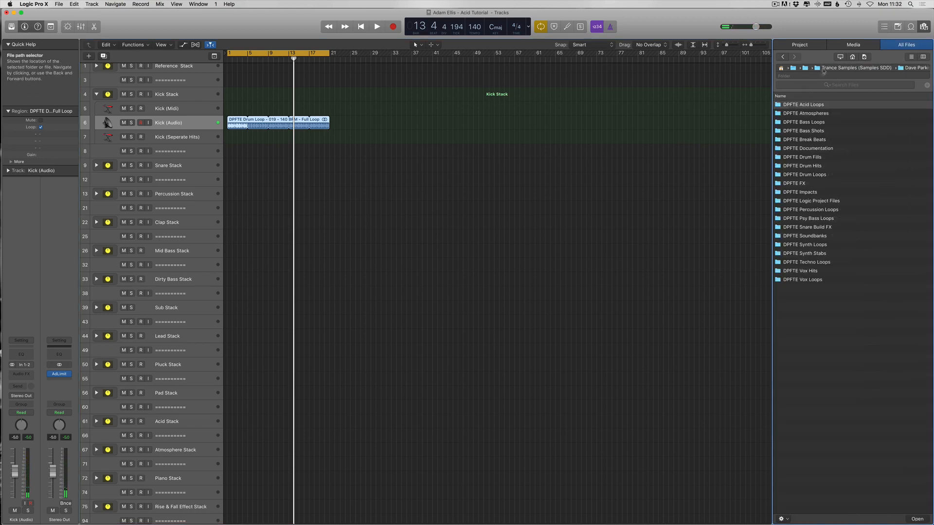
scroll(833, 120, "left", 1)
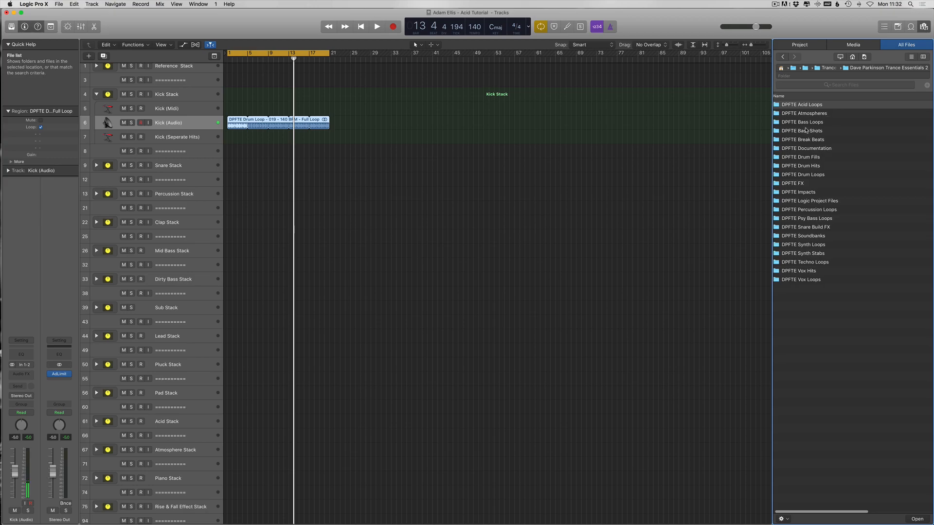
double_click(819, 123)
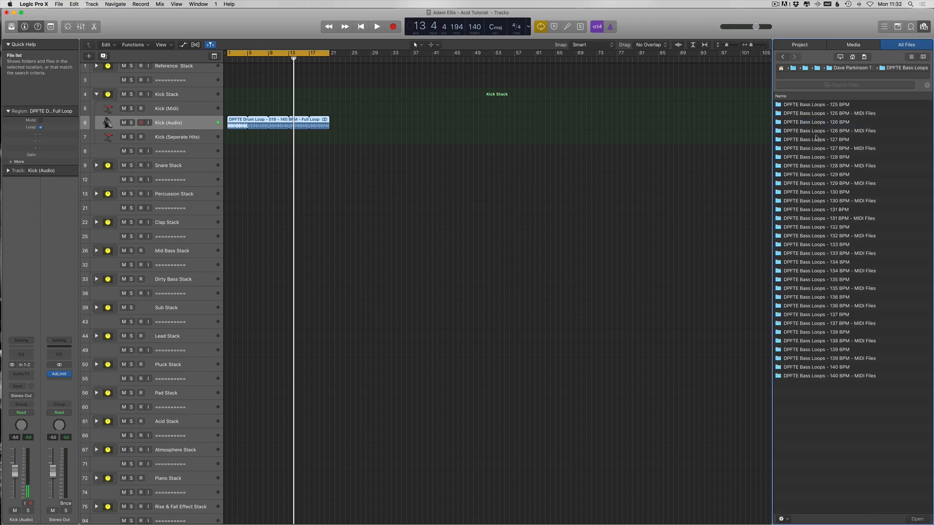
double_click(834, 368)
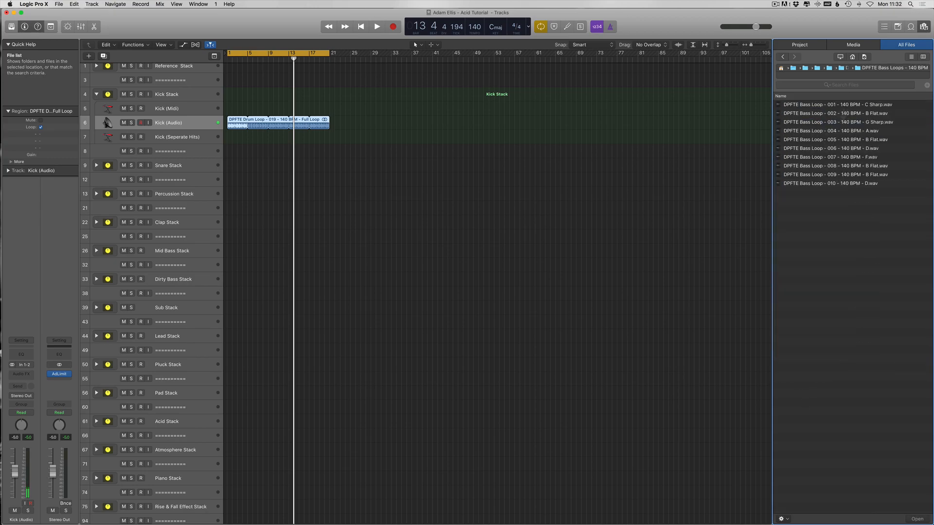
Audition the 140 BPM bass loops in sequence from 001 (C Sharp) through 009 (B Flat)
left_click(855, 108)
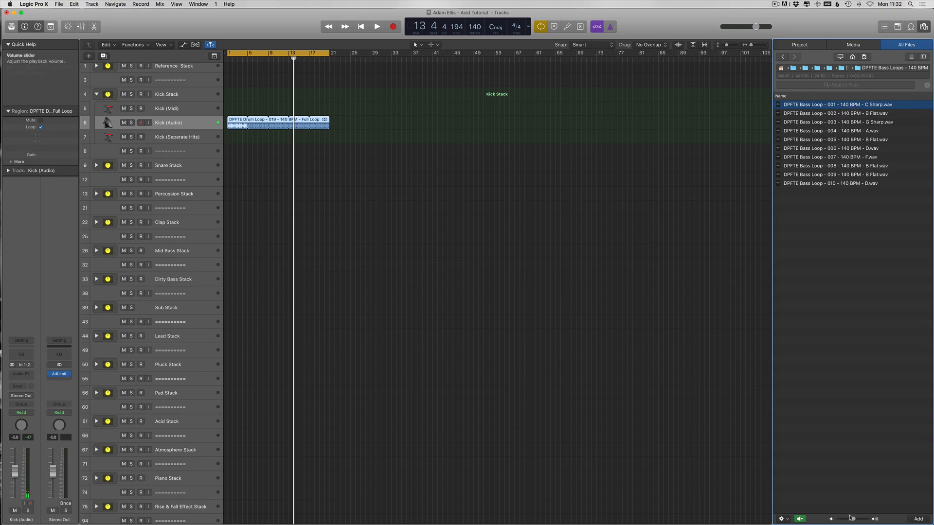
key("Down")
key("Down")
key("Down")
key("Down")
key("Down")
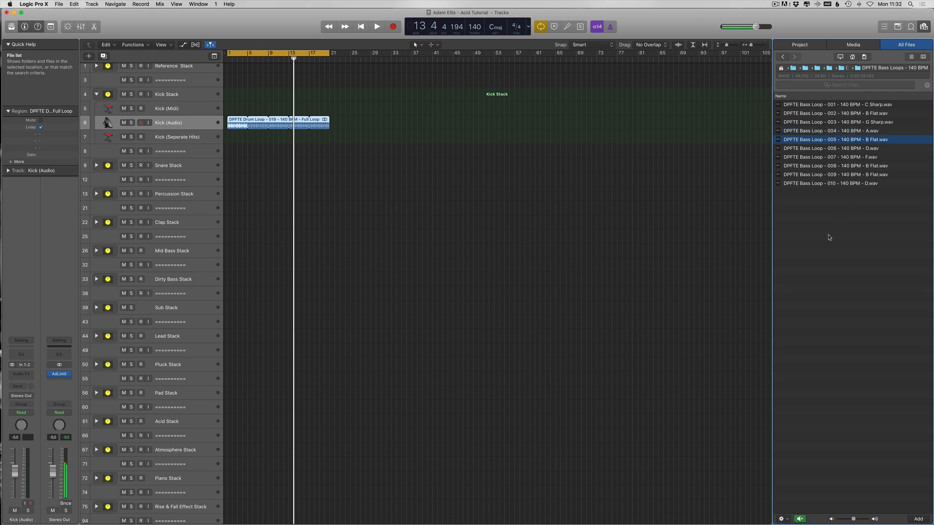
key("Down")
key("Down")
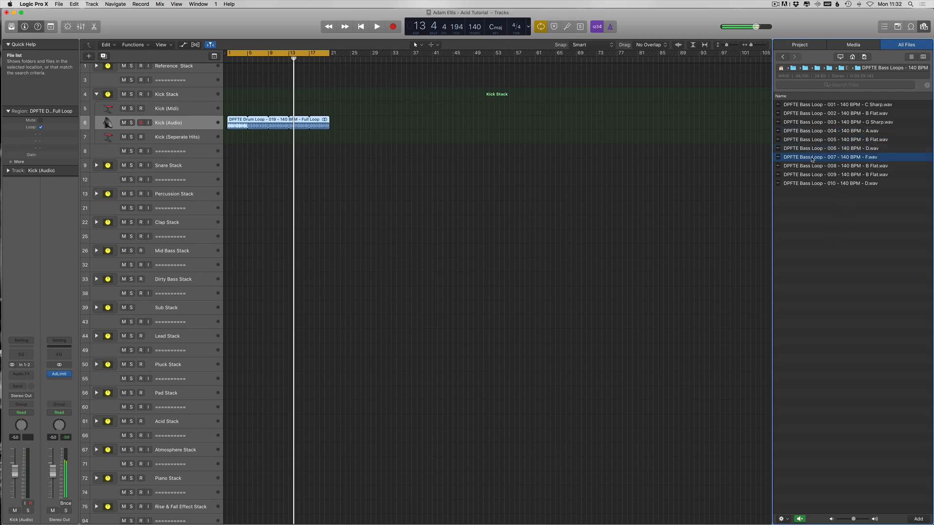
key("Down")
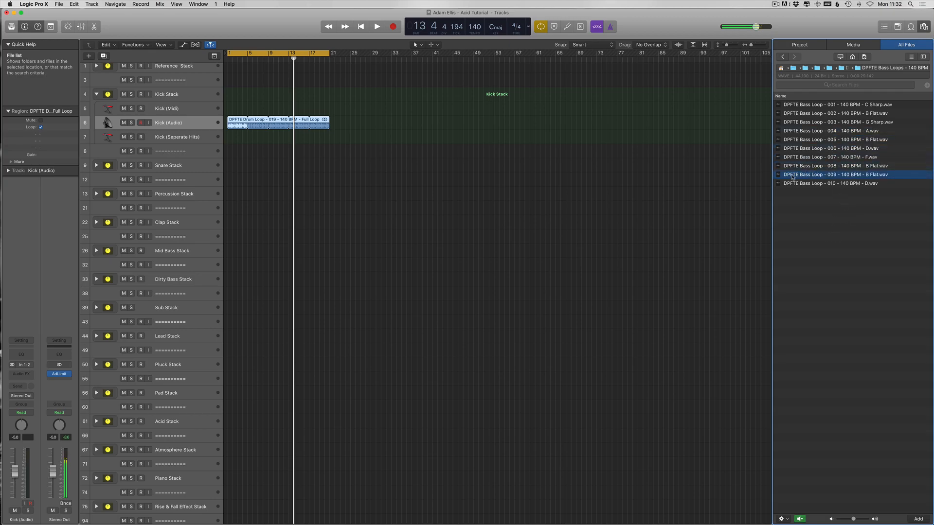
Create one new audio track directly below the Kick (Seperate Hits) track
key("Up")
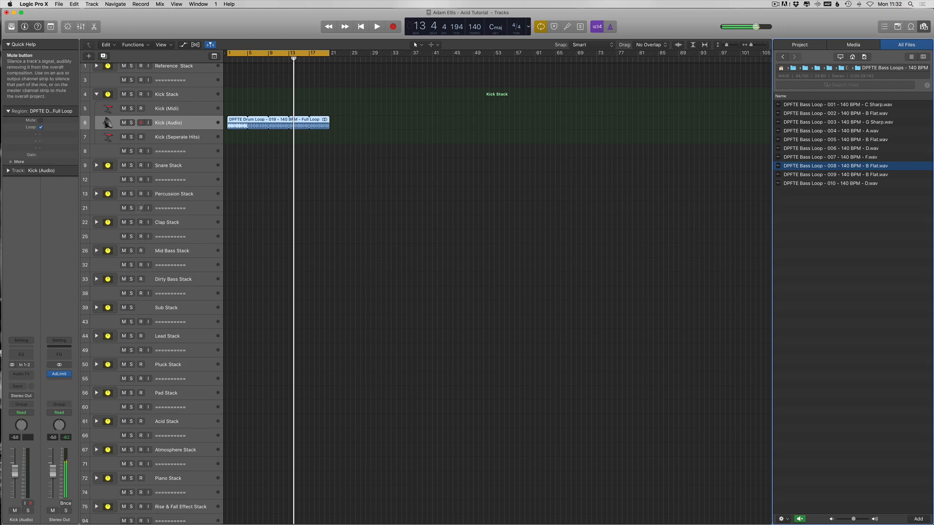
left_click(168, 137)
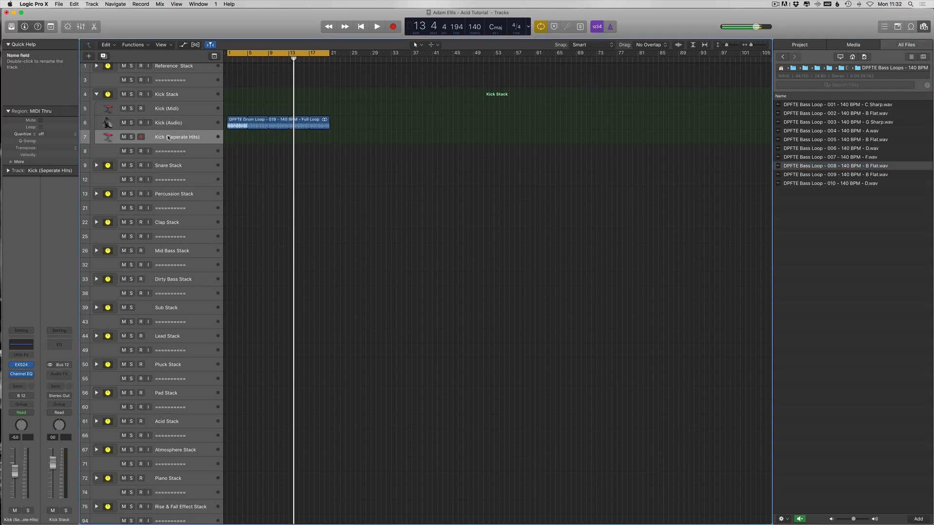
key("alt+super+n")
left_click(468, 34)
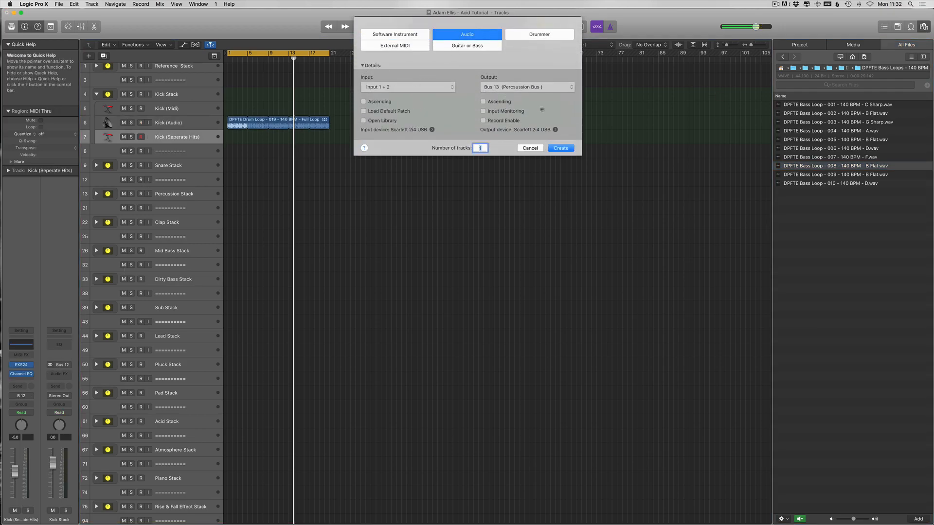
left_click(559, 149)
Place DPFTE Bass Loop - 009 - 140 BPM - B Flat at bar 1 of the new track and play it briefly with the drums
left_click(831, 176)
left_click_drag(802, 179, 228, 152)
left_click(286, 169)
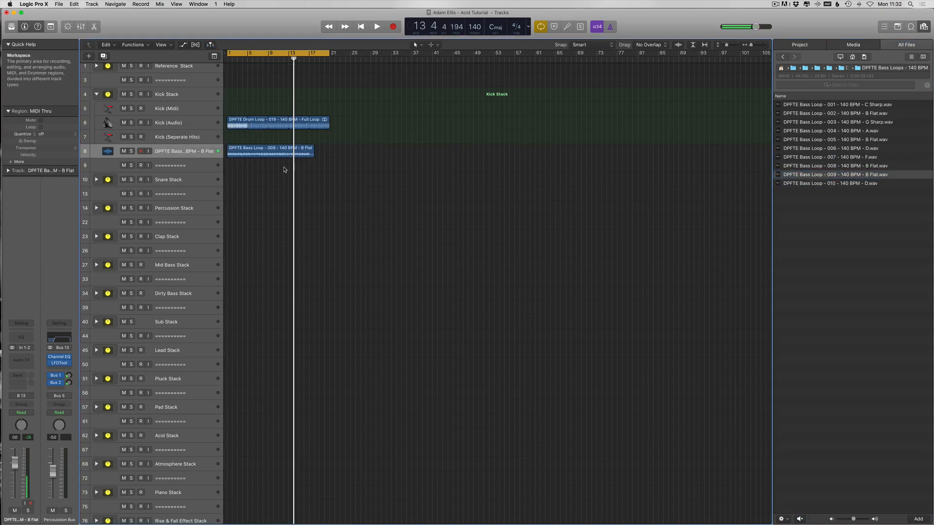
key("Return")
key("super+Right")
key("super+Right")
key("space")
key("super+Down")
key("space")
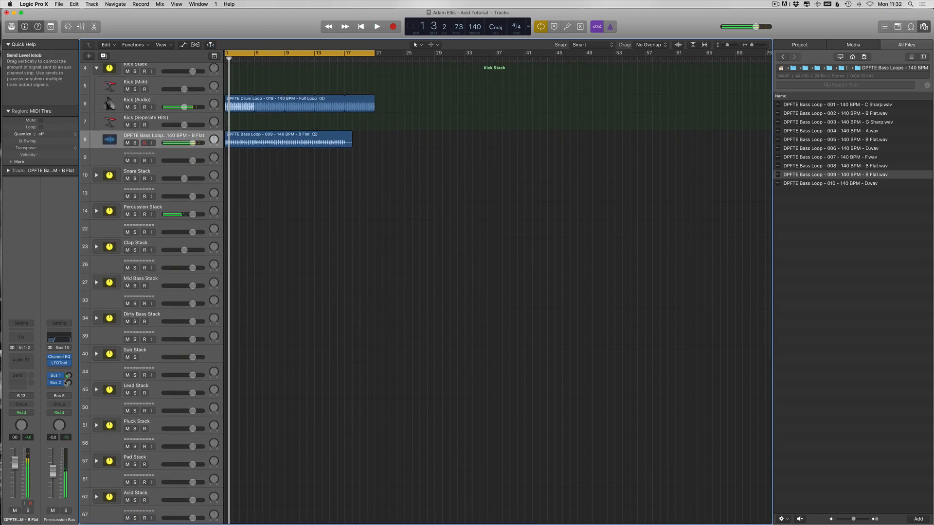
Trim the end of the bass loop region to leave about two beats, checking it by playback
key("super+Right")
key("super+Right")
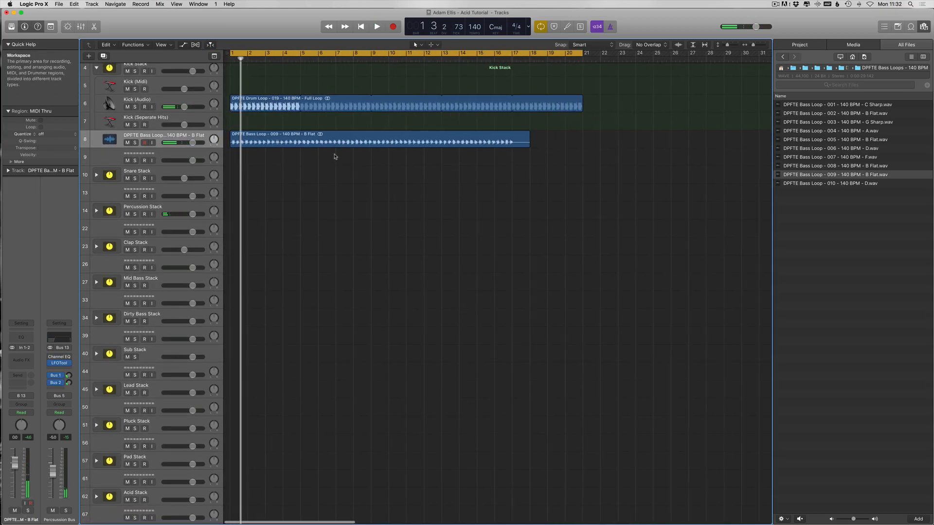
left_click_drag(526, 144, 303, 156)
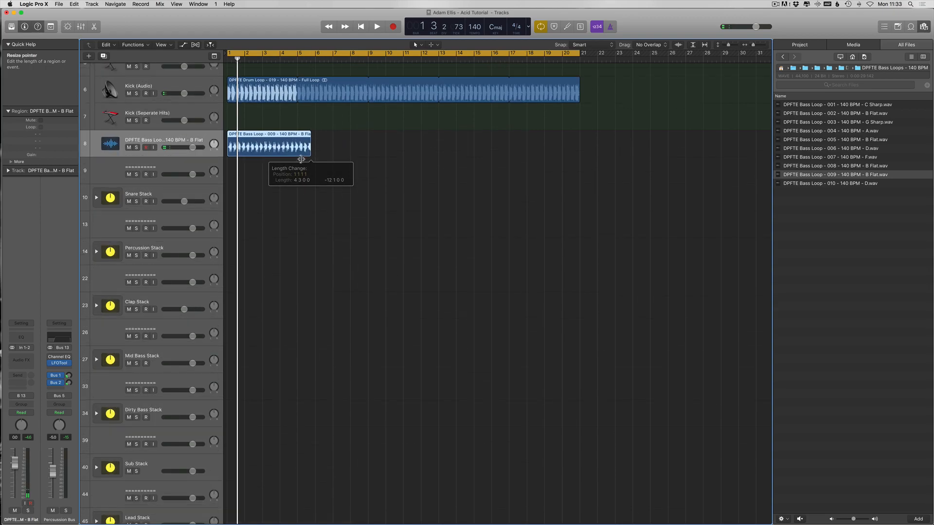
key("super+Down")
key("super+Right")
key("super+Right")
key("space")
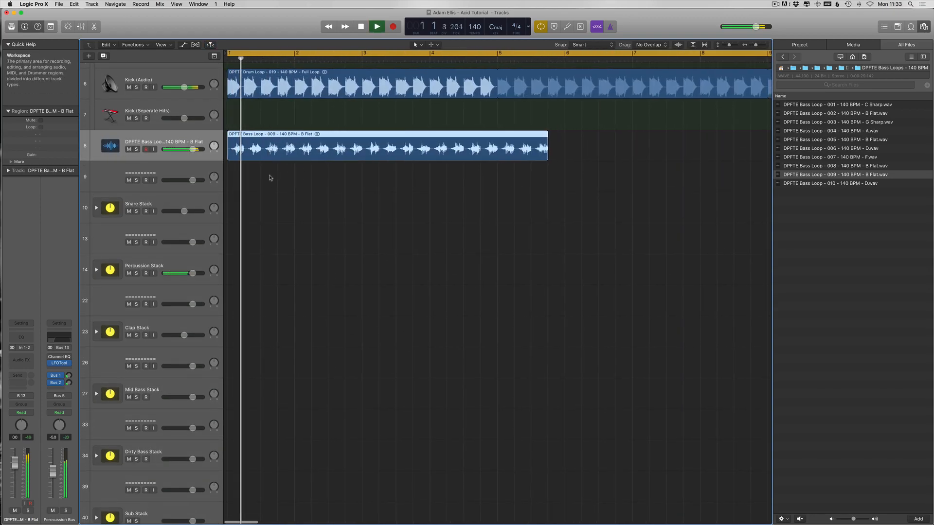
left_click_drag(545, 152, 260, 183)
Add a second audio track and copy the bass hit to beat 2 on it and beat 4 on the first bass track
key("alt+super+a")
left_click_drag(281, 150, 230, 202)
left_click_drag(245, 150, 296, 144)
left_click(298, 146)
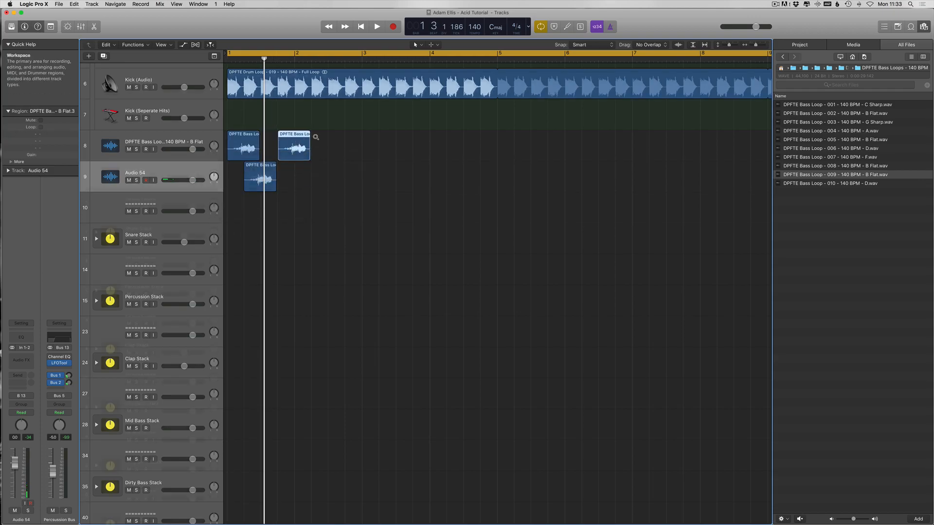
key("space")
key("space")
Shorten the bass hit to 0 1 0 160, copy it to beat 2 on Audio 54 and beat 3 on the first bass track
left_click(258, 197)
key("super+BackSpace")
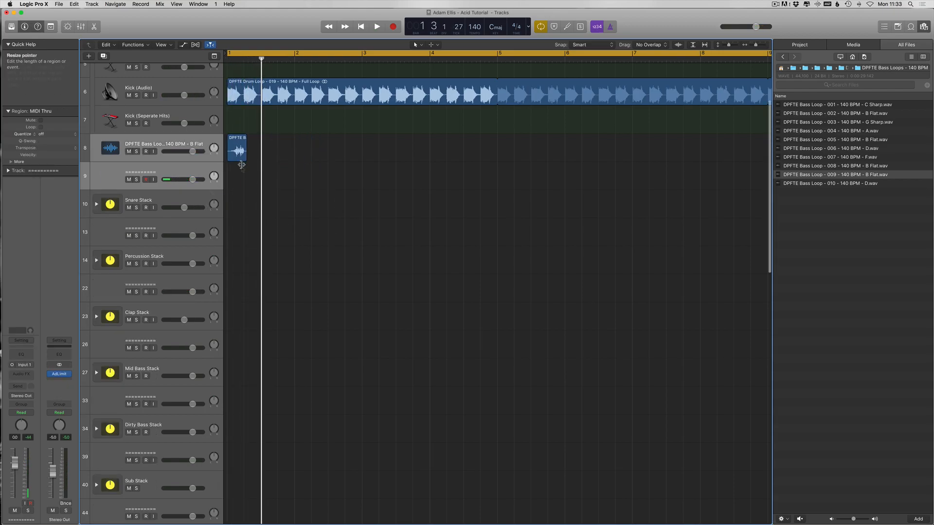
key("super+z")
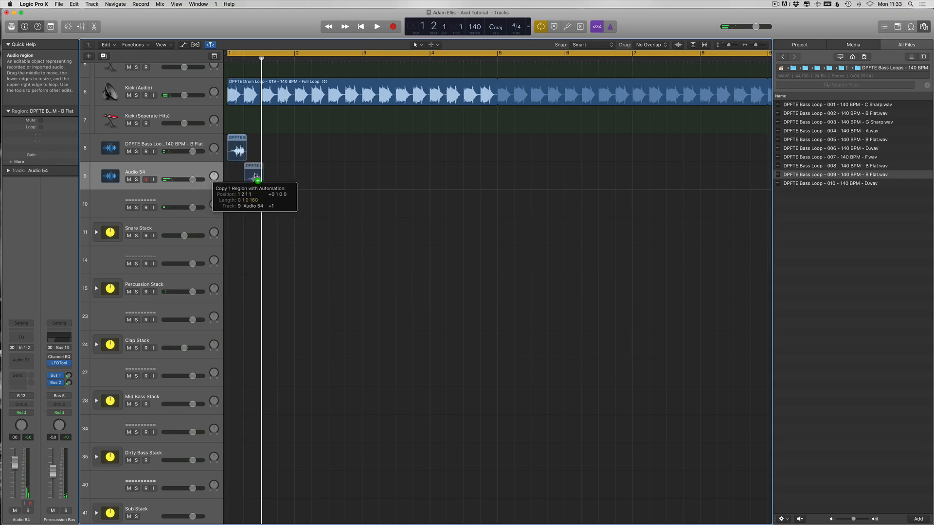
left_click_drag(234, 156, 269, 157)
key("space")
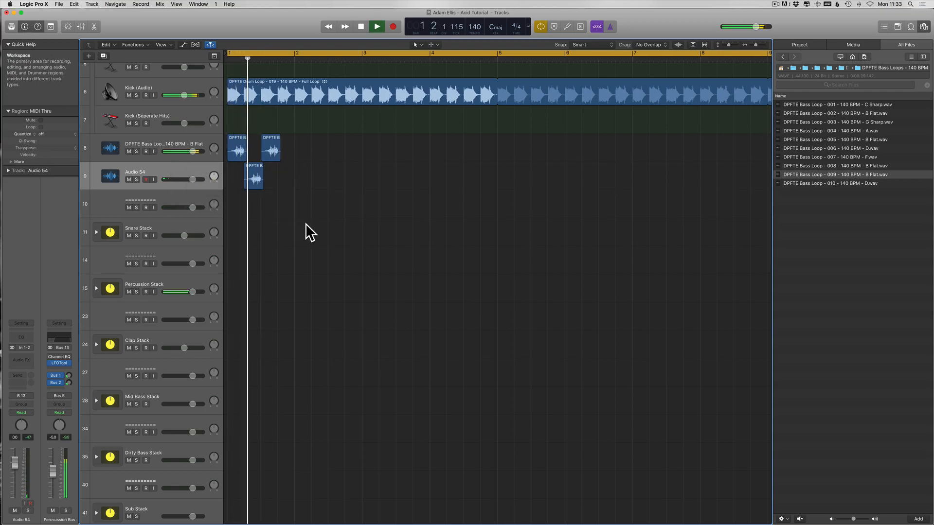
key("space")
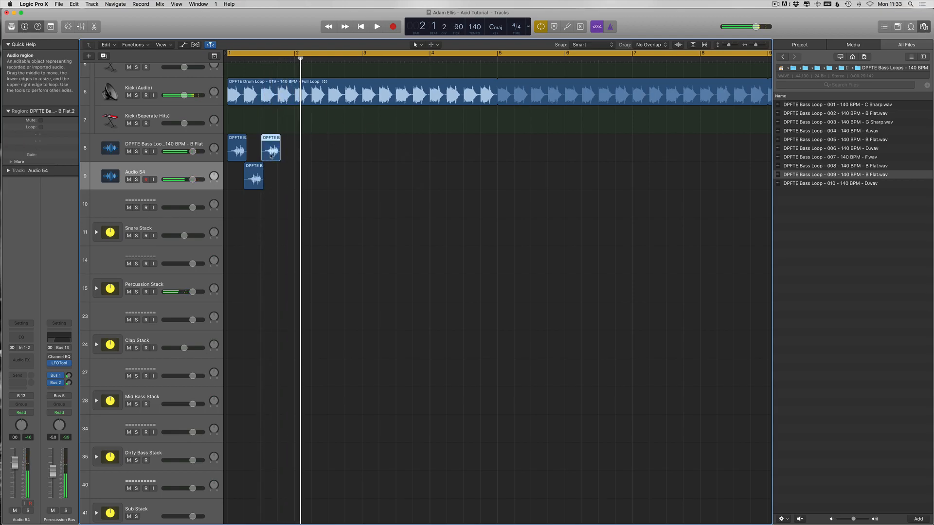
Repeat the alternating bass hits across bars 1 and 2 on both bass tracks and copy all eight regions to bar 3
left_click_drag(284, 178, 234, 148)
key("super+Up")
key("super+Left")
key("super+Left")
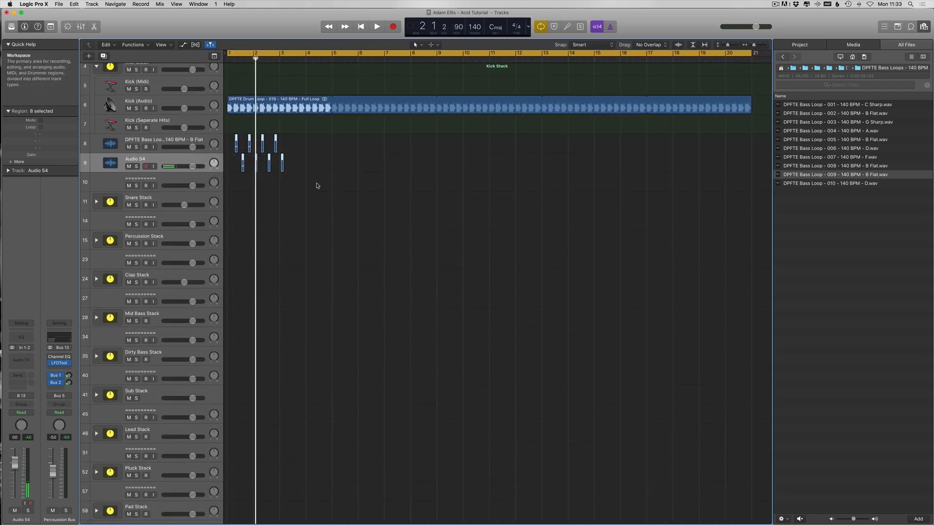
key("super+r")
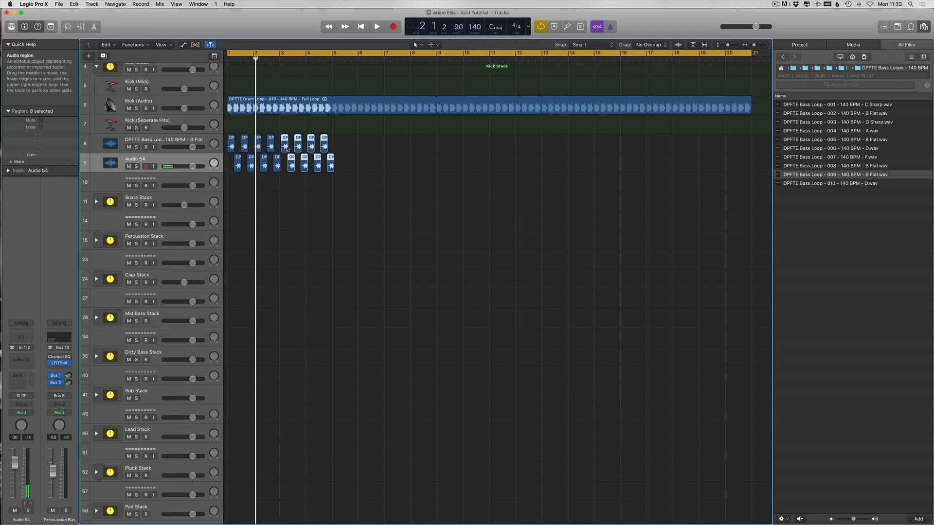
key("super+z")
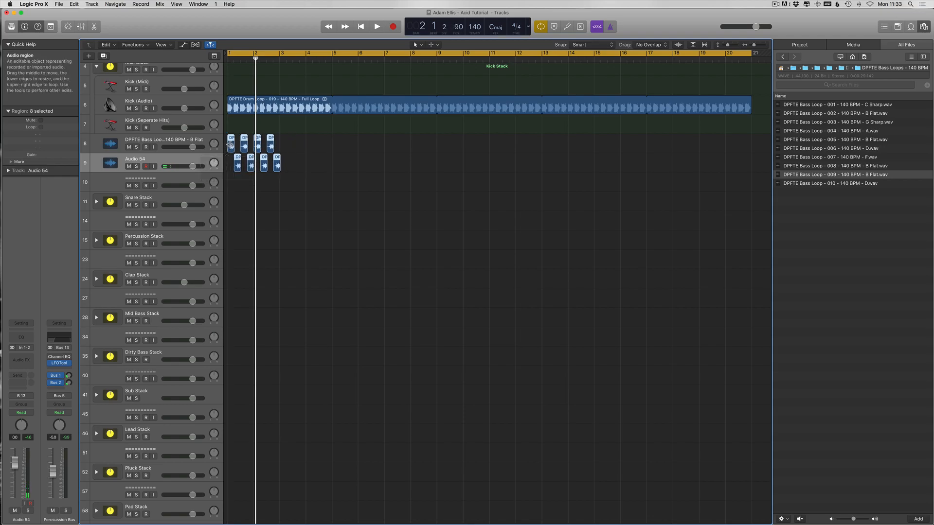
left_click_drag(231, 146, 284, 146)
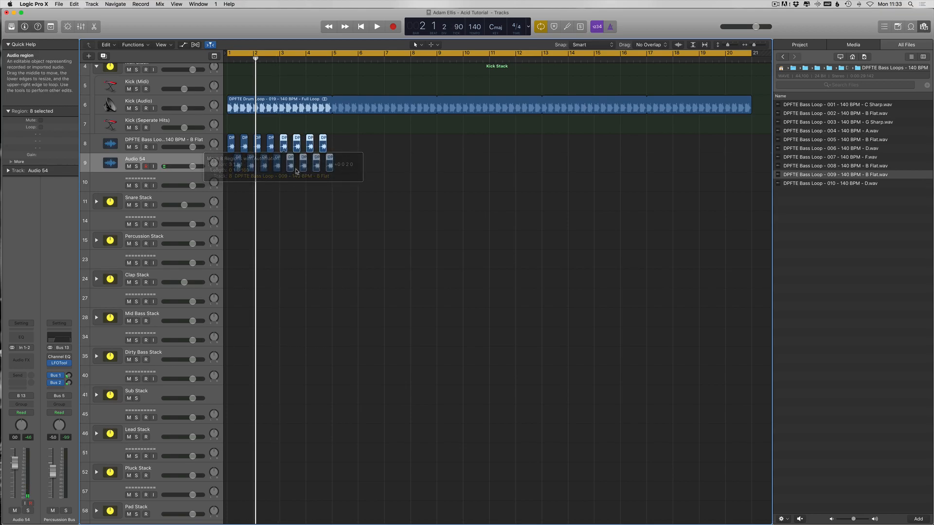
Copy all sixteen bass regions to bar 5 so the alternating pattern fills eight bars
key("super+Up")
left_click_drag(362, 136, 231, 174)
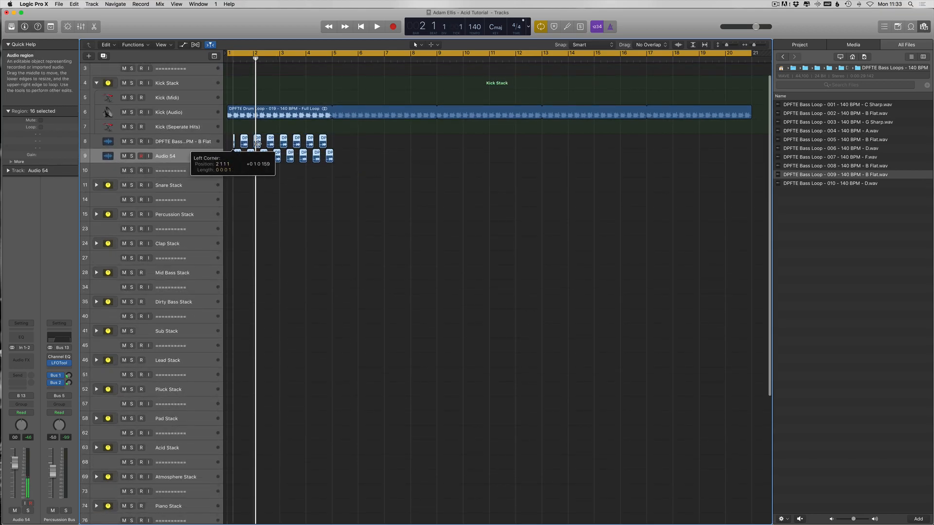
left_click_drag(297, 145, 337, 145)
key("super+Left")
left_click(429, 131)
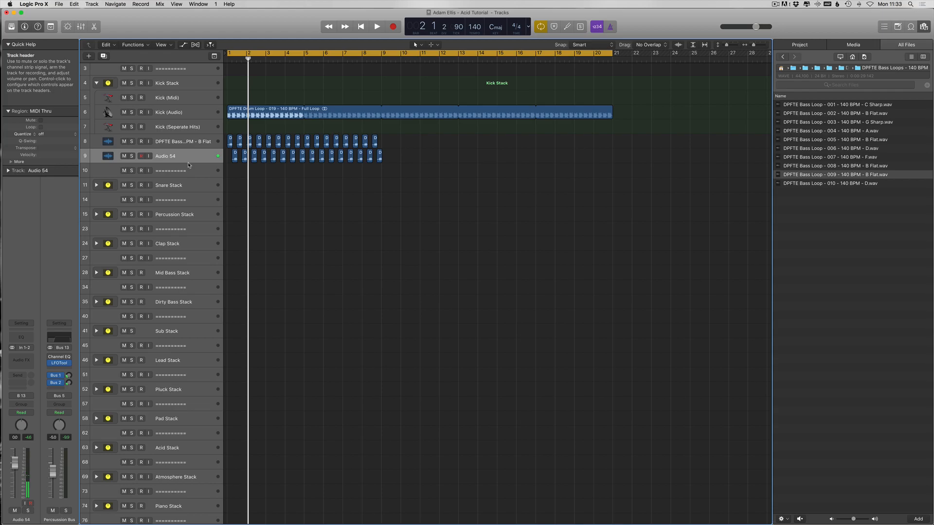
Add a software instrument track with an empty one-bar region at bar 1, and copy it with all bass hits to bar 9
key("alt+super+n")
key("Return")
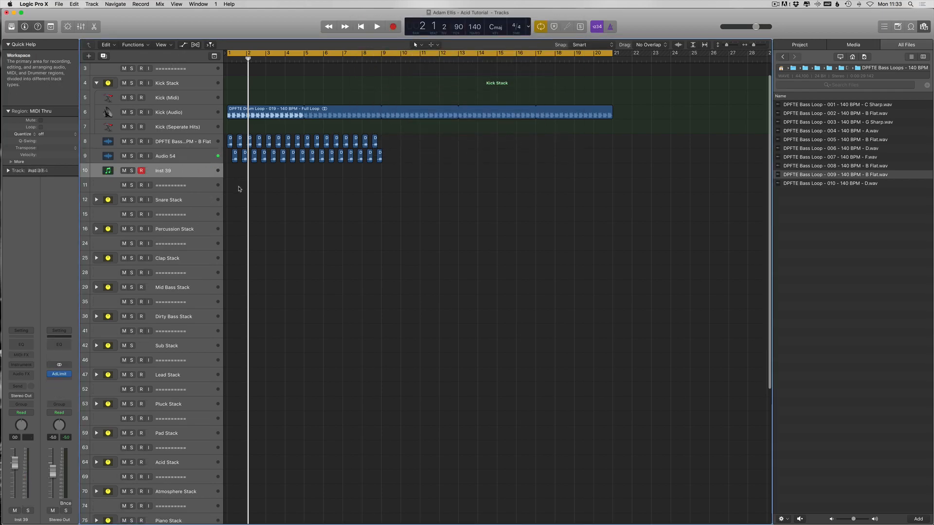
key("super+a")
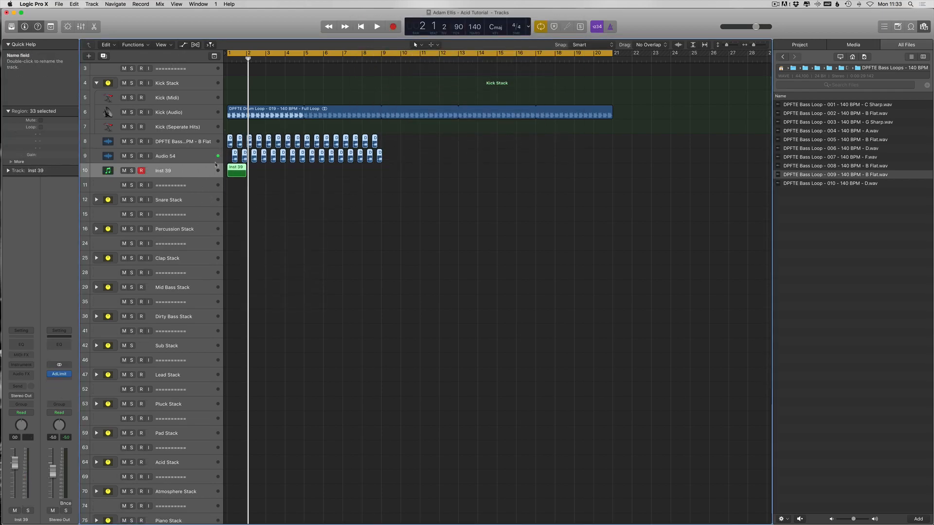
left_click_drag(235, 169, 391, 169)
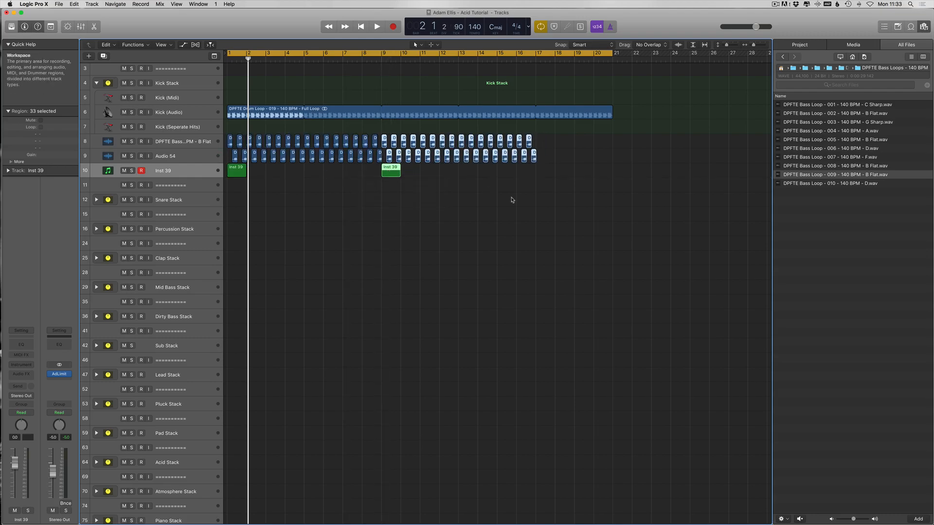
Shorten the looped drum region and the cycle range so both end at bar 17
left_click_drag(606, 121, 535, 121)
left_click_drag(612, 56, 536, 56)
Delete the Kick (Seperate Hits) track and rename both bass loop tracks to Bass
double_click(183, 142)
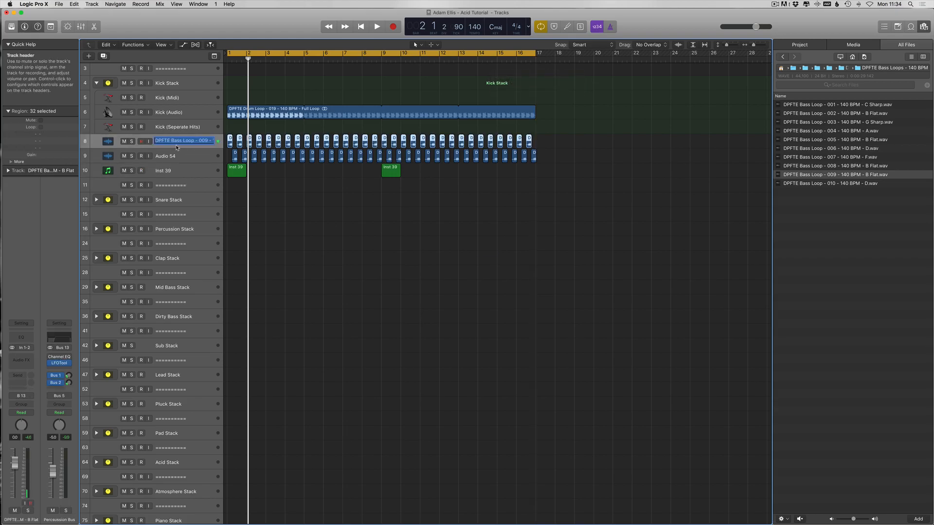
left_click(188, 131)
key("super+BackSpace")
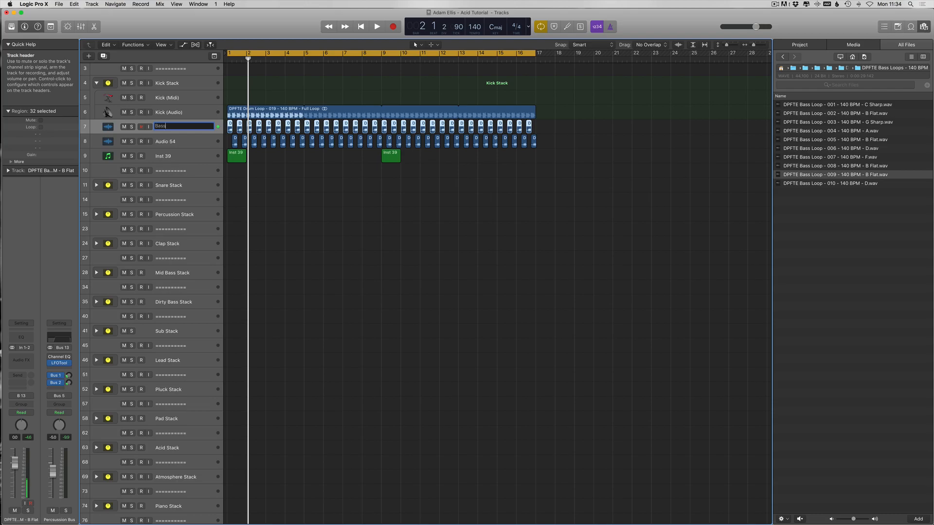
left_click(193, 141)
During playback, route the second Bass track's output to Stereo Output and set its volume to -0.2 dB
key("space")
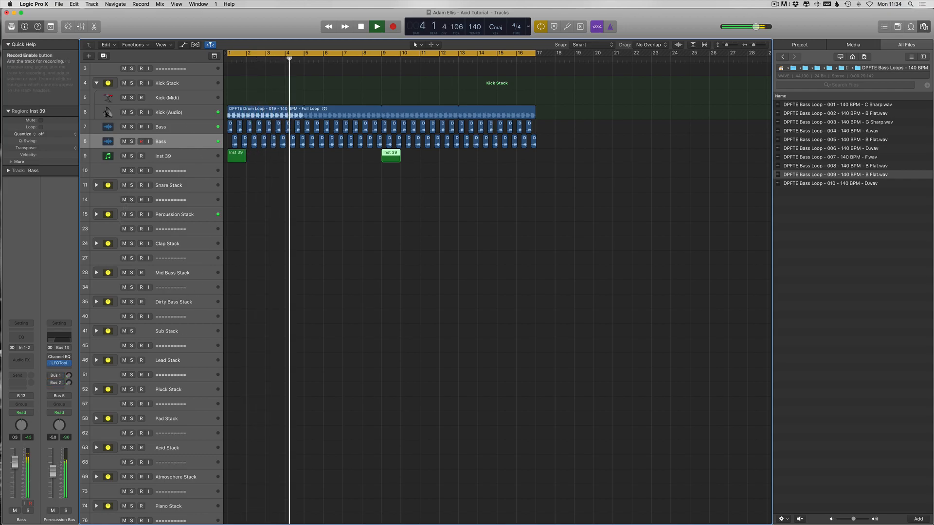
left_click(21, 396)
mouse_move(34, 418)
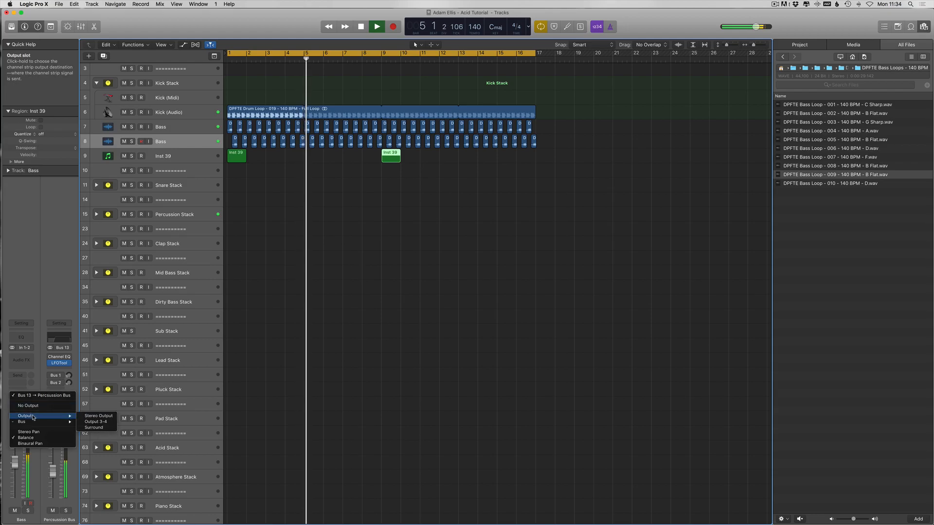
left_click(98, 416)
left_click_drag(17, 469, 17, 470)
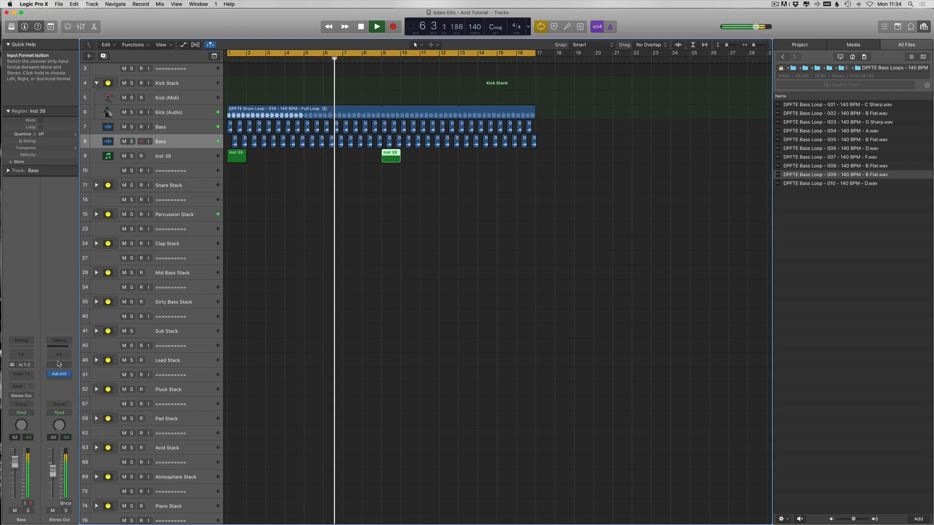
Play the arrangement from the start, solo the second Bass track and stop playback
left_click(244, 258)
scroll(352, 225, "up", 4)
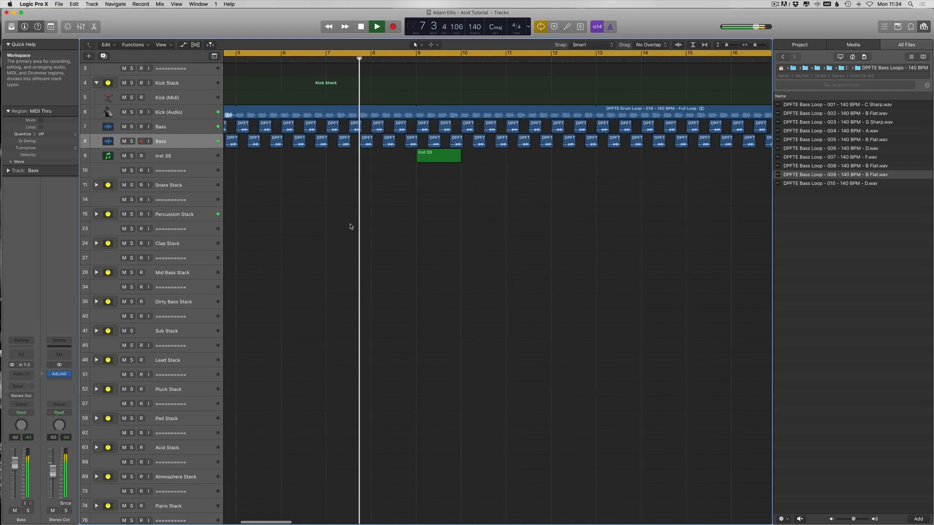
key("space")
scroll(313, 205, "left", 5)
scroll(301, 200, "up", 5)
scroll(300, 200, "up", 2)
scroll(287, 190, "left", 10)
key("space")
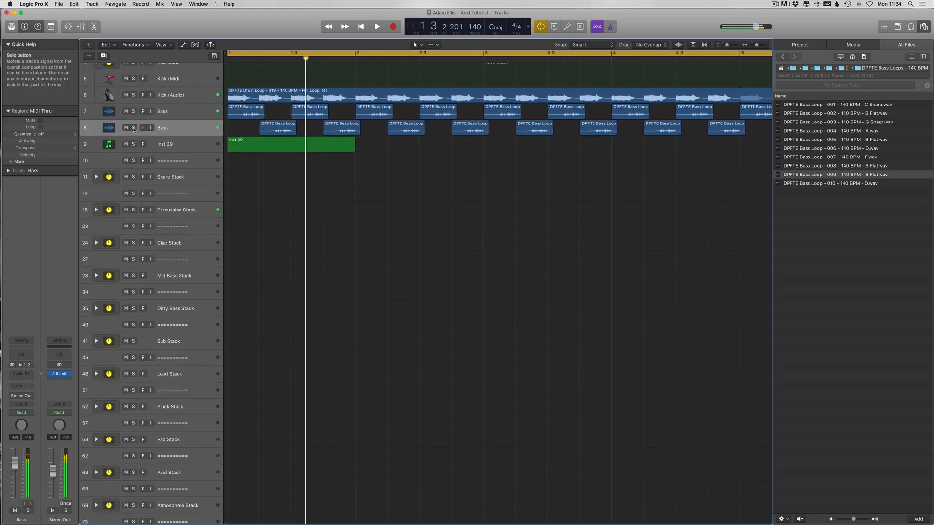
left_click(134, 127)
key("space")
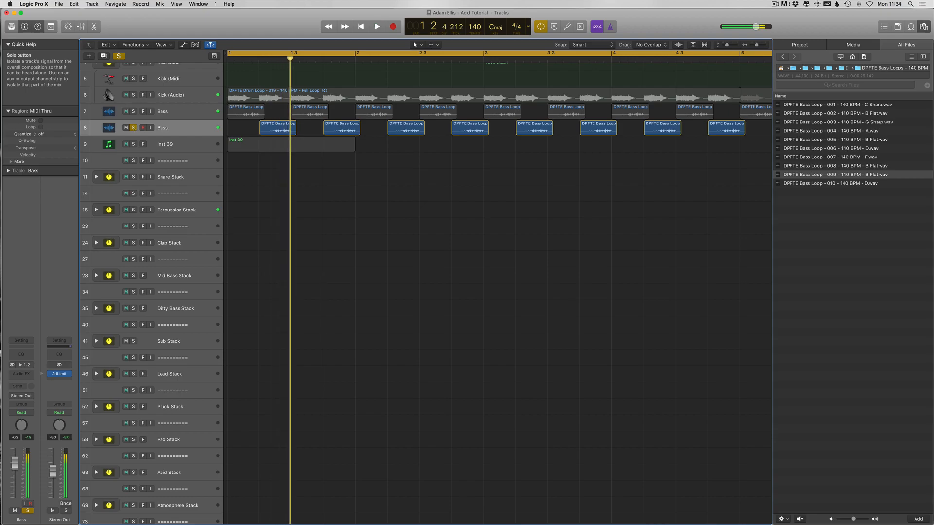
Duplicate the second Bass track, move all of the first Bass track's regions onto the duplicate and play the soloed bass tracks
left_click(178, 116)
key("z")
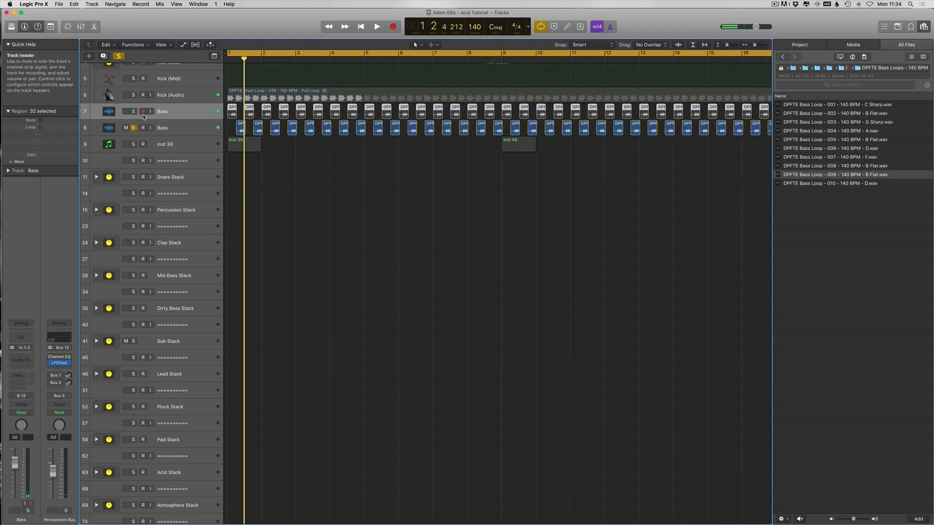
left_click(185, 126)
key("super+d")
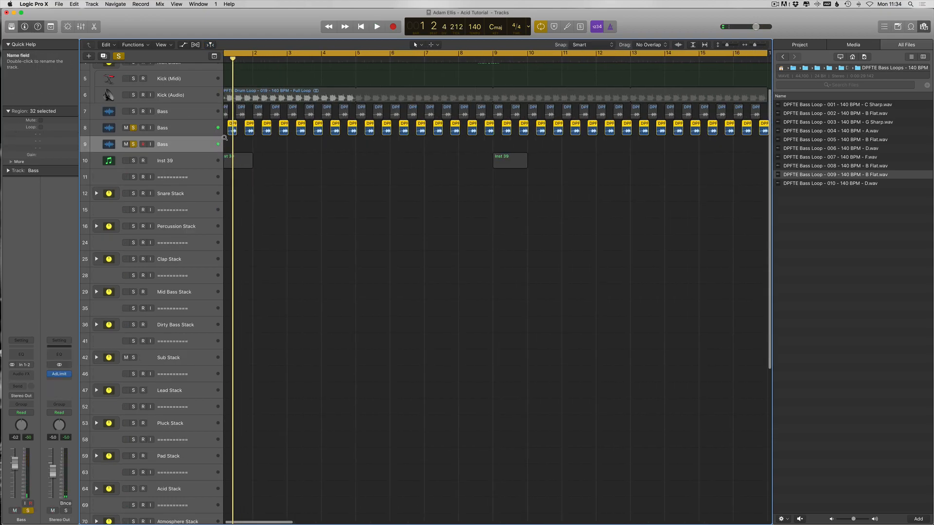
scroll(550, 131, "down", 5)
key("z")
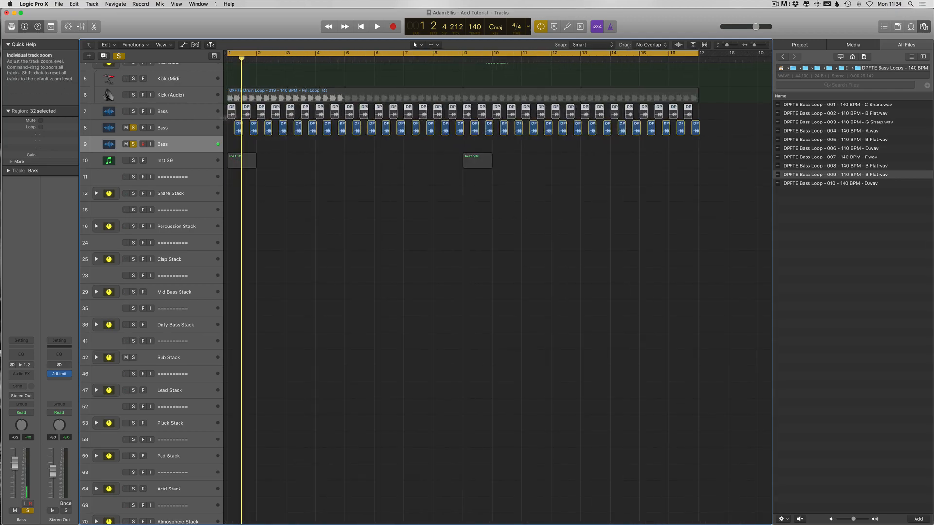
left_click_drag(232, 114, 232, 141)
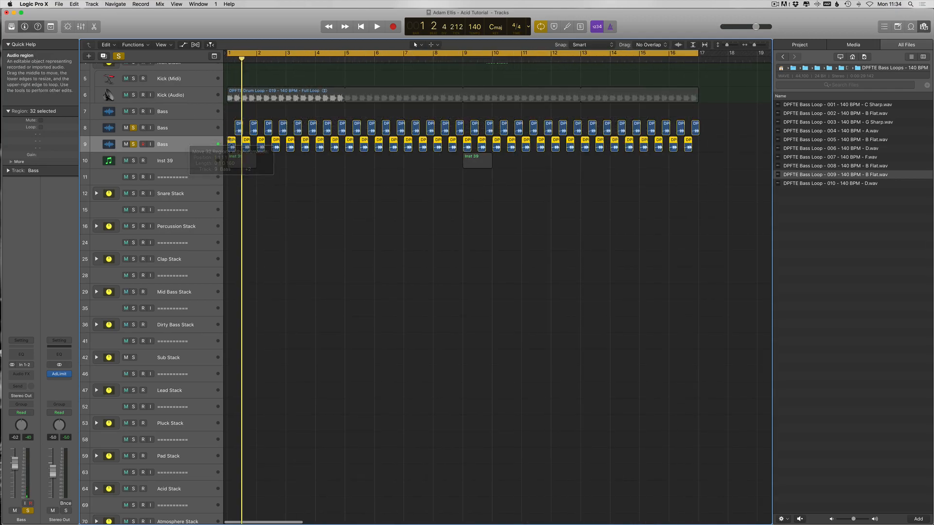
key("space")
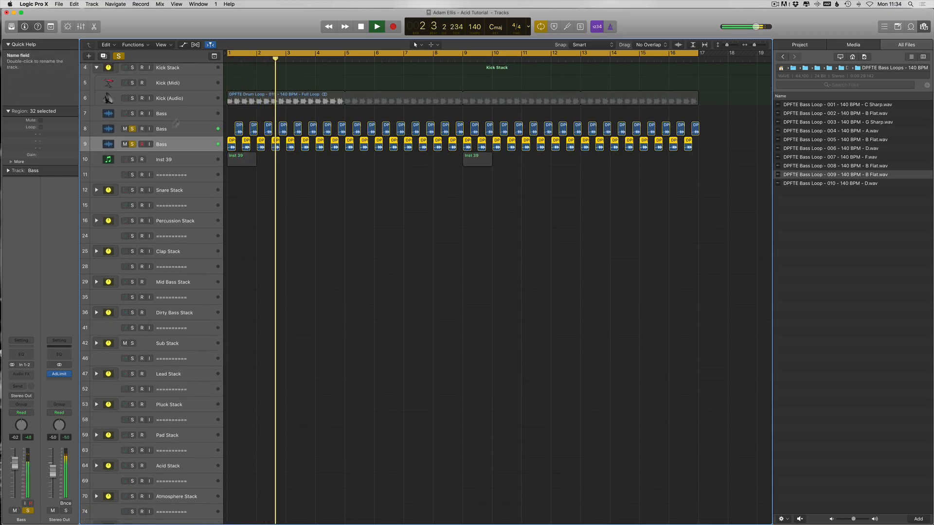
Route the outputs of both Bass tracks that hold regions to Bus 23
left_click(168, 132)
left_click(168, 146)
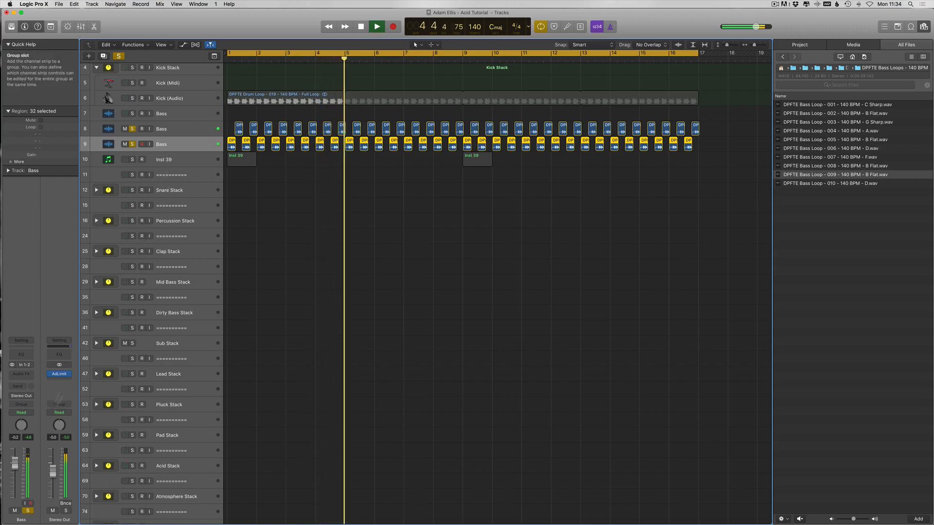
left_click(160, 129)
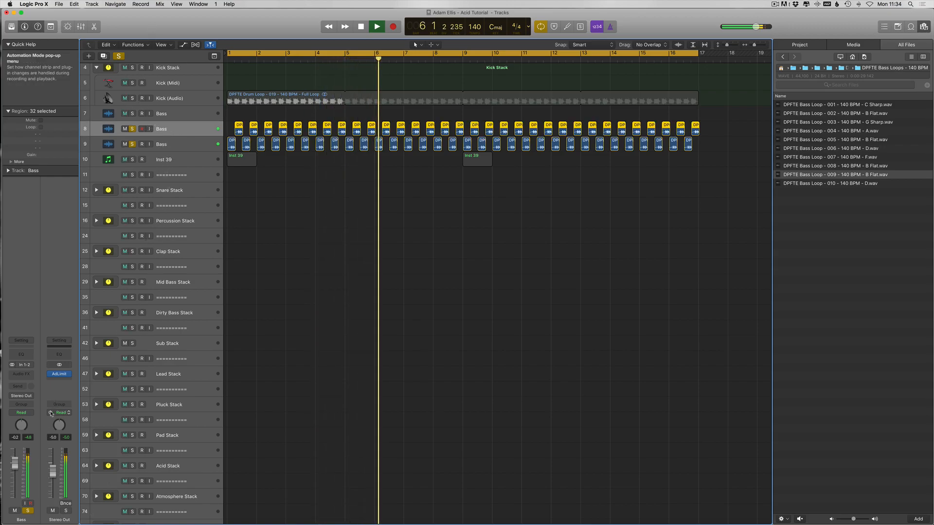
left_click(21, 396)
mouse_move(38, 417)
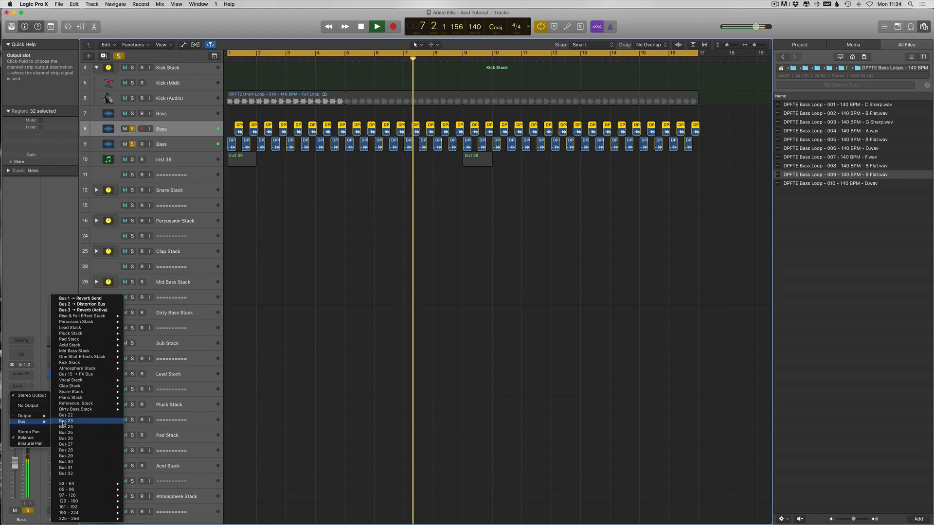
left_click(67, 422)
left_click(178, 147)
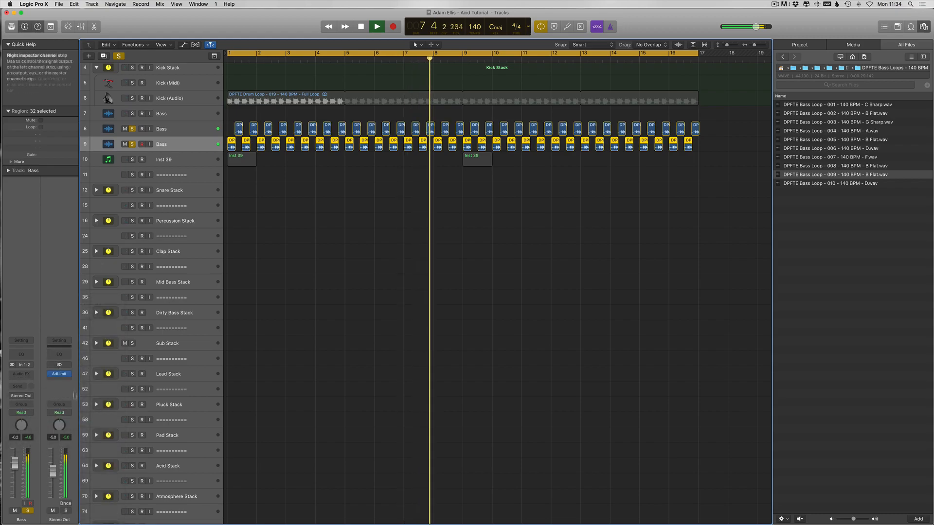
left_click(30, 397)
left_click(78, 420)
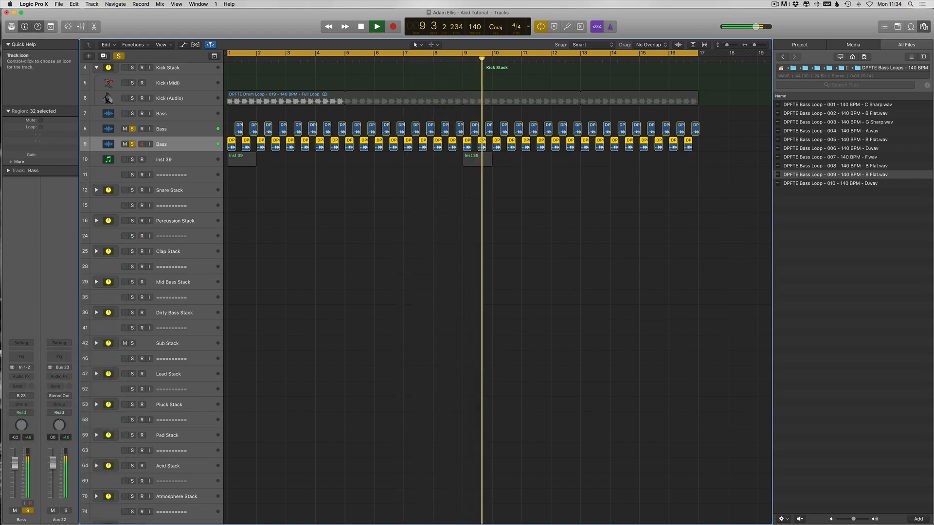
Clear the track solos and set the Aux 22 bass bus volume to -3.4 dB
left_click_drag(52, 464, 52, 465)
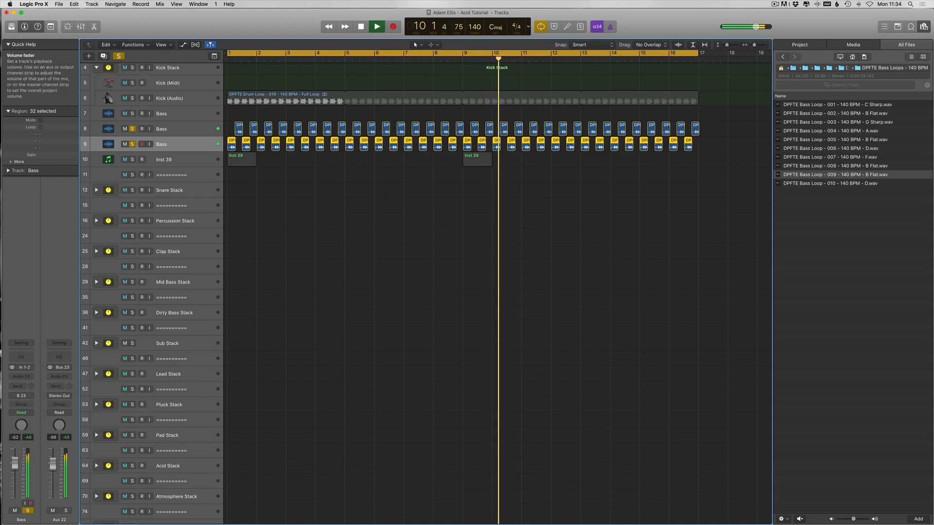
left_click(118, 56)
left_click_drag(54, 469, 54, 476)
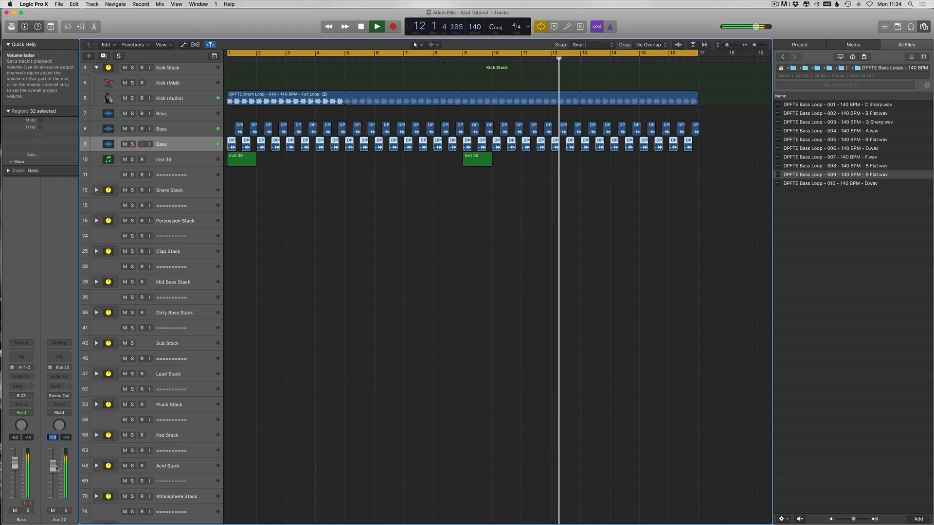
Add a Channel EQ to Aux 22 with the low cut off and a 4650 Hz, 48 dB/Oct high cut, and briefly solo the bus
left_click(59, 356)
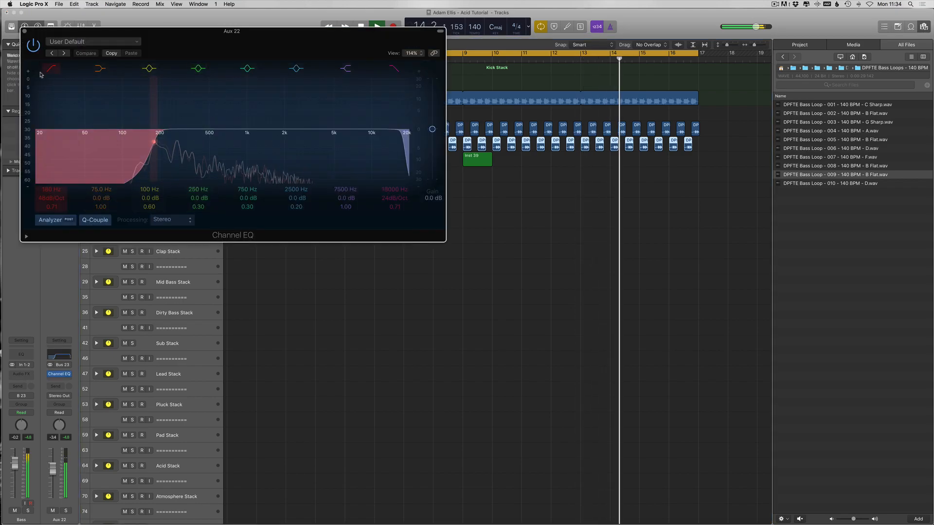
left_click_drag(404, 157, 355, 165)
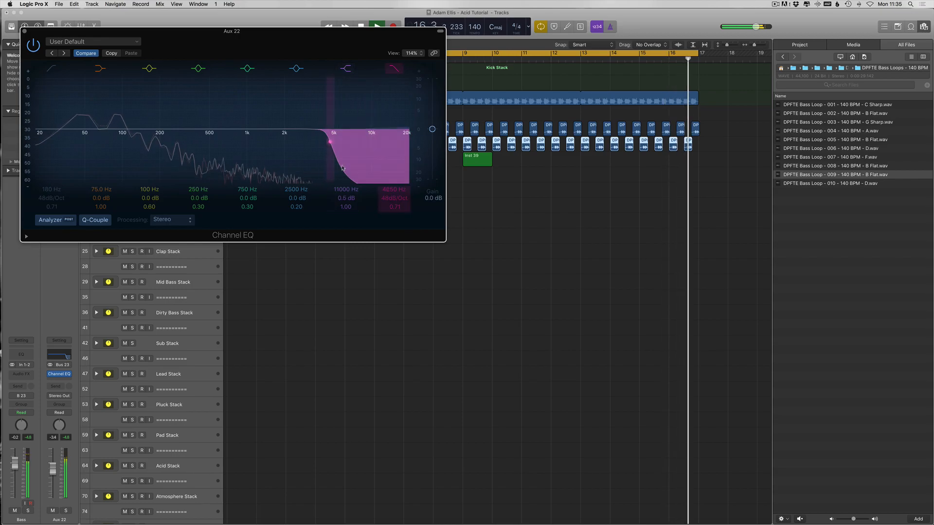
left_click(25, 31)
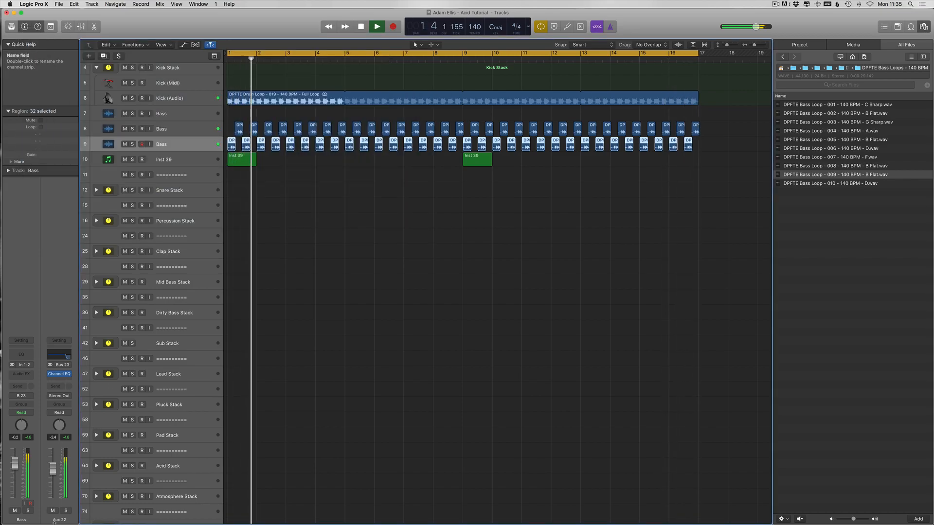
left_click(66, 511)
left_click(66, 510)
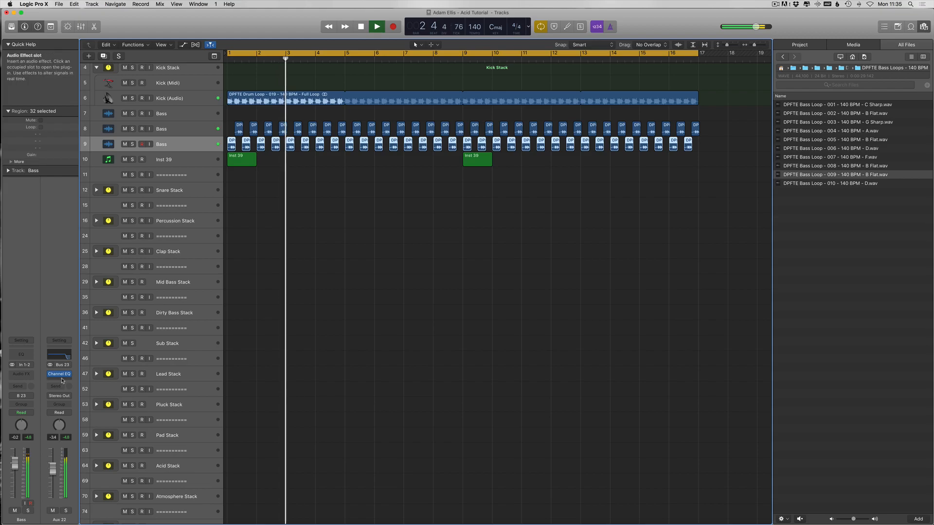
Insert LFOTool on Aux 22, reshape its curve with a higher start and later peak, and set the bus volume to -2.9 dB
left_click(59, 383)
mouse_move(89, 509)
mouse_move(146, 518)
mouse_move(198, 519)
left_click(235, 514)
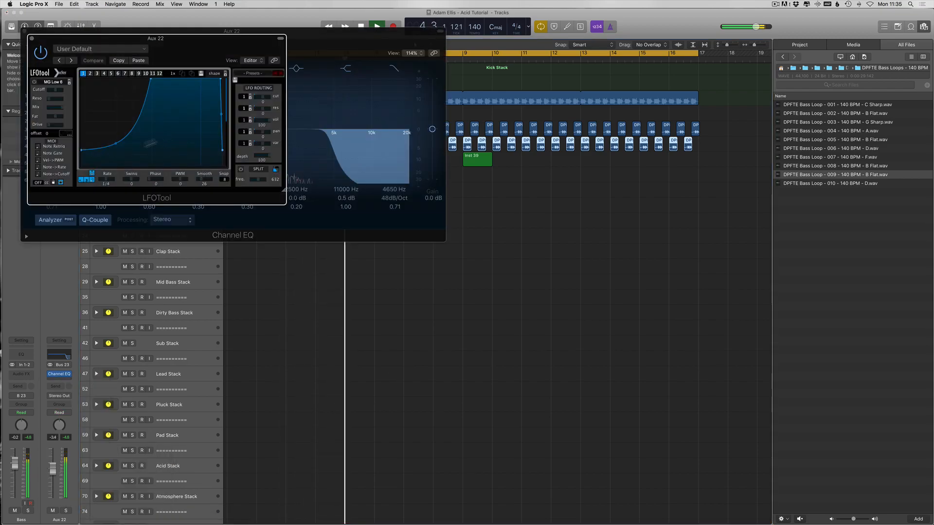
left_click_drag(150, 80, 183, 79)
left_click_drag(52, 475, 52, 474)
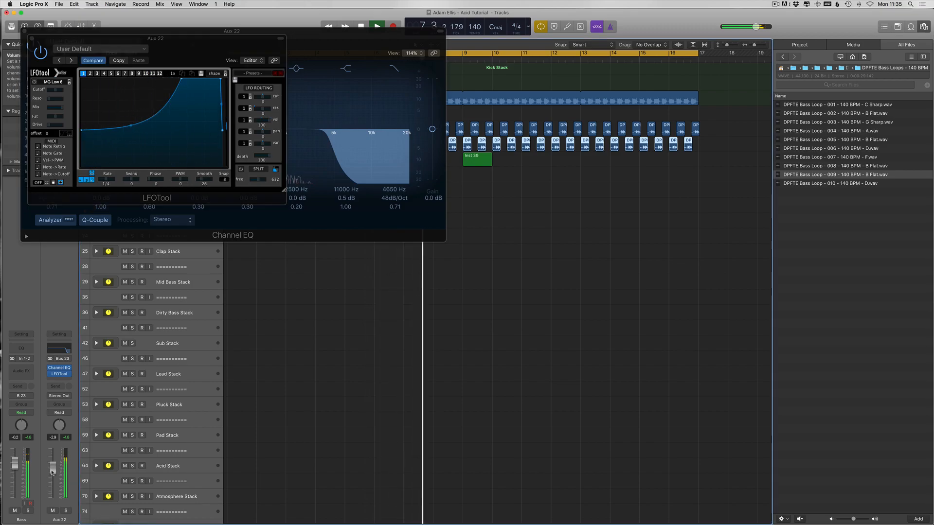
key("v")
Insert the stereo Waves RBass on Aux 22 with its frequency at 81 and gain at -3.7
left_click(59, 380)
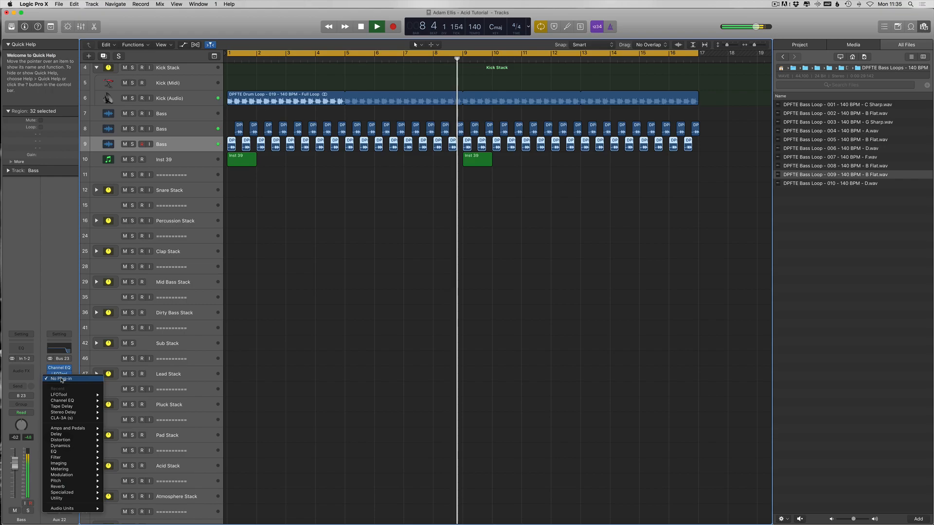
mouse_move(73, 509)
mouse_move(133, 514)
scroll(190, 487, "down", 10)
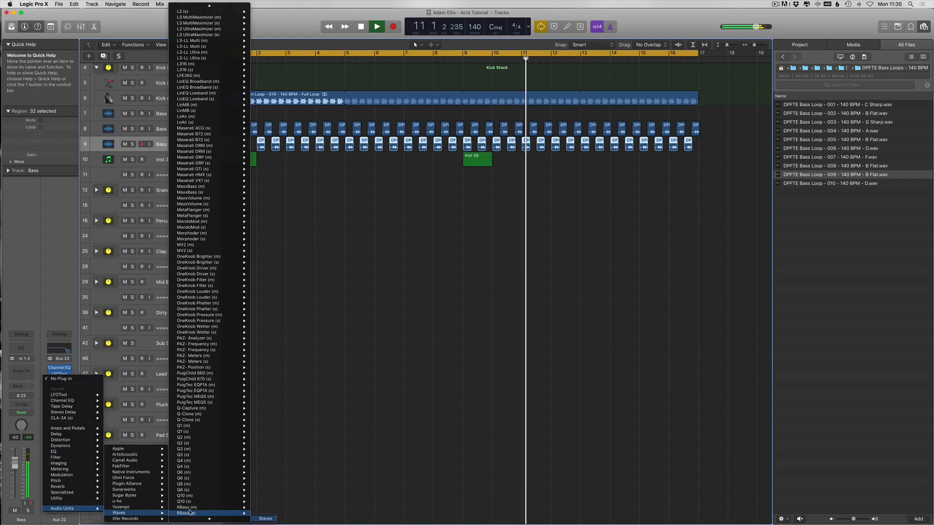
left_click(189, 513)
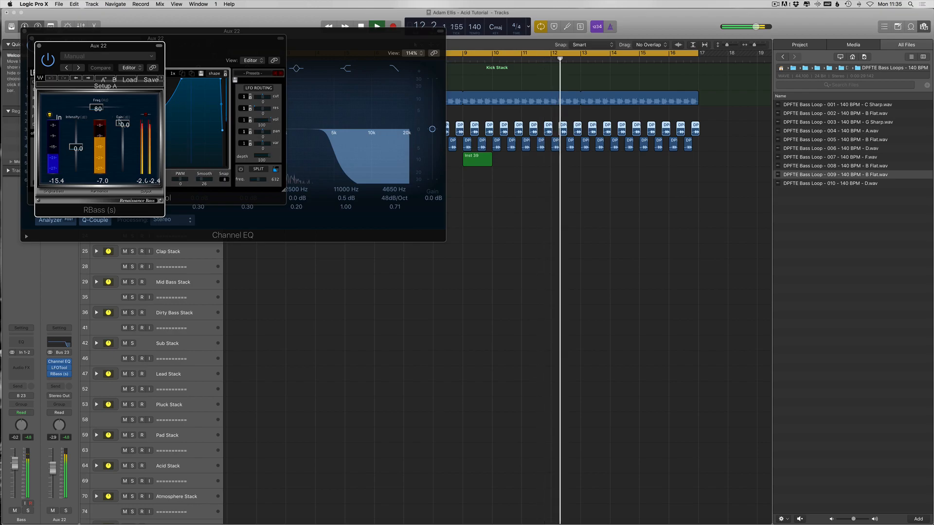
mouse_move(98, 107)
left_mouse_down()
mouse_move(125, 125)
mouse_move(97, 108)
left_mouse_up()
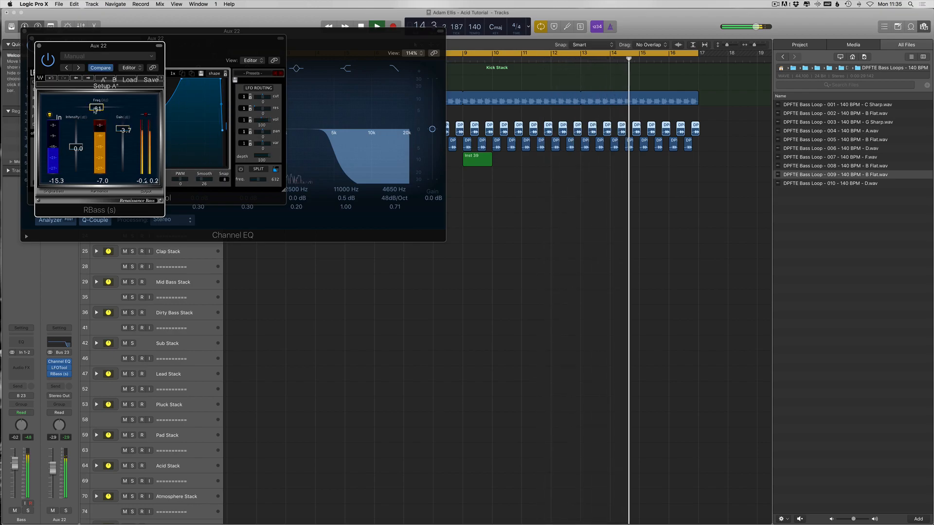
Bypass RBass, set the Aux 22 volume to -1.3 dB and hide the plug-in windows
left_click(50, 374)
left_click_drag(53, 469, 53, 466)
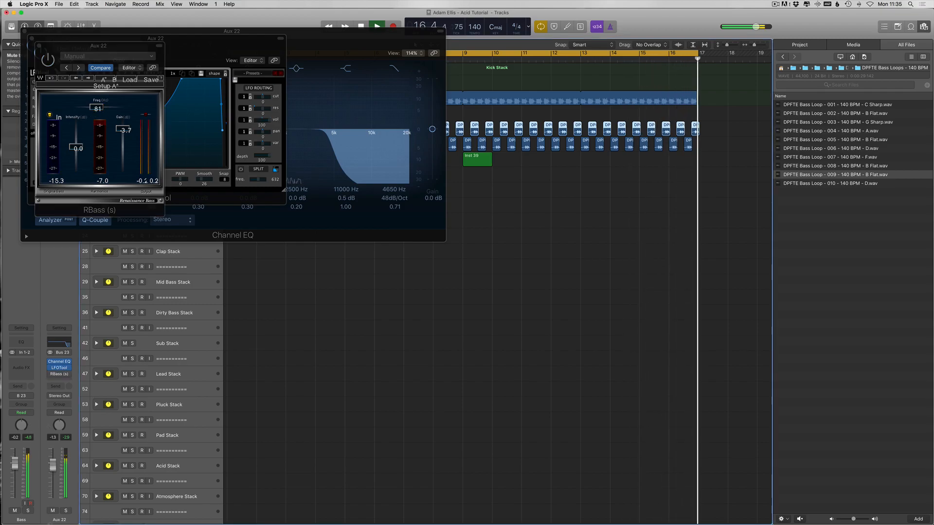
key("v")
Mute both Bass tracks that hold regions and stop playback
scroll(438, 215, "left", 5)
left_click(328, 166)
key("m")
key("space")
scroll(464, 161, "right", 5)
scroll(346, 150, "left", 3)
scroll(345, 150, "down", 2)
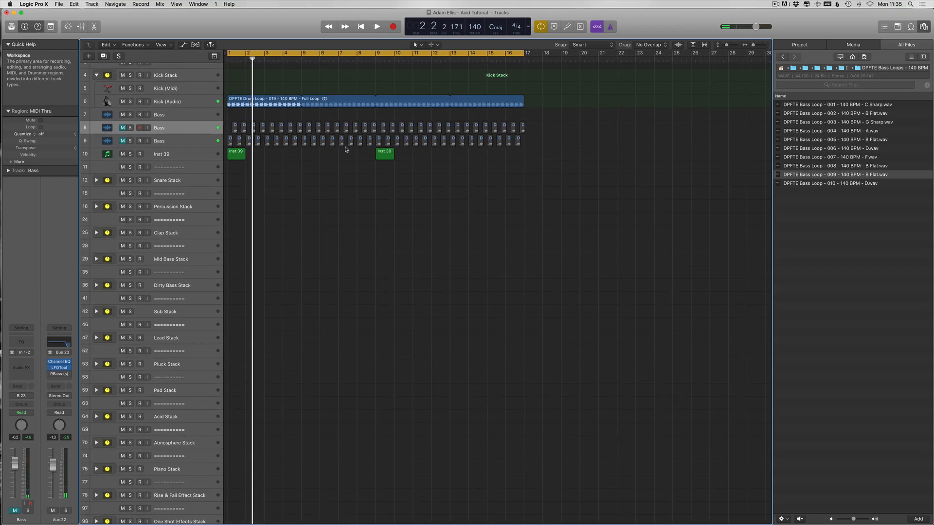
Select all regions in the arrangement and name them after their tracks
key("super+a")
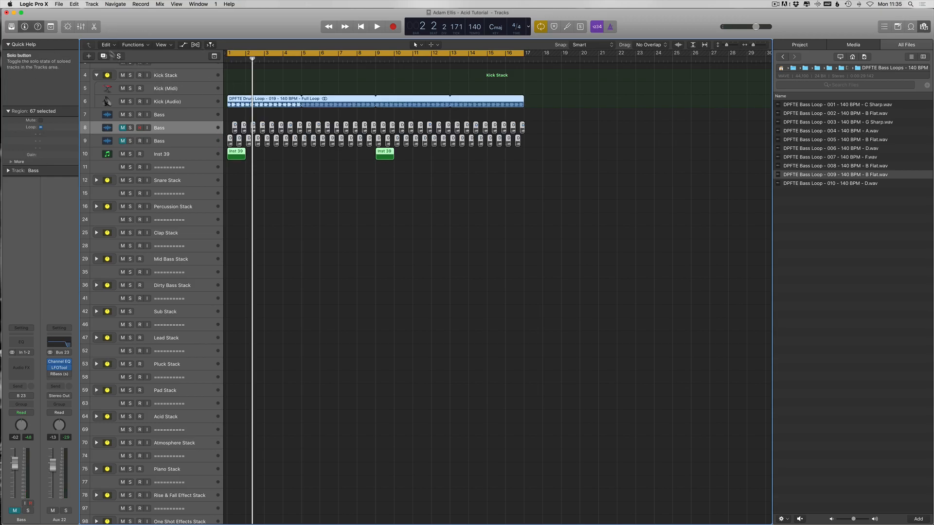
left_click(131, 44)
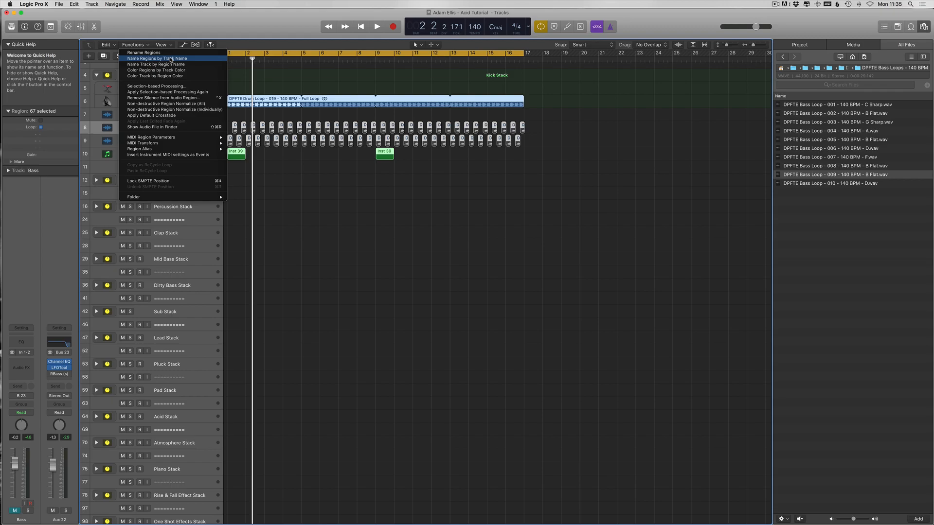
left_click(199, 58)
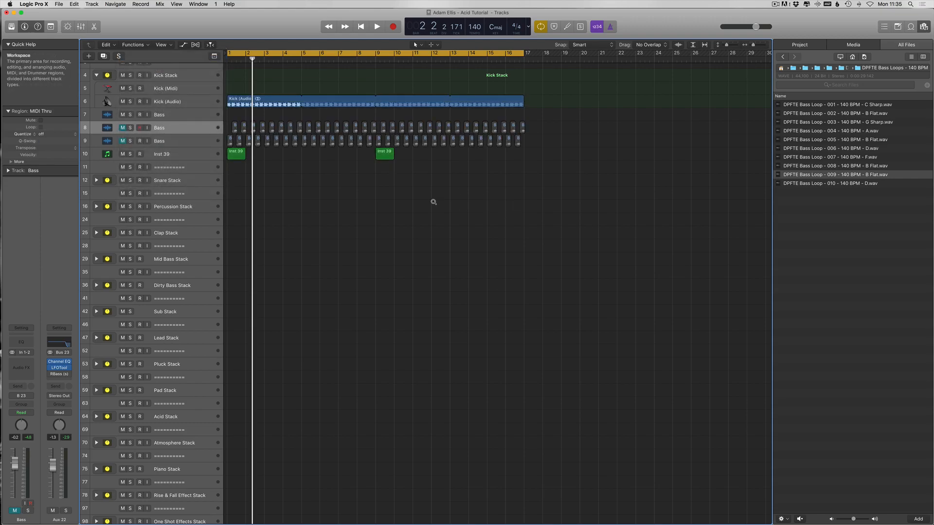
key("super+Up")
left_click(897, 26)
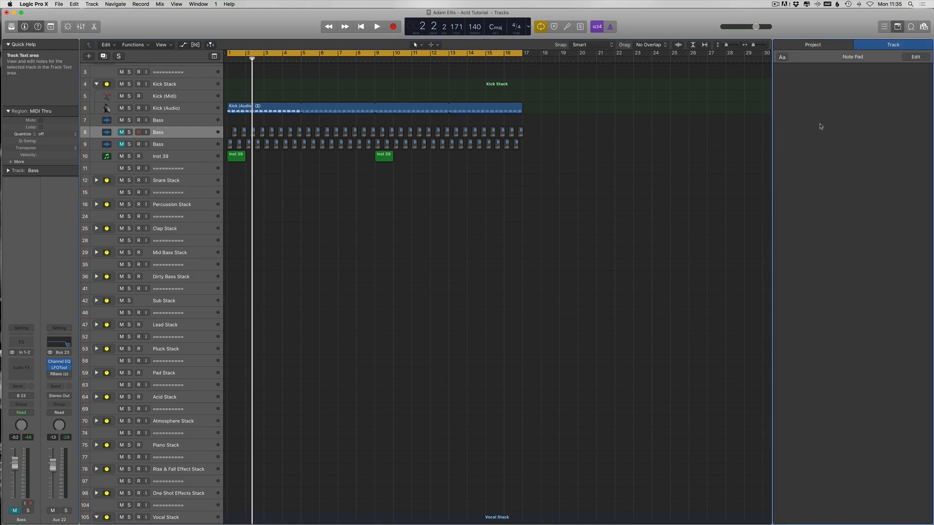
left_click(912, 27)
left_click(911, 27)
left_click(911, 27)
left_click(898, 26)
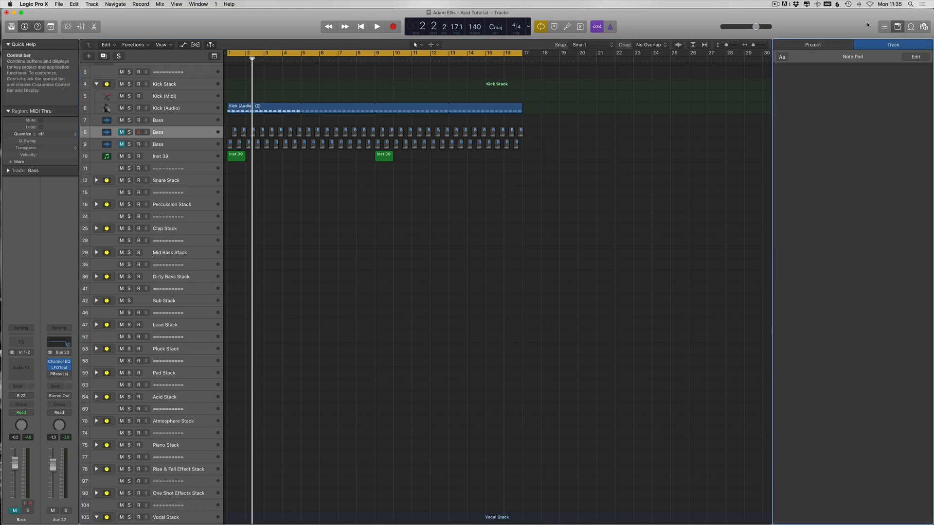
left_click(884, 24)
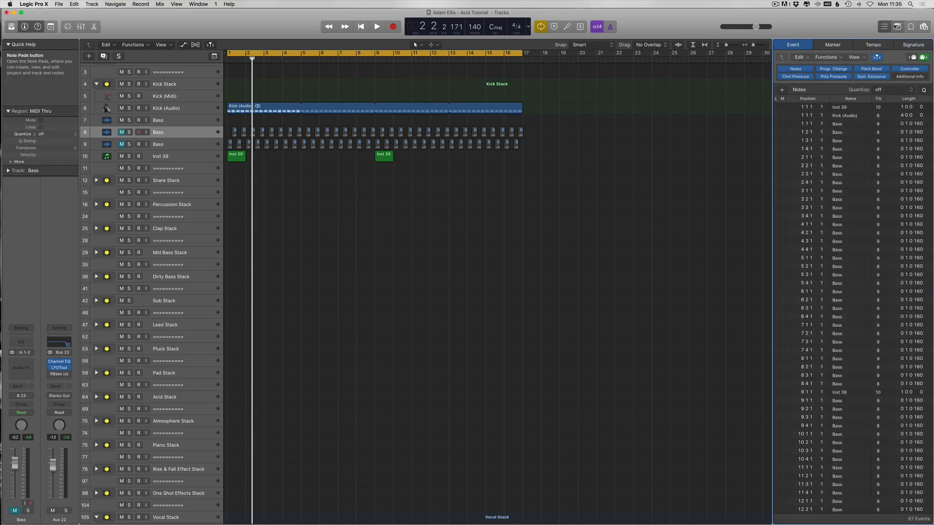
left_click(897, 26)
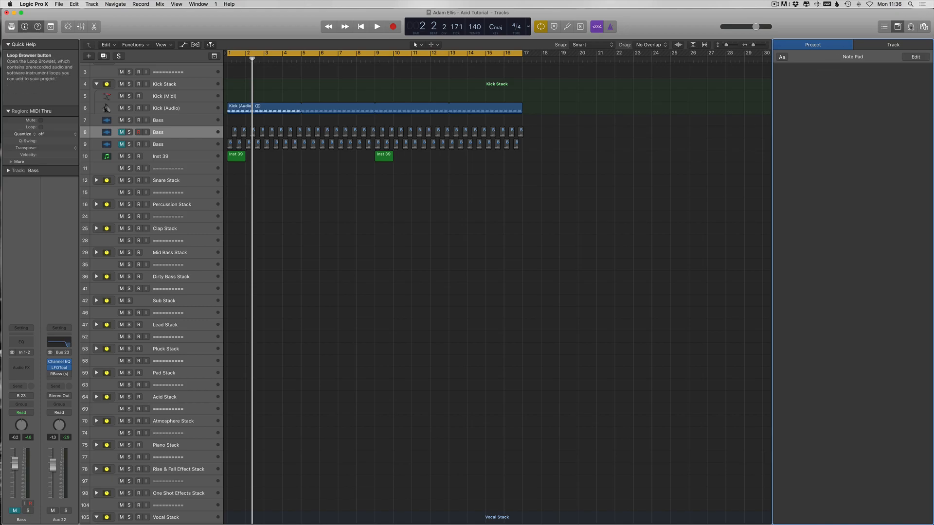
left_click_drag(898, 38, 896, 39)
left_click(370, 207)
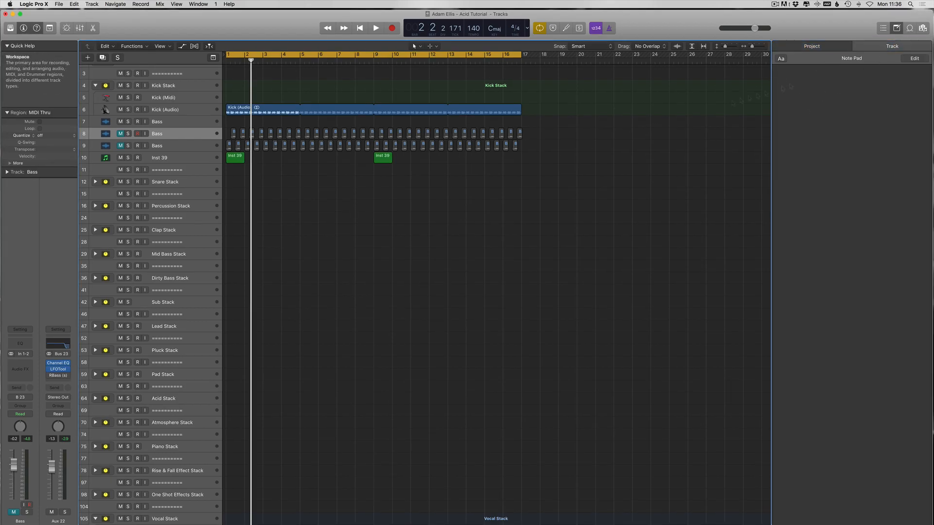
key("f")
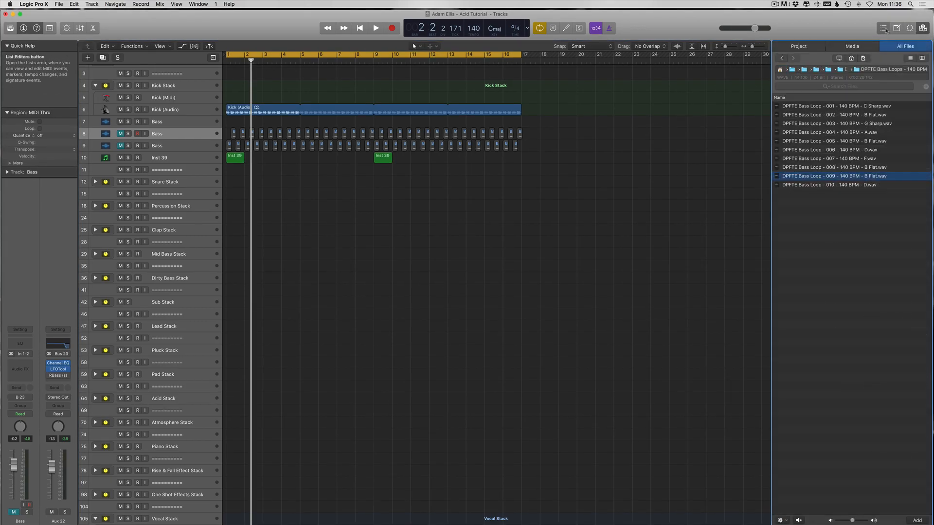
left_click(896, 27)
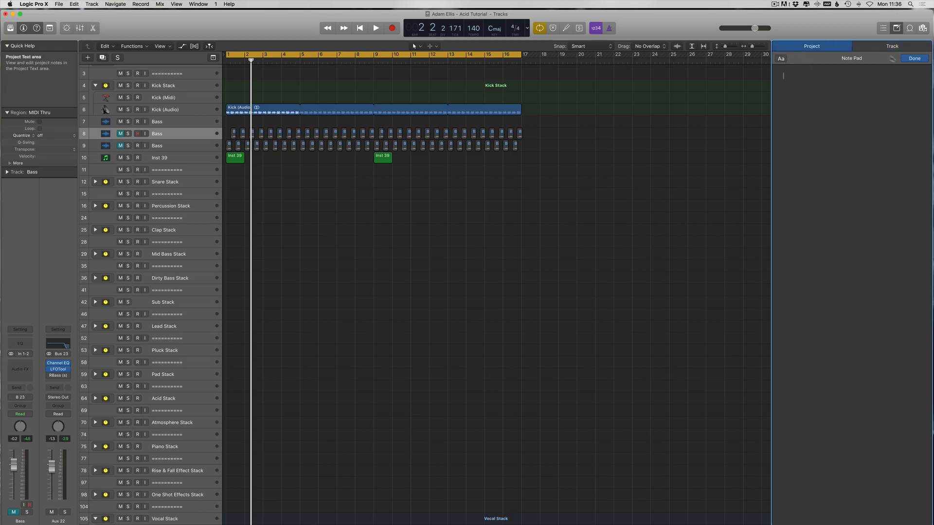
left_click(882, 48)
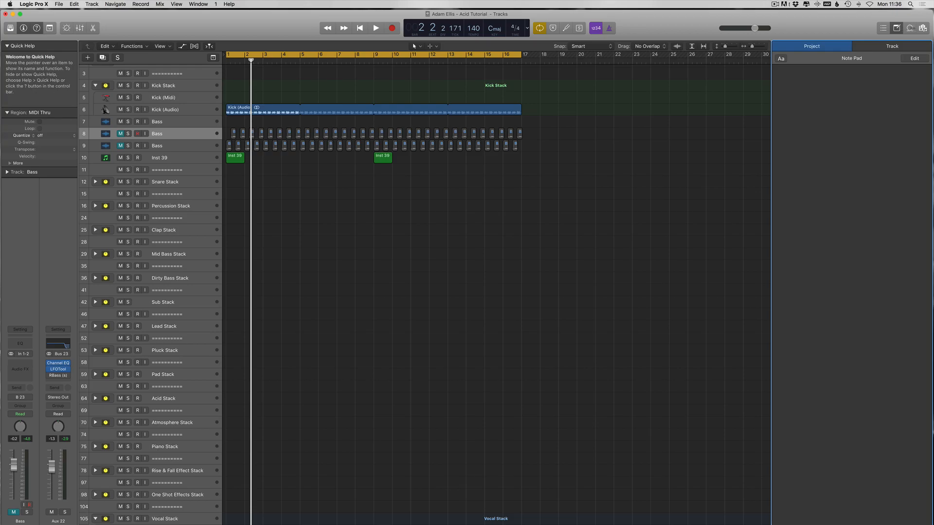
key("f")
left_click(885, 29)
scroll(861, 140, "up", 1)
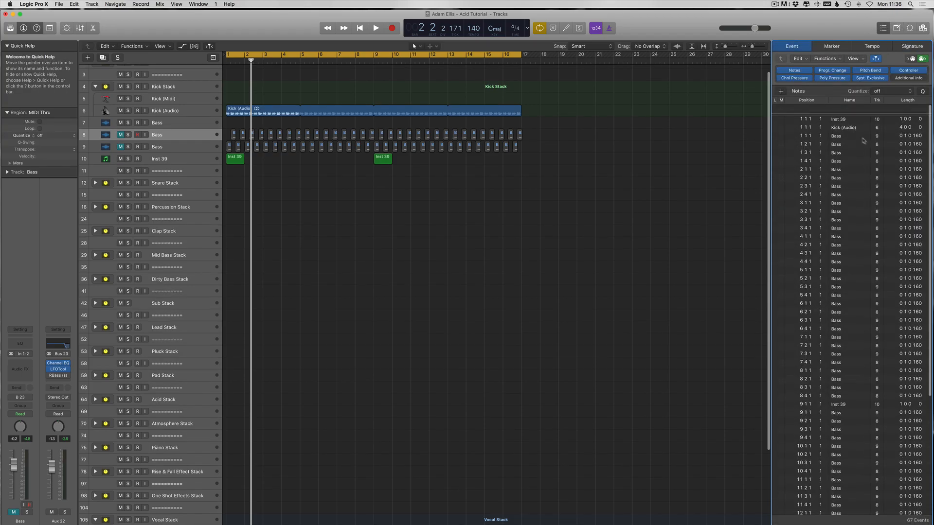
key("f")
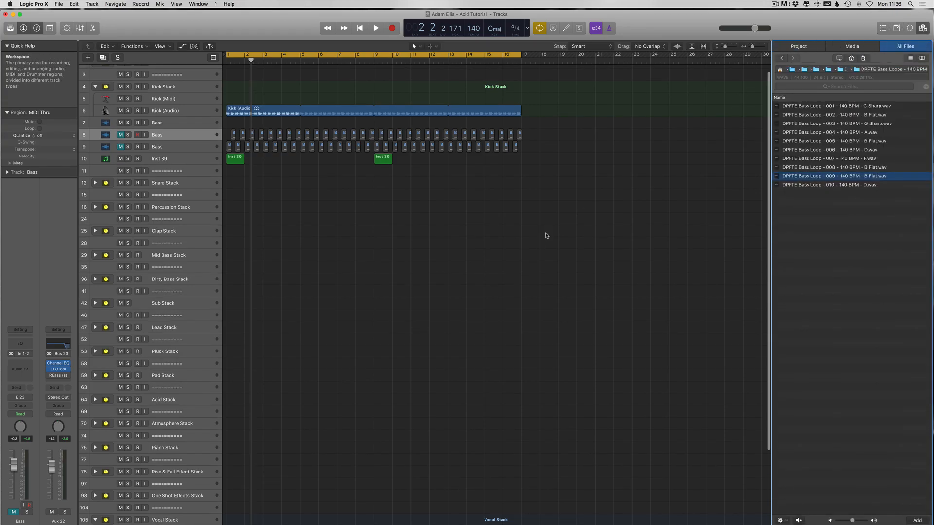
key("f")
Return the playhead to the start of the project and show the file browser beside the arrangement
key("Return")
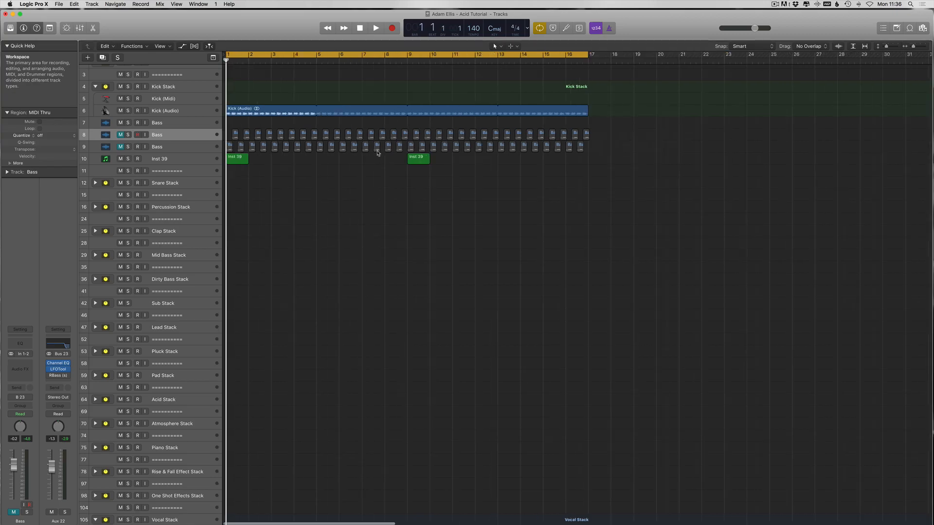
key("super+Left")
scroll(417, 159, "down", 1)
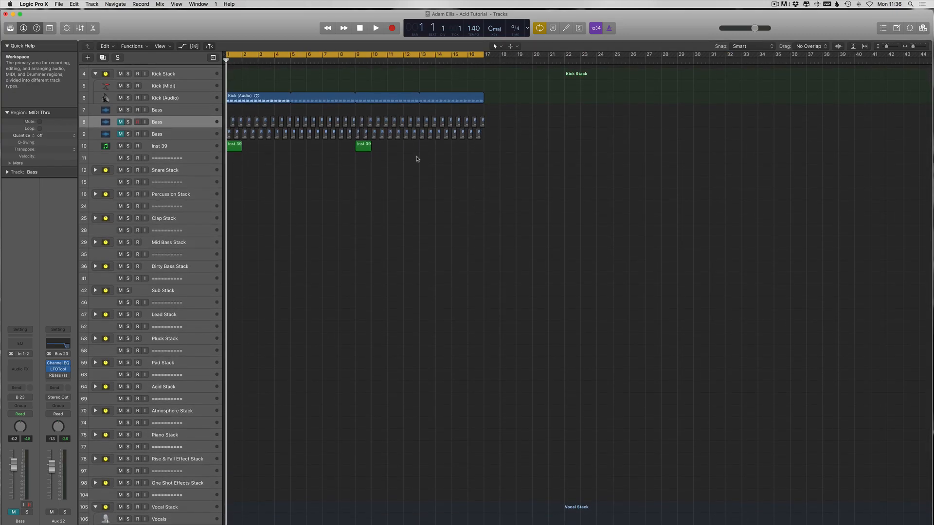
key("f")
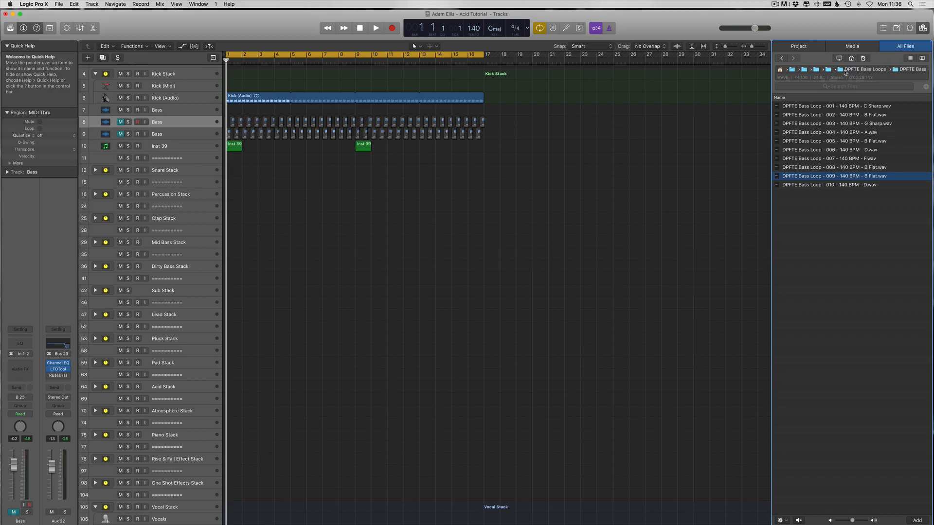
Browse from the bass loops folder up to the trance samples and open MIDI > MTI Midi Files > MTI Acid Midis
left_click(855, 70)
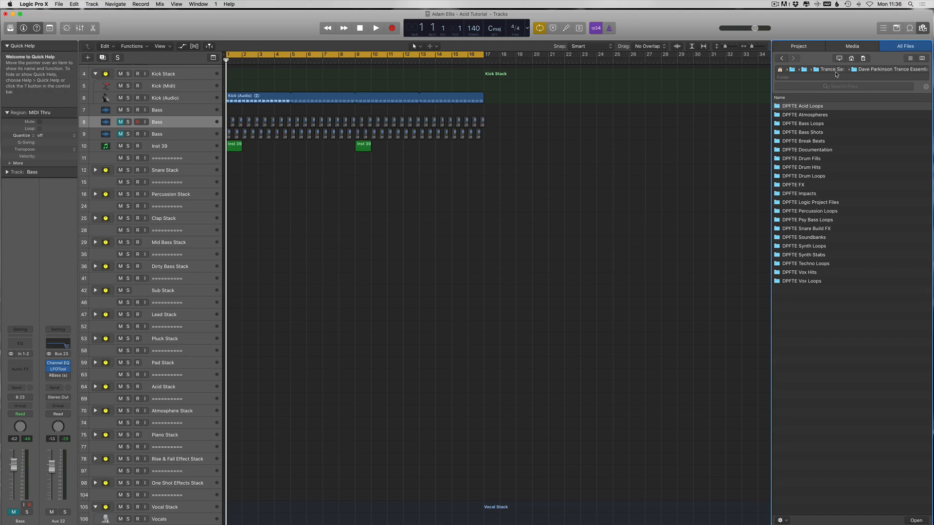
left_click(865, 69)
double_click(788, 169)
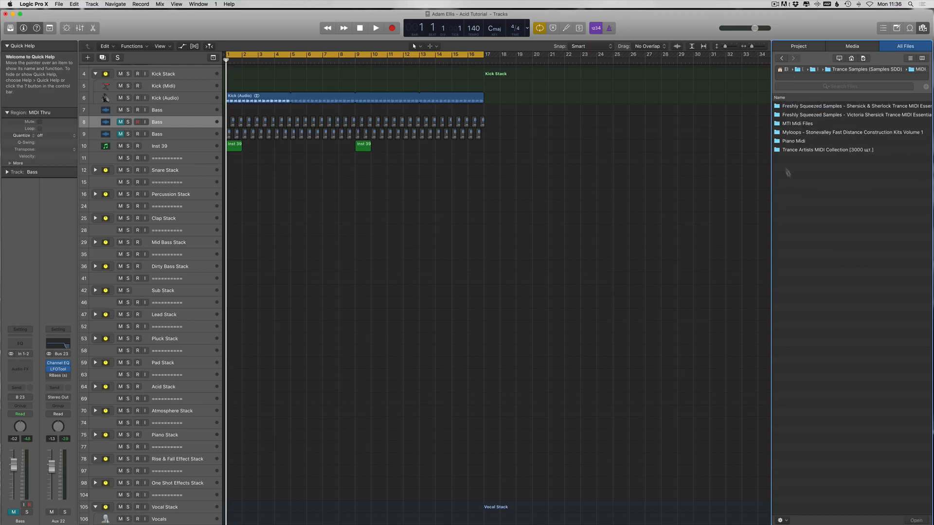
scroll(861, 140, "right", 1)
scroll(859, 141, "left", 1)
double_click(818, 124)
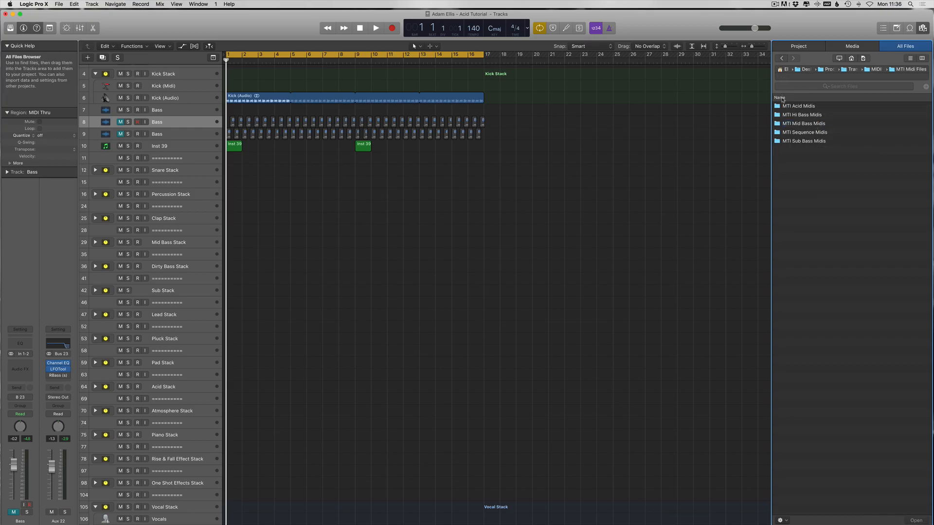
double_click(805, 106)
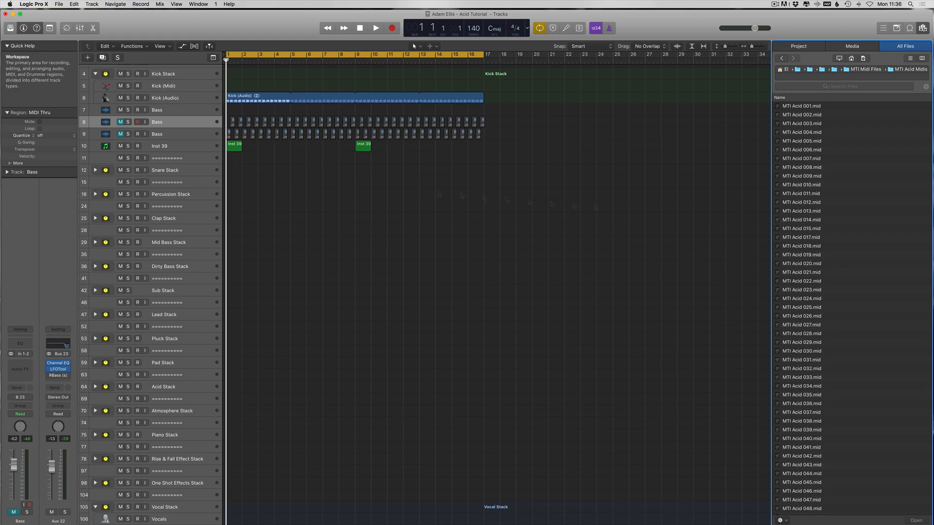
Look through the MIDI patterns in the MTI Acid Midis folder from MTI Acid 006 to 010 and check the available file actions
left_click(801, 150)
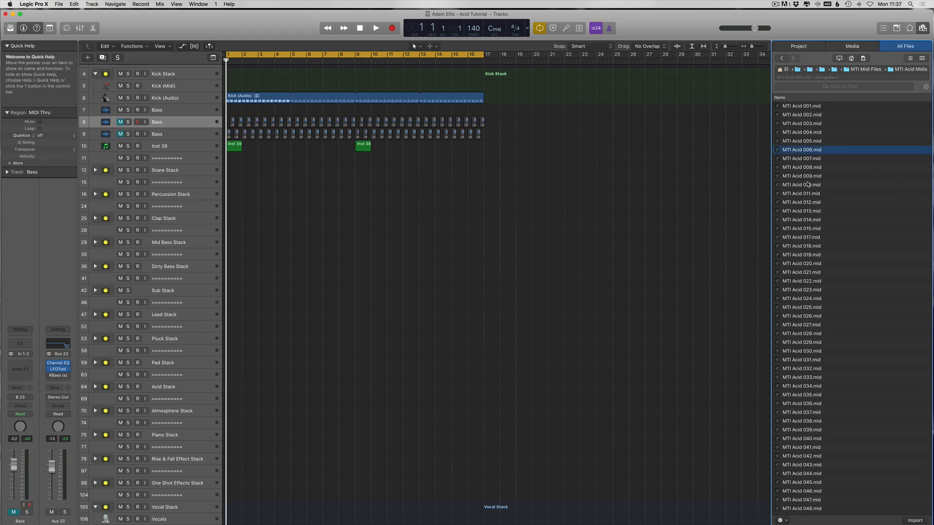
key("Down")
key("Down")
key("Down")
key("Down")
scroll(810, 474, "down", 1)
left_click(781, 521)
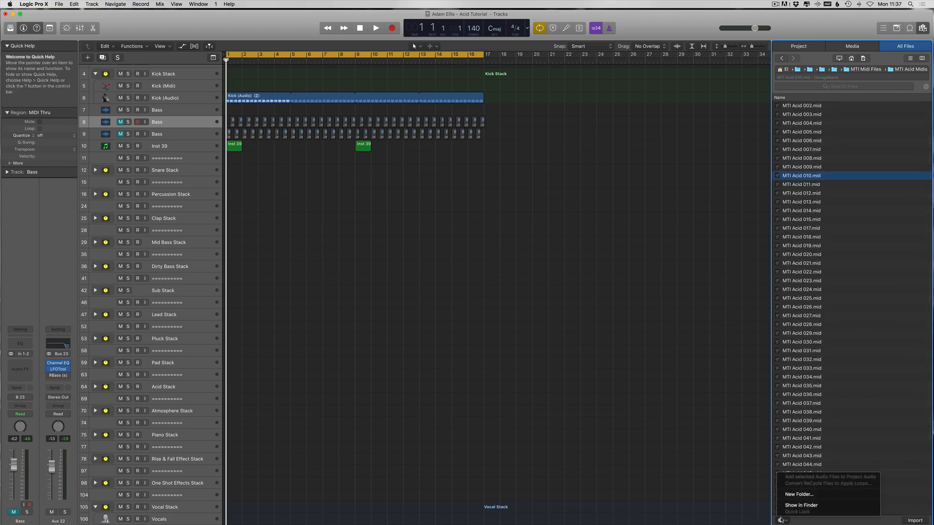
left_click(815, 181)
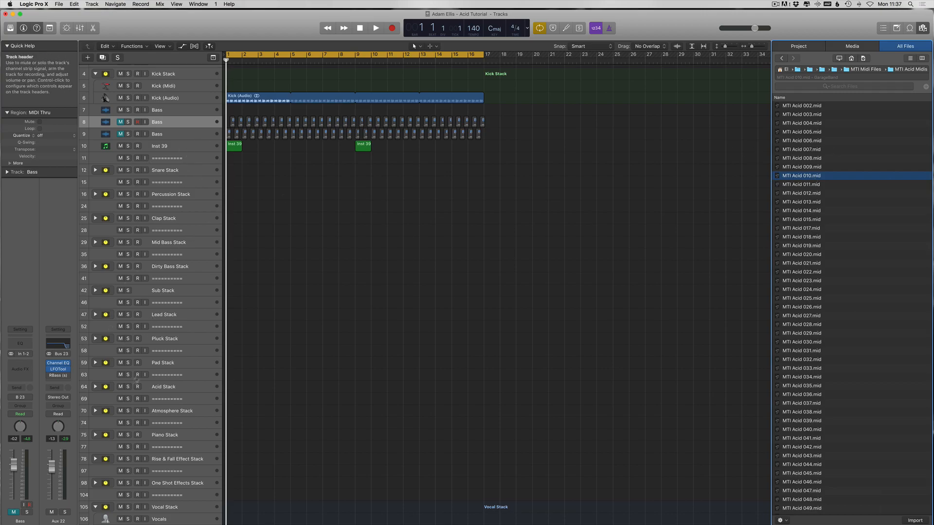
Expand the Acid Stack and review the Channel EQ curve on its bus
scroll(95, 364, "down", 2)
left_click(96, 363)
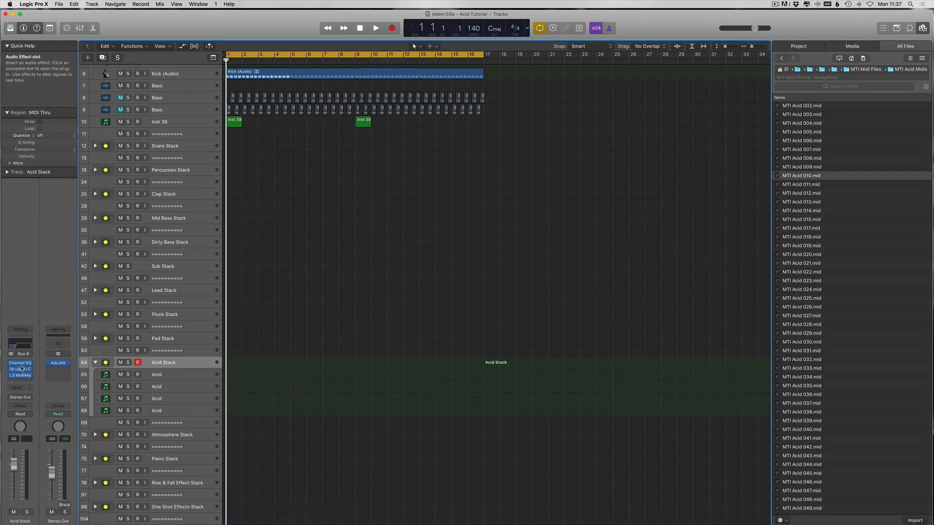
left_click(20, 363)
left_click_drag(253, 52, 432, 176)
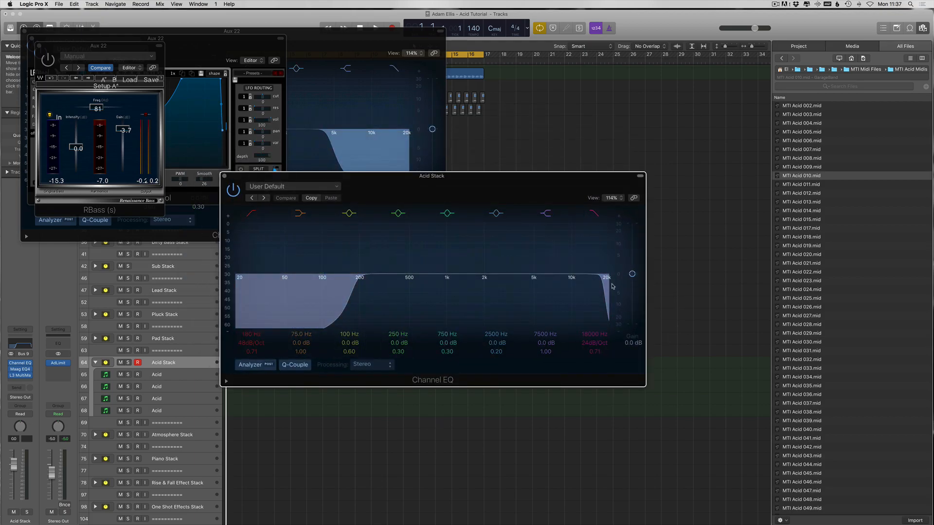
left_click_drag(274, 177, 282, 205)
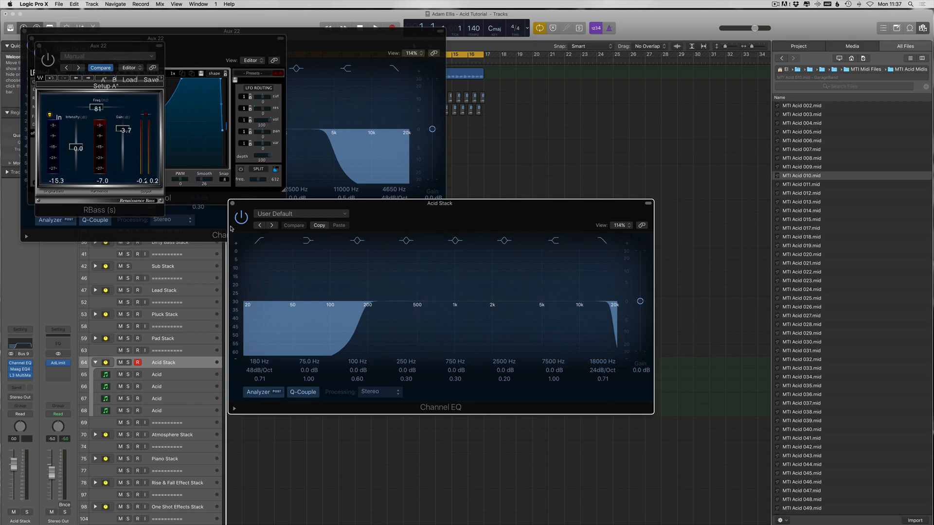
left_click(232, 203)
Close the leftover Aux 22 plug-in windows
left_click(31, 37)
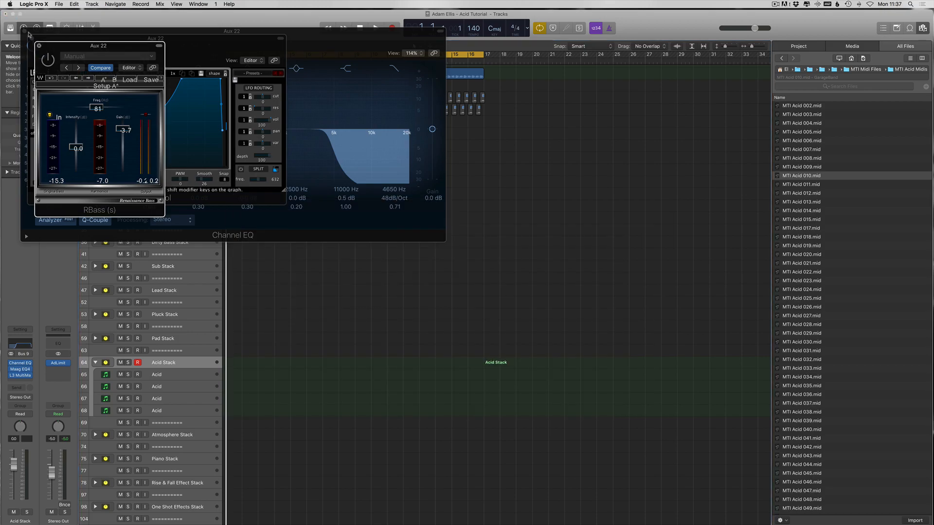
left_click(31, 38)
left_click(25, 31)
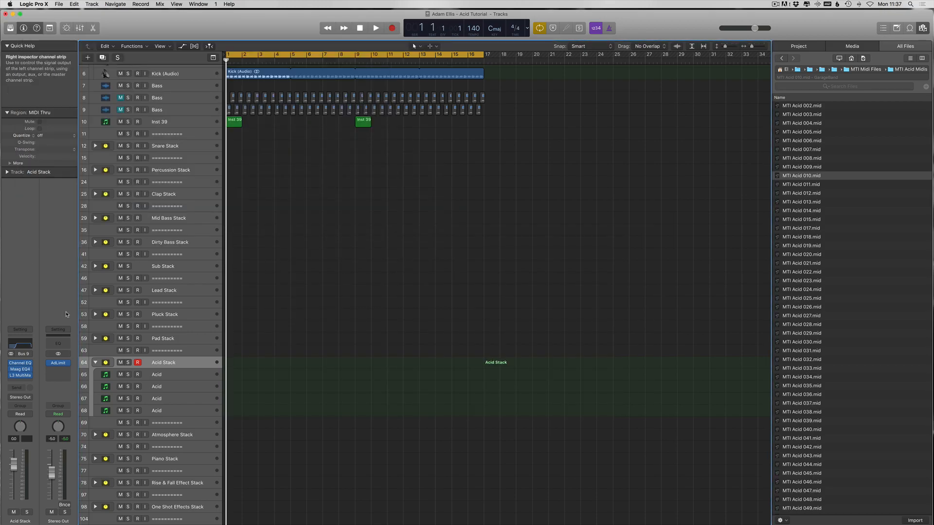
Load the Female Vocal A factory preset in the Acid Stack's Maag EQ4 and close the plug-in
left_click(22, 370)
left_click(69, 42)
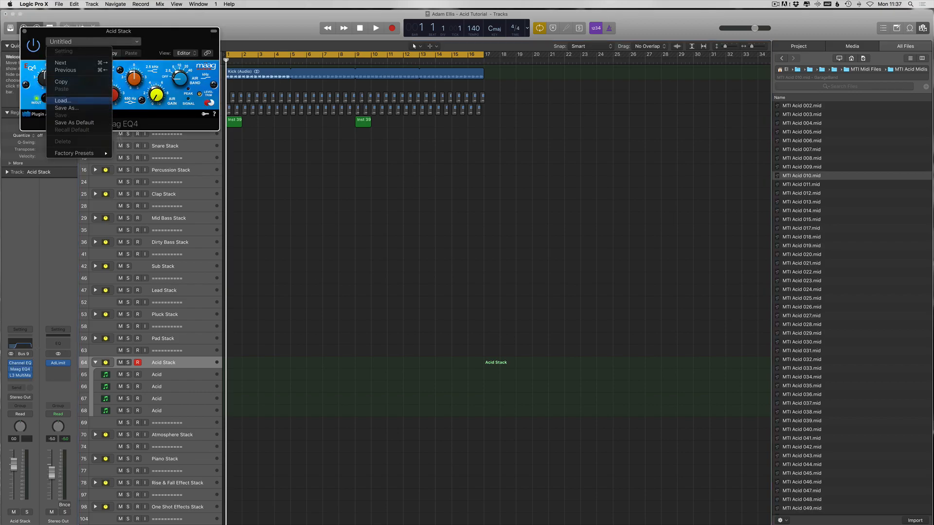
left_click(127, 154)
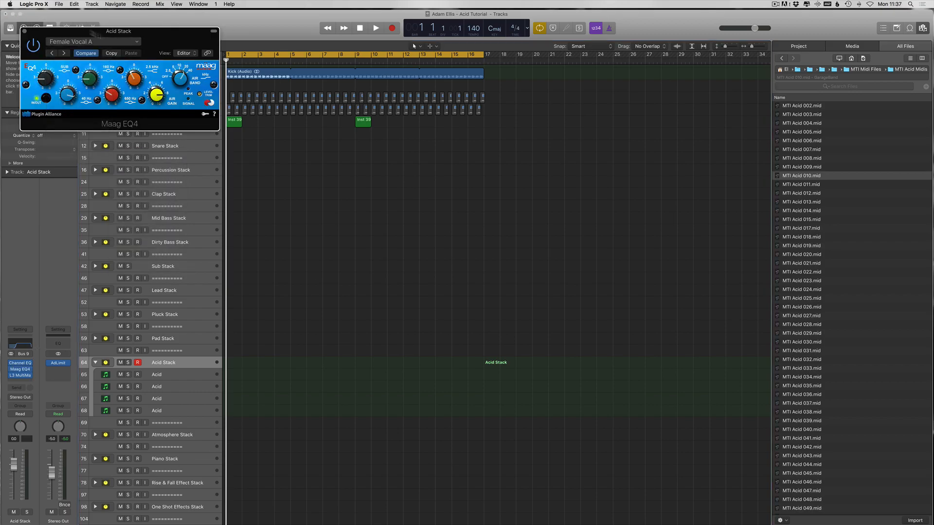
left_click_drag(119, 31, 414, 247)
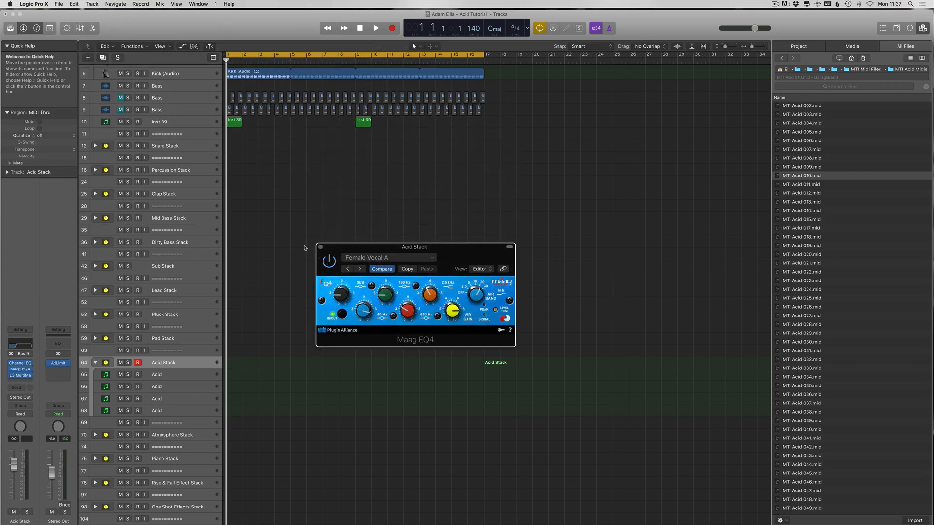
left_click(320, 247)
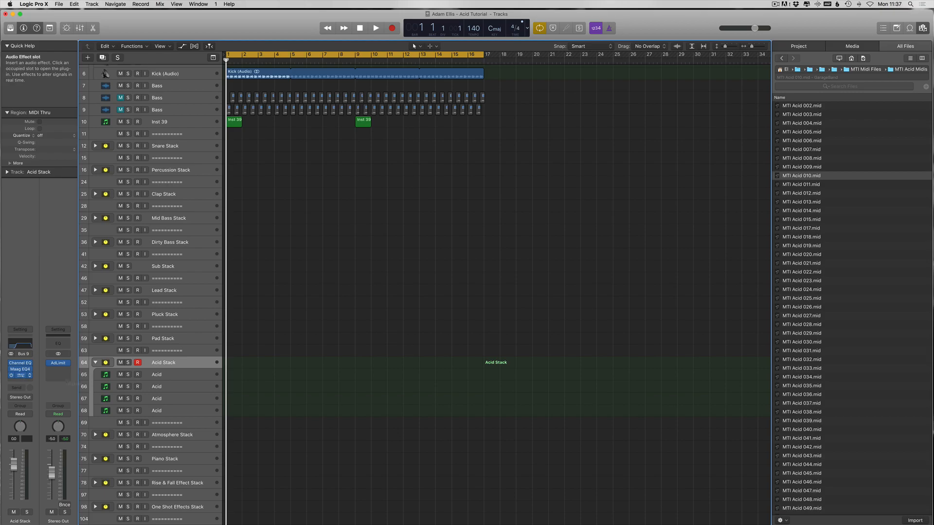
Replace the L3 MultiMaximizer on the Acid Stack with the Waves L2 stereo limiter
left_click(21, 375)
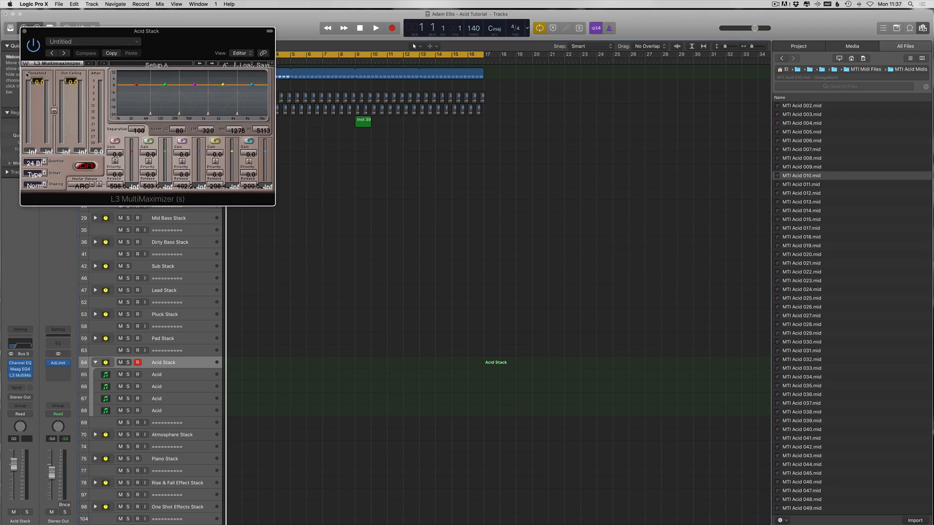
left_click(29, 375)
mouse_move(49, 516)
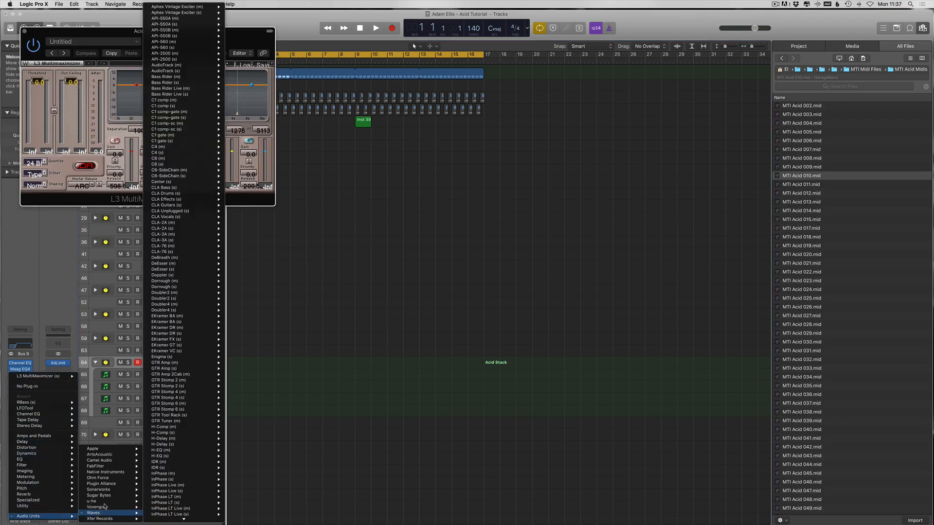
mouse_move(98, 513)
mouse_move(167, 522)
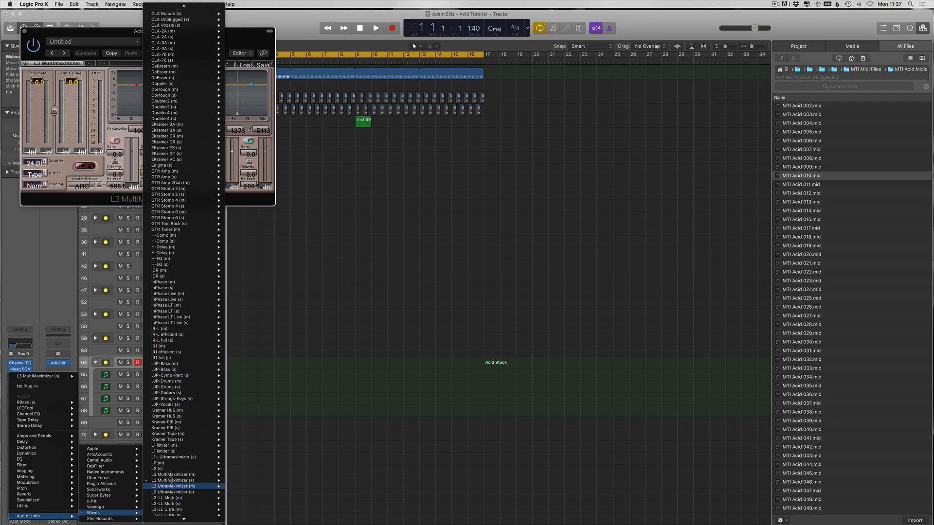
left_click(239, 469)
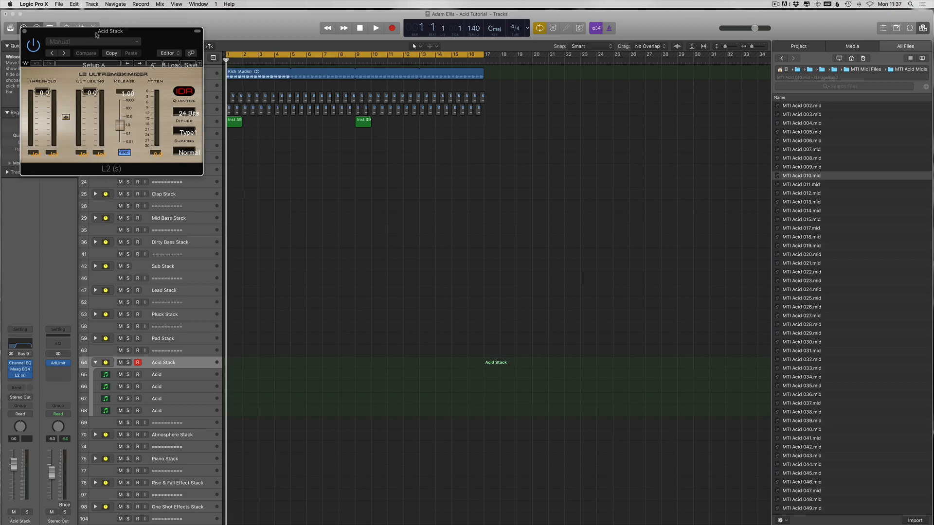
Set the L2 threshold to -2.0, close the plug-in and lower the Acid Stack's volume to -5.0 dB
left_click_drag(343, 205, 343, 210)
left_click_drag(337, 145, 397, 268)
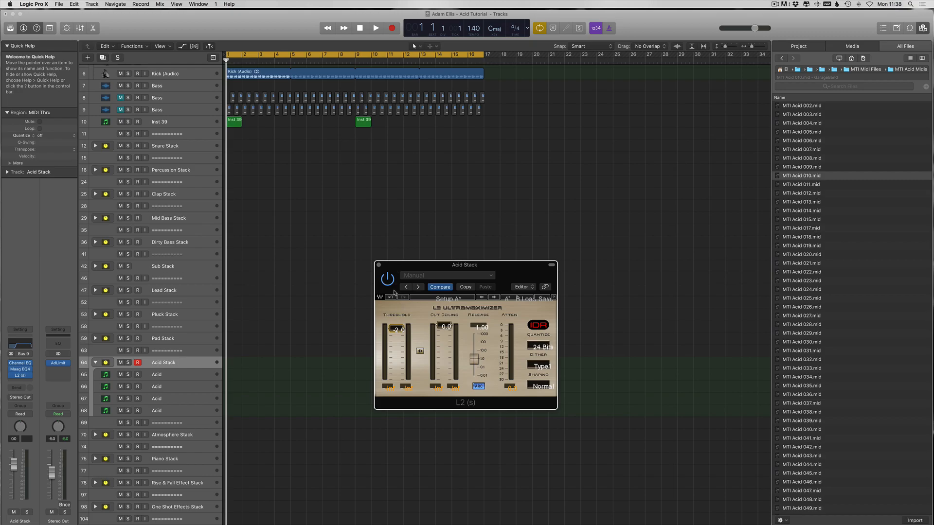
left_click(379, 266)
left_click_drag(14, 464, 13, 473)
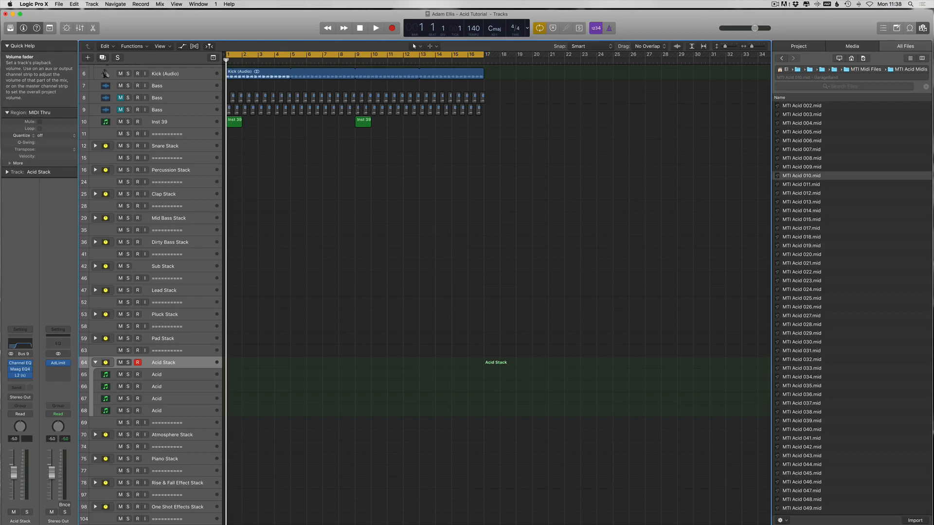
Import MTI Acid 001.mid at bar 1 of the first Acid track without importing its tempo information
key("super+Down")
left_click(158, 377)
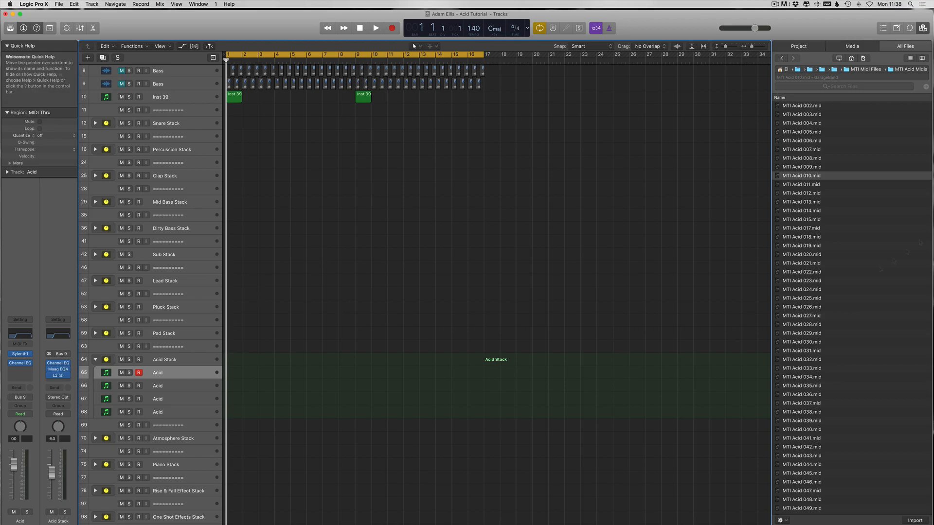
left_click(801, 115)
scroll(798, 117, "up", 1)
key("Up")
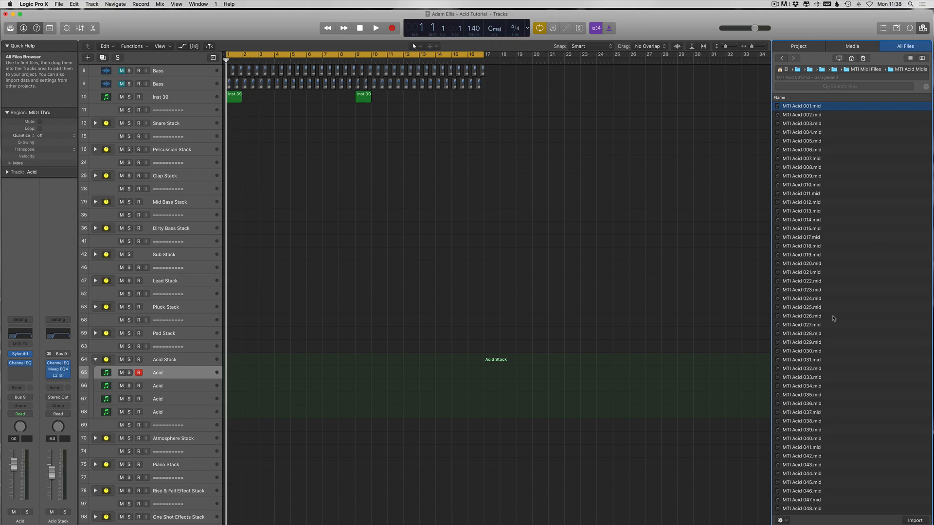
left_click(805, 352)
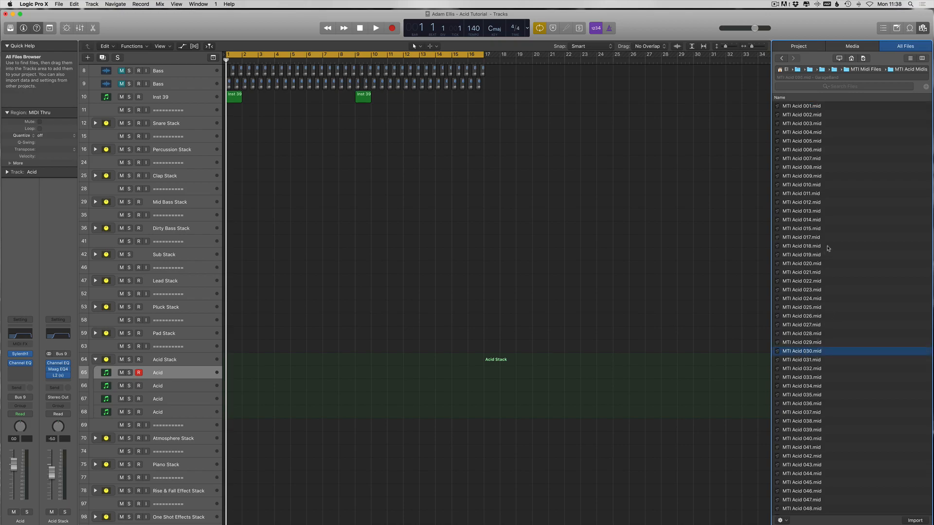
scroll(803, 119, "down", 1)
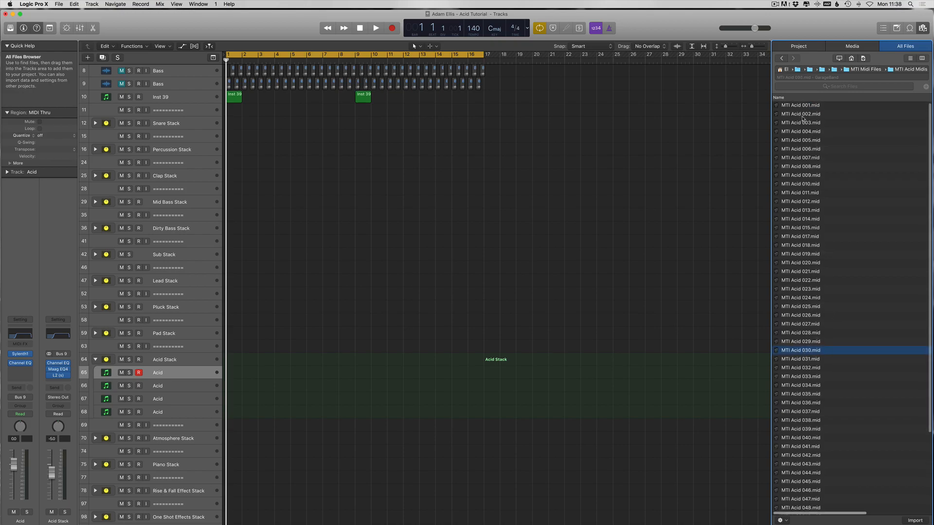
scroll(802, 118, "up", 1)
left_click_drag(798, 106, 227, 373)
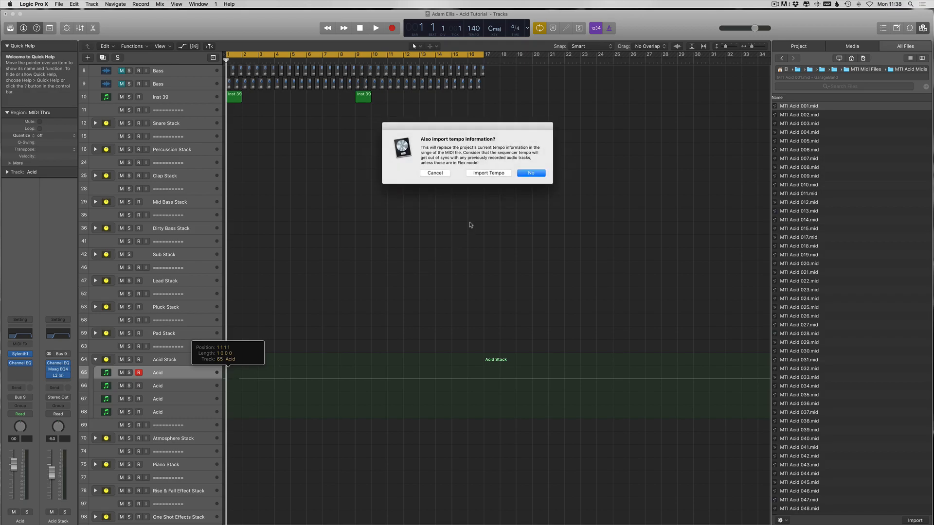
left_click(527, 176)
Enlarge the track height and shorten the cycle area to the two bars covered by the imported acid region
key("super+Down")
key("super+Down")
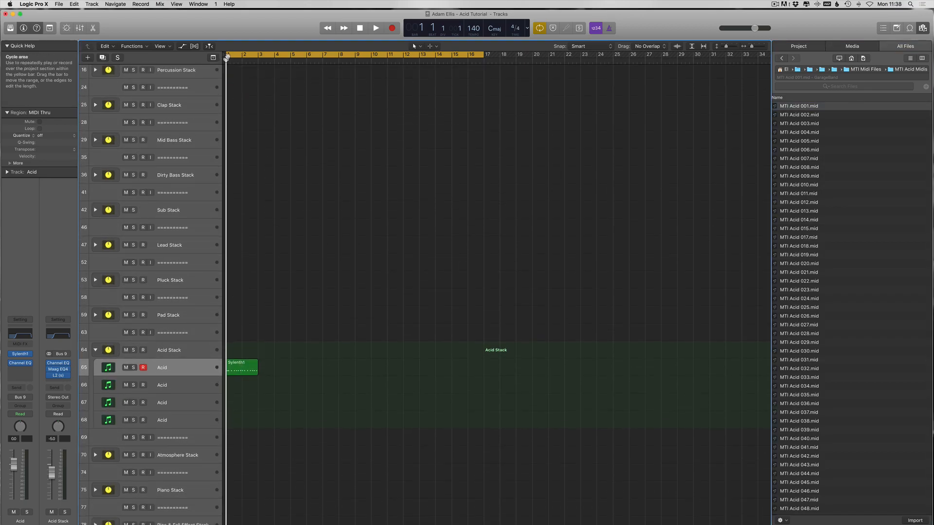
left_click_drag(233, 57, 257, 56)
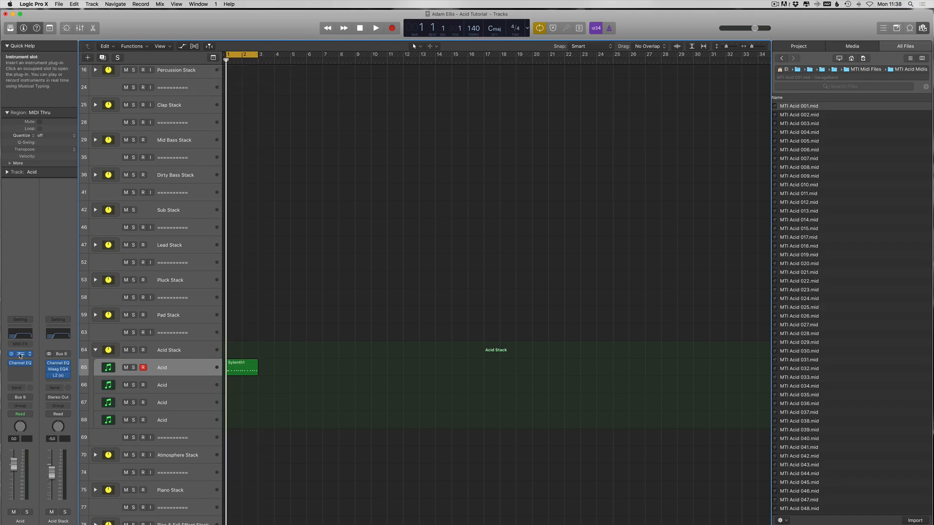
Open Sylenth1 on the first Acid track and play the two-bar loop with the track volume at -7.0 dB
left_click(20, 354)
left_click_drag(160, 33, 450, 93)
left_click(222, 319)
key("space")
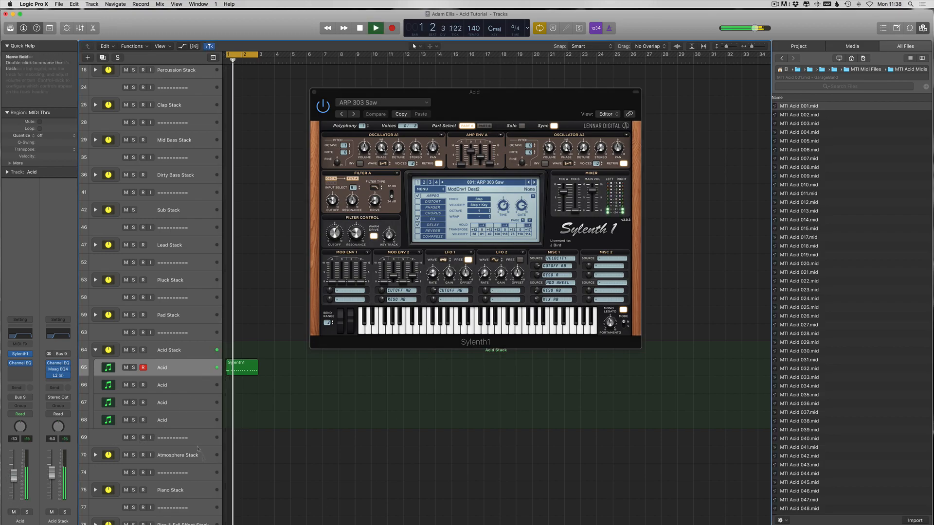
Try lowering the filter cutoff and switching Sylenth1 to the ARP 303 Drive preset during playback, and stop the loop
left_click_drag(335, 234, 329, 263)
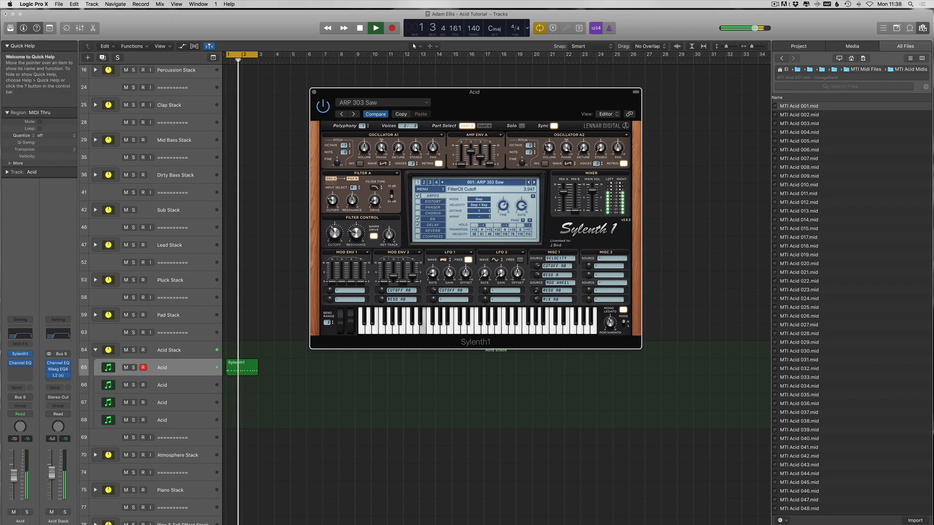
left_click(534, 182)
left_click(533, 182)
mouse_move(338, 236)
left_mouse_down()
mouse_move(333, 222)
mouse_move(332, 236)
left_mouse_up()
key("space")
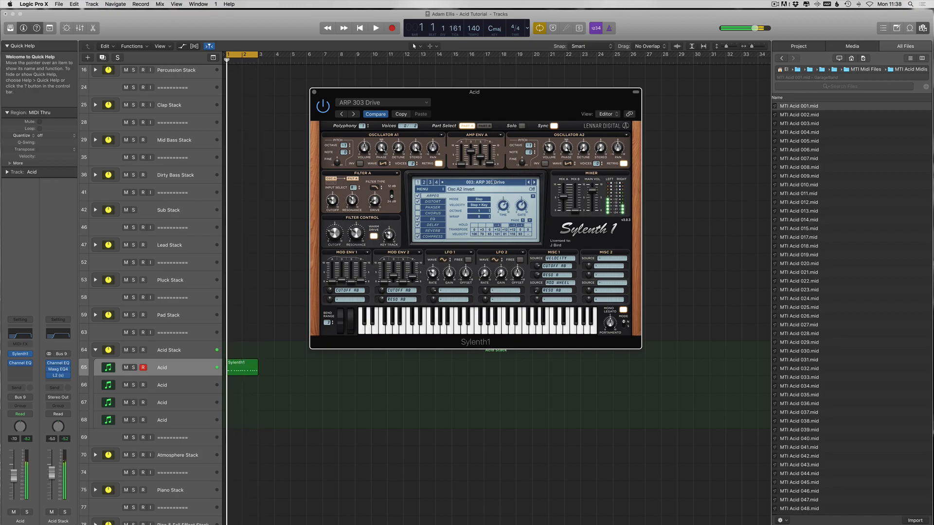
Switch Sylenth1 to its second preset bank, load 152: ARP TranceEpic and play the loop
left_click(484, 182)
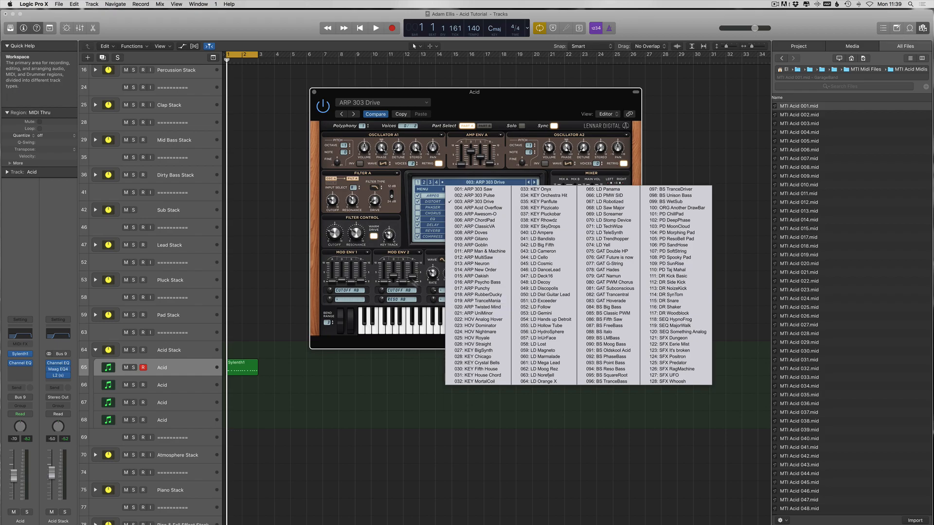
left_click(414, 257)
left_click(424, 182)
left_click(464, 183)
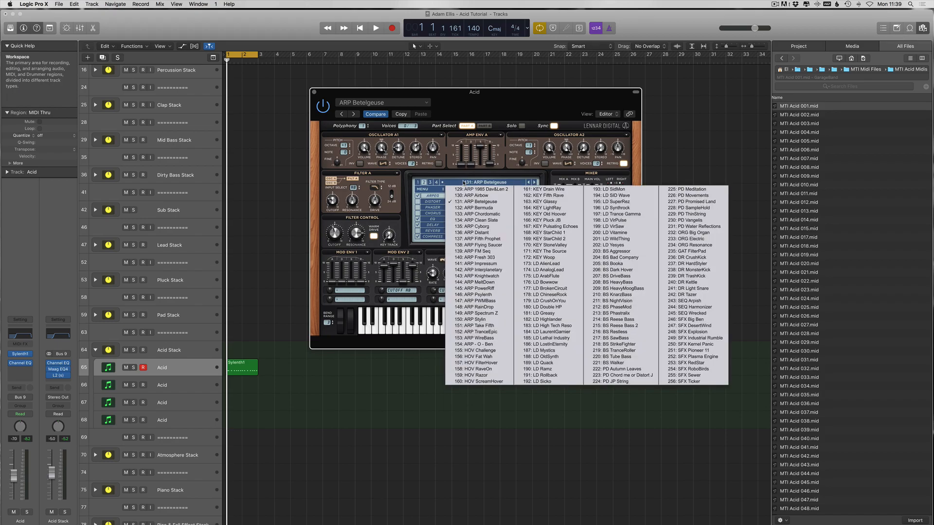
left_click(495, 332)
key("space")
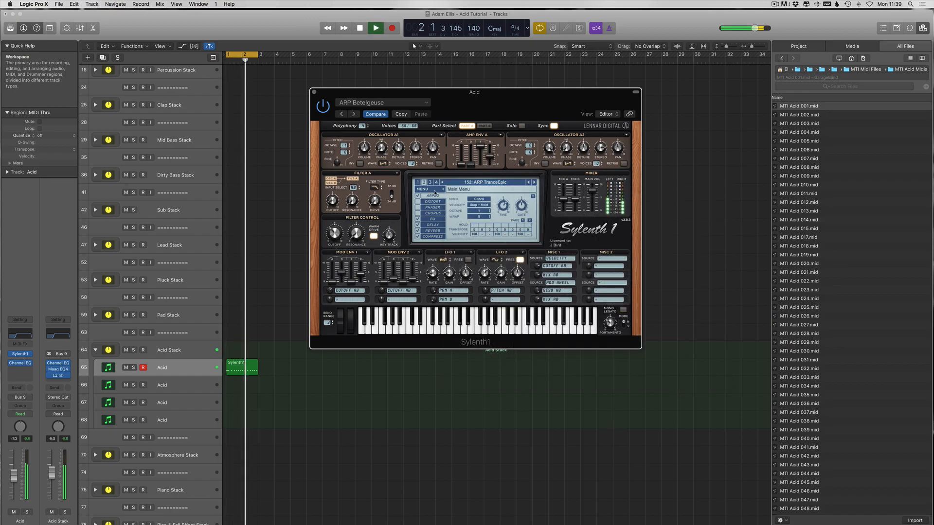
left_click(431, 189)
mouse_move(463, 196)
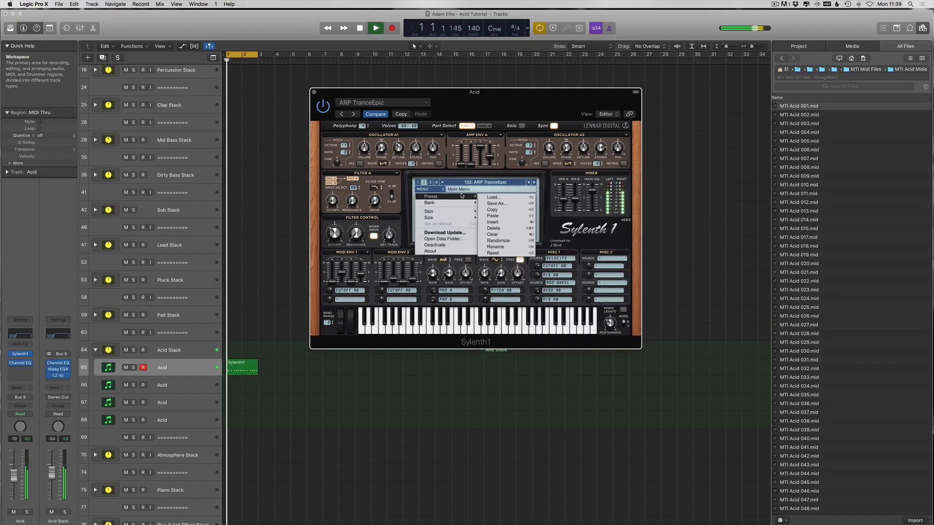
left_click(494, 197)
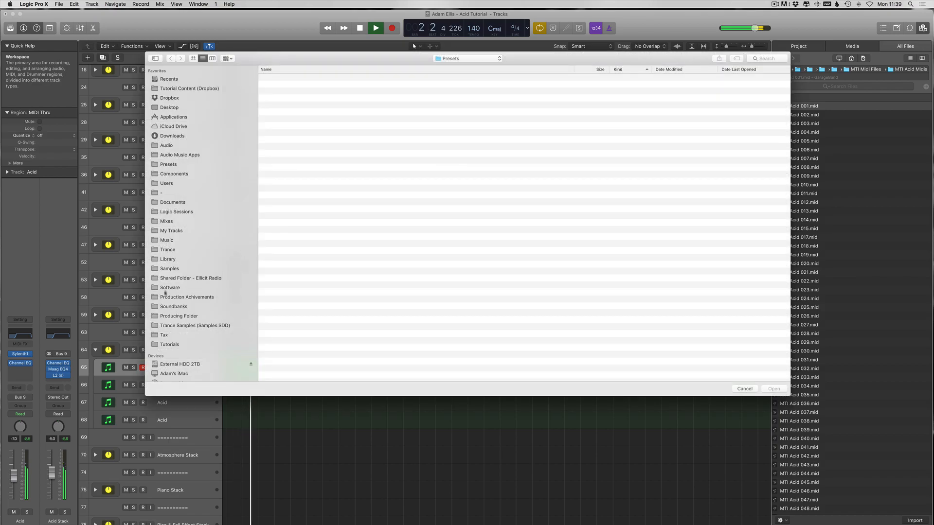
left_click(165, 288)
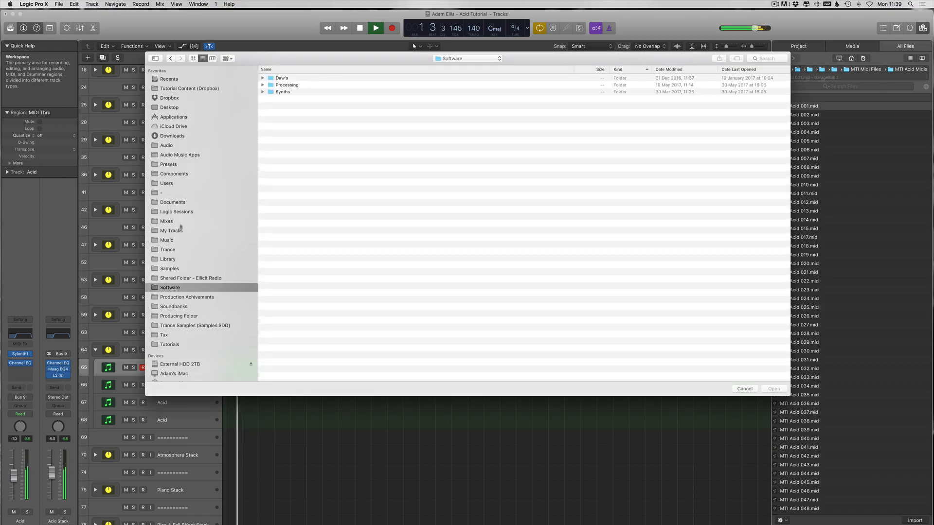
left_click(183, 307)
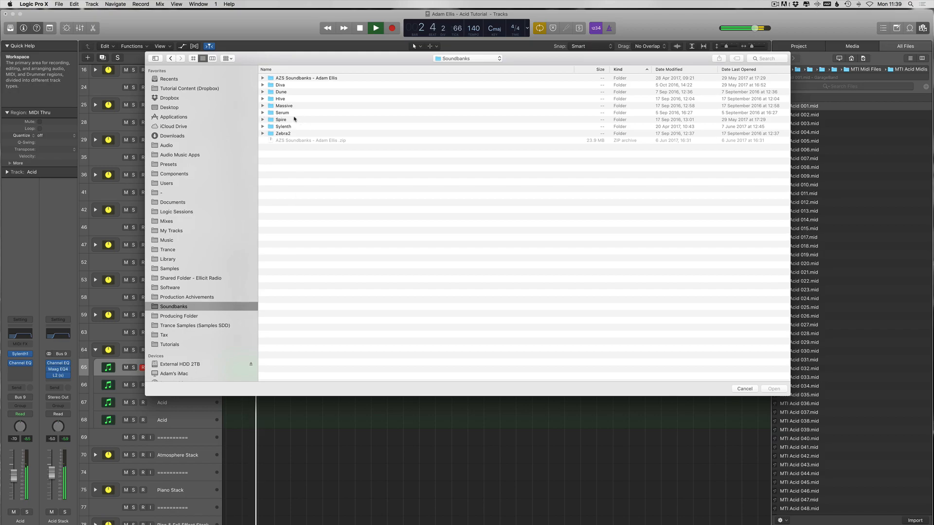
double_click(287, 127)
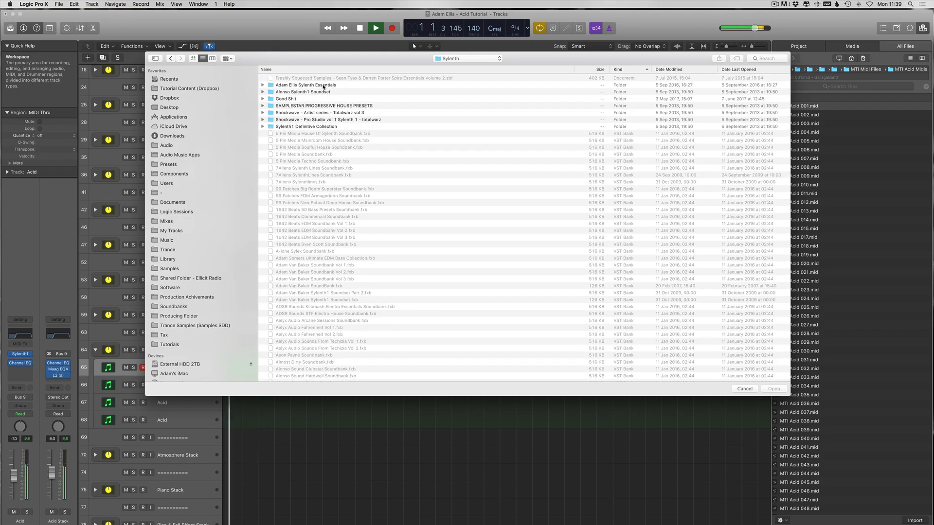
double_click(314, 99)
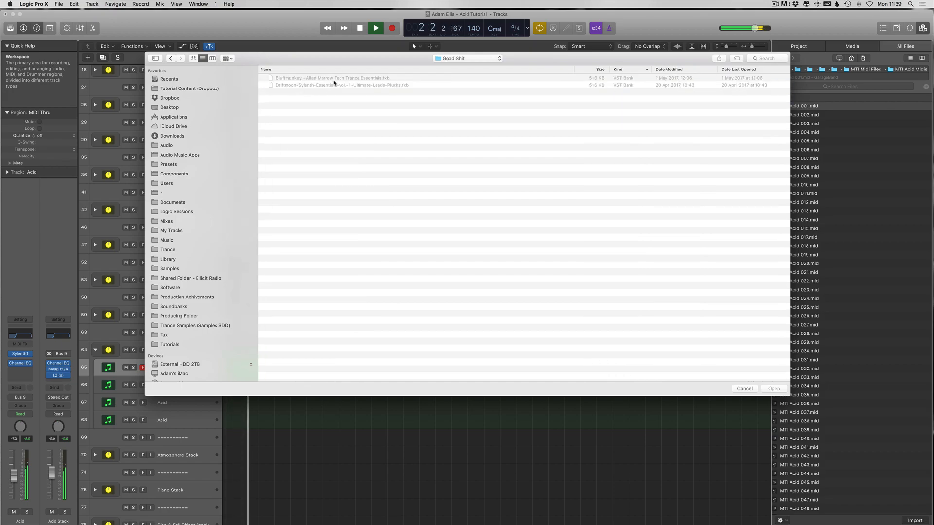
key("Escape")
left_click(422, 189)
mouse_move(430, 198)
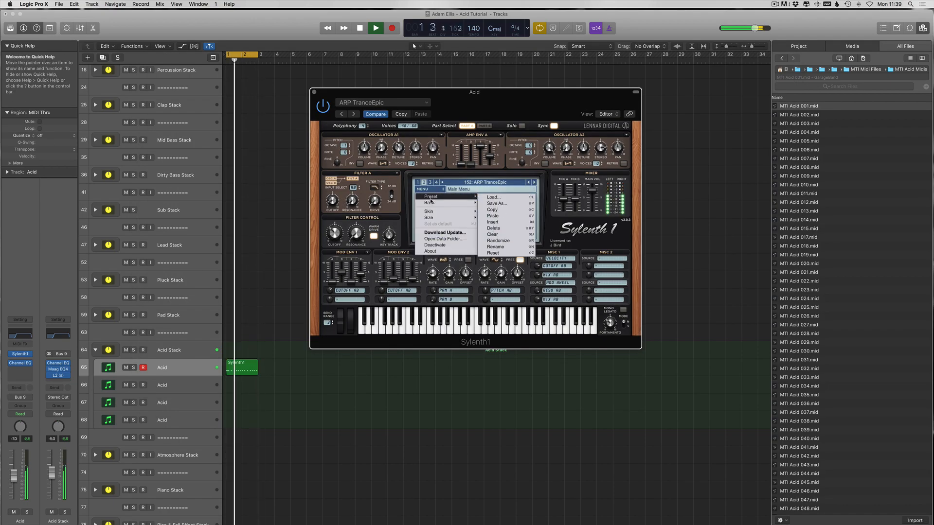
left_click(495, 216)
key("Escape")
Load the bank Bluffmunkey - Allan Morrow Tech Trance Essentials.fxb into Sylenth1 from the Good Shit folder of the Sylenth soundbanks
left_click(423, 189)
mouse_move(476, 199)
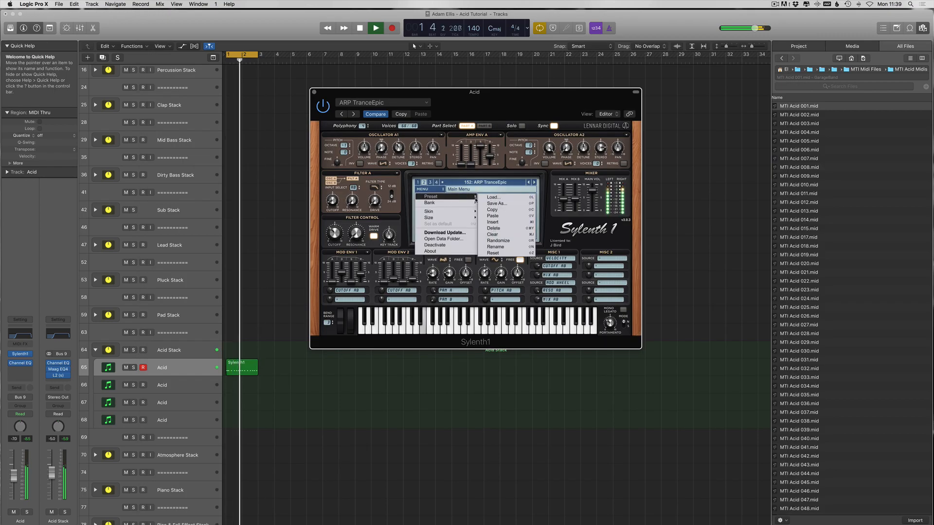
left_click(493, 197)
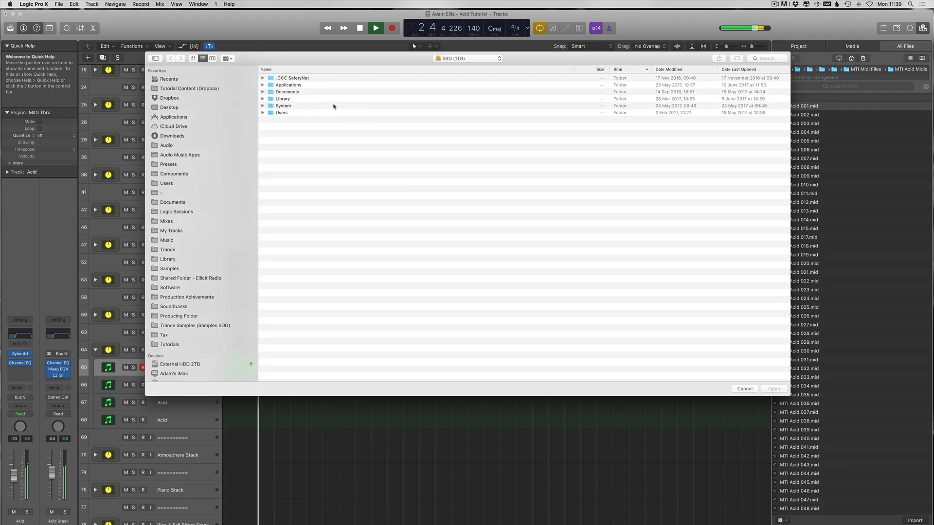
left_click(173, 308)
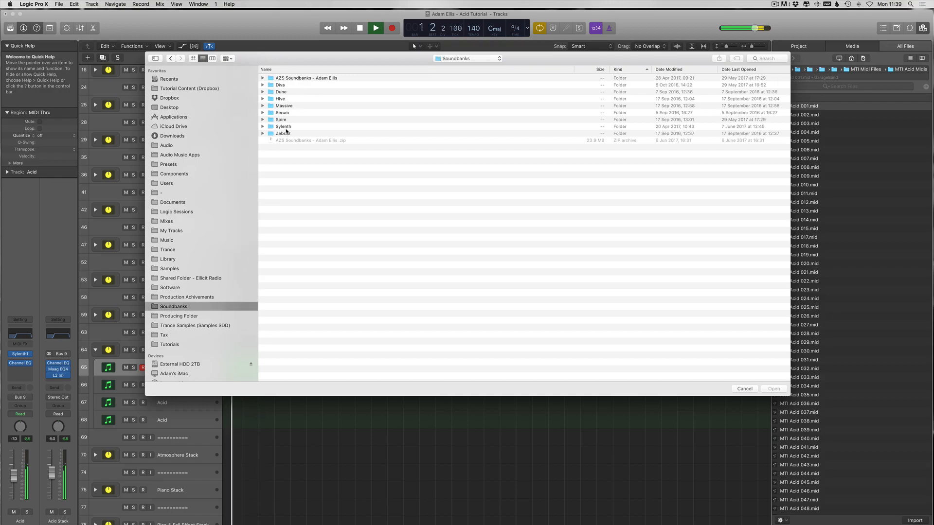
double_click(283, 127)
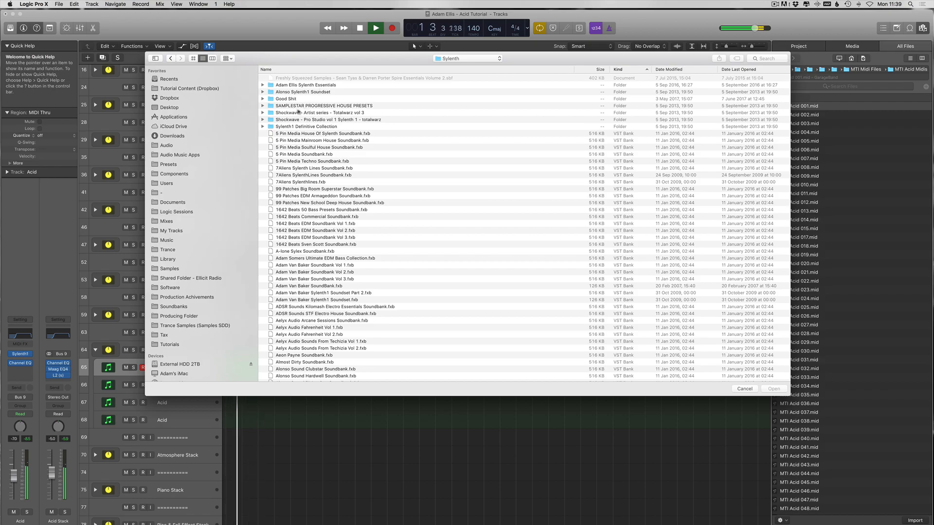
double_click(295, 98)
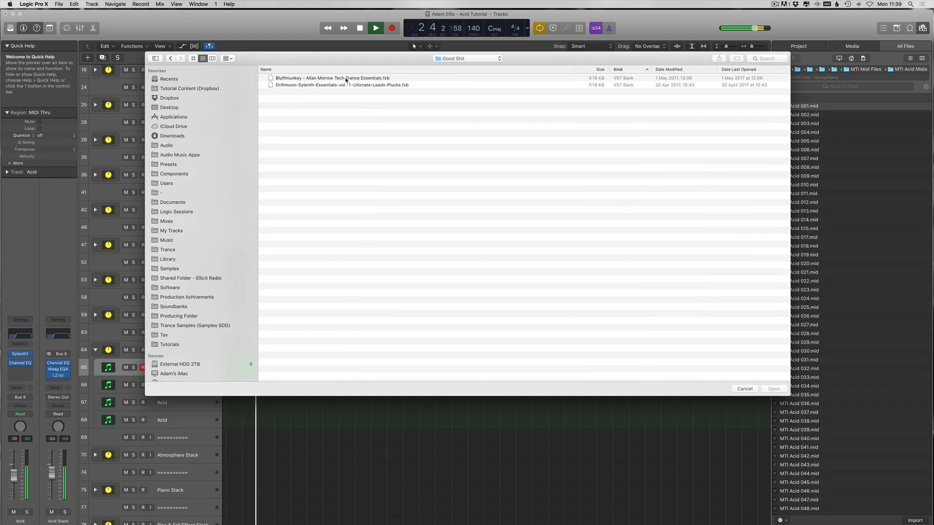
left_click(346, 80)
key("Return")
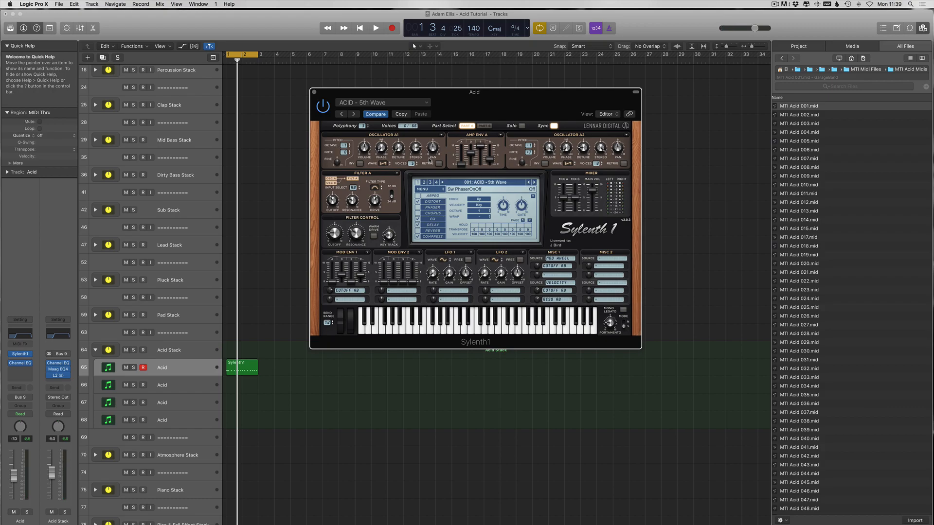
Play the loop with ACID - 5th Wave, set Sylenth1's filter cutoff to about 1.542 and stop playback
key("space")
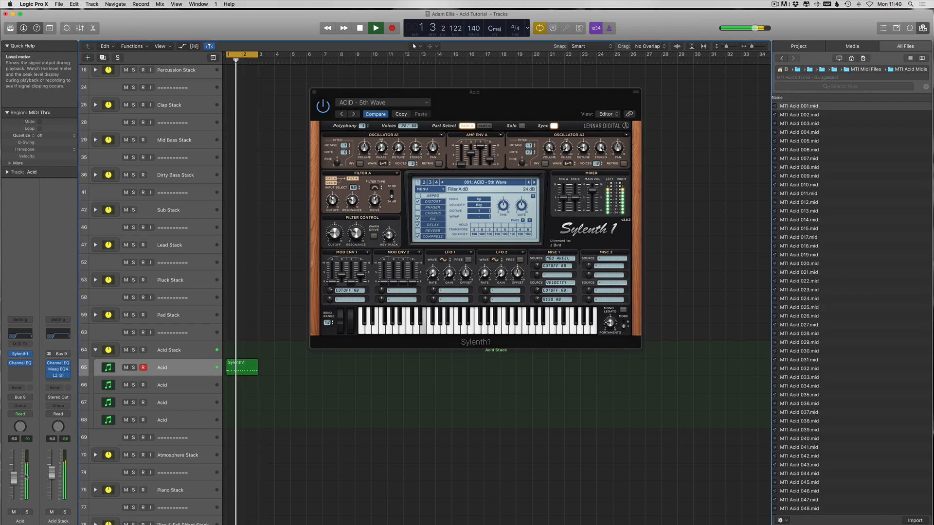
left_click_drag(333, 240, 333, 223)
key("space")
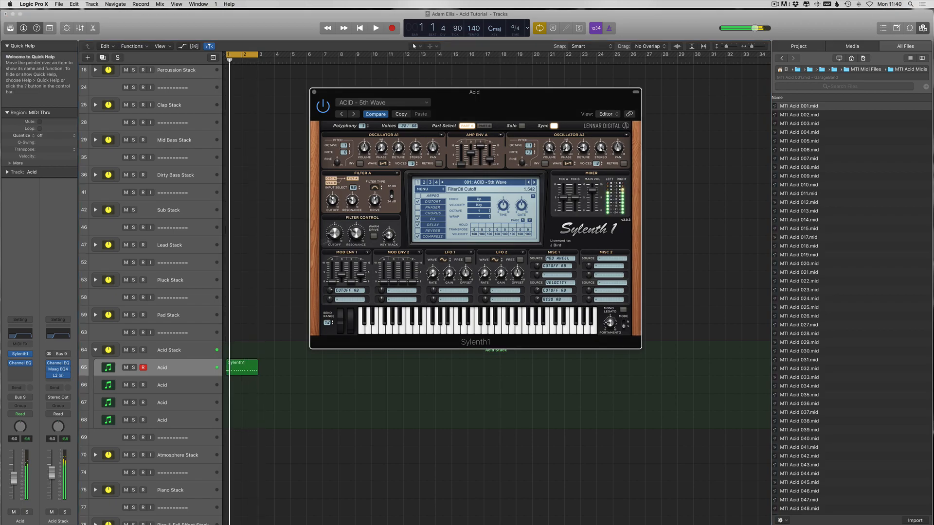
Insert a stereo Stereo Delay after the Channel EQ on the first Acid track, audition the loop and hide the plug-in windows
left_click(17, 370)
mouse_move(38, 425)
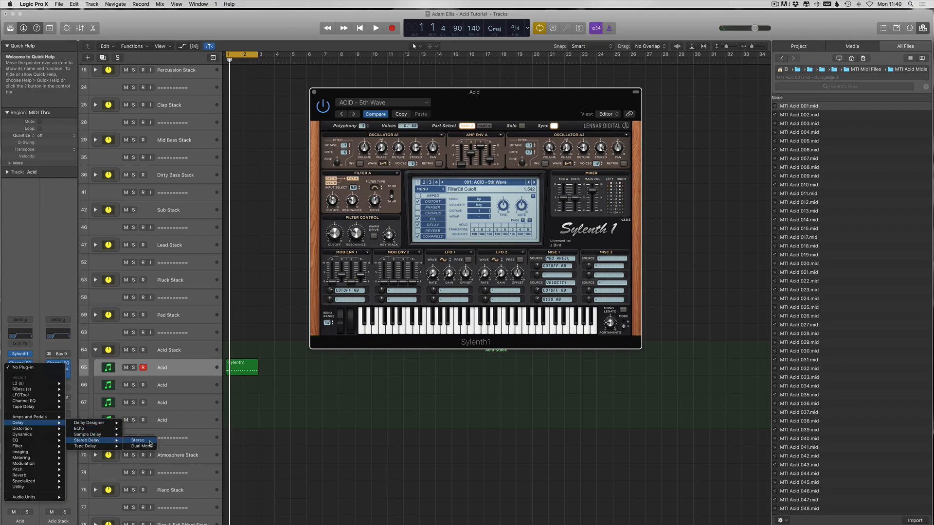
left_click(149, 442)
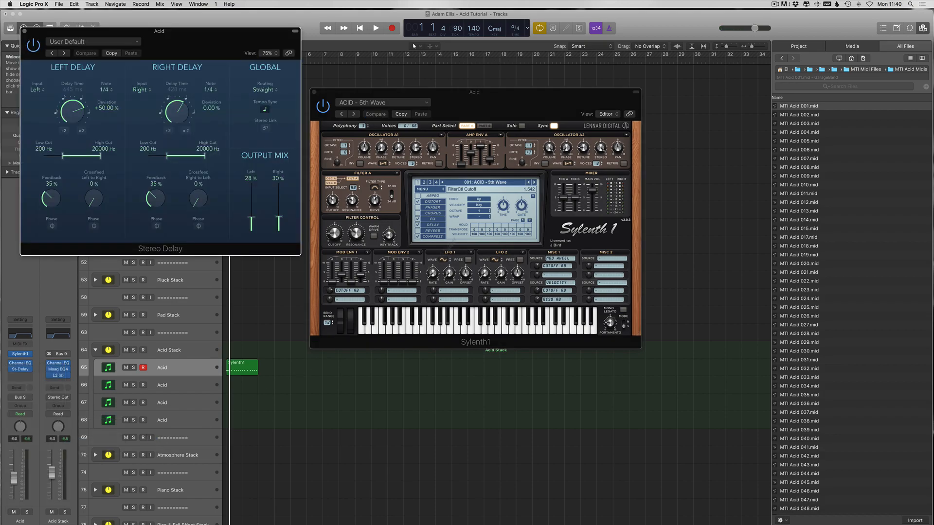
key("space")
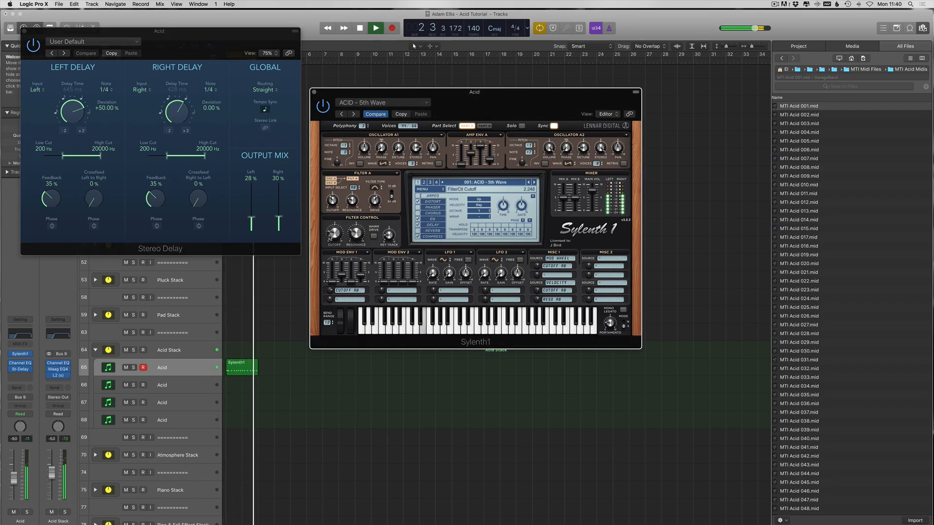
key("v")
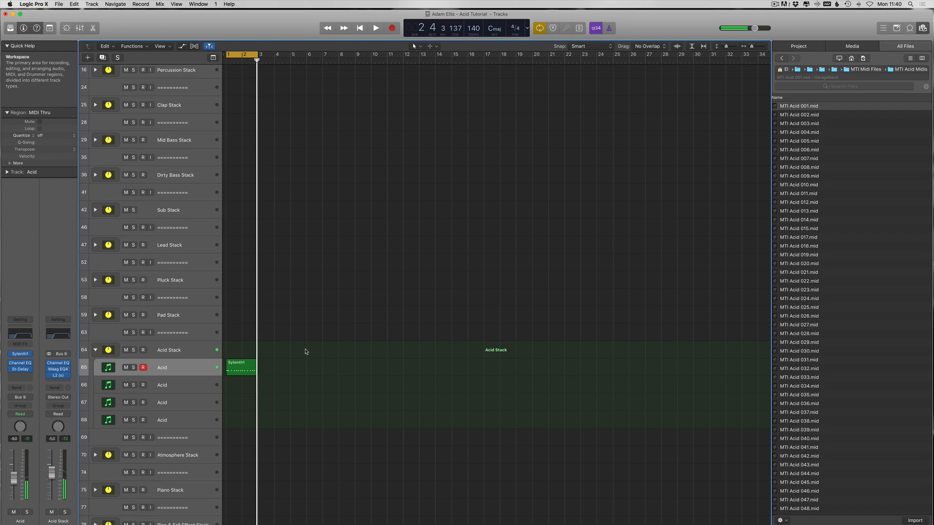
Move the first acid region to bar 10 and import MTI Acid 002.mid at bar 1 of the same track without its tempo
scroll(305, 351, "up", 1)
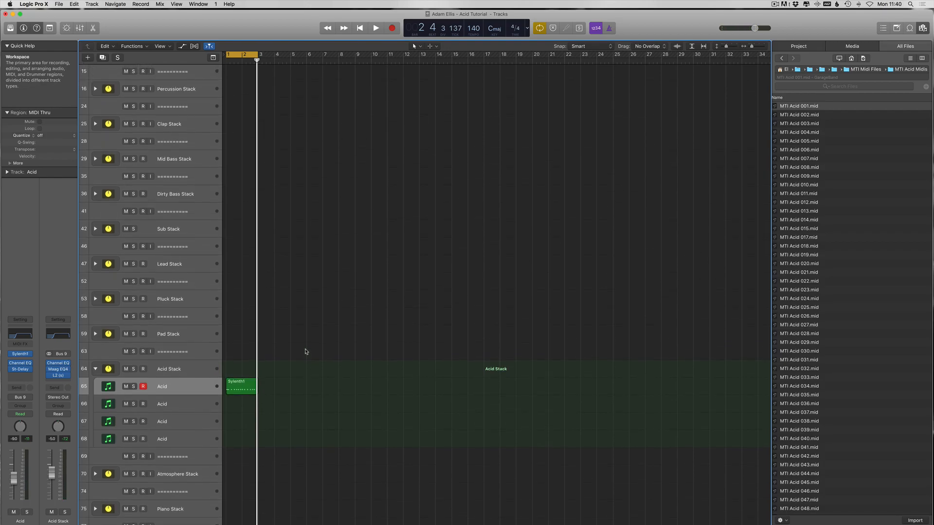
left_click(800, 116)
left_click(197, 387)
left_click_drag(239, 389, 385, 391)
left_click(788, 117)
left_click_drag(791, 115, 228, 387)
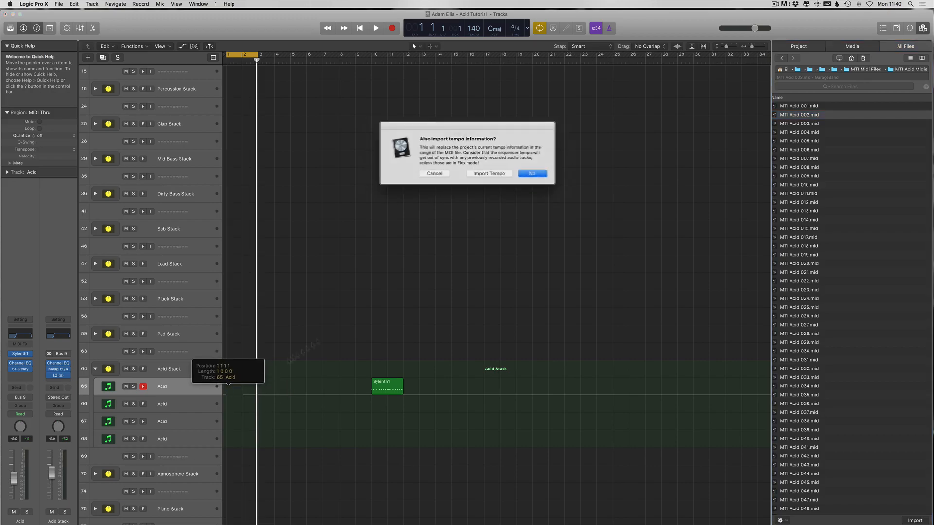
key("Return")
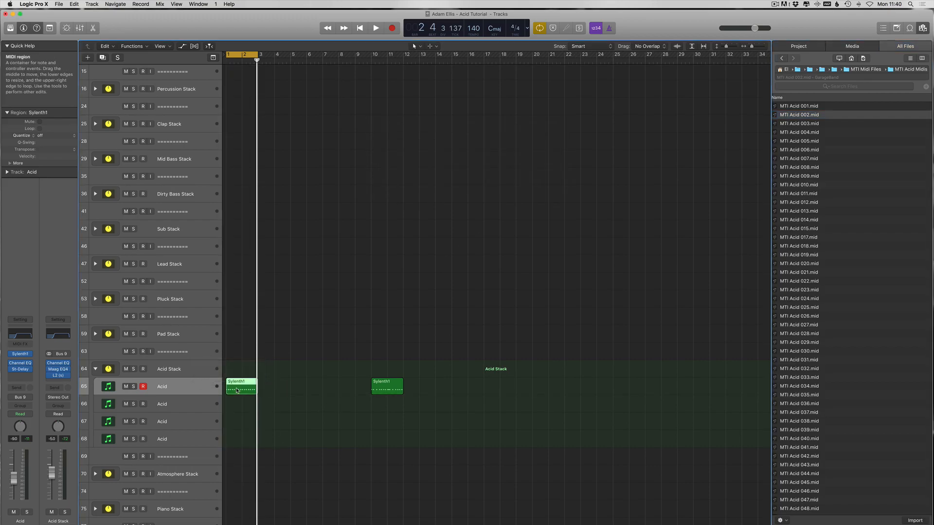
Open the MTI Acid 002 region in the Piano Roll and play the two-bar loop
double_click(237, 390)
scroll(320, 466, "down", 2)
scroll(269, 464, "left", 2)
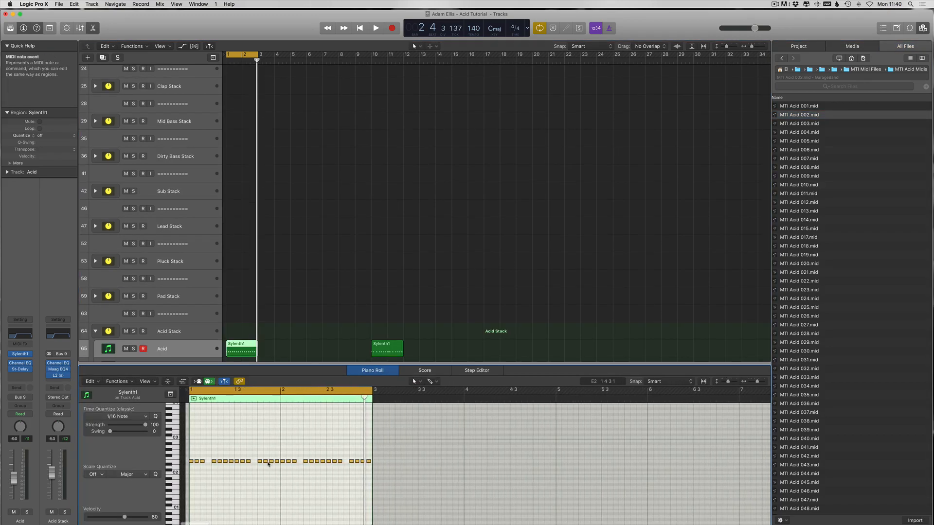
key("space")
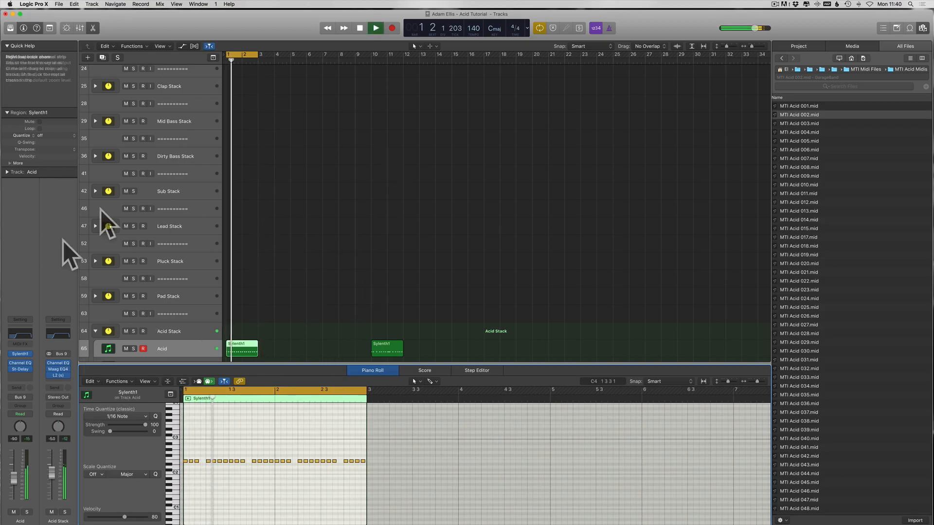
Bypass the Stereo Delay, switch Sylenth1 to preset 002: ACID - Bwow and set its filter cutoff to about 2.827
key("v")
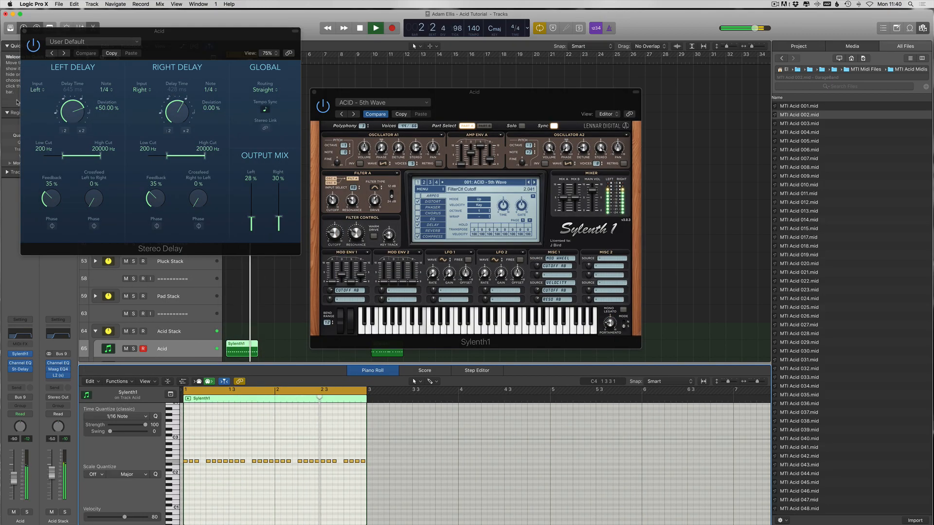
left_click(33, 45)
left_click(534, 182)
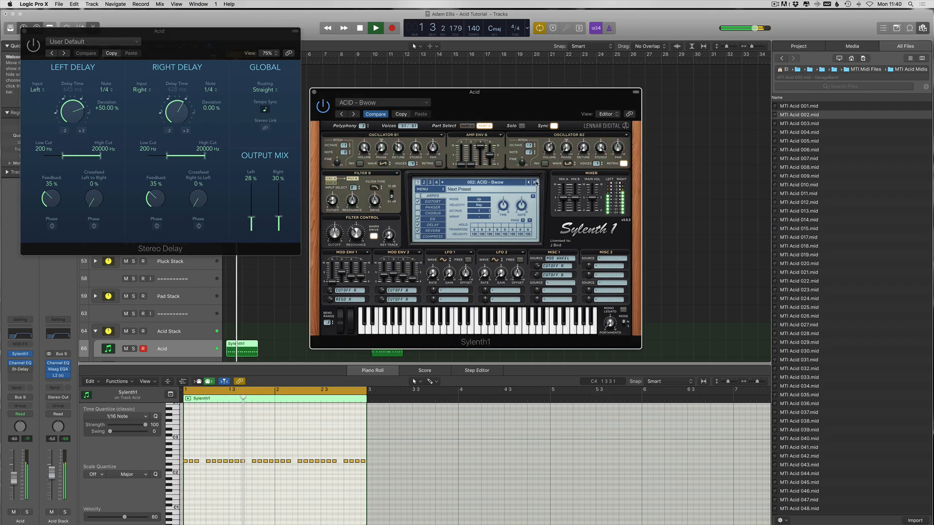
left_click_drag(333, 243, 333, 252)
Transpose all notes of the MTI Acid 002 region up one octave, stop playback and hide the plug-in windows
left_click(281, 441)
key("super+a")
scroll(273, 461, "up", 3)
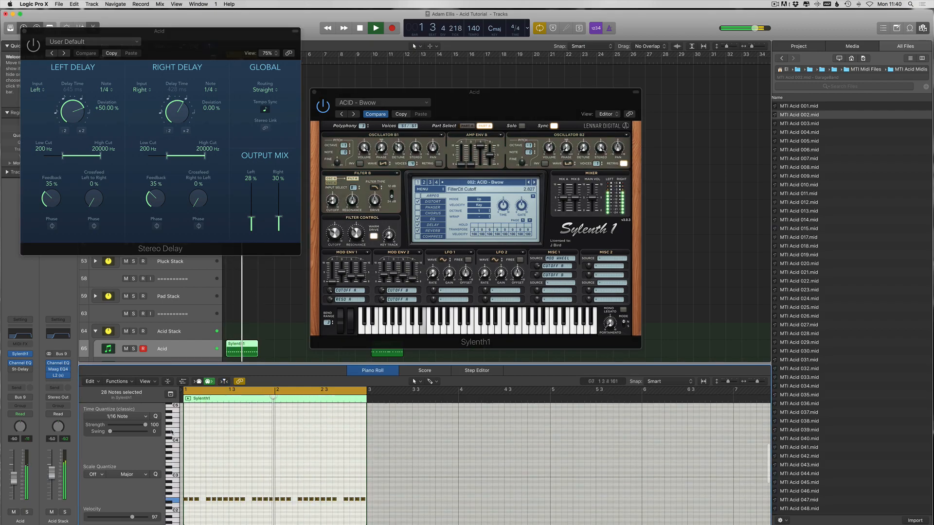
key("alt+shift+Up")
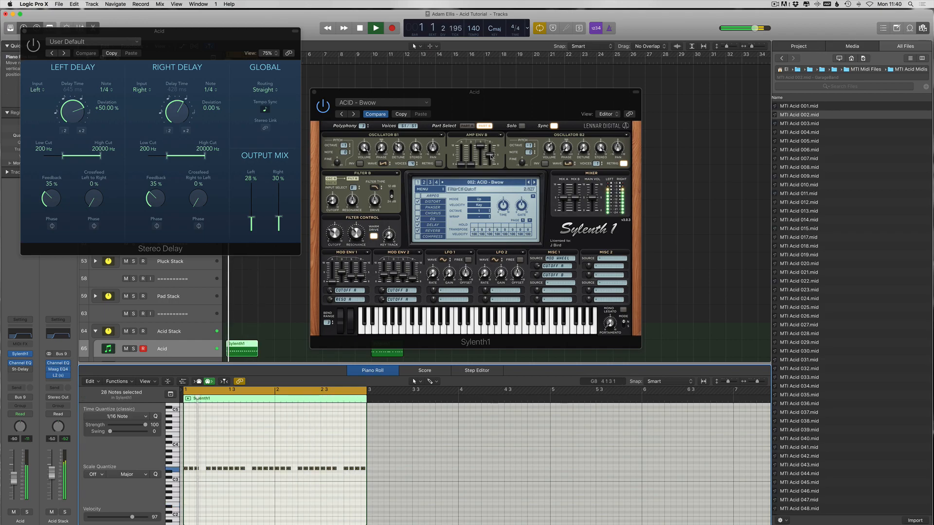
left_click(282, 323)
key("v")
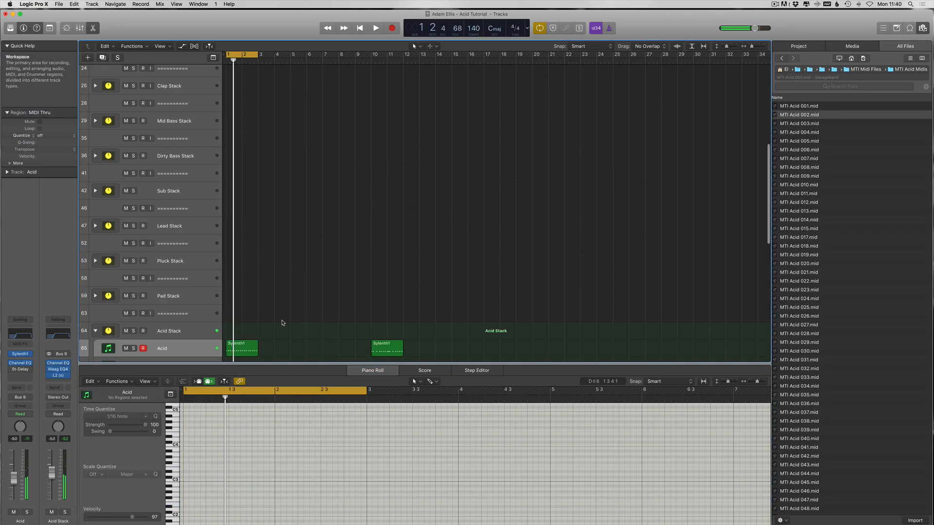
Delete the region at bar 1 and import MTI Acid 003.mid in its place without its tempo
scroll(282, 323, "down", 3)
left_click_drag(295, 306, 249, 338)
key("Delete")
left_click_drag(819, 126, 226, 319)
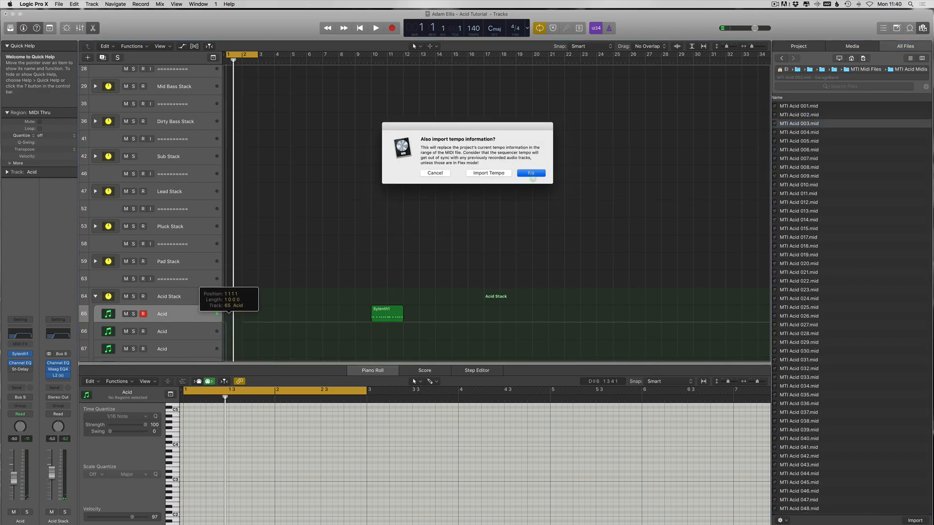
left_click(530, 173)
scroll(316, 430, "down", 3)
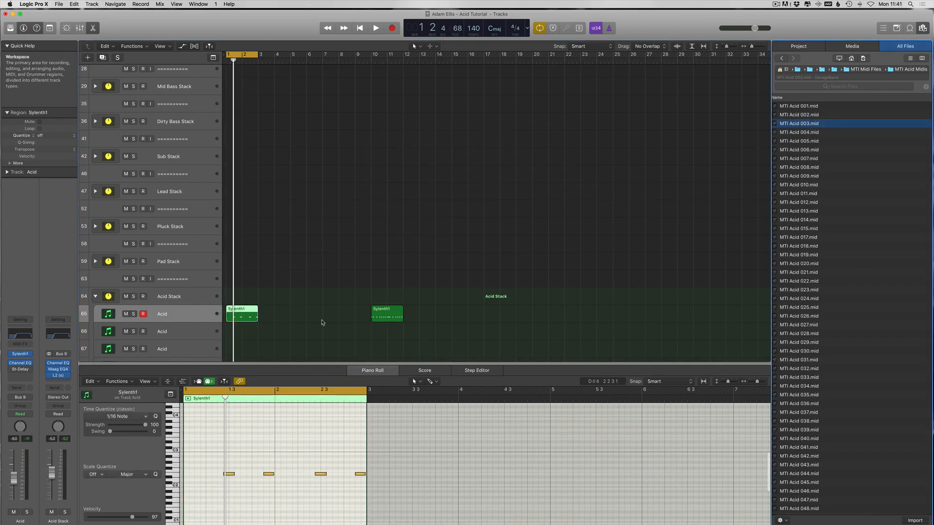
Play the MTI Acid 003 pattern, return Sylenth1 to preset 001: ACID - 5th Wave, stop playback and hide the plug-in windows
key("v")
key("space")
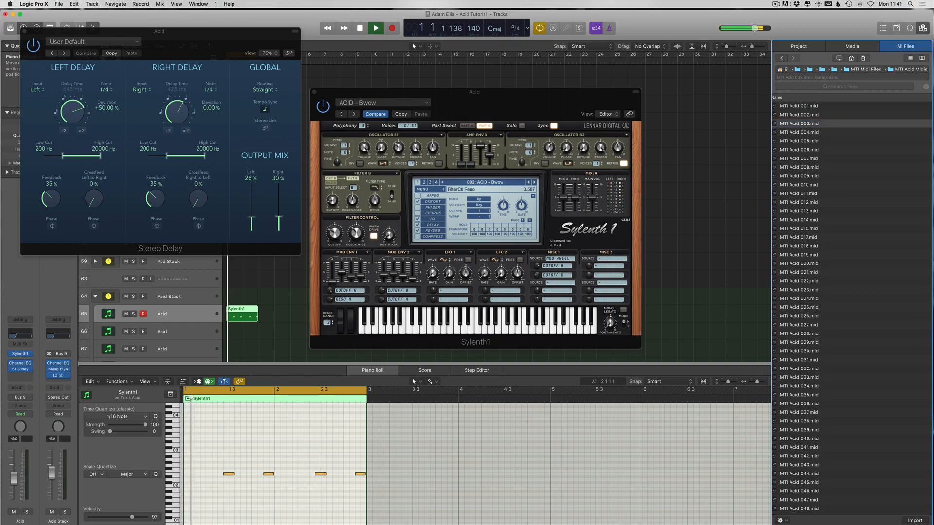
left_click(332, 225)
left_click(529, 184)
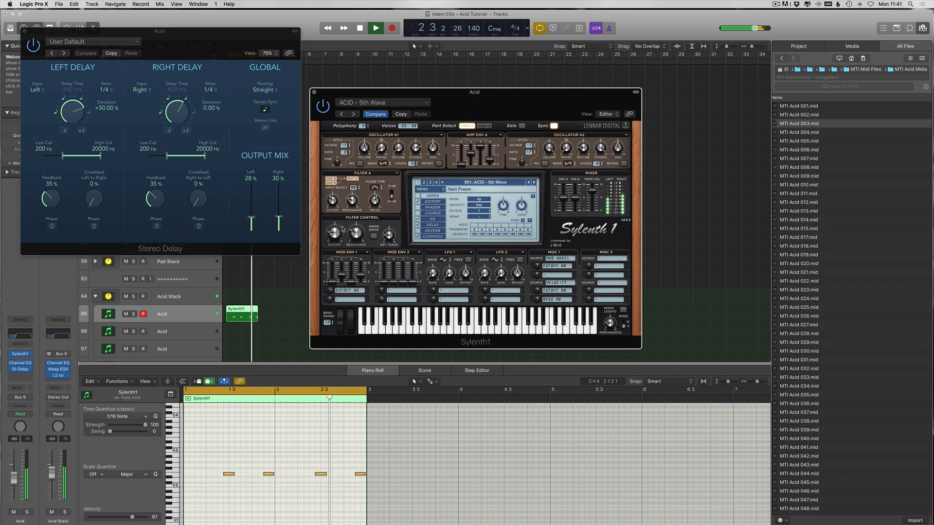
key("space")
key("v")
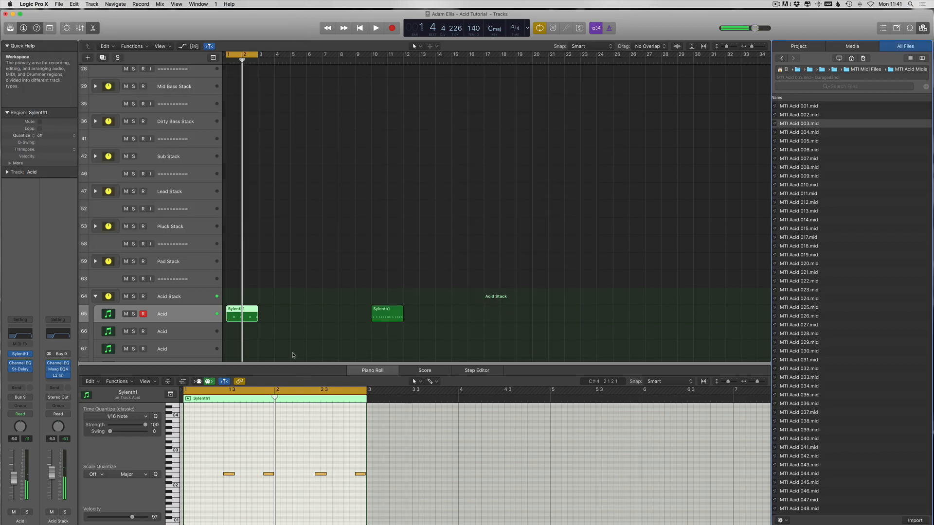
Move the bar 1 region to bar 13, import MTI Acid 005.mid at bar 1 without its tempo, and start playback
left_click(261, 315)
left_click_drag(245, 316, 439, 316)
left_click(813, 133)
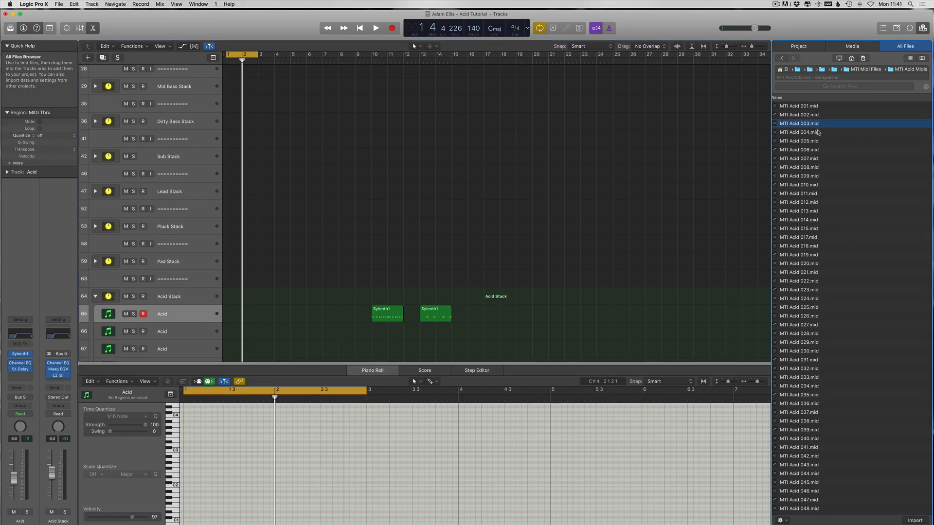
left_click_drag(810, 141, 231, 315)
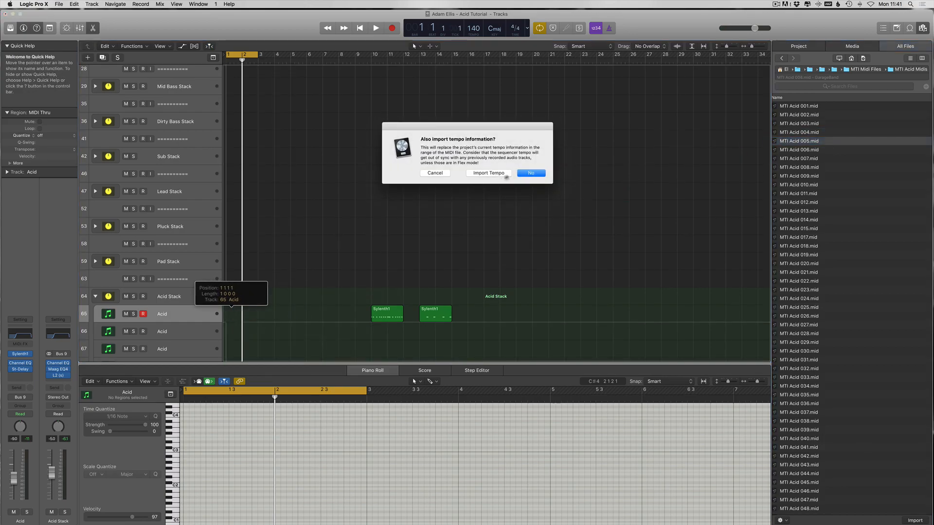
key("Return")
key("space")
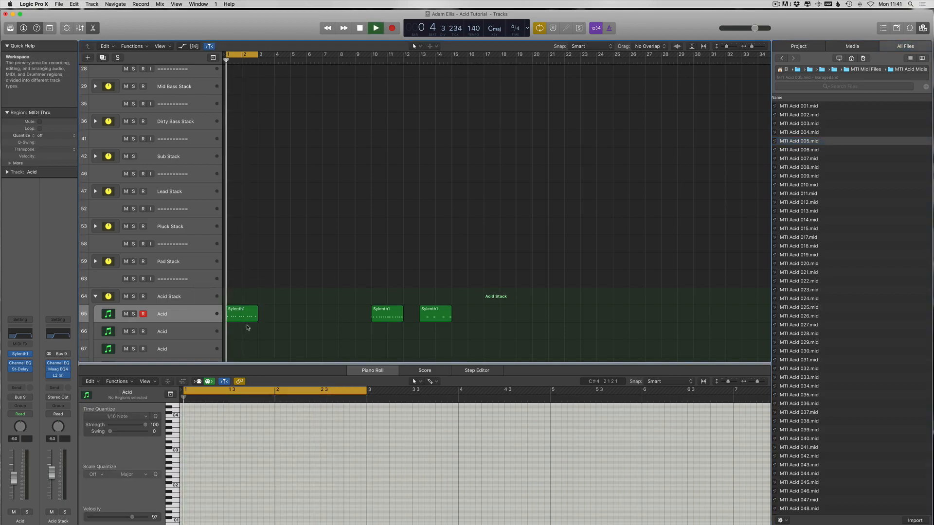
Transpose all notes of the MTI Acid 005 region down one octave, show the plug-in windows and resume playback
left_click(252, 316)
left_click(241, 491)
key("super+a")
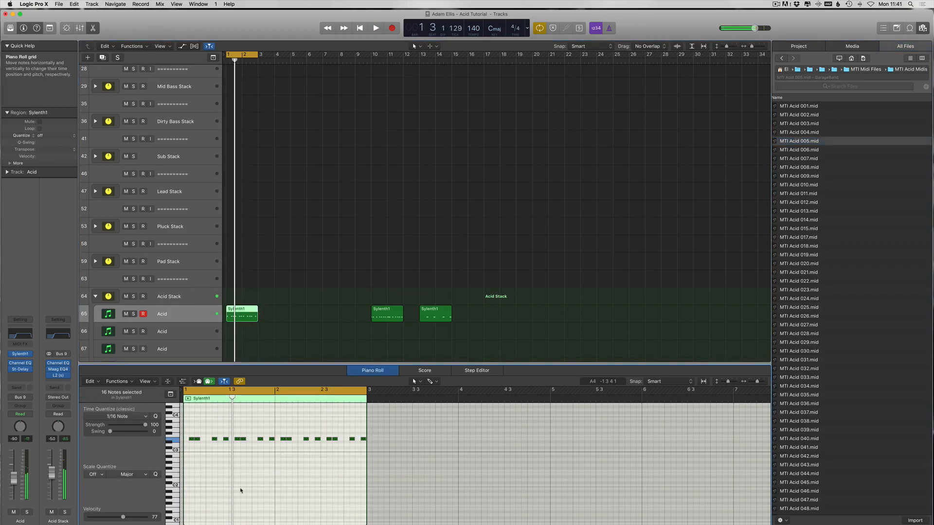
key("v")
key("space")
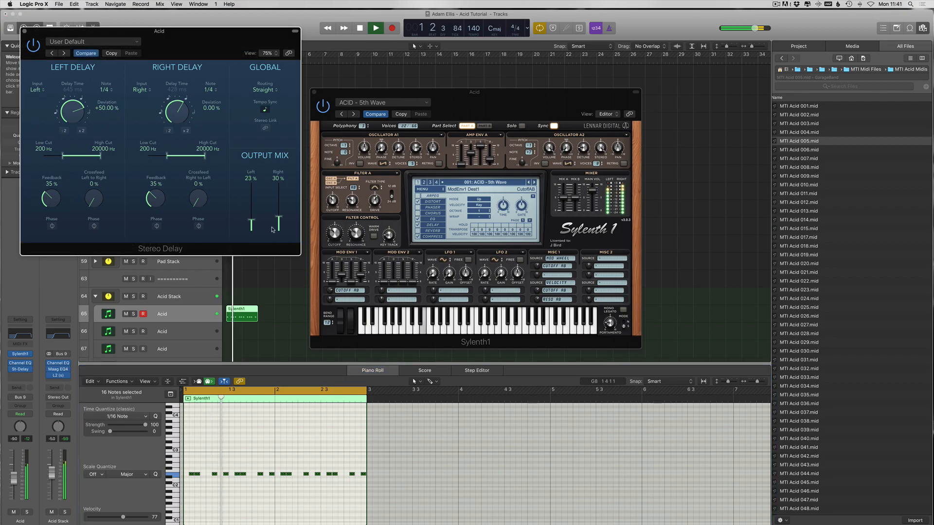
Set the Stereo Delay's right output mix to 25% and Sylenth1's filter cutoff to about 1.586, ending playback with the plug-ins hidden
left_click(332, 242)
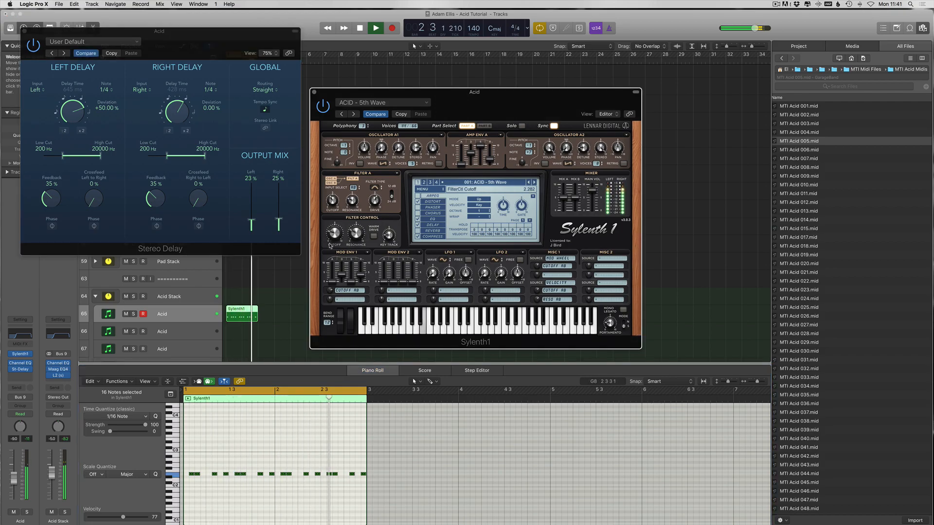
left_click_drag(333, 237, 335, 242)
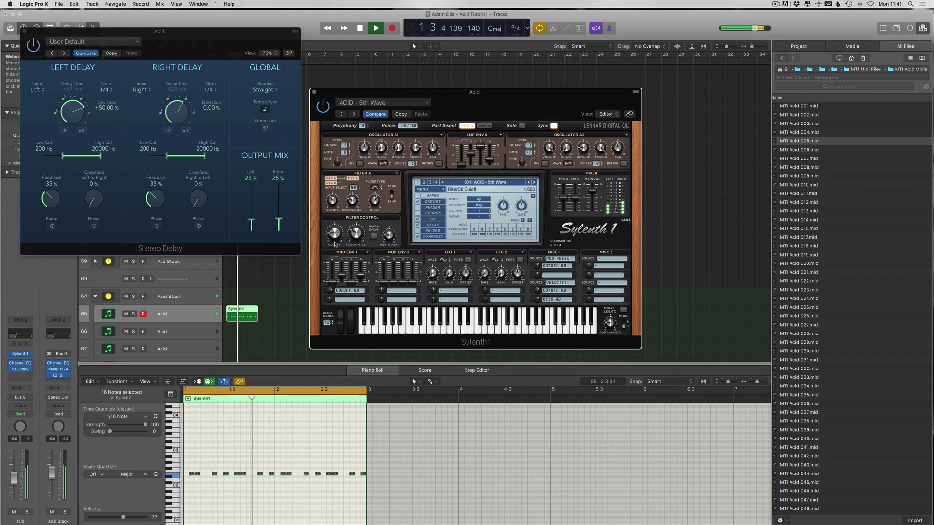
key("space")
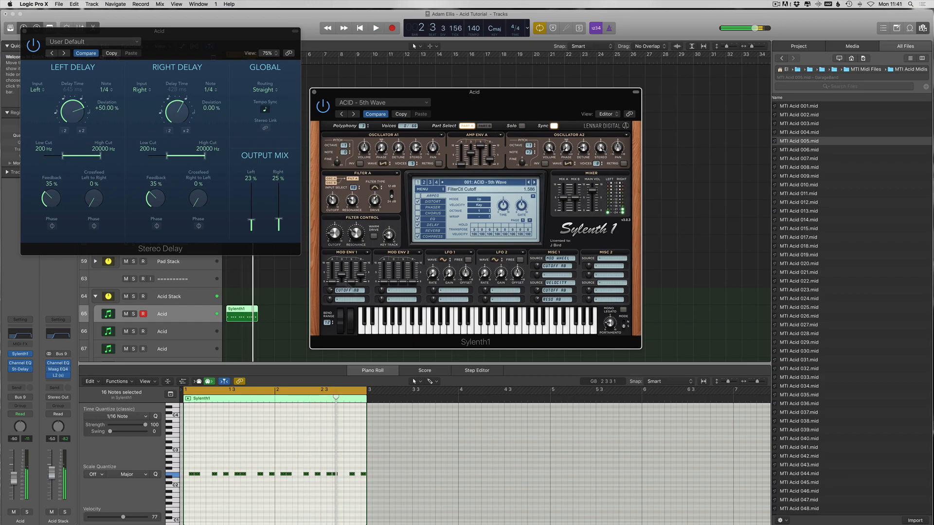
key("v")
Move the bar 10 region to bar 5 and duplicate the first Acid track twice
scroll(355, 266, "down", 12)
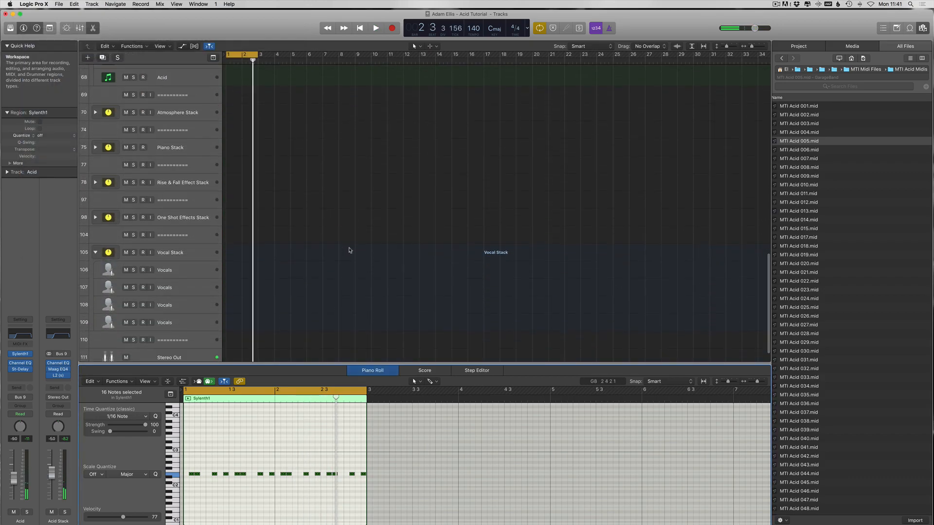
scroll(349, 243, "up", 4)
left_click(338, 109)
left_click_drag(385, 127, 296, 126)
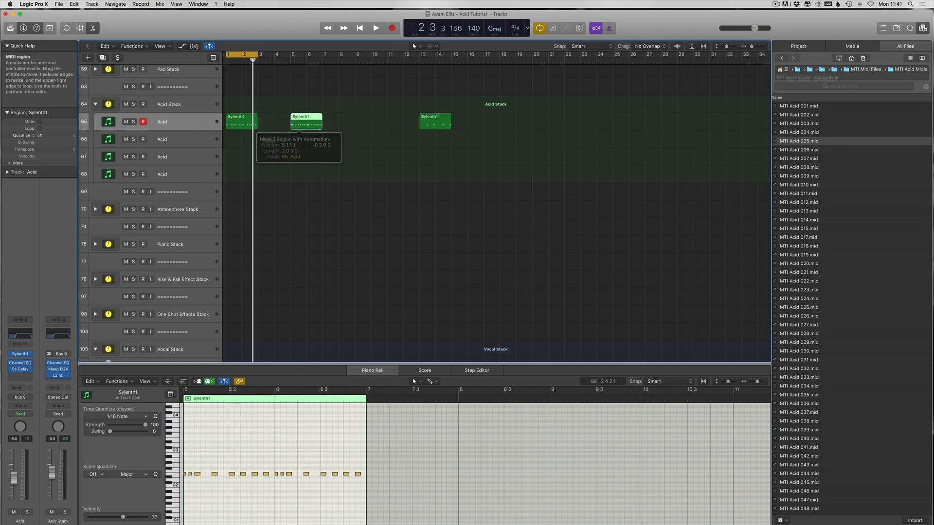
left_click(200, 124)
key("super+d")
key("super+d")
Place the other two acid regions at bar 1 on the second and third Acid tracks and delete one surplus Acid track
left_click_drag(304, 123, 239, 140)
left_click_drag(438, 122, 245, 159)
left_click(263, 182)
left_click(185, 177)
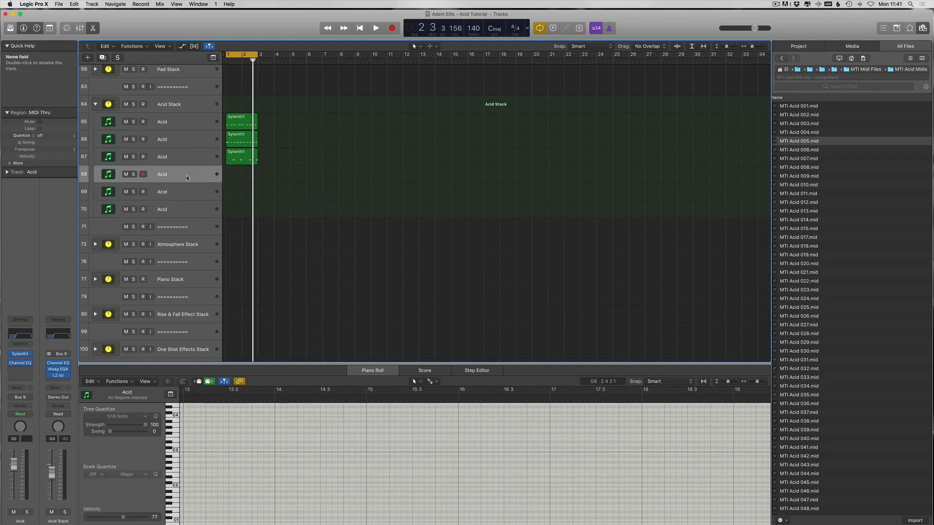
key("super+BackSpace")
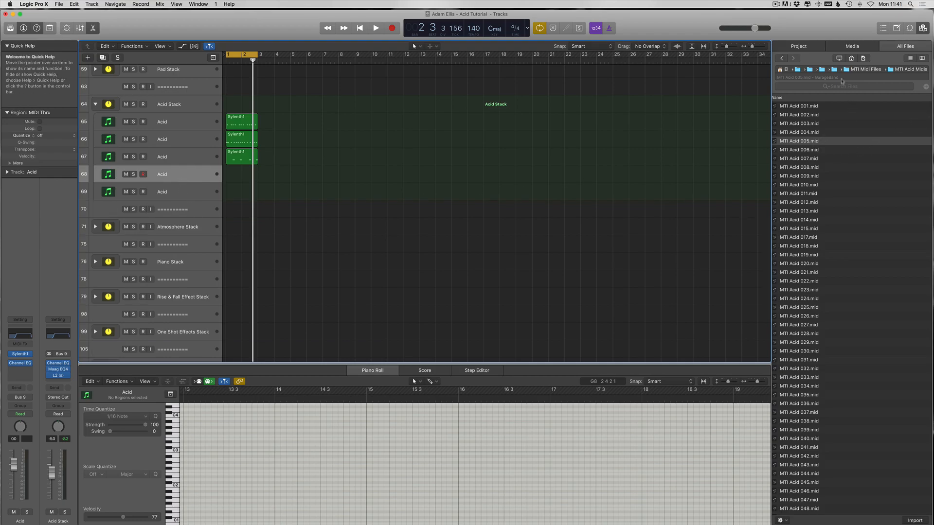
Browse the Trance Samples folder to the ATE Top Bassline MIDI Files in ATE Basslines
left_click(867, 70)
left_click(834, 70)
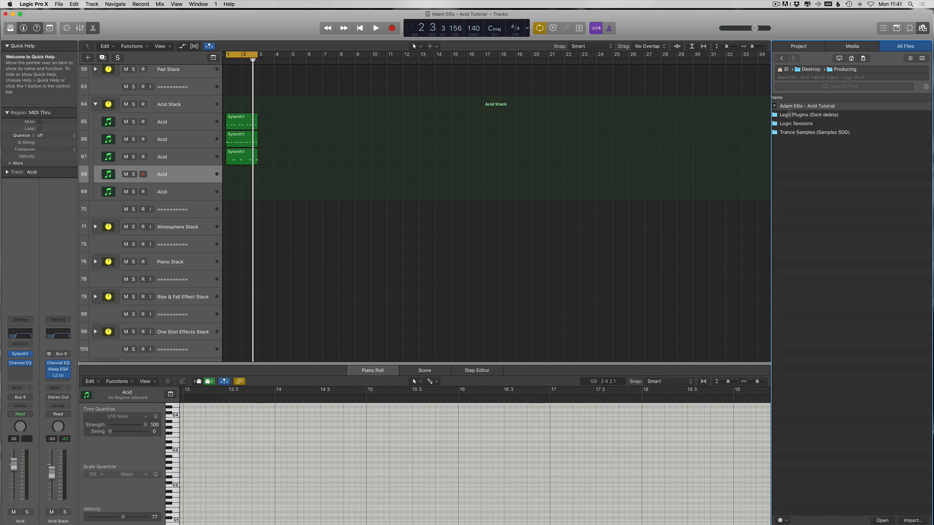
double_click(820, 132)
double_click(825, 107)
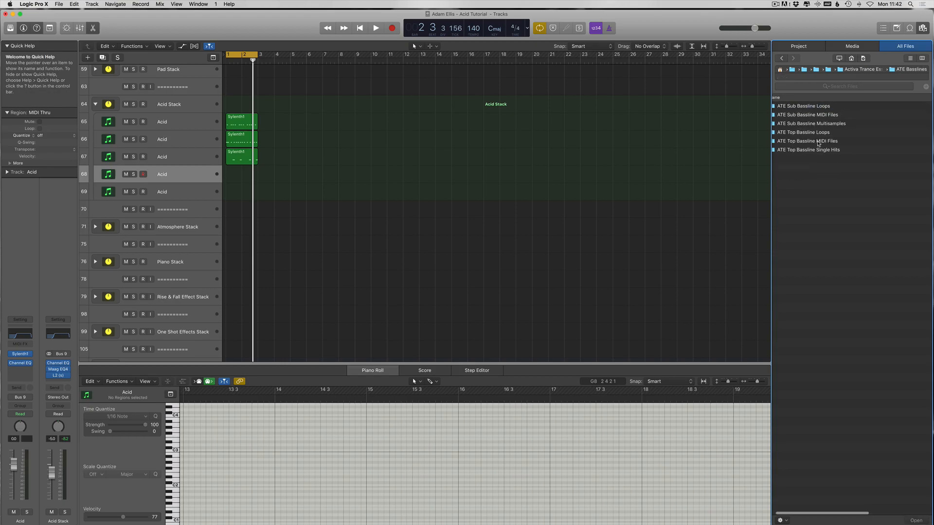
double_click(819, 141)
left_click_drag(614, 155, 242, 178)
left_click(529, 174)
left_click_drag(280, 177, 263, 179)
key("Delete")
Import ATE Top Bassline - 006.mid at bar 1 of the fourth Acid track without its tempo and mute the three Acid tracks above
left_click(792, 149)
left_click_drag(793, 149, 238, 180)
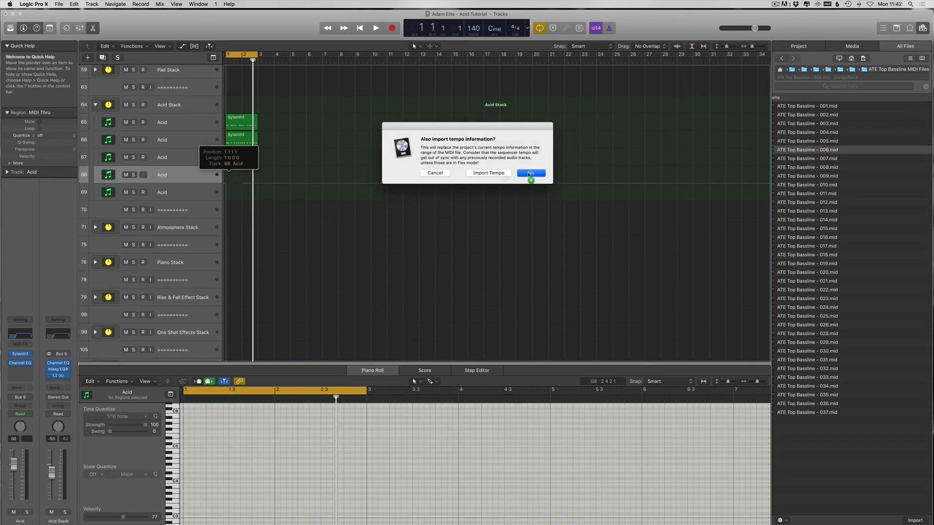
left_click(531, 174)
left_click_drag(302, 116, 268, 268)
left_click(263, 161)
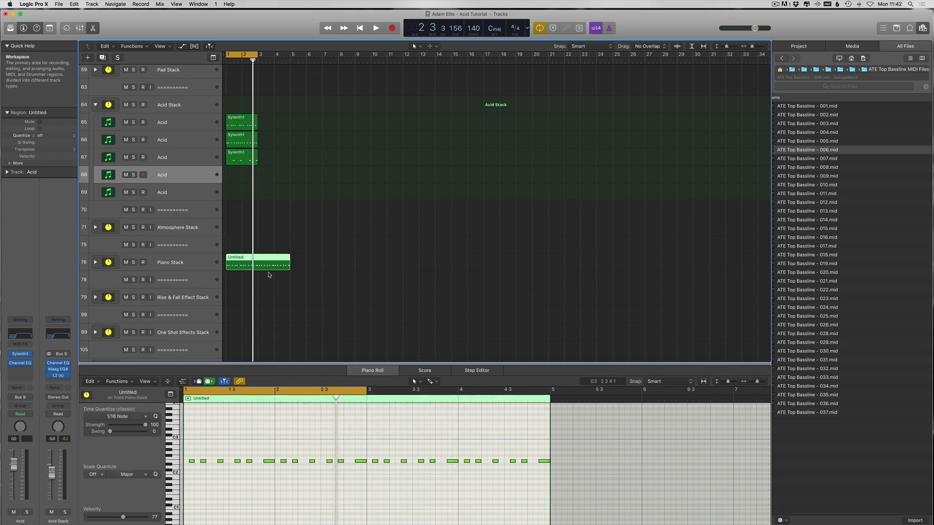
key("super+z")
left_click(326, 234)
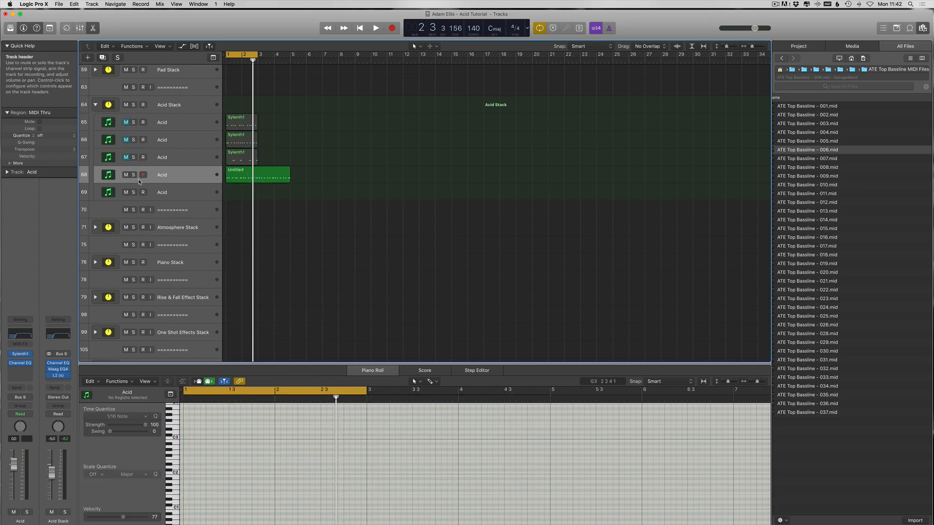
Play the bassline over a cycle extended to about bar 5 and switch its Sylenth1 to ARP 303 Drive with cutoff about 1.801
key("space")
left_click_drag(244, 54, 295, 57)
left_click(21, 354)
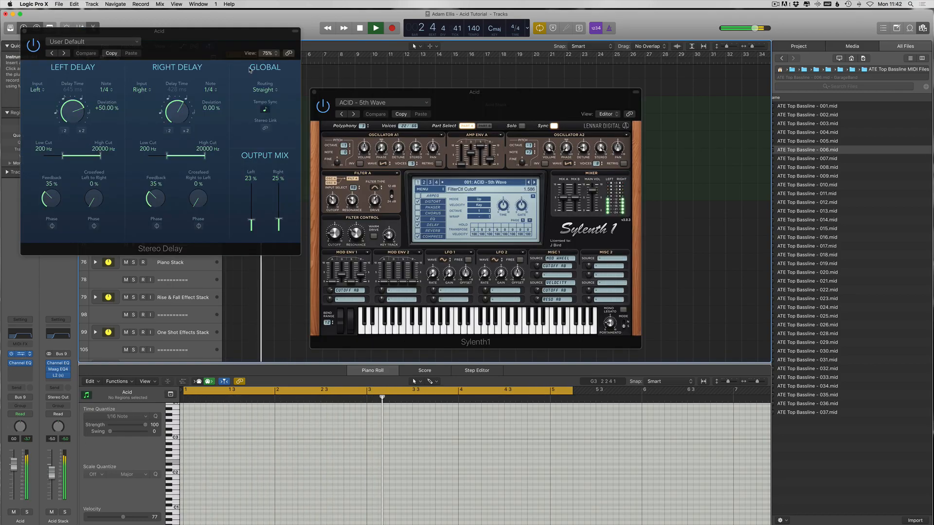
left_click(253, 129)
left_click(253, 129)
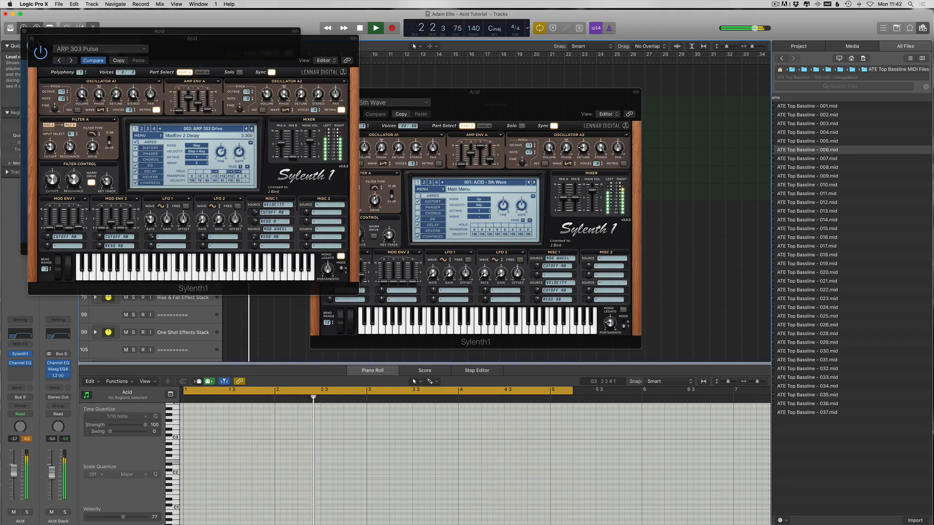
left_click(49, 199)
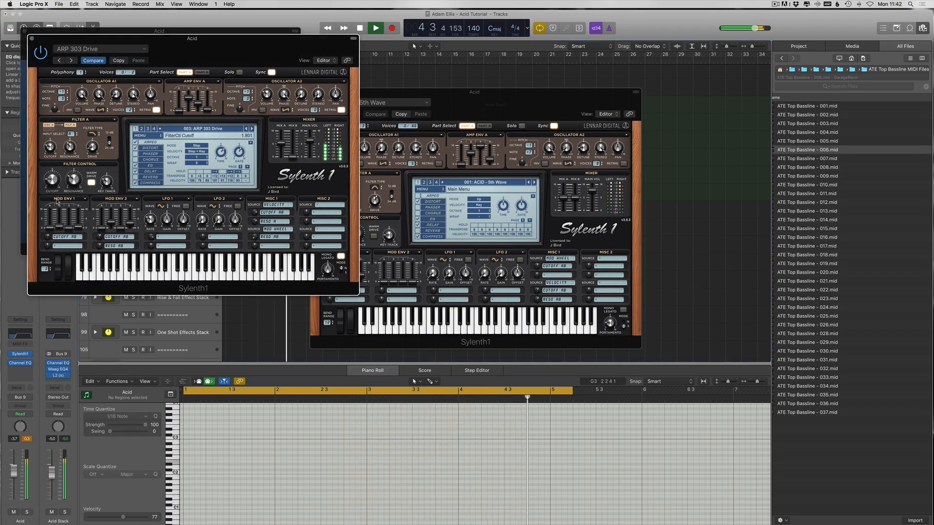
key("v")
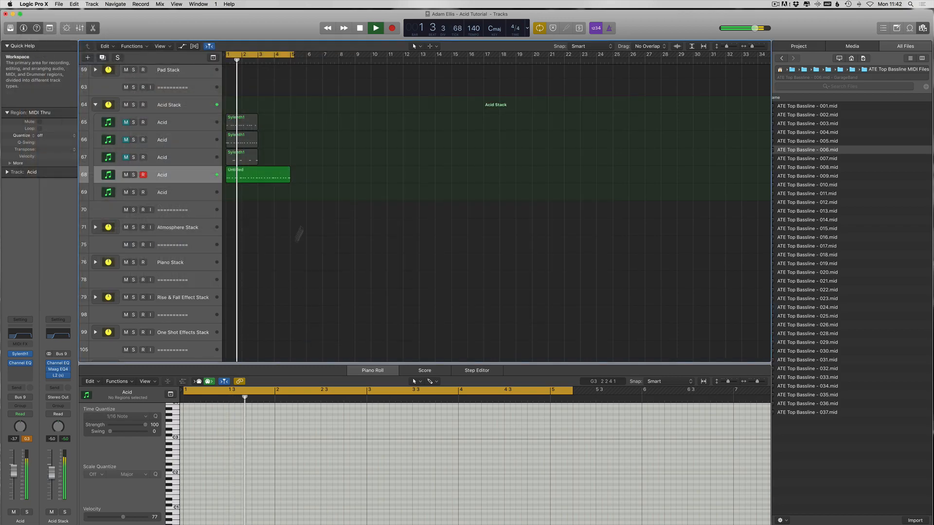
Fit the cycle end to bar 5 and transpose all notes of the bassline region up one octave
left_click(280, 183)
left_click_drag(292, 55, 291, 55)
left_click(285, 501)
key("super+a")
key("alt+shift+Up")
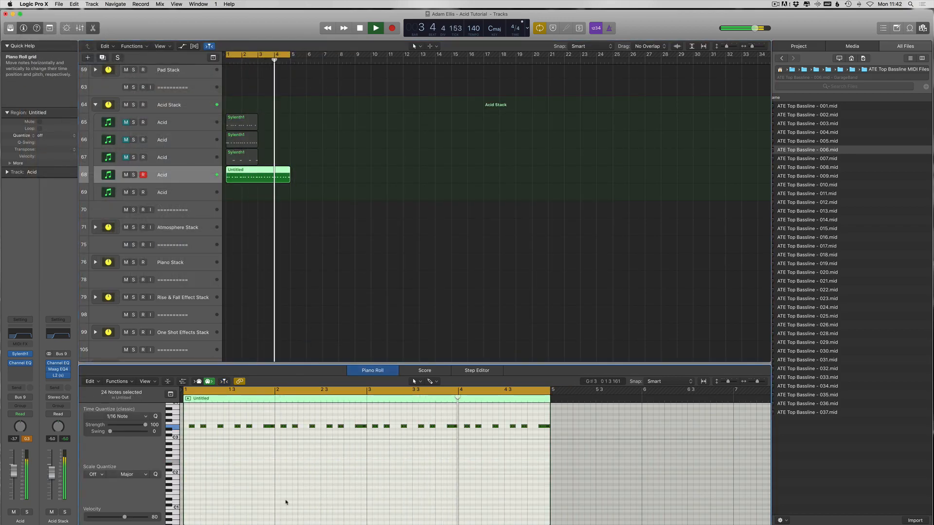
Close both Sylenth1 windows and the Stereo Delay window
key("v")
left_click(32, 354)
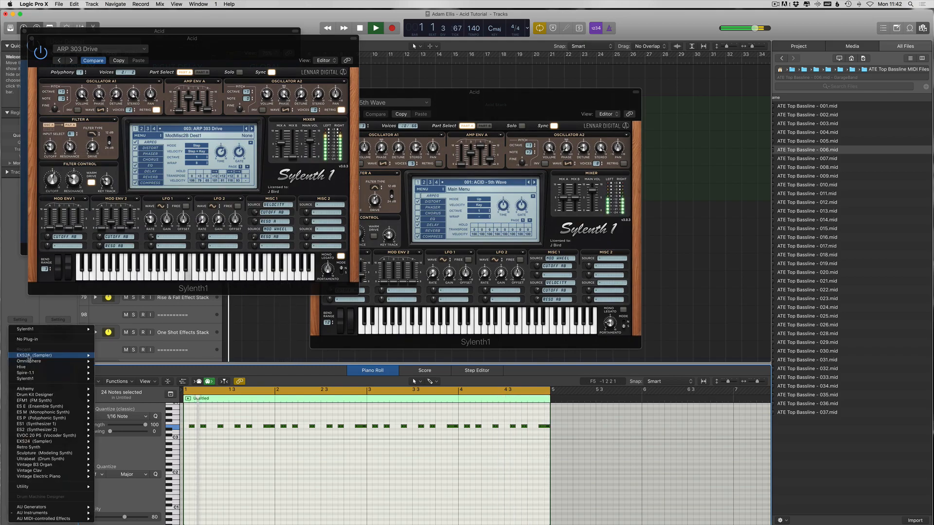
left_click(3, 53)
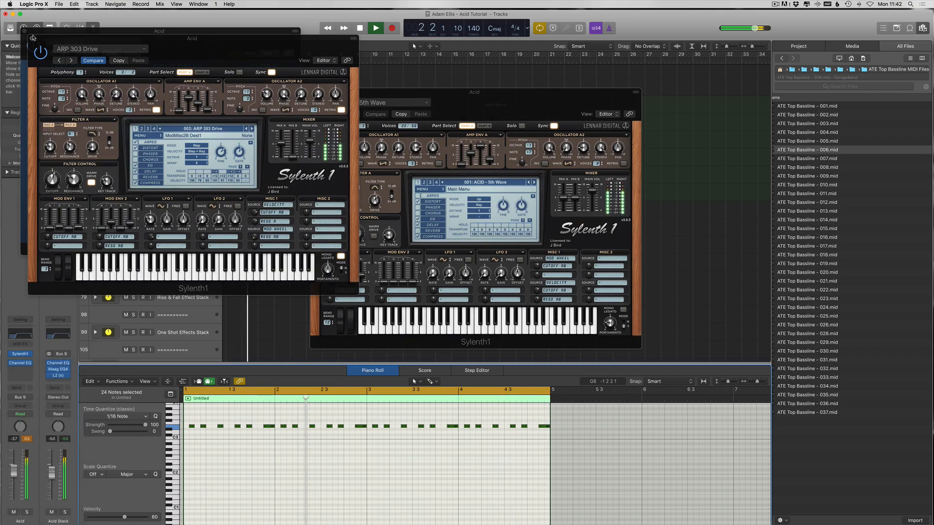
left_click(32, 39)
left_click(25, 31)
left_click(314, 92)
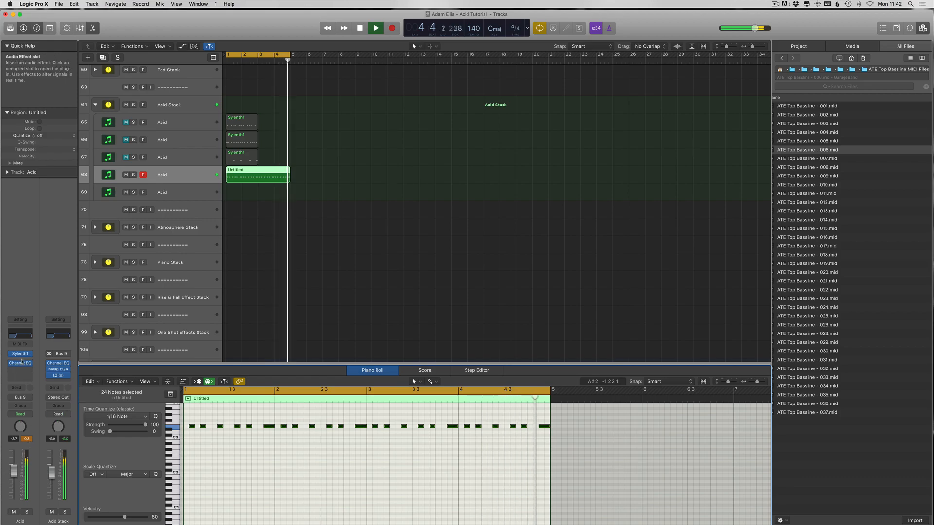
Replace Sylenth1 on the fourth Acid track with the u-he Hive synth and stop playback
left_click(20, 354)
mouse_move(97, 513)
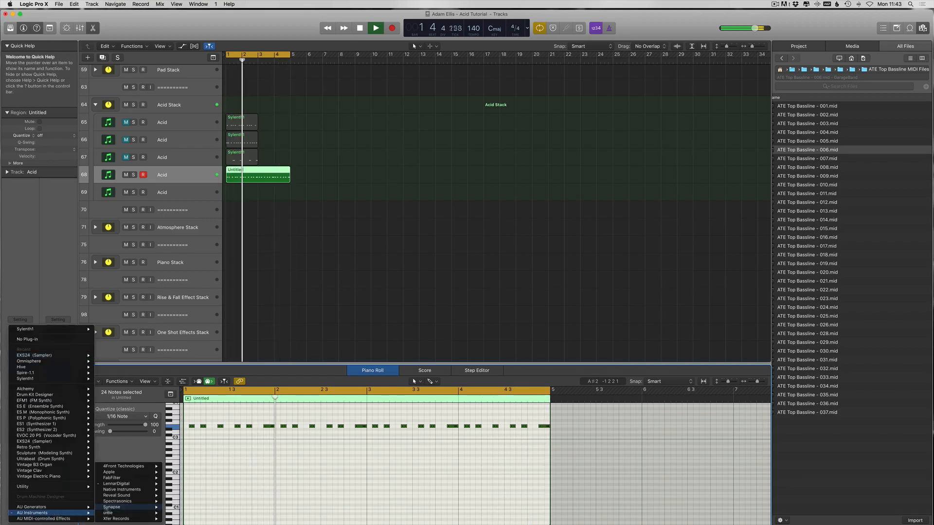
mouse_move(182, 507)
left_click(223, 507)
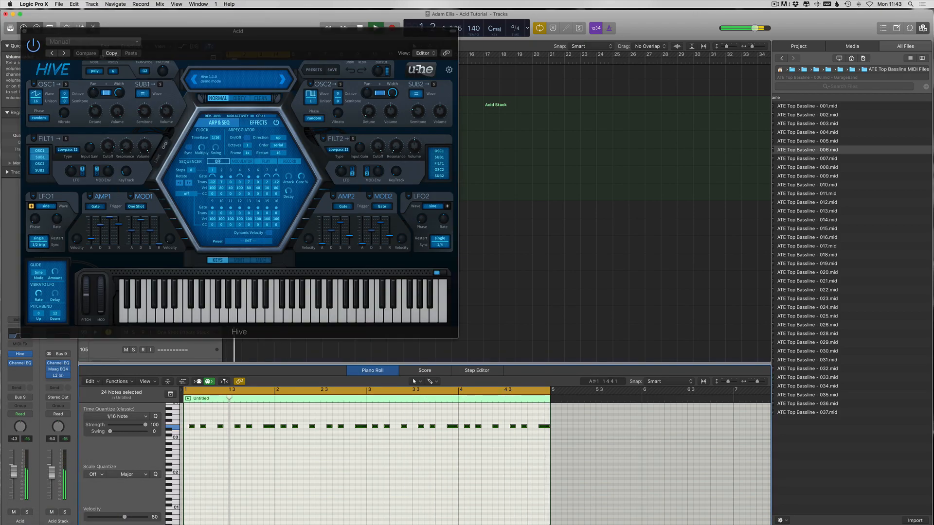
key("space")
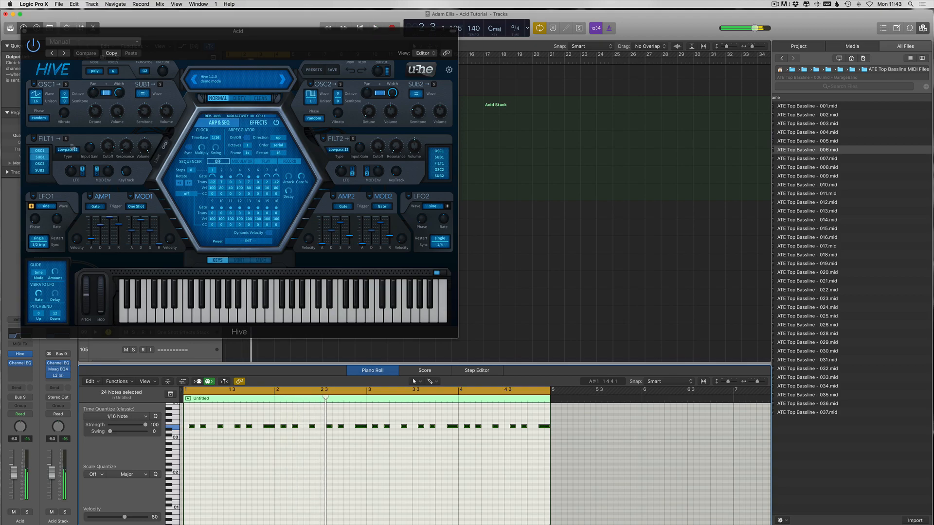
Audition Hive's ACID SQ - Amazon AZ preset from AZS Elevation and load ACID SQ - Banshee AZ during playback
left_click(199, 77)
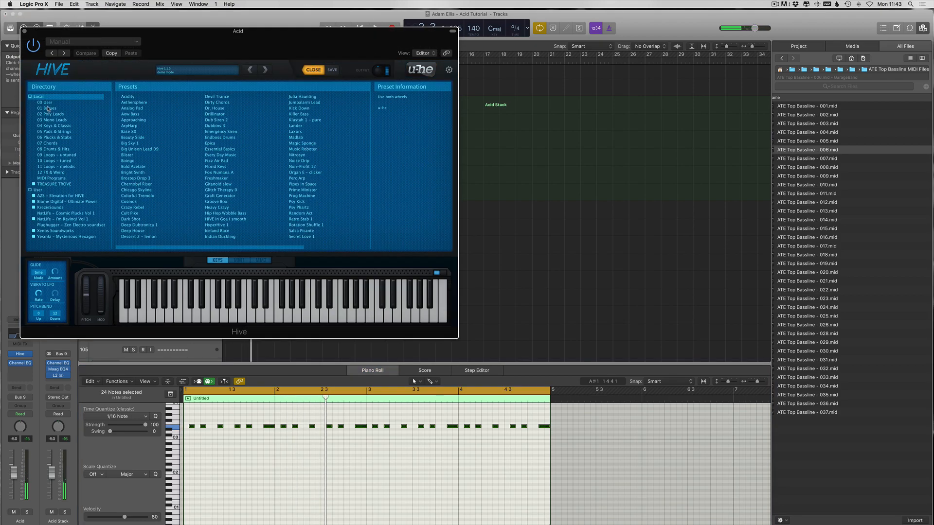
left_click(62, 198)
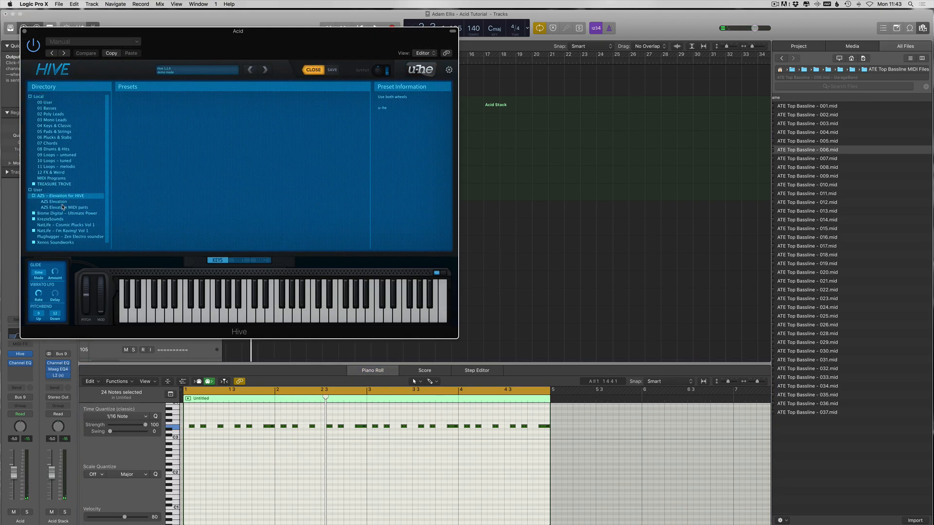
left_click(142, 96)
key("space")
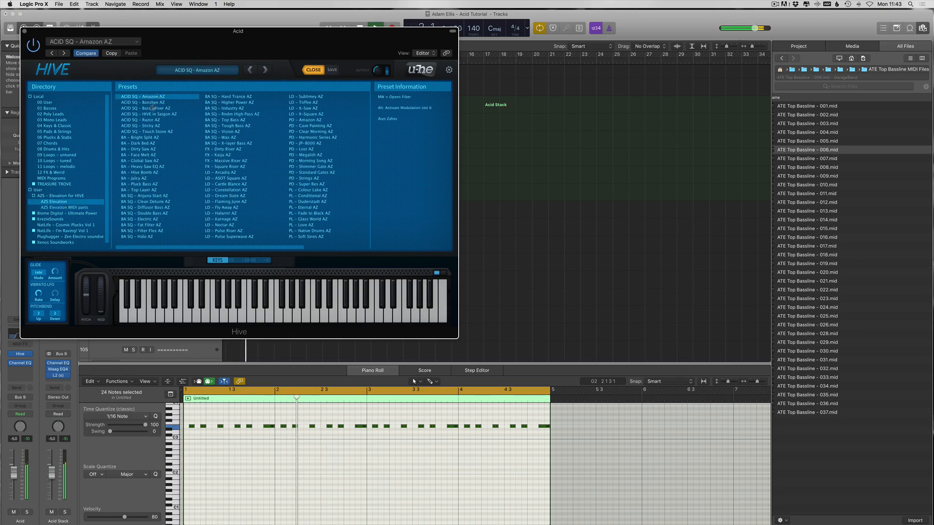
key("Down")
Transpose all bassline notes down two octaves and set Hive's Filter 1 cutoff to about 64.50
key("shift+alt+Down")
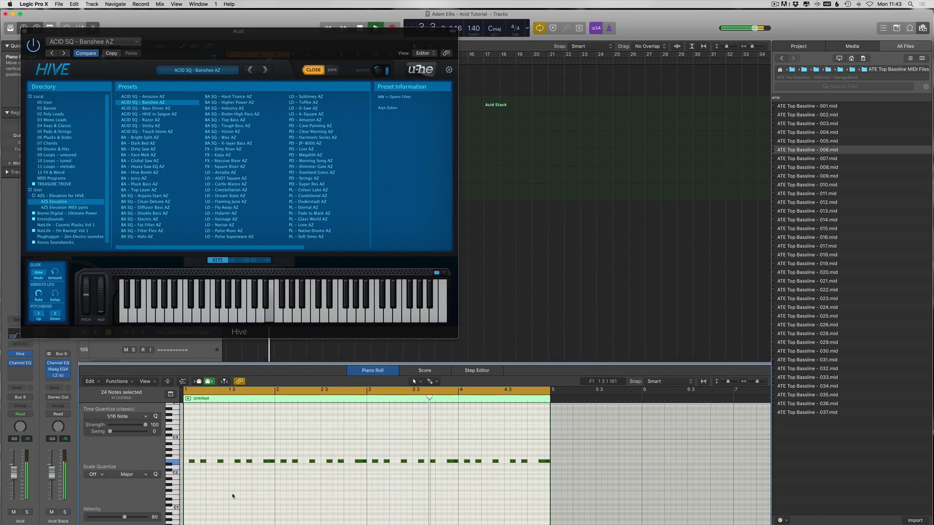
left_click(313, 70)
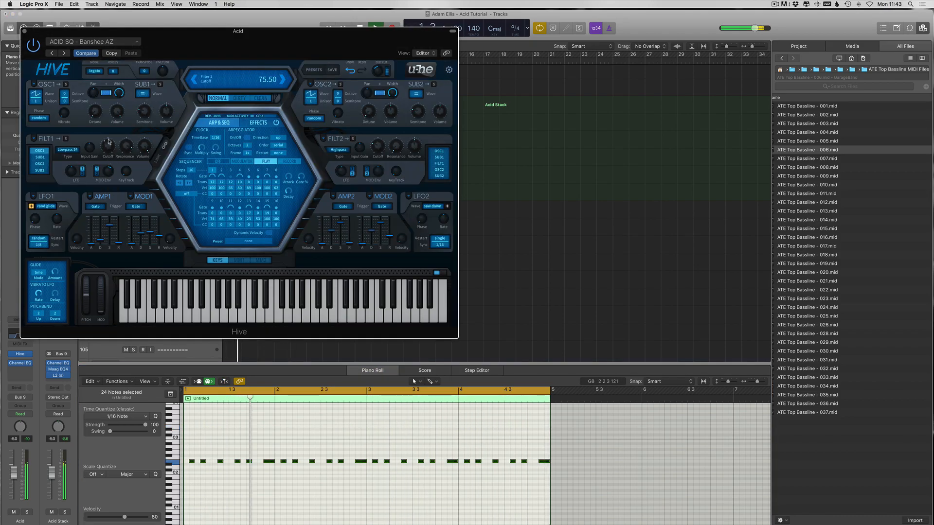
key("shift+alt+Down")
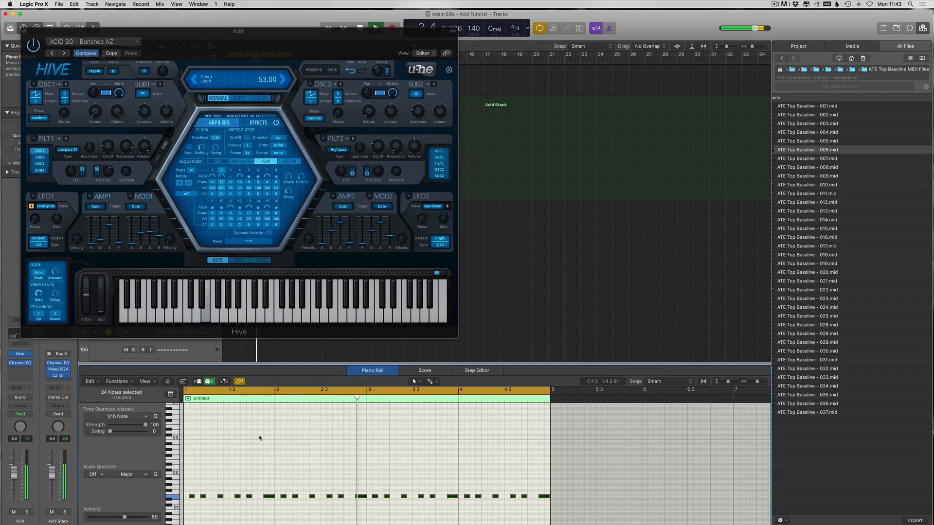
left_click(102, 120)
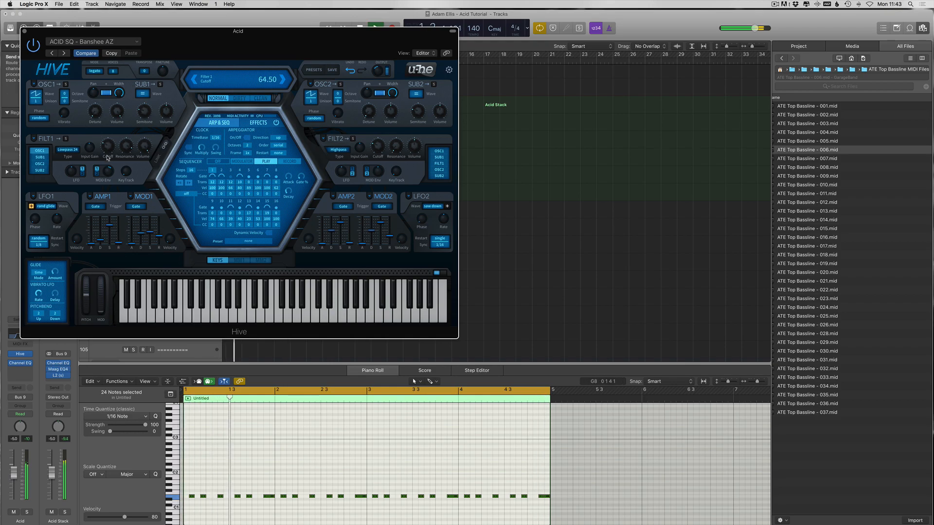
Load Hive's ACID SQ - Bass Driver AZ preset and set its Filter 1 cutoff to about 66.50
left_click(283, 80)
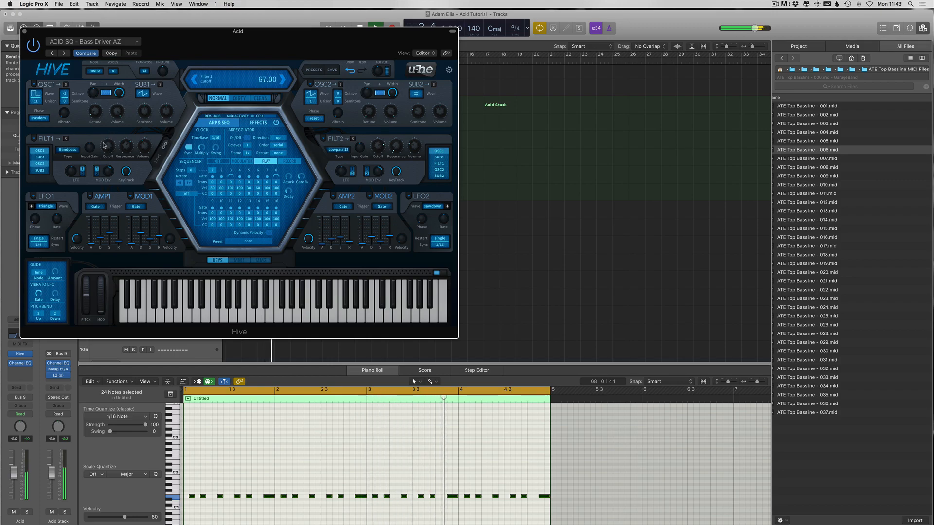
left_click(337, 492)
key("t")
key("t")
left_click_drag(328, 497, 327, 473)
key("super+z")
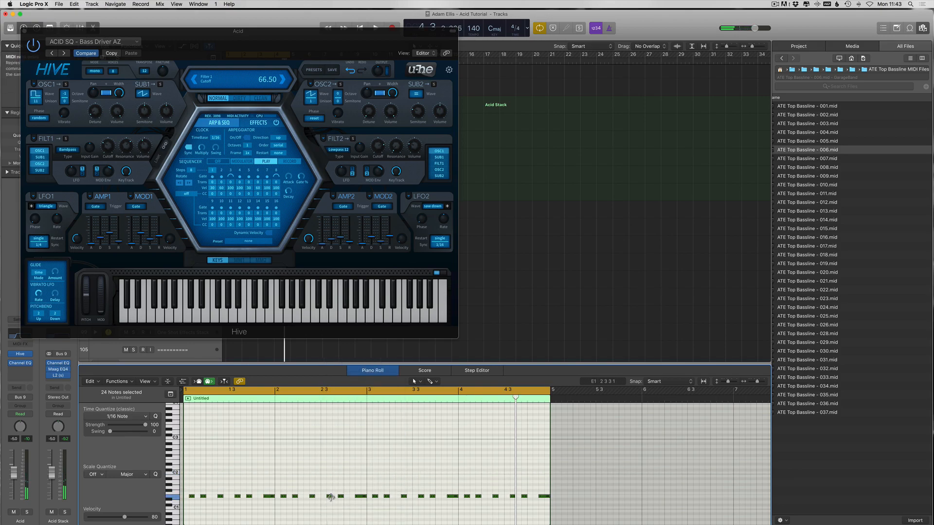
key("t")
key("t")
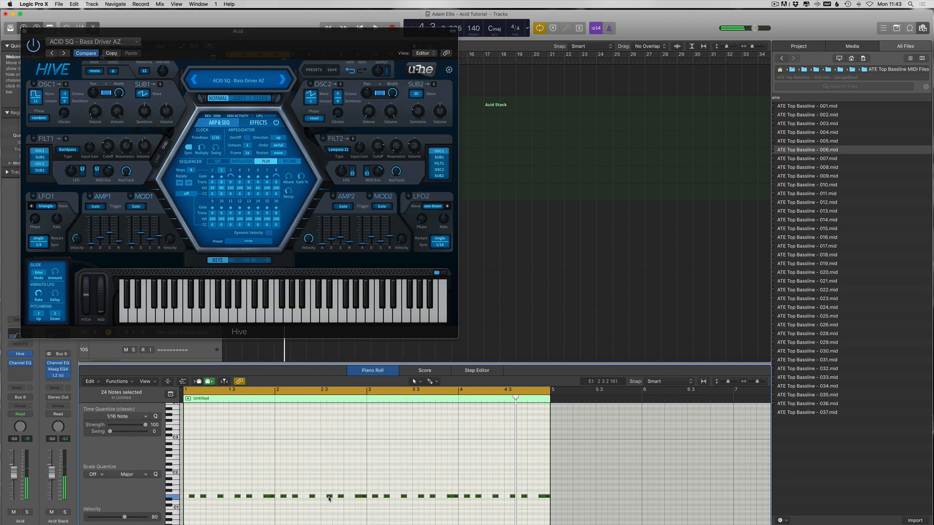
Set the velocity of all bassline notes to 91 with the Velocity tool and lengthen the notes slightly
key("super+Right")
key("super+Right")
key("super+Right")
key("t")
key("t")
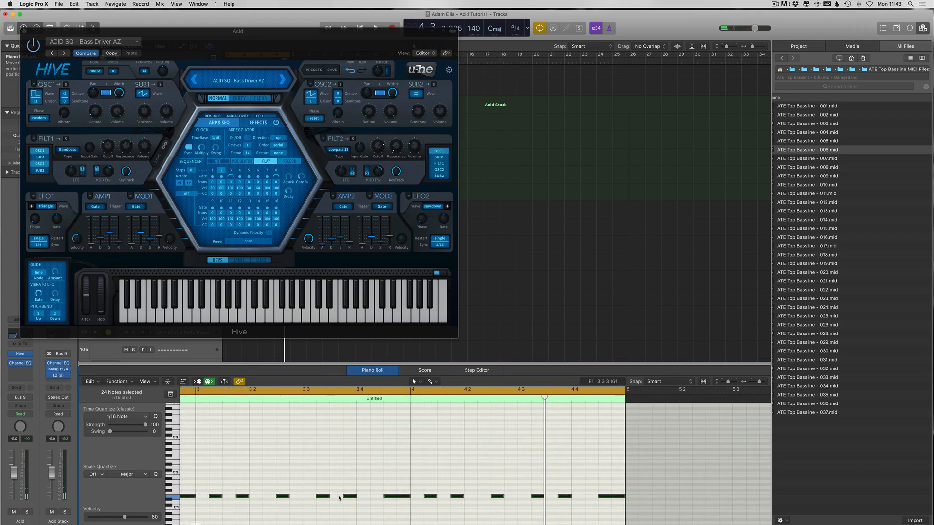
left_click_drag(351, 497, 351, 496)
left_click(359, 475)
key("t")
mouse_move(403, 516)
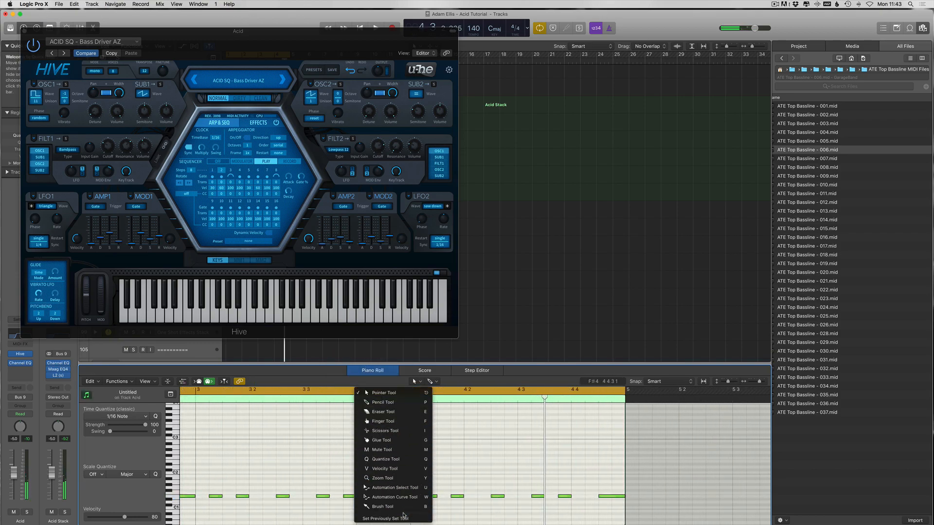
left_click(387, 469)
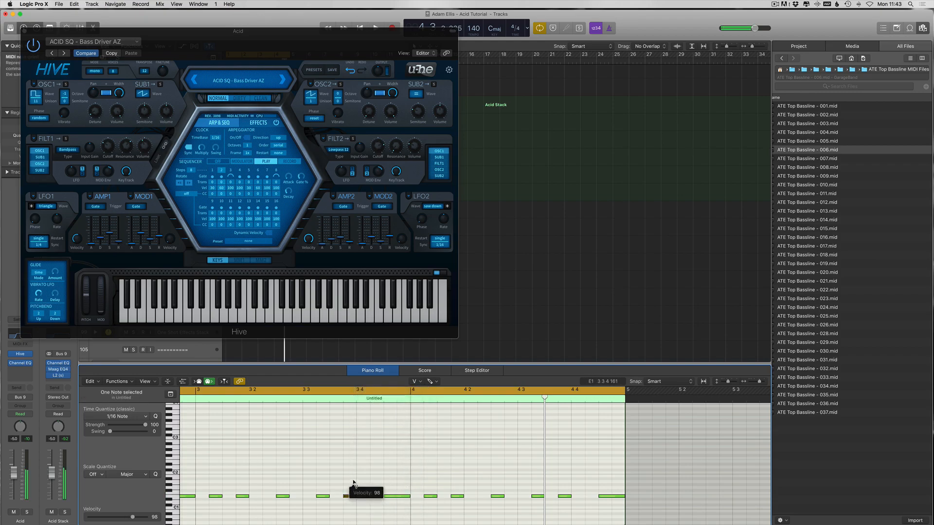
left_click_drag(354, 488, 354, 448)
key("t")
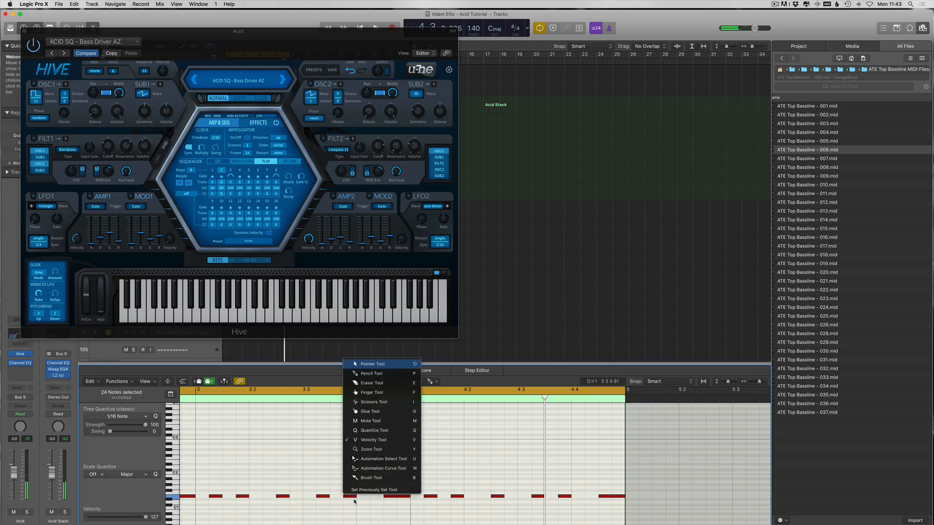
key("t")
key("super+z")
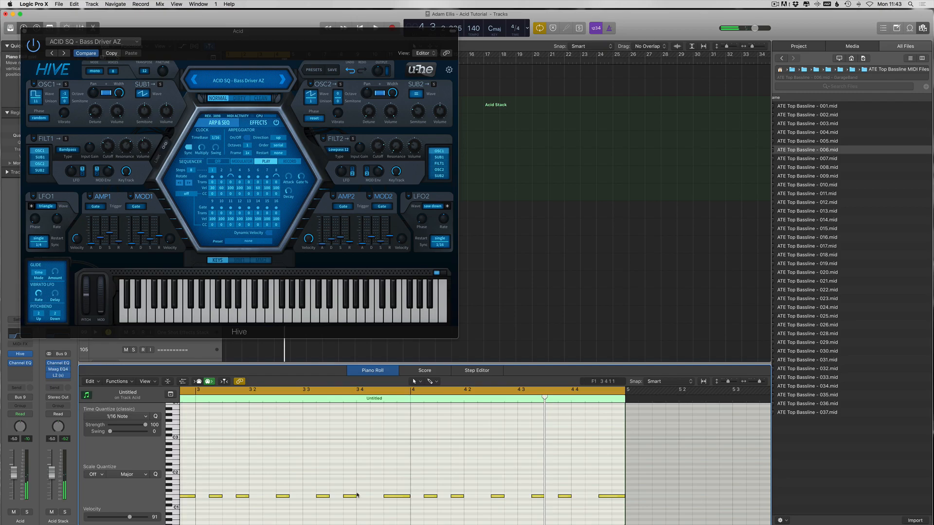
key("space")
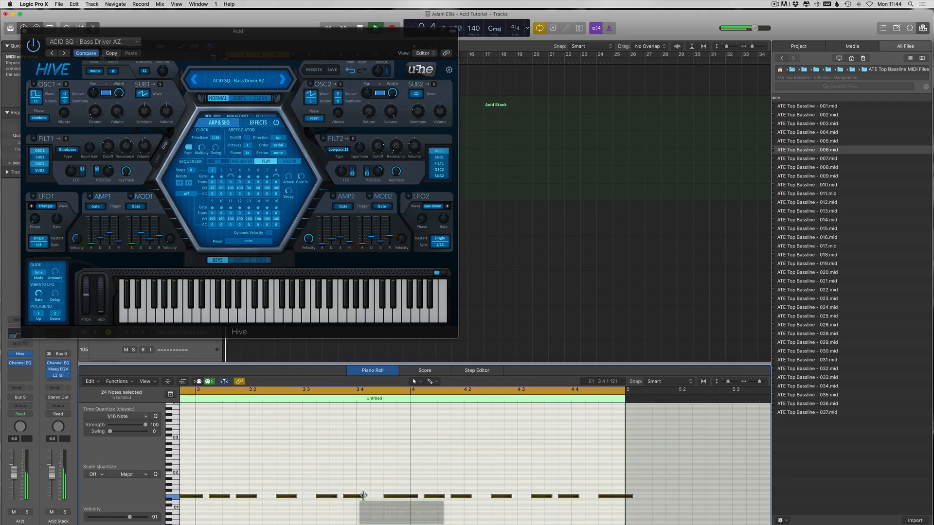
During playback, raise the Acid track's volume fader and set Hive's Filter 1 cutoff to about 73.00
left_click_drag(109, 146, 8, 479)
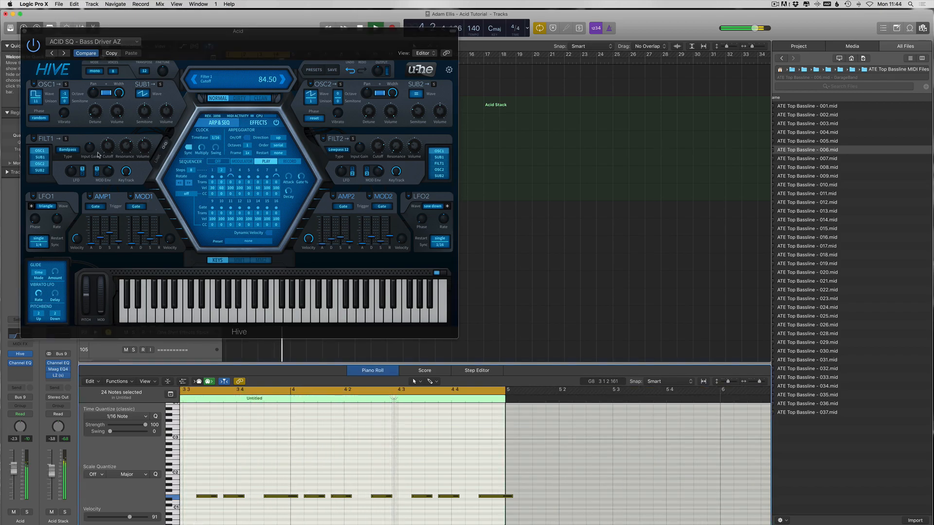
mouse_move(108, 147)
left_mouse_down()
mouse_move(97, 167)
mouse_move(114, 109)
mouse_move(107, 138)
left_mouse_up()
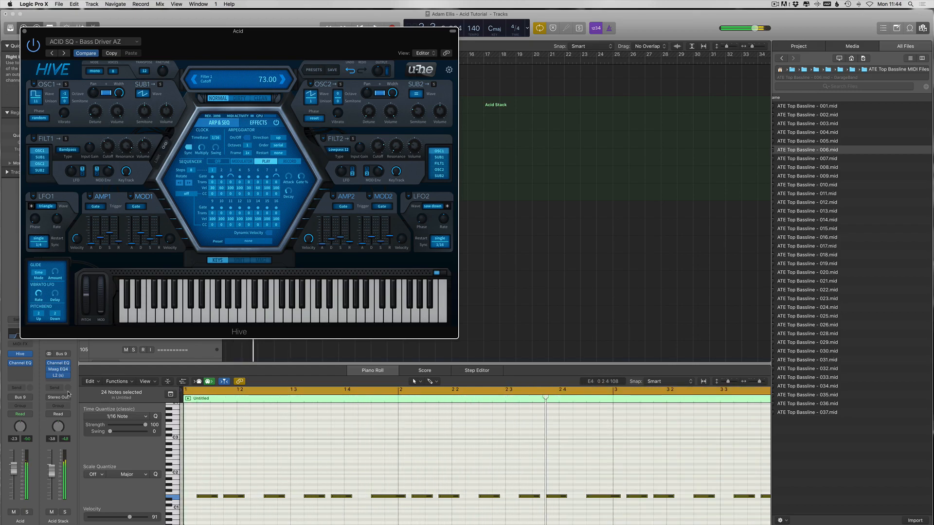
Insert the Ohm Force OhmBoyz delay after the Channel EQ on the Acid track and close its window
left_click(15, 364)
mouse_move(63, 499)
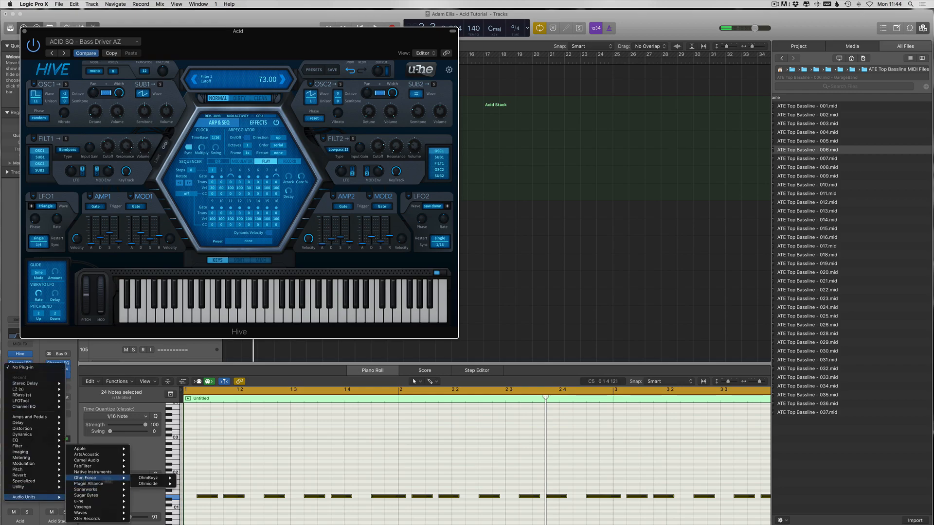
left_click(185, 478)
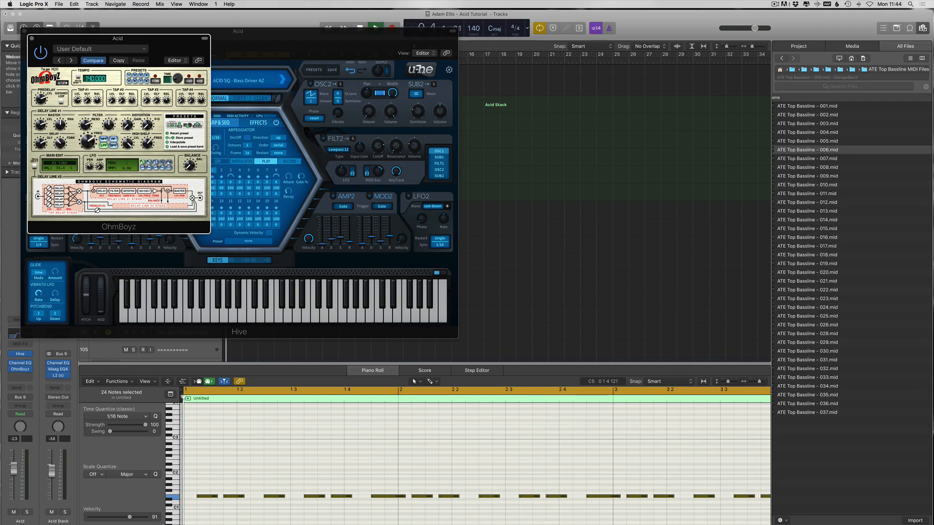
left_click(32, 39)
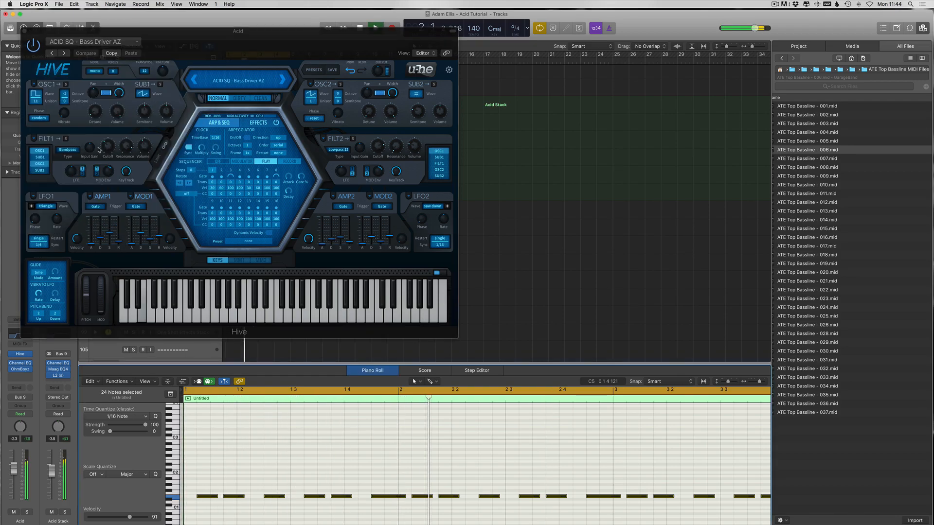
Set Hive's Filter 1 cutoff to about 64.00 and lower the Acid track's fader slightly, then hide the plug-in windows and stop playback
left_click_drag(98, 150, 97, 162)
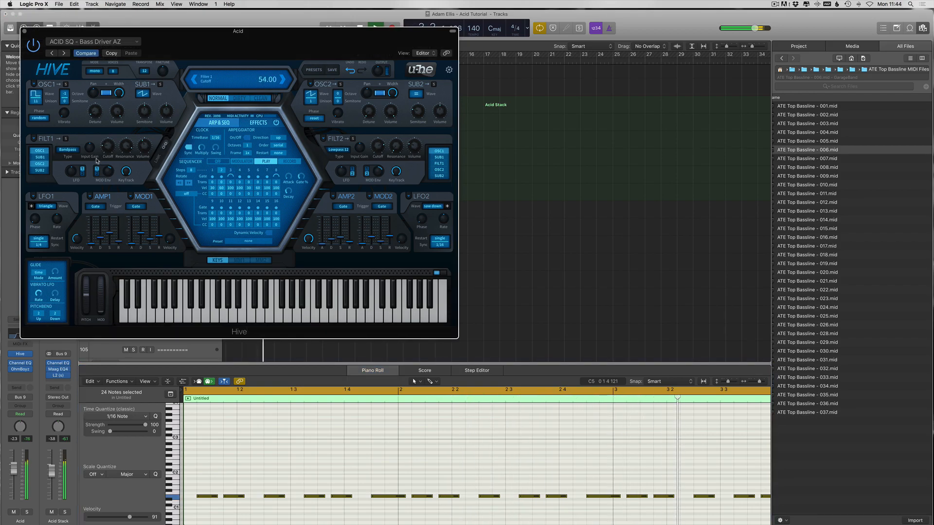
left_click_drag(14, 469, 14, 472)
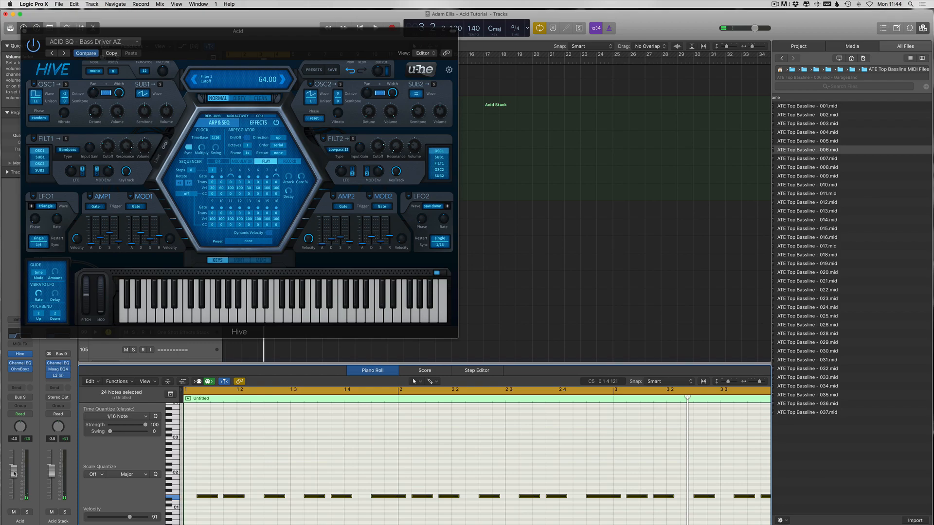
key("v")
left_click(372, 254)
key("space")
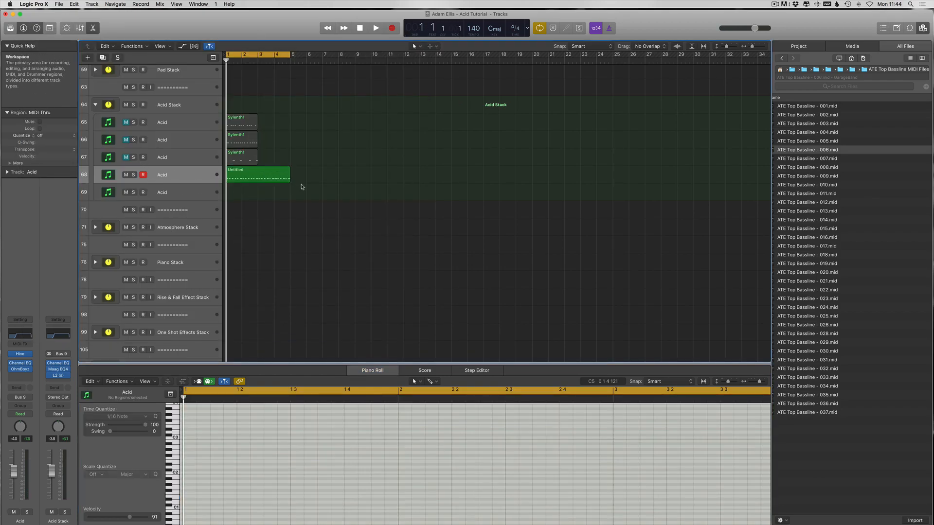
Mute the fourth Acid track and deselect its region
left_click(127, 175)
left_click_drag(271, 117, 246, 261)
left_click(263, 253)
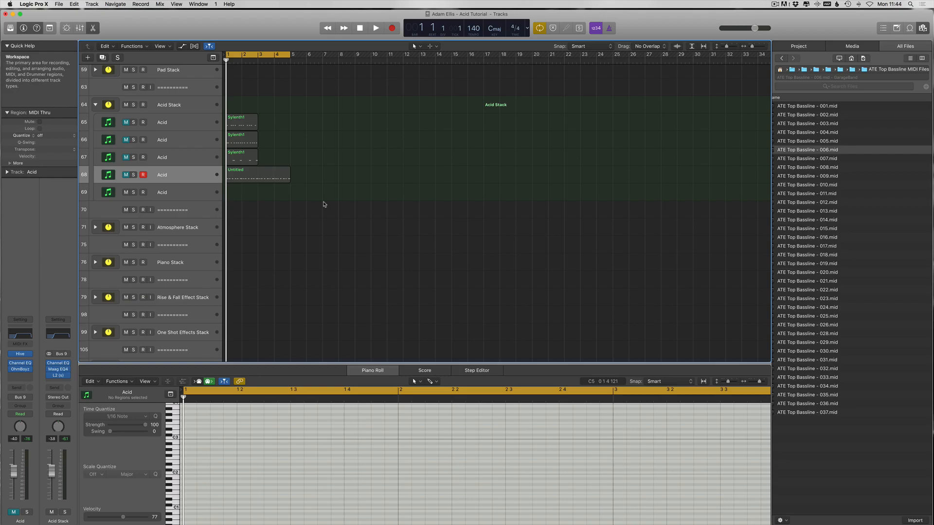
Close the Piano Roll and play the kick and bass tracks at the start of the track list
scroll(323, 204, "up", 5)
key("p")
scroll(307, 212, "up", 6)
key("F4")
left_click(10, 156)
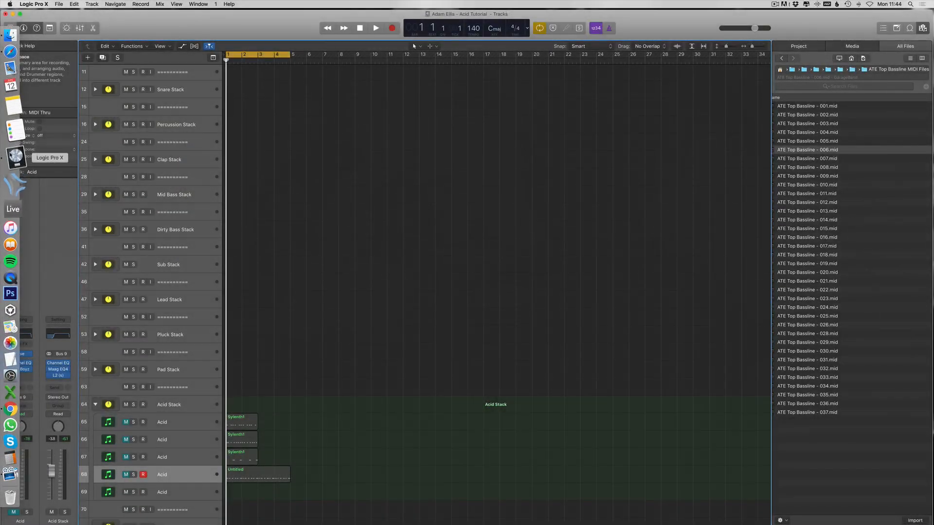
scroll(373, 160, "up", 5)
key("space")
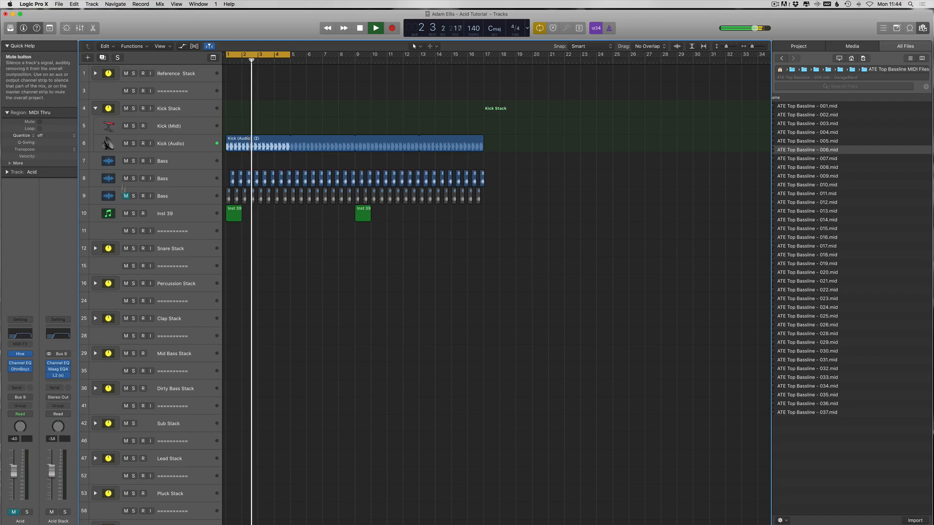
Extend the cycle range to bar 9 and unmute the Bass track on track 9
left_click_drag(291, 52, 355, 52)
key("space")
key("super+Right")
key("super+Right")
key("super+Right")
key("super+Right")
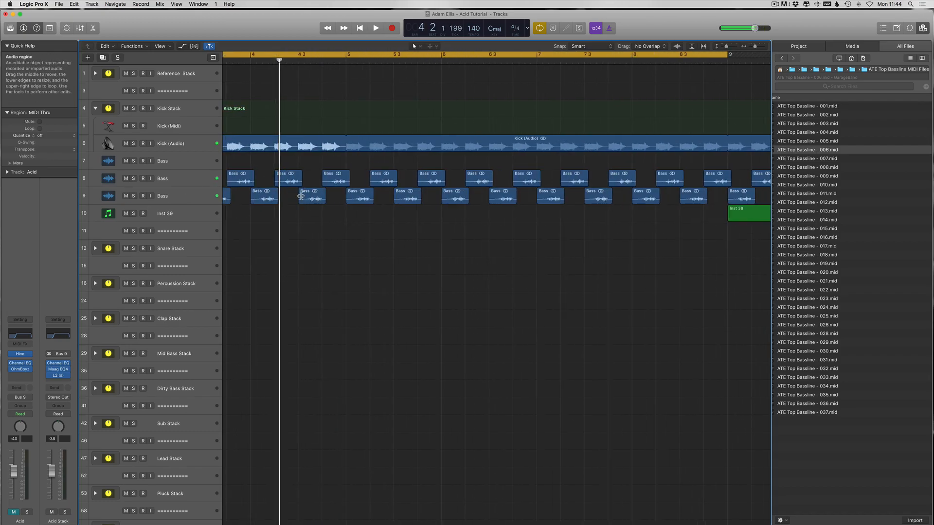
key("super+Left")
key("super+Left")
key("super+Left")
key("super+Left")
key("super+Left")
key("super+Left")
Solo the Bass tracks on tracks 8 and 9 and start playback
left_click(157, 179)
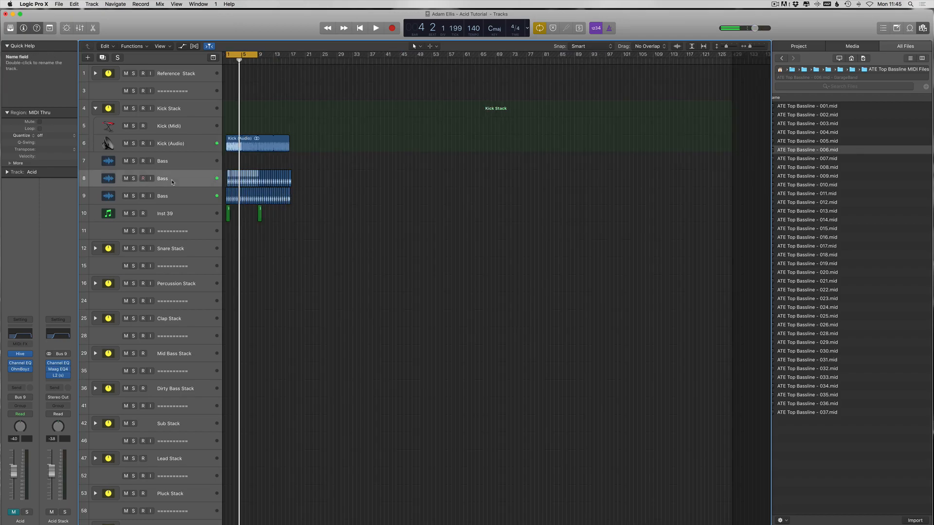
left_click(134, 179)
scroll(213, 245, "down", 3)
key("space")
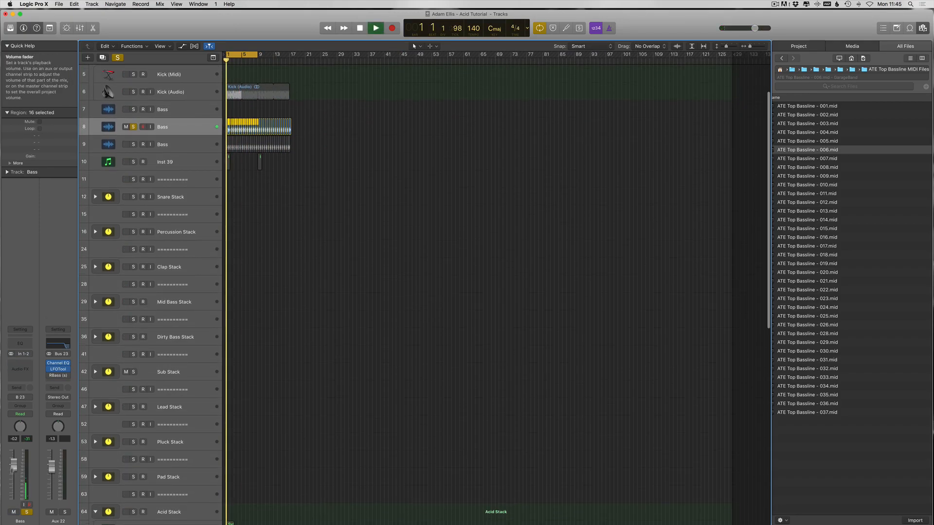
left_click(133, 144)
Replace RBass on Aux 22 with stereo Pitch Correction to check the bassline's pitch, then hide the plug-in windows and stop playback
left_click(57, 375)
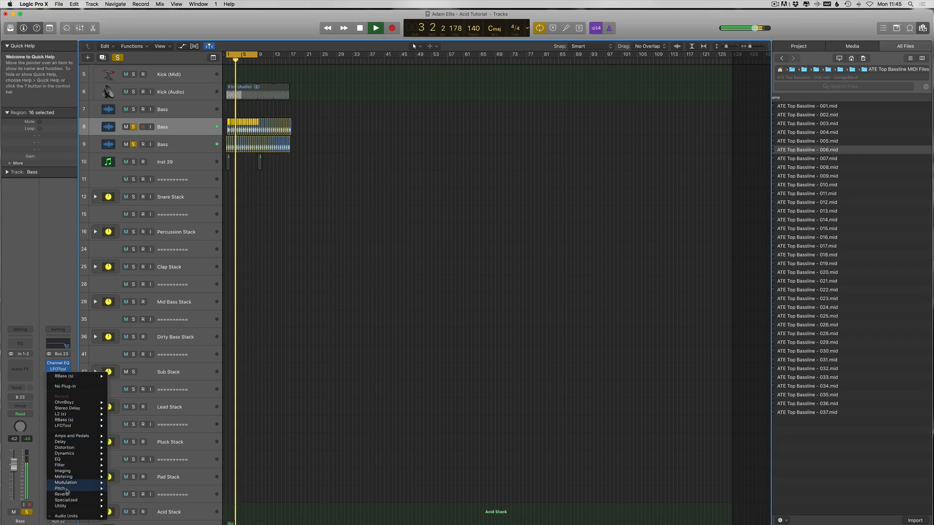
mouse_move(68, 488)
mouse_move(136, 489)
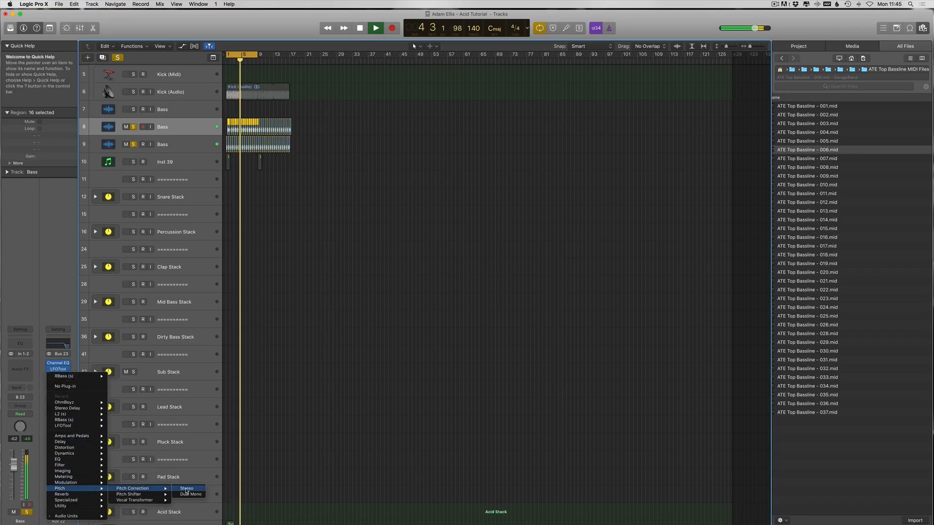
left_click(188, 489)
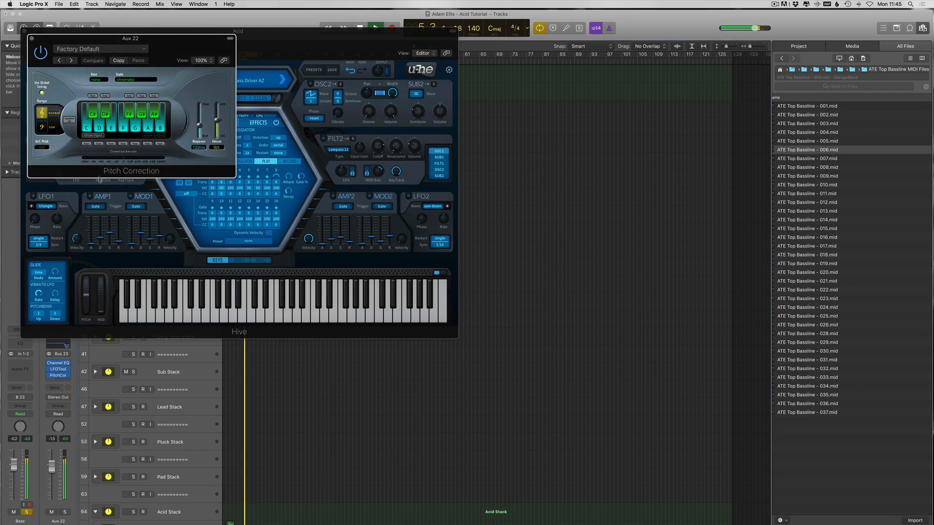
key("space")
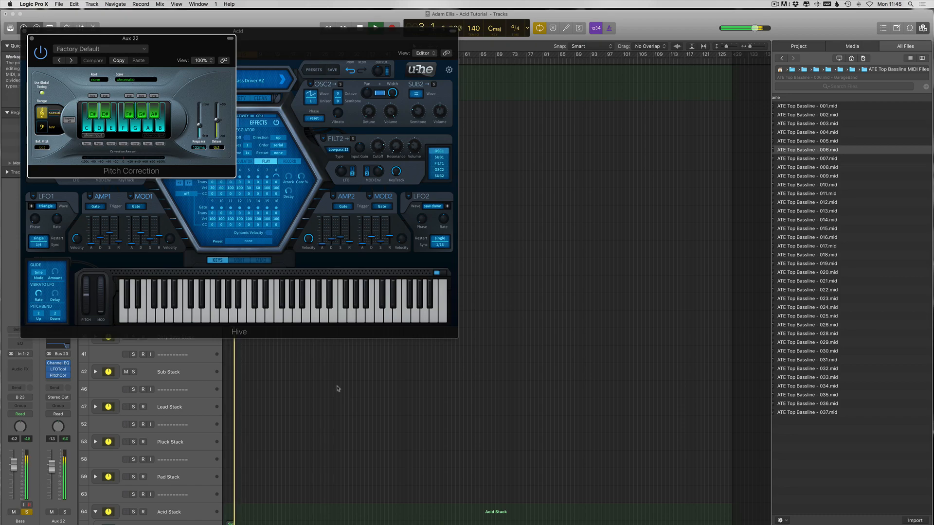
key("v")
key("space")
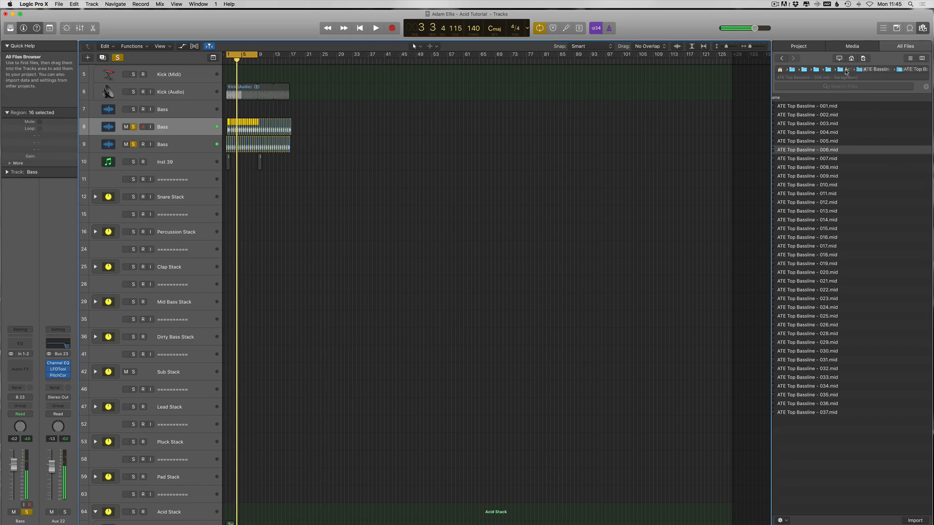
Browse the DPFTE Bass Shots folder in Dave Parkinson Trance Essentials 2 and return to the Trance Samples folder
left_click(831, 74)
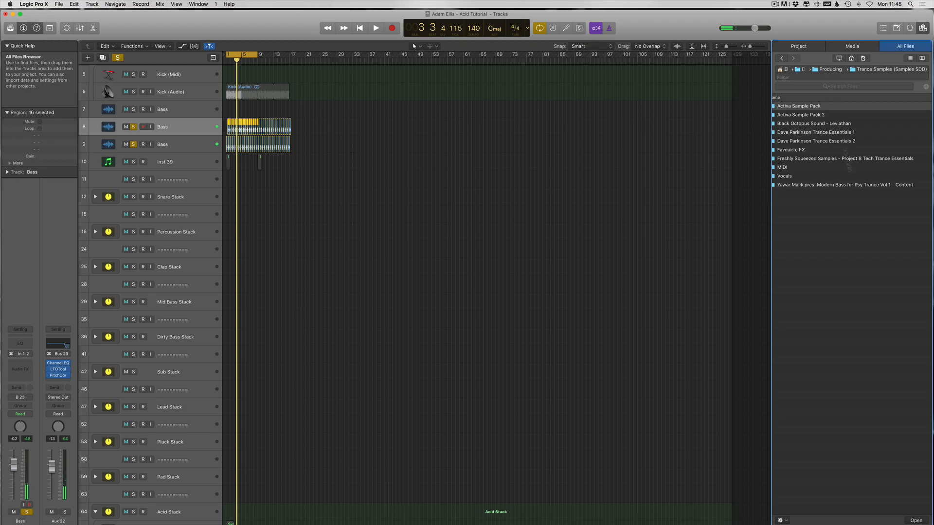
double_click(811, 141)
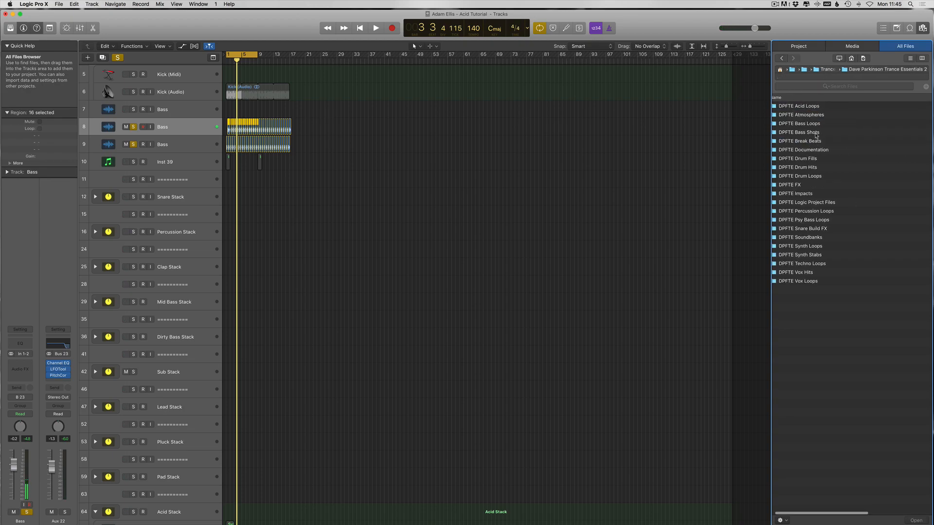
double_click(819, 135)
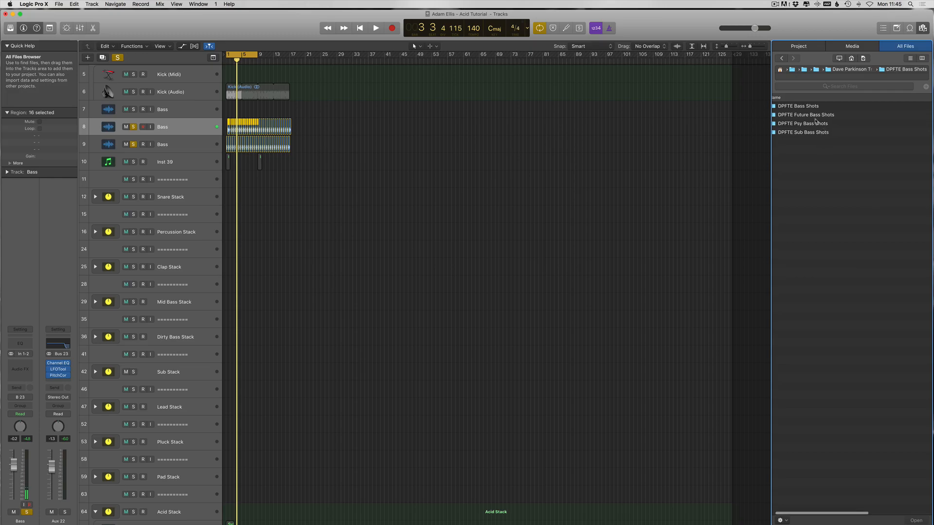
left_click(782, 58)
left_click(782, 57)
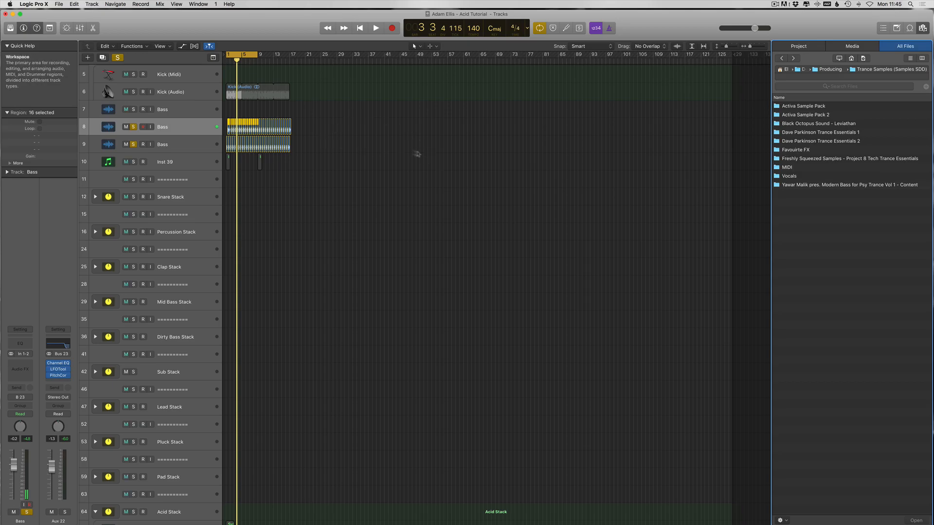
Solo the fourth Acid track alongside the two bass tracks and open its region in the Piano Roll
left_click(341, 161)
scroll(342, 161, "up", 8)
key("space")
scroll(240, 175, "left", 3)
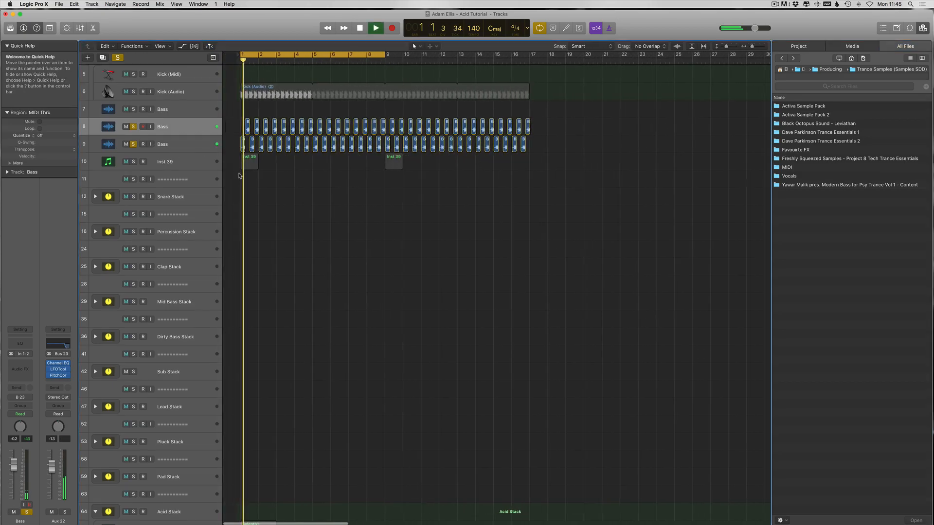
scroll(237, 169, "down", 5)
key("space")
key("space")
left_click(133, 470)
double_click(263, 470)
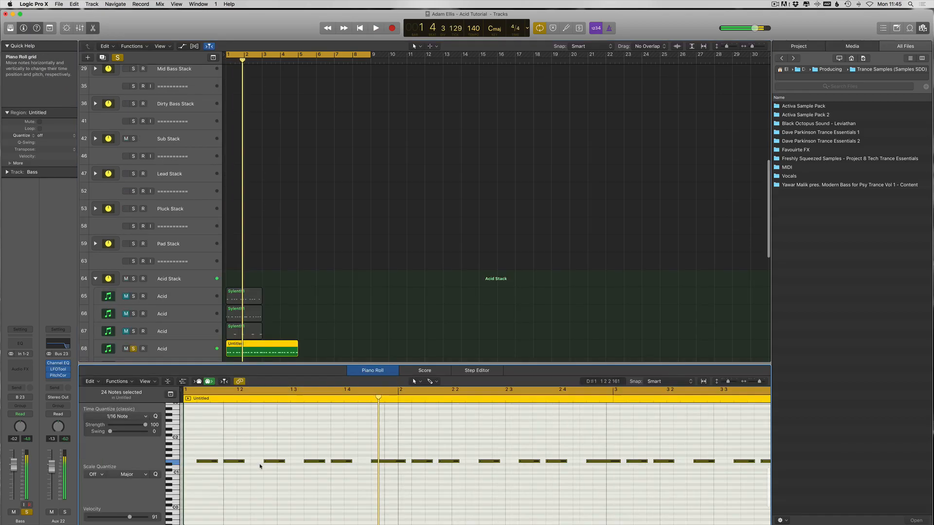
Transpose all selected notes of the fourth Acid region down three semitones
key("alt+Down")
key("alt+Down")
key("alt+Down")
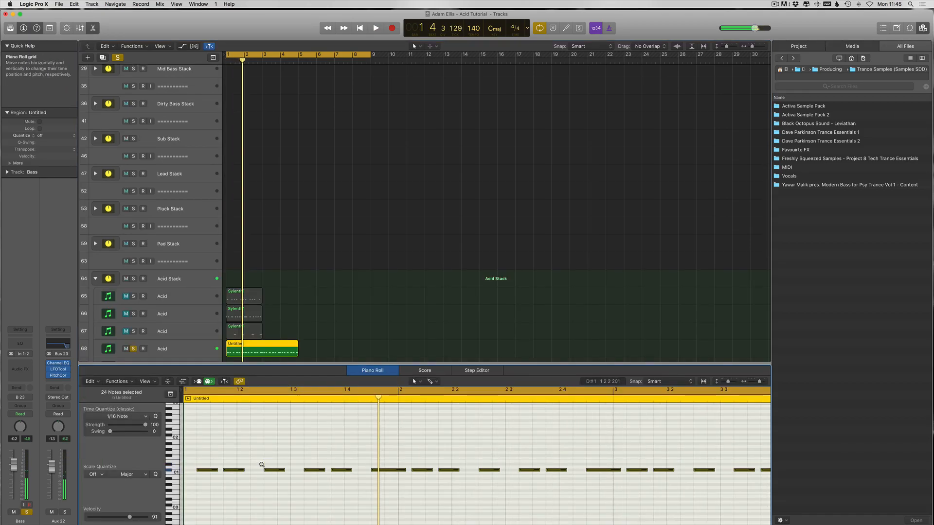
Transpose the fourth Acid region's selected notes down two semitones during playback and loop the region up to bar 9
key("alt+Down")
key("space")
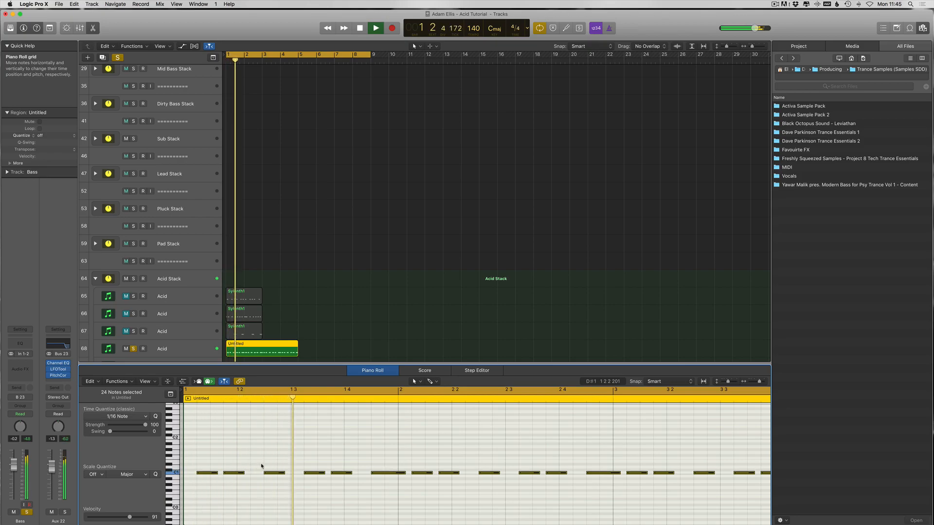
key("alt+Down")
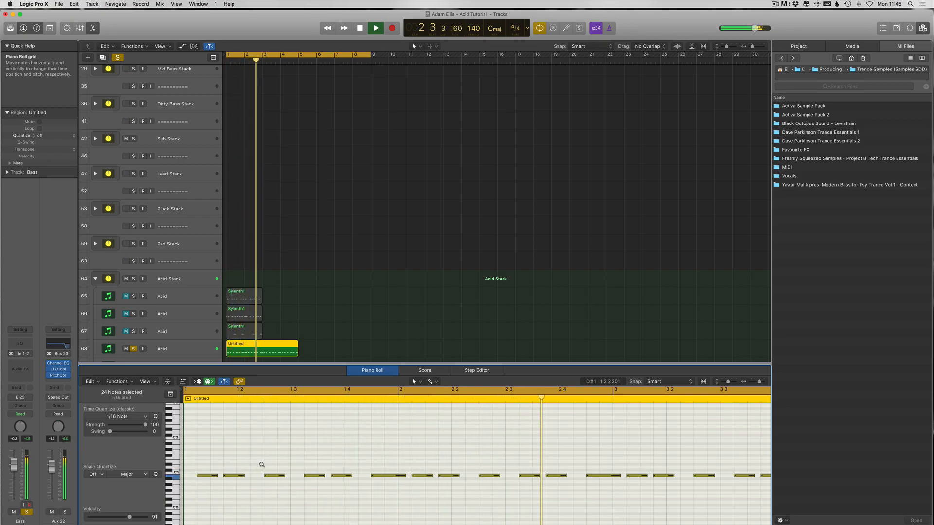
key("alt+Up")
scroll(387, 423, "left", 5)
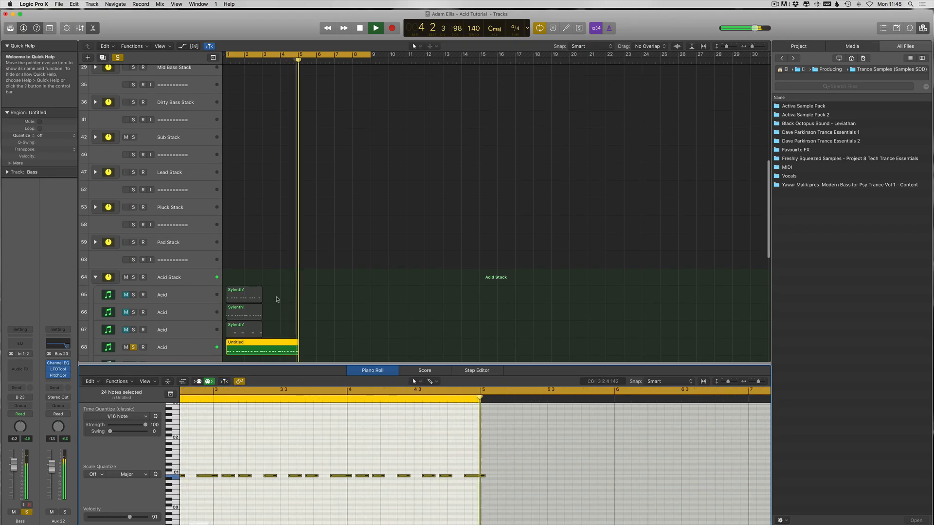
left_click(278, 299)
left_click_drag(298, 344, 370, 349)
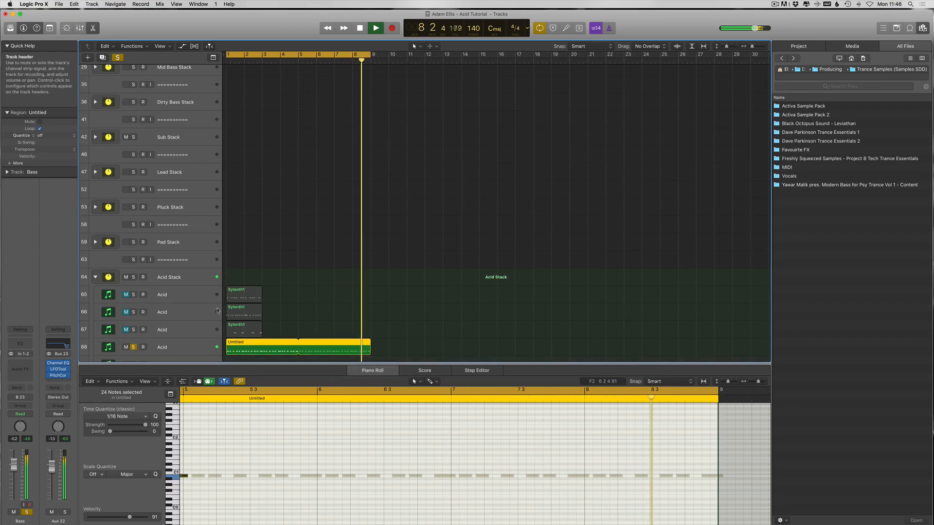
Switch the solo from the fourth Acid track to the first and loop the first track's region up to bar 9
left_click(133, 348)
left_click(134, 295)
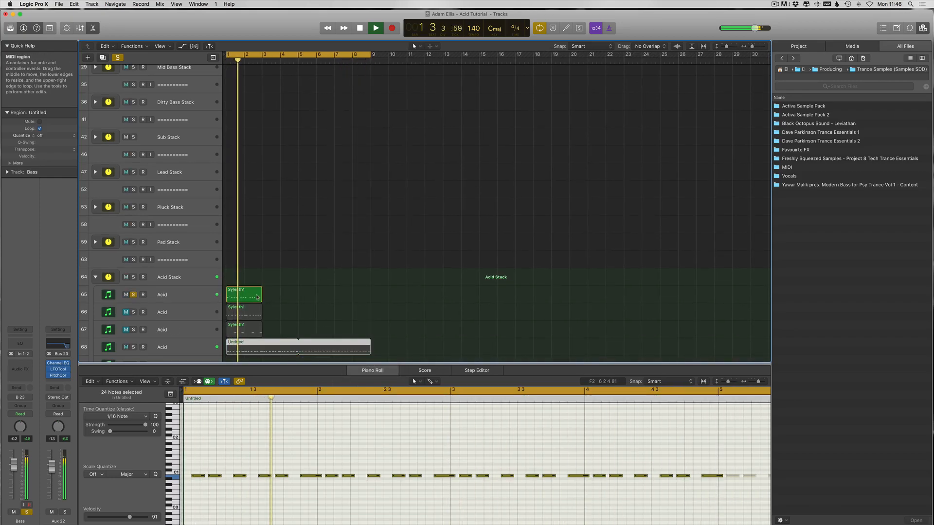
left_click_drag(261, 291, 370, 292)
key("space")
Transpose all notes of the first Acid region down in semitone steps, listening against the bass for the matching key
left_click(299, 506)
key("super+a")
key("alt+Down")
key("alt+Down")
key("alt+Down")
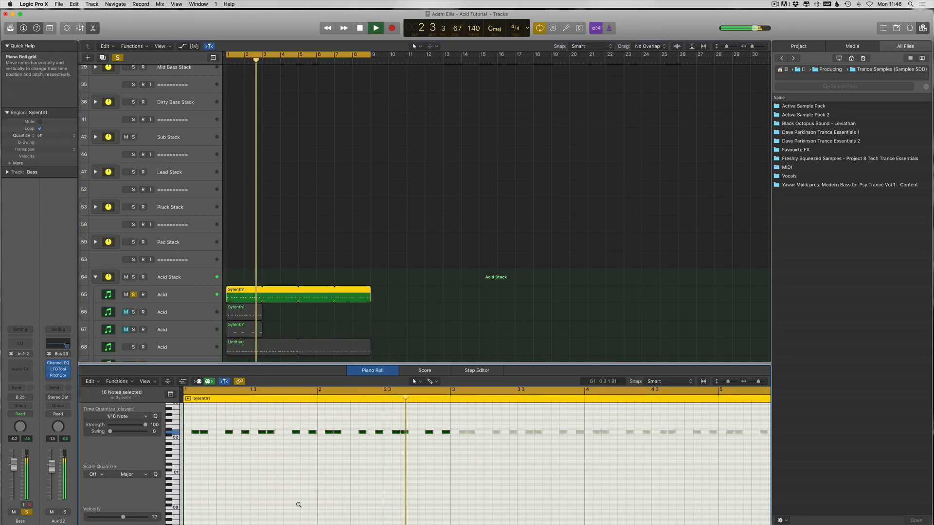
key("alt+Down")
key("alt+Down")
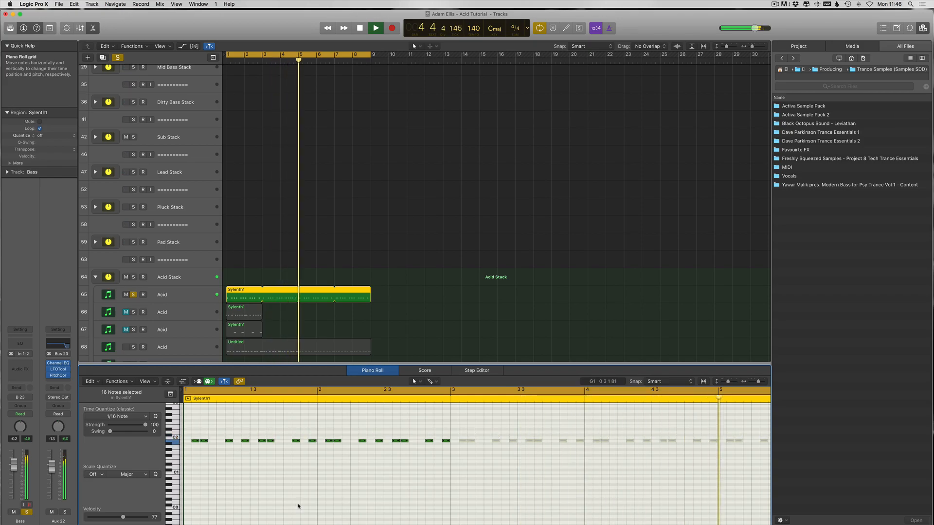
key("alt+Down")
key("alt+Up")
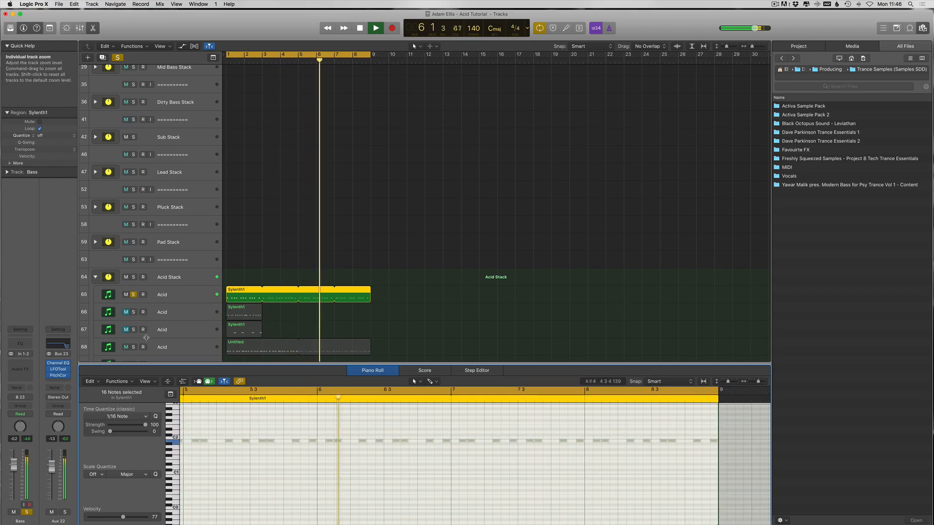
Select the first Acid track, toggle its solo to compare it with the bass, then stop playback and hide the Piano Roll
left_click(161, 294)
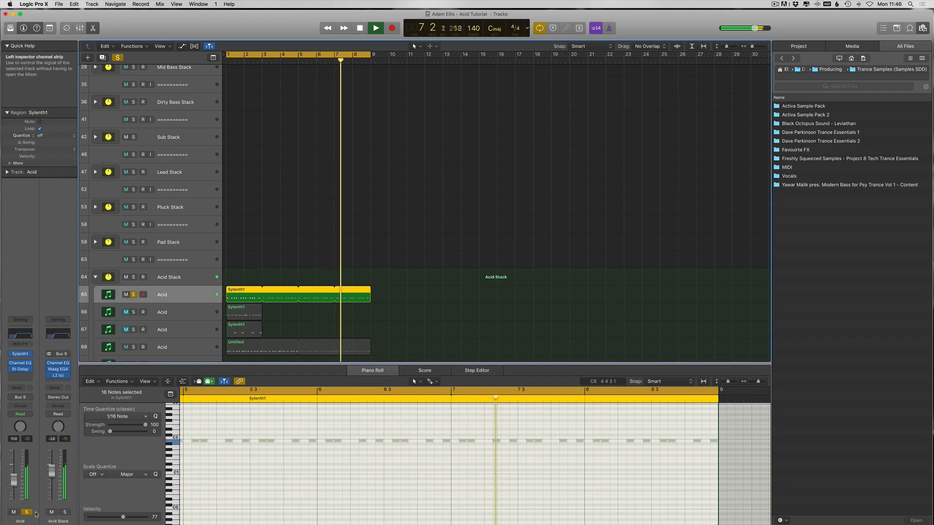
left_click(26, 513)
left_click(26, 513)
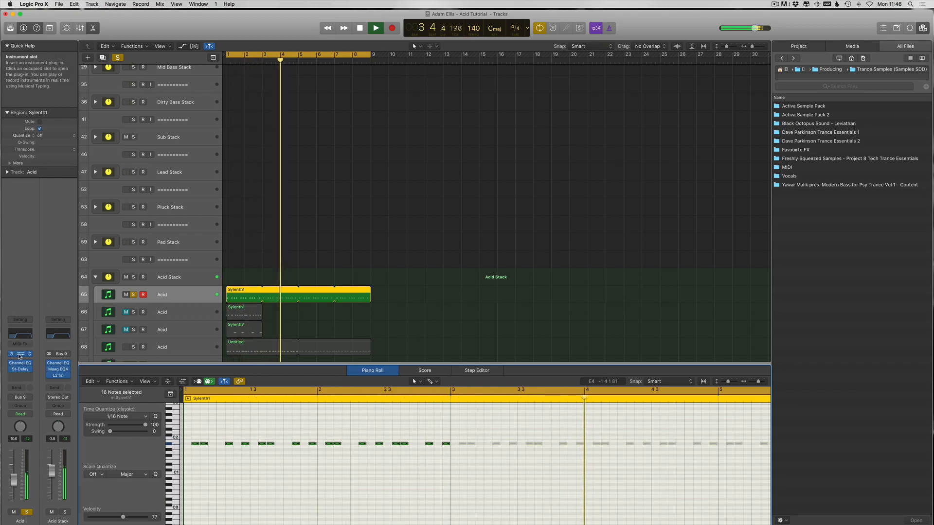
key("space")
key("e")
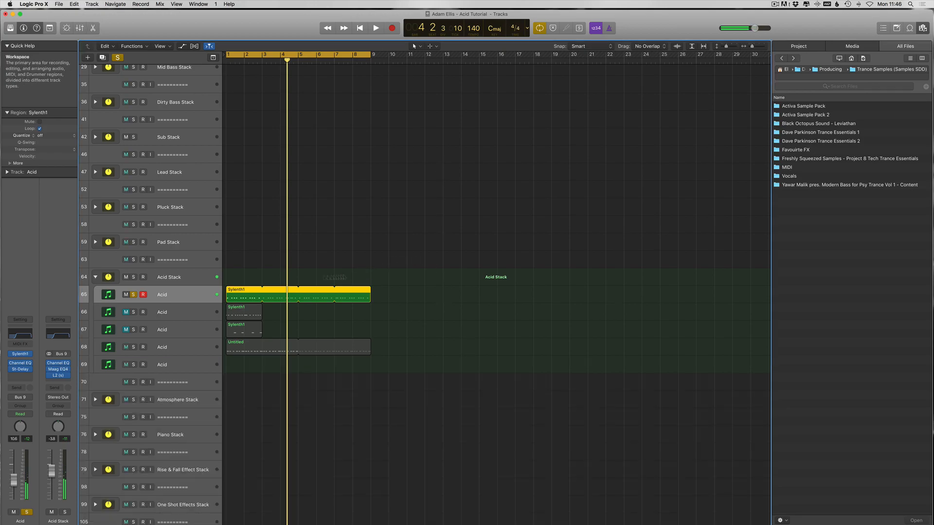
Mute the first Acid track instead of soloing it and play the two soloed bass tracks on their own
left_click(126, 295)
key("space")
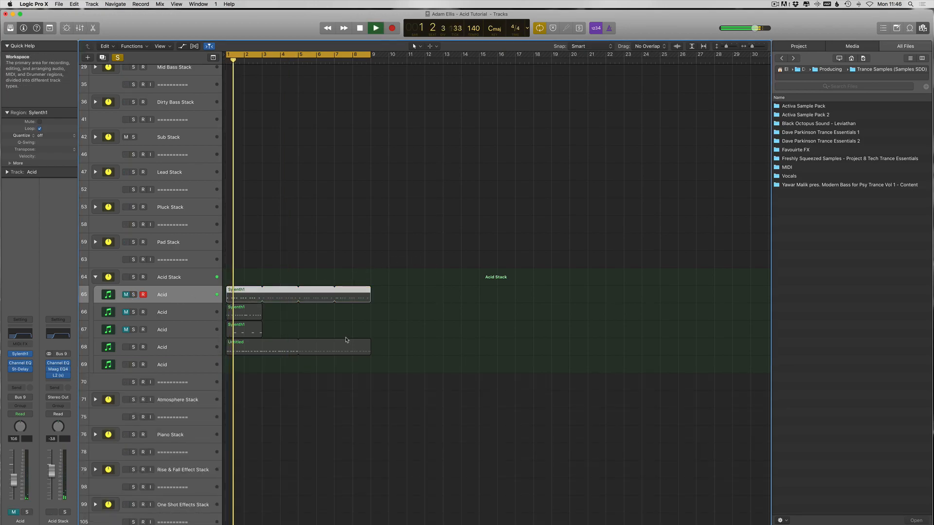
scroll(345, 340, "up", 4)
scroll(369, 292, "up", 5)
scroll(356, 208, "up", 5)
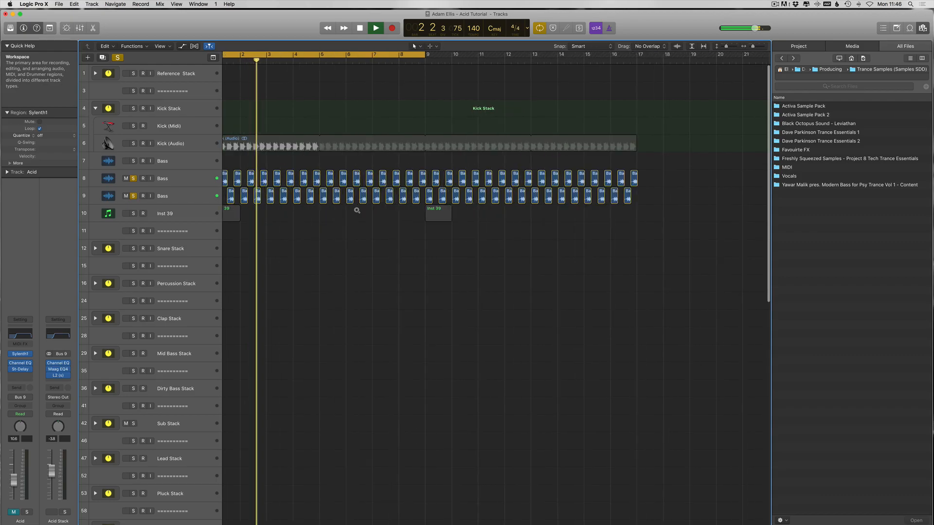
scroll(572, 218, "down", 10)
key("space")
Browse Dave Parkinson Trance Essentials 1 and 2, open the DPFTE Bass Loops - 140 BPM folder, and select Bass Loop 009 in B Flat
double_click(831, 136)
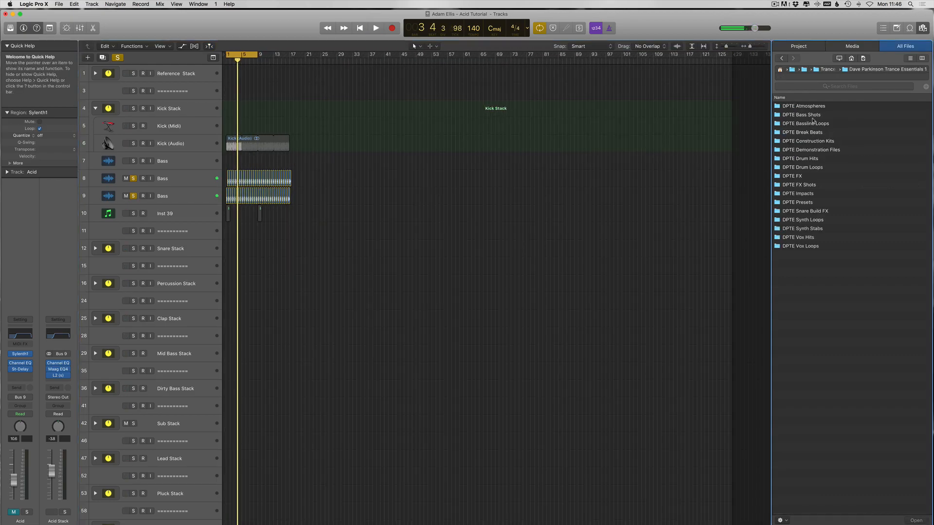
double_click(811, 123)
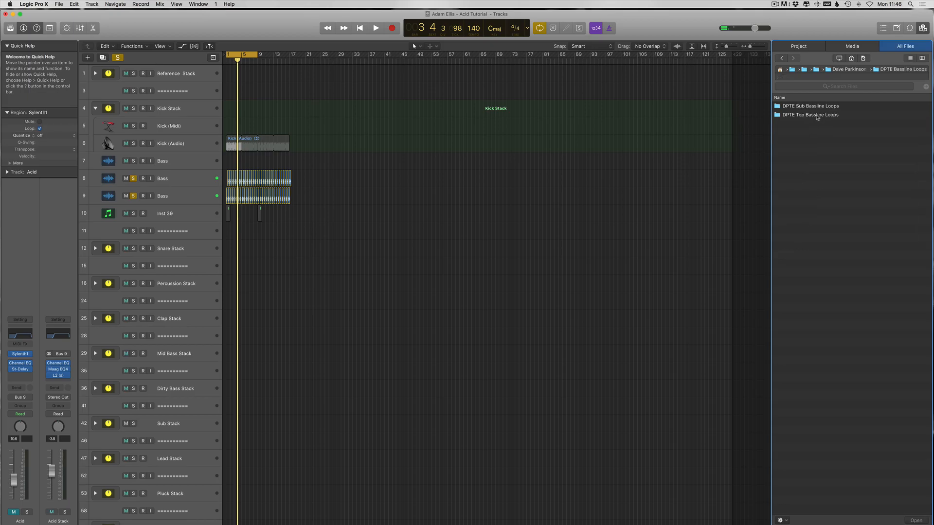
left_click(779, 60)
double_click(821, 140)
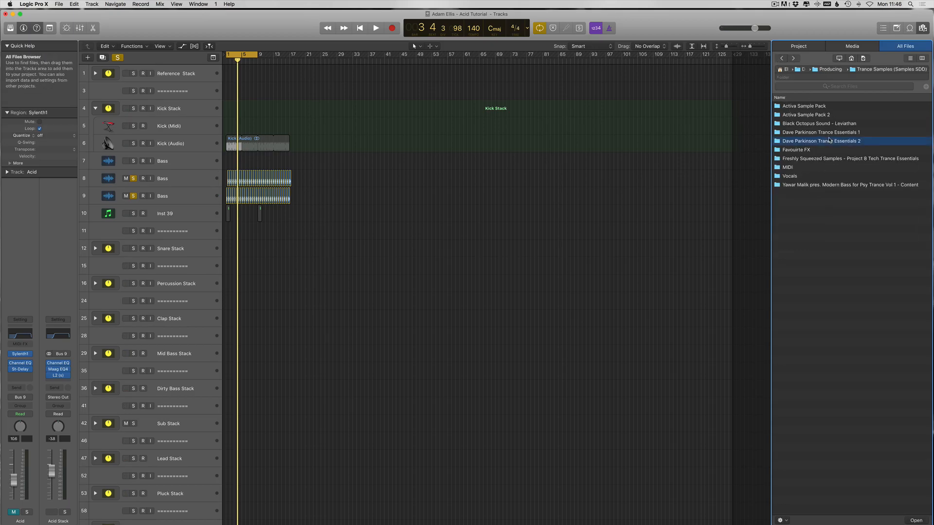
double_click(824, 124)
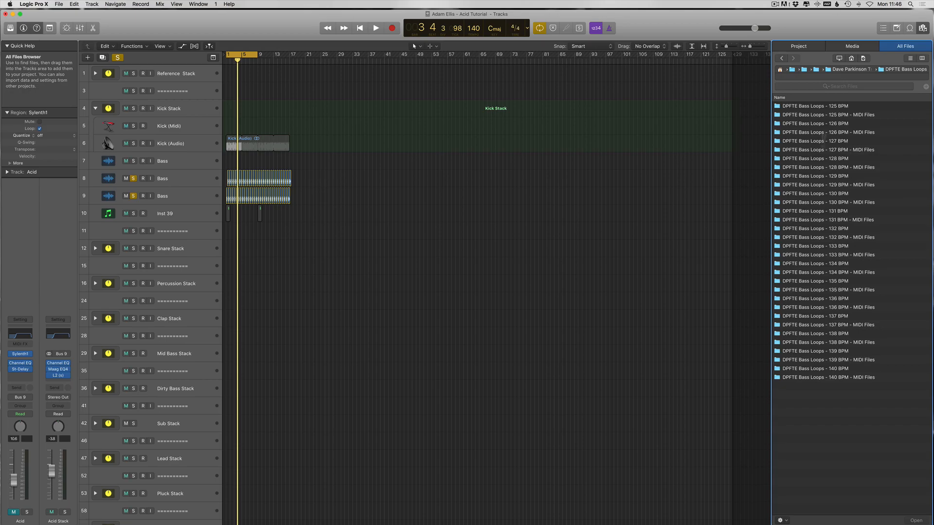
double_click(839, 367)
left_click(871, 177)
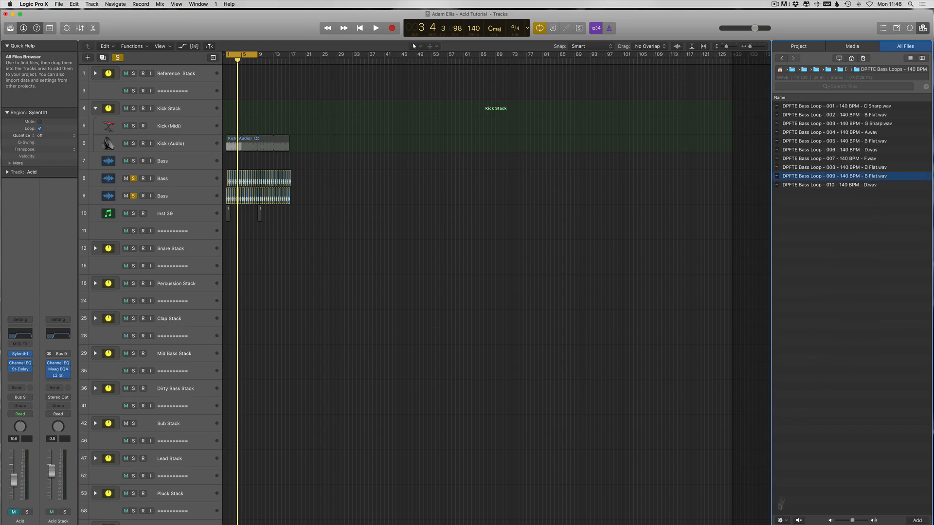
Turn on sample preview to audition the 140 BPM Bass Loop 009 in B Flat, and hide the file browser
left_click(781, 522)
left_click(805, 443)
left_click(802, 514)
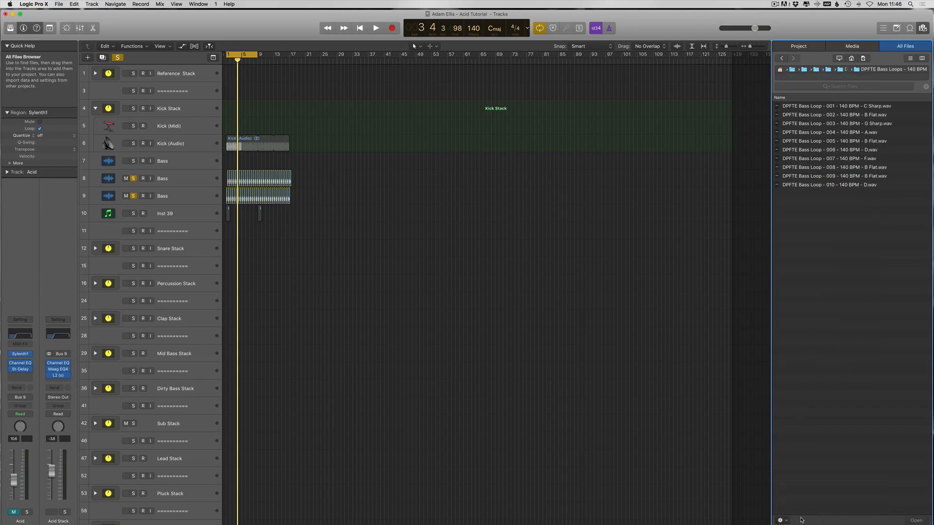
left_click(858, 169)
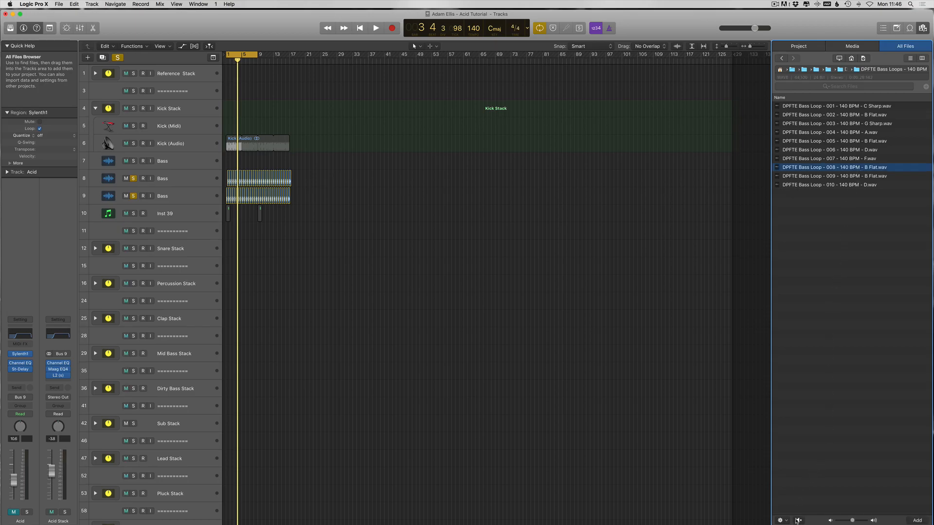
key("Down")
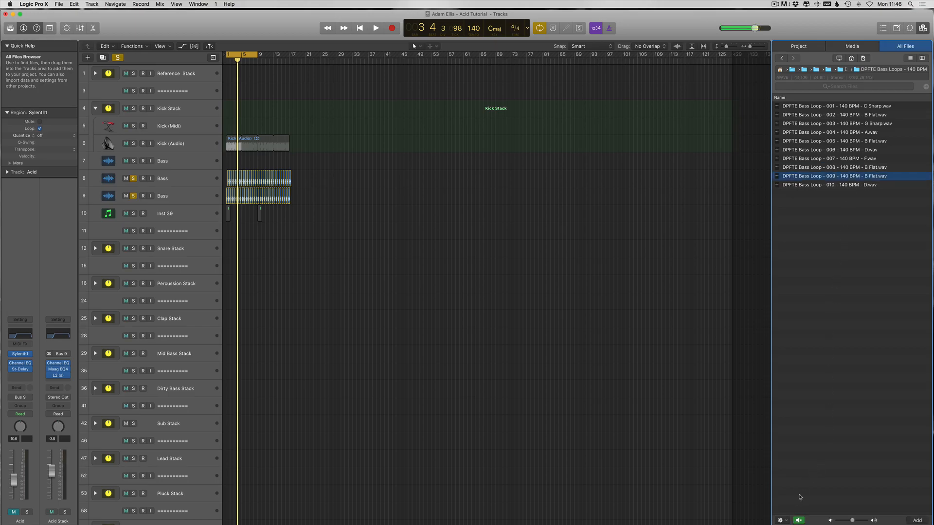
left_click(717, 445)
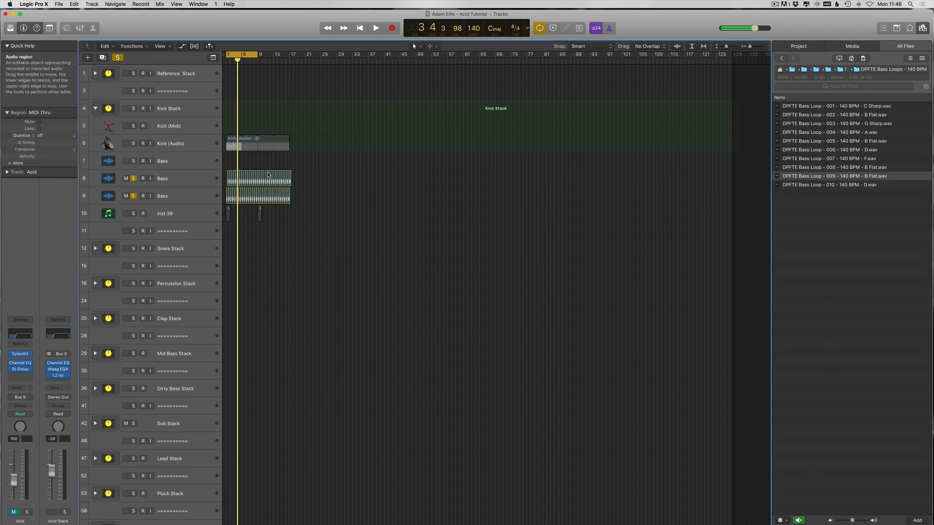
key("f")
Start playback, open the fourth Acid region in the Piano Roll, and solo its track with the bass
key("space")
scroll(385, 271, "down", 5)
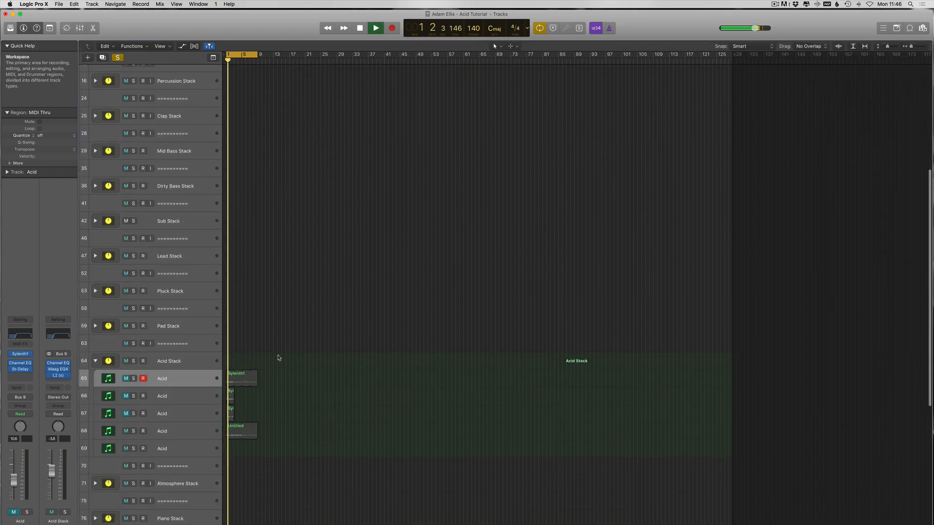
double_click(229, 428)
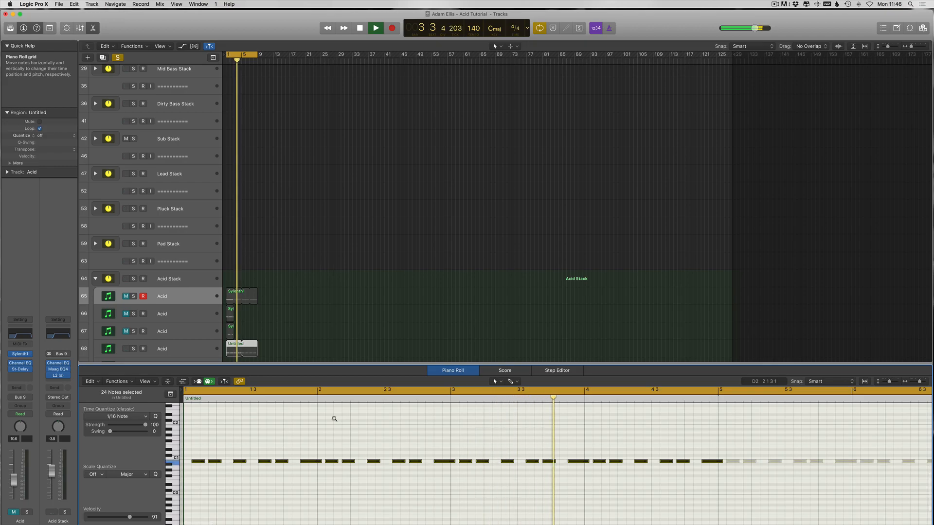
left_click(134, 349)
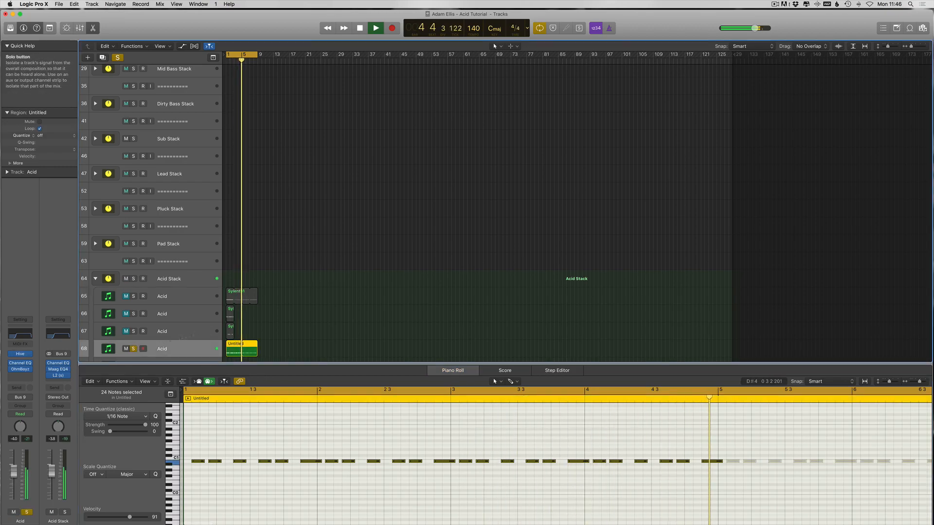
Examine the notes of the first, second and third Acid regions in the Piano Roll, then close it and stop playback
left_click(234, 300)
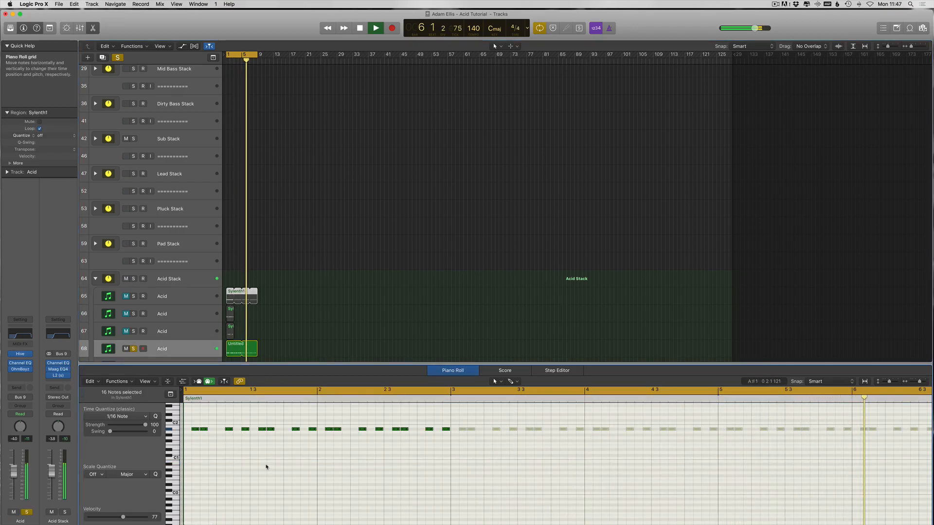
left_click(230, 315)
left_click(248, 497)
key("super+a")
scroll(248, 496, "up", 1)
left_click(231, 331)
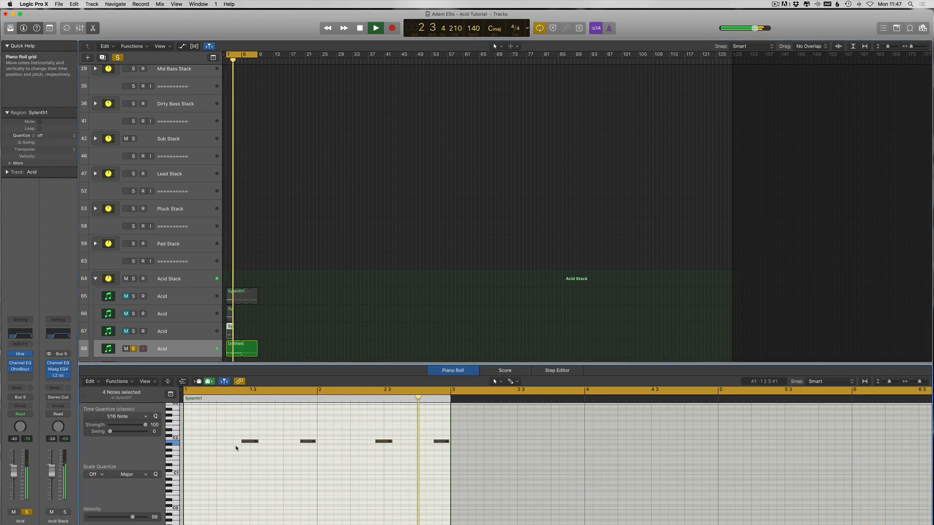
key("p")
key("super+Right")
key("space")
key("super+Right")
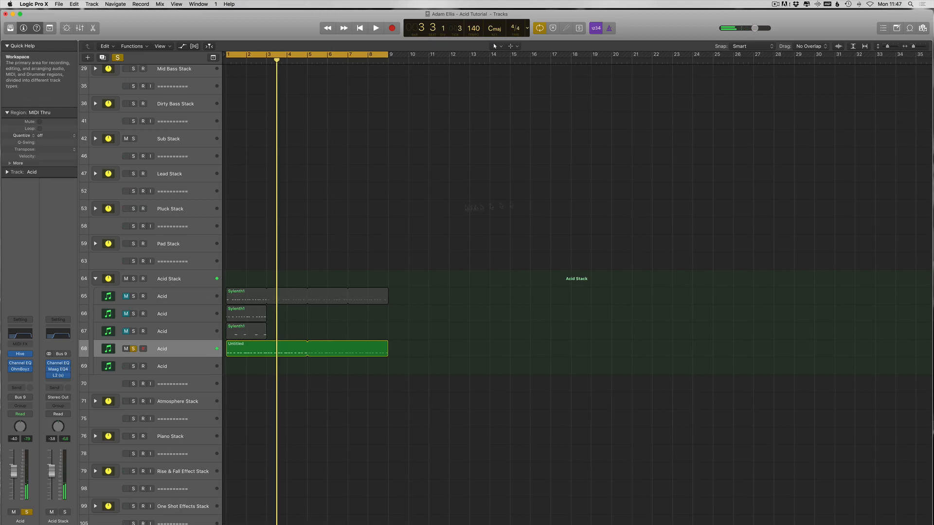
left_click(897, 27)
left_click(897, 27)
key("super+Left")
scroll(316, 228, "up", 6)
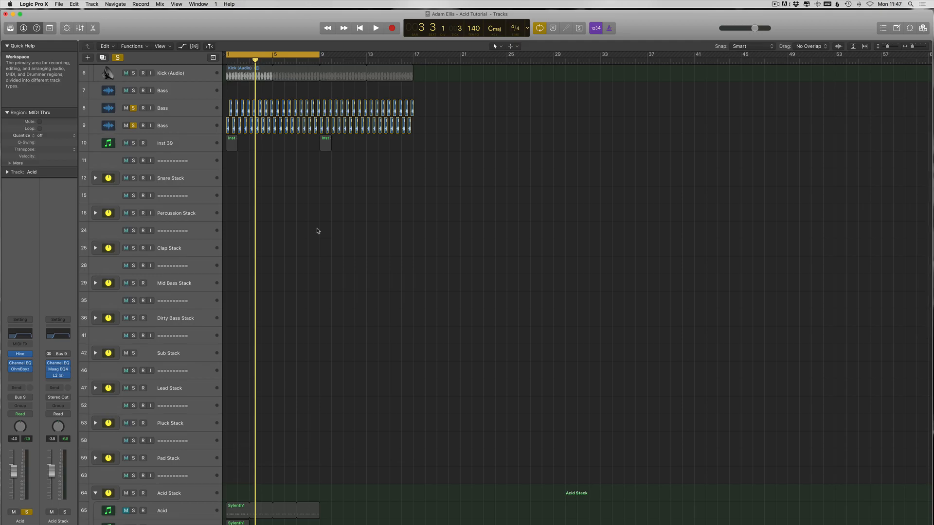
scroll(343, 233, "down", 3)
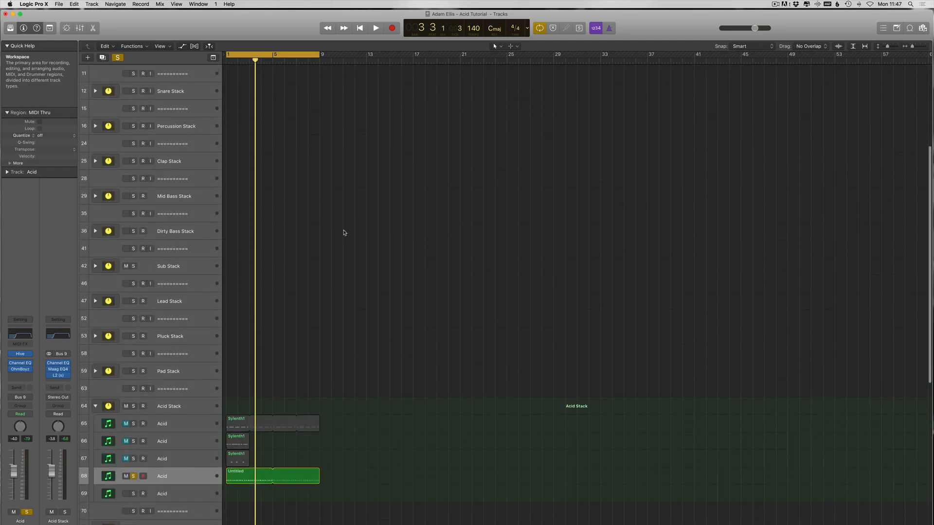
key("super+Right")
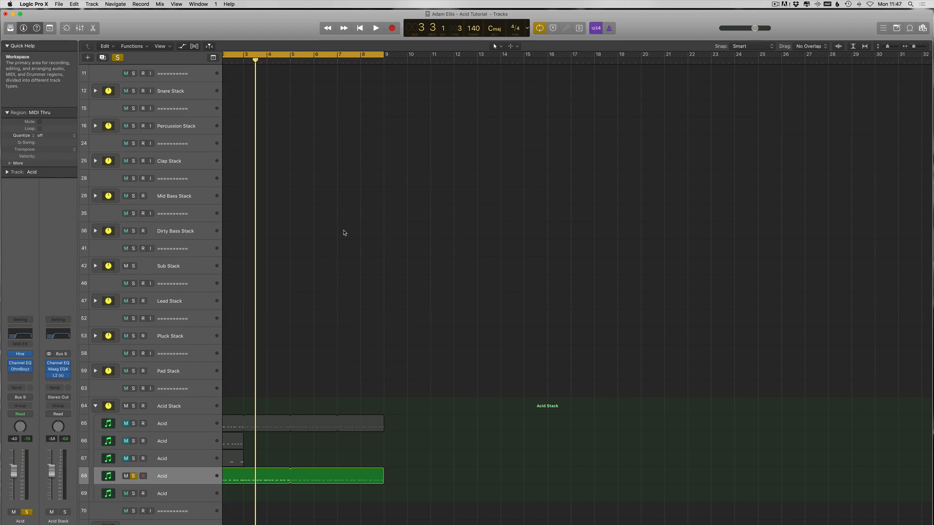
scroll(343, 233, "left", 3)
scroll(343, 234, "down", 1)
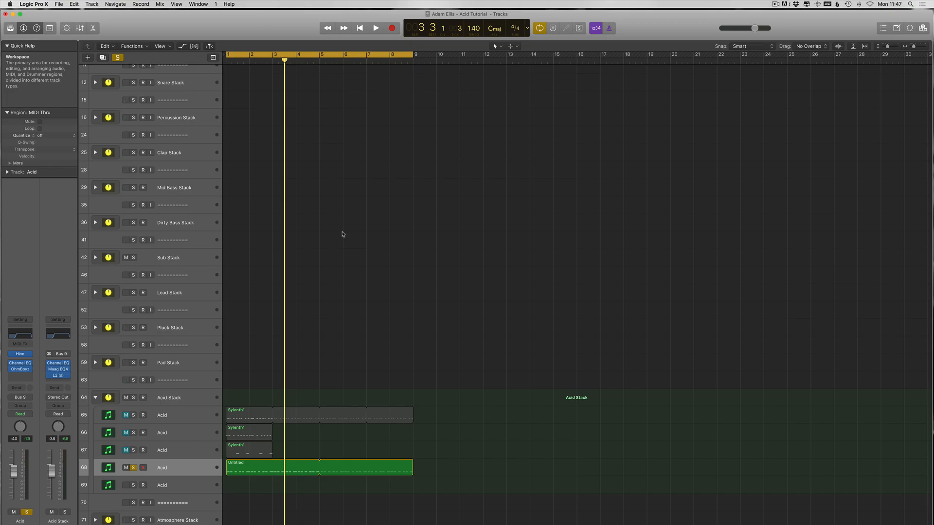
key("super+Left")
scroll(343, 233, "down", 4)
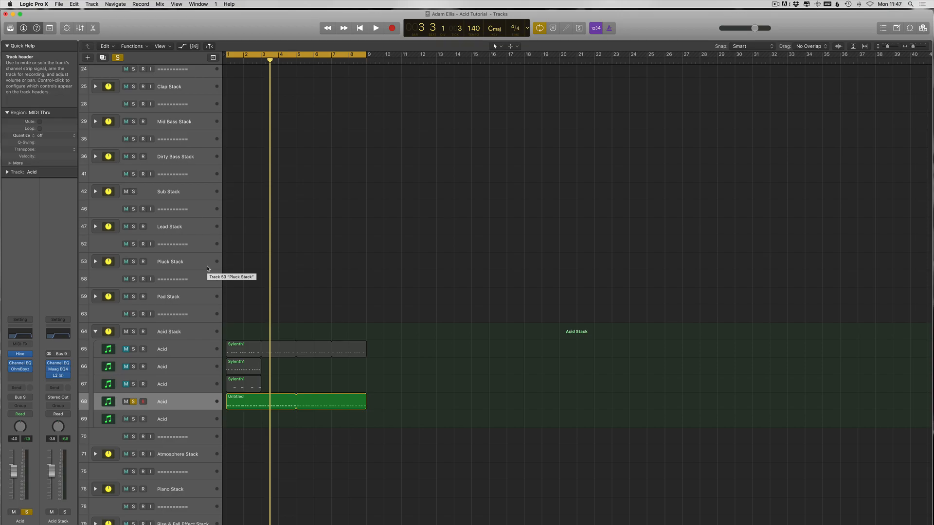
Reduce the track height and solo the Kick (Audio) track alongside the two bass tracks and the fourth Acid track
scroll(296, 234, "up", 14)
key("super+Up")
scroll(385, 257, "down", 3)
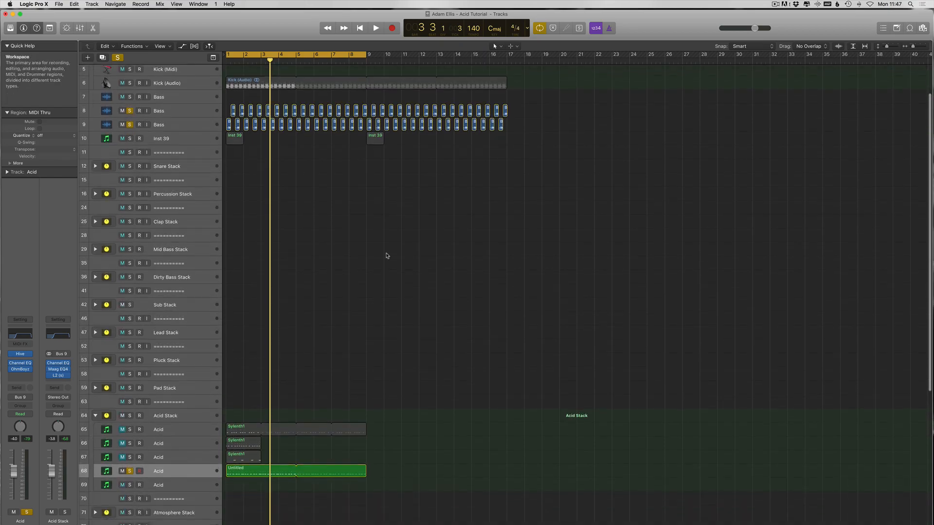
scroll(334, 330, "up", 2)
left_click(130, 111)
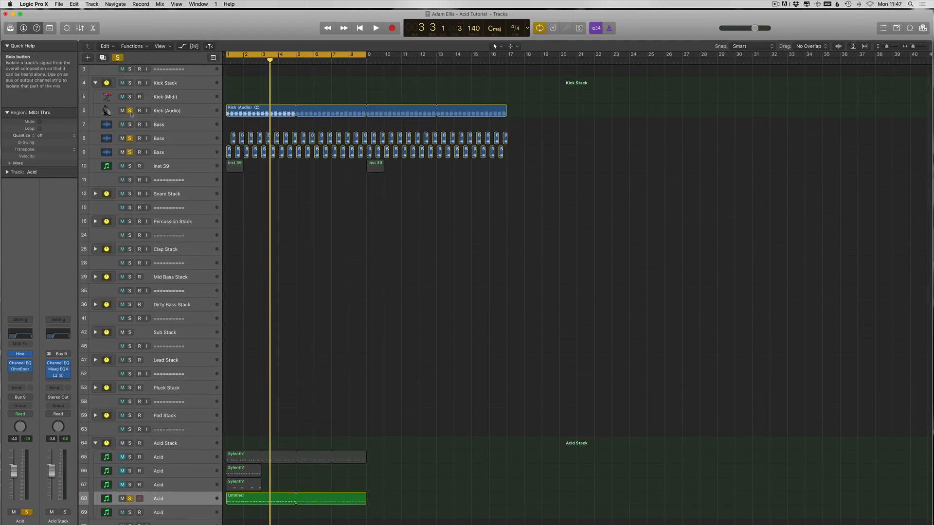
Unsolo and mute the fourth Acid track, and play back the kick and bass alone before stopping playback
left_click(130, 499)
left_click(123, 498)
key("space")
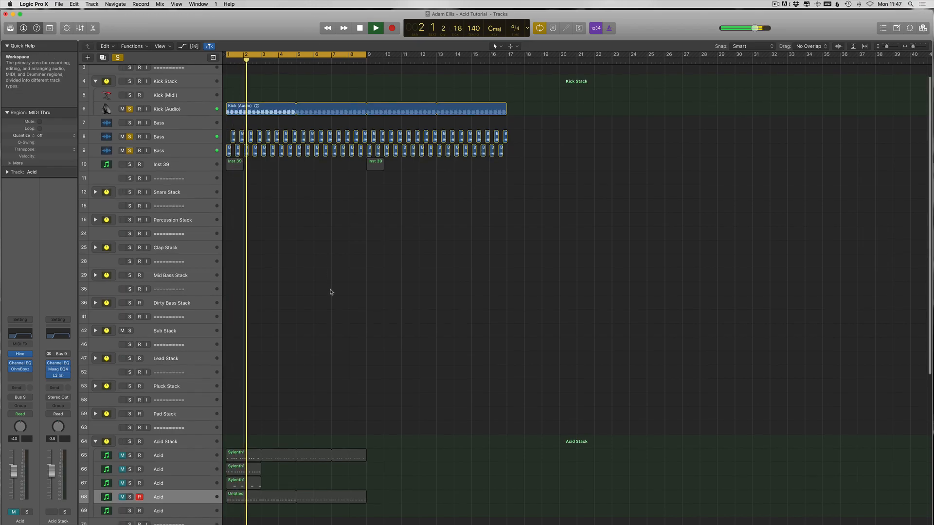
scroll(329, 292, "down", 6)
key("space")
Expand the Atmosphere Stack and select its Atmosphere (Omni) track
left_click(95, 389)
left_click(106, 404)
scroll(241, 405, "left", 1)
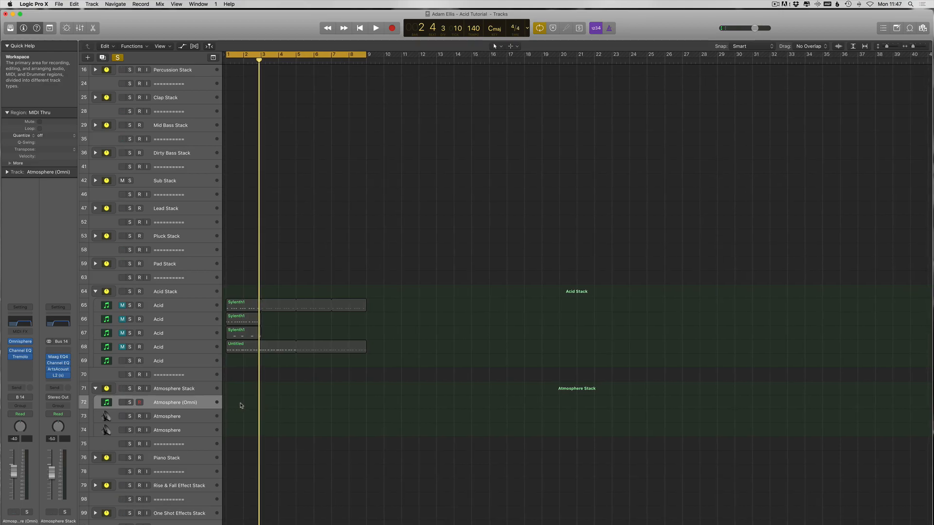
key("Escape")
key("Escape")
key("Escape")
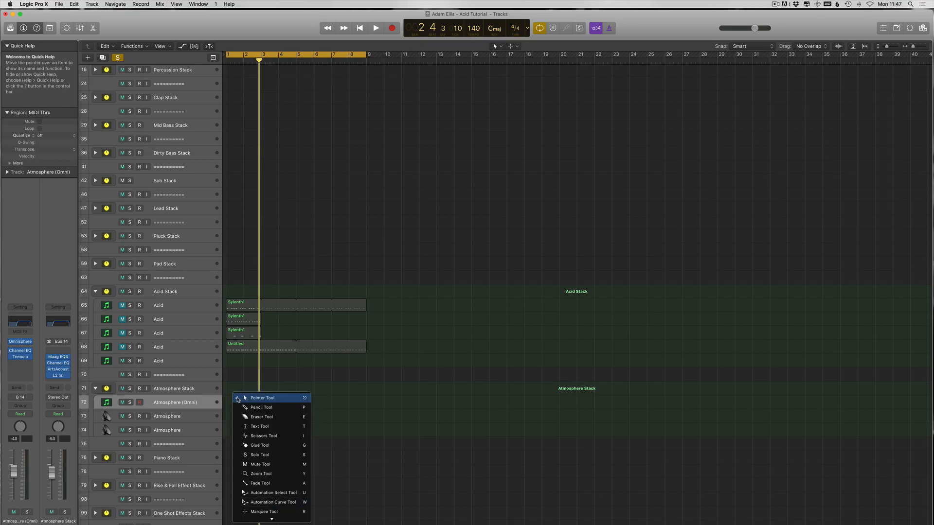
key("Escape")
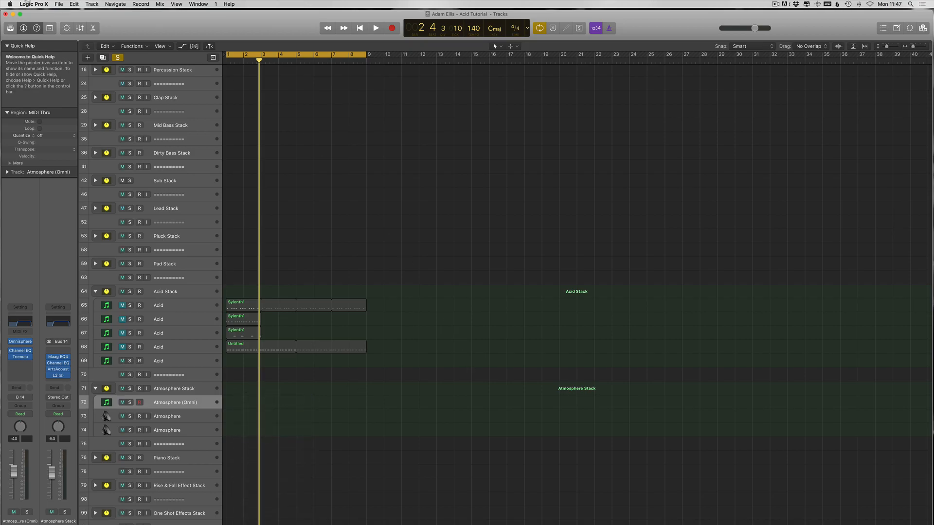
left_click(52, 3)
left_click(53, 3)
left_click(40, 3)
left_click(81, 118)
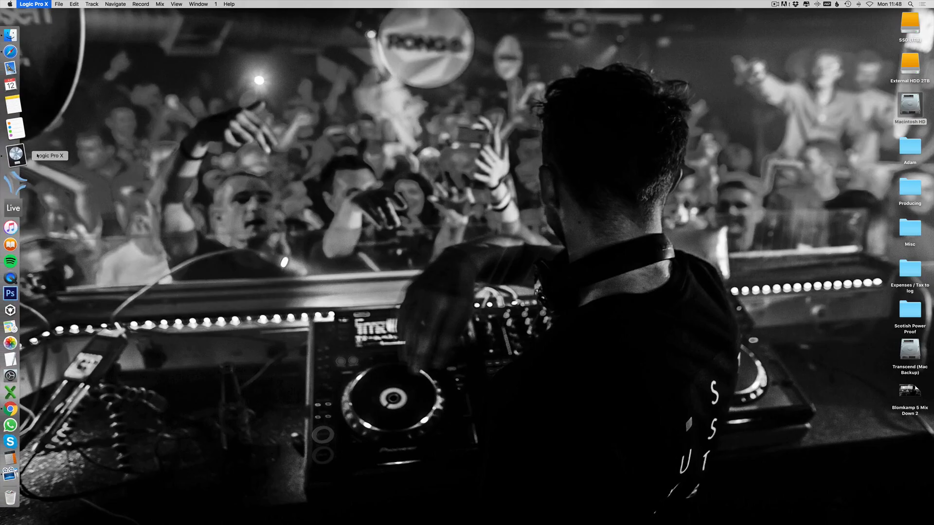
right_click(17, 155)
left_click(112, 113)
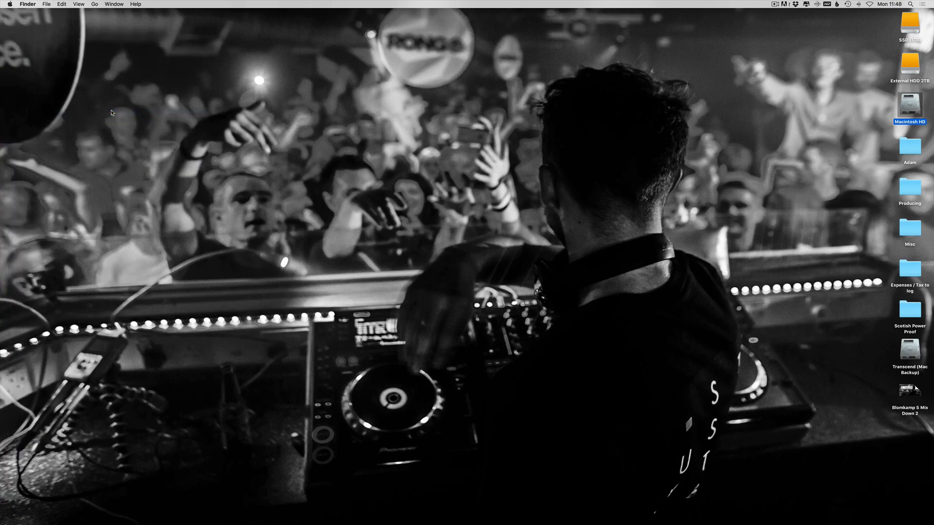
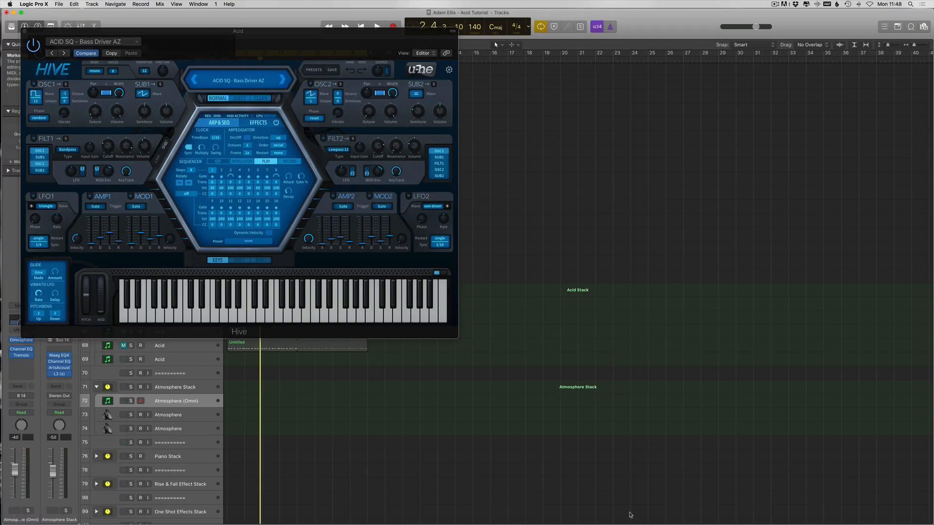
Create an empty MIDI region on the Atmosphere (Omni) track and extend it from bar 1 to bar 9
left_click(235, 403)
key("t")
key("t")
left_click_drag(248, 404, 368, 411)
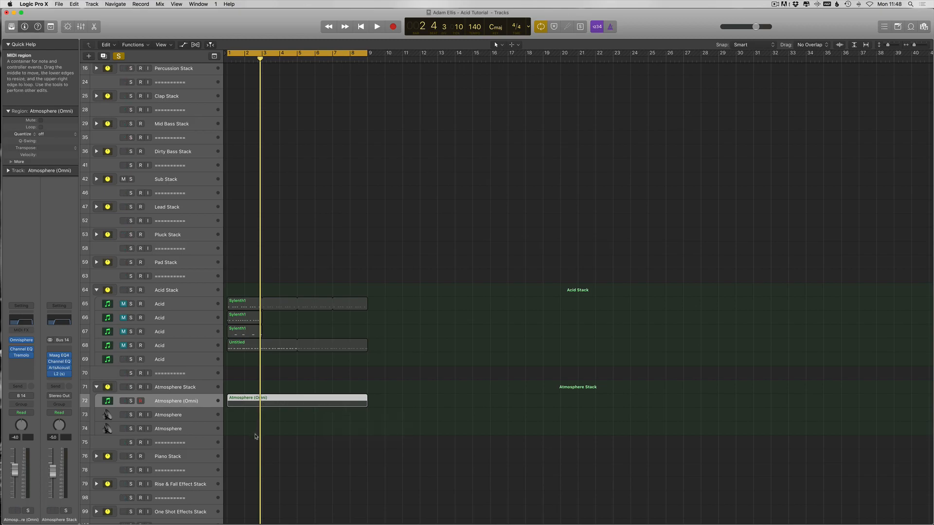
Draw one sustained note across the whole eight-bar Atmosphere (Omni) region in the Piano Roll, and close the editor
key("p")
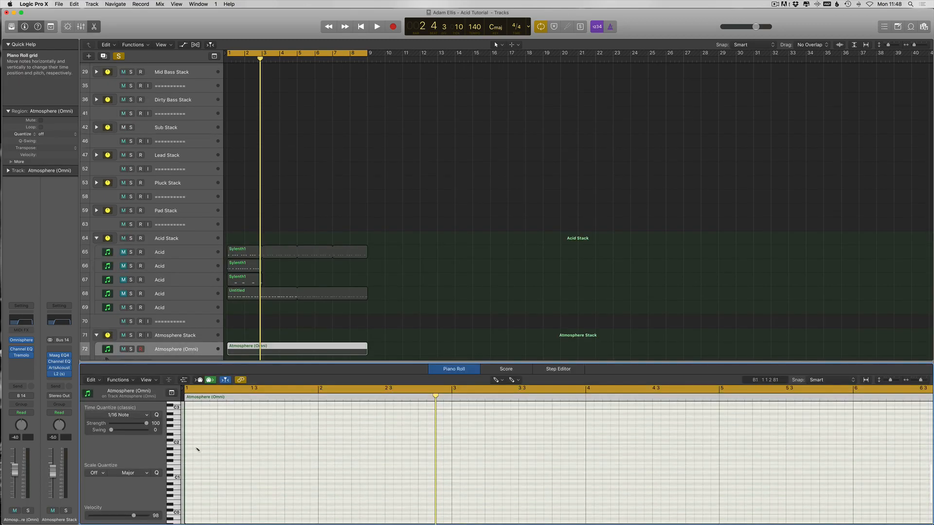
left_click_drag(191, 449, 687, 452)
key("t")
key("t")
key("super+Left")
key("super+Left")
key("super+Left")
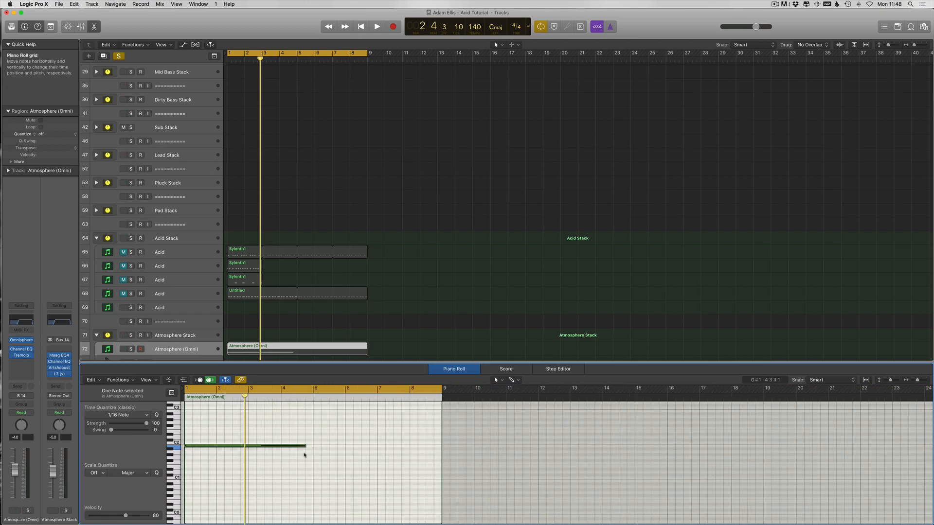
left_click_drag(303, 447, 443, 447)
key("p")
Enlarge the track height, solo the Atmosphere (Omni) track and start playback
key("super+Down")
key("super+Down")
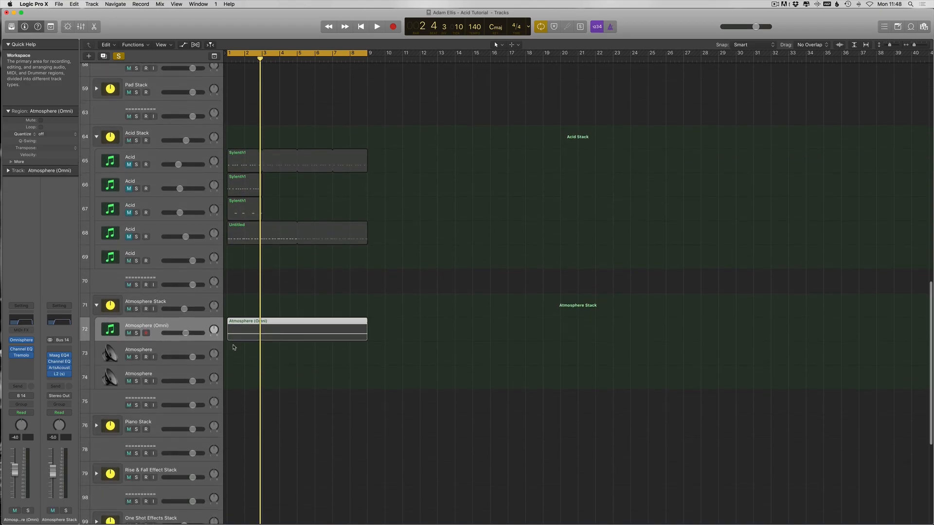
key("super+Up")
key("super+Left")
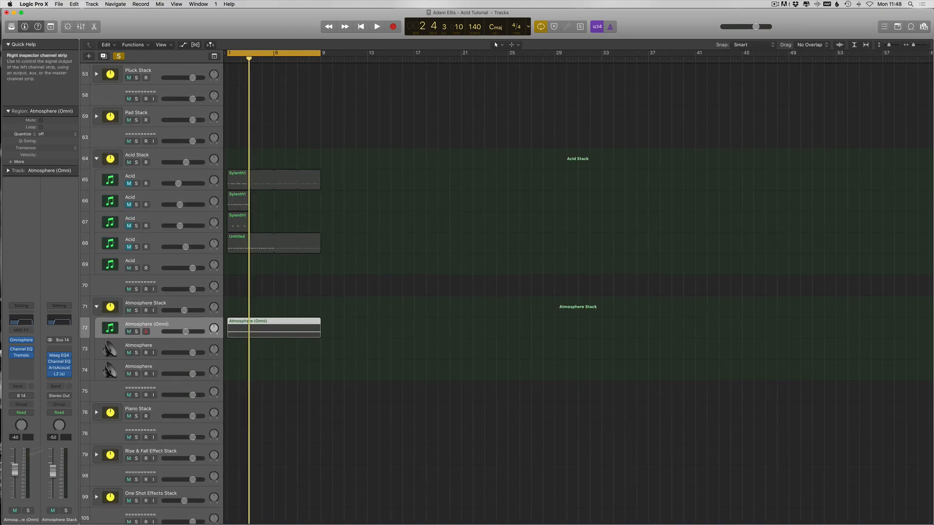
left_click(137, 332)
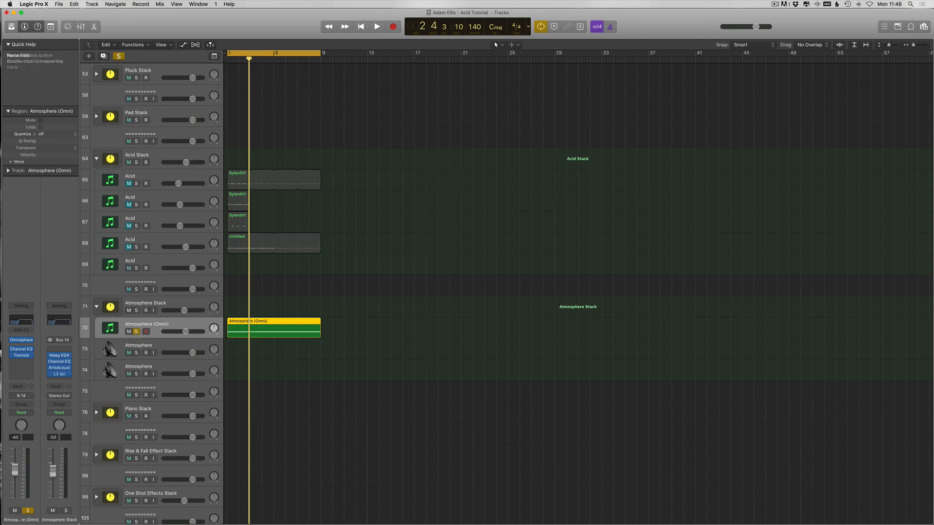
key("space")
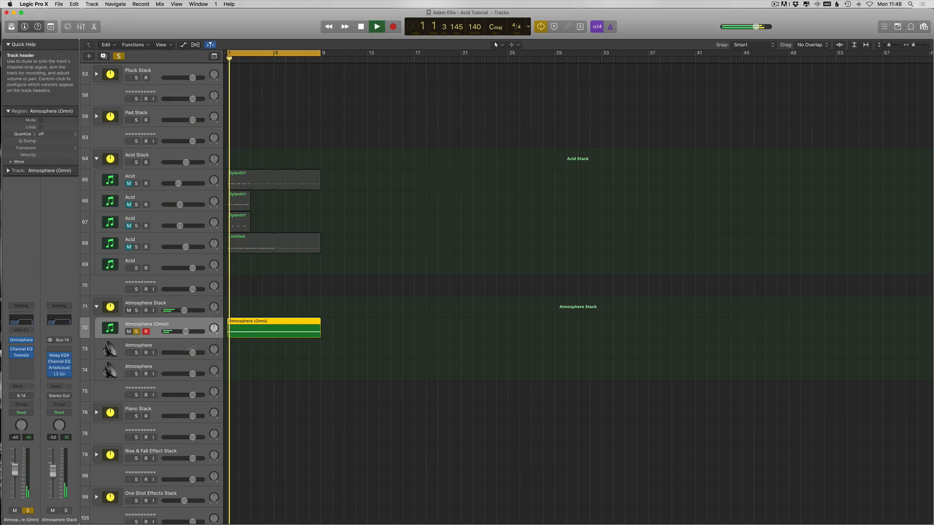
Show the region's note in the Piano Roll, load Omnisphere's Mysterious Metals Celeste patch, and raise the Atmosphere (Omni) track volume slightly
double_click(234, 328)
left_click(31, 340)
key("Escape")
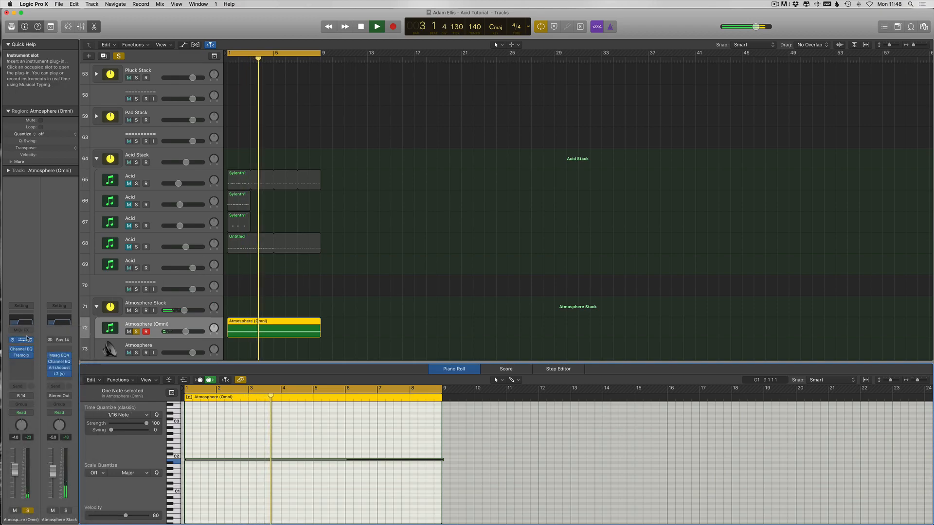
key("v")
scroll(73, 281, "down", 3)
left_click(76, 281)
key("Return")
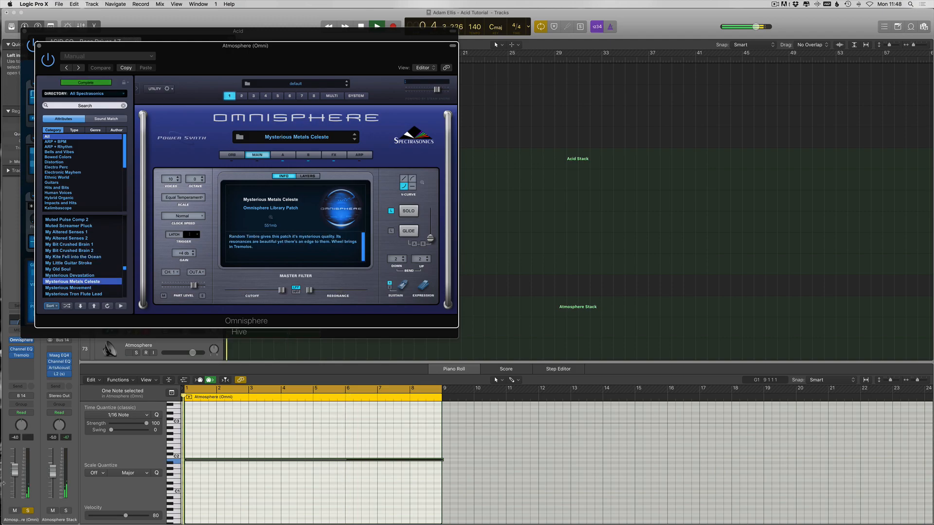
left_click_drag(15, 471, 15, 469)
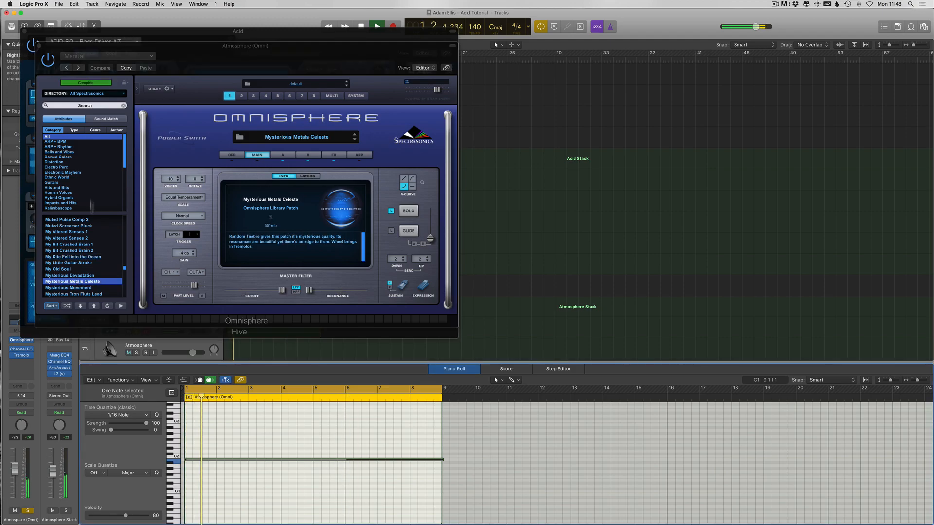
Filter the Omnisphere patches to the ARP + Rhythm category and audition C-3PO's Castanets and Cascading Data
left_click(66, 146)
left_click(84, 270)
key("space")
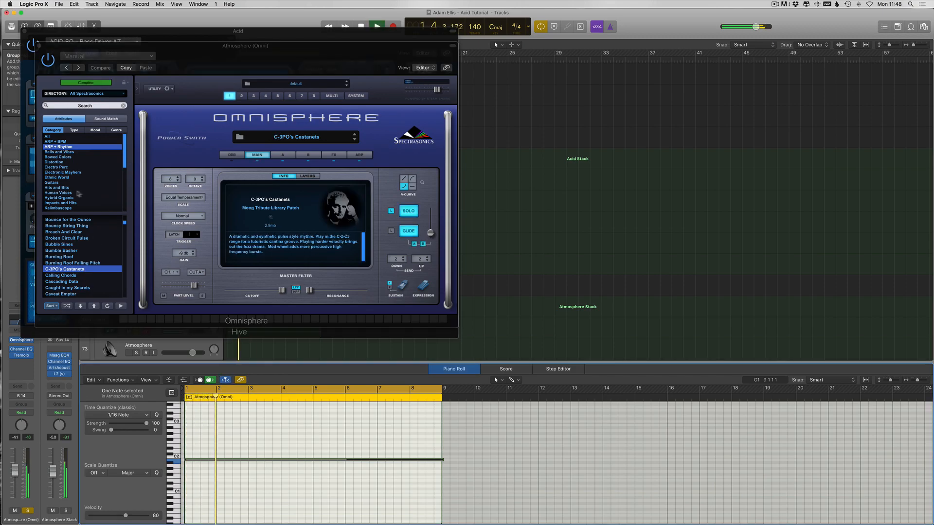
left_click(70, 281)
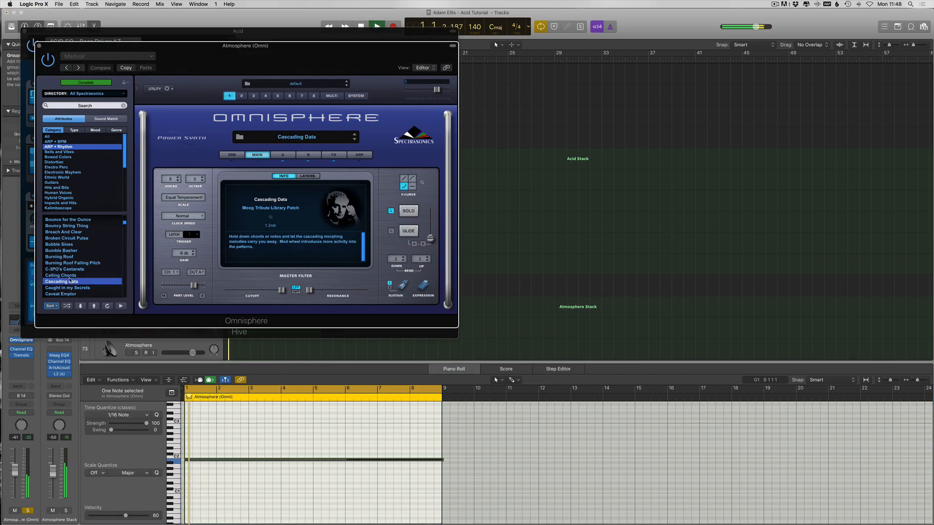
Audition the ARP + Rhythm patches in sequence from Caught in my Secrets through Chord Tracer
left_click(81, 307)
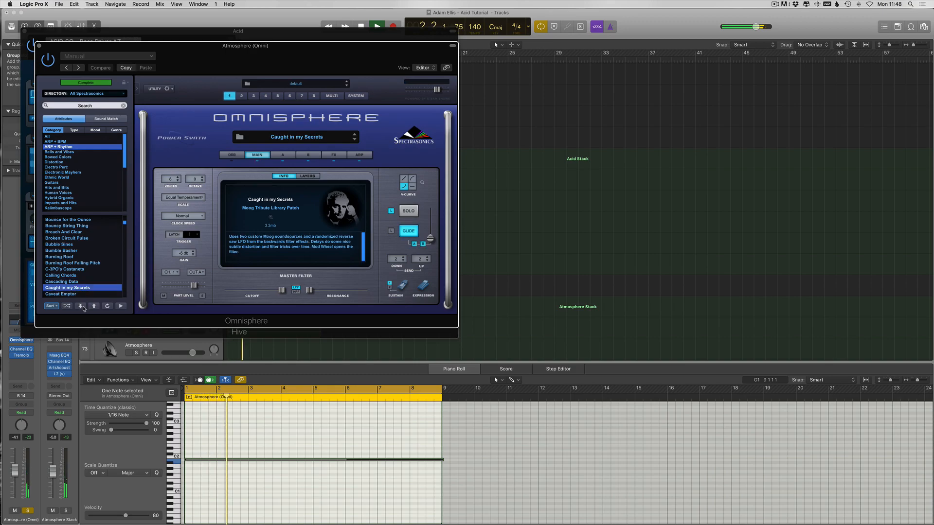
left_click(82, 307)
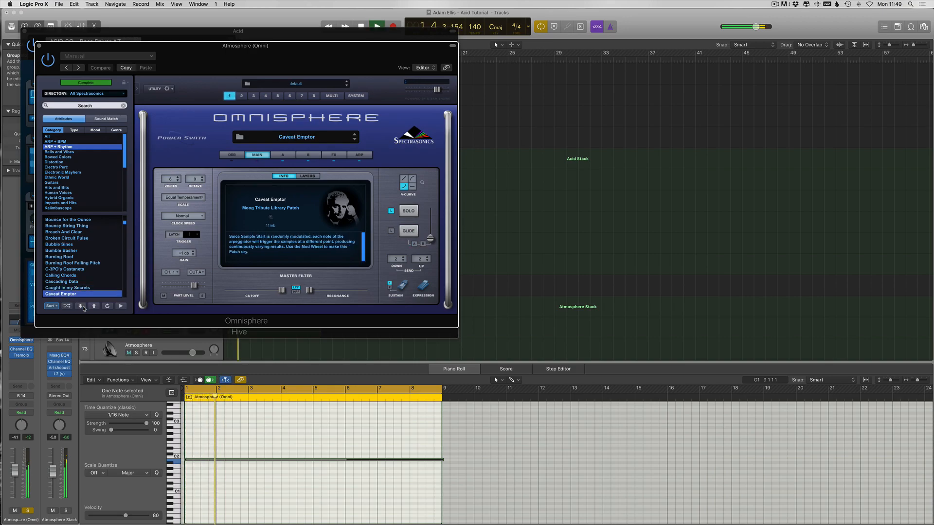
left_click(81, 307)
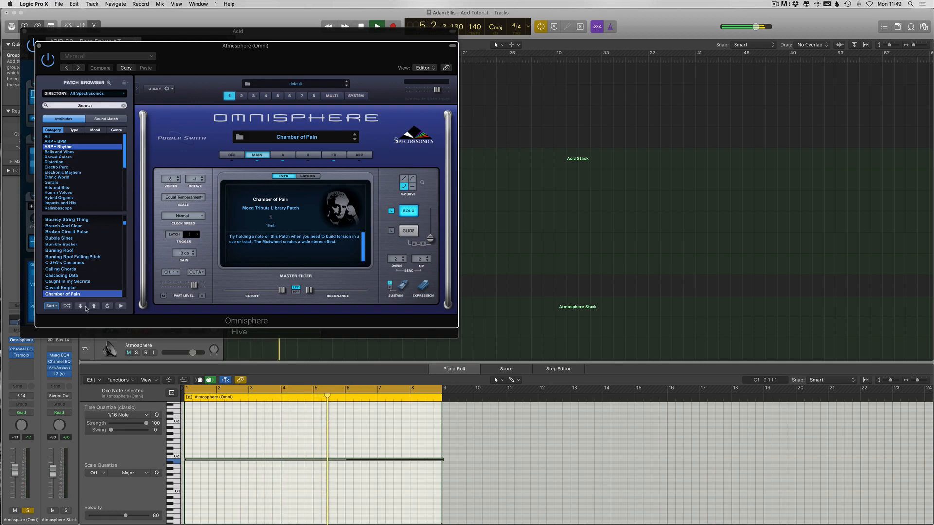
left_click(81, 306)
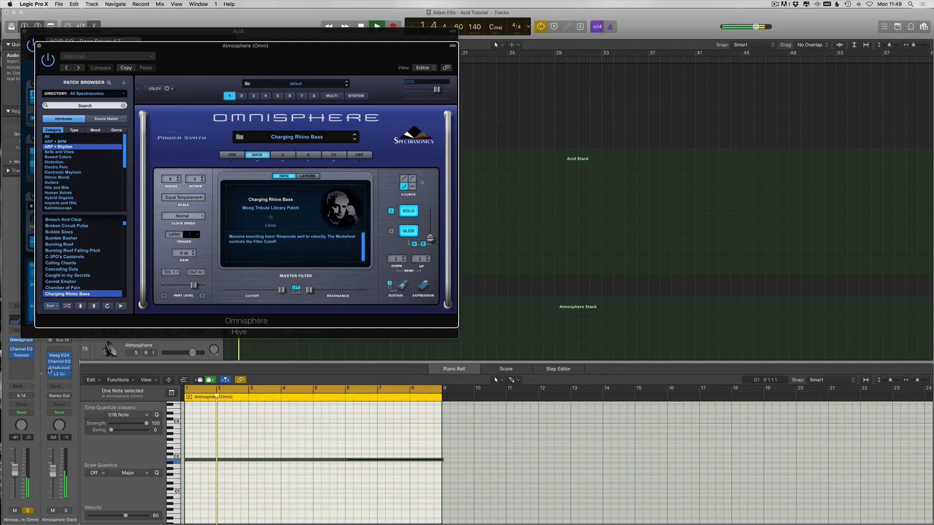
left_click(80, 306)
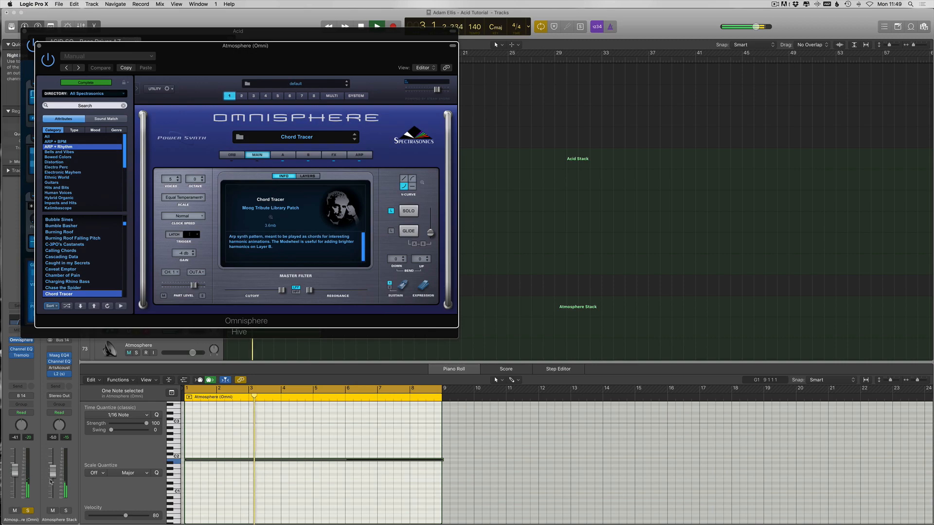
Raise the Atmosphere (Omni) track volume and transpose its sustained note up one octave in the Piano Roll
left_click_drag(14, 467, 14, 462)
key("space")
key("space")
left_click(235, 457)
left_click_drag(234, 457, 234, 424)
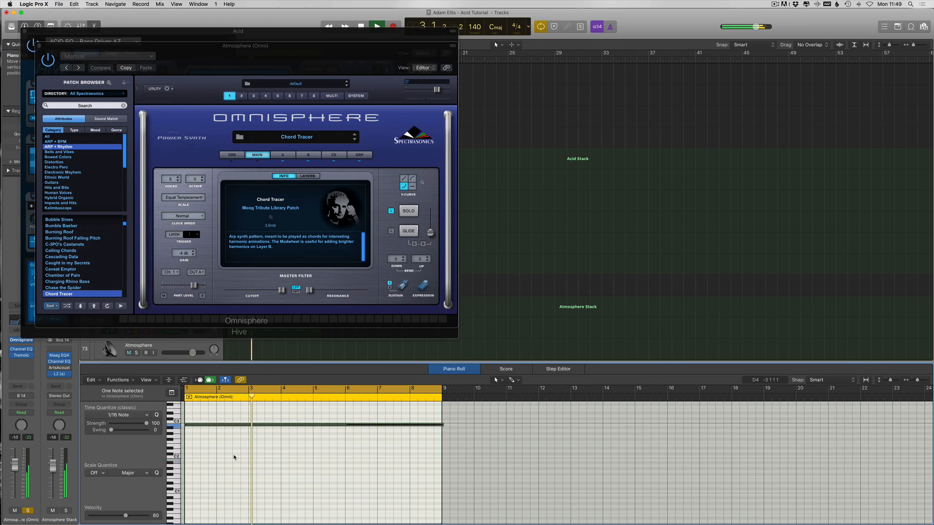
Audition the Churning Analog, Circuit Sculpture and Club Clockwork patches with the transposed note, and deselect the note
left_click(79, 307)
key("space")
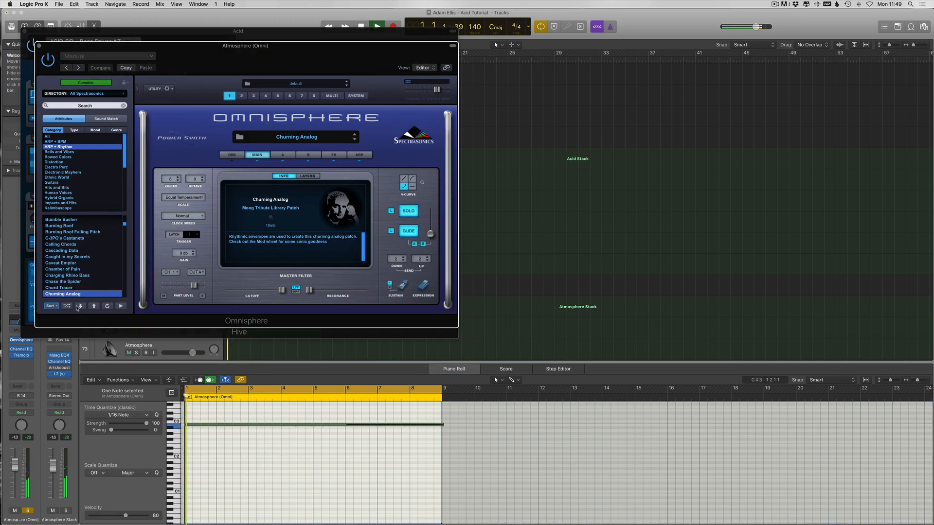
key("space")
key("space")
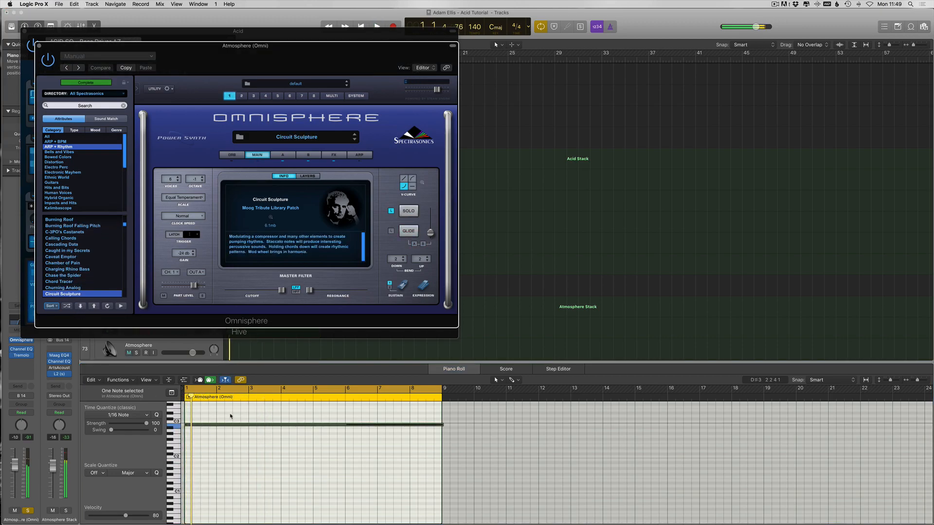
left_click(230, 416)
scroll(91, 258, "down", 2)
left_click(68, 287)
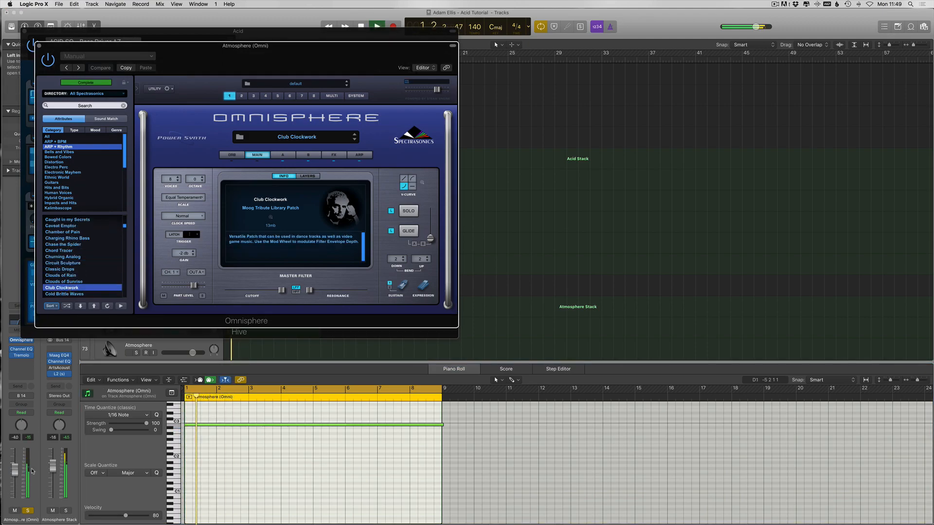
Set the Atmosphere (Omni) volume to -3.0 dB, audition Cold Brittle Waves and Constant Anxiety, and load Constant Distress
left_click_drag(15, 470, 16, 469)
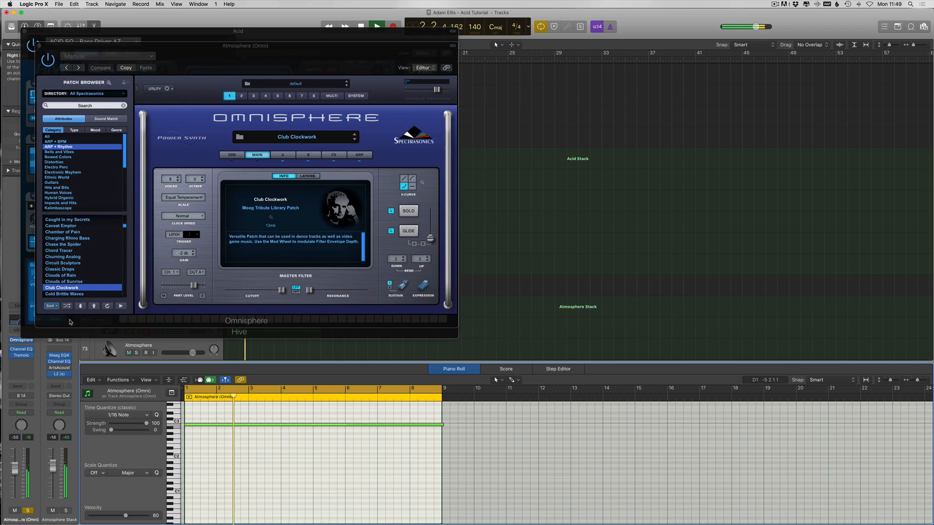
left_click(67, 294)
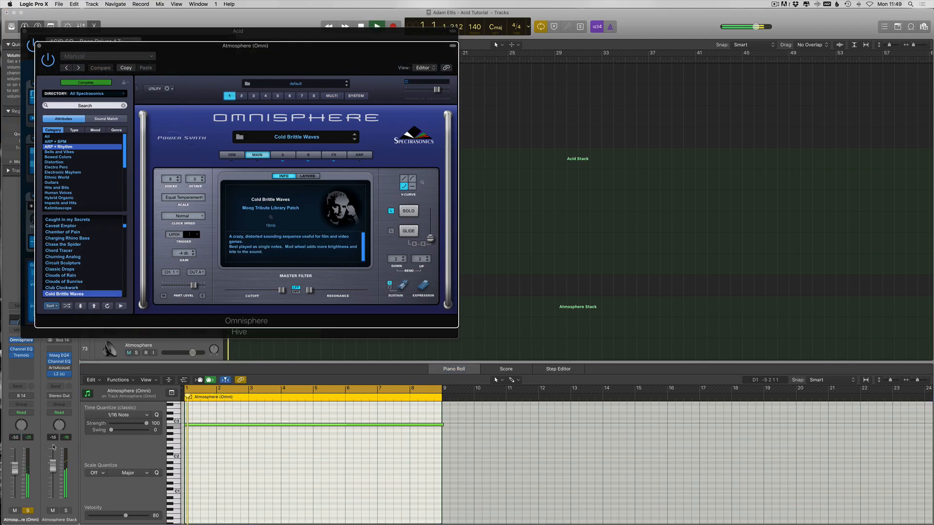
scroll(66, 287, "down", 2)
left_click(73, 275)
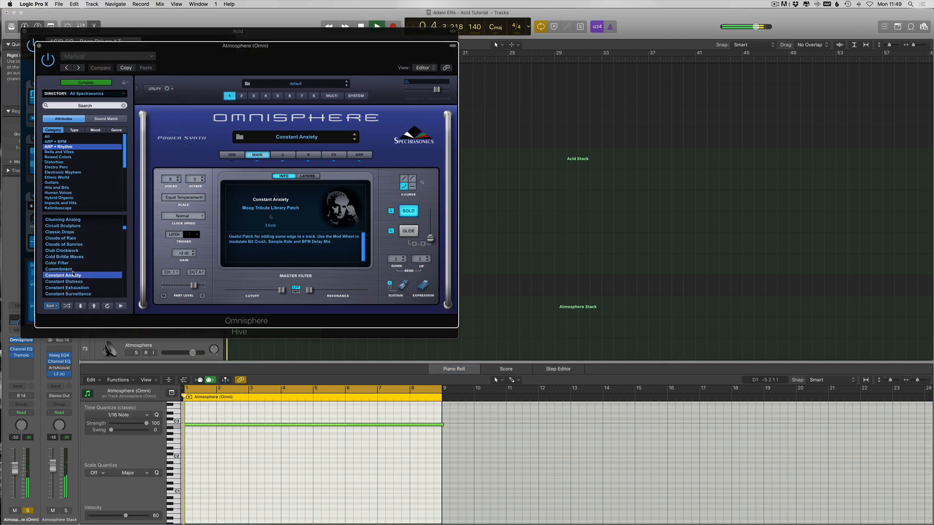
left_click(81, 306)
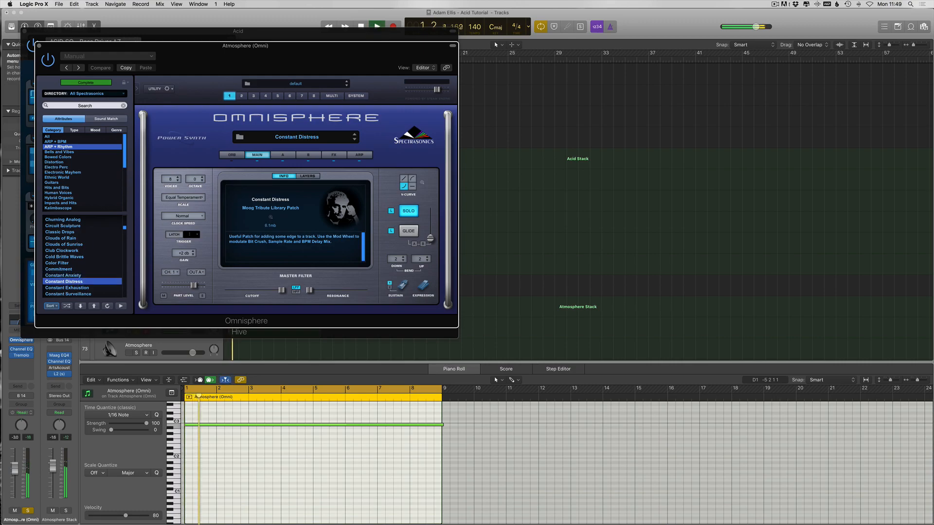
Hide the plug-in windows, switch the Atmosphere (Omni) track's solo off and back on to compare, and show the windows again
key("v")
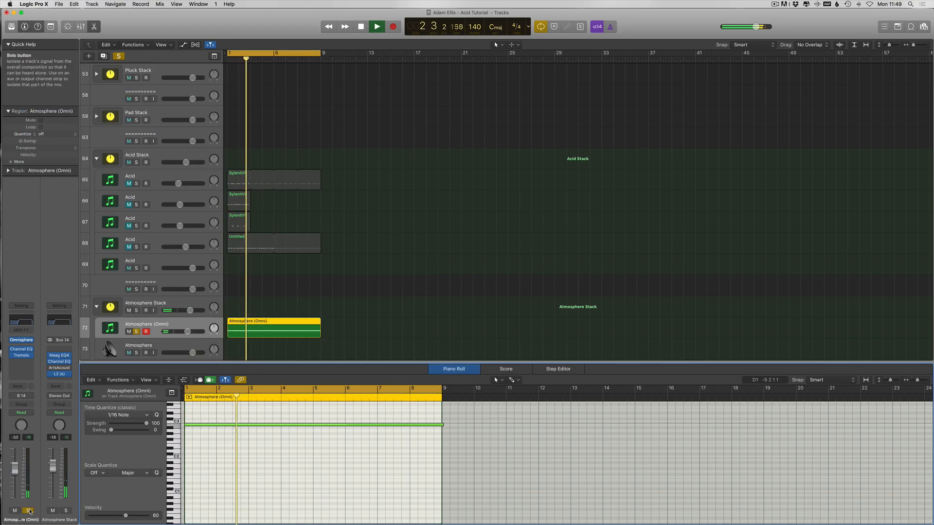
left_click(136, 331)
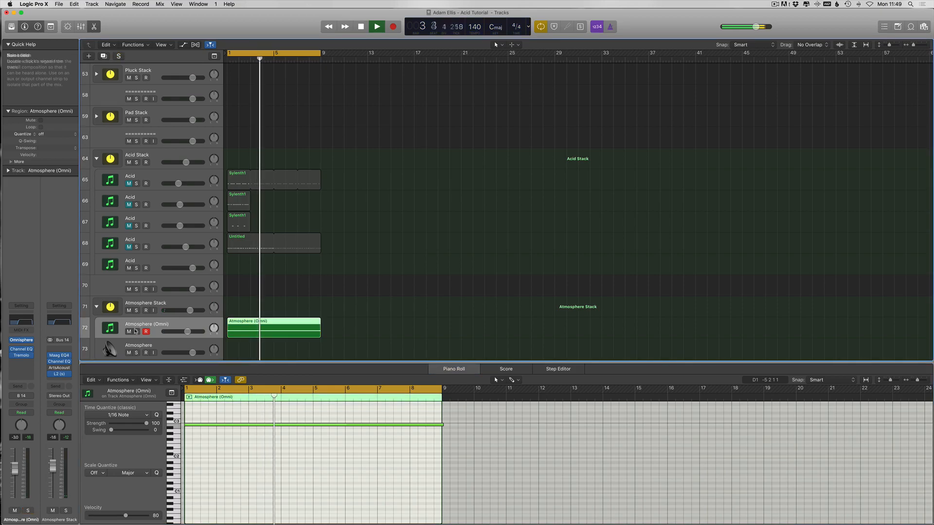
left_click(136, 331)
key("v")
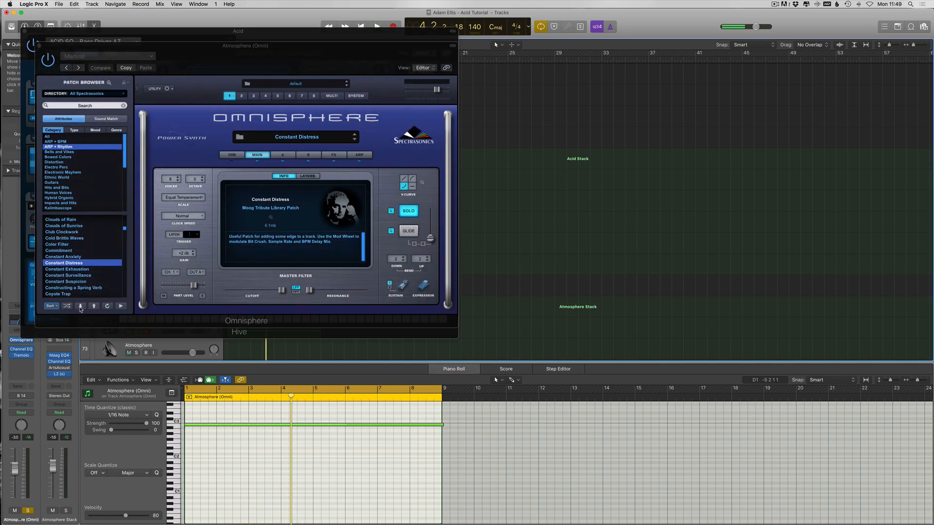
Audition the Omnisphere patches from Constant Exhaustion through Constant Suspicion
left_click(81, 307)
left_click(81, 306)
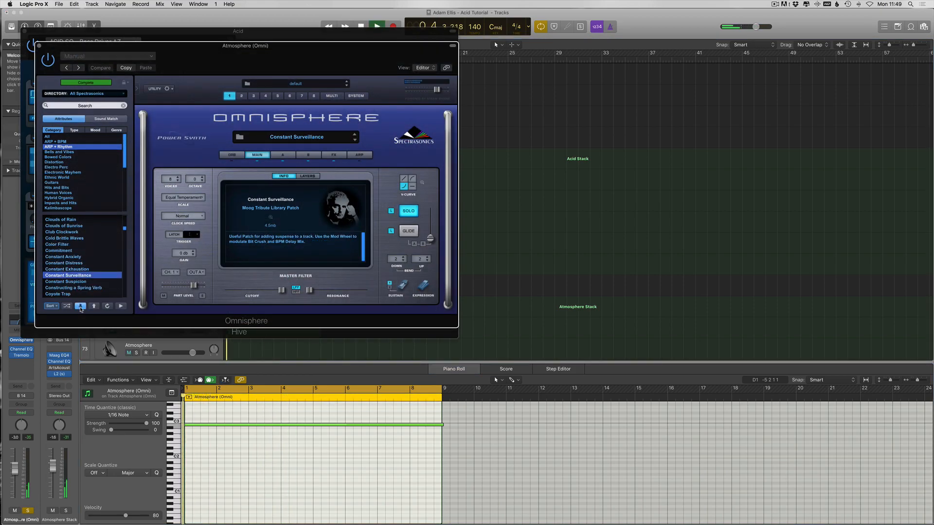
left_click(81, 307)
Select the sustained note in the Atmosphere (Omni) region and raise its velocity to 127 with the Velocity tool
left_click(290, 458)
key("super+a")
key("Escape")
key("Escape")
key("Escape")
key("v")
key("v")
left_click_drag(275, 428, 275, 374)
key("Return")
key("v")
Browse further through the ARP + Rhythm patches to Diskdusk and audition it from the start of the cycle
left_click(93, 306)
key("space")
key("space")
left_click(82, 307)
scroll(82, 271, "down", 5)
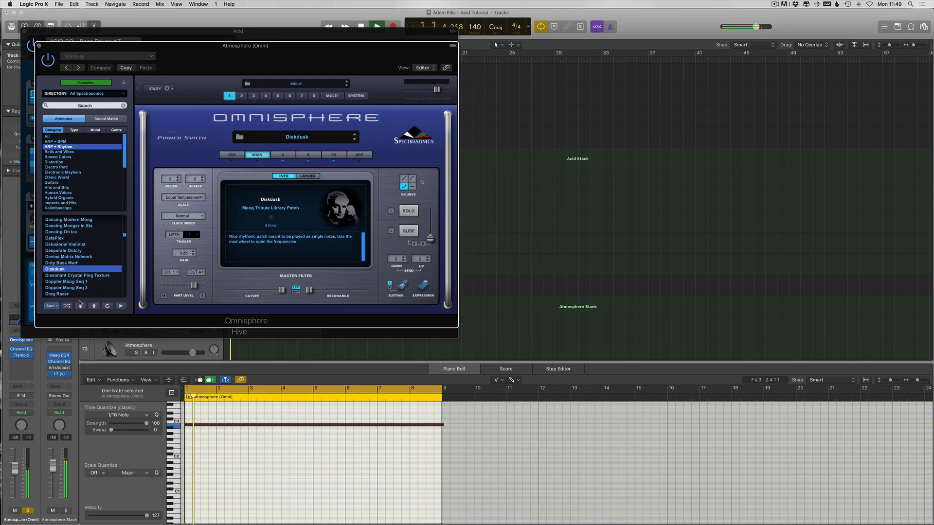
key("Return")
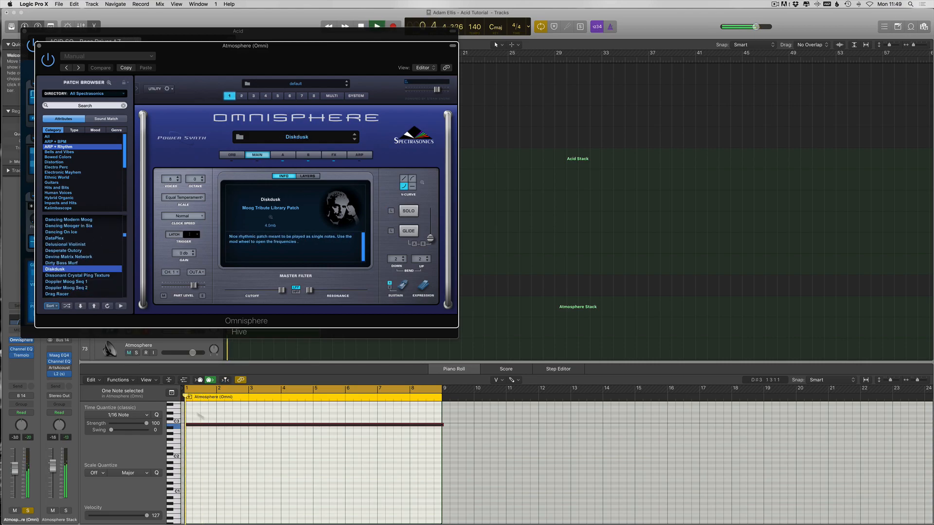
Audition the Dissonant Crystal Ping Texture, Doppler Moog Seq 1 and Doppler Moog Seq 2 patches
left_click(82, 307)
key("space")
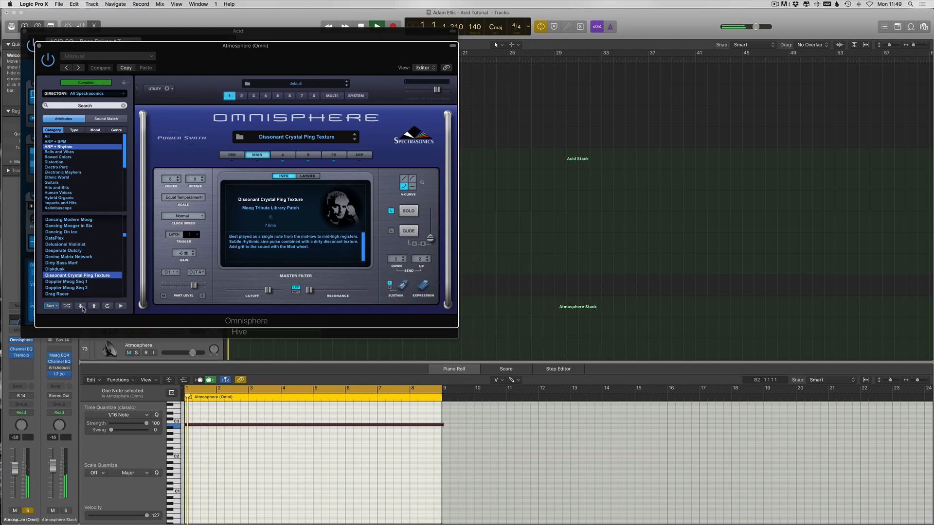
left_click(81, 307)
left_click(81, 307)
key("space")
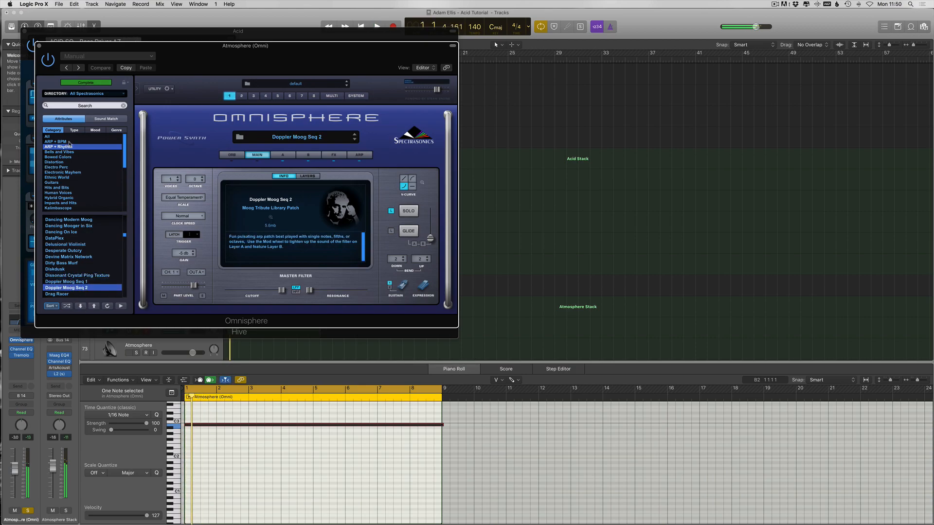
Filter the patch browser to the ARP + BPM category, audition The Pursuit and hide the plug-in windows
left_click(69, 142)
key("space")
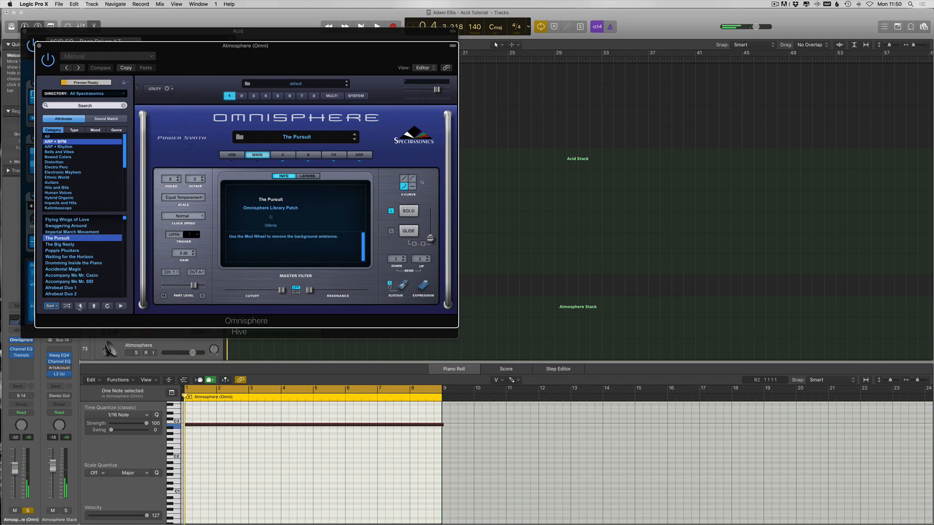
key("v")
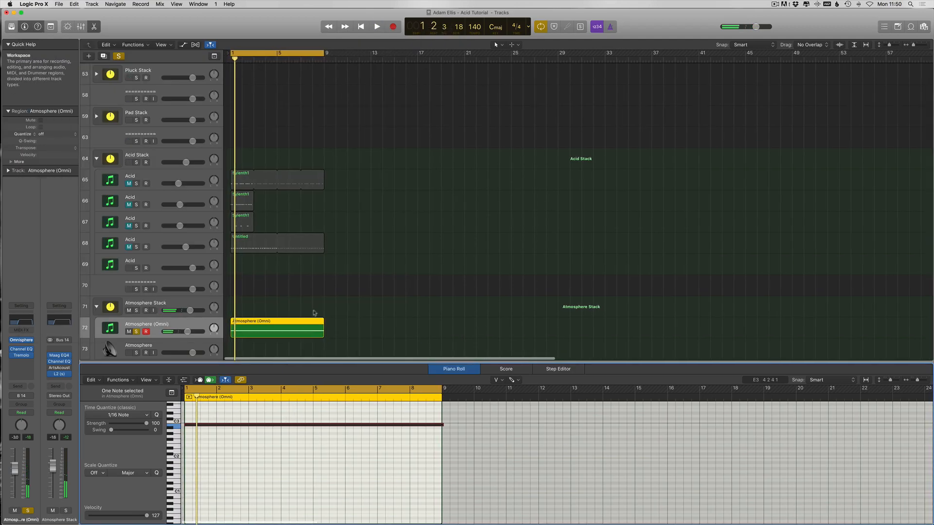
Move the four acid regions and the Atmosphere (Omni) region to start at bar 9, and shift the cycle range to bars 9–17
left_click_drag(289, 140, 218, 349)
key("t")
key("t")
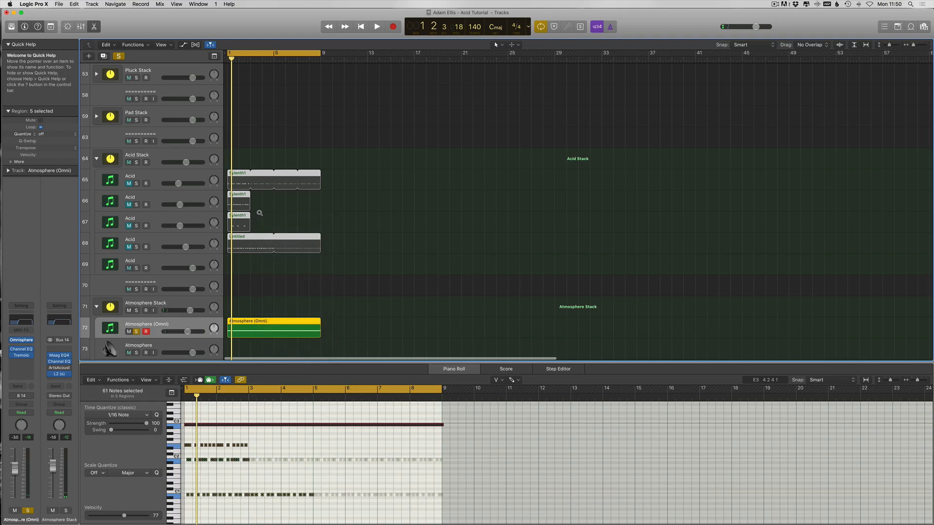
scroll(258, 213, "down", 4)
left_click_drag(244, 189, 332, 197)
scroll(330, 146, "up", 10)
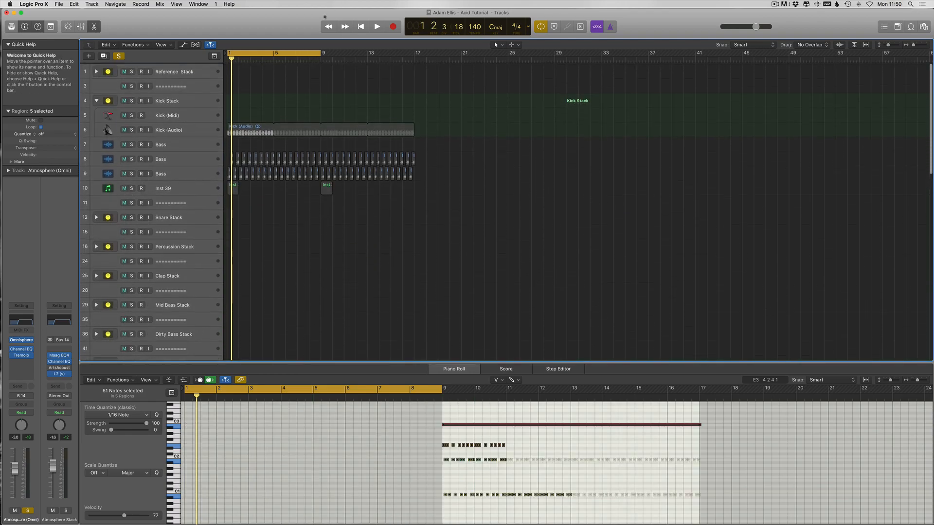
left_click_drag(293, 54, 388, 54)
Extend the Atmosphere (Omni) region's start back to bar 8, select its sustained note and play the cycle
scroll(340, 195, "down", 10)
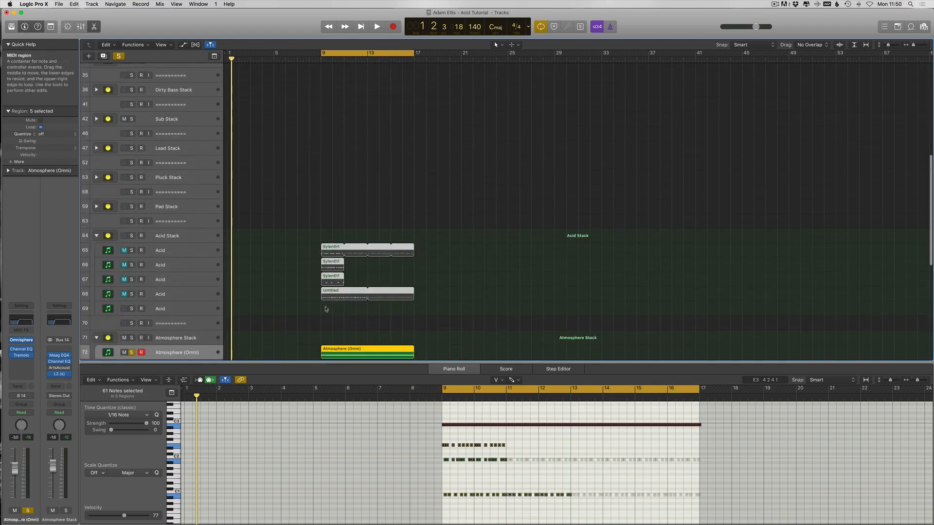
left_click(320, 329)
left_click_drag(322, 355, 310, 355)
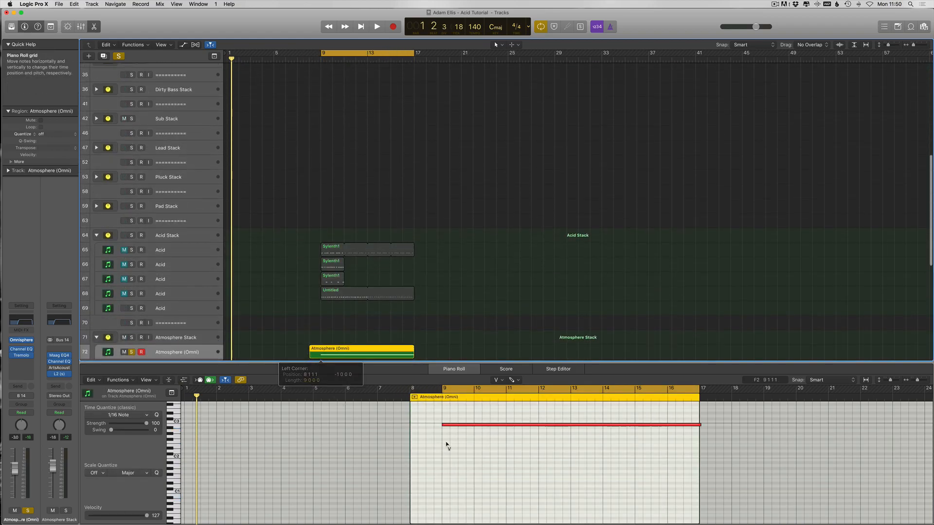
left_click(444, 426)
key("t")
key("t")
scroll(392, 337, "down", 3)
key("space")
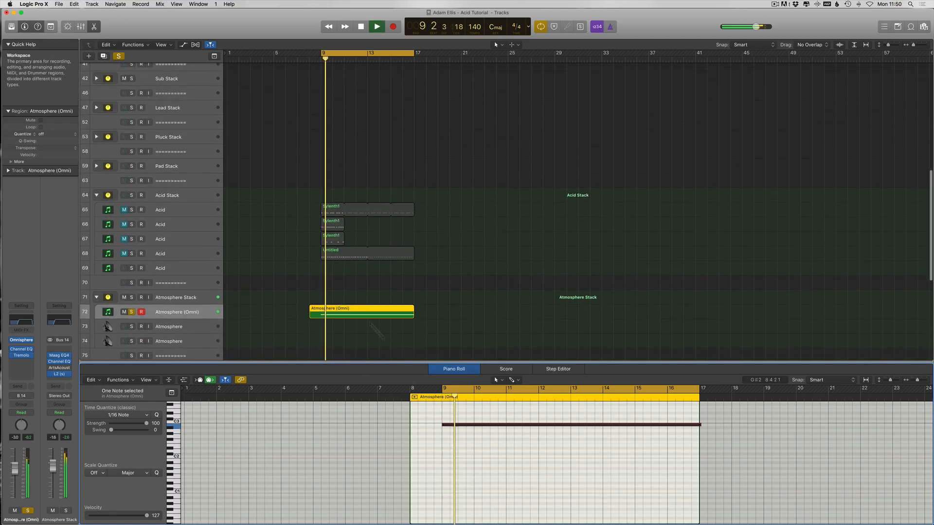
Show the plug-in windows, load The Big Nasty patch and lower the Atmosphere (Omni) volume to -6.4 dB
key("v")
left_click(80, 306)
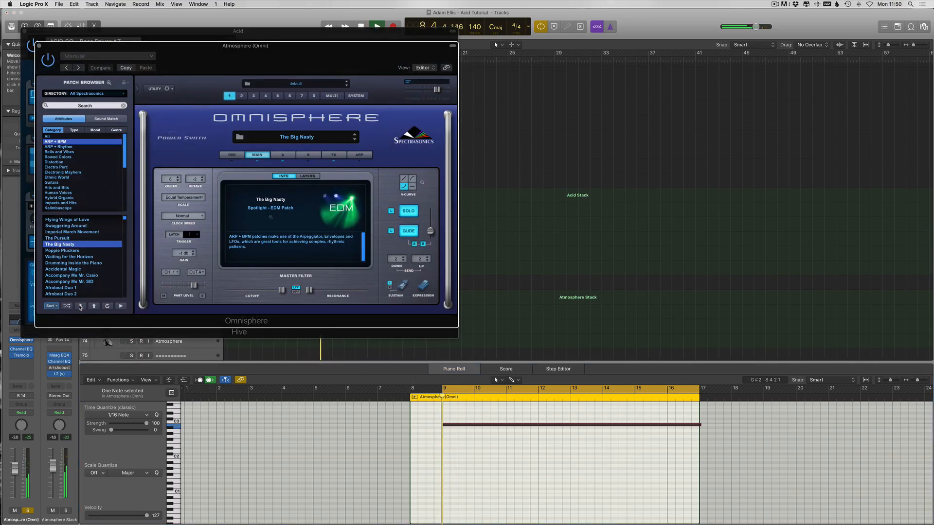
left_click_drag(15, 468, 15, 474)
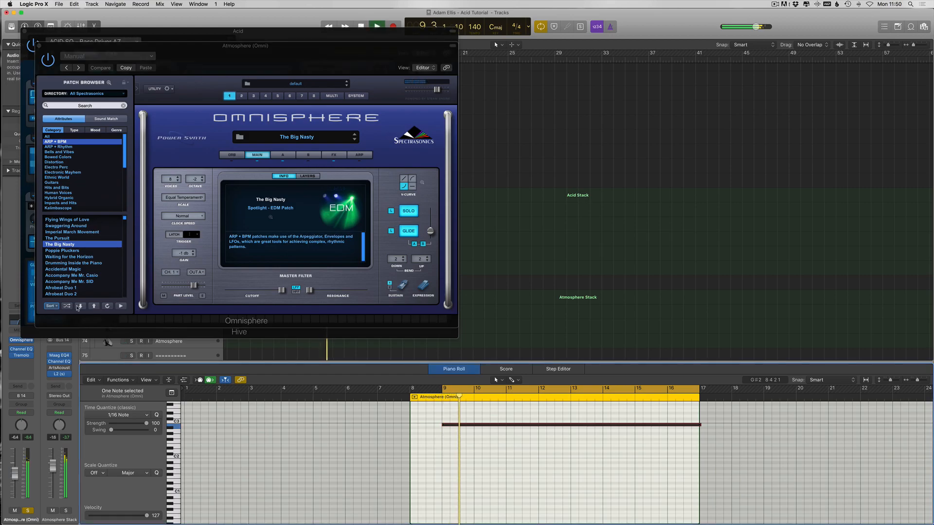
Audition the ARP + BPM patches from Poppie Pluckers through Accompany Me Mr. SID over the looping note
left_click(81, 306)
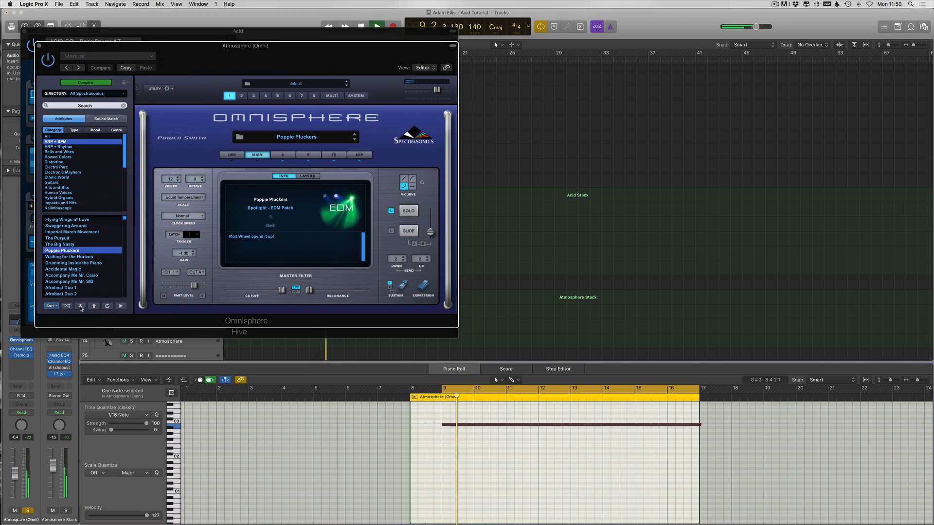
left_click(80, 306)
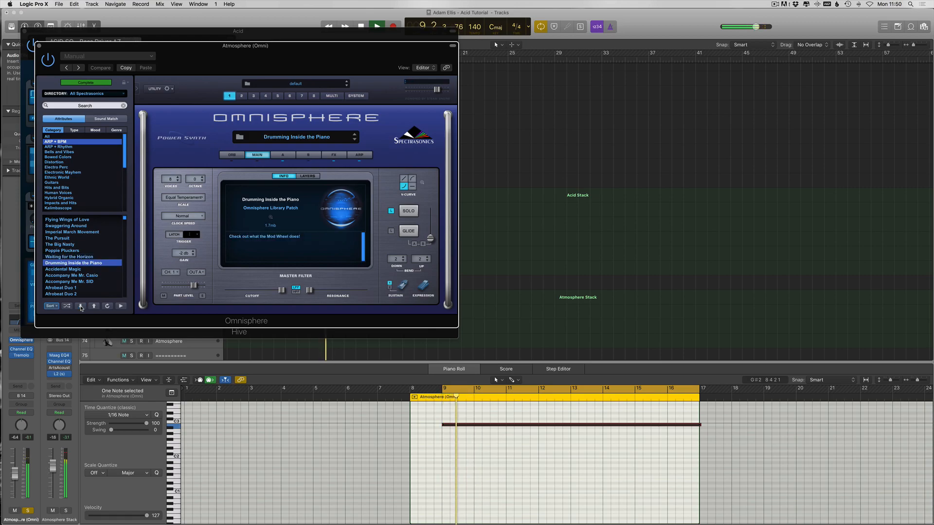
left_click(81, 306)
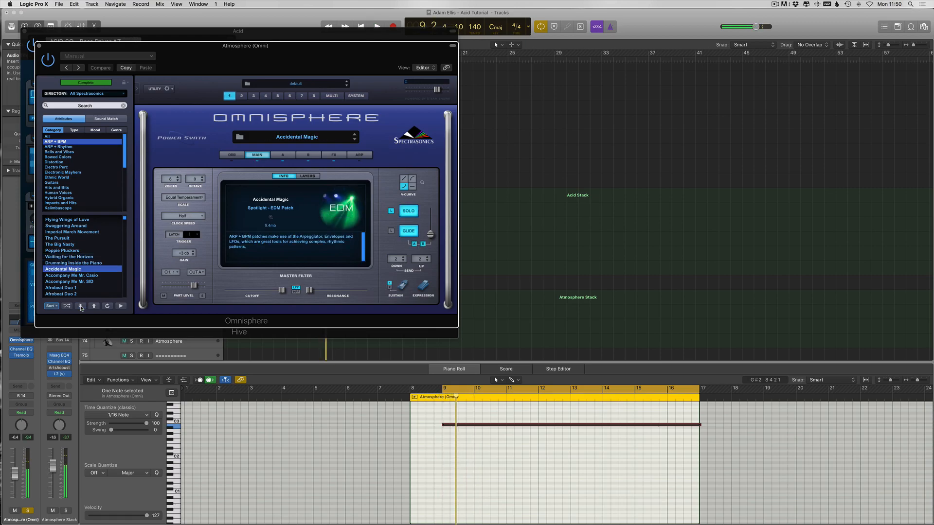
left_click(81, 306)
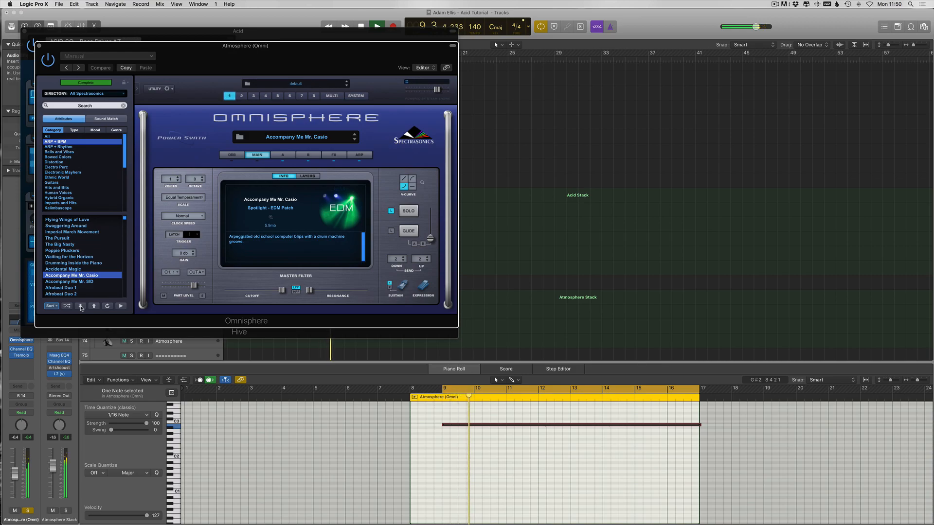
left_click(81, 307)
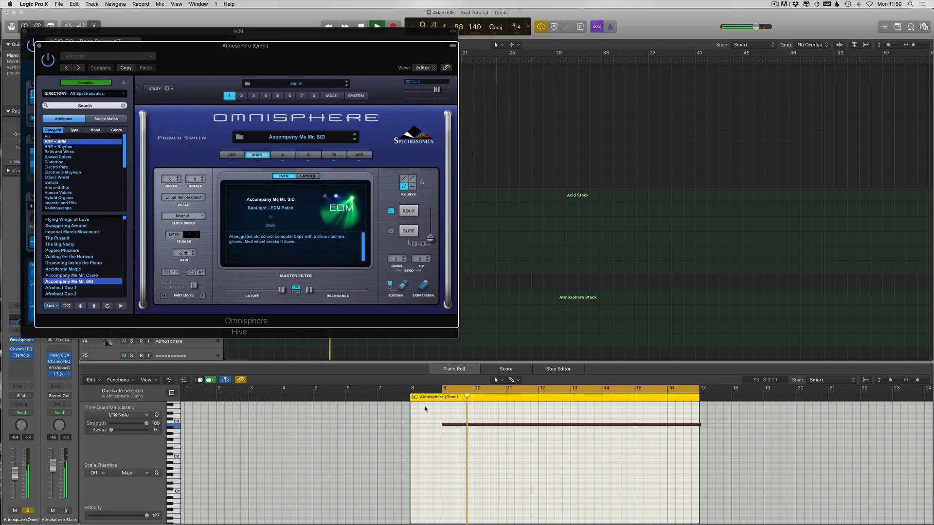
Transpose the sustained note down one octave and audition the Afrobeat Duo 1 patch
left_click(445, 434)
key("alt+shift+Down")
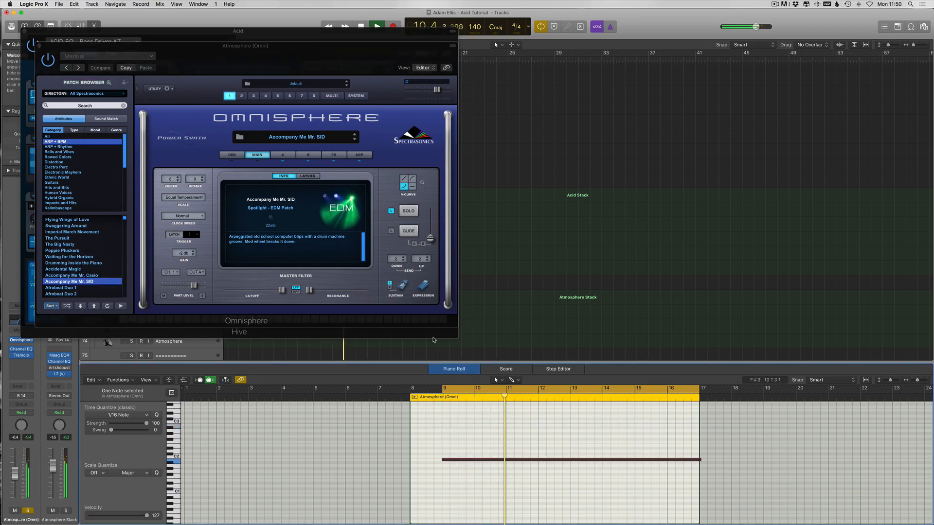
left_click(81, 307)
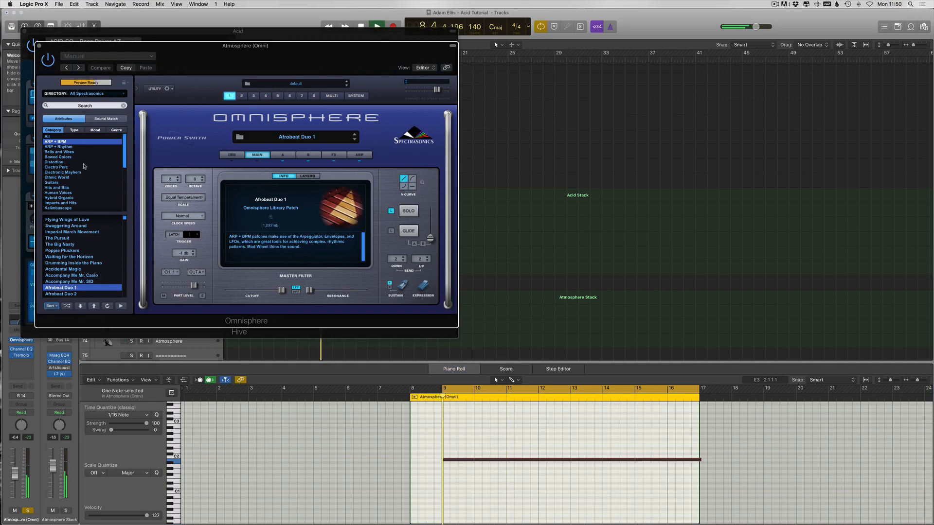
Stop playback, filter the patch browser to ARP + Rhythm, and audition the Prototype X Bass patch
key("space")
left_click(69, 147)
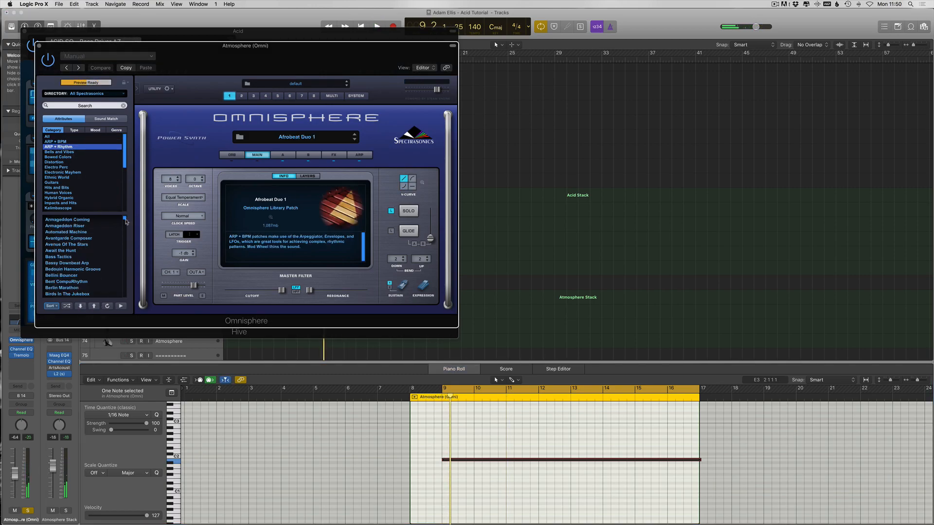
left_click_drag(125, 229, 126, 268)
left_click(97, 263)
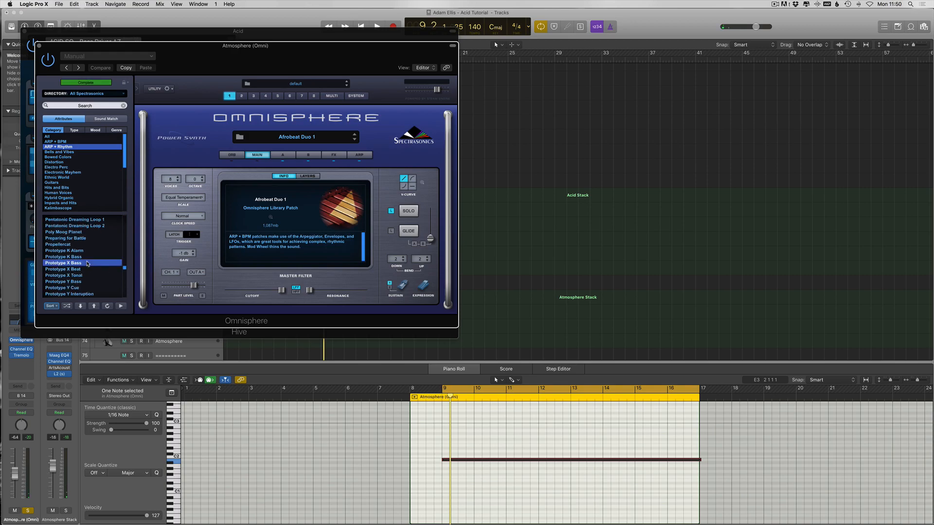
key("space")
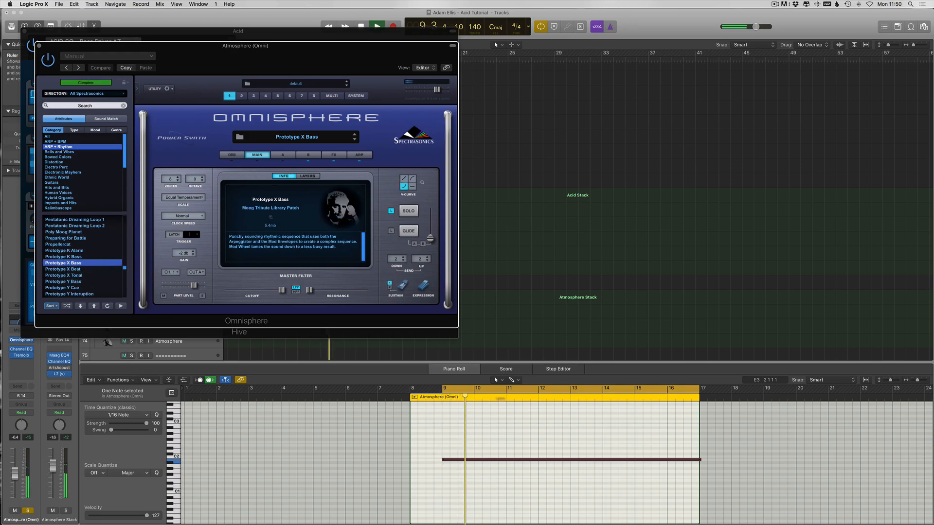
Undo the extra note added in the Piano Roll, transpose the sustained note up one octave and restart playback
left_click(503, 411, "super")
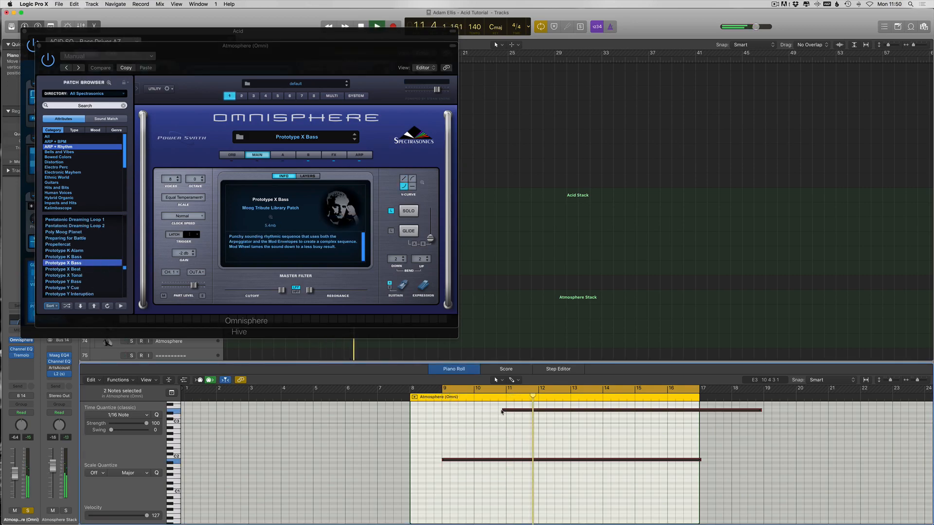
key("super+z")
key("alt+shift+Up")
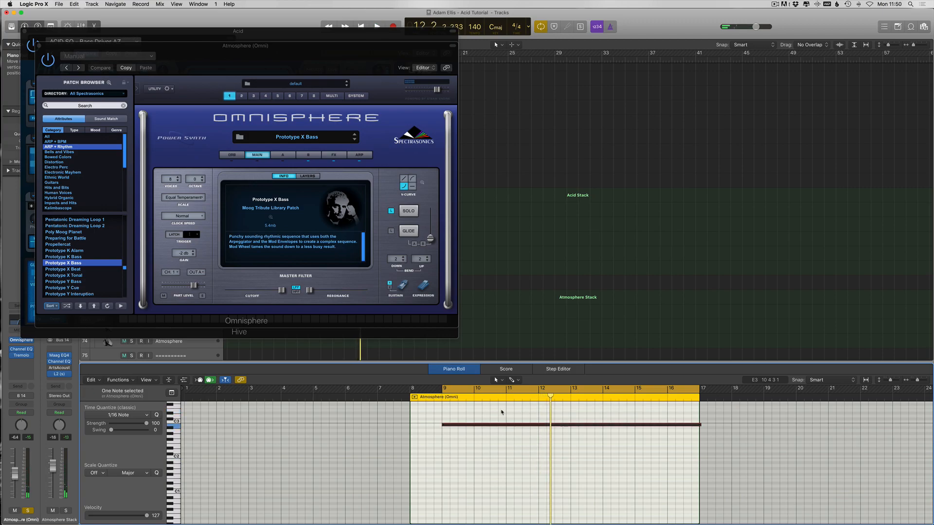
key("space")
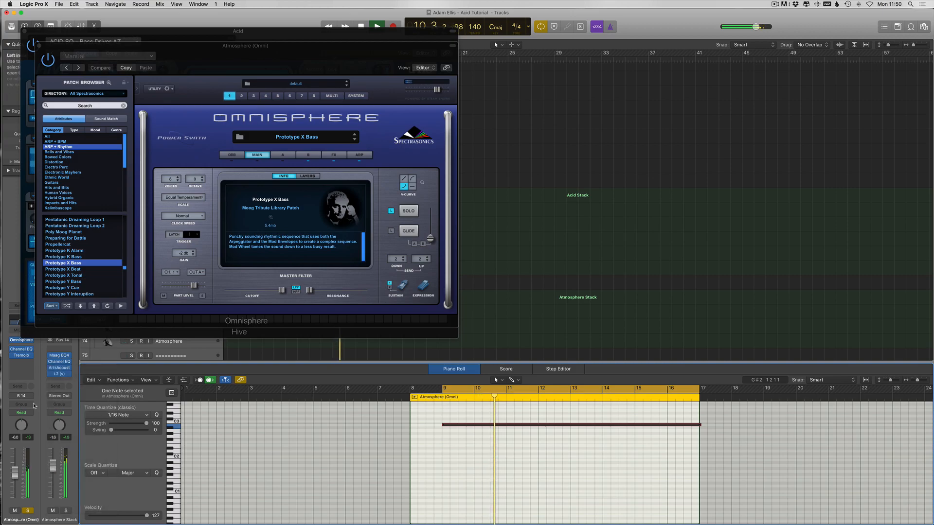
Open the Atmosphere Stack's reverb, and lower the high cut on the Atmosphere (Omni) Channel EQ to about 2050 Hz
left_click(61, 368)
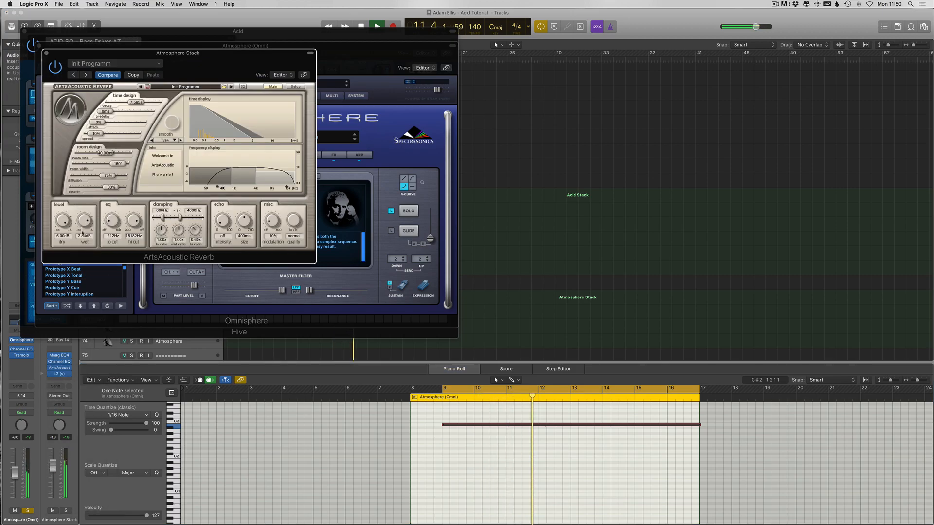
left_click(19, 350)
left_click_drag(337, 199, 296, 198)
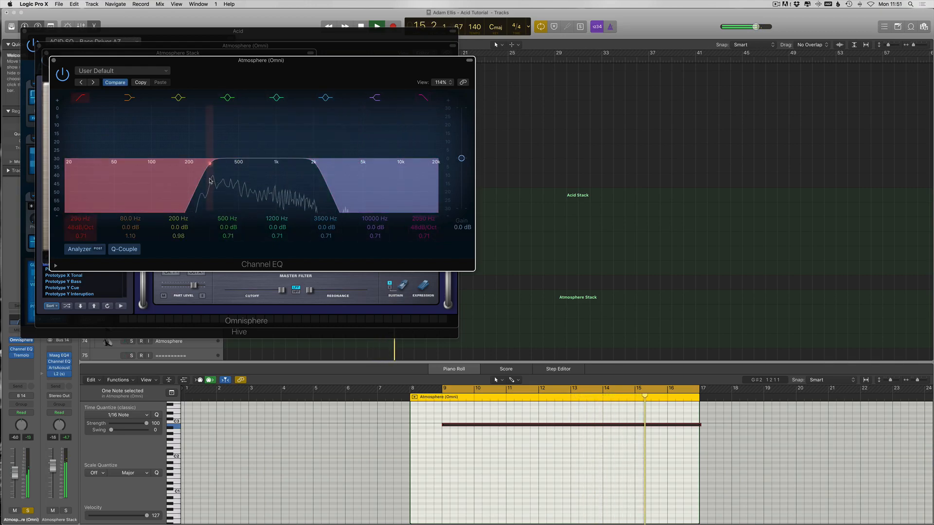
Hide the plug-in windows and solo the Bass tracks 8 and 9 alongside the Atmosphere (Omni) track
key("v")
scroll(115, 160, "up", 15)
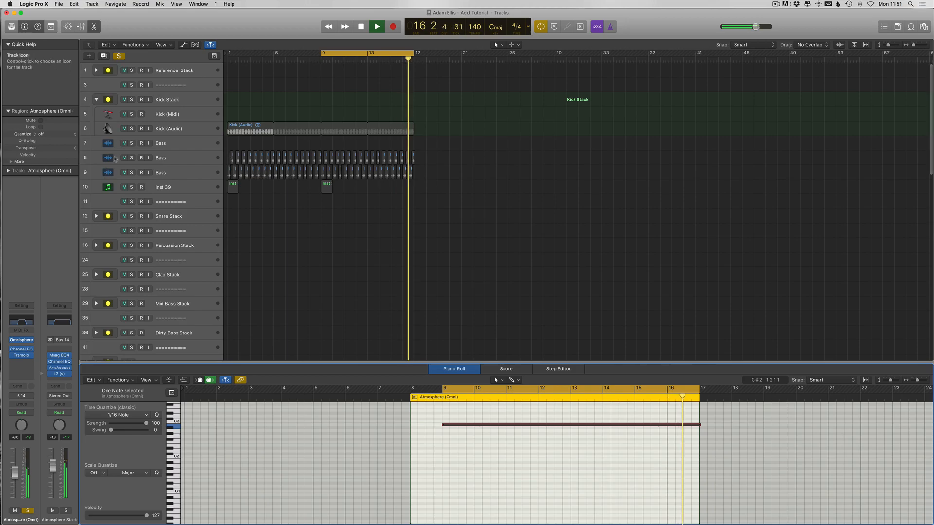
left_click(161, 158)
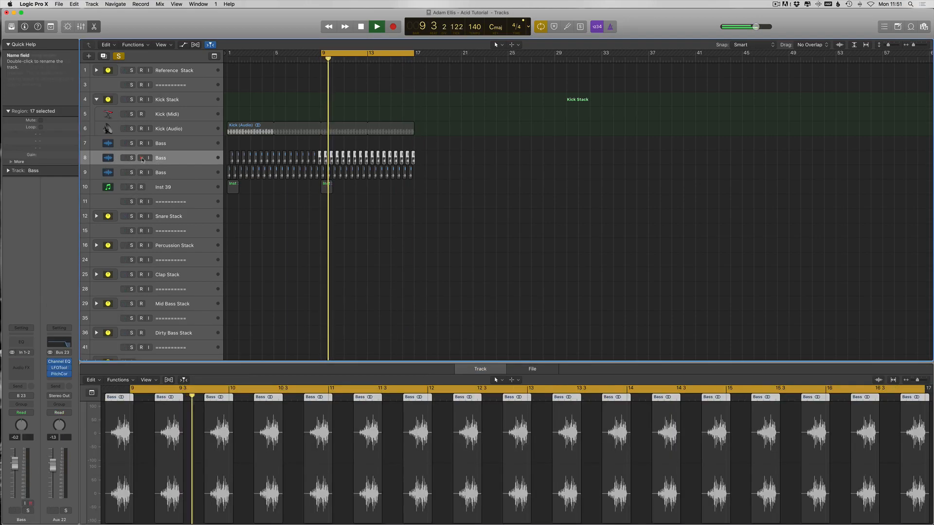
left_click(131, 159)
left_click(132, 173)
key("p")
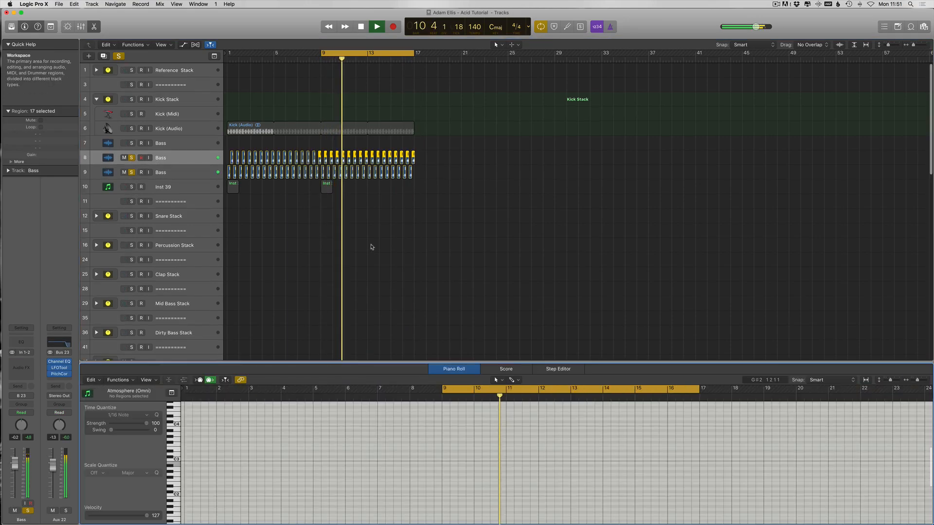
Select the Atmosphere (Omni) region, show Omnisphere, and audition Prototype X Beat and Prototype X Tonal with the bass
scroll(373, 247, "down", 15)
left_click(361, 323)
key("space")
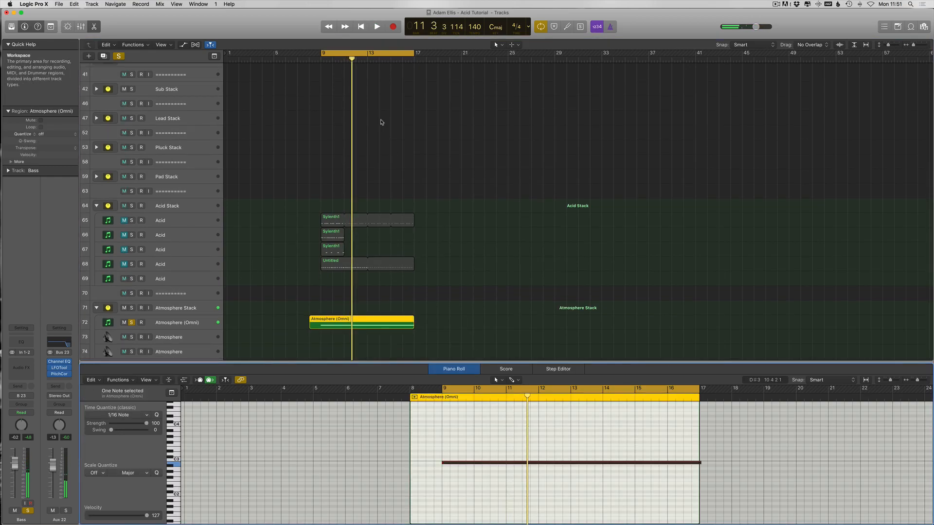
key("v")
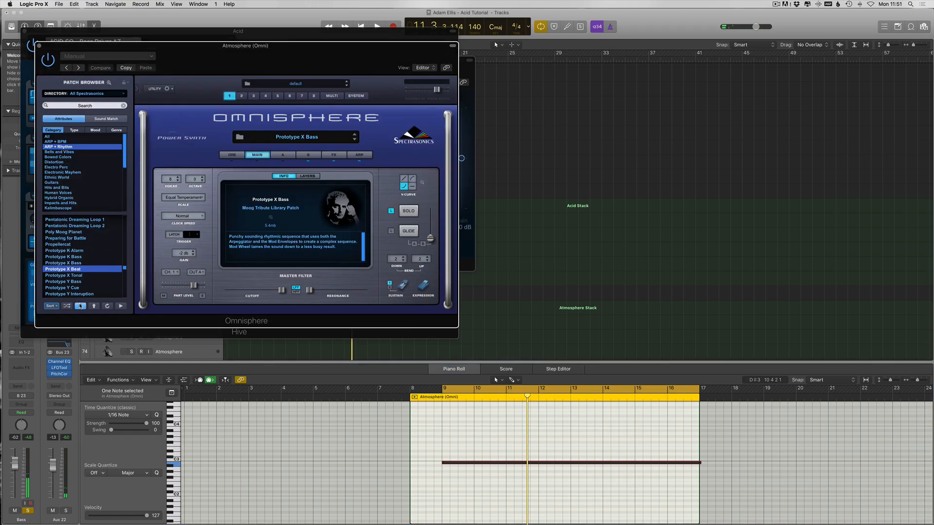
key("space")
left_click(81, 306)
key("space")
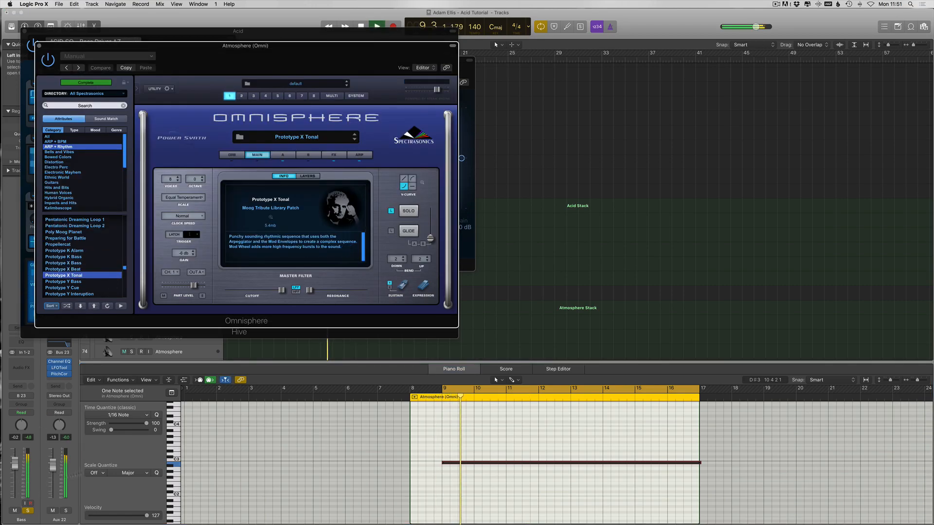
Close the Hive window and audition Omnisphere's Parhelic Triangle and One Small Step patches with the bass, leaving One Small Step loaded
left_click(39, 46)
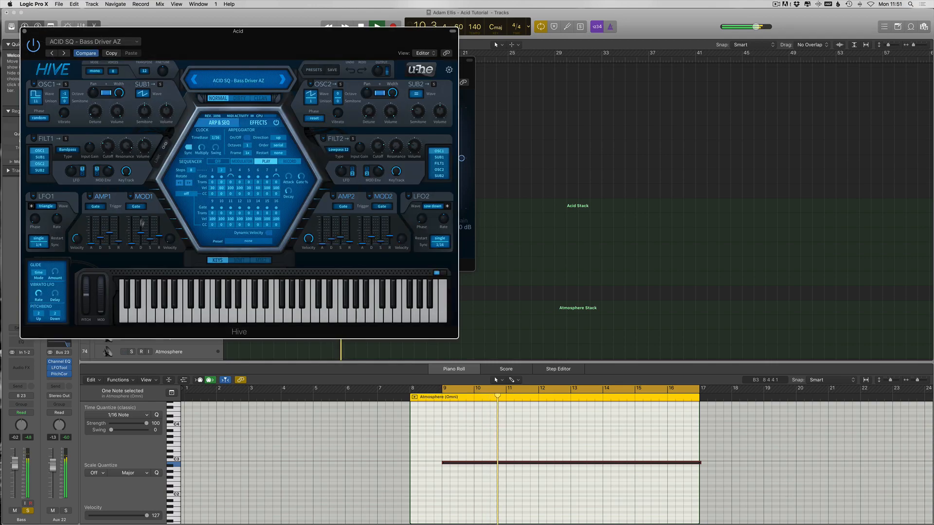
left_click(24, 34)
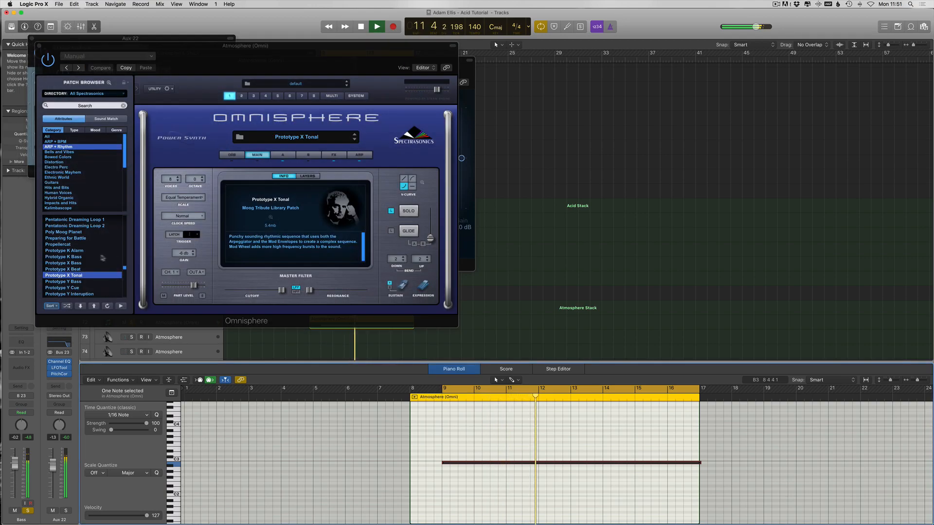
scroll(99, 258, "up", 3)
left_click(82, 270)
key("space")
key("space")
key("space")
left_click(93, 307)
key("space")
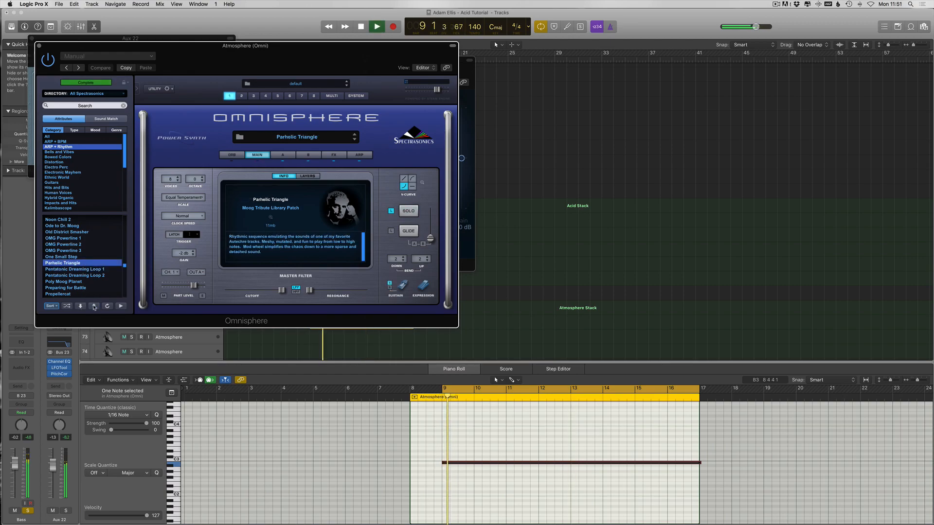
left_click(94, 307)
key("space")
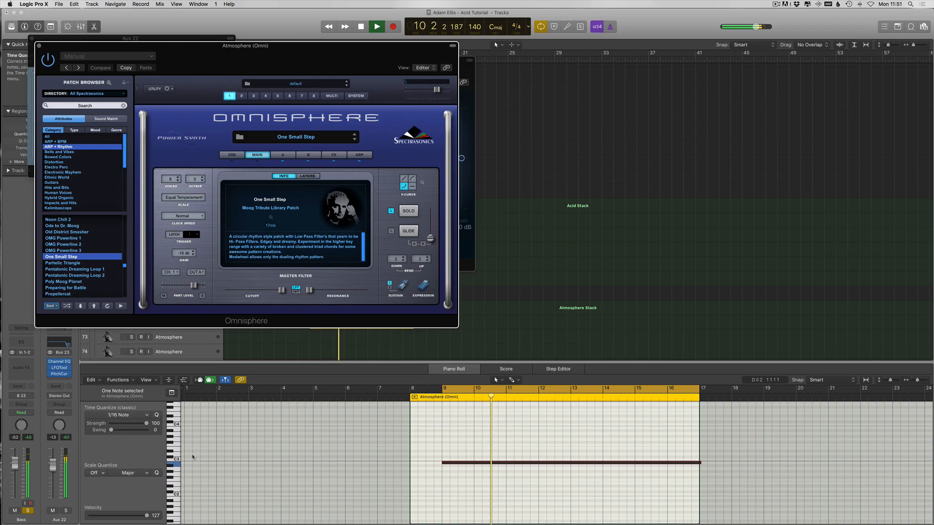
Hide the Piano Roll, select the Atmosphere (Omni) track and raise its Channel EQ high cut to 4550 Hz
key("v")
key("p")
left_click(159, 324)
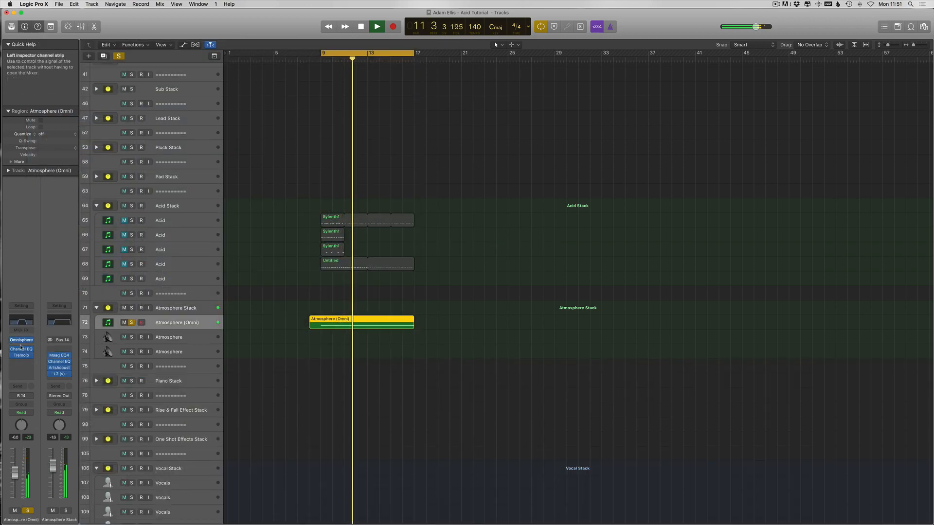
left_click(21, 348)
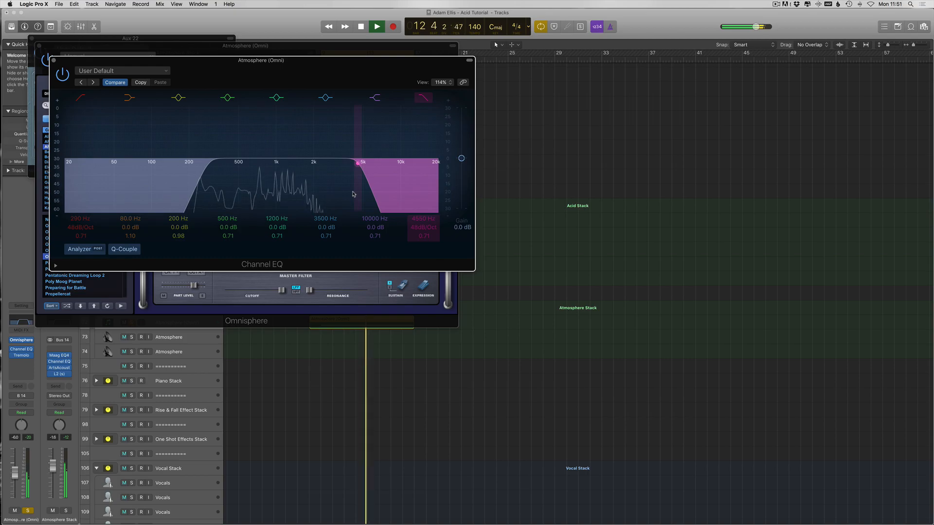
key("v")
Set the Atmosphere (Omni) Tremolo rate to 1 bar and lower the track's volume to -7.2 dB
left_click(21, 355)
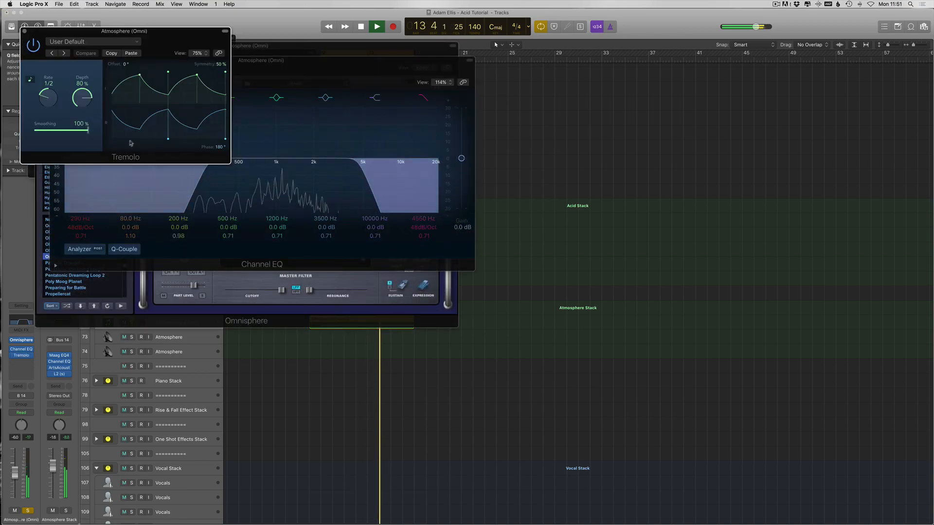
left_click_drag(48, 98, 47, 94)
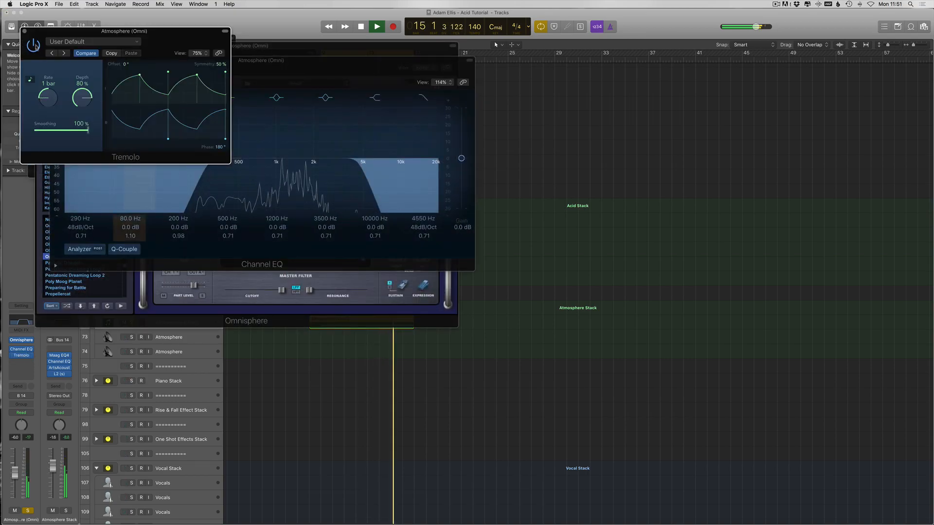
left_click(24, 31)
left_click_drag(14, 476, 15, 479)
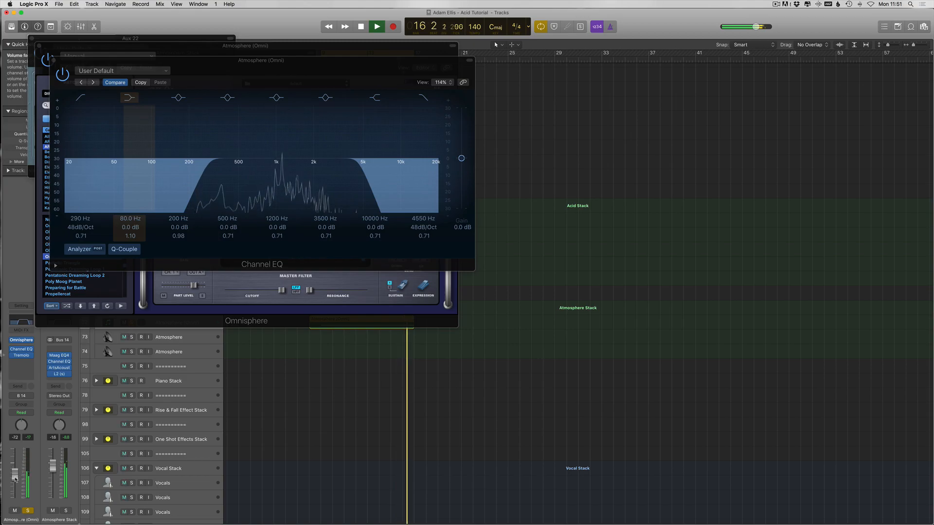
Hide the plug-in windows, stop playback and trim the start of the Atmosphere (Omni) region to bar 9
key("v")
key("space")
scroll(375, 414, "up", 1)
scroll(375, 414, "up", 1)
left_click(375, 414)
left_click_drag(309, 349, 321, 349)
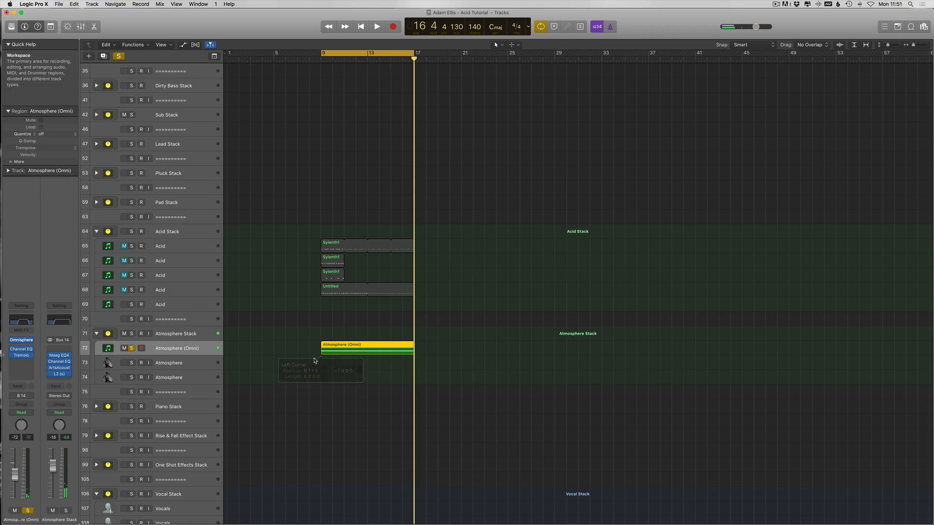
Play the loop, clear all track solos and fine-tune the Atmosphere (Omni) volume against the full mix
scroll(168, 95, "up", 13)
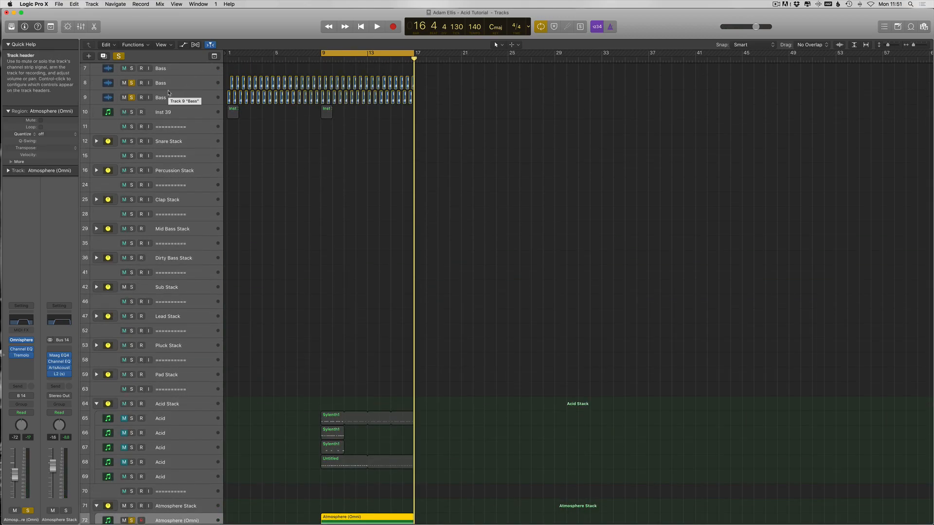
scroll(254, 143, "down", 2)
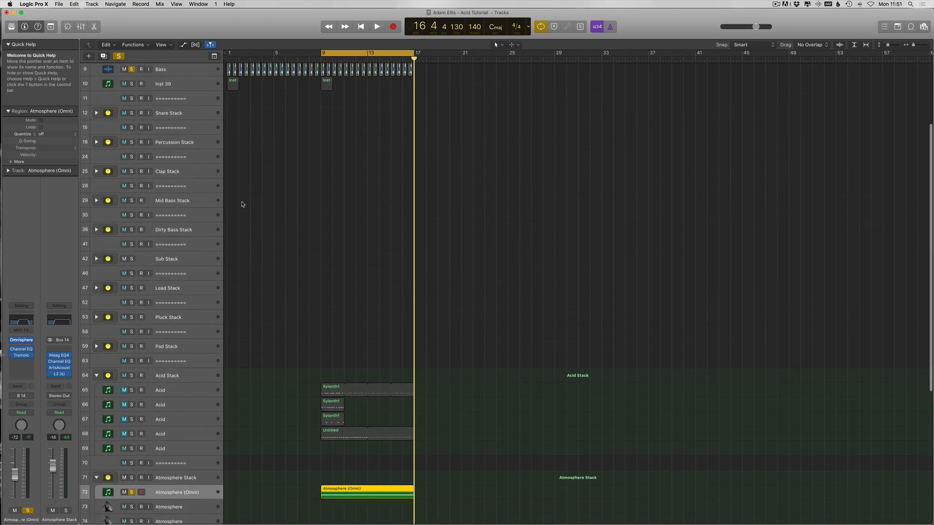
key("space")
scroll(115, 99, "up", 4)
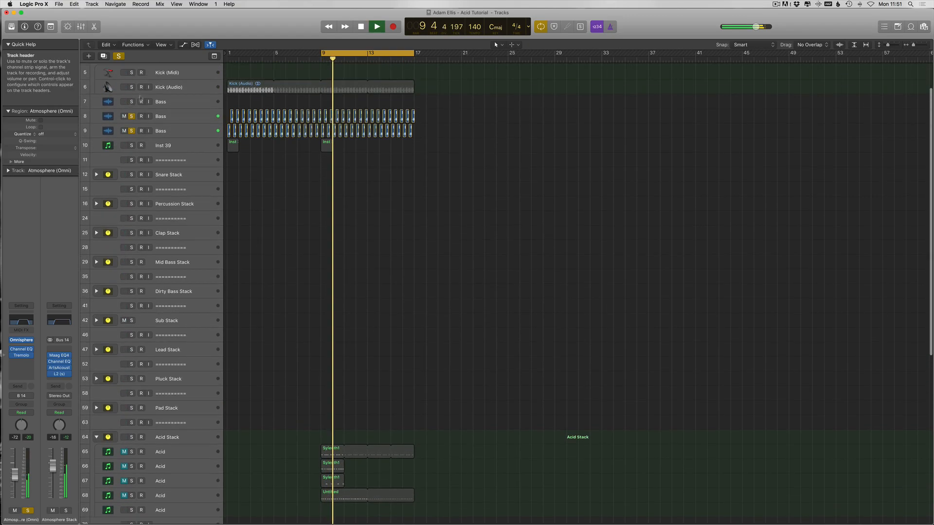
left_click(119, 56)
scroll(301, 219, "down", 10)
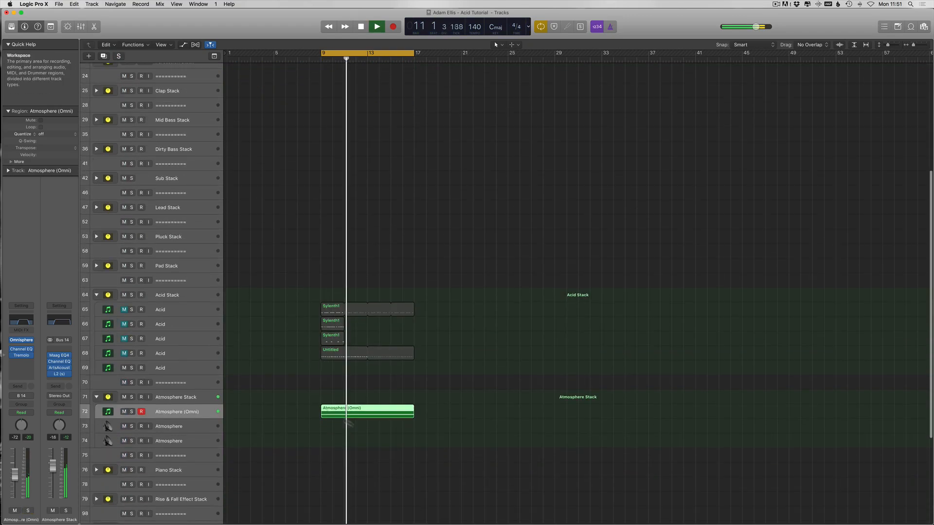
scroll(351, 380, "up", 3)
scroll(341, 380, "up", 1)
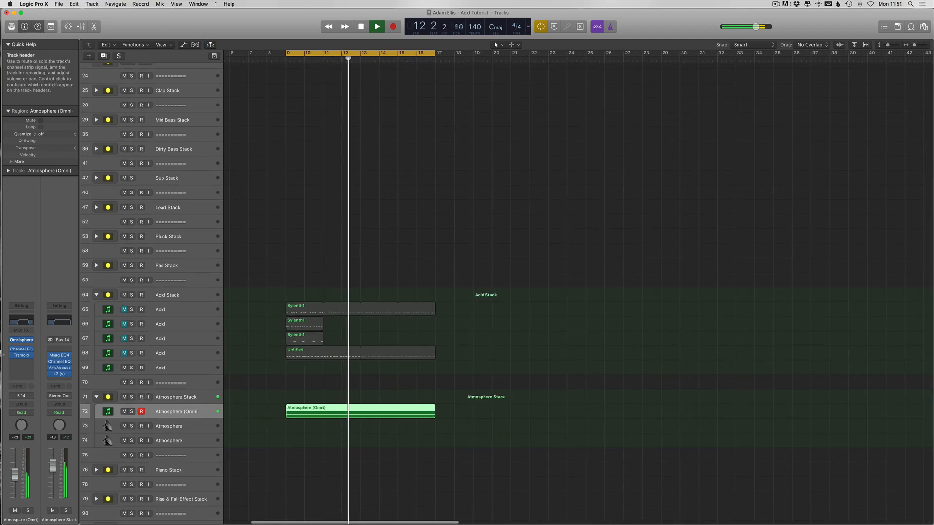
left_click_drag(15, 475, 15, 476)
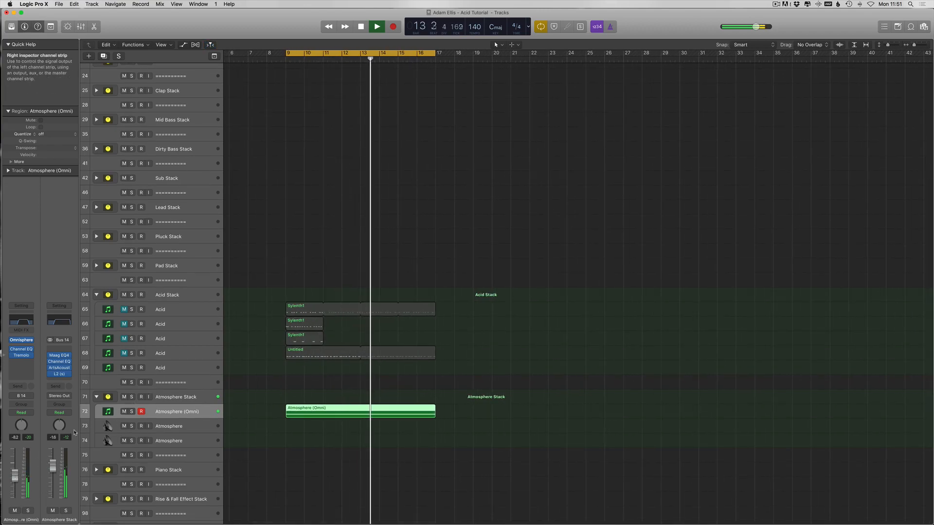
key("space")
Solo the Hive Acid track 68 to audition its pattern briefly, and return it to unsoloed with playback stopped
left_click(164, 351)
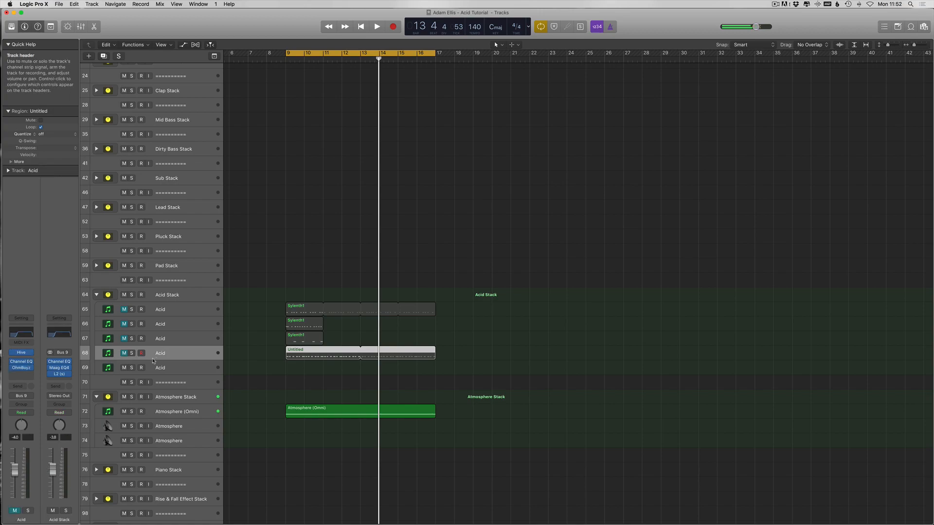
left_click(131, 356)
key("space")
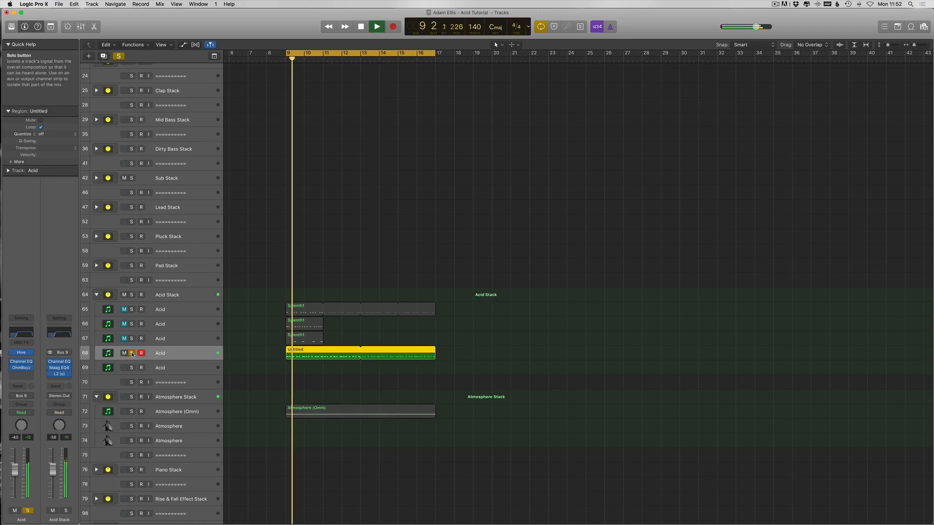
left_click(131, 355)
key("space")
Deselect the regions and zoom the arrangement out to show every track from bar 1
left_click(373, 383)
key("super+Up")
scroll(432, 346, "up", 1)
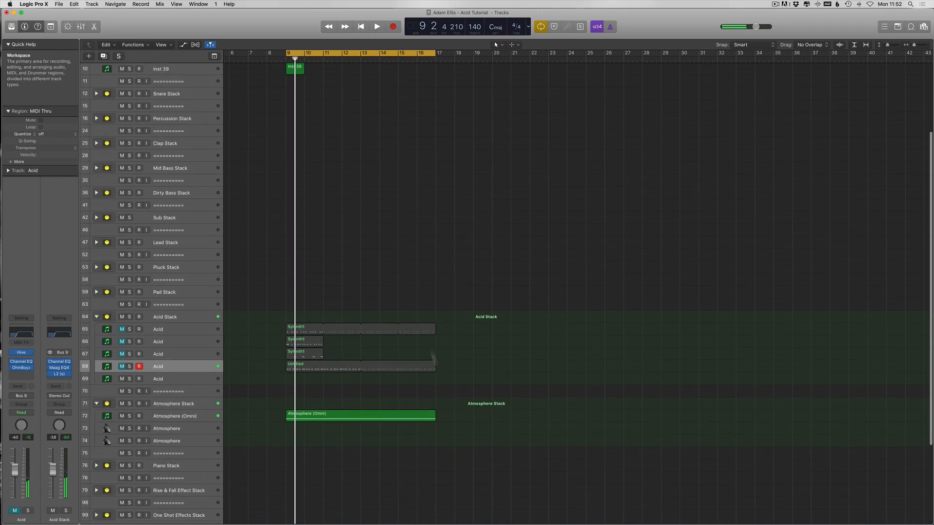
scroll(368, 352, "left", 4)
key("super+Up")
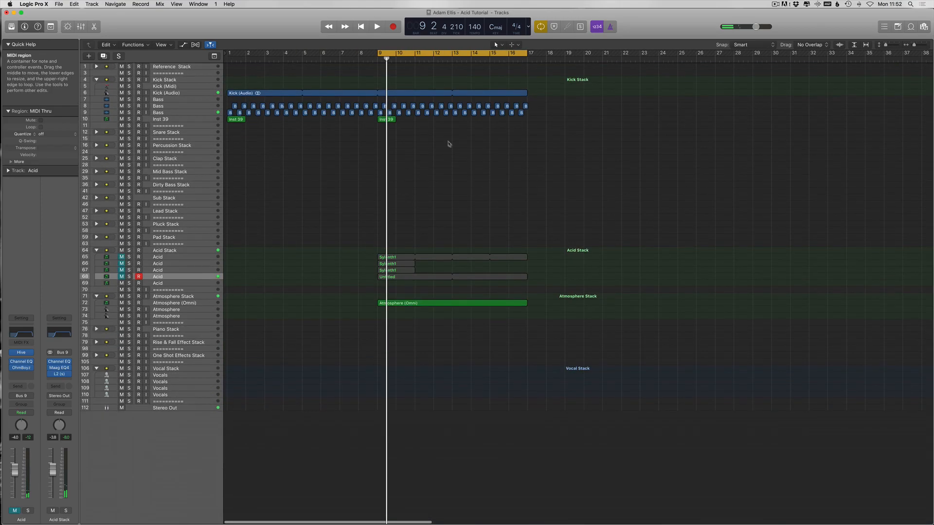
Copy the four Acid regions and the Atmosphere (Omni) region from bar 9 to bar 1
left_click_drag(566, 183, 211, 250)
key("super+Down")
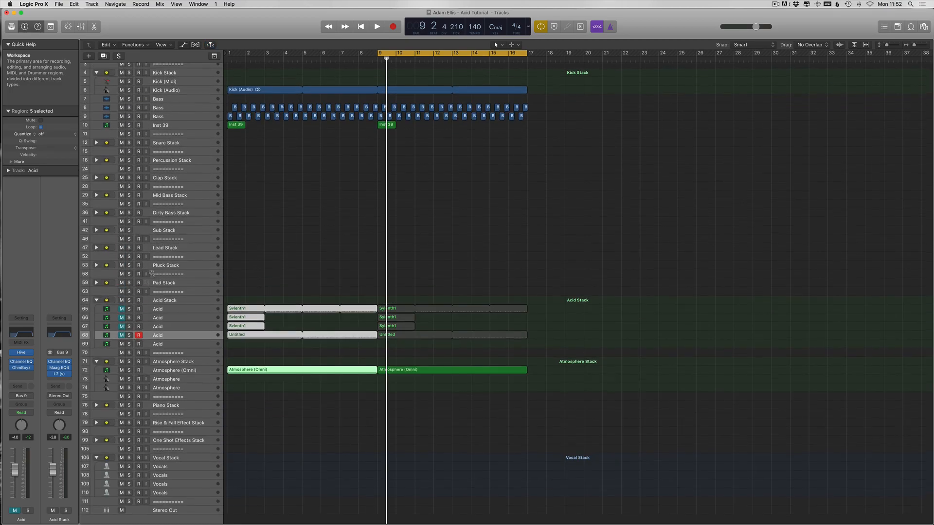
Unmute Acid track 68 and set the cycle range from bar 1 to bar 18
left_click(123, 340)
key("Return")
left_click_drag(231, 55, 531, 55)
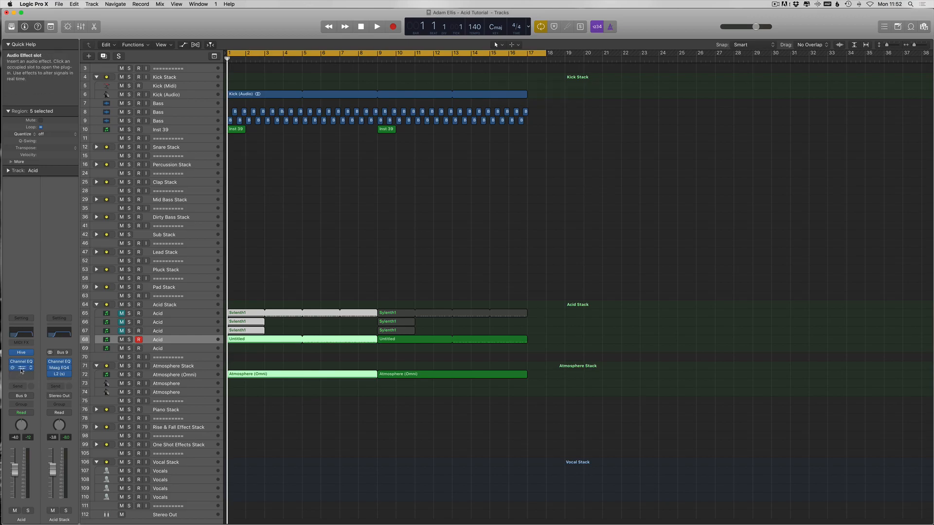
Solo Acid track 68 with Bass tracks 8 and 9, and open the Acid track's Channel EQ during playback
left_click(129, 340)
left_click_drag(129, 112, 367, 152)
left_click(23, 358)
key("space")
left_click_drag(219, 31, 430, 195)
left_click_drag(548, 321, 362, 333)
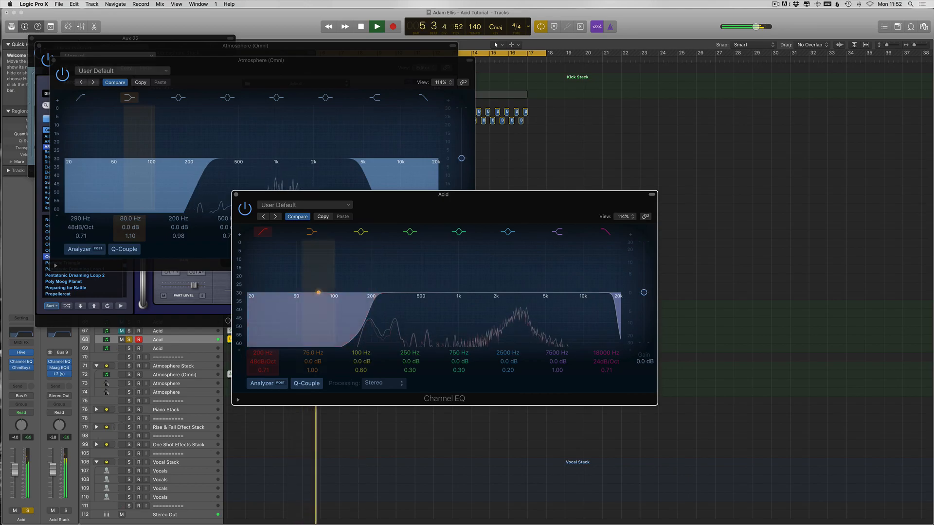
Set the Acid track's volume fader to -5.1 dB and restart playback
left_click_drag(15, 476, 14, 481)
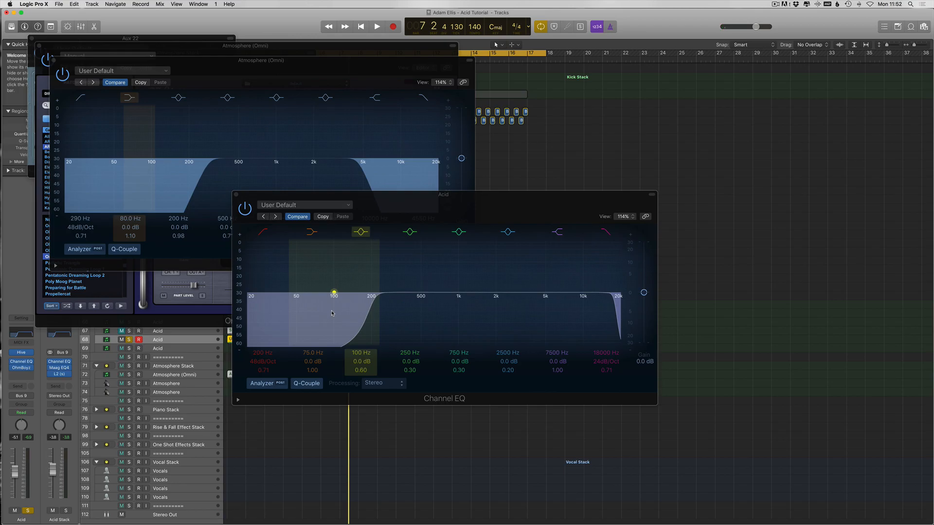
key("space")
Set the low-cut frequency in the Acid track's Channel EQ to 170 Hz
left_click(368, 328)
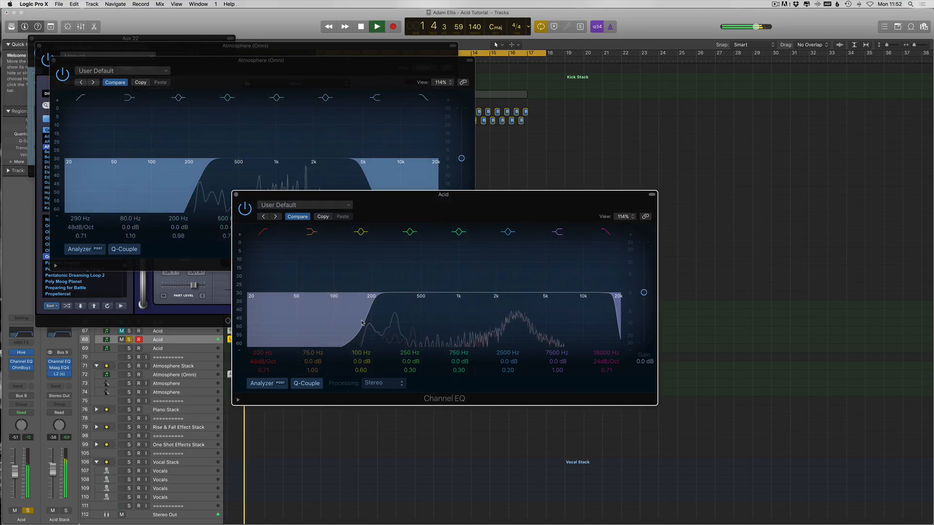
mouse_move(366, 308)
left_mouse_down()
mouse_move(374, 292)
mouse_move(395, 303)
mouse_move(365, 304)
left_mouse_up()
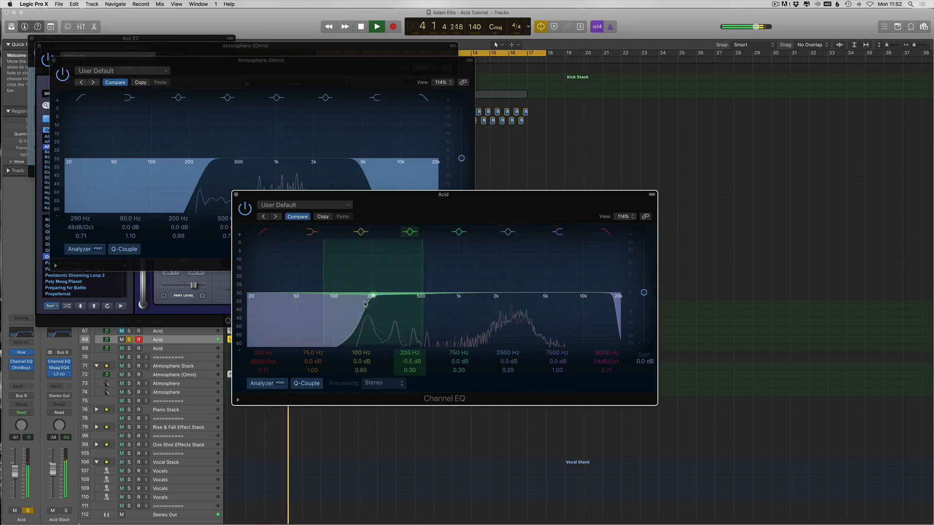
left_click(304, 218)
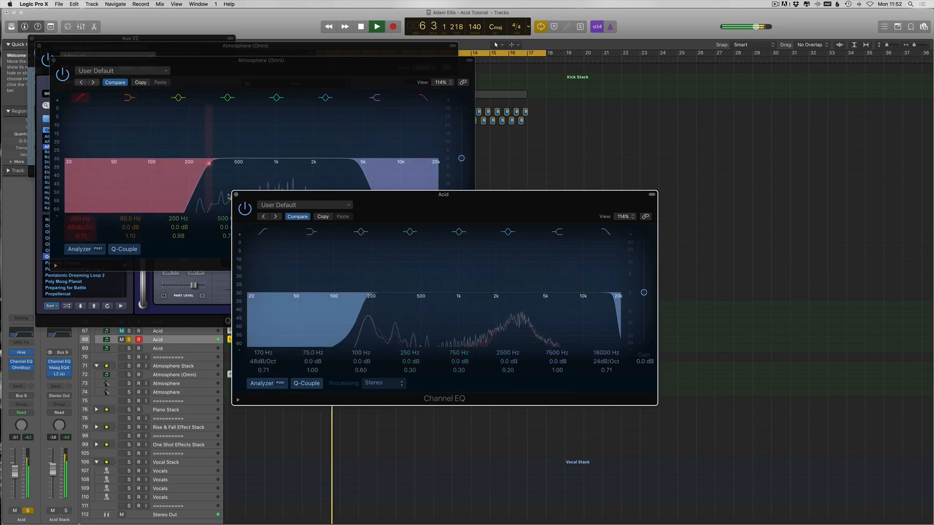
Close the Channel EQ, Omnisphere, ArtsAcoustic Reverb and other open plug-in windows, and stop playback
left_click(236, 195)
left_click(54, 59)
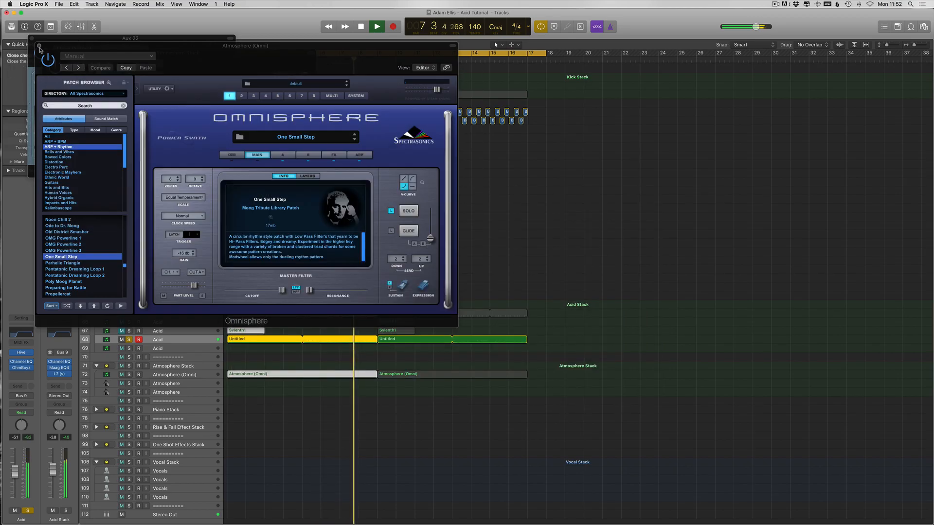
left_click(39, 46)
left_click(32, 39)
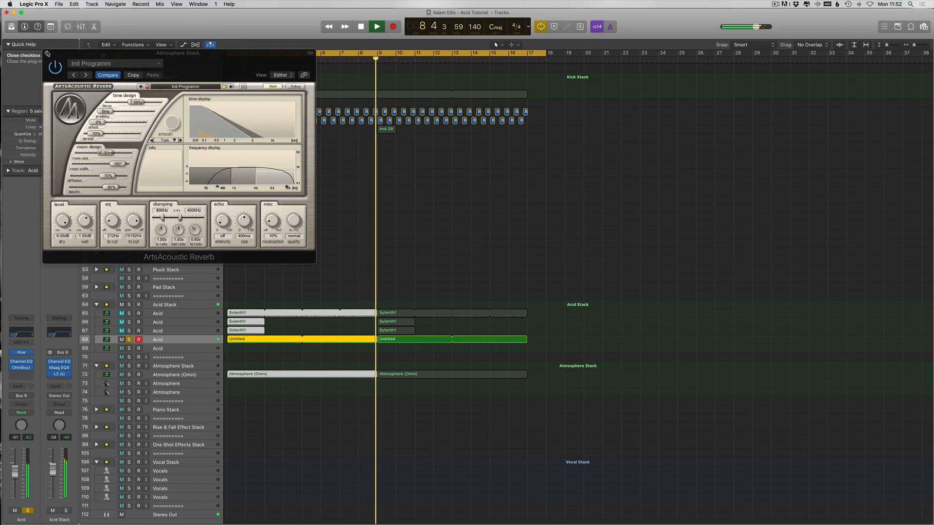
left_click(46, 53)
key("space")
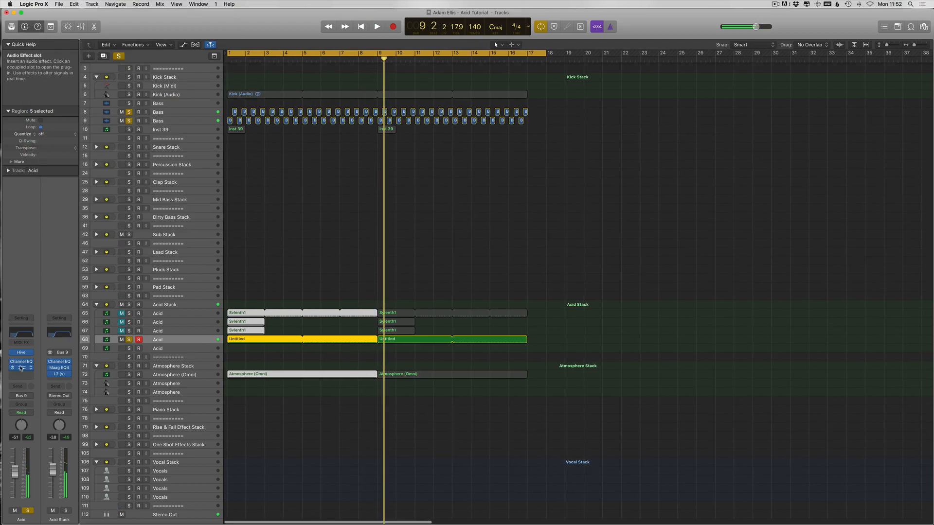
Open the Acid track's Hive synth and adjust the Filter 1 cutoff while auditioning the sound
left_click(22, 352)
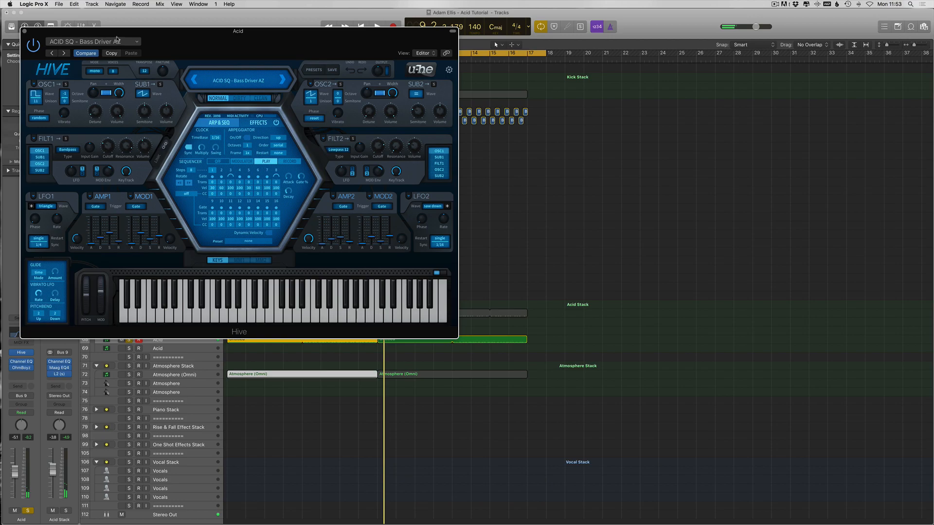
left_click_drag(117, 31, 451, 71)
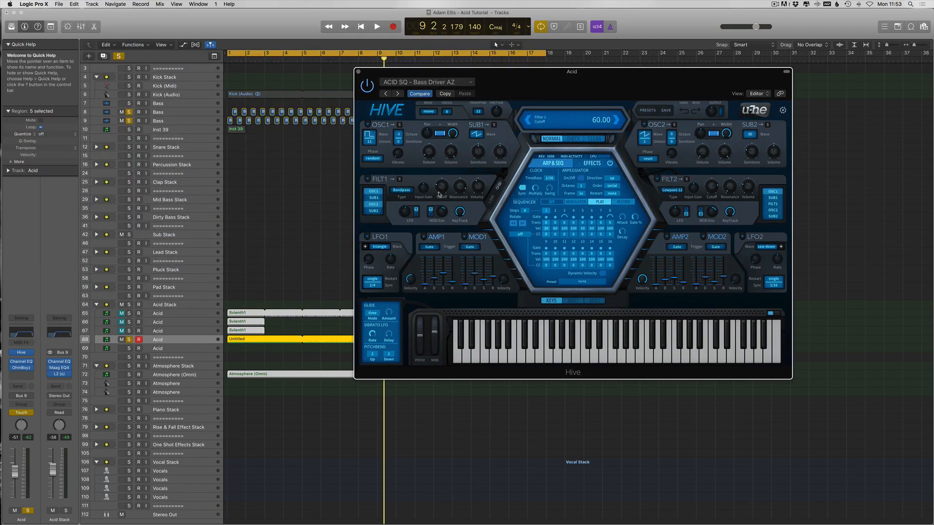
key("space")
mouse_move(438, 191)
left_mouse_down()
mouse_move(442, 179)
mouse_move(439, 207)
mouse_move(450, 193)
left_mouse_up()
key("space")
key("space")
key("space")
key("space")
Adjust the Filter 1 Mod Env amount in Hive and close the synth
mouse_move(439, 209)
left_mouse_down()
mouse_move(434, 216)
mouse_move(434, 198)
mouse_move(429, 228)
mouse_move(431, 202)
left_mouse_up()
key("space")
left_click(359, 71)
Deselect all regions and set the Acid track's automation mode to Read
left_click(365, 238)
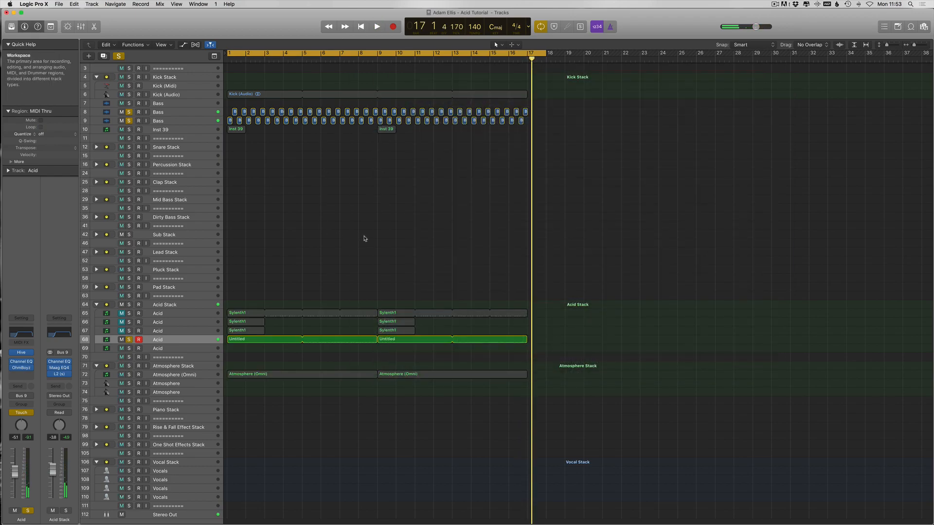
key("a")
left_click(176, 361)
left_click(180, 377)
key("a")
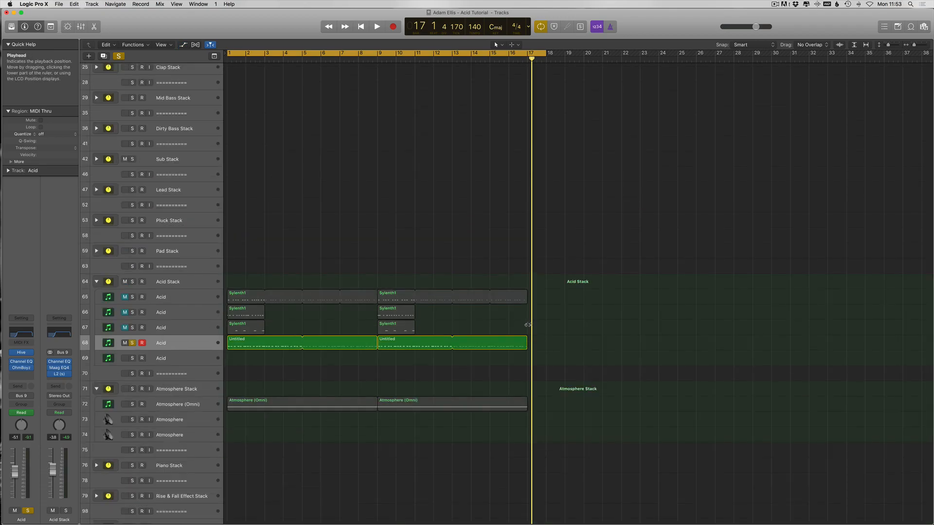
Clear all solos and set the Acid track's volume to -3.5 dB while playing the full mix
key("z")
key("space")
left_click(120, 55)
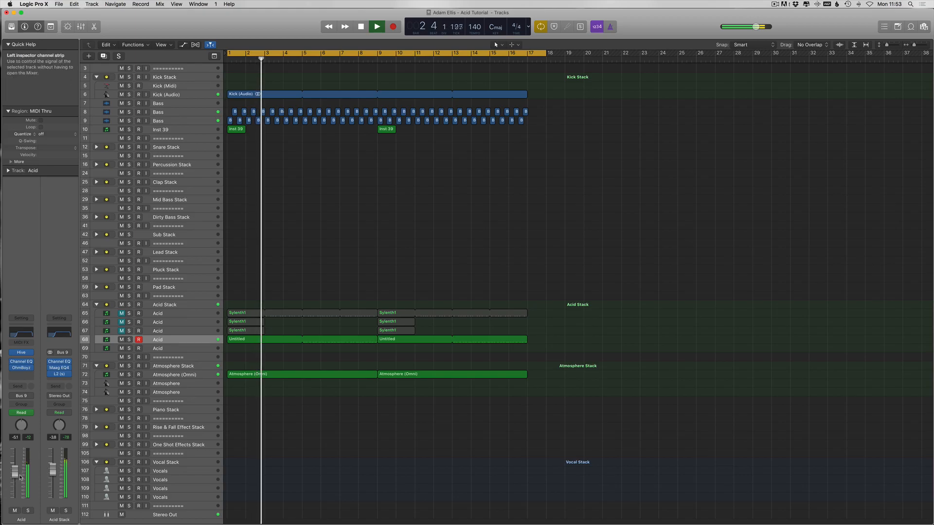
left_click(26, 512)
left_click(26, 512)
key("space")
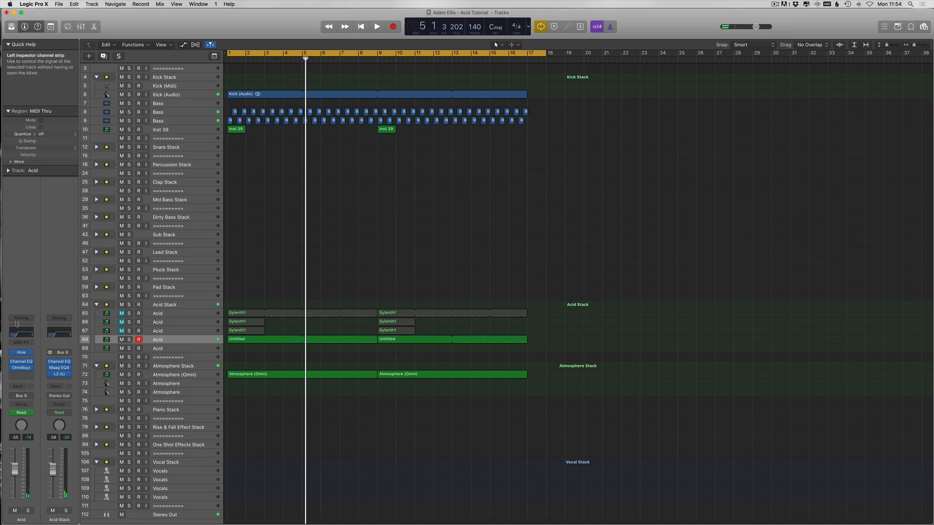
Inspect the Acid Stack's Maag EQ4 and the Acid track's Channel EQ settings
left_click(63, 369)
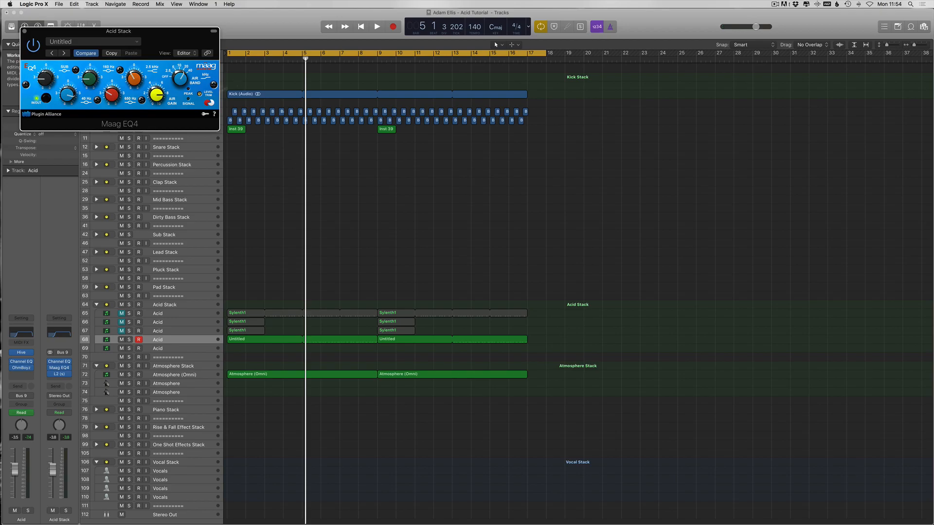
left_click(25, 32)
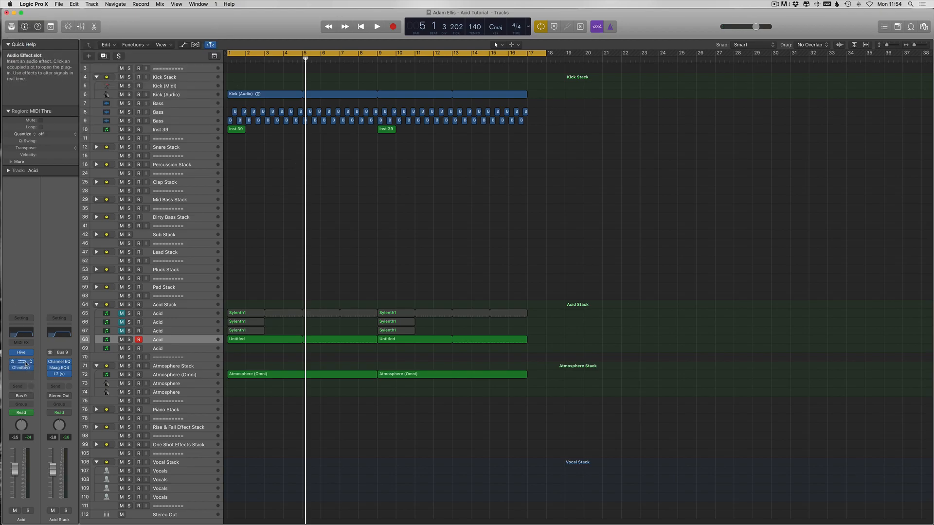
left_click(26, 364)
left_click_drag(323, 194, 306, 83)
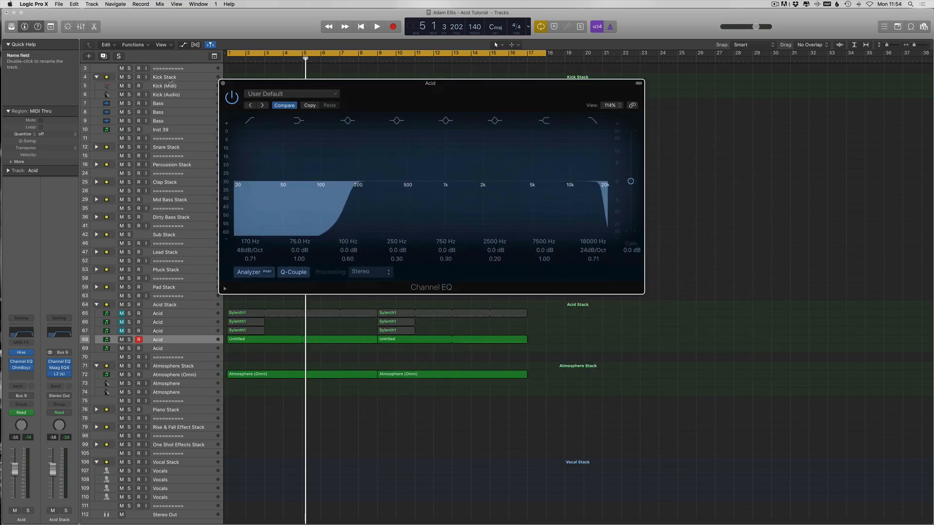
left_click(224, 83)
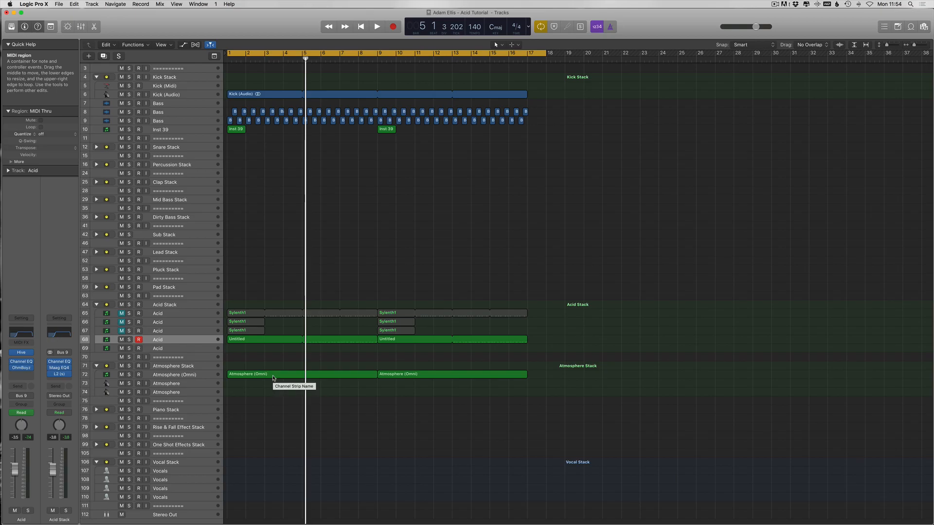
left_click_drag(549, 86, 226, 202)
left_click(259, 174)
scroll(251, 284, "up", 2)
scroll(254, 295, "up", 2)
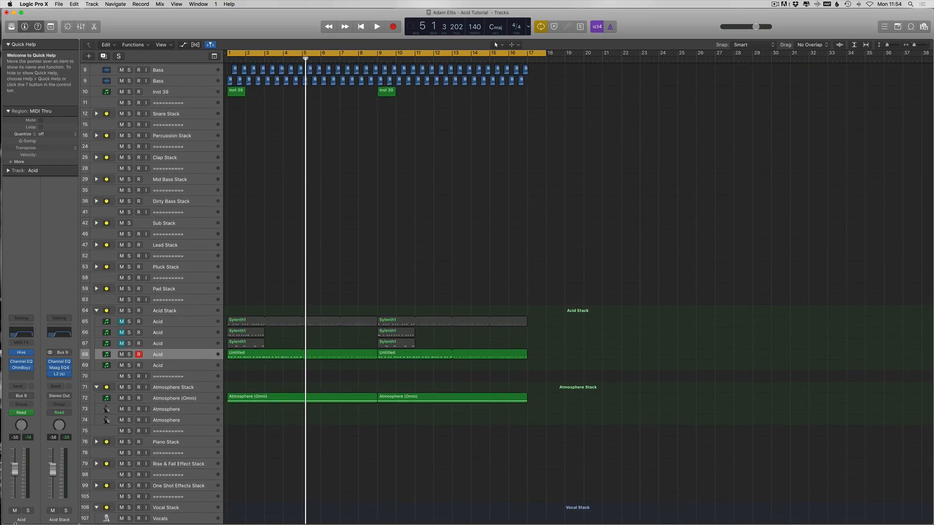
Play from the start and examine the notes of the Acid Untitled and Atmosphere (Omni) regions in the Piano Roll
key("Return")
key("space")
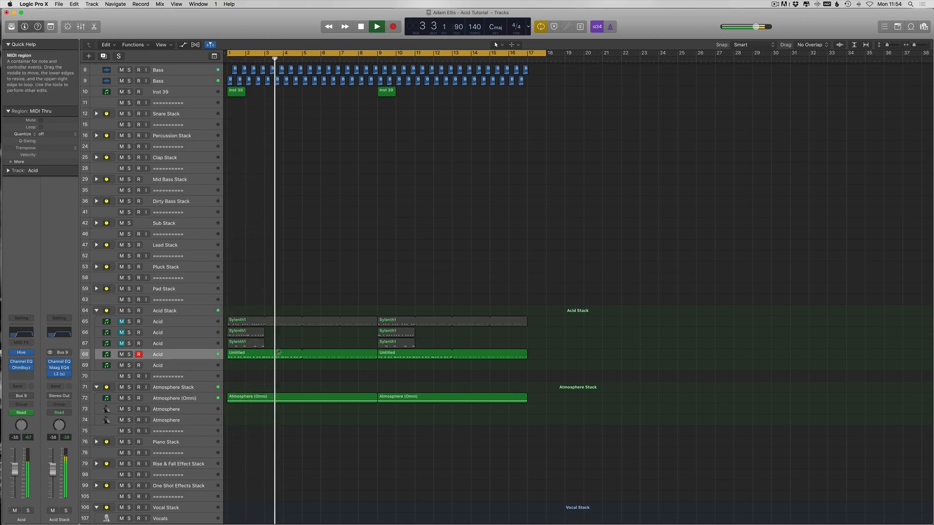
double_click(275, 354)
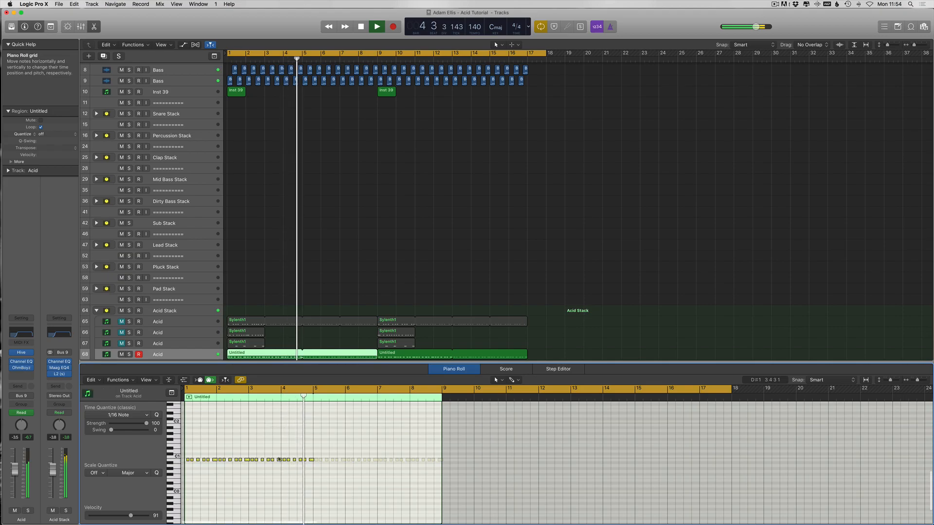
scroll(272, 341, "down", 5)
left_click(272, 337)
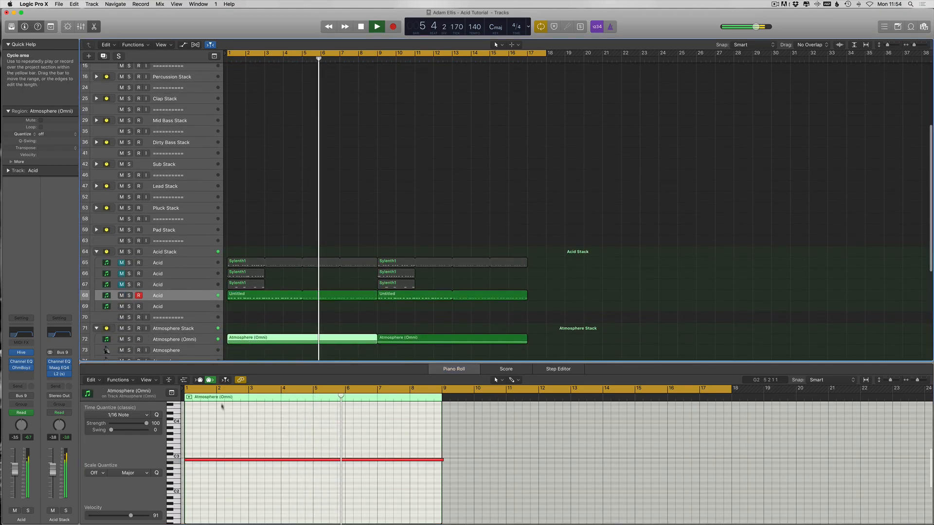
key("p")
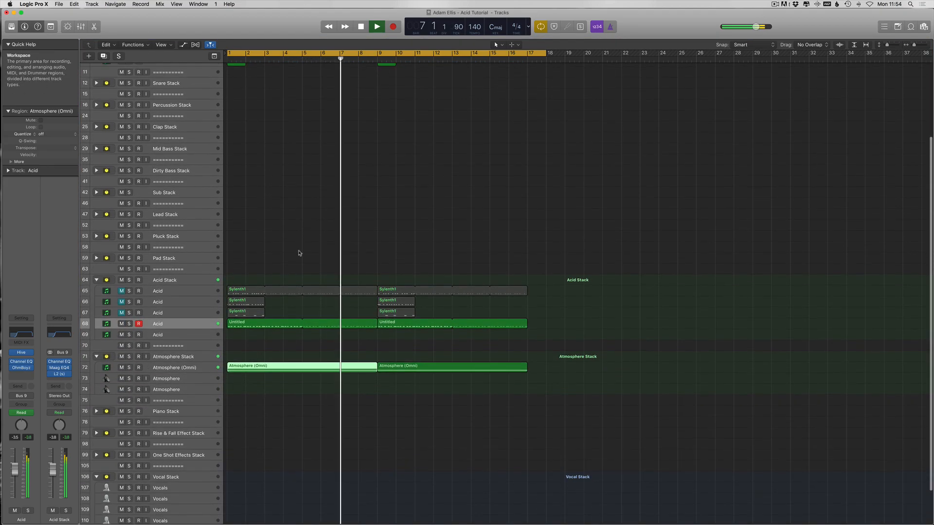
key("space")
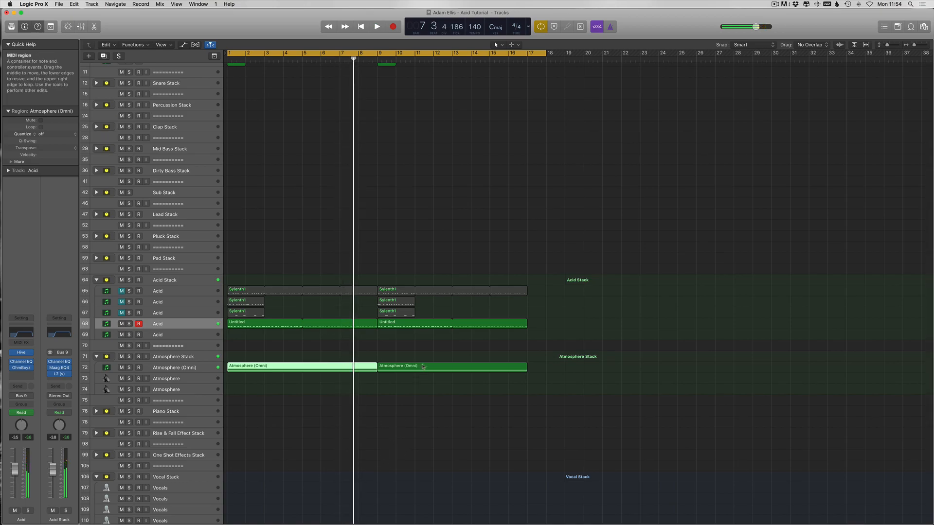
Transpose all notes in both Untitled and both Atmosphere (Omni) regions down one semitone
left_click_drag(559, 332, 262, 379)
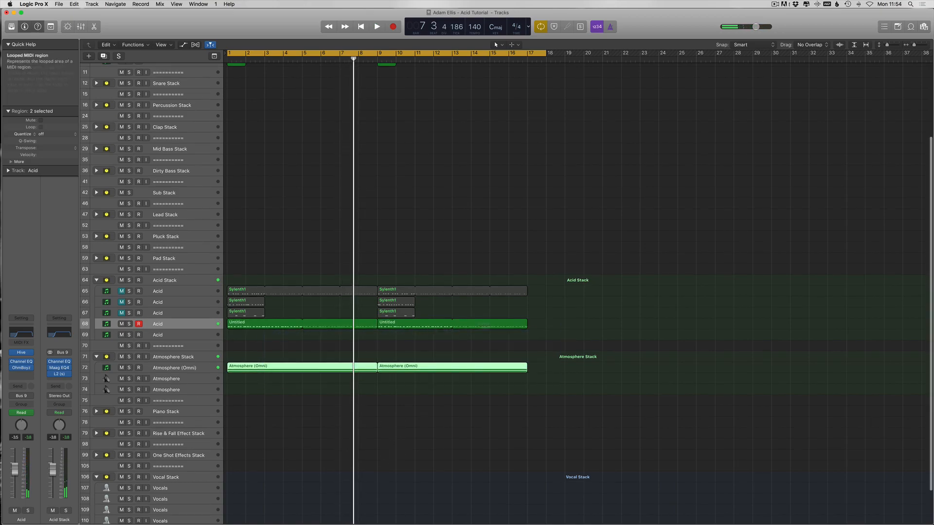
left_click(285, 355)
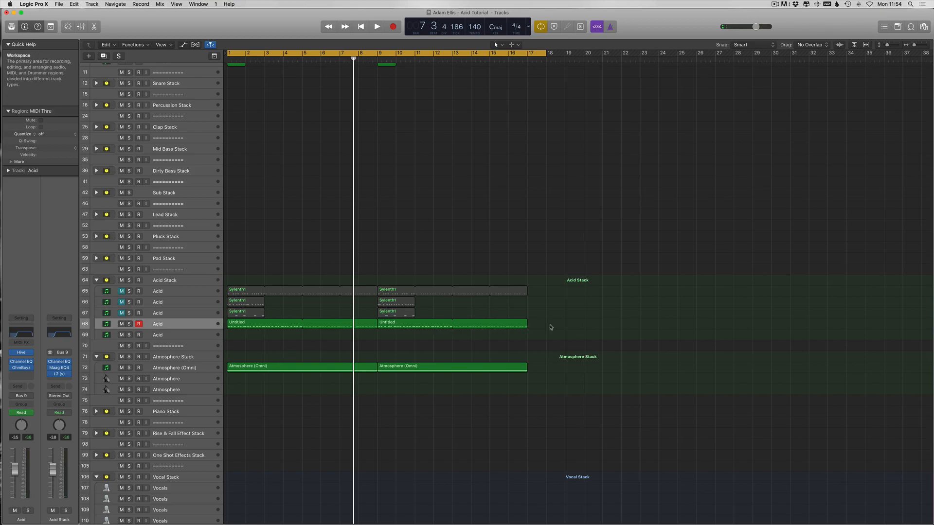
left_click_drag(549, 326, 248, 393)
double_click(256, 370)
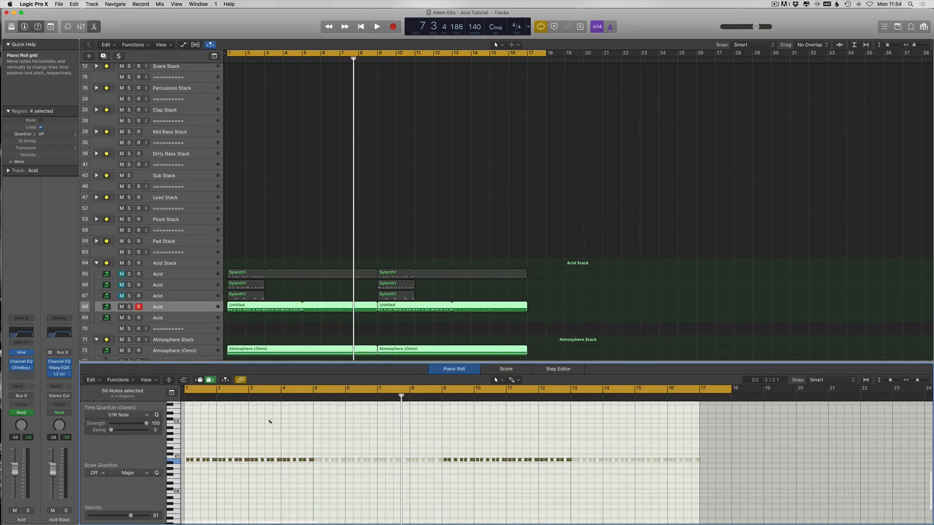
key("alt+Down")
Play the transposed mix from the start and compare it with Acid track 68 muted and unmuted
key("Return")
key("space")
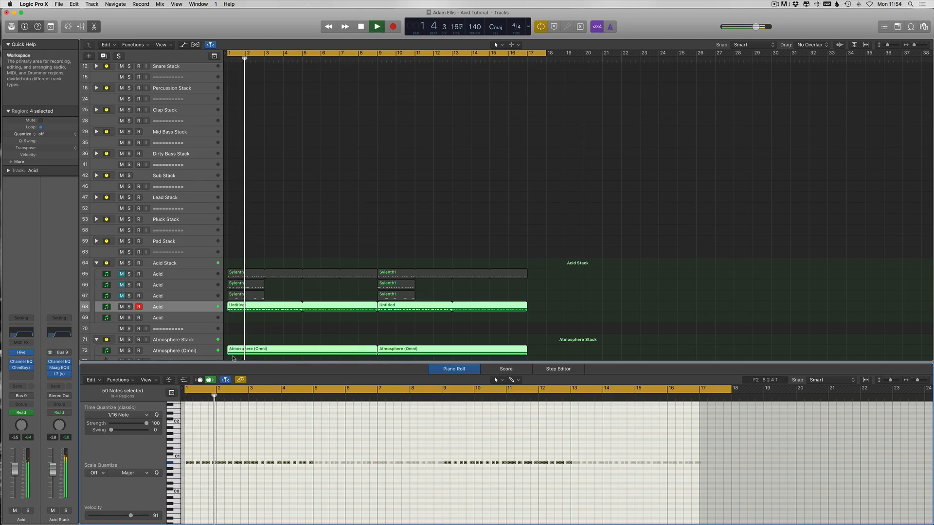
left_click(121, 307)
left_click(129, 308)
left_click(129, 307)
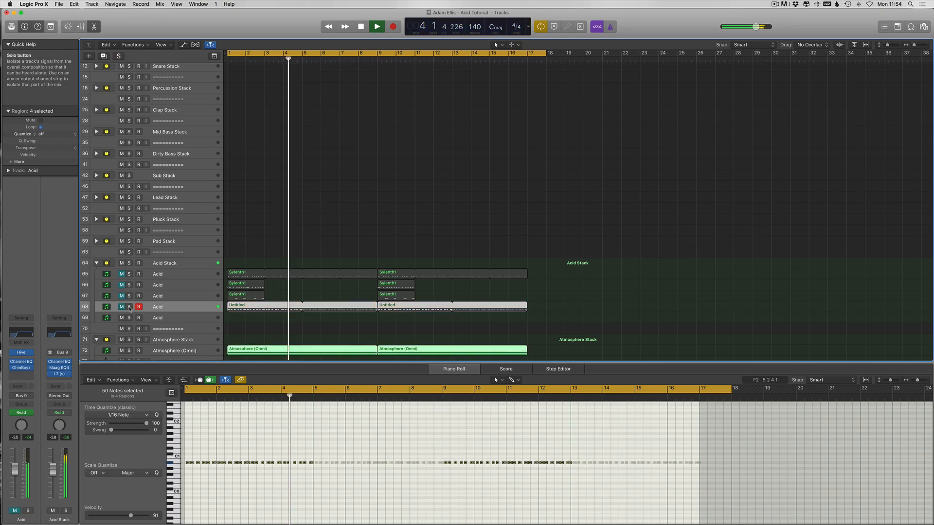
left_click(122, 307)
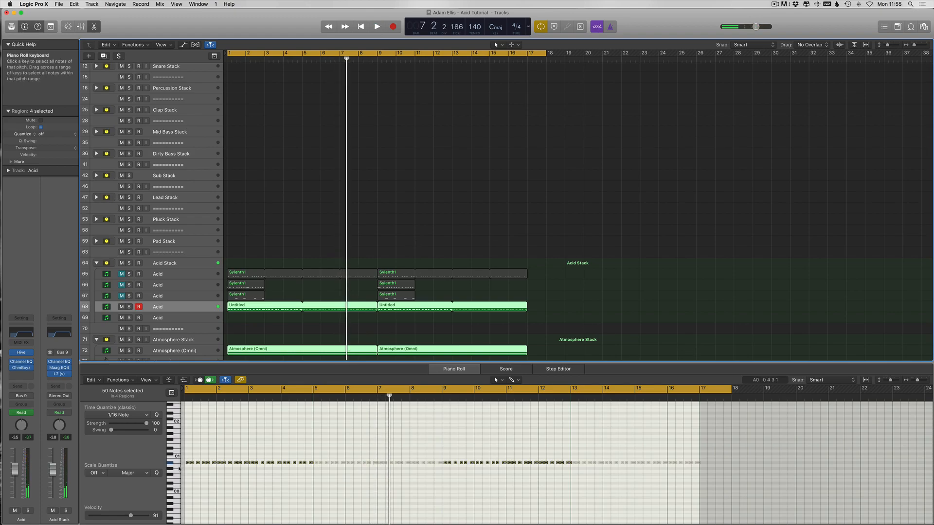
Switch to Safari and open the Google UK home page
mouse_move(1, 126)
left_click(16, 75)
left_click(43, 94)
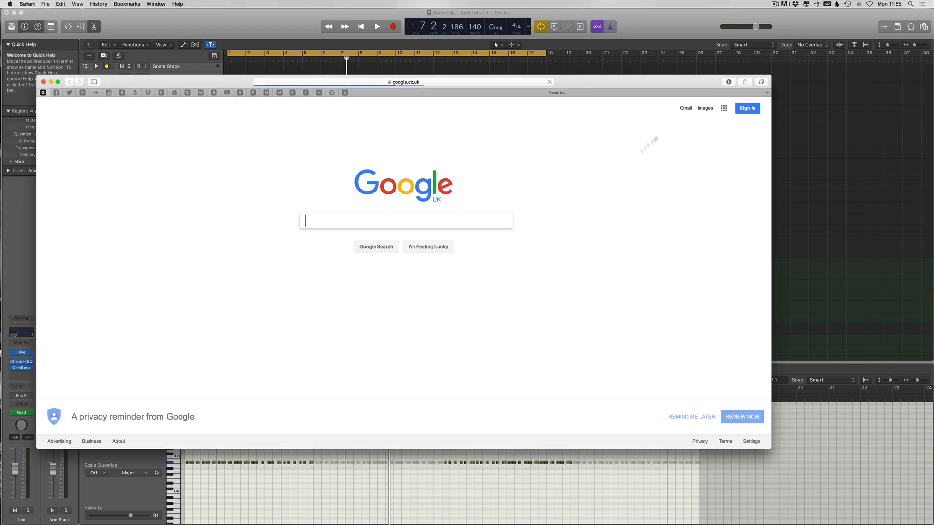
Return to Logic Pro X, show the All Files browser and widen its name column for the full bass loop names
left_click(874, 213)
left_click(924, 27)
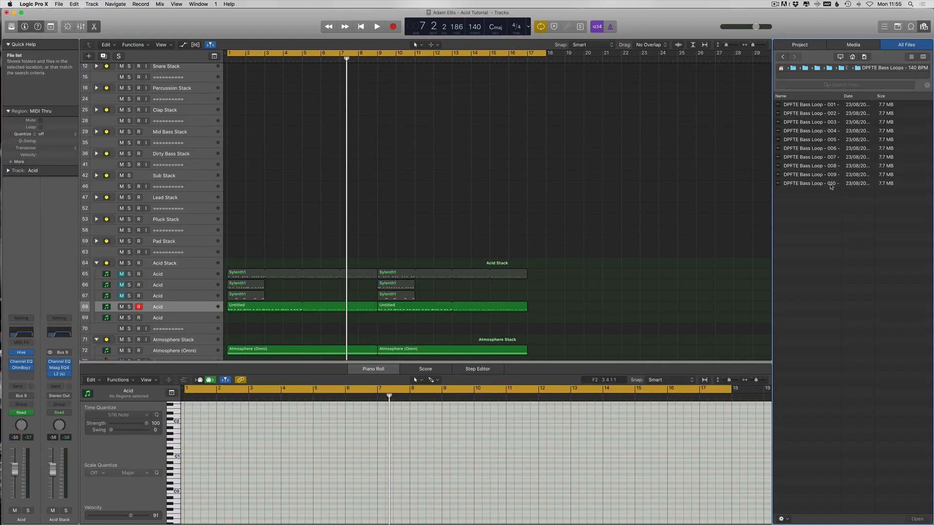
left_click_drag(842, 95, 933, 97)
scroll(851, 159, "left", 5)
Switch to Safari, search Google for whether A# can be B flat and read the Reddit music theory thread on it
mouse_move(2, 108)
left_click(10, 57)
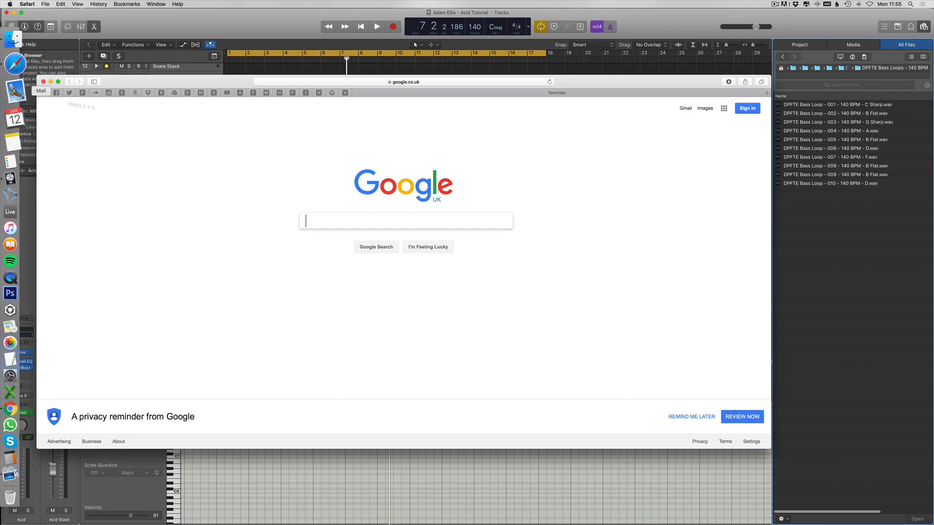
type("can A# be B fl")
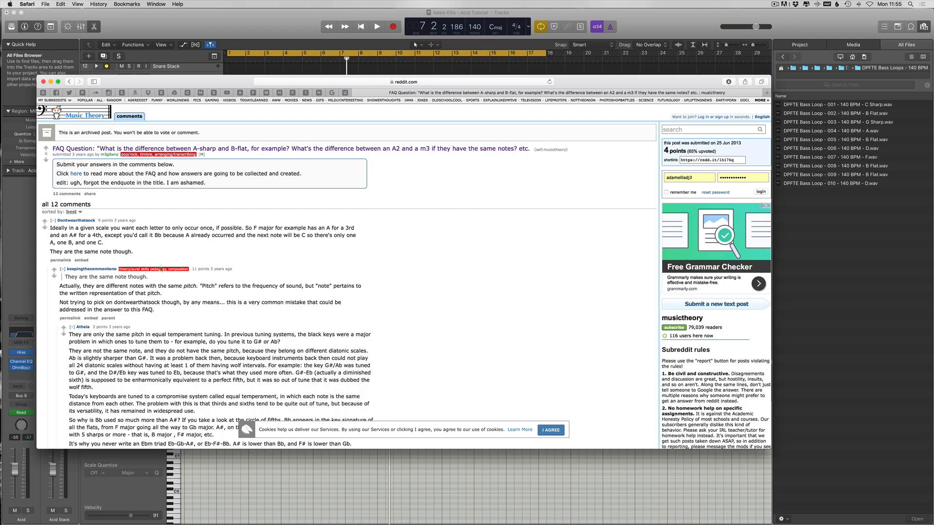
scroll(106, 247, "down", 10)
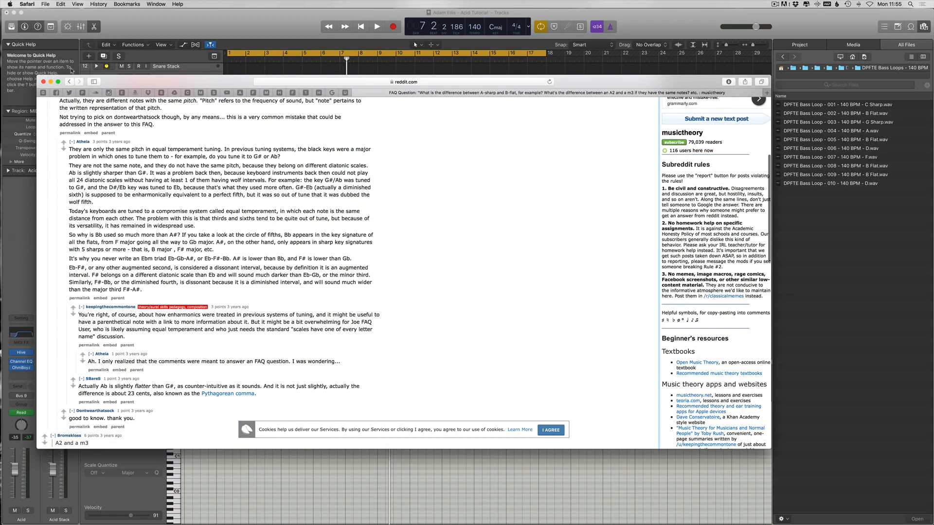
left_click(50, 83)
Transpose the long note in both Atmosphere (Omni) regions up one semitone
key("space")
scroll(253, 272, "down", 3)
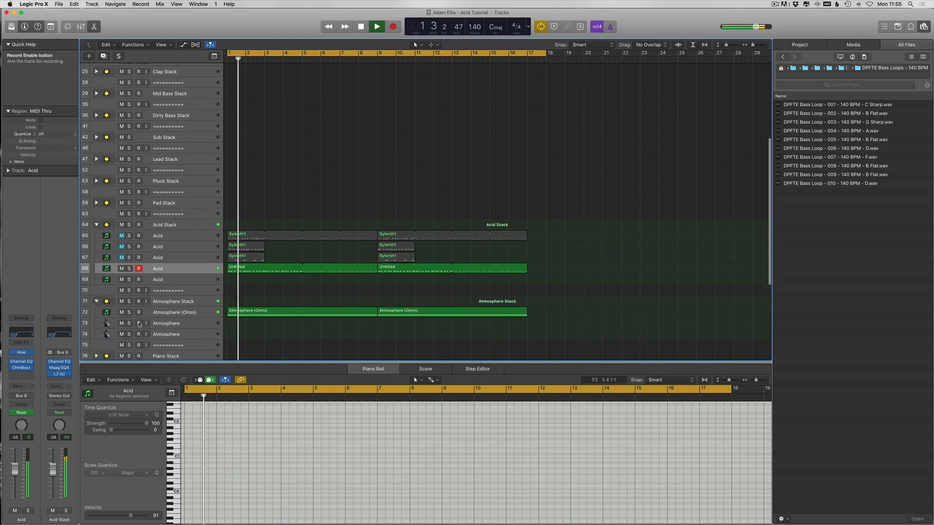
left_click(234, 314)
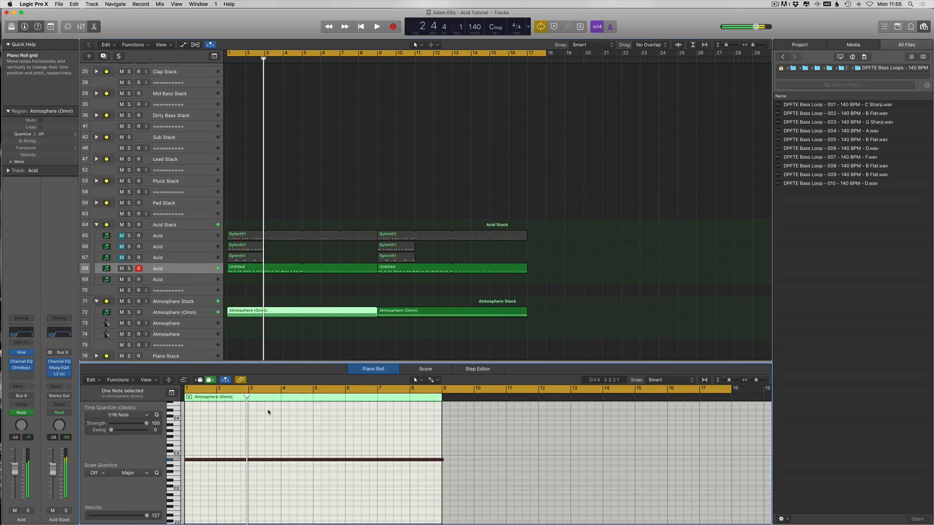
key("alt+Up")
left_click(452, 312)
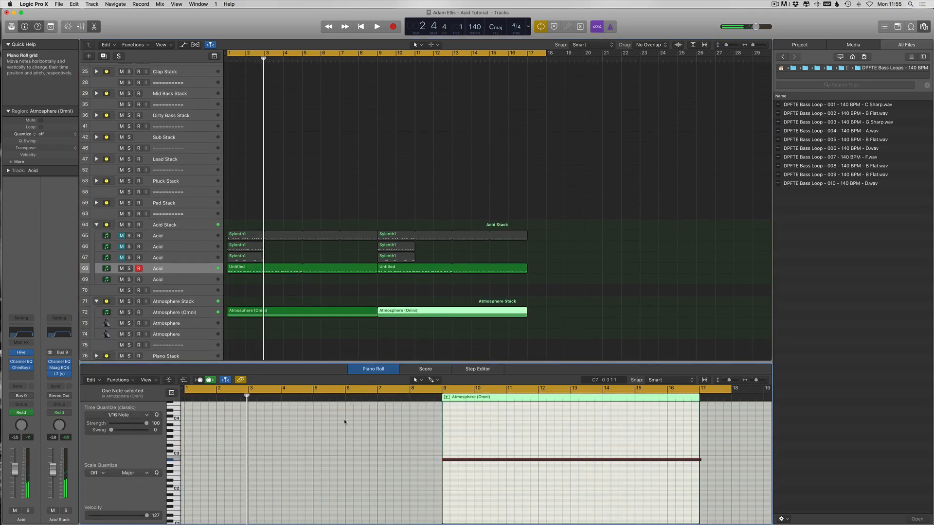
Transpose all notes in both Untitled regions on Acid track 68 up one semitone
left_click_drag(597, 271, 335, 269)
left_click(269, 433)
key("super+a")
key("alt+Up")
Play the mix from the start without the piano roll and mute Bass tracks 8 and 9
key("space")
key("p")
scroll(252, 215, "up", 8)
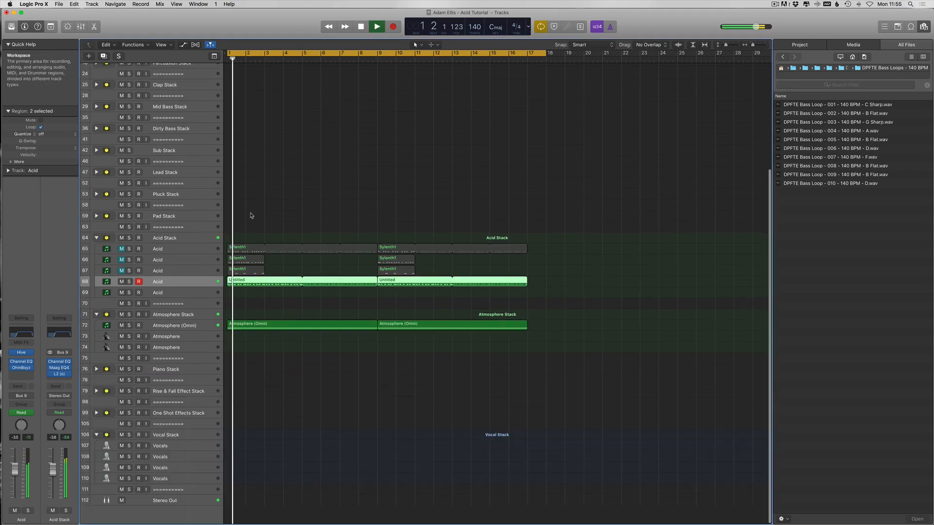
left_click_drag(122, 110, 122, 120)
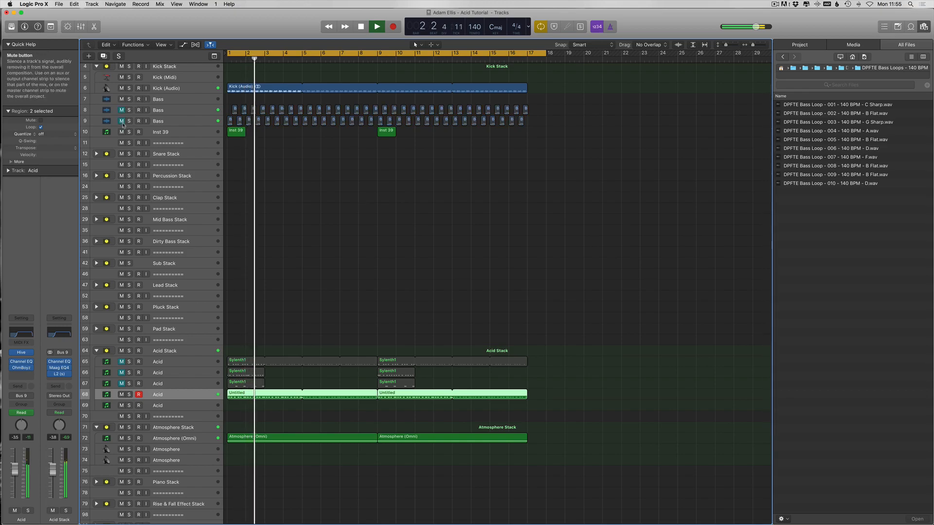
scroll(266, 360, "down", 1)
scroll(267, 360, "down", 1)
key("space")
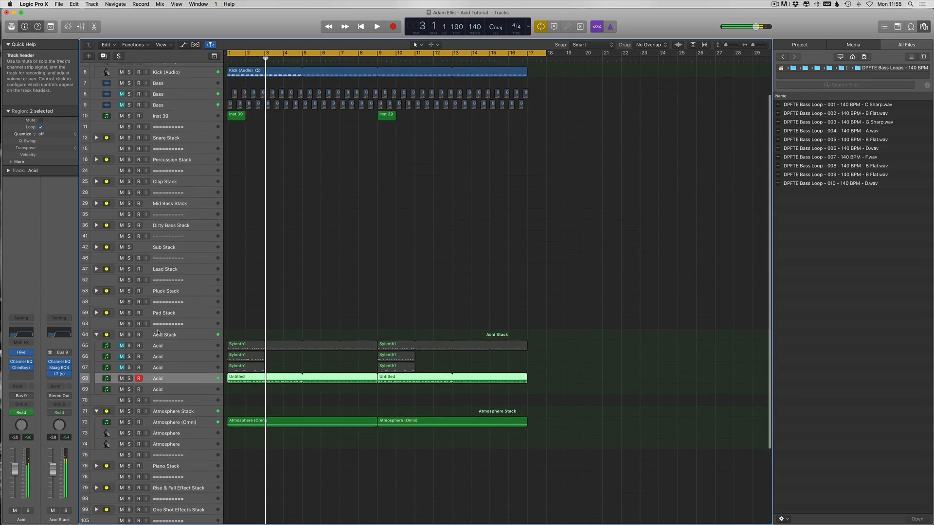
Expand the Sub Stack, create a looped region on the Sub Bass track to about bar 17, and open it in the piano roll
left_click(97, 247)
left_click(168, 258)
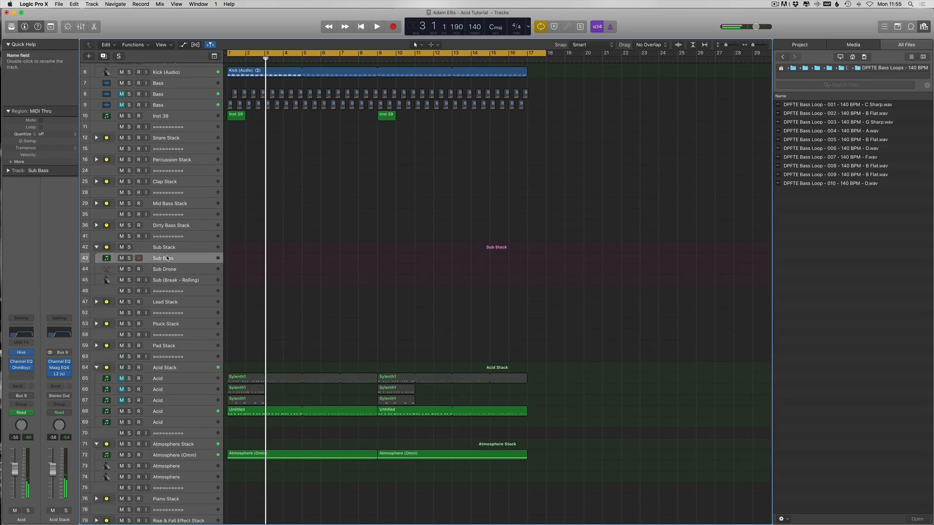
left_click_drag(248, 256, 532, 258)
double_click(241, 261)
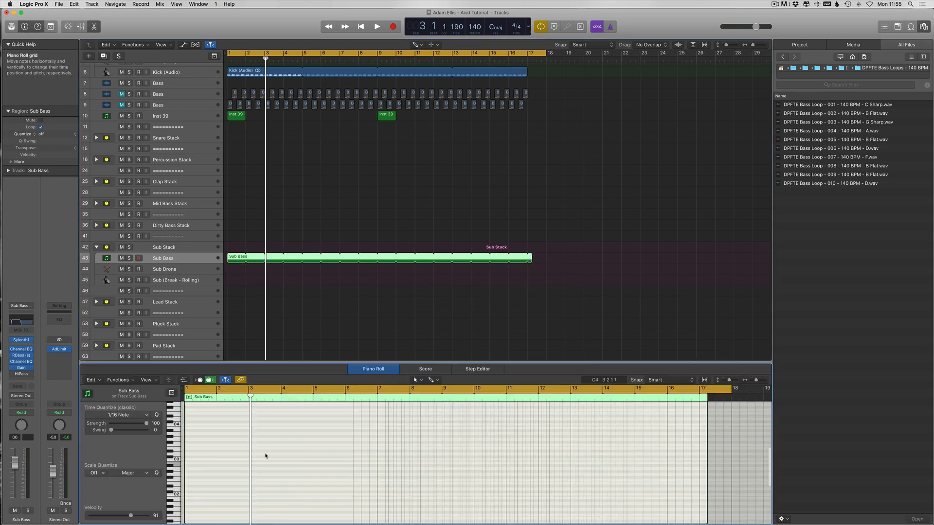
scroll(206, 475, "down", 5)
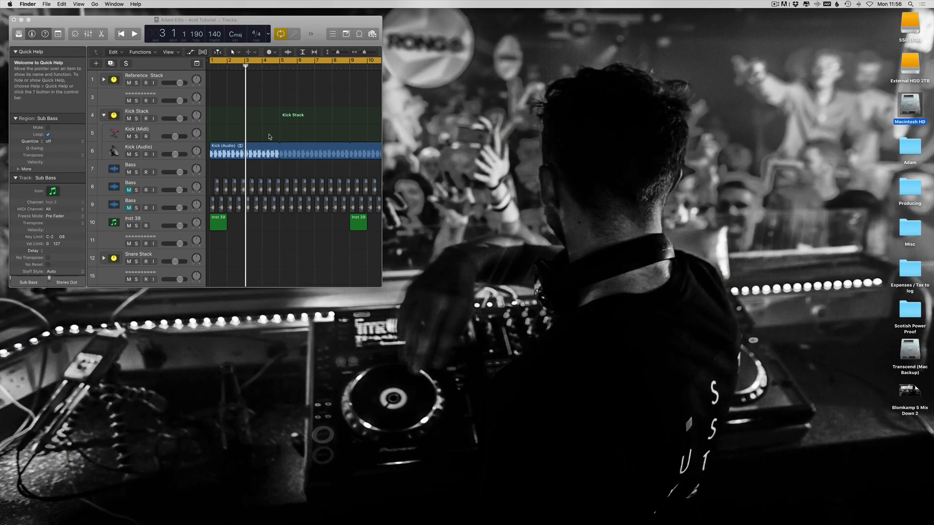
Return from the Finder to the Logic Pro X project and restore screenset 1
left_click(154, 21)
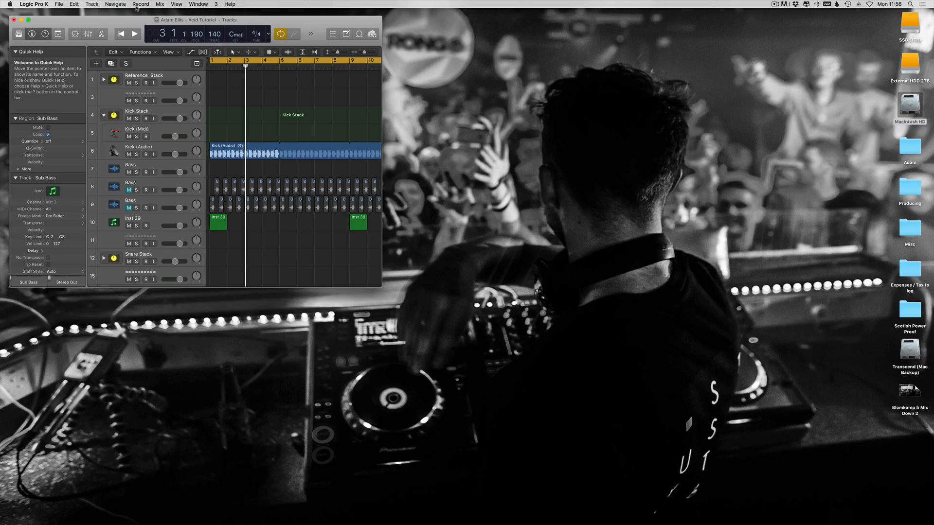
left_click(215, 4)
left_click(224, 12)
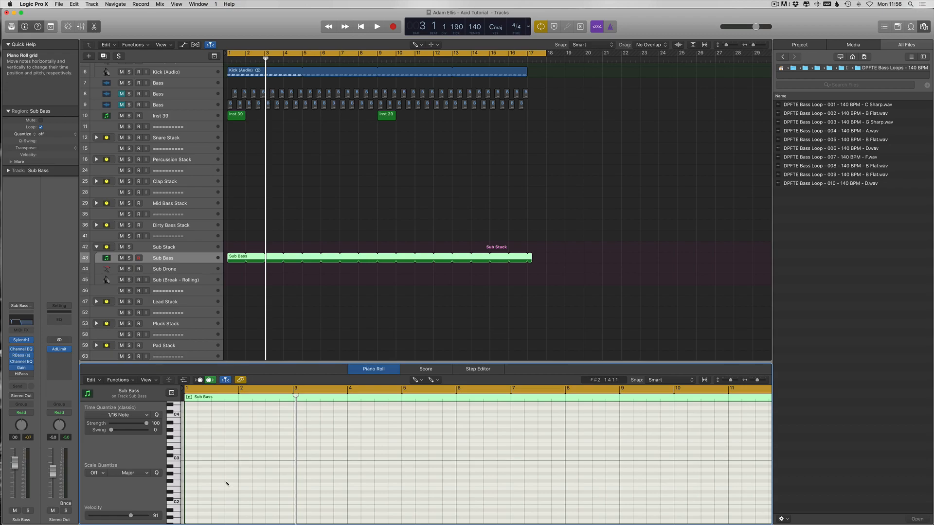
Draw a note from beat 3 of bar 1 in the Sub Bass region, shorten it and transpose it down two octaves
left_click(217, 465)
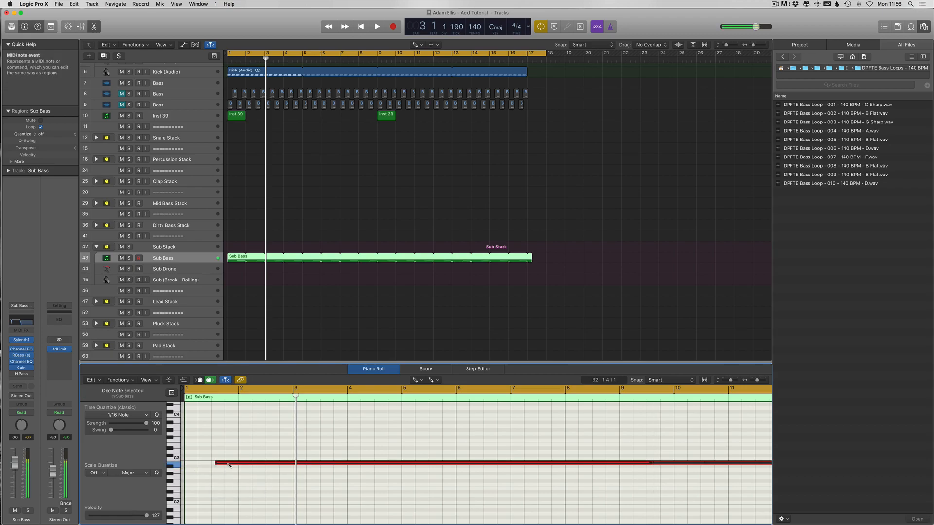
left_click(233, 465)
left_click_drag(235, 464, 223, 465)
key("t")
key("t")
key("alt+shift+Down")
key("alt+shift+Down")
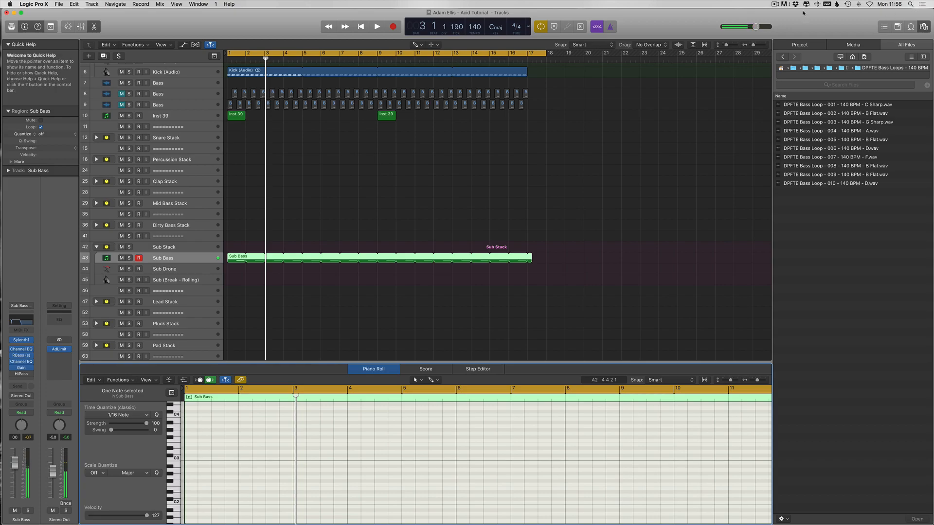
left_click(775, 4)
left_click(785, 20)
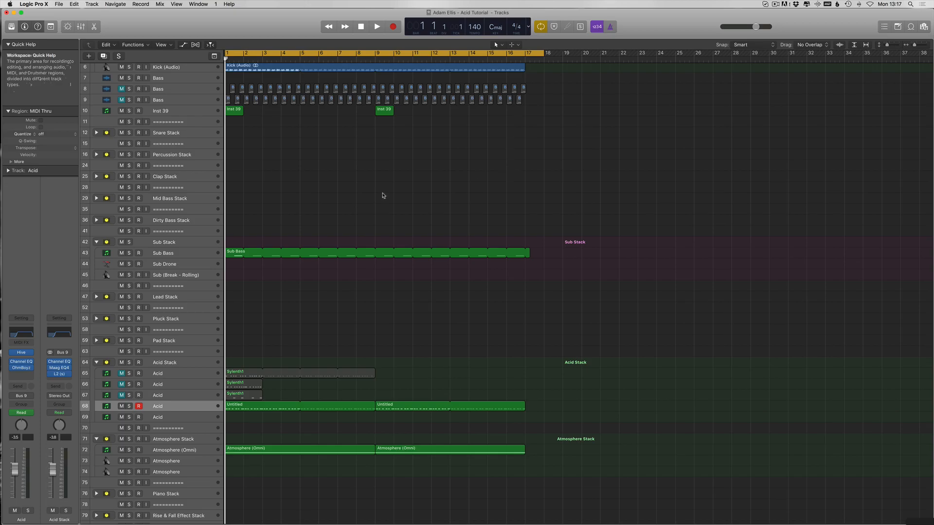
Play the arrangement from the start, soloing and unsoloing Acid track 68
scroll(322, 266, "down", 1)
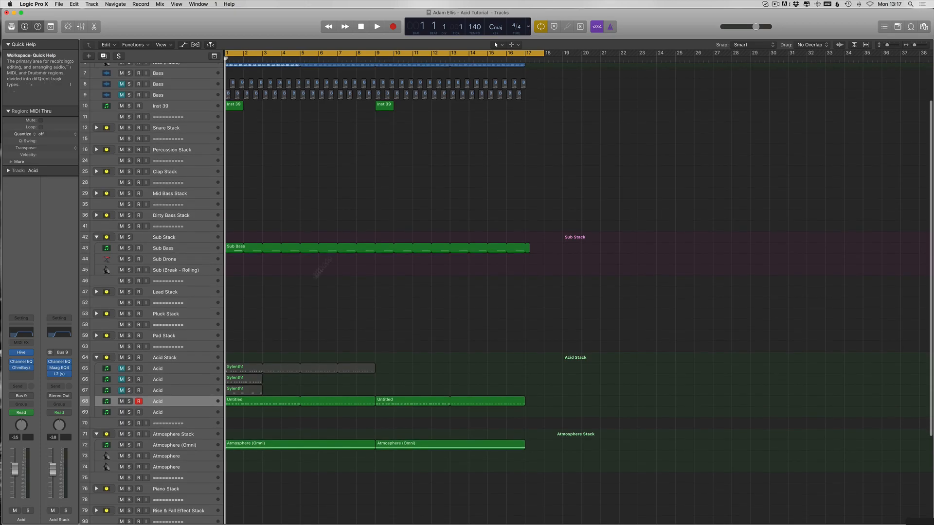
left_click(128, 402)
key("space")
left_click(128, 402)
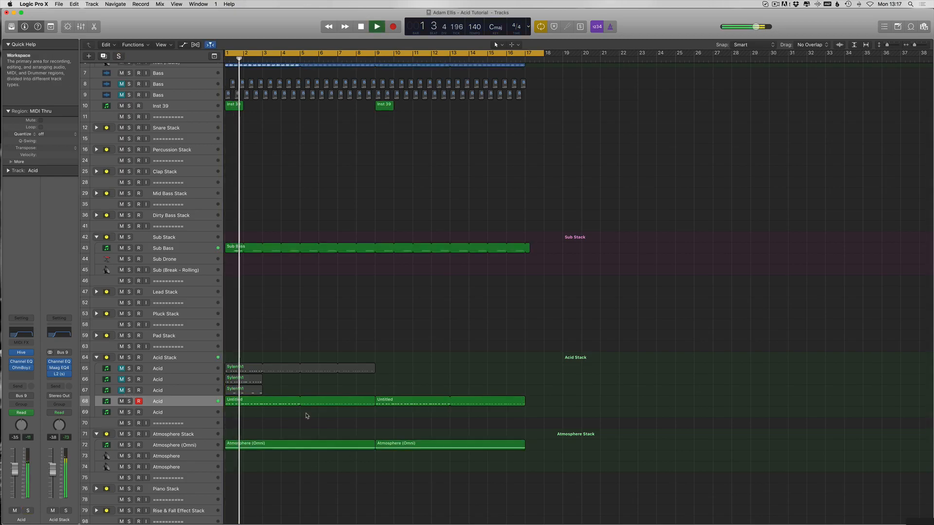
Rework the Sub Bass region into four short off-beat notes across bar 1 by shortening and repeating its note
left_click(216, 251)
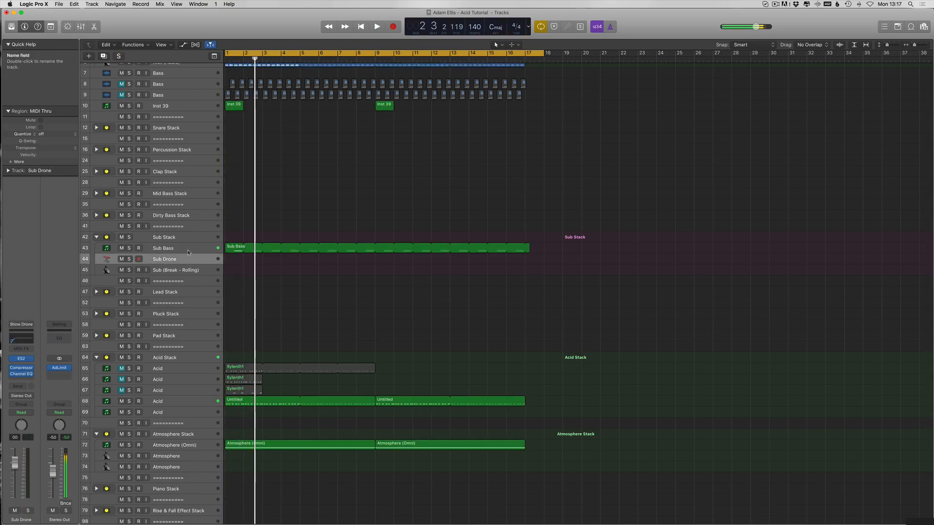
double_click(227, 249)
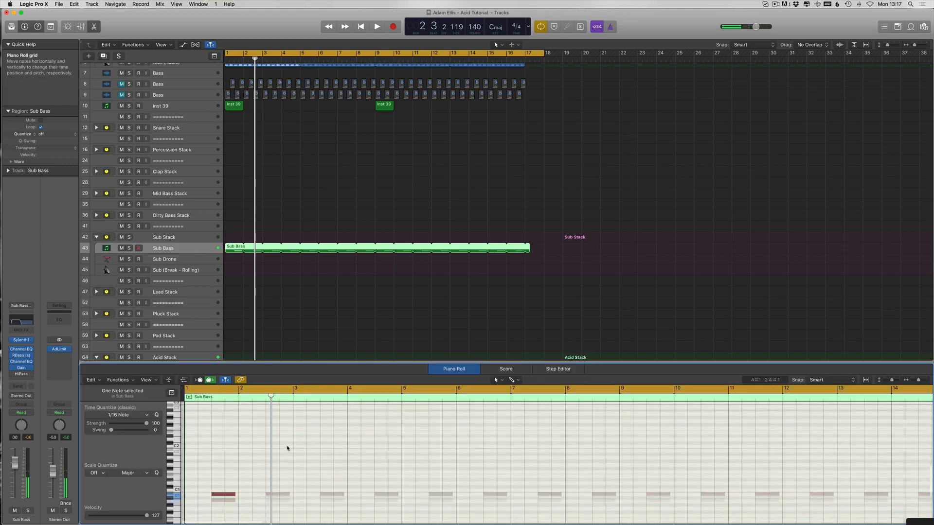
scroll(223, 471, "up", 5)
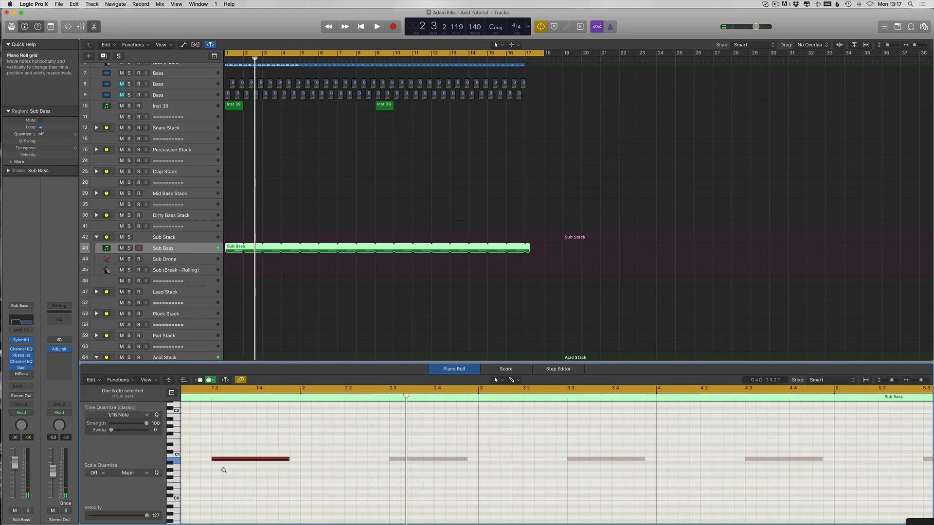
scroll(252, 464, "up", 4)
left_click(250, 469)
left_click_drag(324, 479, 186, 483)
key("super+r")
Play the mix without the piano roll, lower Sub Bass to -3.5 dB, and mute Acid track 68 and Atmosphere (Omni)
key("space")
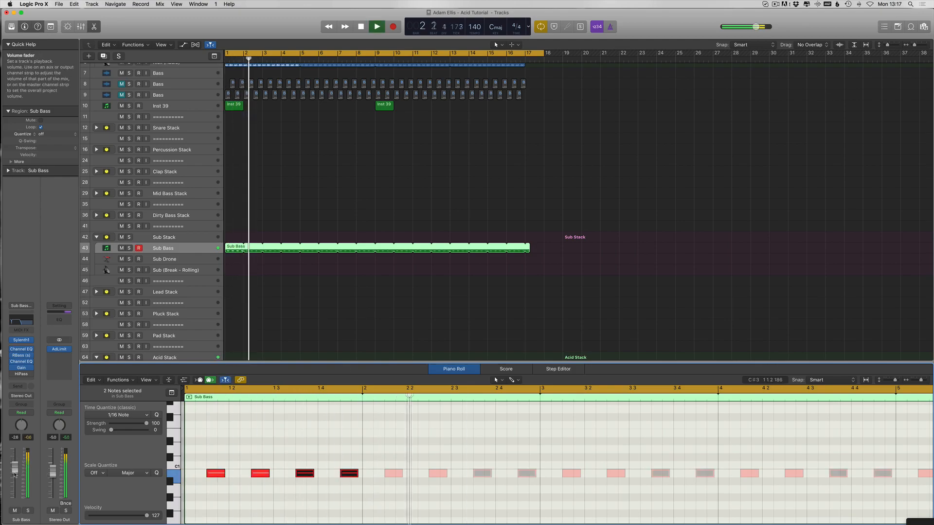
key("e")
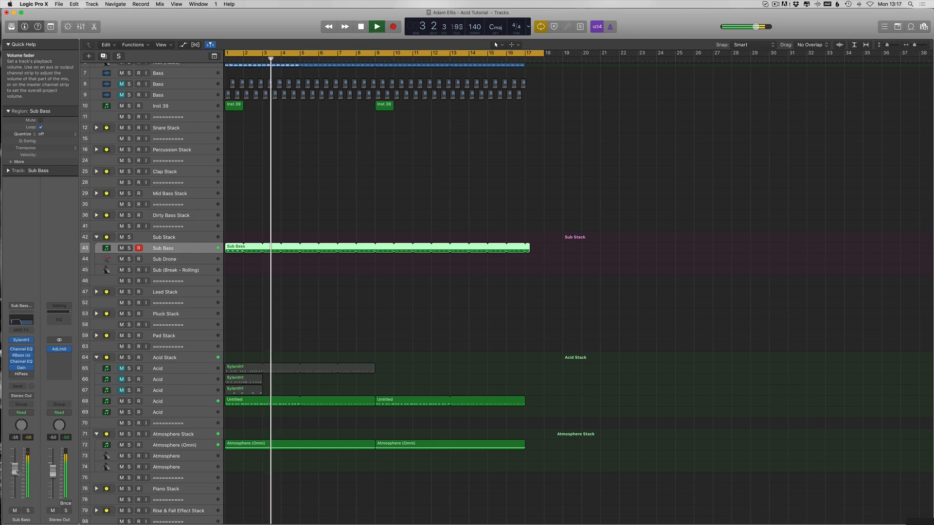
left_click(122, 401)
left_click(122, 445)
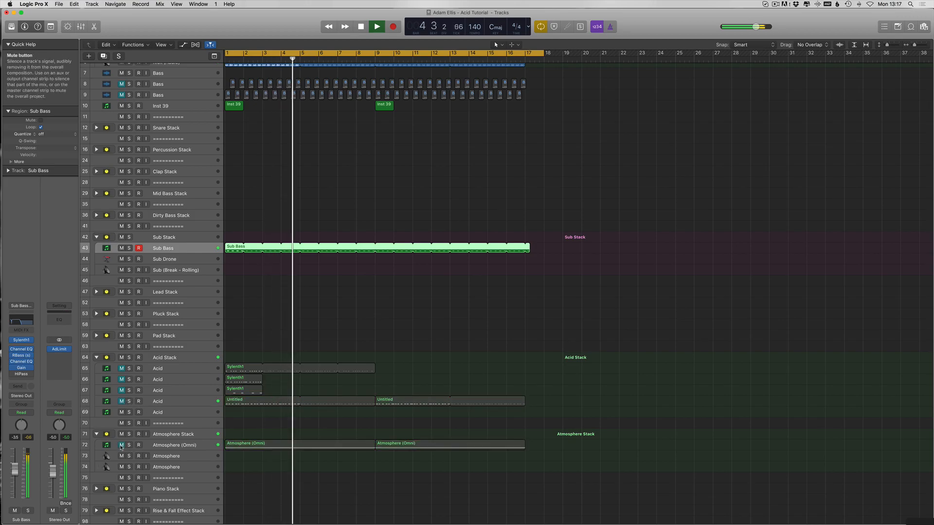
key("space")
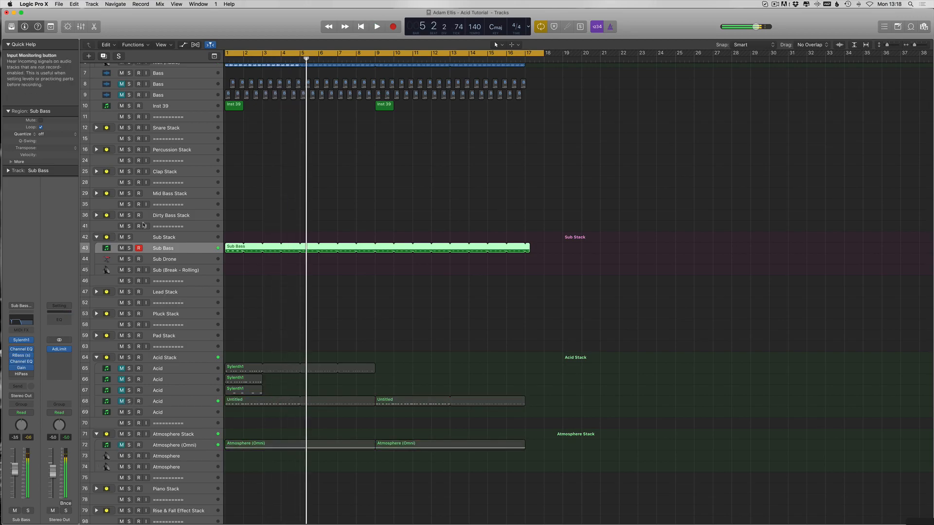
Lower the Sub Bass volume to -5.3 dB during playback and open its region in the piano roll
scroll(255, 170, "down", 1)
key("space")
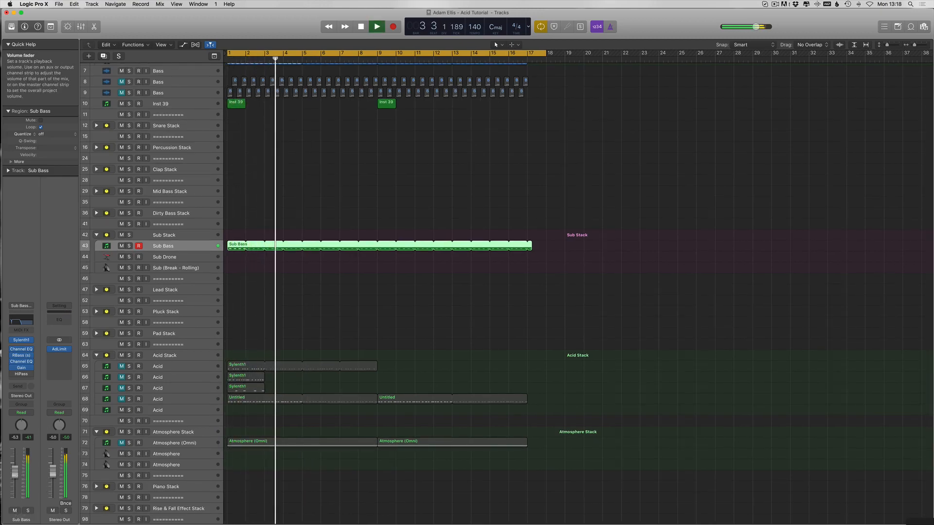
double_click(245, 244)
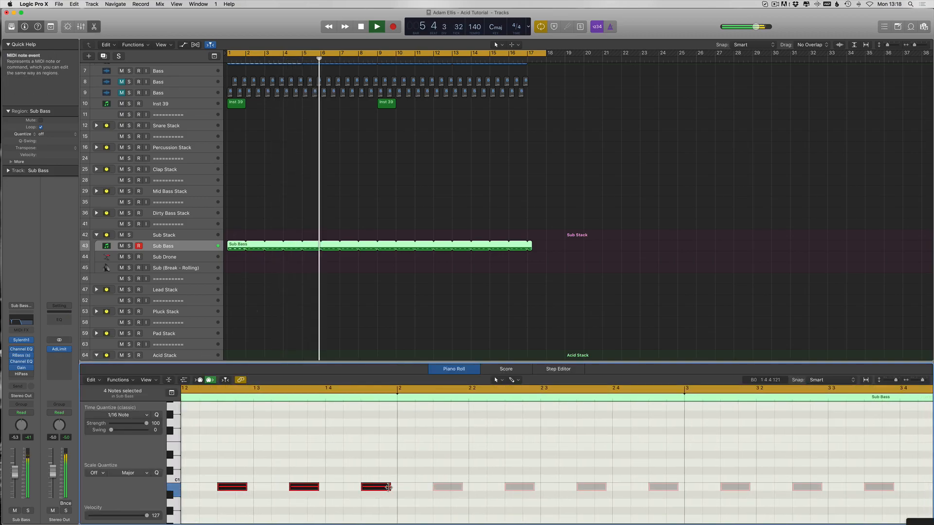
scroll(313, 209, "up", 5)
Solo the Kick (Audio) track, play it from the start and show its waveform in the audio editor
key("space")
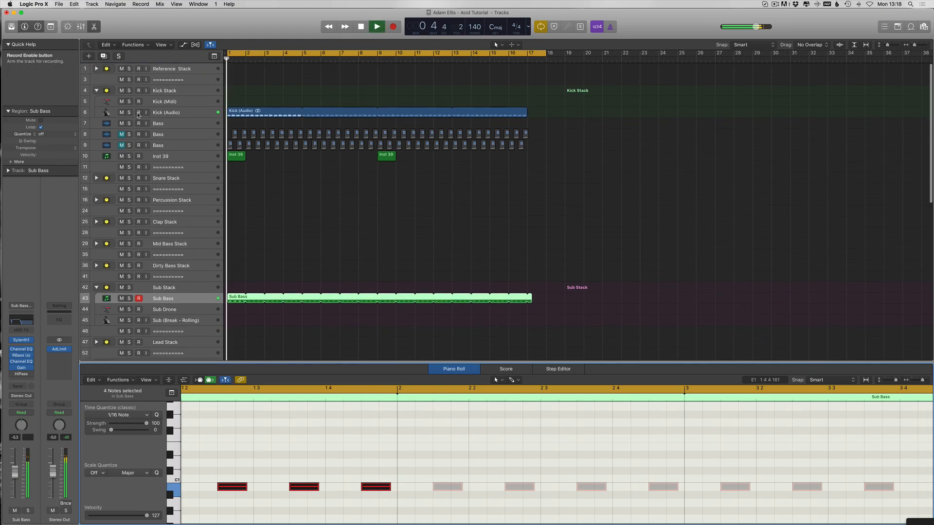
left_click(129, 112)
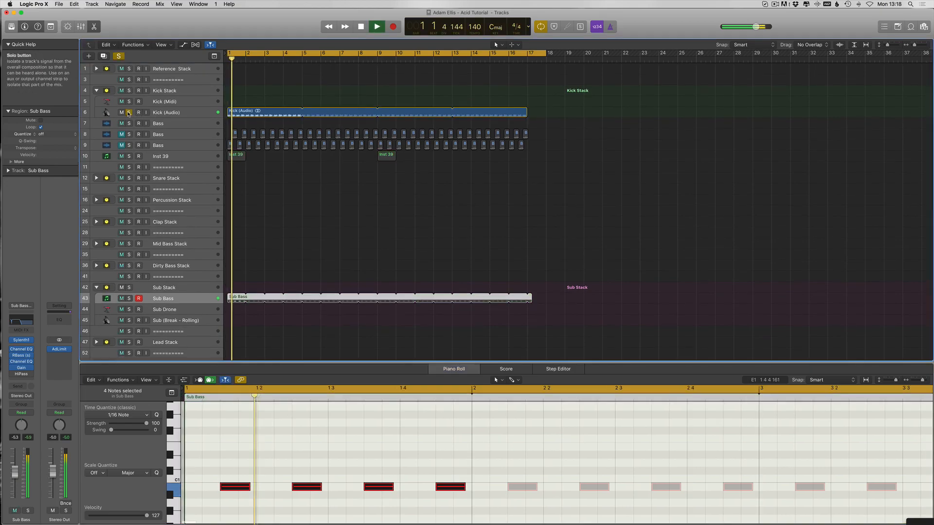
left_click(169, 113)
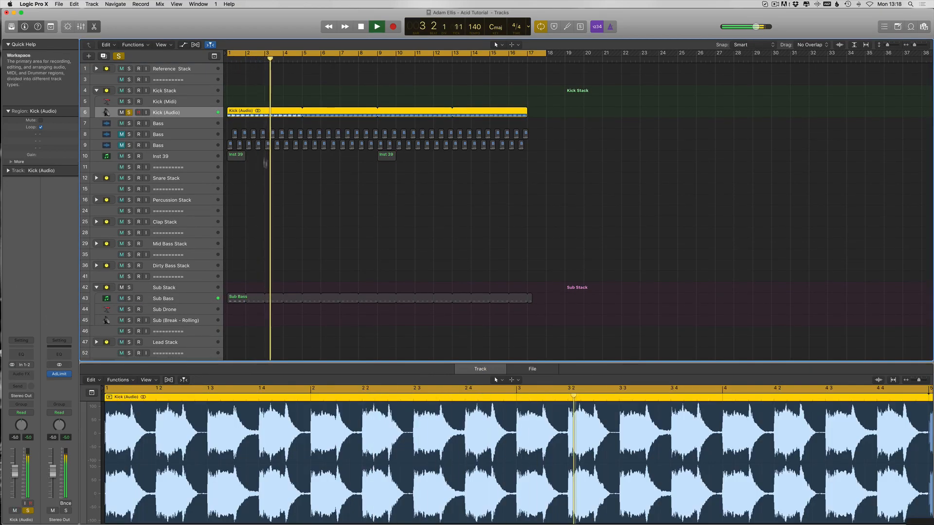
key("space")
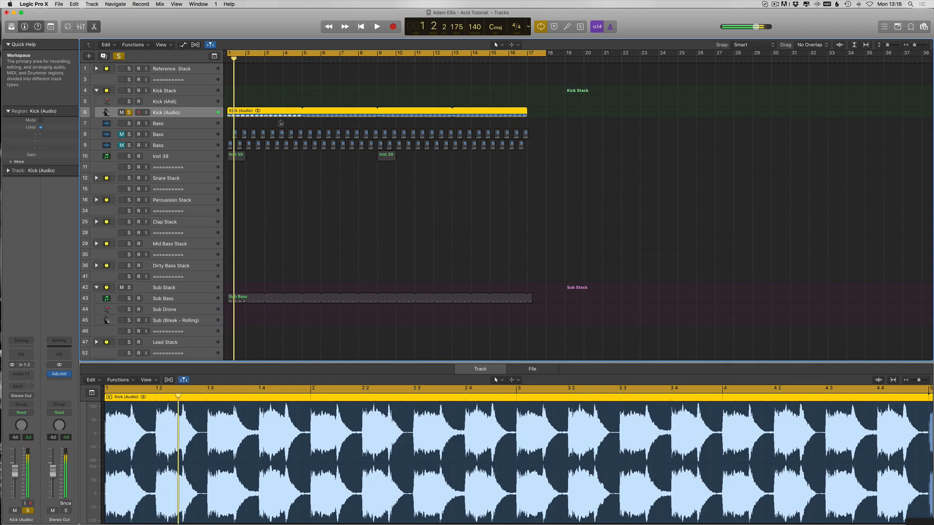
Examine the first hits of the Kick (Audio) waveform up close and listen to them in solo
scroll(268, 130, "up", 5)
scroll(267, 131, "right", 10)
scroll(353, 134, "right", 10)
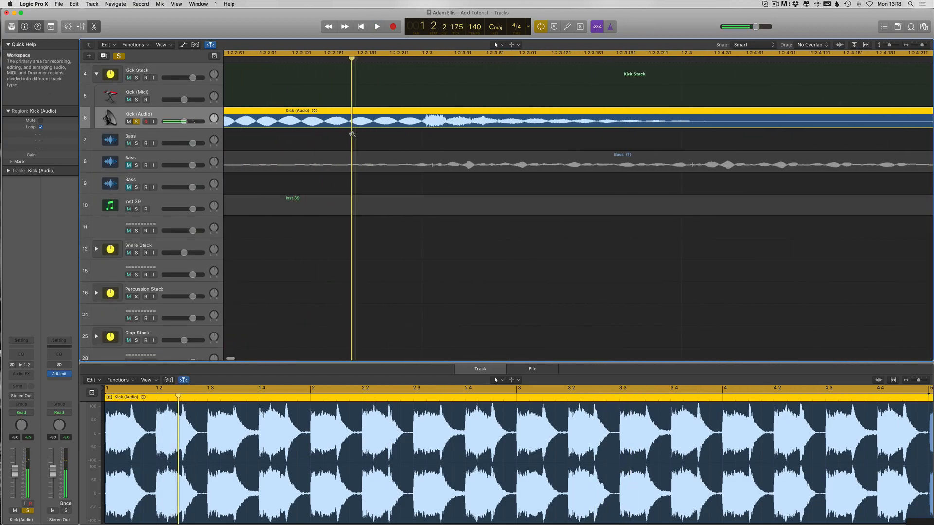
scroll(352, 134, "left", 10)
key("space")
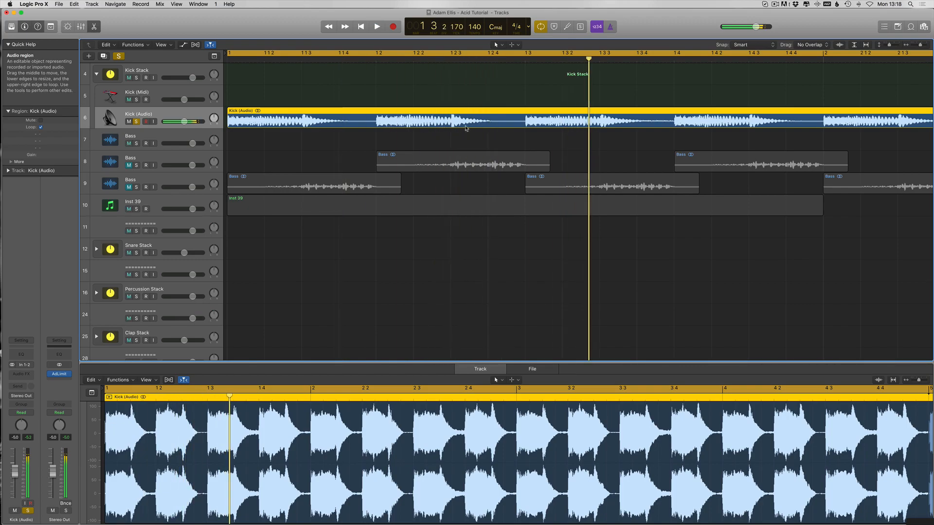
key("space")
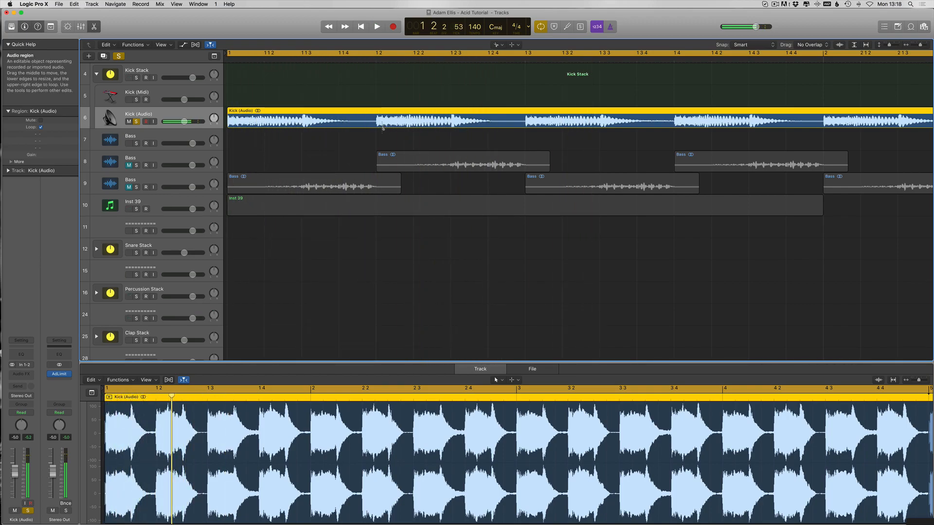
Cut the Kick (Audio) region down to its first hit, loop that hit up to bar 5, and play it
left_click(382, 126)
scroll(377, 128, "left", 10)
key("t")
key("t")
key("BackSpace")
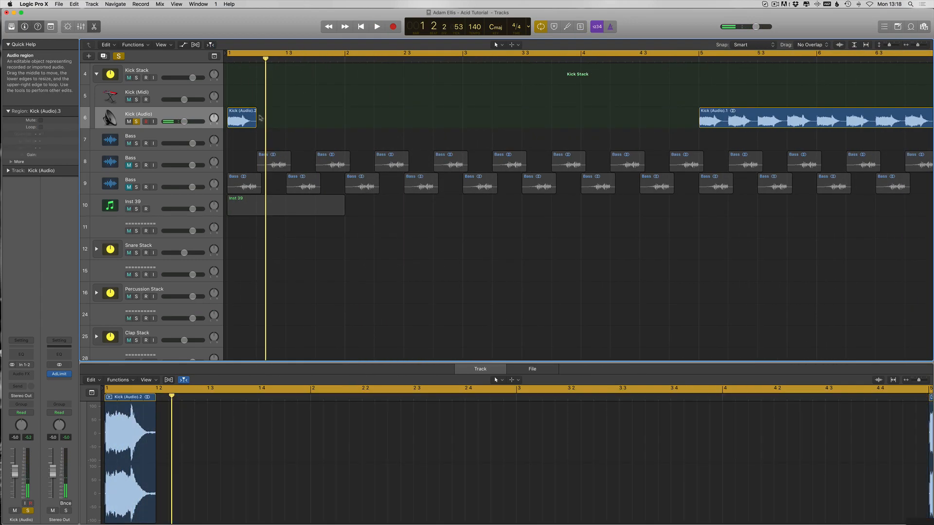
left_click_drag(255, 112, 859, 141)
key("space")
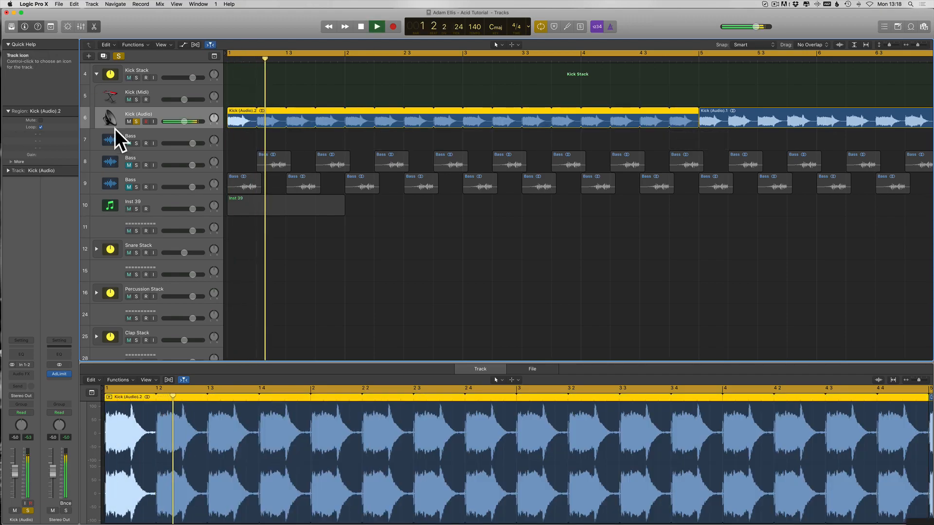
Delete the leftover Kick (Audio) region from bar 5 onward and extend the first-hit loop to about bar 17
scroll(455, 177, "left", 5)
left_click(454, 120)
key("BackSpace")
scroll(404, 100, "left", 5)
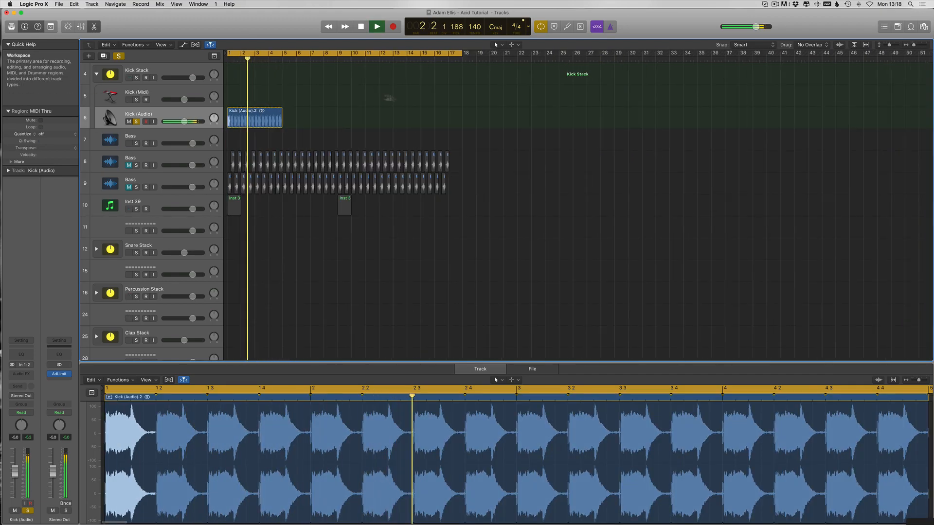
left_click_drag(285, 112, 445, 128)
left_click(465, 302)
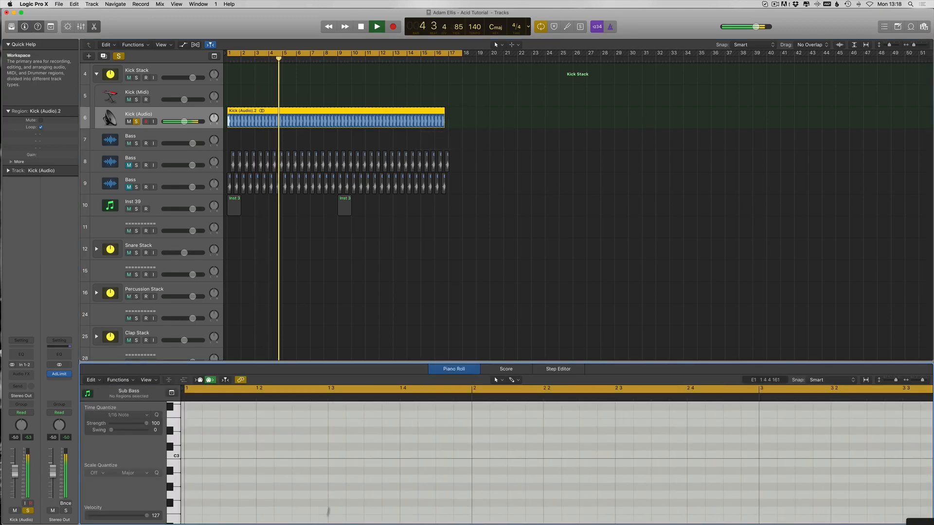
Hear Sub Bass soloed with the kick, clear all solos, and lower Sub Bass to -6.0 dB
key("p")
scroll(277, 387, "down", 5)
left_click(136, 389)
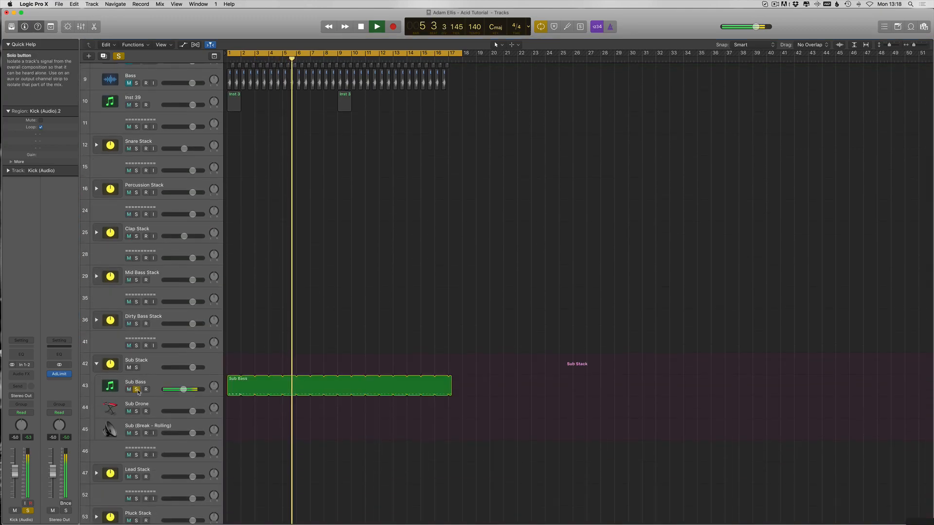
left_click(119, 57)
left_click(115, 385)
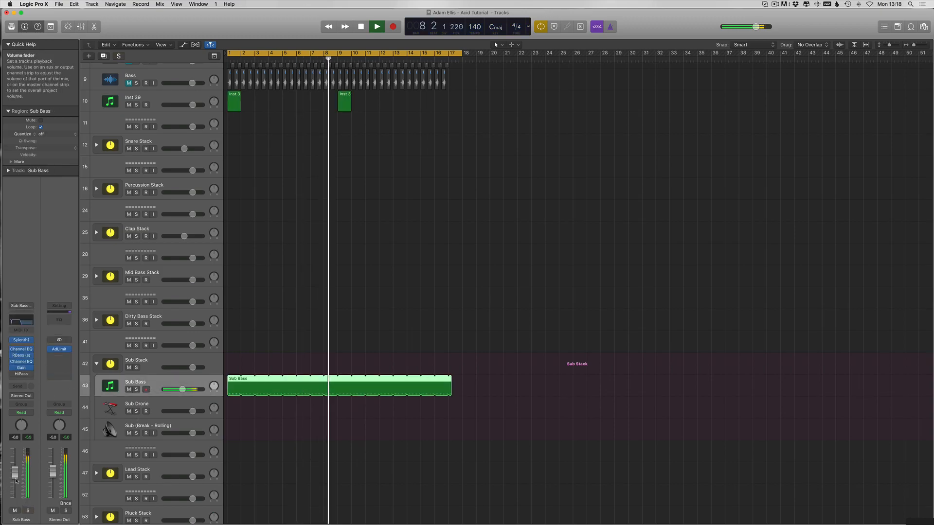
Add a Channel EQ to Kick (Audio) with the low cut off and a 48 Hz boost of +1.5 dB, Q 3.10
scroll(117, 291, "up", 5)
left_click(112, 162)
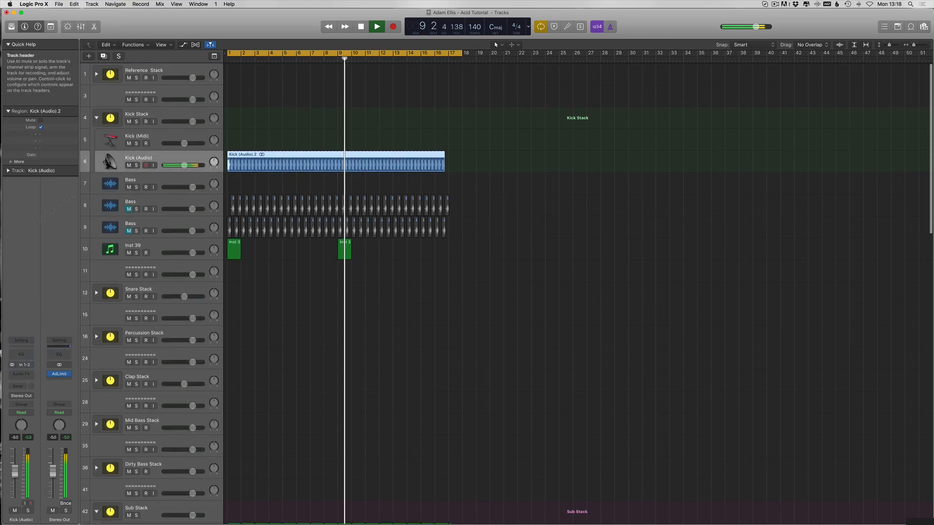
left_click(21, 355)
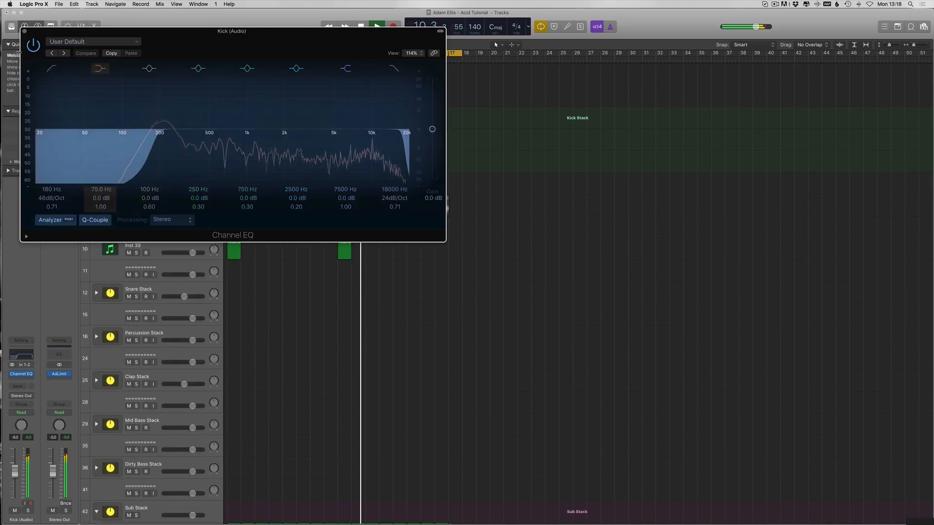
left_click(52, 68)
left_click_drag(179, 141, 180, 139)
left_click_drag(124, 118, 87, 110)
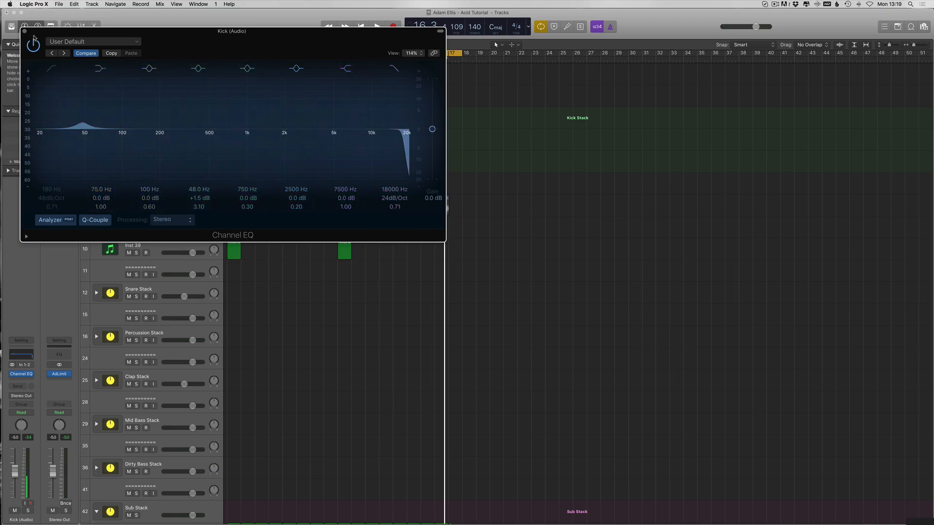
Close the kick's Channel EQ, play the mix, and unmute Acid track 68 and Atmosphere (Omni)
left_click_drag(45, 31, 255, 86)
left_click(236, 87)
key("space")
scroll(214, 331, "down", 10)
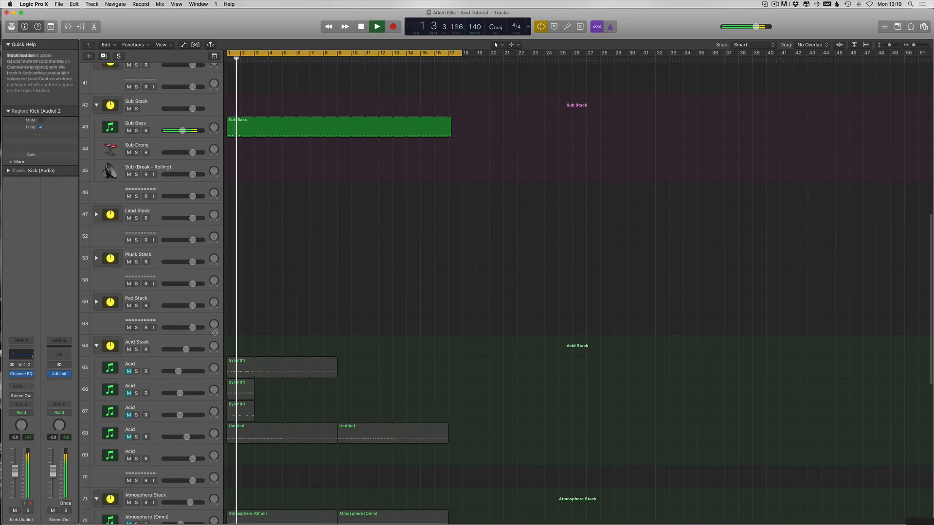
left_click(176, 433)
scroll(178, 437, "down", 4)
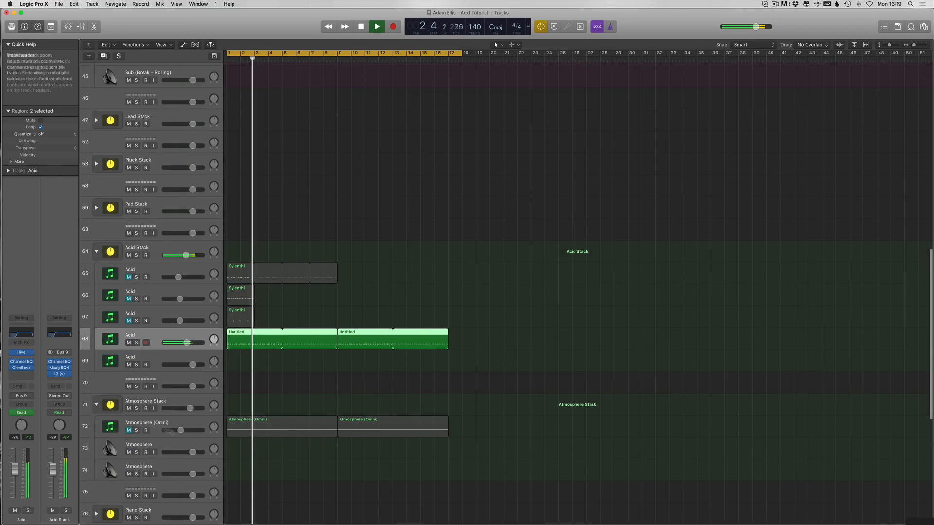
left_click(178, 434)
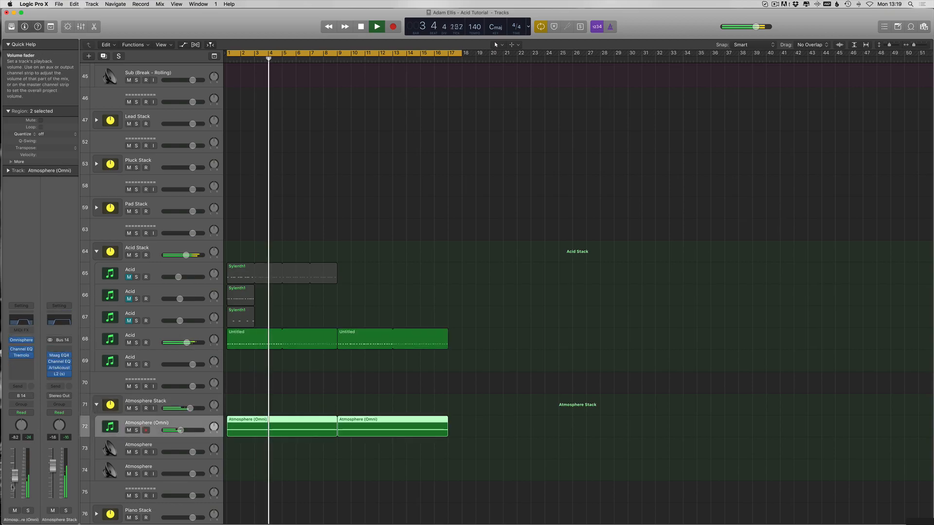
Solo Acid track 68 during playback and briefly view its Hive cutoff automation
left_click(168, 333)
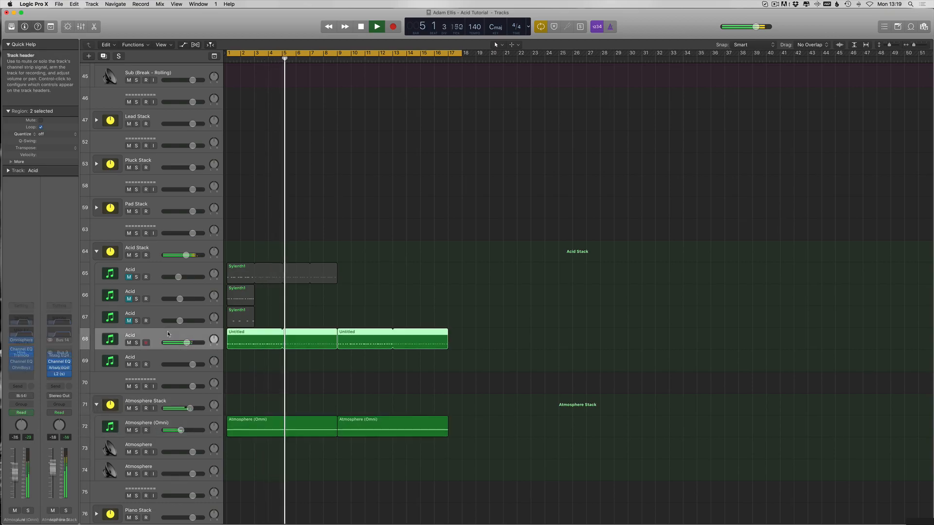
left_click(27, 511)
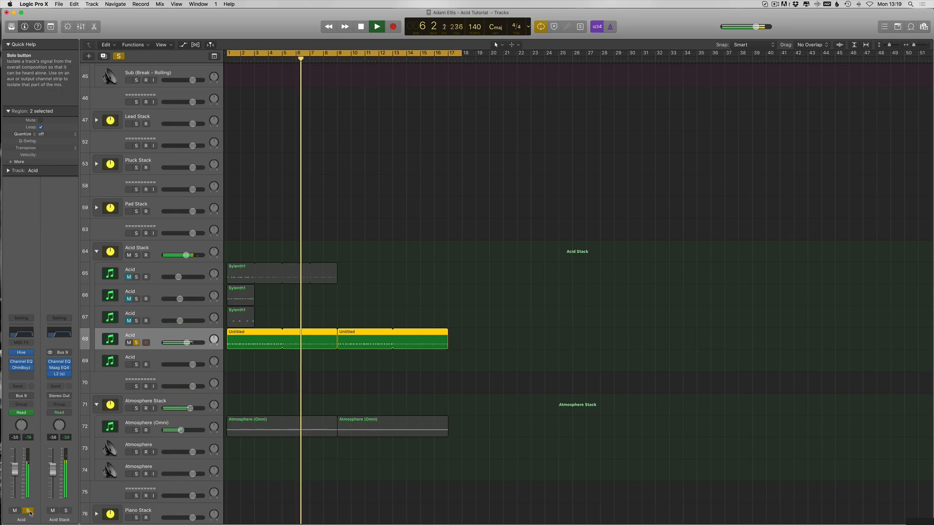
key("a")
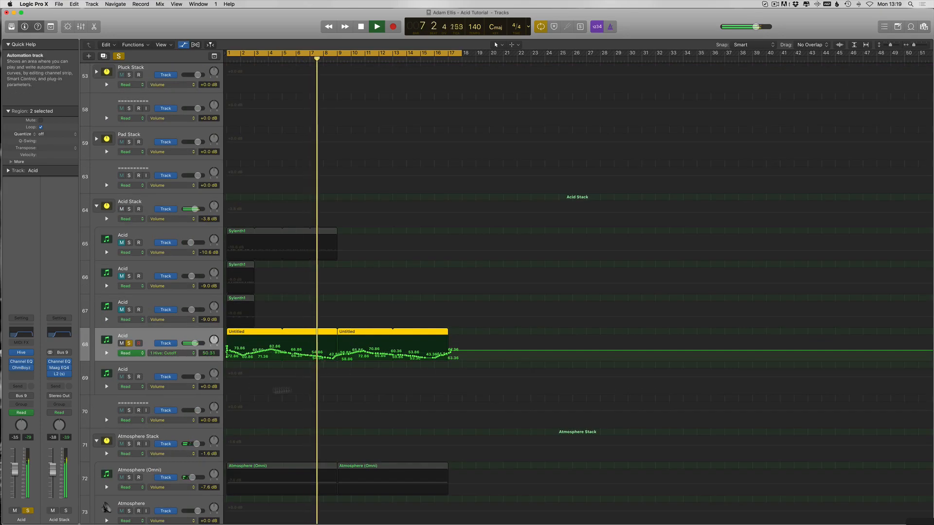
key("space")
key("a")
Open Acid track 68's first region in the piano roll, delete its second region at bar 9, and loop the first past bar 17
double_click(264, 348)
left_click(453, 273)
left_click(378, 336)
key("Delete")
left_click_drag(341, 338, 474, 342)
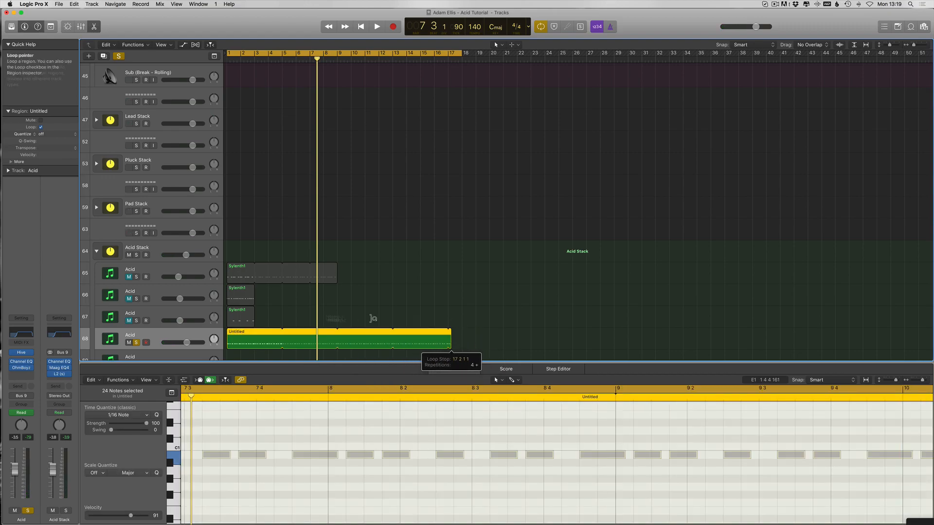
scroll(221, 303, "down", 2)
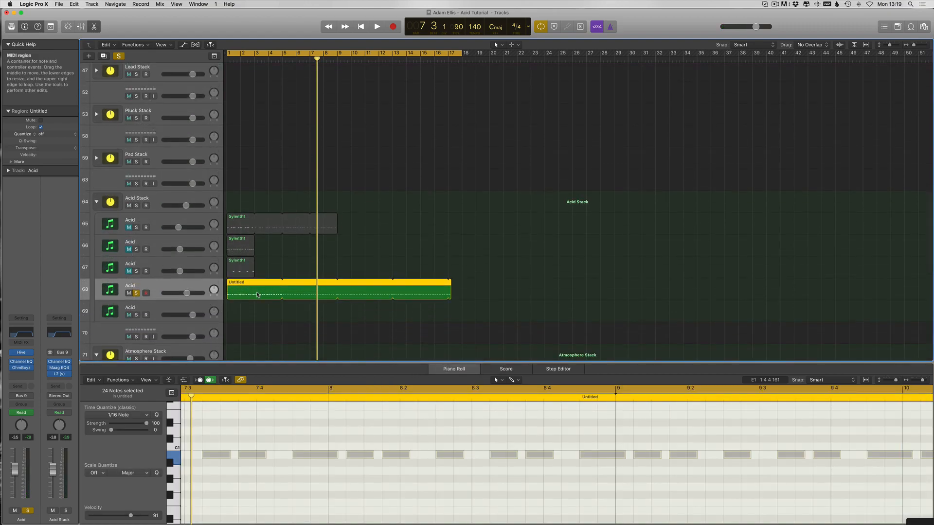
Delete the long acid note leading into bar 2, stretch the preceding note up to bar 2, and replay the pattern
scroll(265, 423, "left", 10)
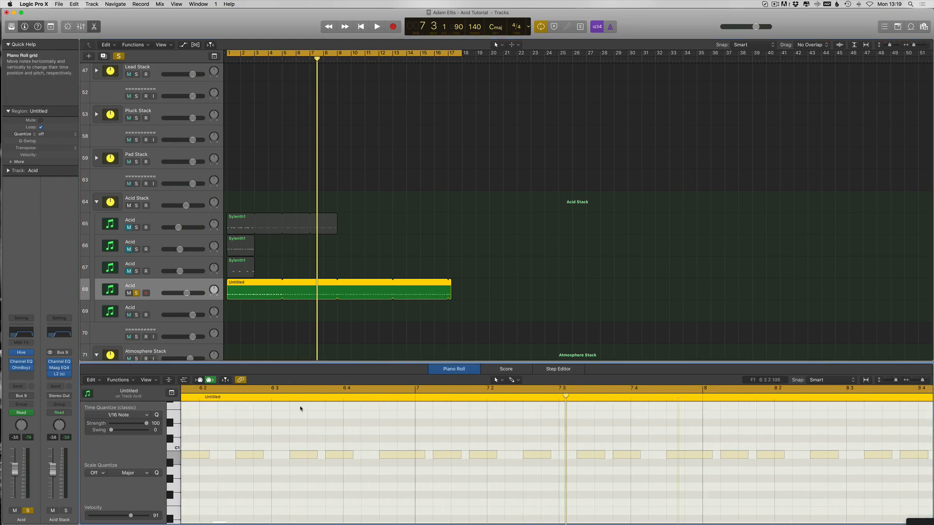
scroll(294, 413, "left", 8)
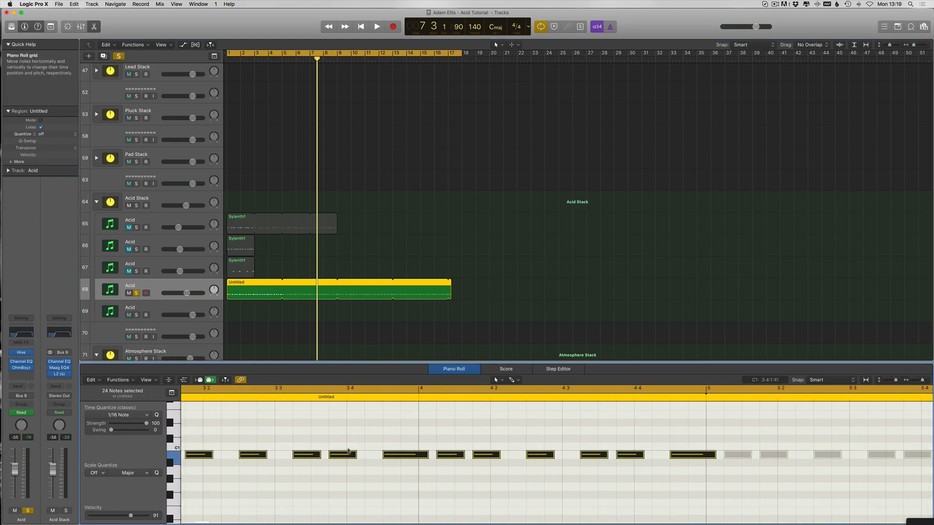
left_click_drag(354, 455, 358, 454)
key("space")
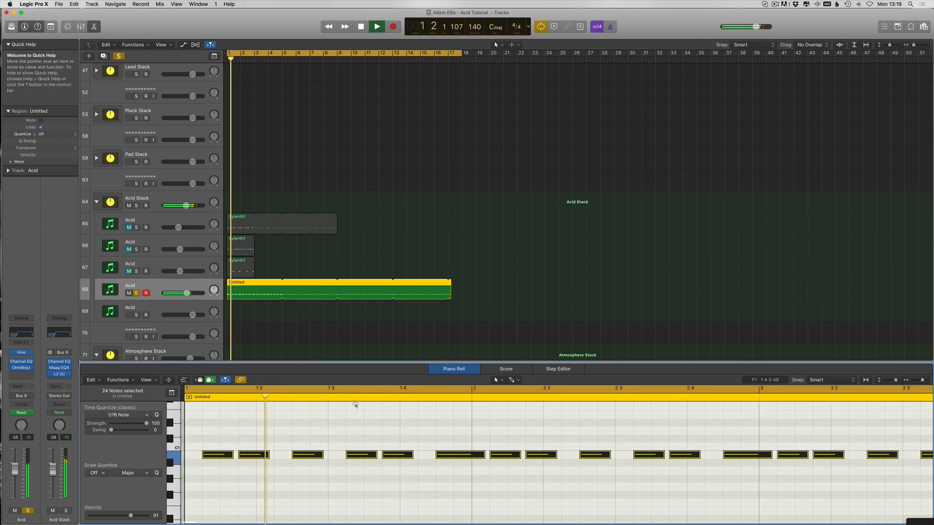
left_click(445, 436)
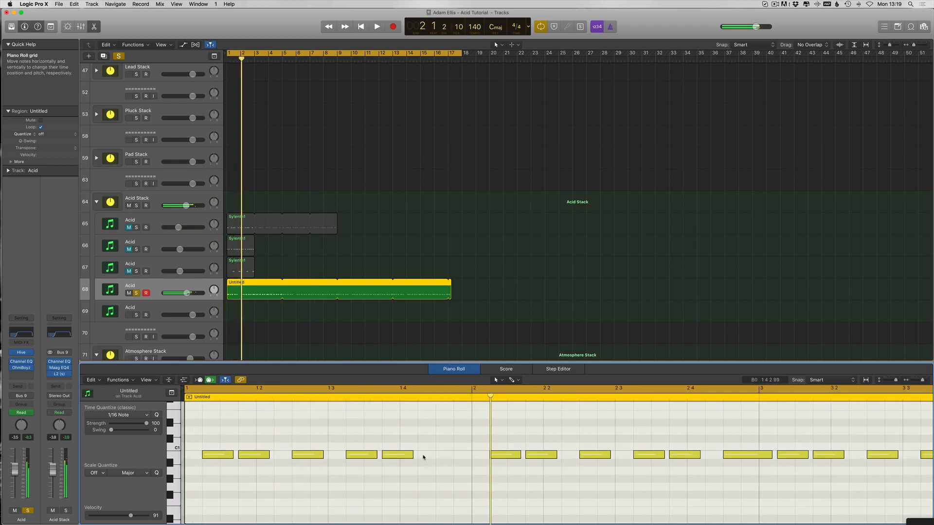
left_click_drag(412, 456, 475, 456)
key("space")
key("super+Left")
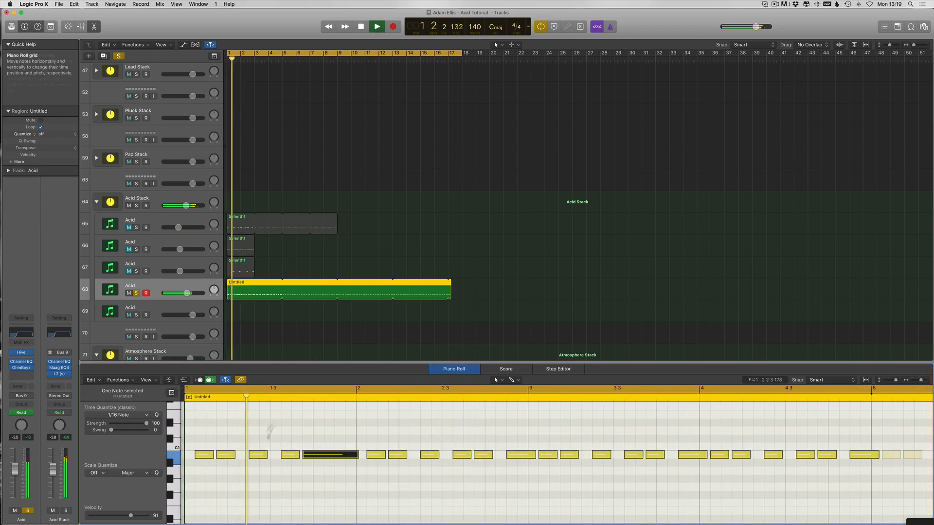
Replace the long acid note crossing into bar 3 by extending the previous note to bar 3, and replay from the start
scroll(470, 414, "right", 5)
left_click(461, 493)
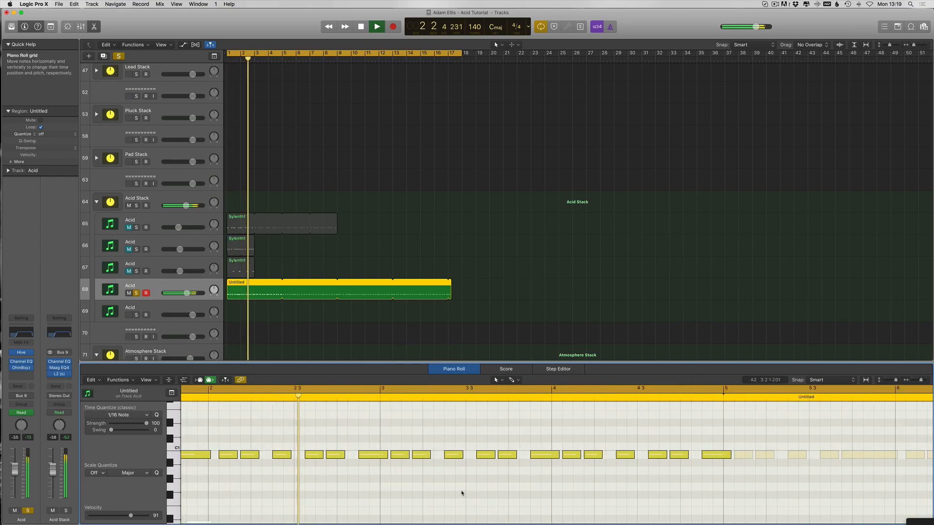
key("space")
left_click(342, 455)
left_click_drag(344, 455, 374, 456)
key("super+Left")
key("space")
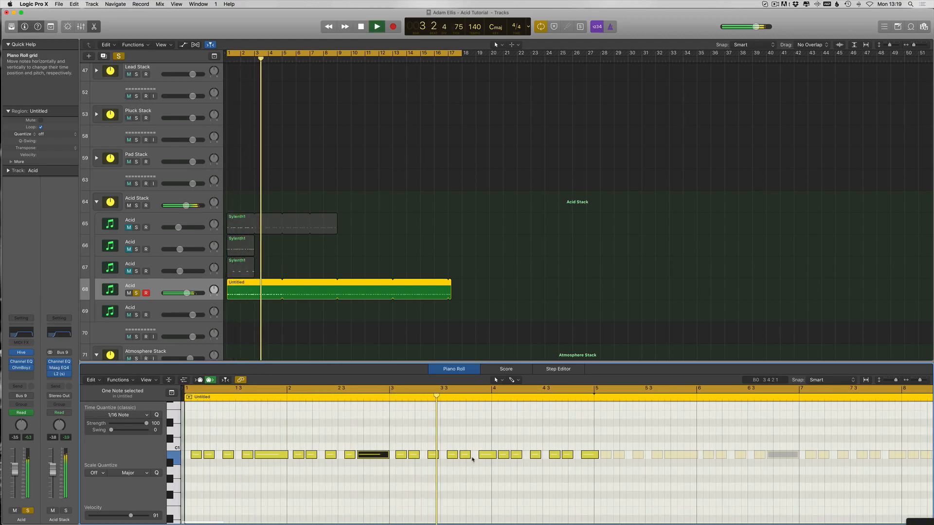
Remove the short acid notes before bars 4 and 5 and lengthen the notes preceding them to those bar lines
key("space")
left_click(466, 455)
key("BackSpace")
left_click_drag(481, 455, 495, 456)
left_click_drag(606, 437, 594, 455)
key("space")
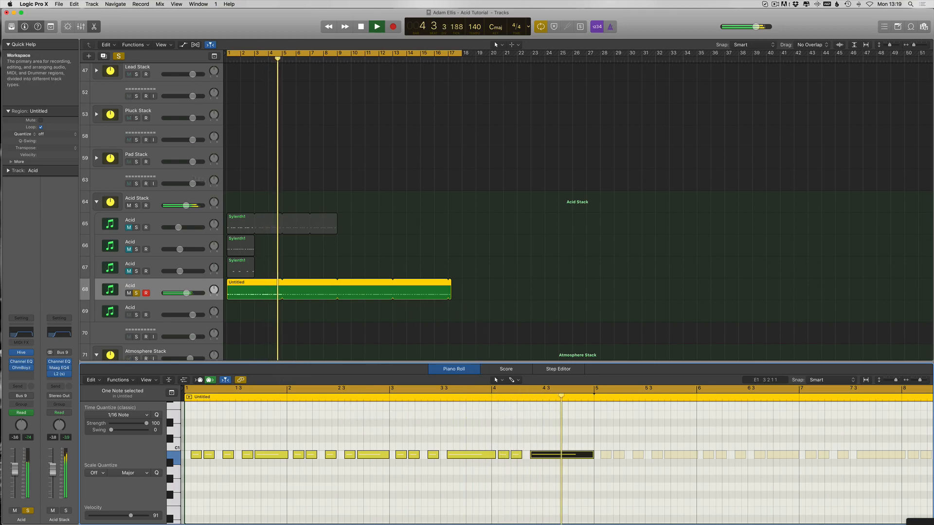
Close the piano roll and clear the solo on Acid track 68, and trim its region's loop to end at bar 17
key("e")
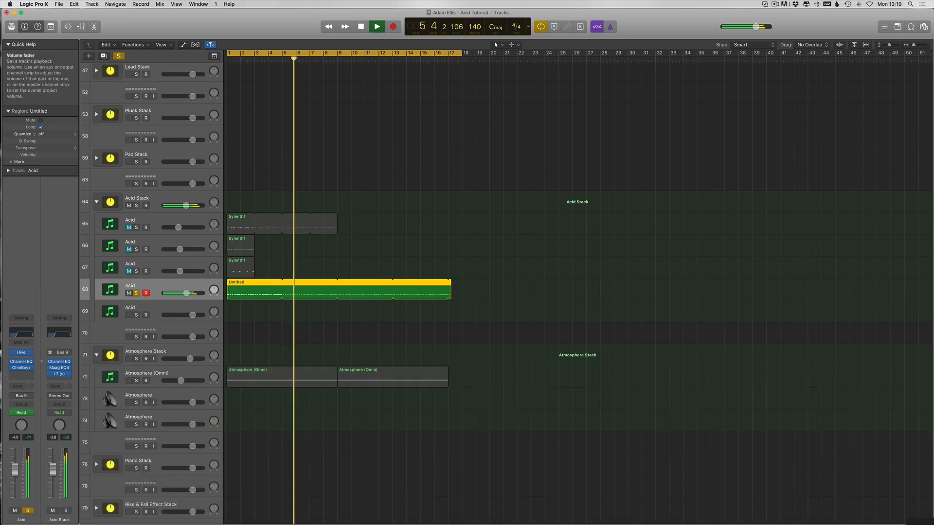
key("ctrl+s")
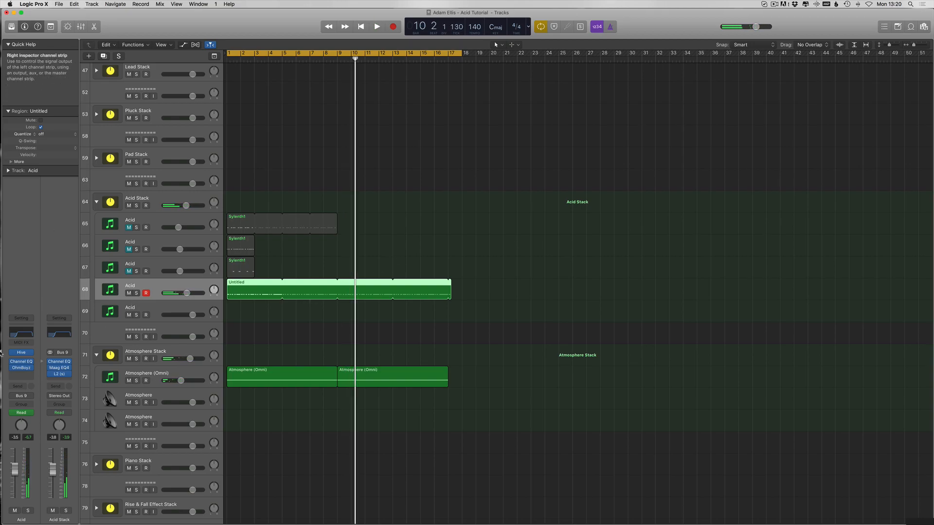
mouse_move(2, 353)
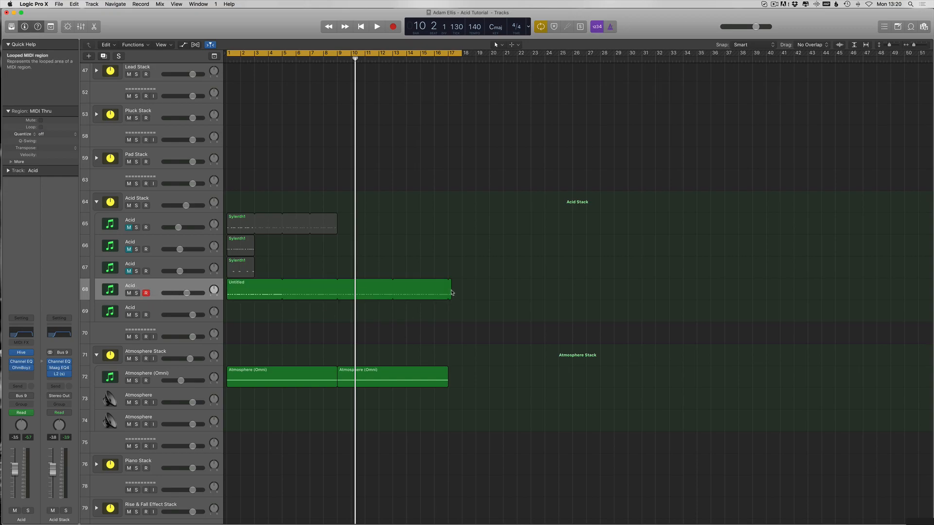
left_click_drag(452, 293, 455, 291)
left_click(505, 301)
Insert a Stereo Spread on Acid track 68 with lower and upper intensity both at 40%
left_click(21, 373)
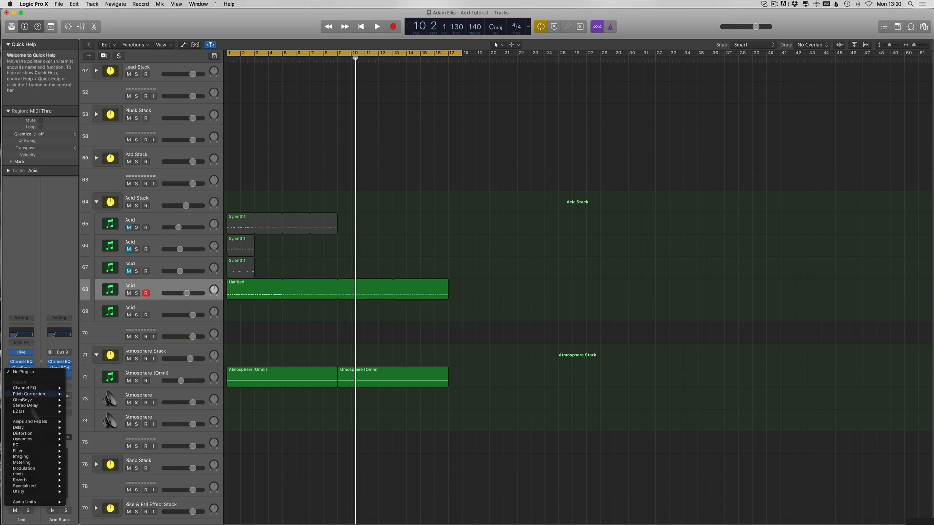
mouse_move(38, 456)
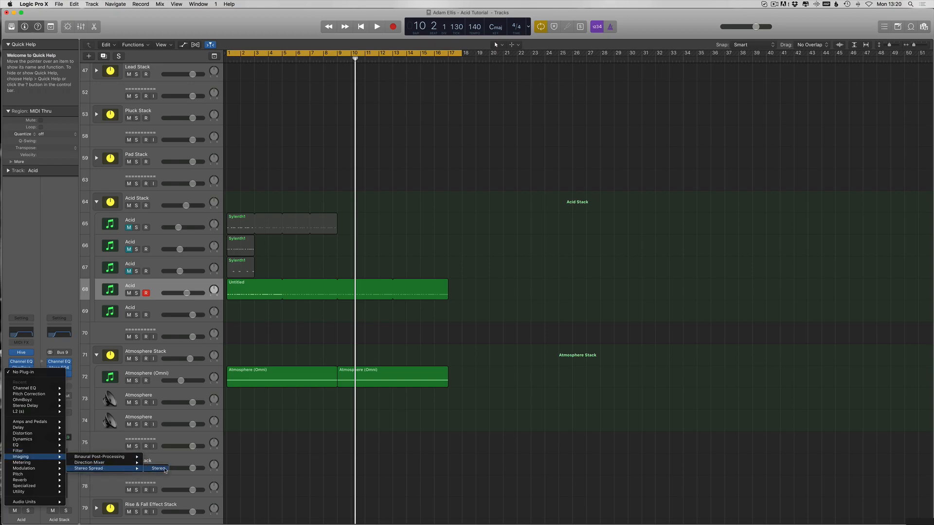
left_click(164, 470)
double_click(39, 115)
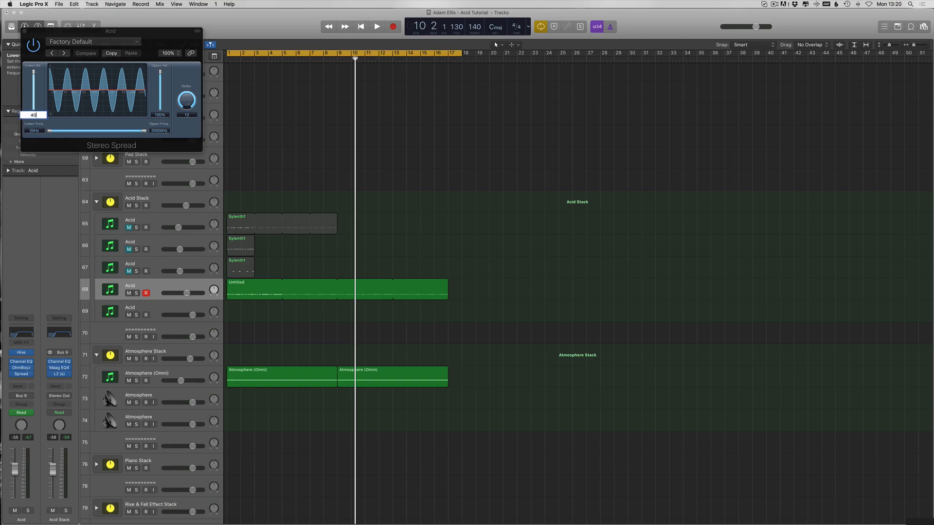
double_click(156, 115)
type("40")
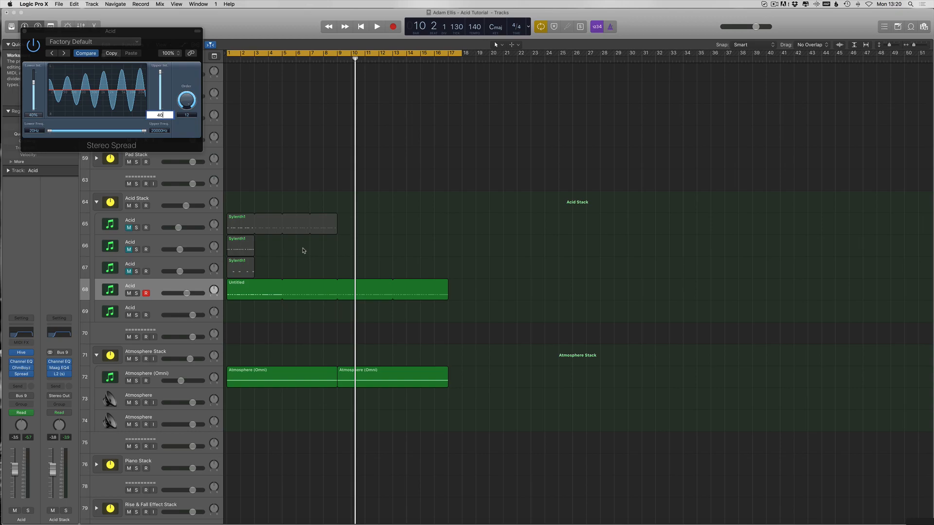
key("Return")
Play the mix from the start and lower Acid track 68 to -4.7 dB
scroll(335, 292, "down", 1)
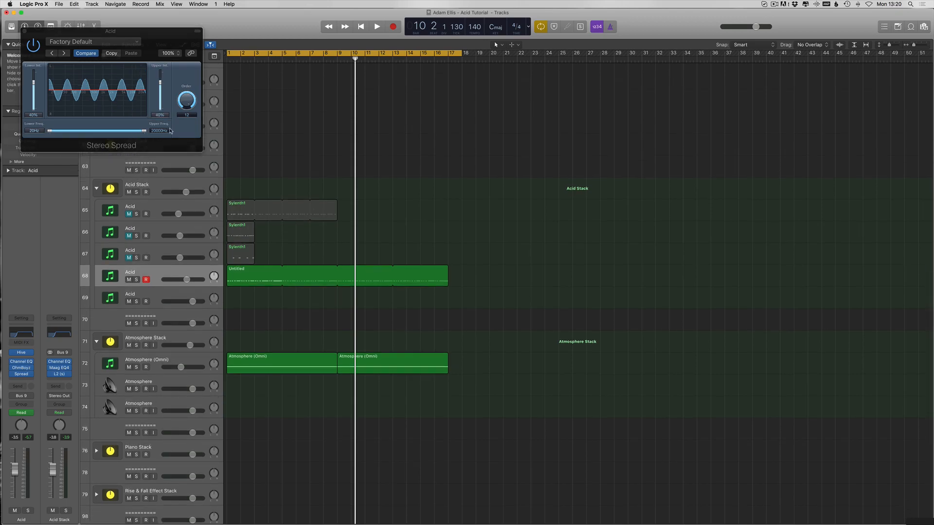
key("space")
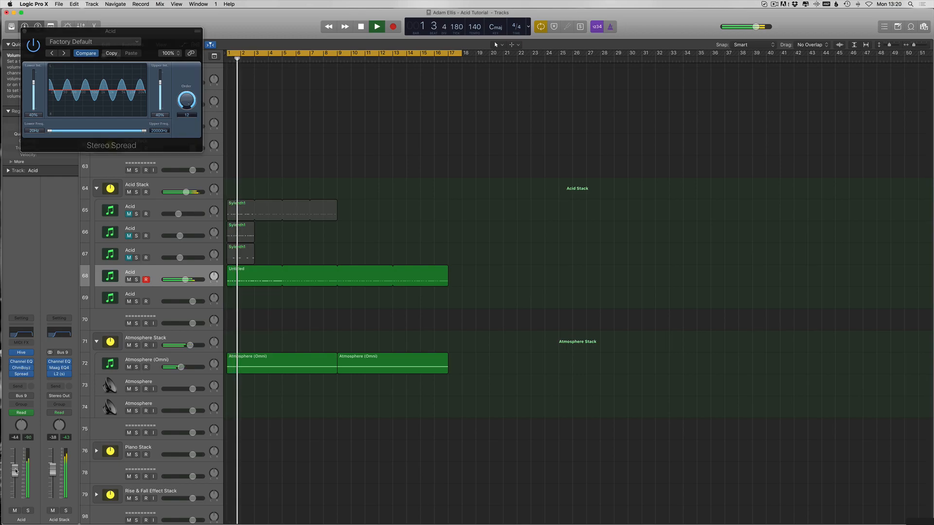
left_click_drag(16, 471, 16, 472)
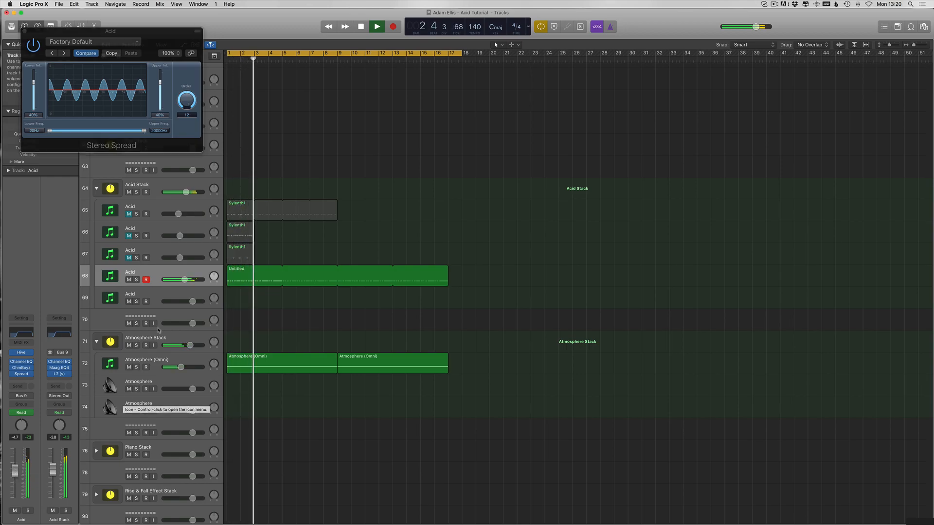
Stop playback and insert a Stereo Spread on Atmosphere (Omni) track 72
left_click(161, 359)
key("space")
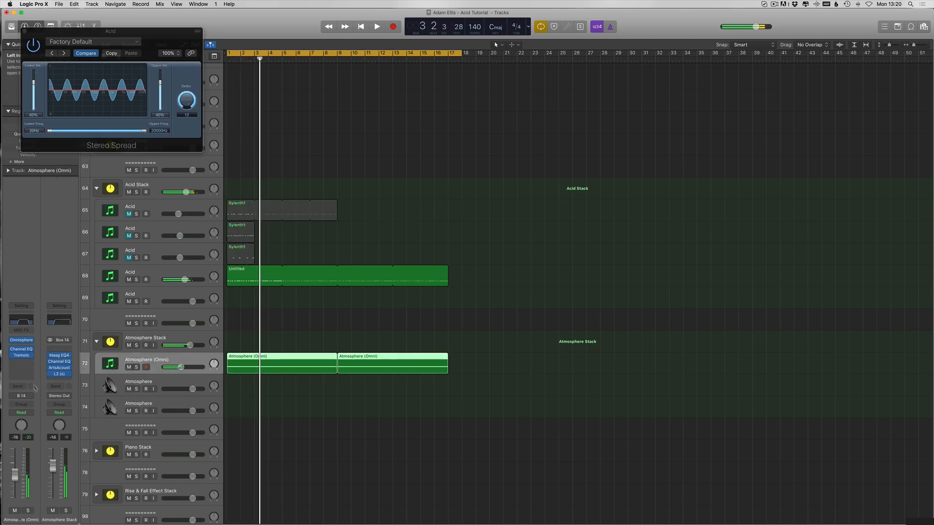
left_click(26, 363)
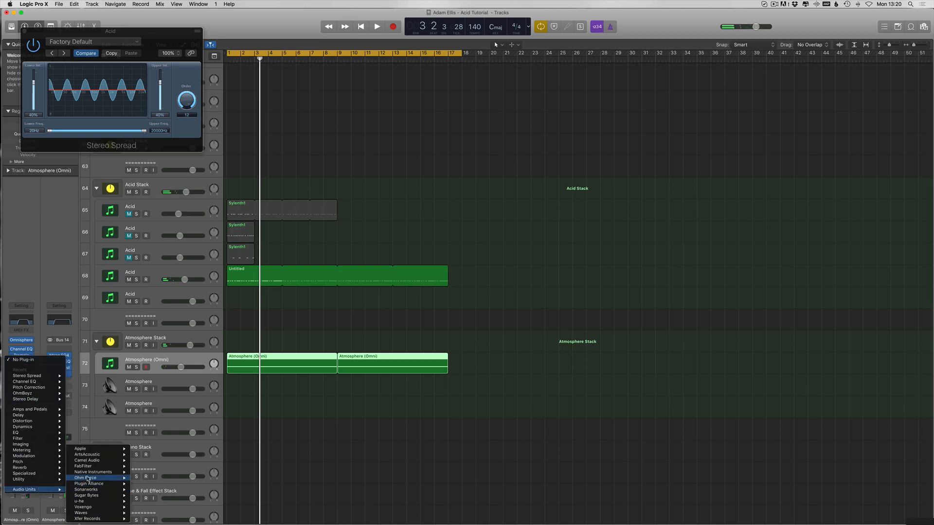
mouse_move(28, 442)
mouse_move(79, 451)
left_click(156, 456)
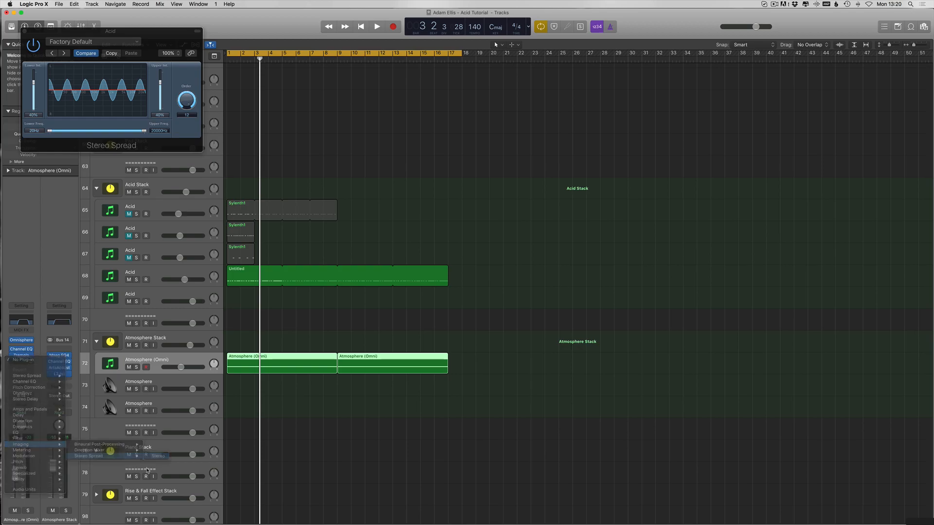
Set the Stereo Spread's lower and upper intensity both to 50%, and write 40 % and 50 % in the project note pad
double_click(40, 121)
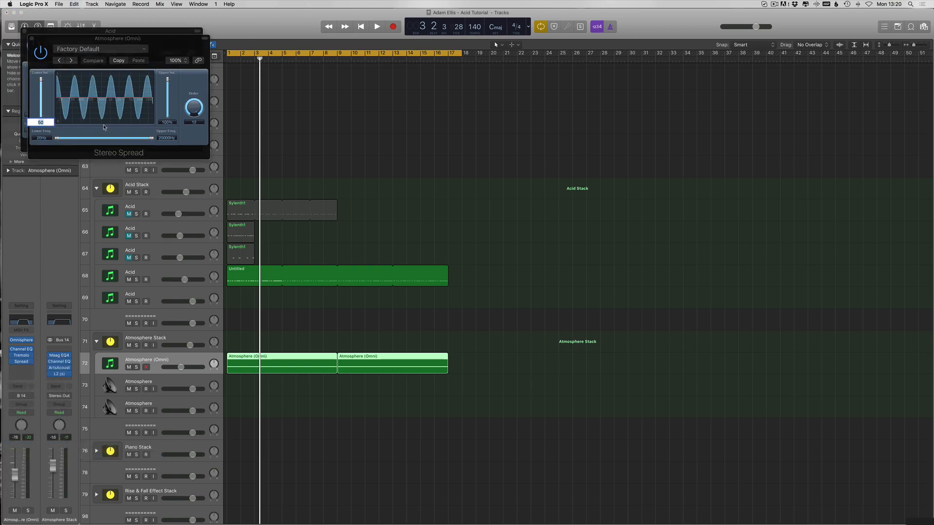
double_click(167, 122)
type("50")
left_click(348, 136)
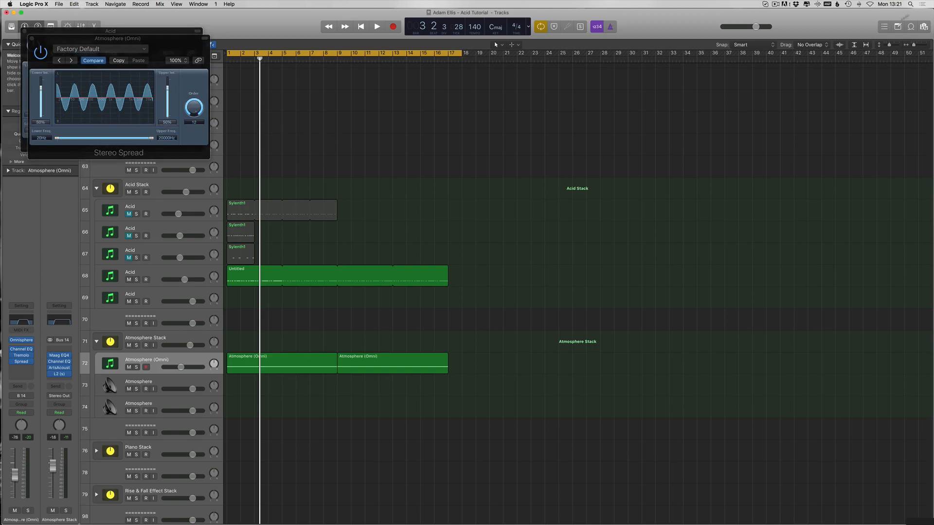
key("alt+super+p")
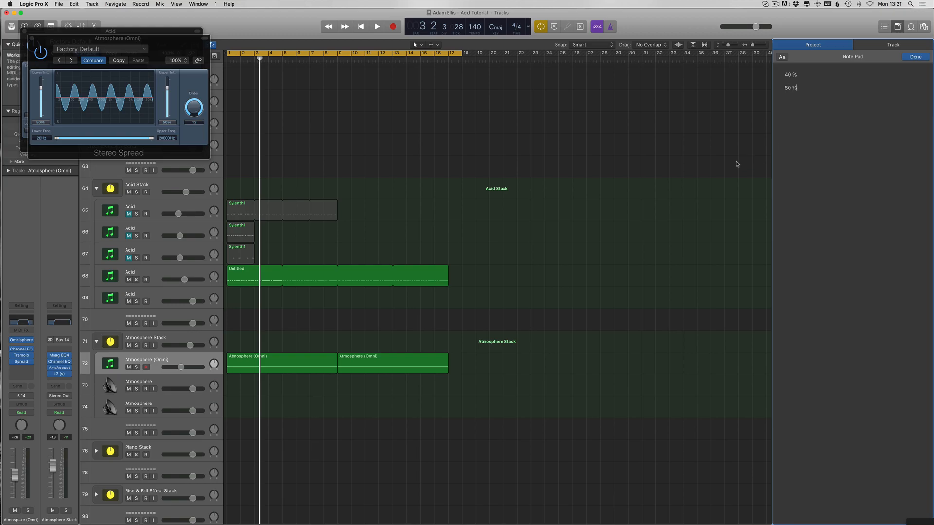
left_click(668, 211)
Play the mix with the widened atmosphere and hide the open plug-in windows
key("space")
left_click_drag(15, 475, 14, 475)
key("v")
Open the Sylenth1 region on Acid track 65 in the piano roll to examine its notes, and close it again
scroll(341, 253, "up", 2)
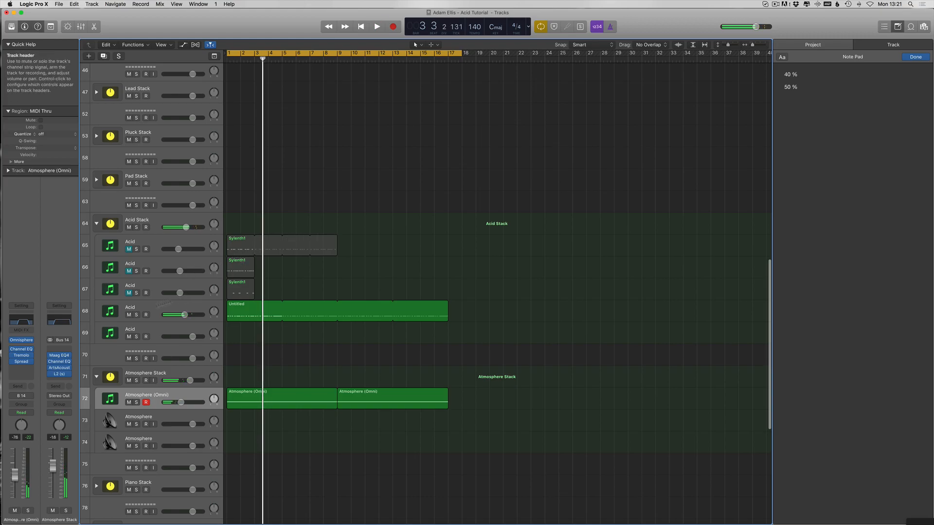
left_click(234, 248)
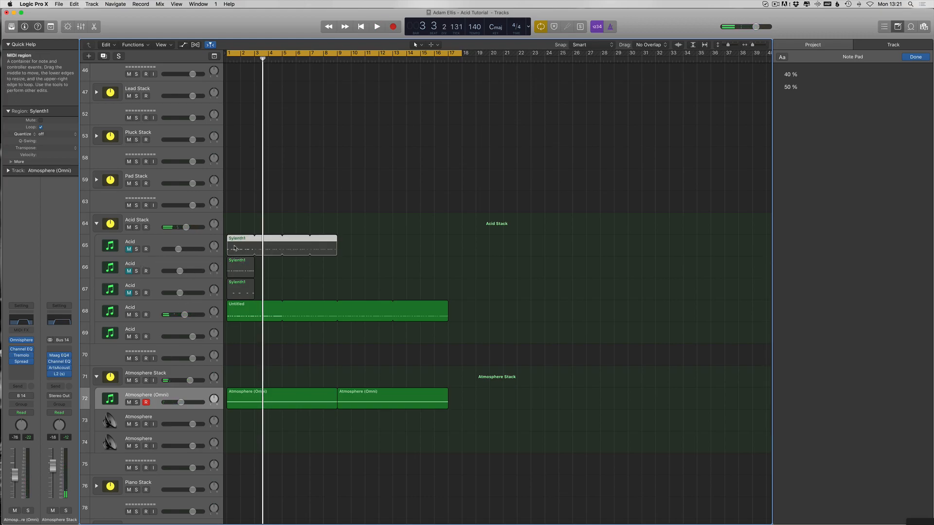
double_click(244, 250)
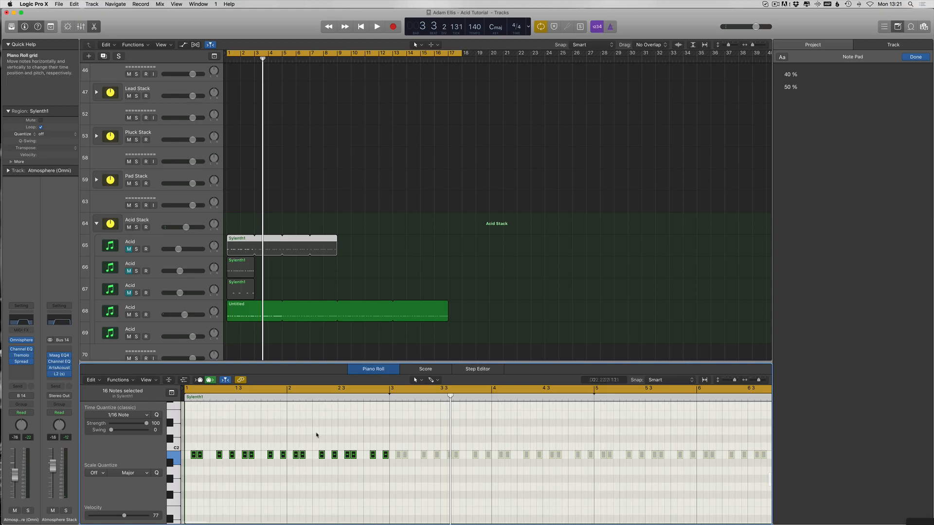
double_click(244, 250)
Solo Acid track 65 and extend its Sylenth1 region's loop to bar 17
left_click(136, 249)
key("Return")
key("space")
key("l")
left_click_drag(255, 247, 448, 247)
left_click(139, 253)
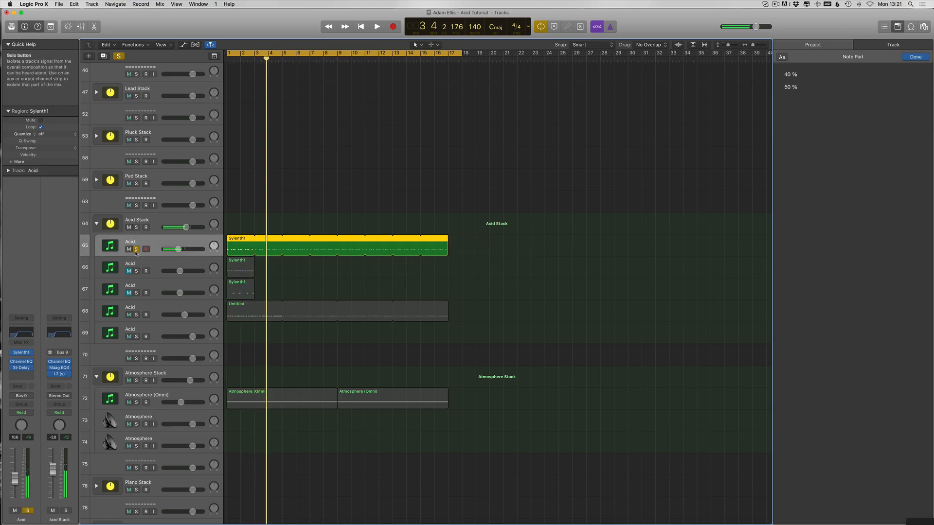
Open Sylenth1 on Acid track 65 and step through its acid presets during playback to ACID - Hot Shot
key("space")
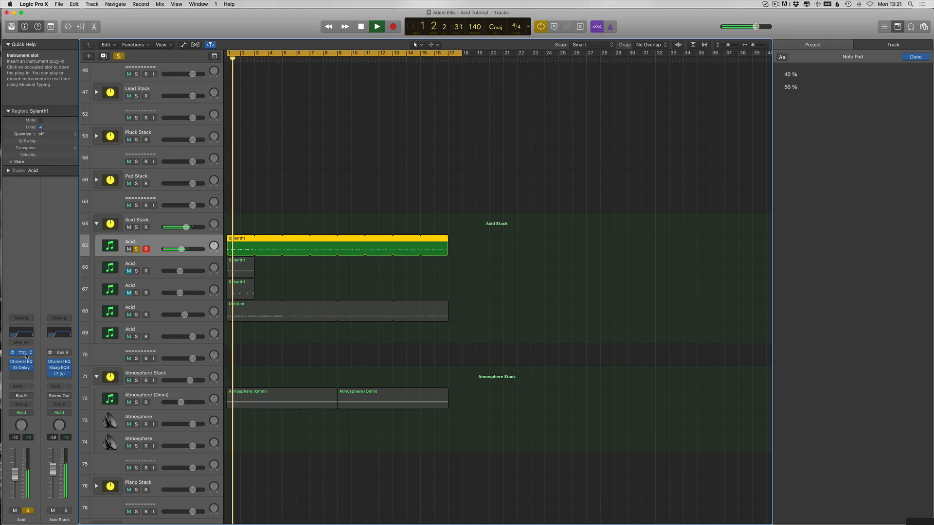
left_click(22, 352)
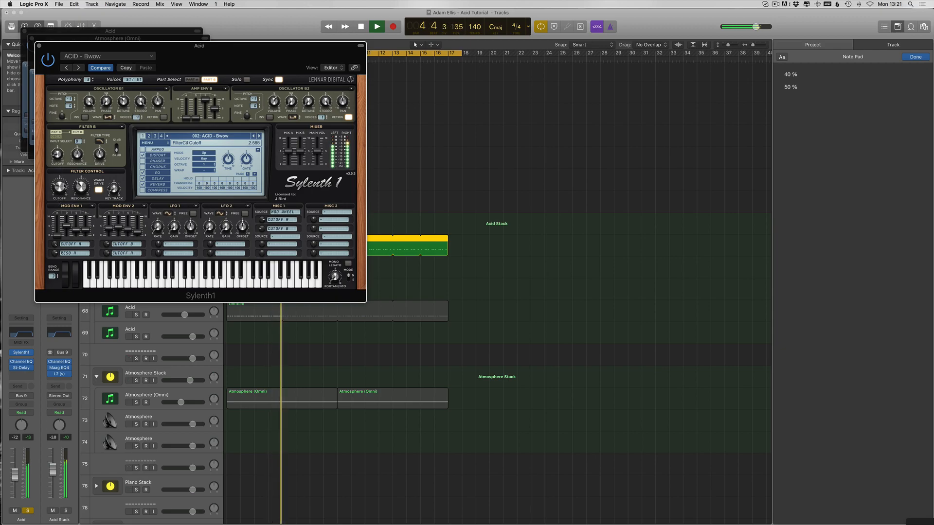
left_click(260, 137)
left_click(260, 136)
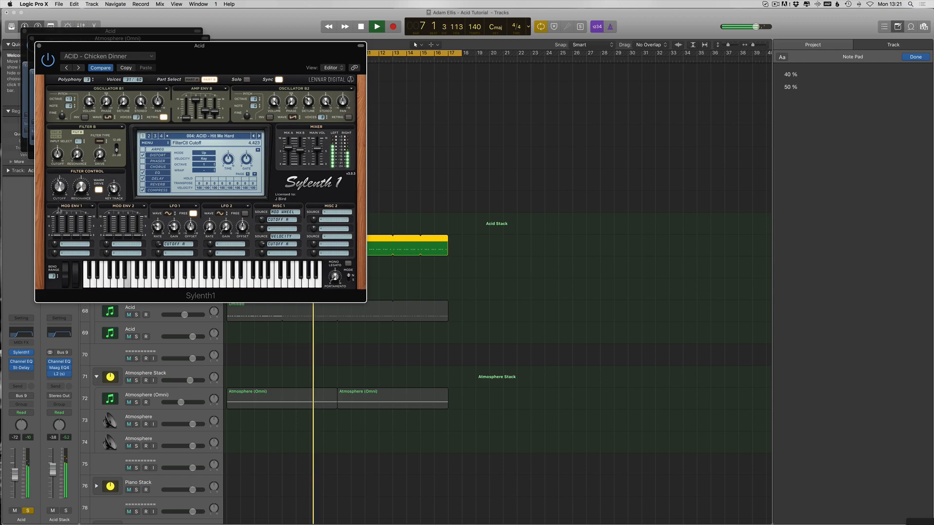
left_click(259, 136)
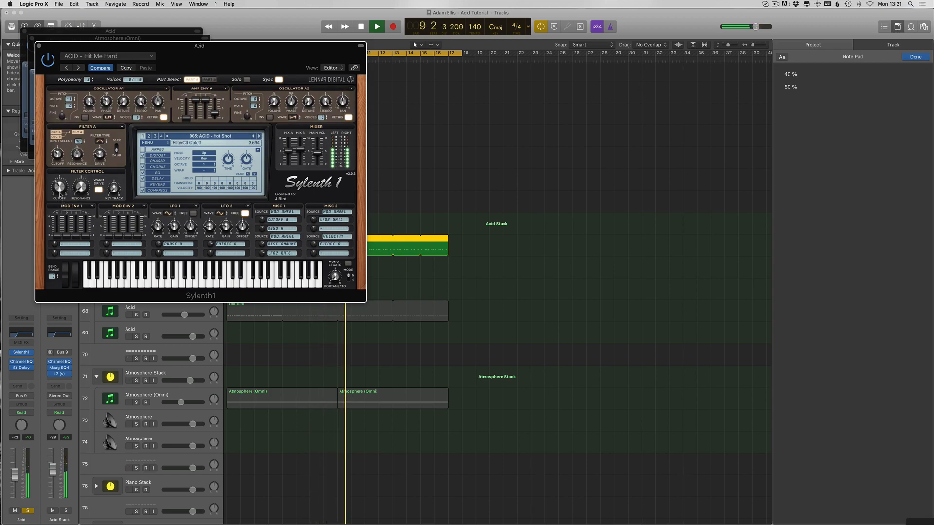
Adjust Sylenth1's Filter Control cutoff and set its resonance to 0.000 while auditioning the acid loop
left_click_drag(59, 182, 59, 184)
key("space")
key("space")
key("space")
Move the Sylenth1 window aside and close both Stereo Spread windows
left_click_drag(109, 46, 258, 85)
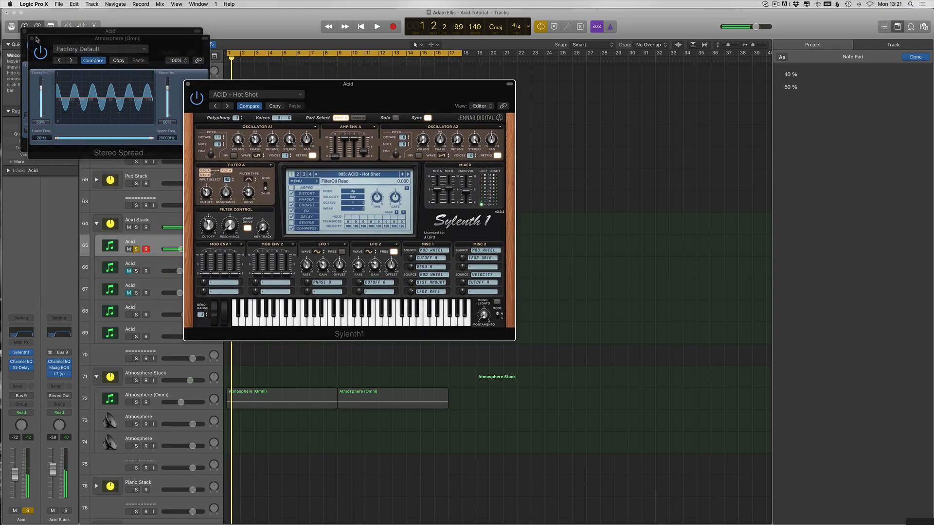
left_click(32, 38)
left_click(24, 32)
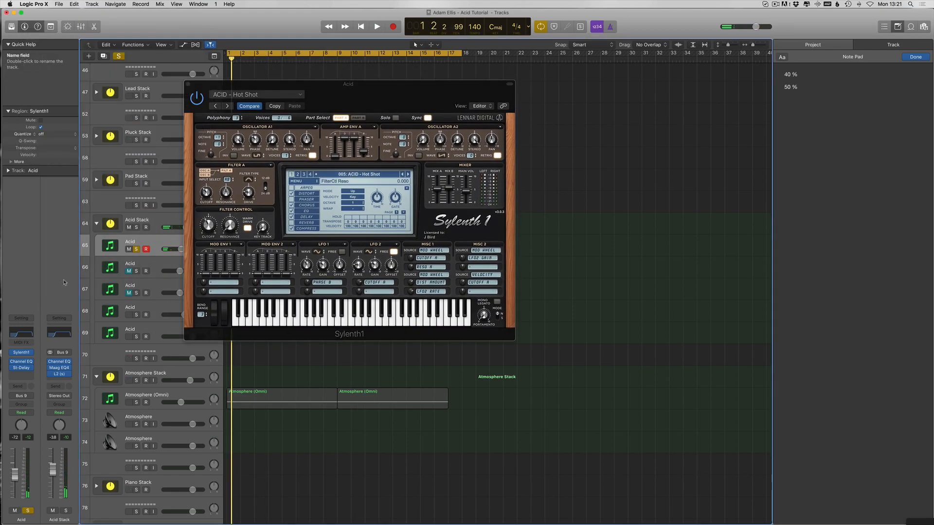
Insert a stereo Noveltech Character on Acid track 65 after the delay and load its MixCrisper preset
left_click(26, 373)
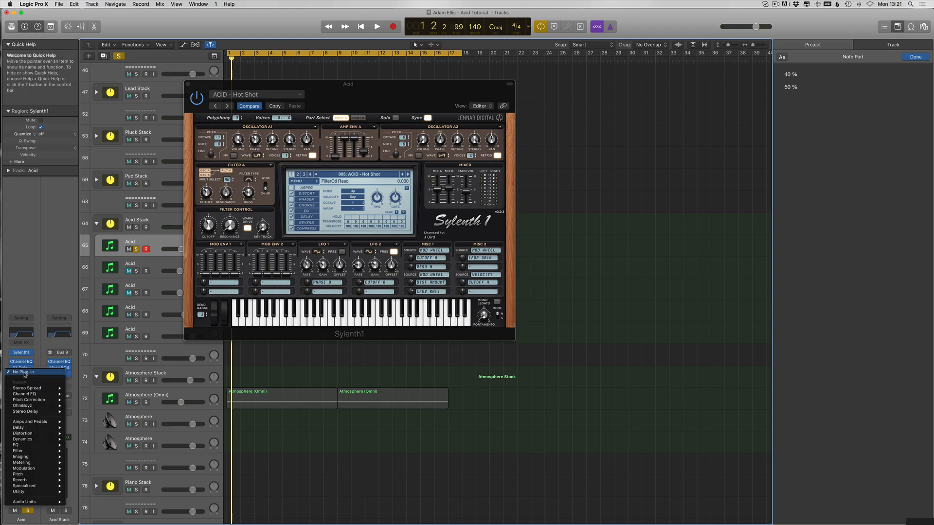
mouse_move(49, 502)
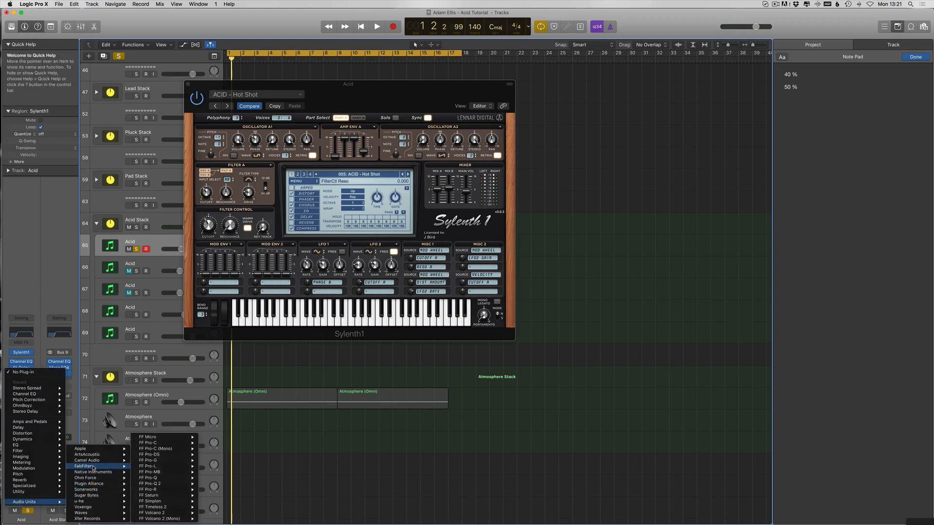
mouse_move(108, 485)
mouse_move(158, 492)
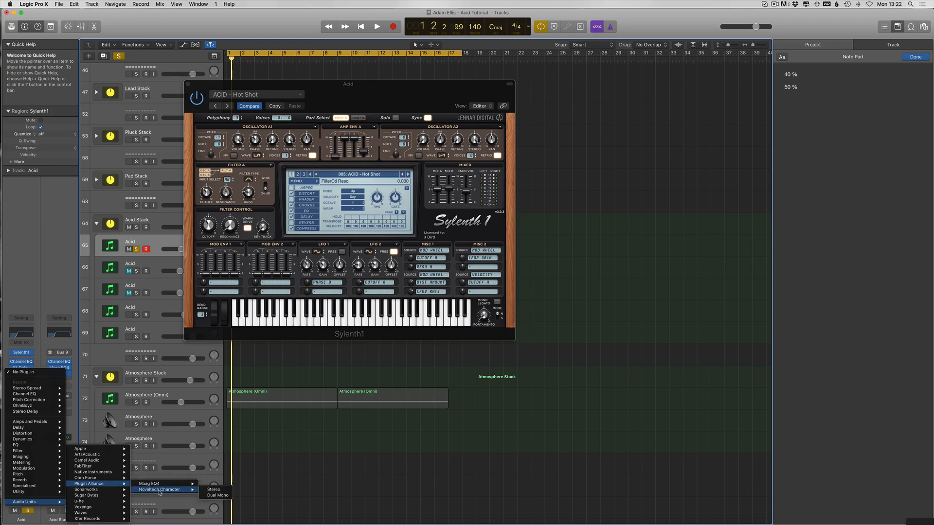
left_click(218, 491)
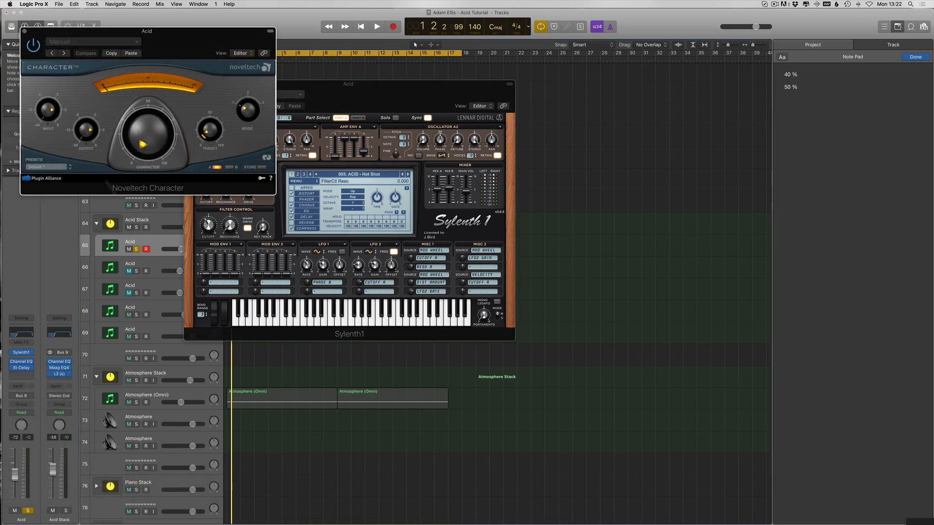
left_click(45, 166)
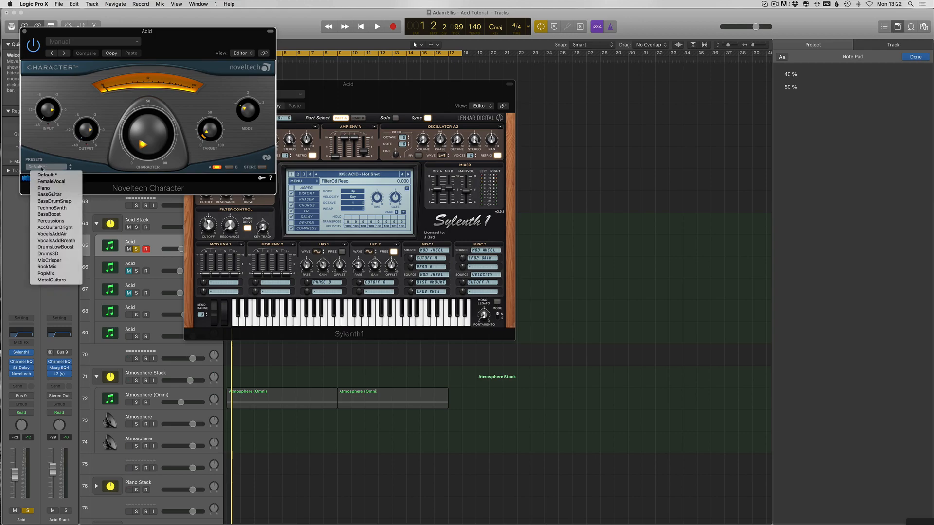
left_click(53, 260)
Play the acid loop to compare it with Noveltech Character bypassed and active, and close the Character window
key("space")
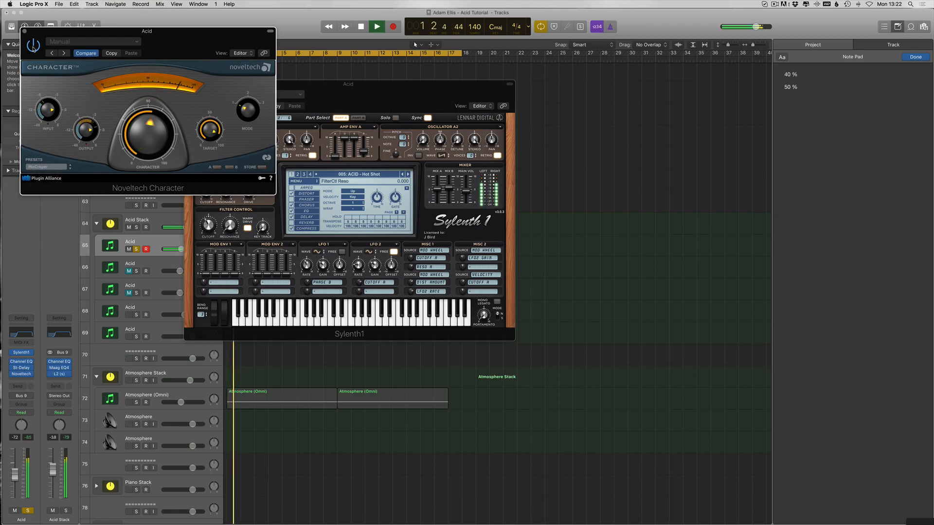
key("space")
key("space")
left_click(35, 47)
key("space")
left_click(23, 32)
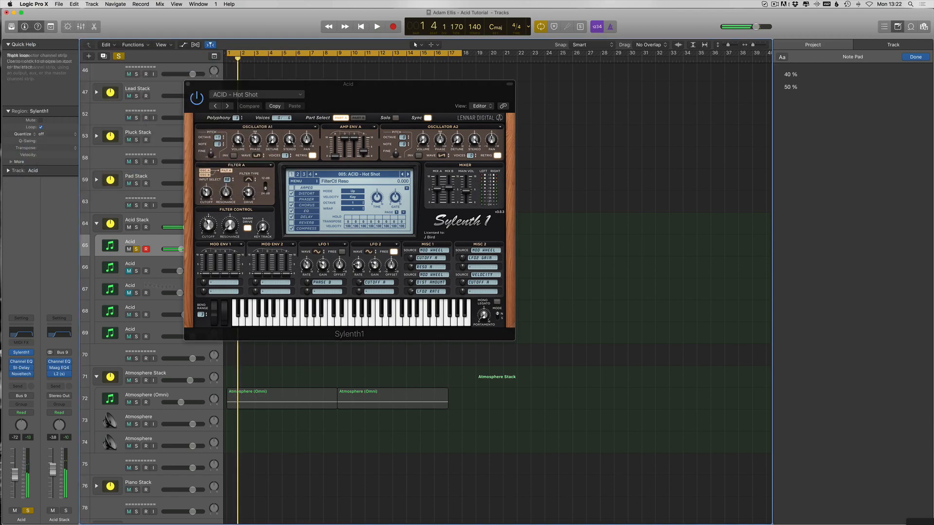
Move Sylenth1 clear of the regions, undo its last parameter changes and put Acid track 65 in Touch automation mode
left_click_drag(192, 85, 465, 100)
left_click(387, 134)
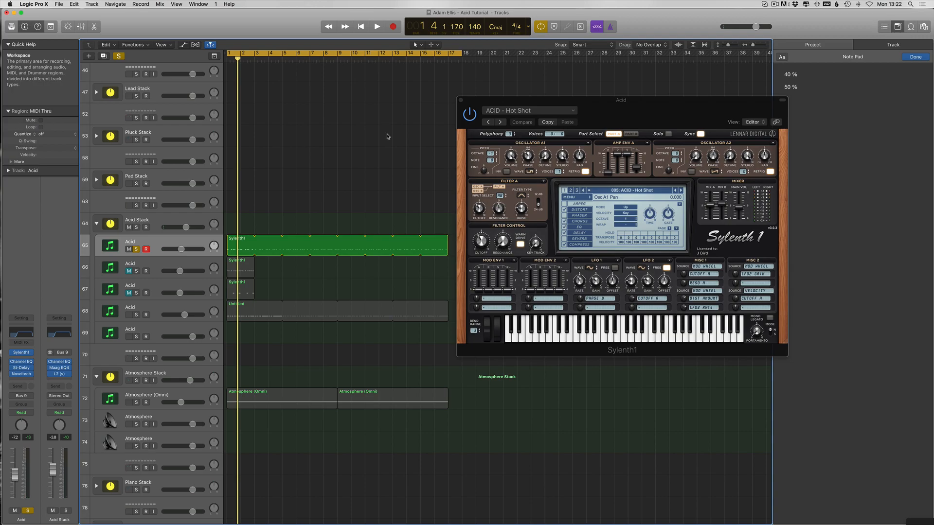
key("super+z")
key("super+z")
key("super+z")
key("super+z")
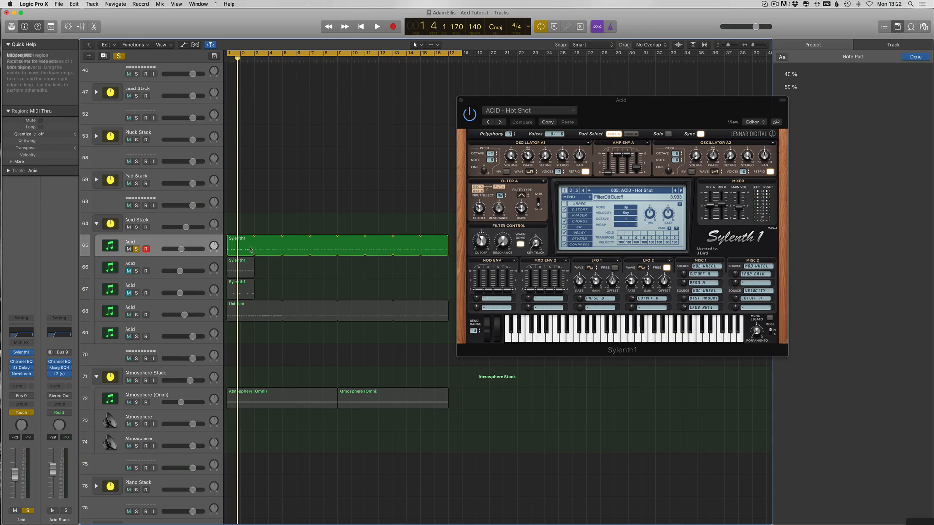
Set Sylenth1's Filter Control cutoff to 2.747 at the start of bar 1 and hide the side pane beside the arrangement
key("space")
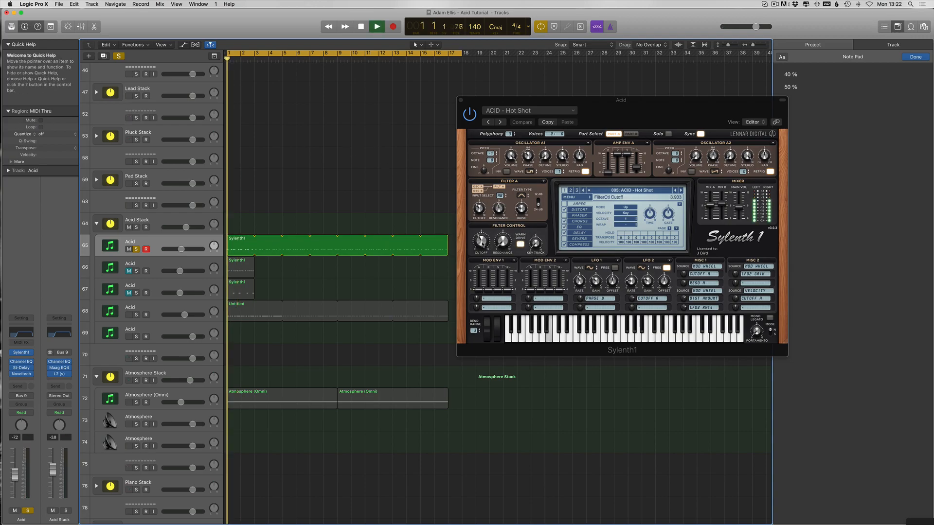
key("space")
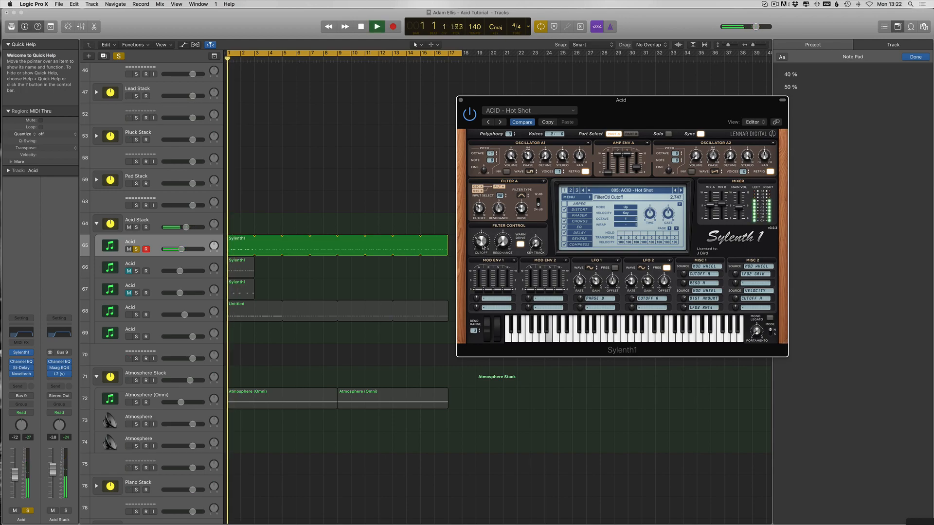
key("space")
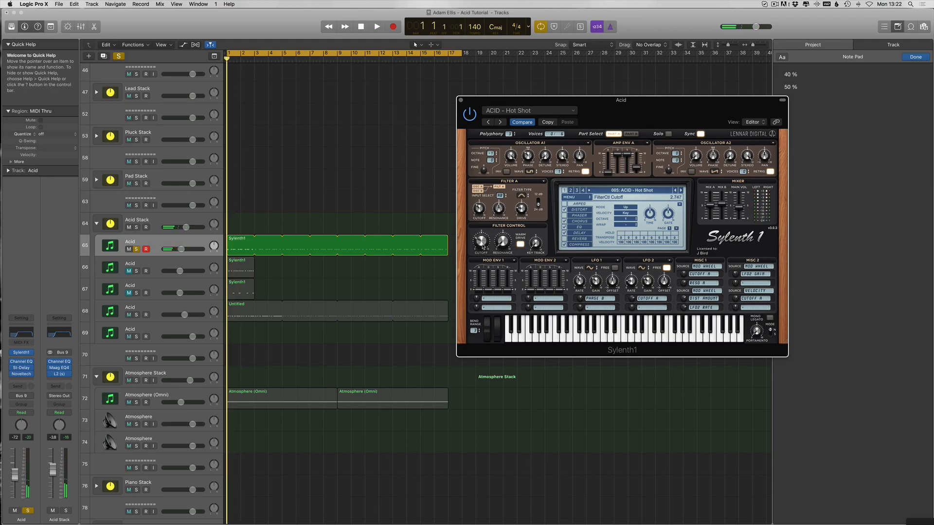
key("f")
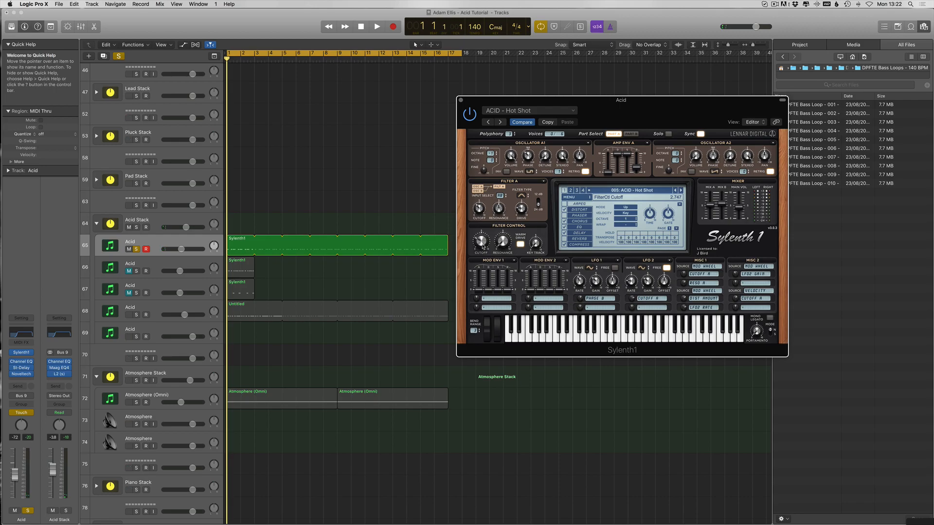
key("f")
Record a moving Filter Control cutoff sweep as automation from bar 1 to bar 16, and close Sylenth1
key("space")
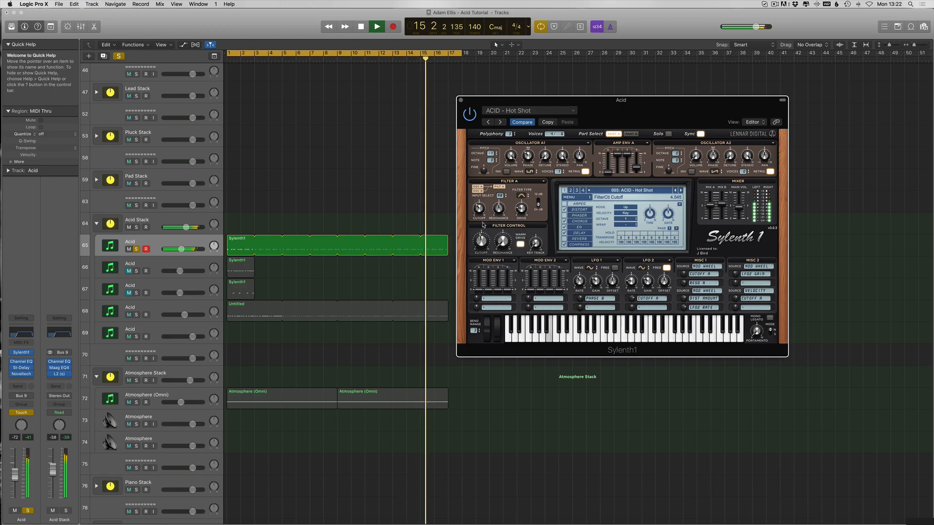
key("space")
left_click(463, 100)
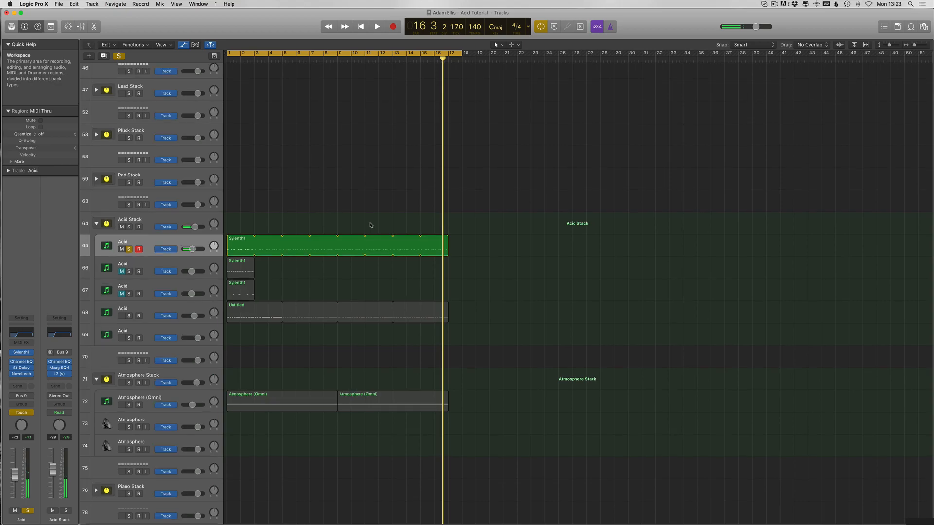
Display Acid track 65's Sylenth1 FilterCtl Cutoff automation lane and set the track's automation mode back to Read
key("a")
left_click(157, 259)
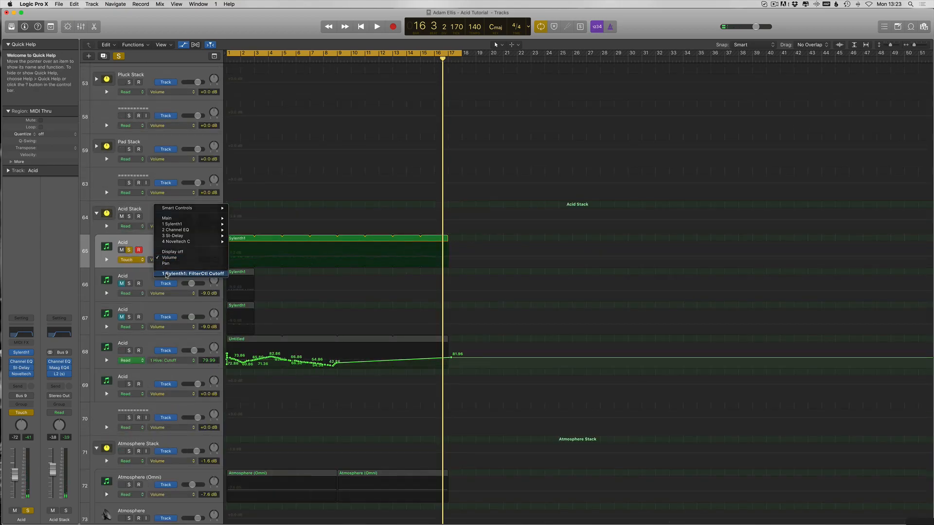
left_click(167, 274)
left_click(136, 260)
left_click(142, 257)
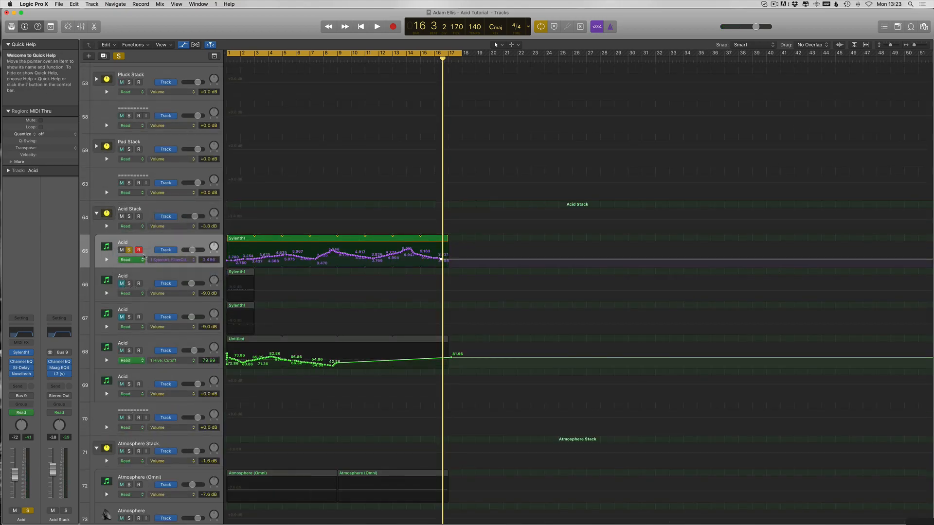
Hide the automation lanes and return the playhead to the start of the project
key("a")
scroll(477, 279, "left", 5)
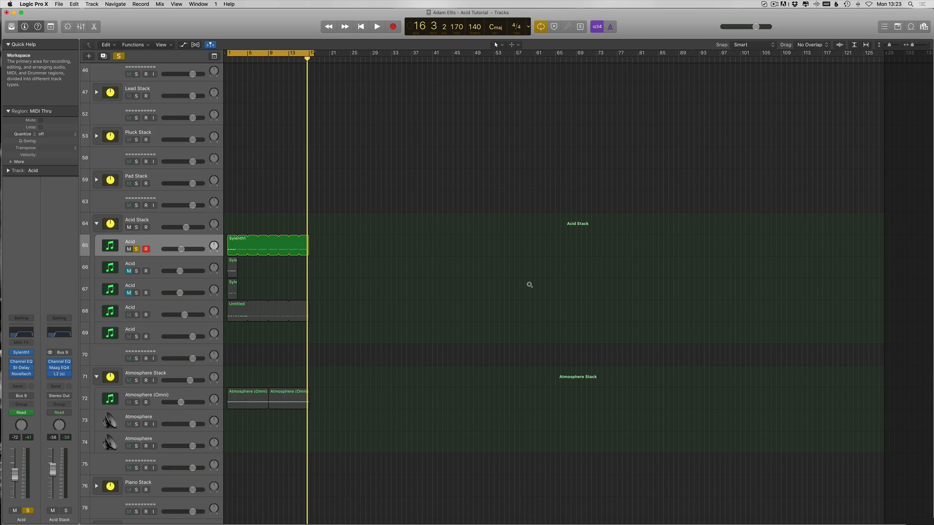
key("Return")
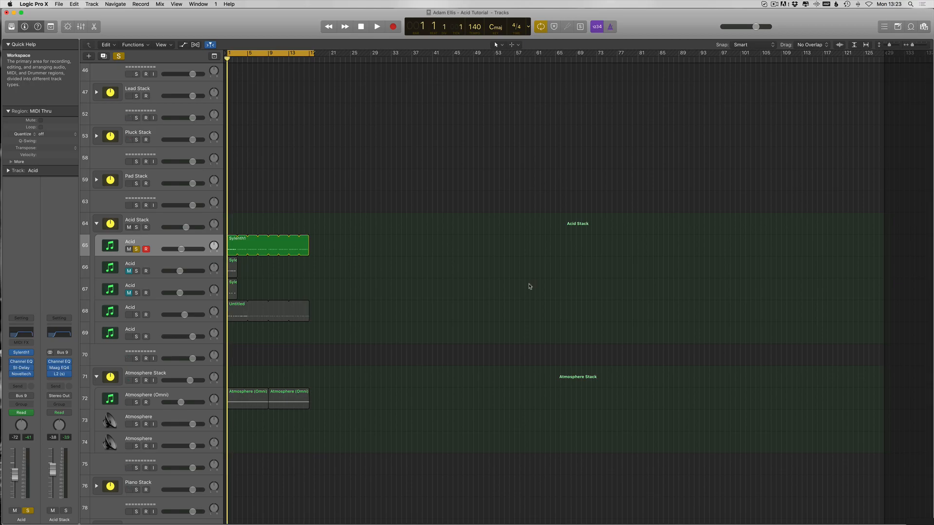
Shorten the cycle range so it ends at bar 17, level with the end of the regions
scroll(530, 285, "right", 3)
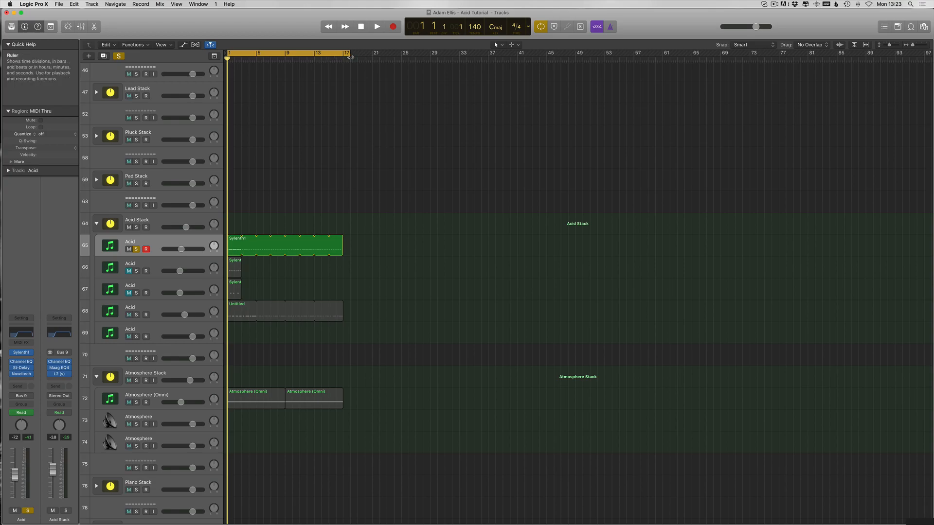
left_click_drag(349, 53, 344, 54)
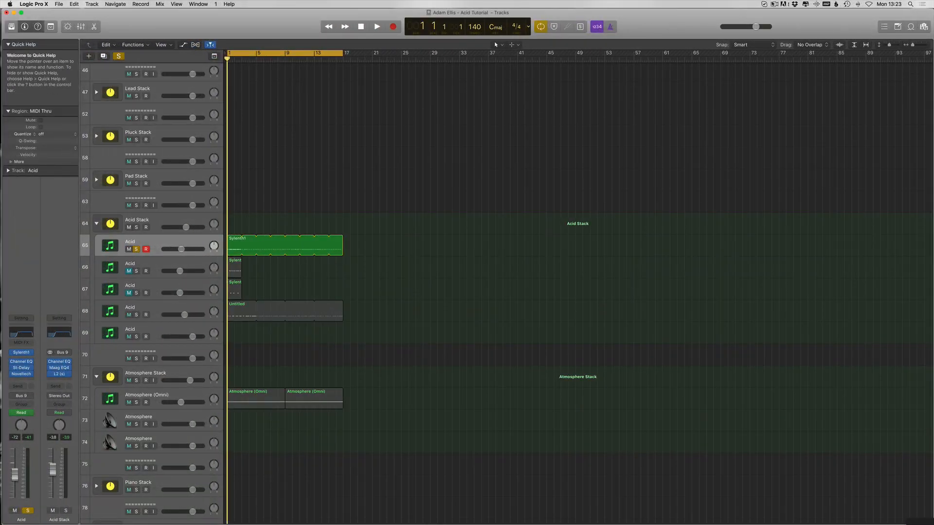
left_click(764, 3)
mouse_move(774, 4)
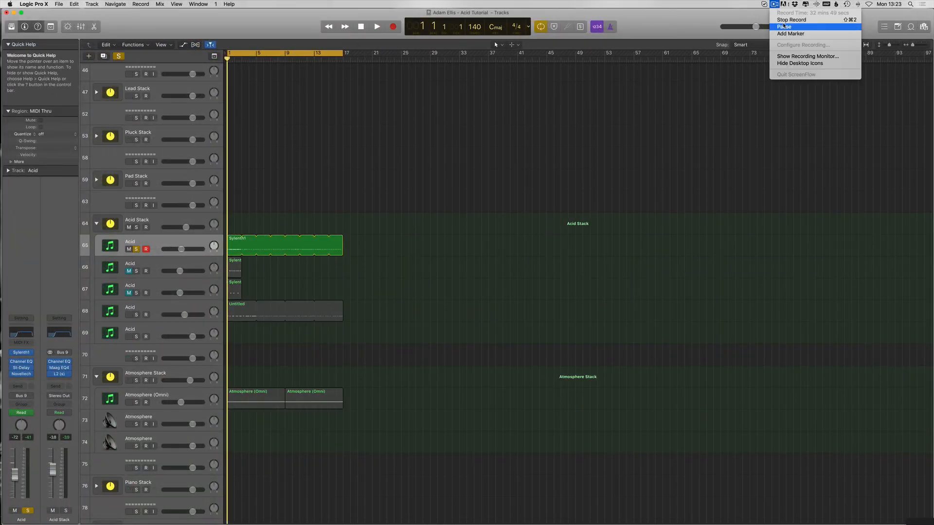
left_click(787, 28)
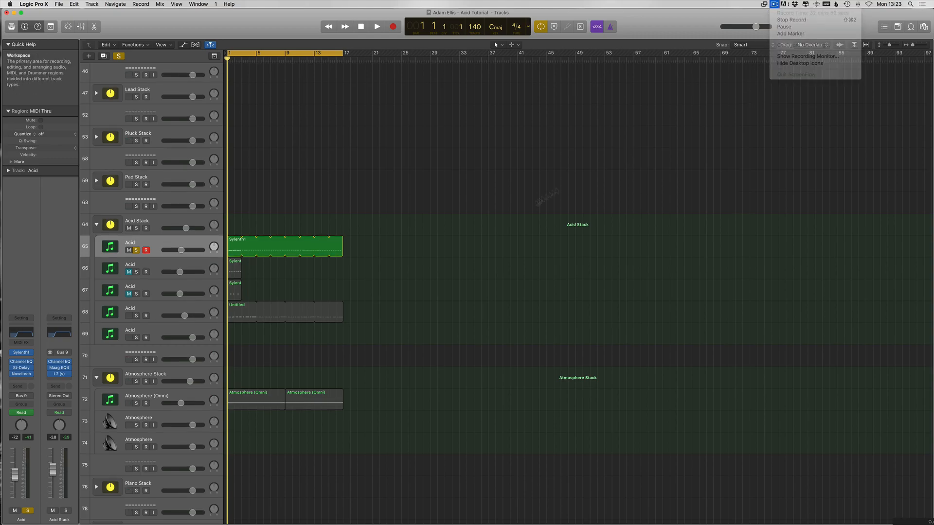
Listen briefly to the soloed Acid track 65 and insert a stereo Stereo Spread plug-in after its existing effects
key("space")
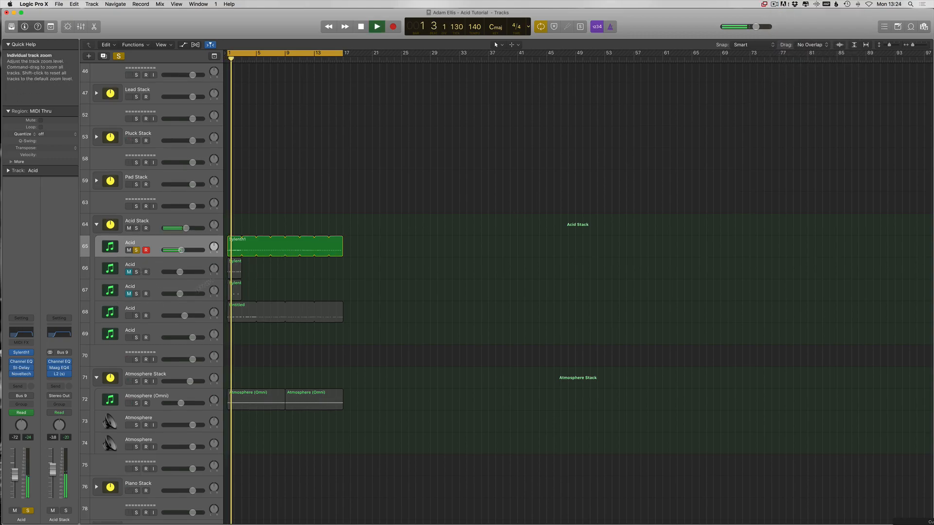
key("space")
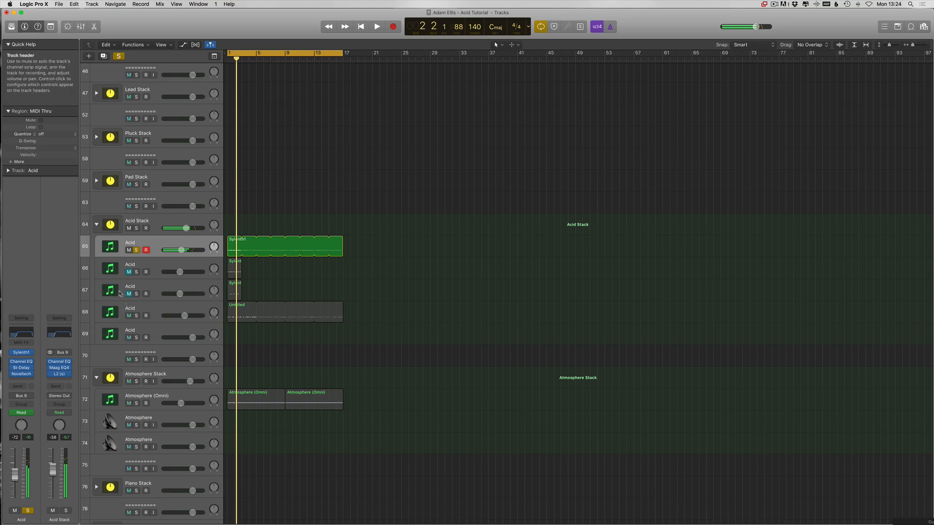
left_click(26, 381)
left_click(25, 380)
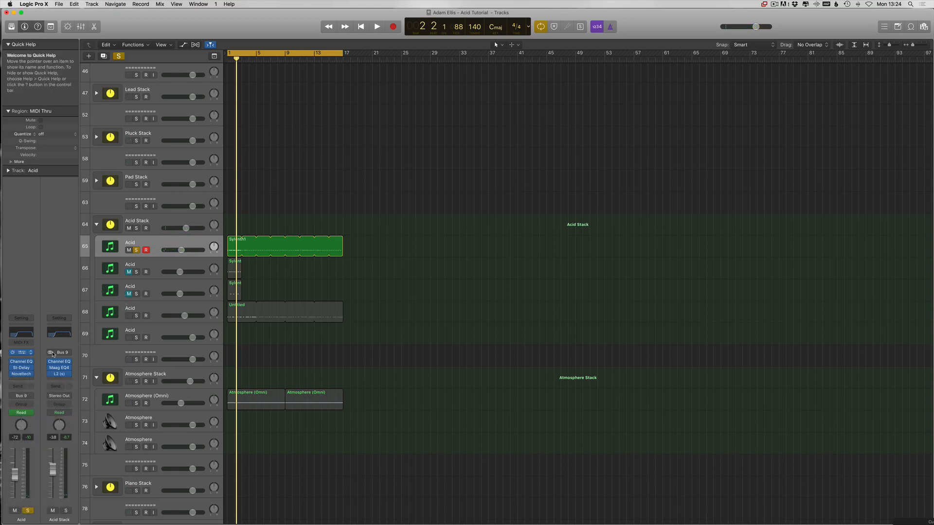
left_click(25, 380)
mouse_move(50, 509)
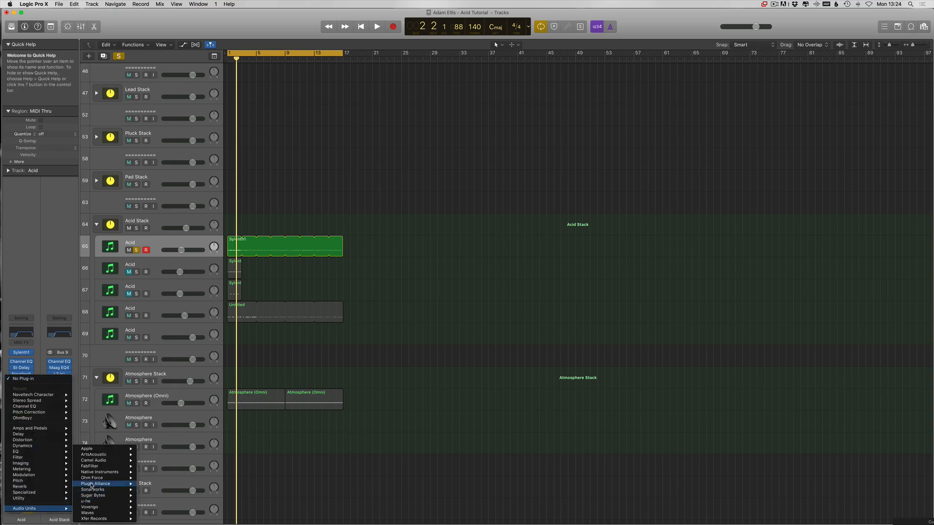
mouse_move(104, 502)
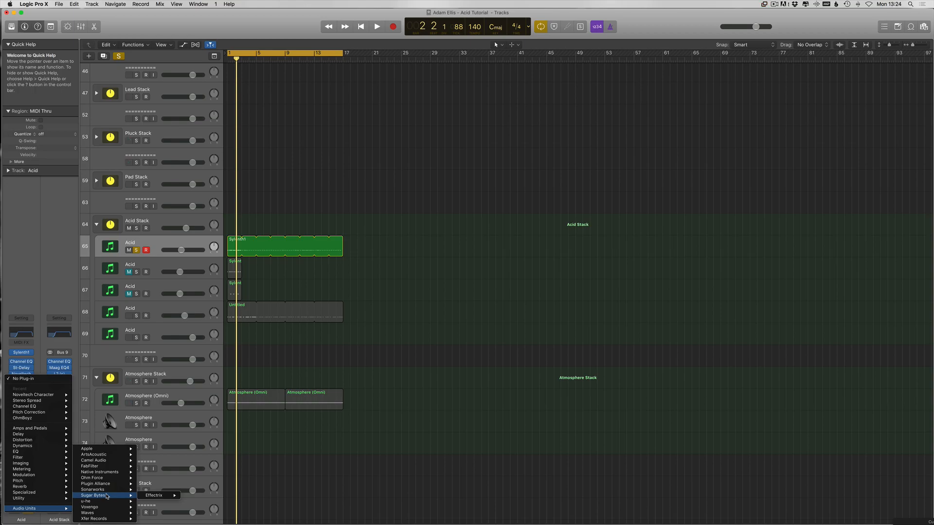
mouse_move(51, 470)
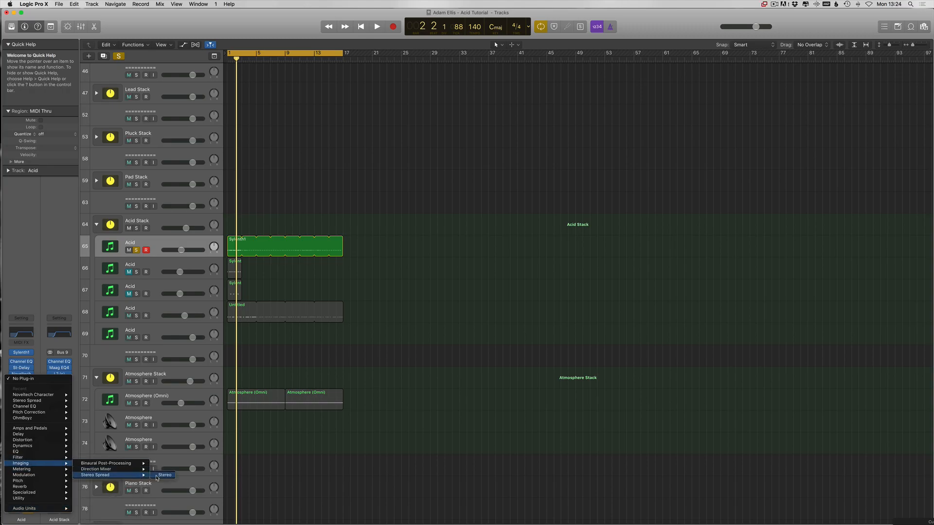
left_click(156, 477)
left_click_drag(96, 33, 385, 214)
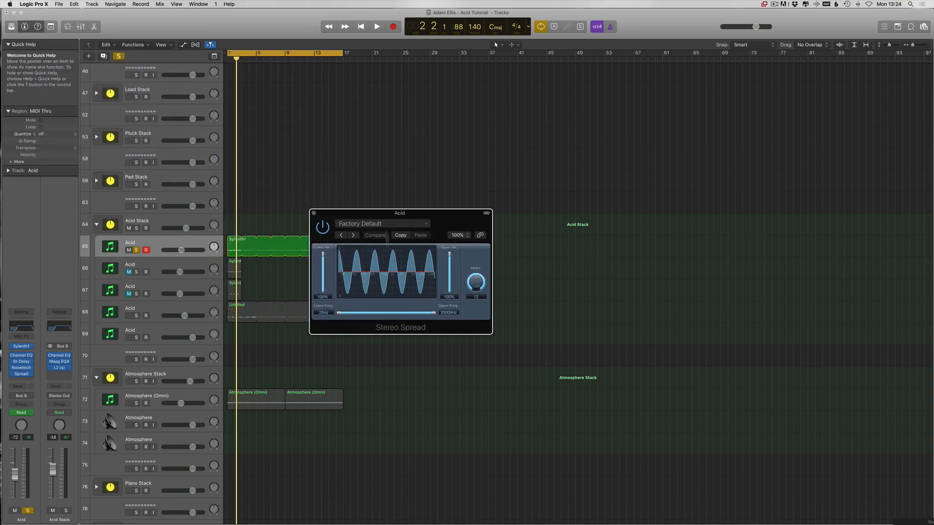
Set Stereo Spread's lower and upper intensity to 15% on Acid track 65
double_click(329, 297)
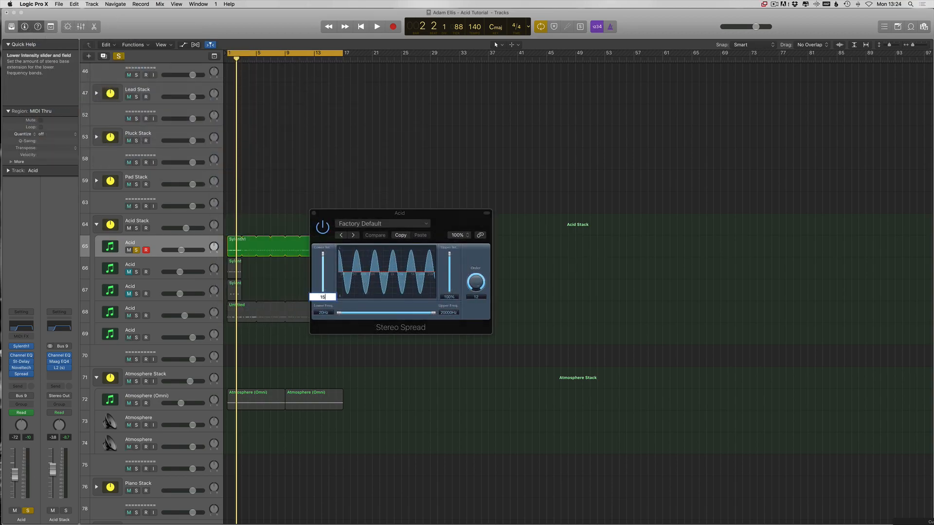
key("Return")
key("super+c")
double_click(449, 297)
key("super+v")
key("Return")
Add "16 %" as a new line above "40 %" in the project Note Pad, and close Stereo Spread
left_click(898, 27)
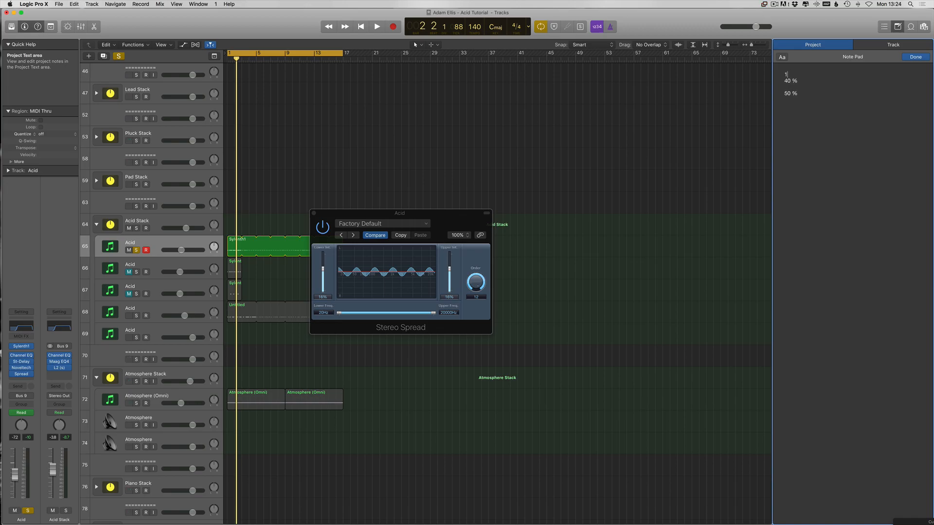
left_click(471, 103)
left_click(326, 290)
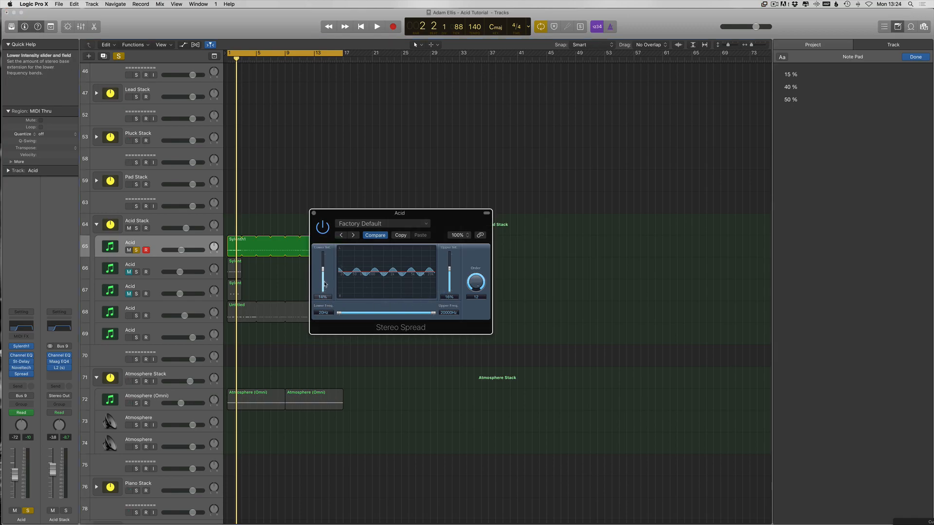
left_click(787, 74)
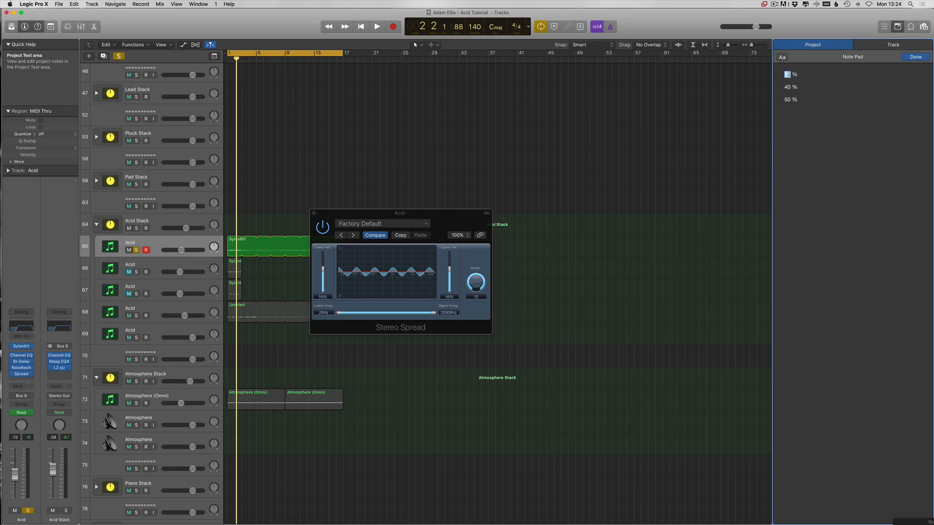
left_click(313, 214)
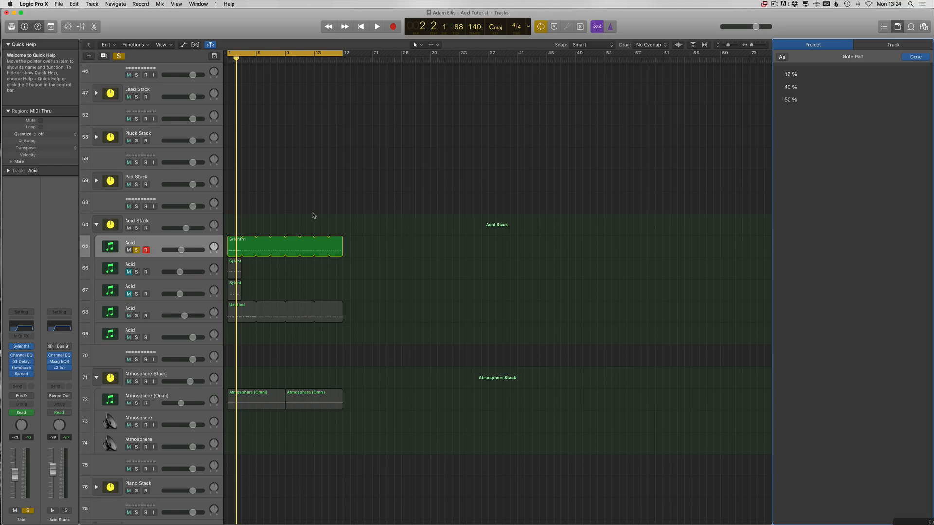
Play the full mix with all solos off and lower Acid track 65's volume to -10.8 dB
key("space")
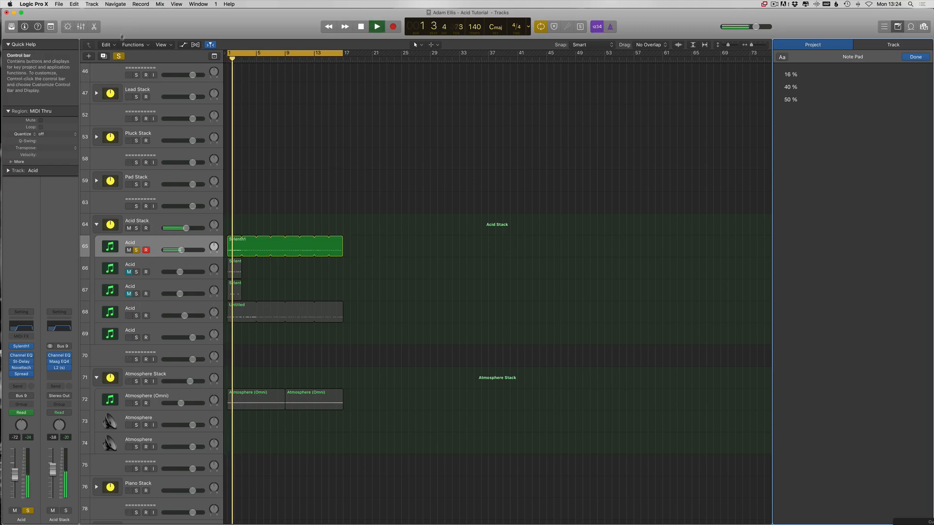
left_click(118, 56)
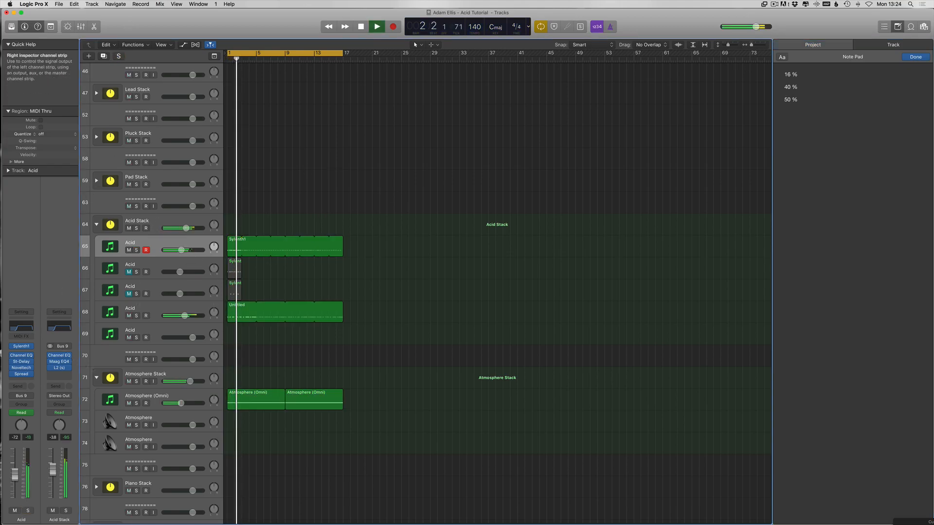
double_click(131, 308)
key("Return")
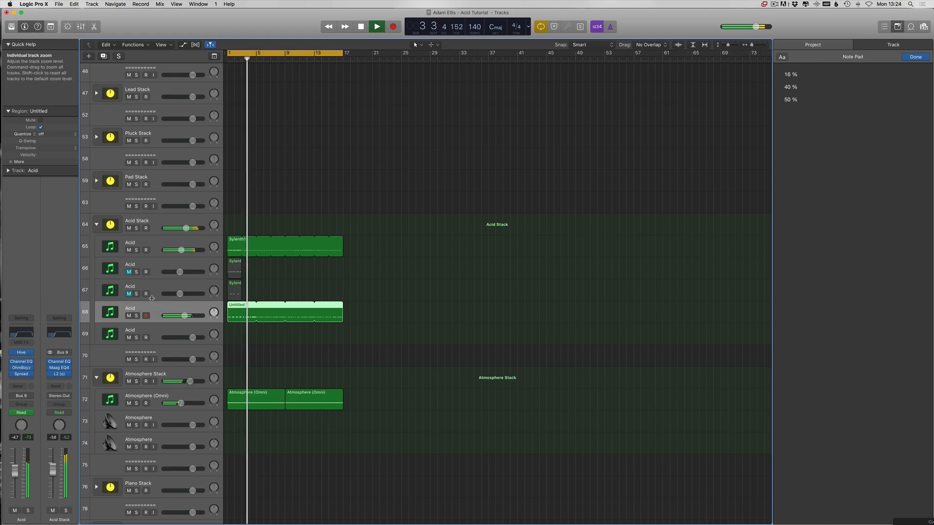
left_click(158, 241)
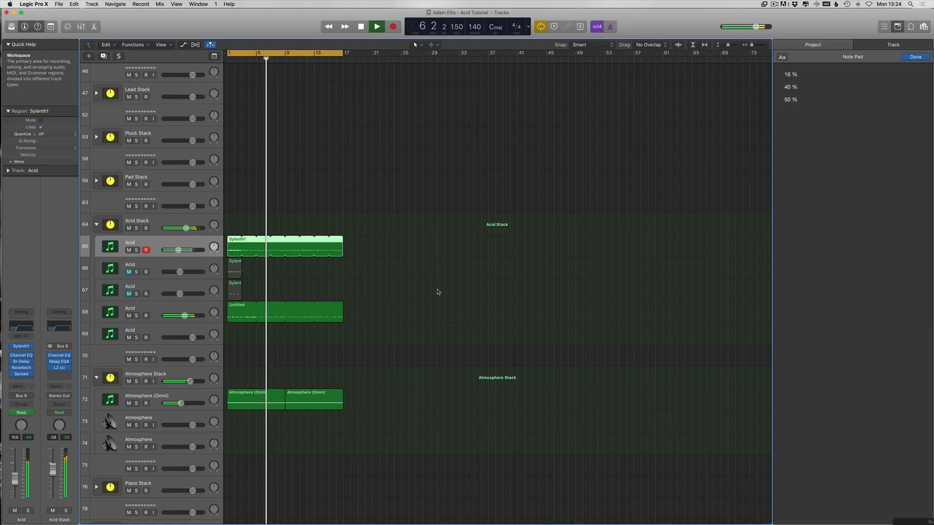
left_click(375, 284)
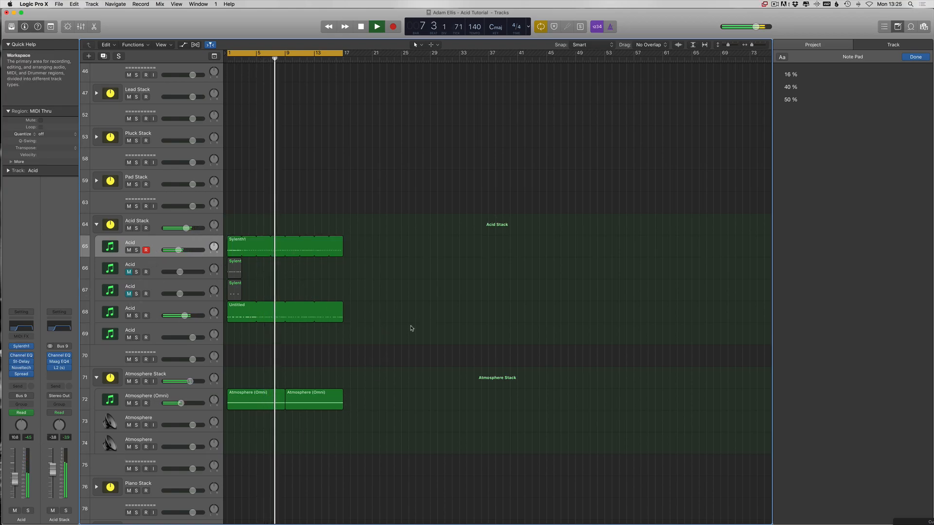
Stop playback, solo Acid track 68 and open its Untitled region in the Piano Roll
scroll(411, 328, "up", 3)
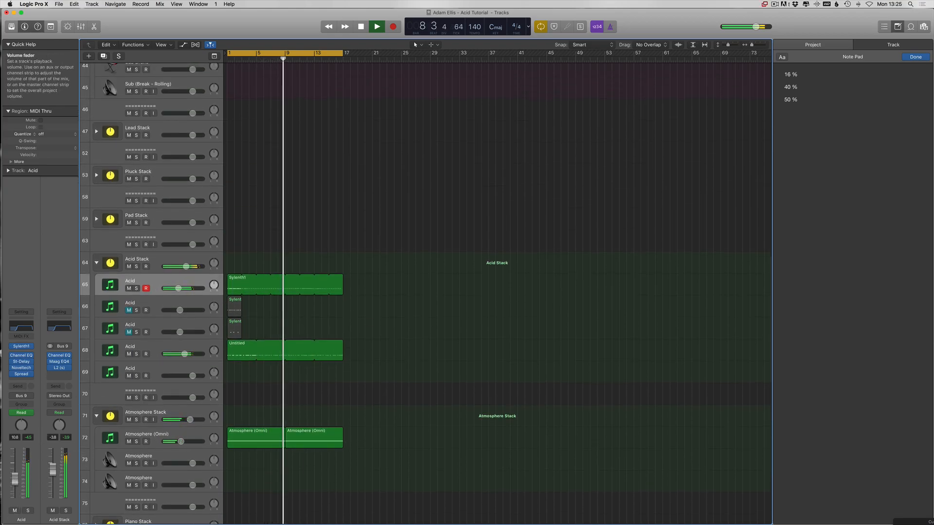
left_click(149, 355)
key("space")
left_click(136, 355)
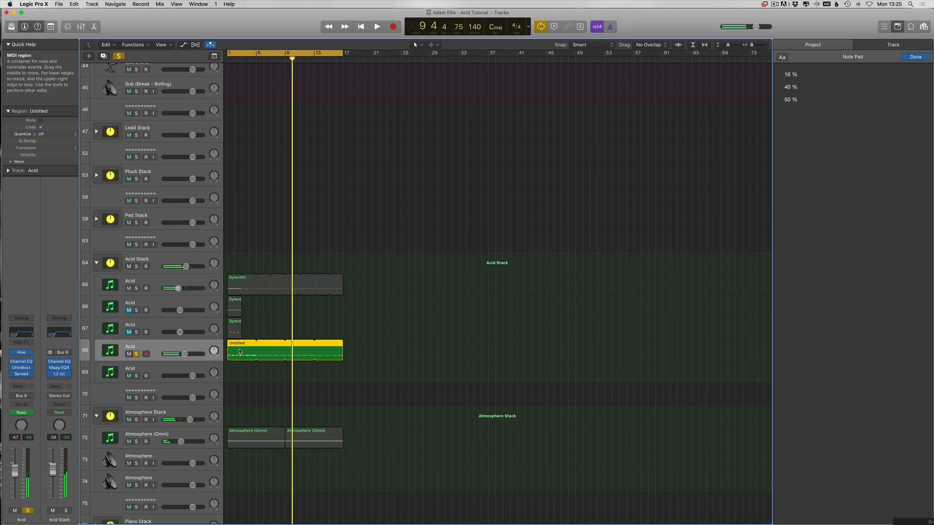
key("p")
Copy the Untitled region from Acid track 68 to Acid track 69 and mute track 69
scroll(318, 429, "down", 4)
scroll(290, 443, "left", 6)
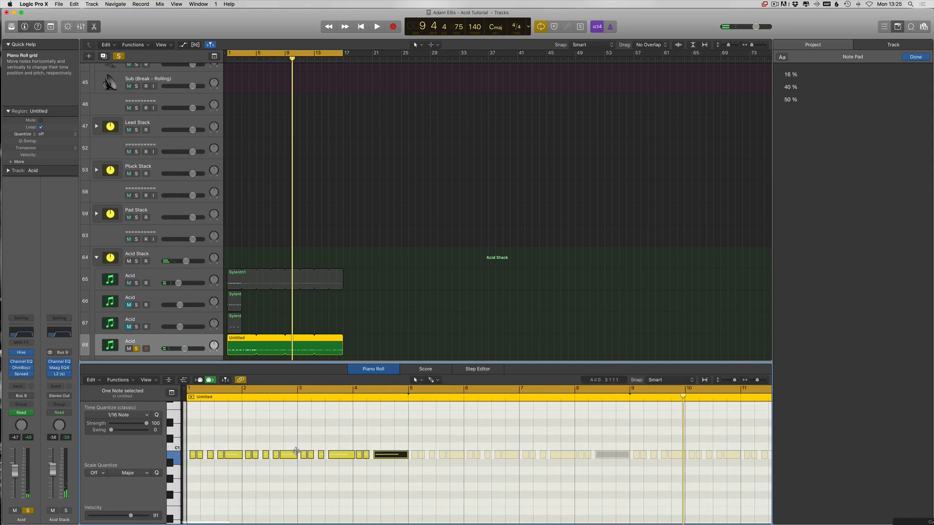
scroll(320, 457, "right", 2)
left_click_drag(245, 355, 245, 279)
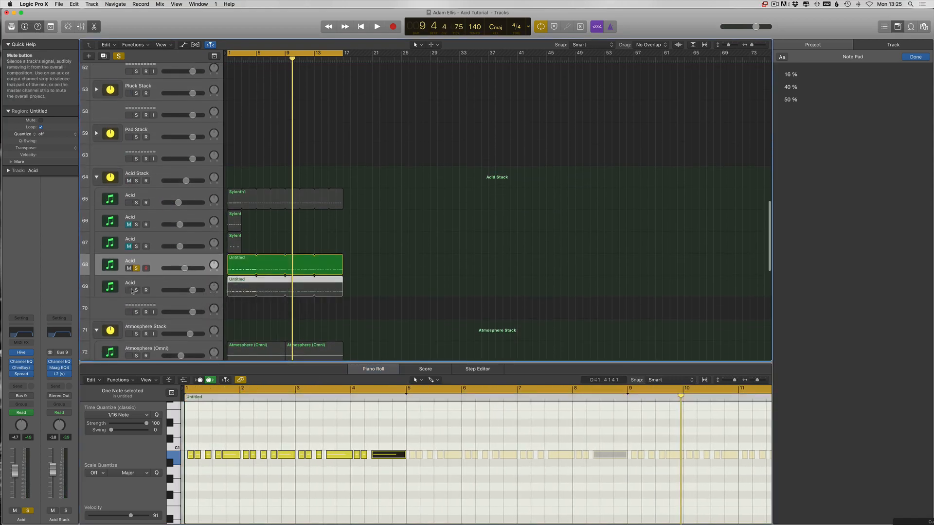
left_click(236, 270)
Delete all but the first note of track 68's Untitled region and lengthen that note to the end of bar 4
scroll(408, 451, "down", 5)
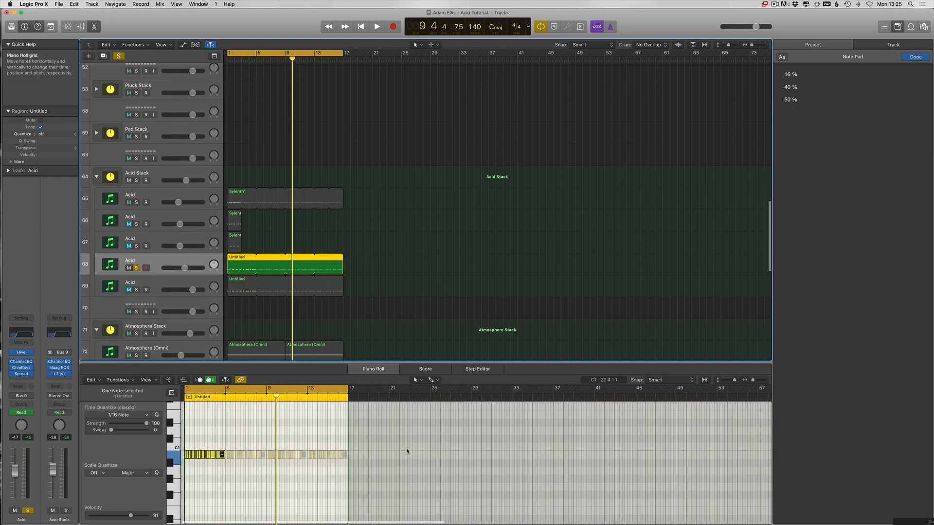
scroll(217, 473, "up", 5)
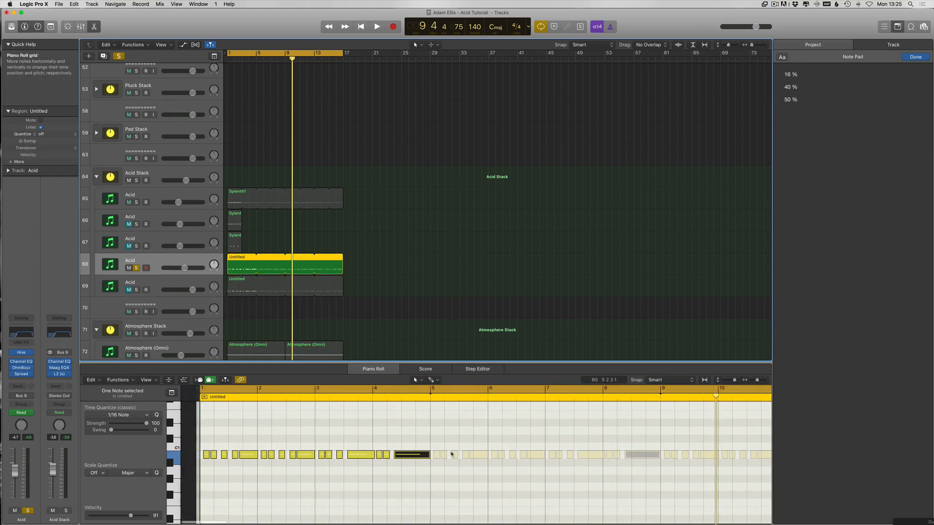
left_click_drag(399, 444, 195, 461)
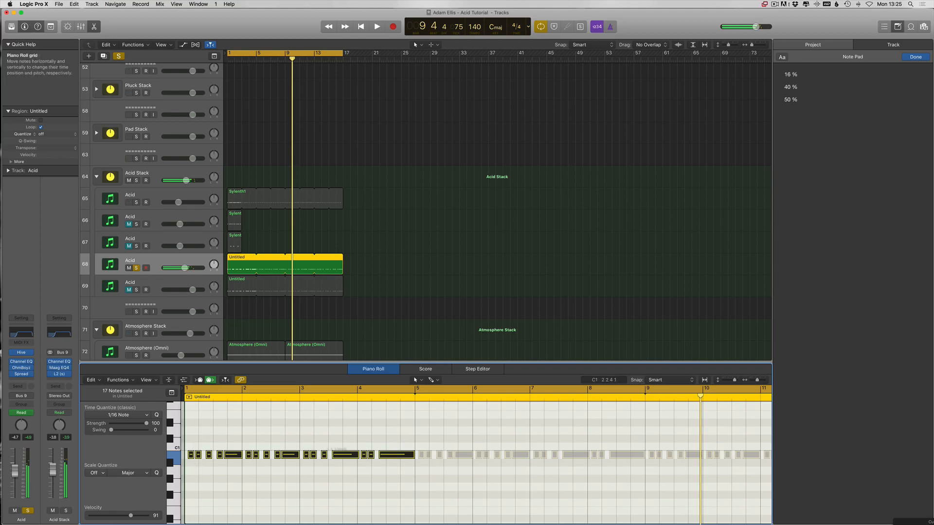
left_click(400, 448)
left_click_drag(197, 448, 417, 461)
key("Delete")
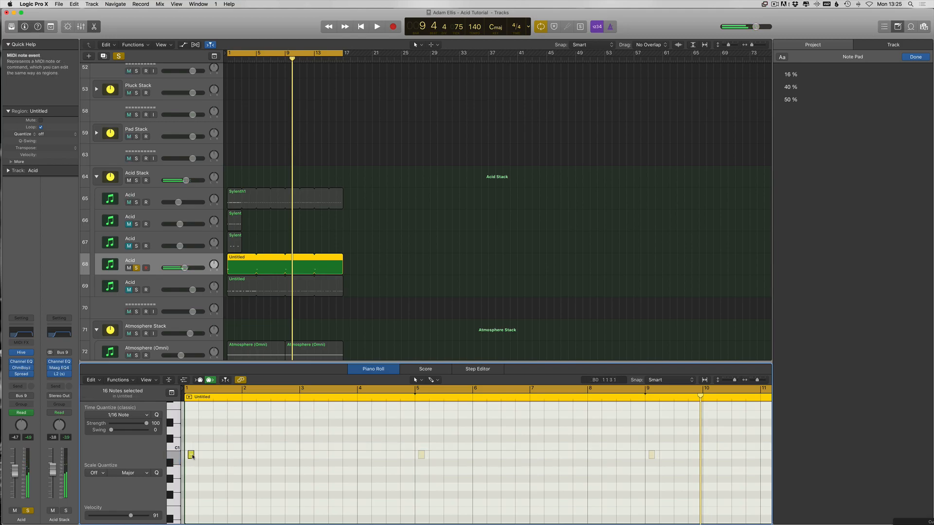
left_click_drag(191, 455, 415, 456)
Close the Piano Roll, play the full mix without solo and lower Acid track 68's volume to -8.2 dB
key("space")
key("p")
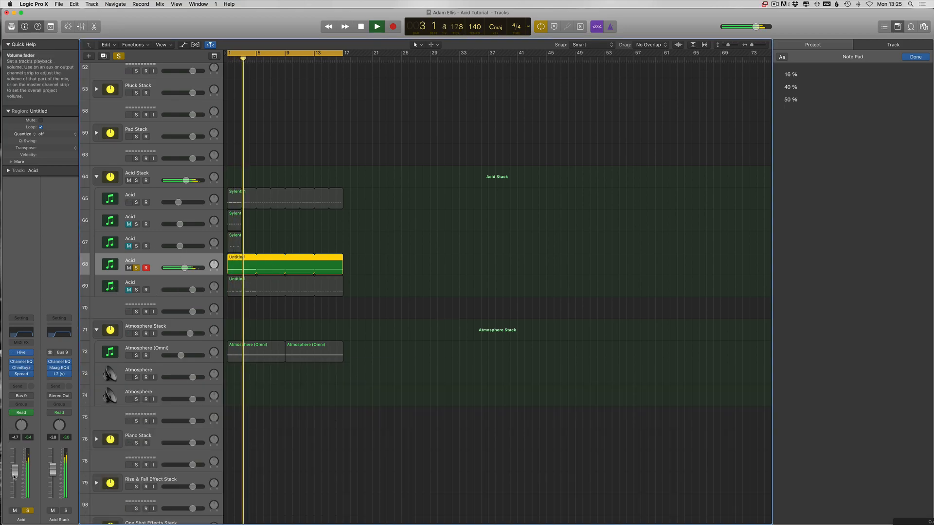
left_click(27, 511)
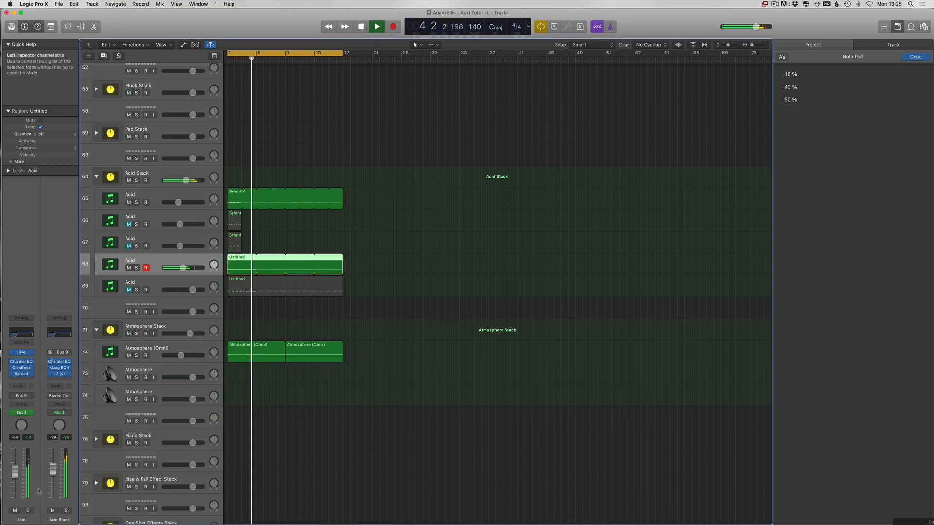
left_click_drag(17, 475, 17, 480)
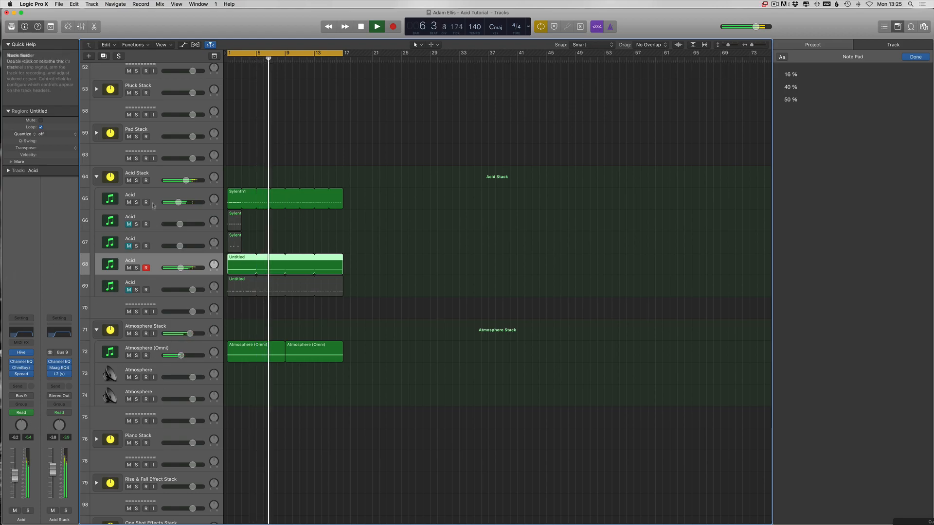
Shift a band of Acid track 65's Channel EQ slightly higher in frequency and close the EQ
left_click(134, 196)
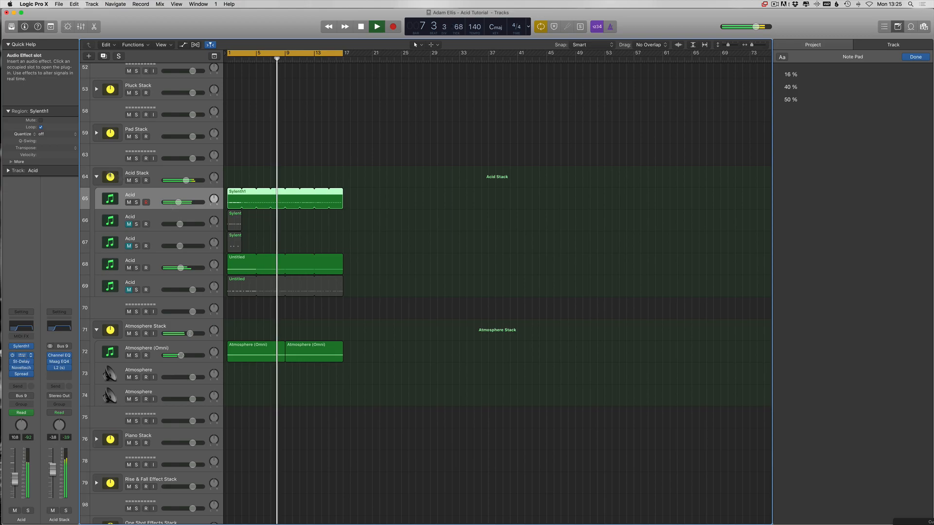
left_click(21, 355)
left_click_drag(155, 143, 164, 141)
left_click(24, 31)
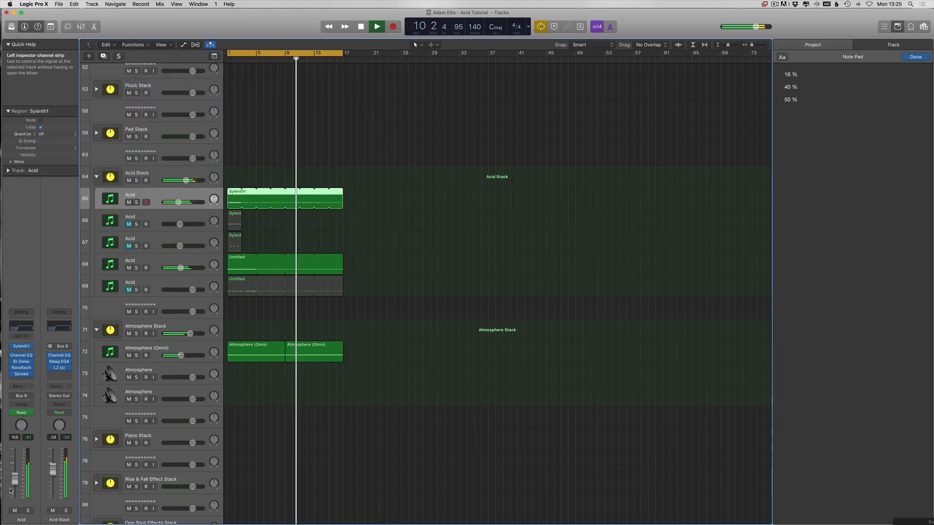
Lower Acid track 65's volume to -11.4 dB and mute the track during playback
left_click(28, 511)
left_click(28, 512)
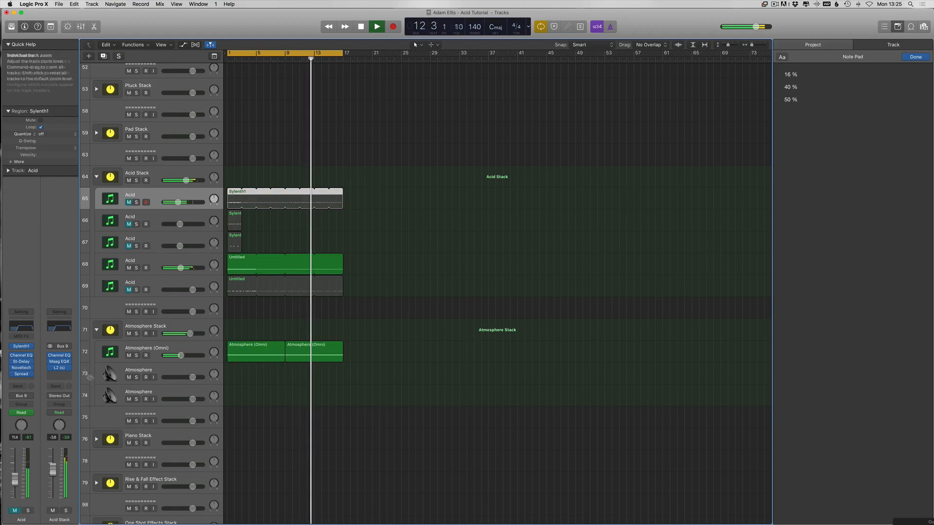
Copy the Hive cutoff automation of Acid track 68's first eight bars to bar 9 onward, play it and hide the automation
key("a")
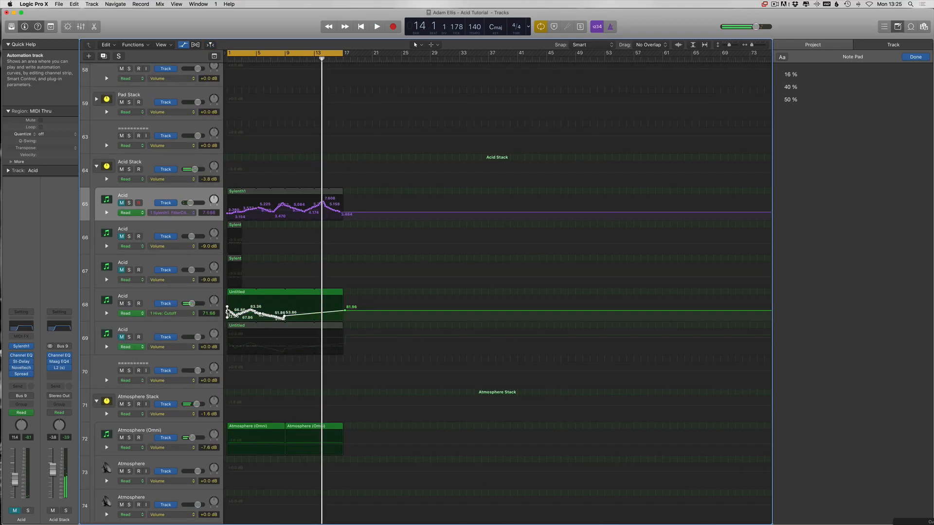
left_click_drag(229, 314, 287, 315)
key("super+z")
left_click_drag(228, 314, 350, 311)
key("space")
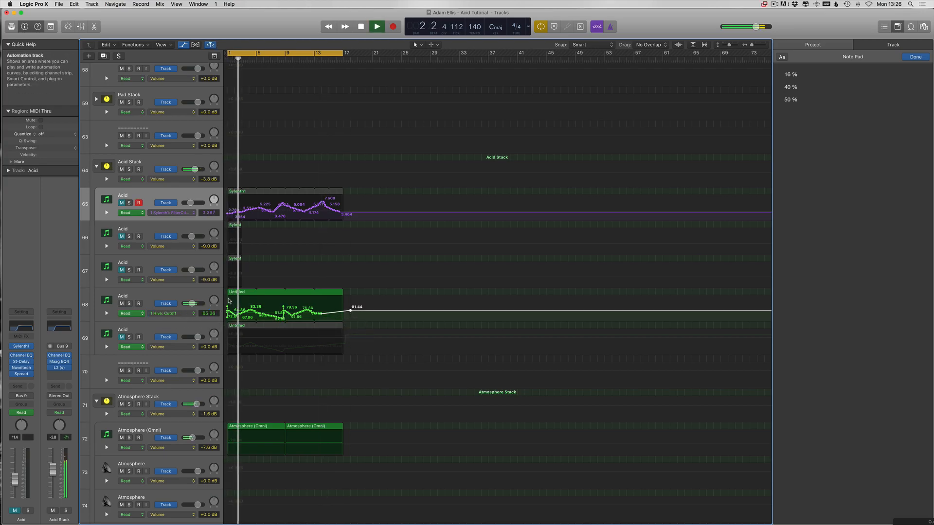
key("a")
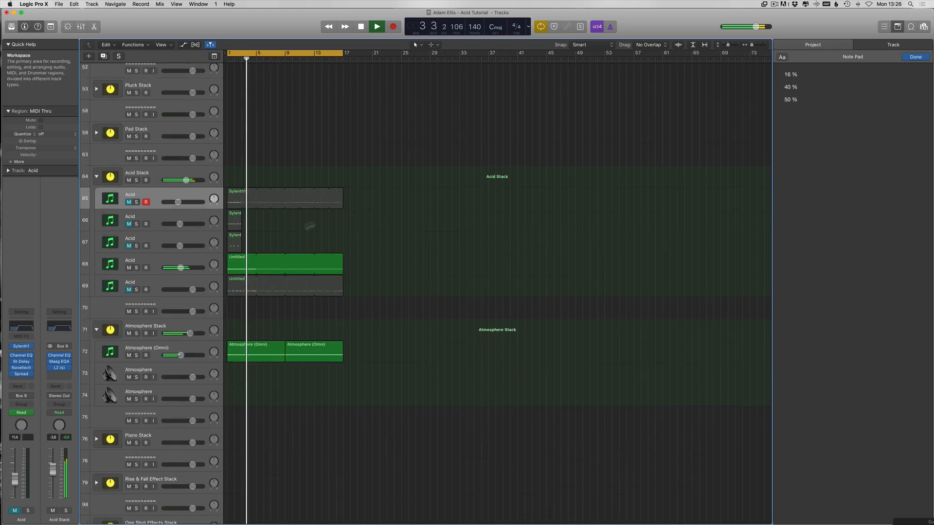
Copy the Sylenth1, track 68 Untitled and Atmosphere (Omni) regions to bar 17, and delete track 65's original Sylenth1 region
left_click_drag(238, 201, 355, 204)
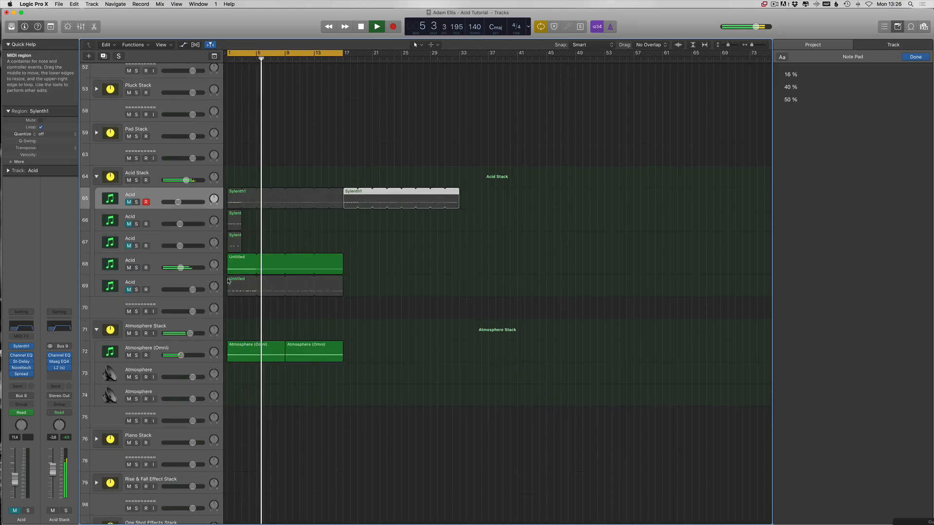
left_click(252, 265)
left_click_drag(348, 322, 277, 351)
left_click_drag(274, 264, 392, 266)
left_click(233, 200)
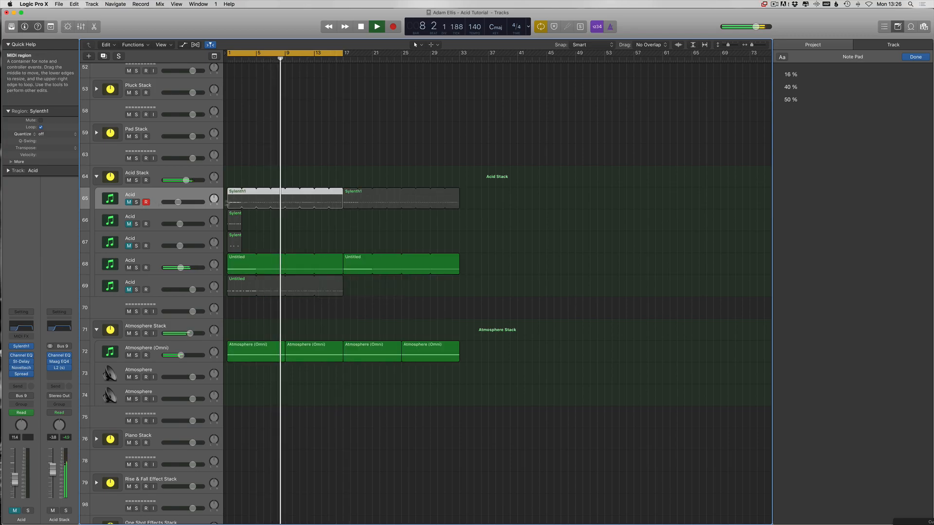
key("Delete")
Copy the Kick (Audio) region to bar 17 and inspect the join at a closer zoom
scroll(361, 208, "up", 4)
scroll(361, 195, "up", 10)
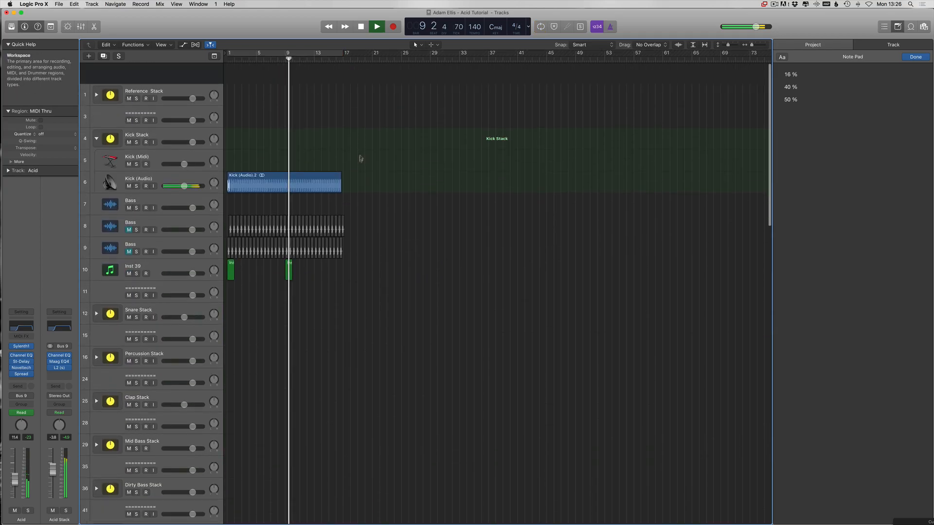
left_click(242, 168)
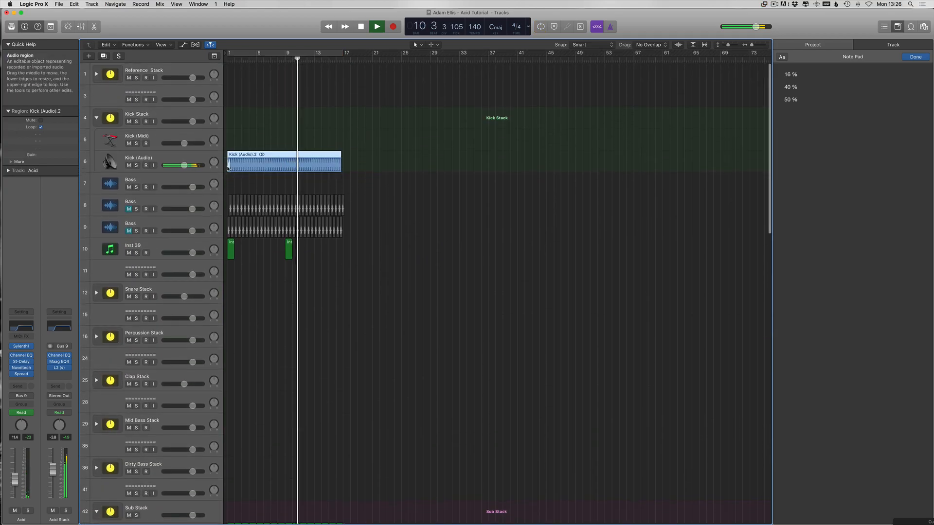
left_click_drag(229, 169, 346, 168)
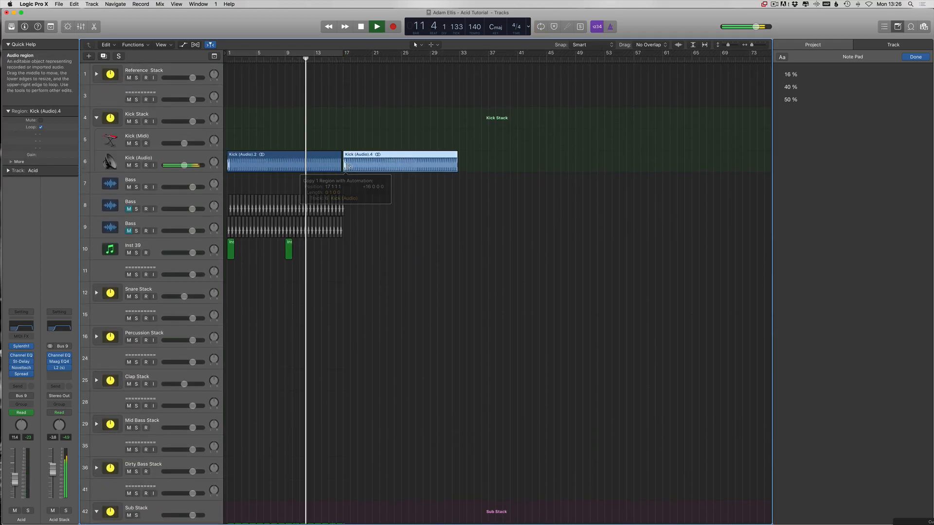
key("super+Right")
key("super+Right")
key("super+Right")
key("super+Right")
key("super+Right")
key("super+Right")
key("super+Right")
key("super+Right")
key("super+Right")
key("super+Right")
key("super+Right")
key("super+Right")
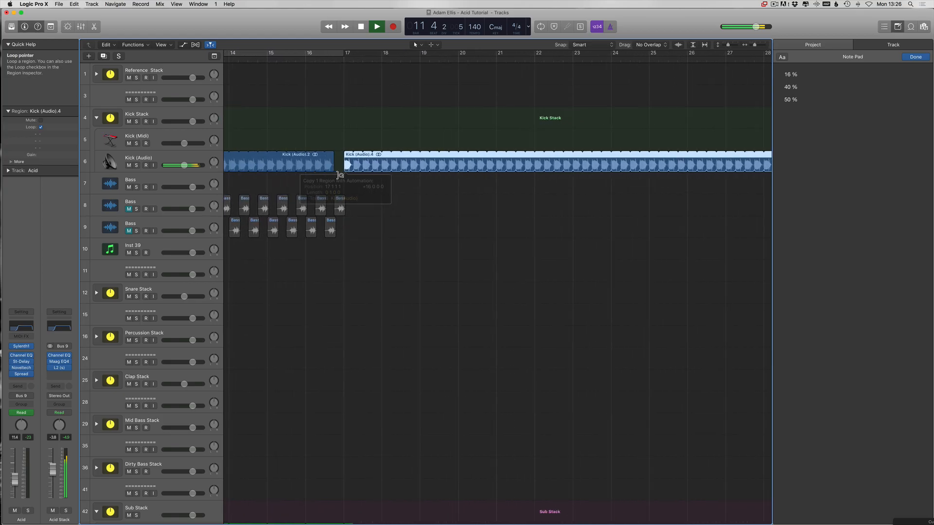
key("super+Right")
key("super+Right")
key("super+Left")
key("super+Left")
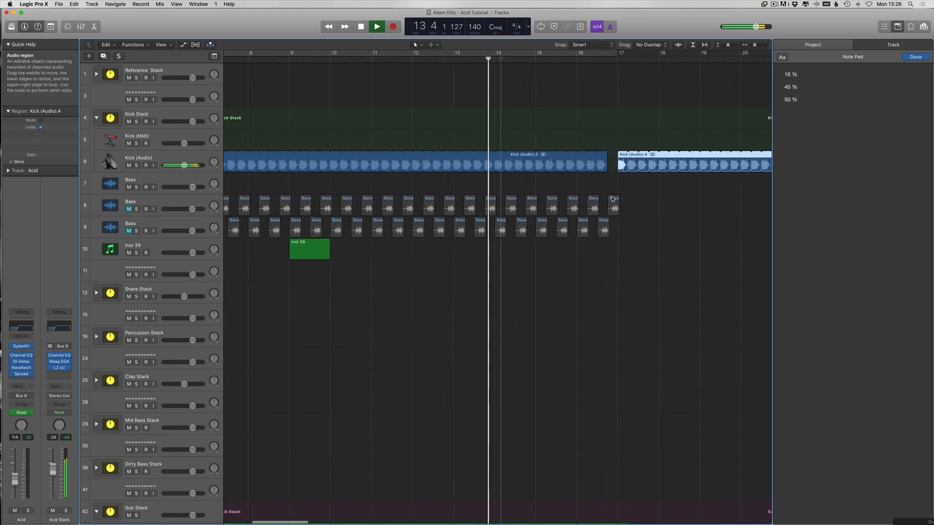
scroll(549, 189, "right", 5)
left_click(549, 188)
key("super+Left")
key("super+Left")
Copy the Sub Bass region on track 43 to bar 17
scroll(486, 192, "down", 12)
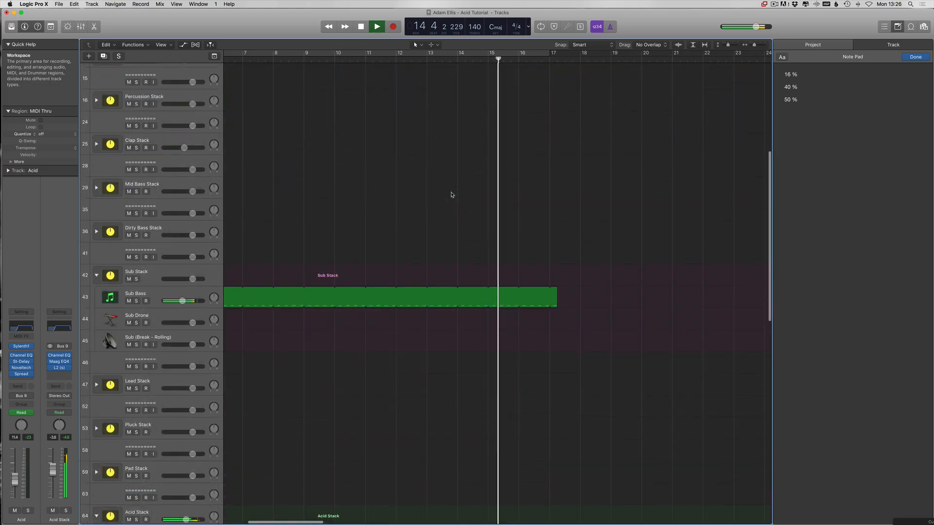
scroll(422, 198, "up", 4)
key("super+Up")
key("super+Left")
key("super+Left")
key("super+Left")
key("super+Left")
key("super+Left")
key("super+Left")
key("super+Left")
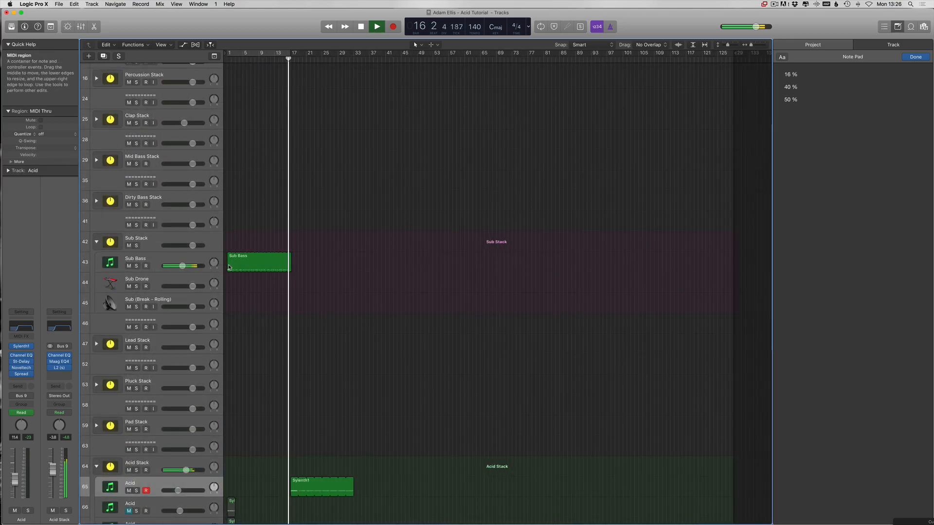
left_click_drag(229, 264, 294, 267)
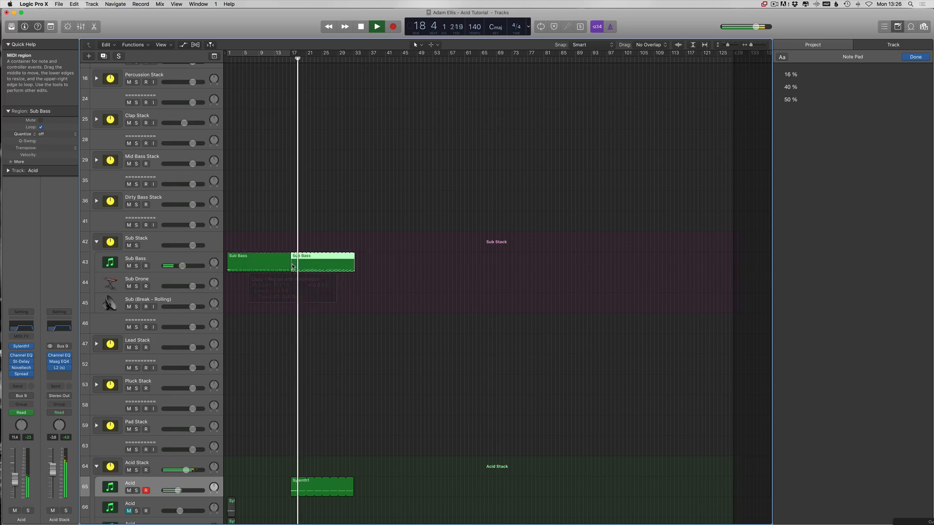
Raise Acid track 65's volume to -10.4 dB and extend the cycle range to bars 1 to 33
scroll(292, 265, "down", 10)
key("super+Right")
left_click_drag(178, 297, 179, 296)
scroll(488, 104, "up", 1)
scroll(253, 54, "left", 1)
left_click(299, 55)
left_click_drag(299, 55, 386, 56)
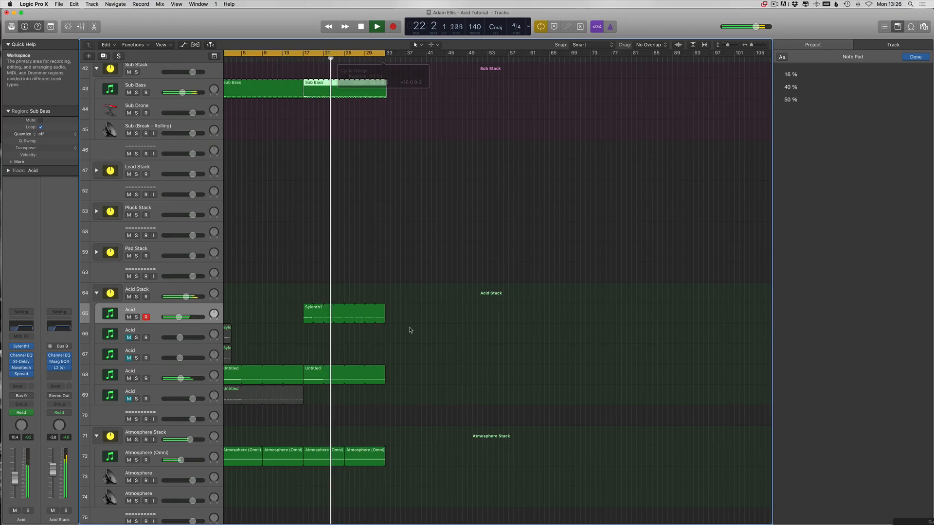
scroll(410, 330, "down", 2)
scroll(401, 336, "left", 1)
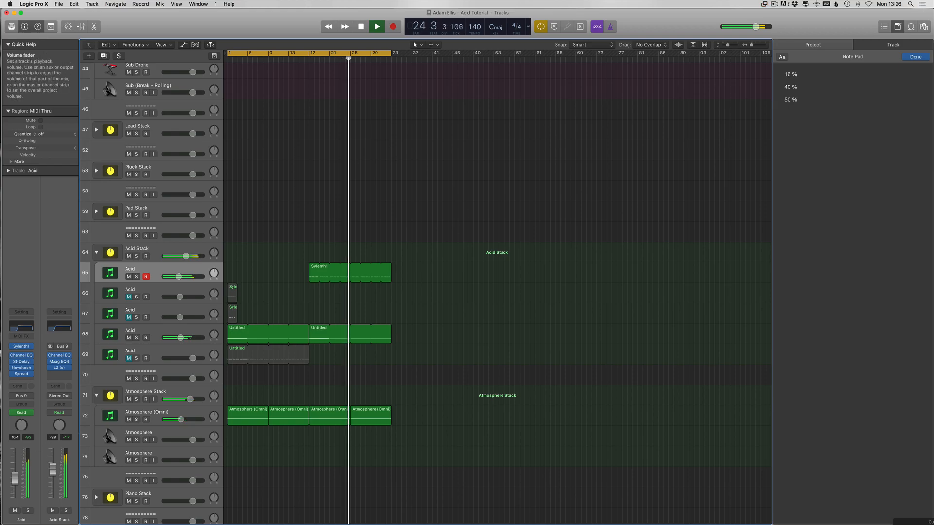
Cycle playback over bars 17 to 33, set Acid track 65's volume to -11.4 dB and stop playback
left_click(150, 331)
key("a")
key("a")
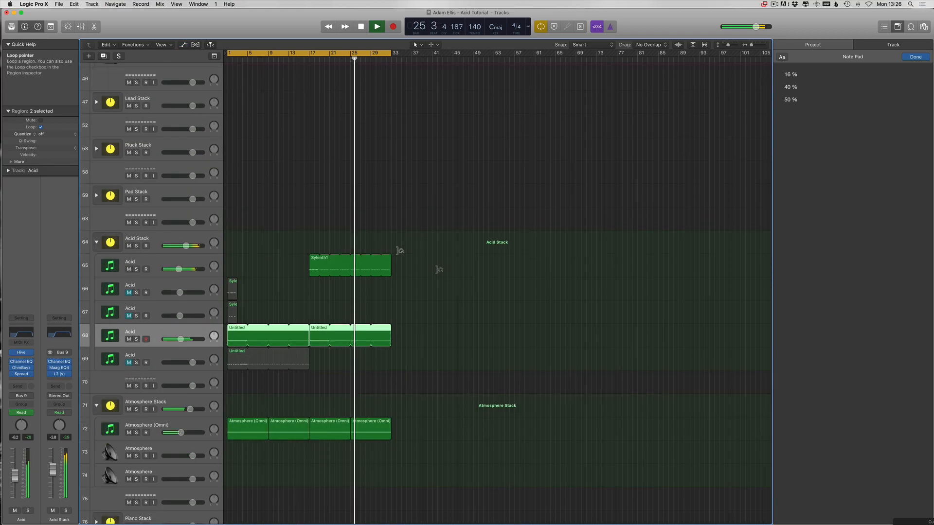
left_click_drag(315, 51, 390, 52)
left_click(155, 266)
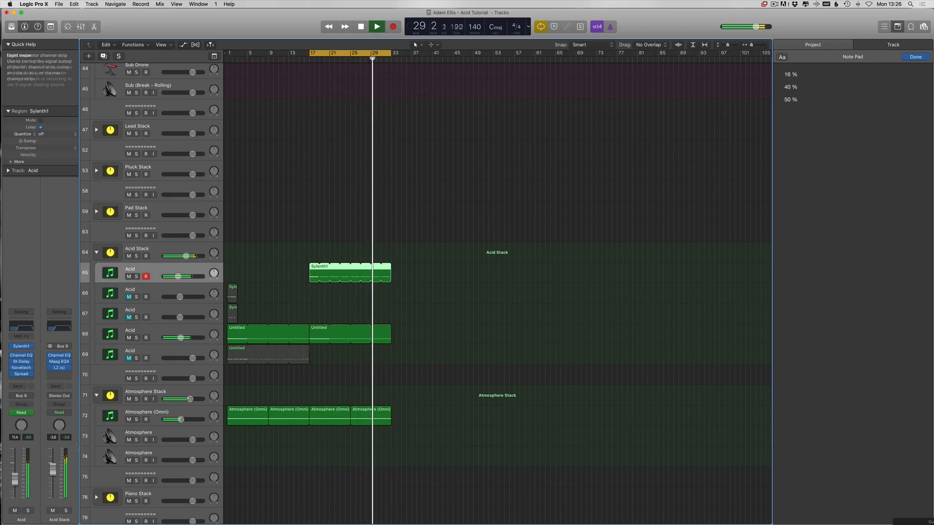
key("space")
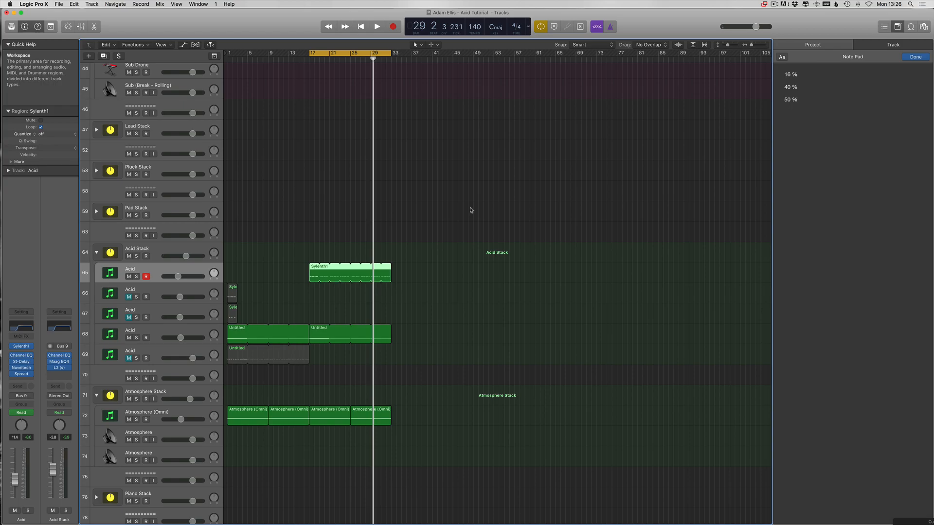
Compare the Channel EQs of Acid tracks 65 and 68, set track 65's 250 Hz band to 245 Hz and -0.5 dB, and close both
left_click_drag(461, 335, 209, 338)
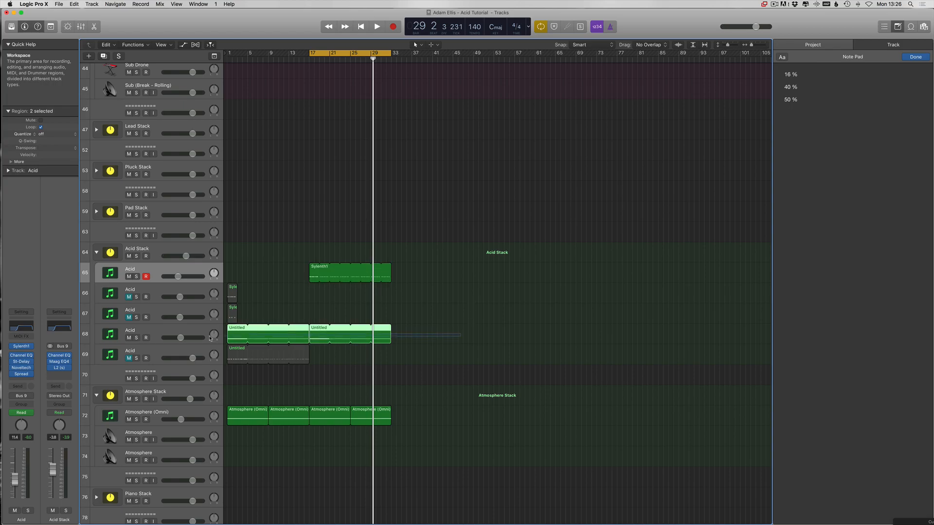
left_click_drag(396, 240, 359, 242)
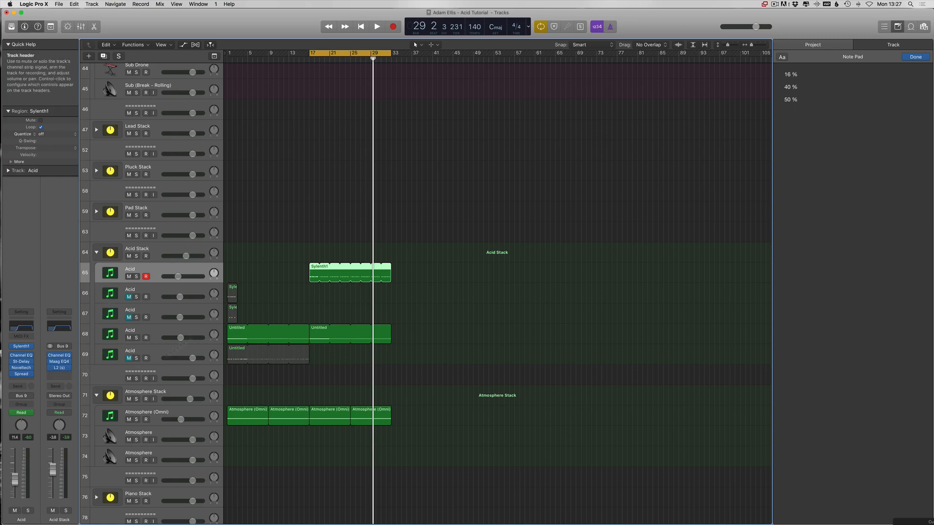
left_click(20, 329)
left_click_drag(125, 33, 200, 34)
left_click(146, 331)
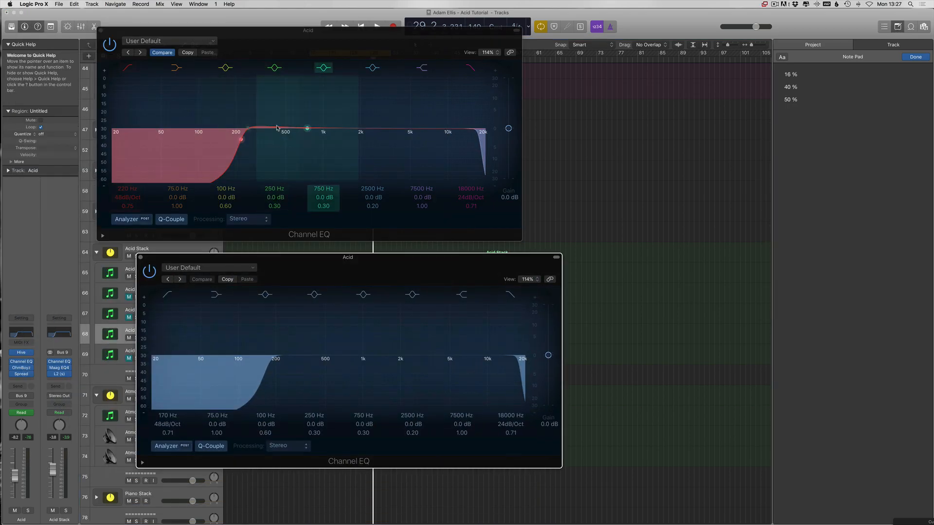
left_click_drag(277, 128, 276, 129)
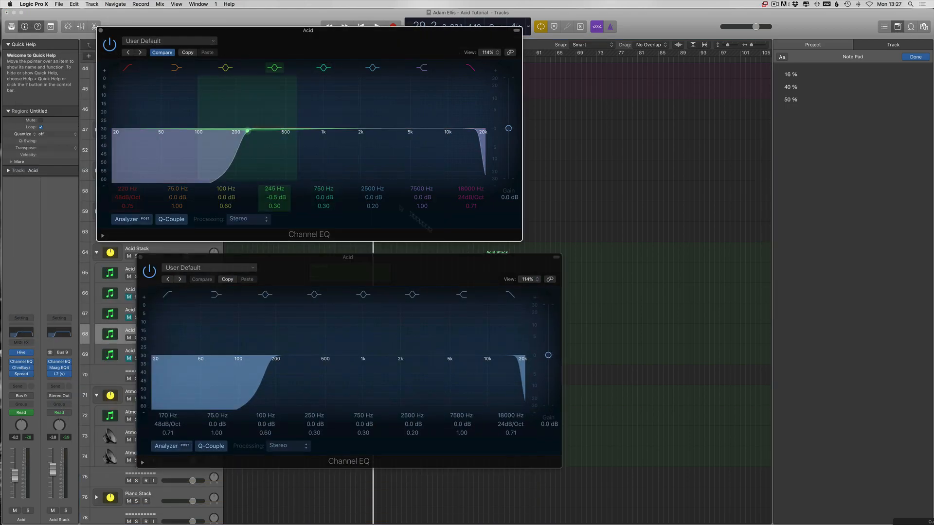
left_click(101, 30)
left_click(141, 257)
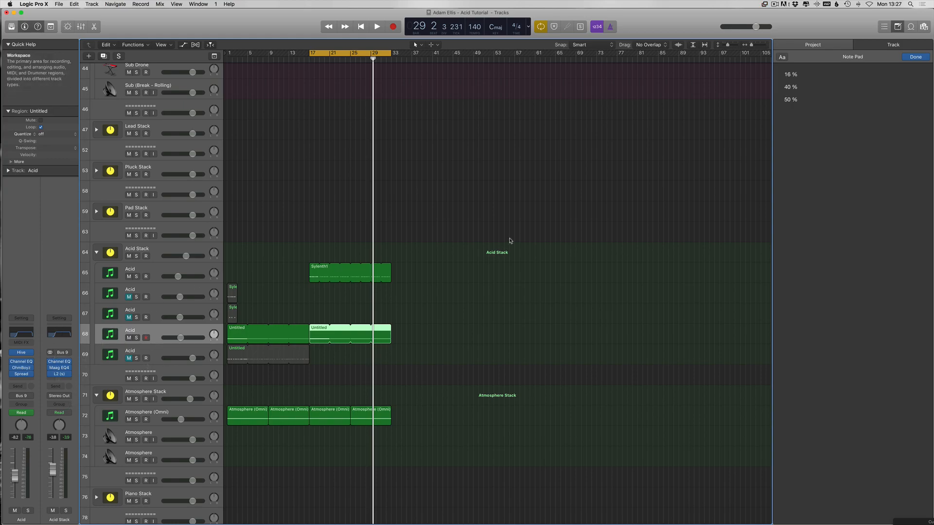
Insert the Xfer Records LFOTool on the Acid Stack between Maag EQ4 and L2
left_click_drag(427, 260, 317, 279)
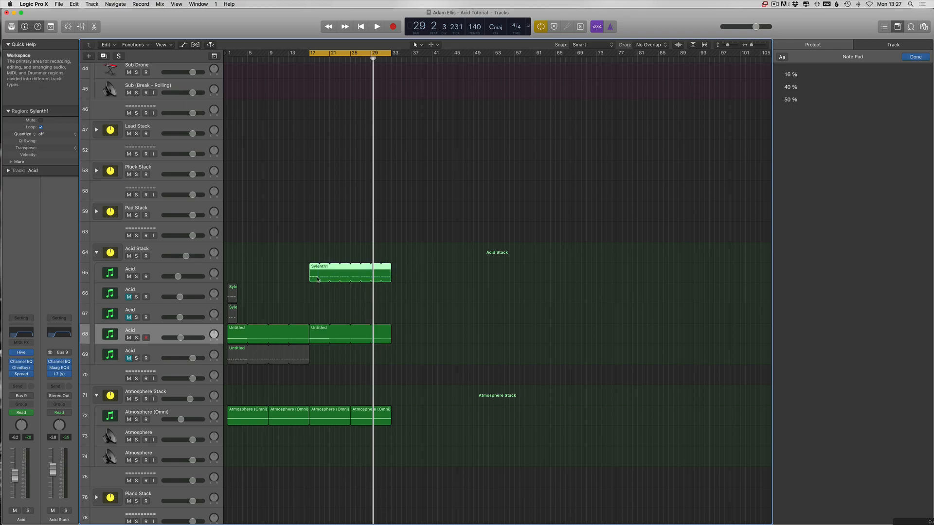
left_click_drag(413, 329, 261, 335)
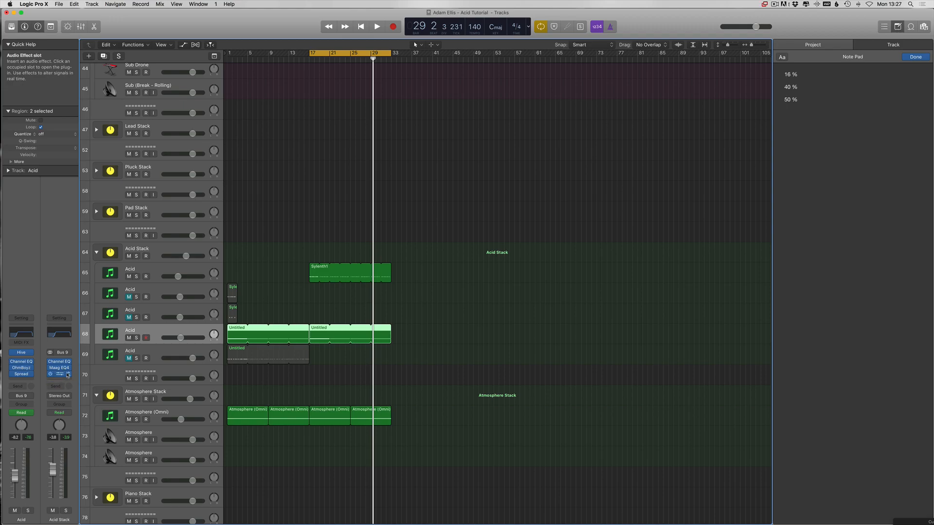
left_click(61, 368)
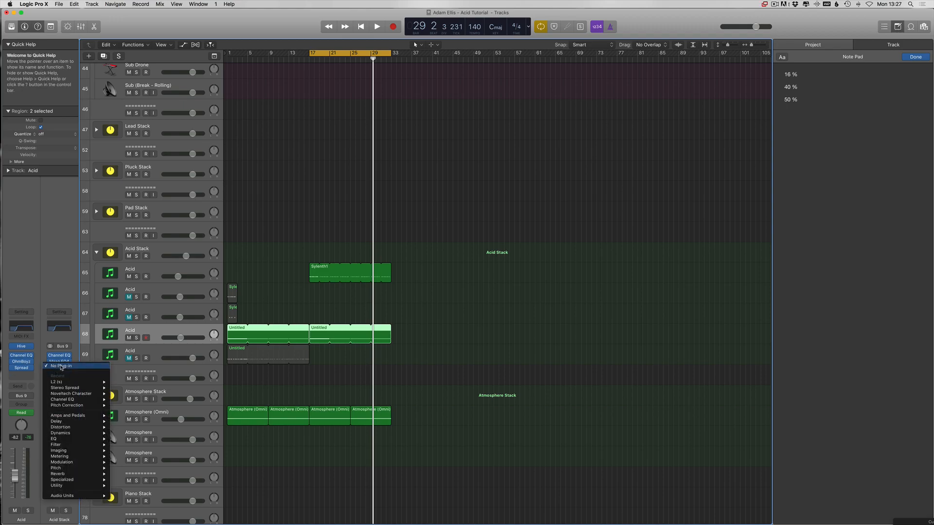
mouse_move(73, 496)
mouse_move(149, 519)
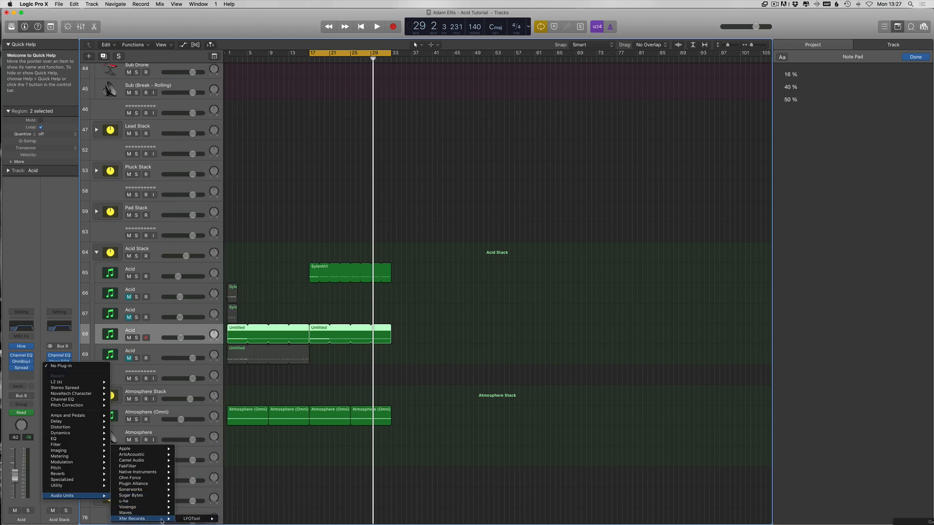
left_click(234, 513)
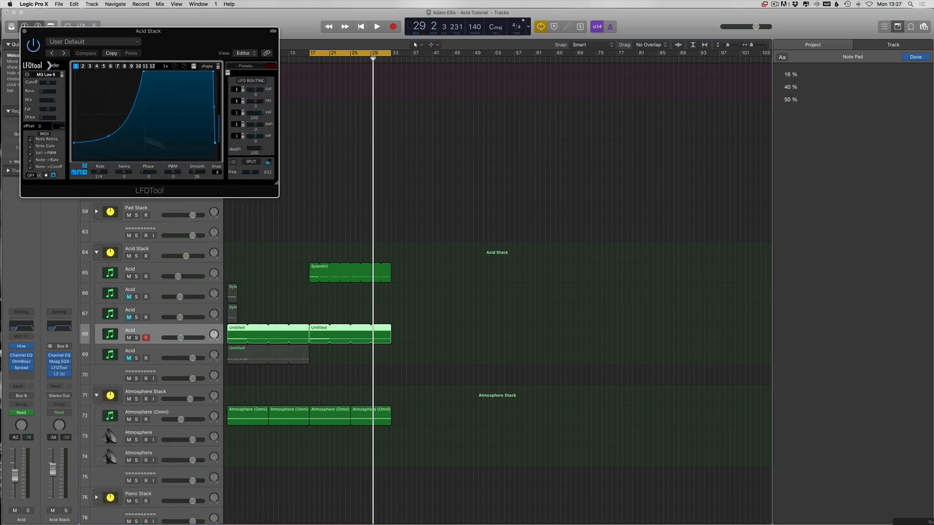
Raise the low points of LFOTool's volume curve for shallower ducking and browse its Sidechain presets without loading one
left_click_drag(76, 144, 78, 106)
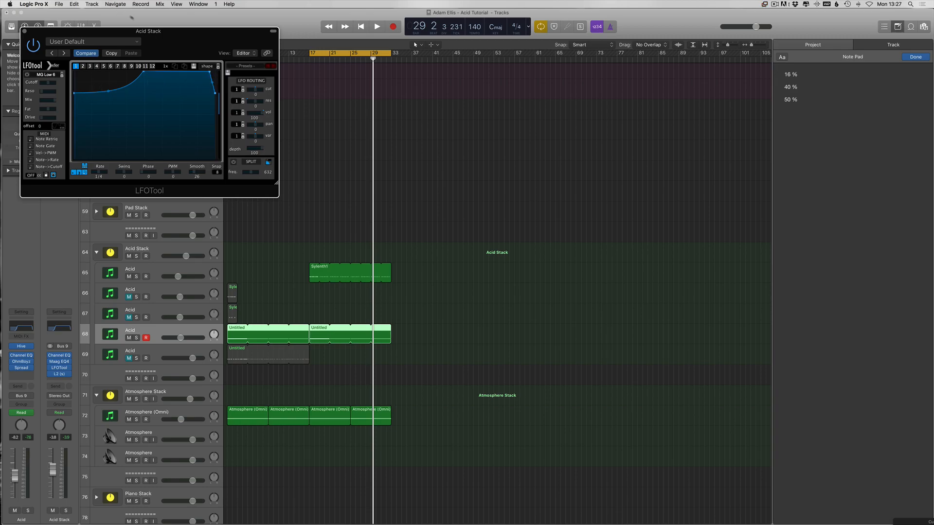
left_click_drag(137, 36, 587, 295)
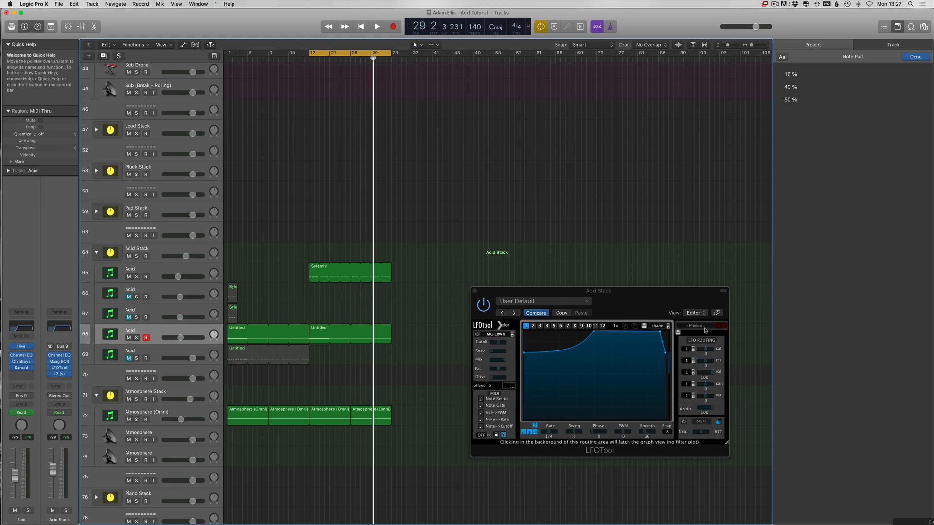
left_click(702, 325)
mouse_move(701, 409)
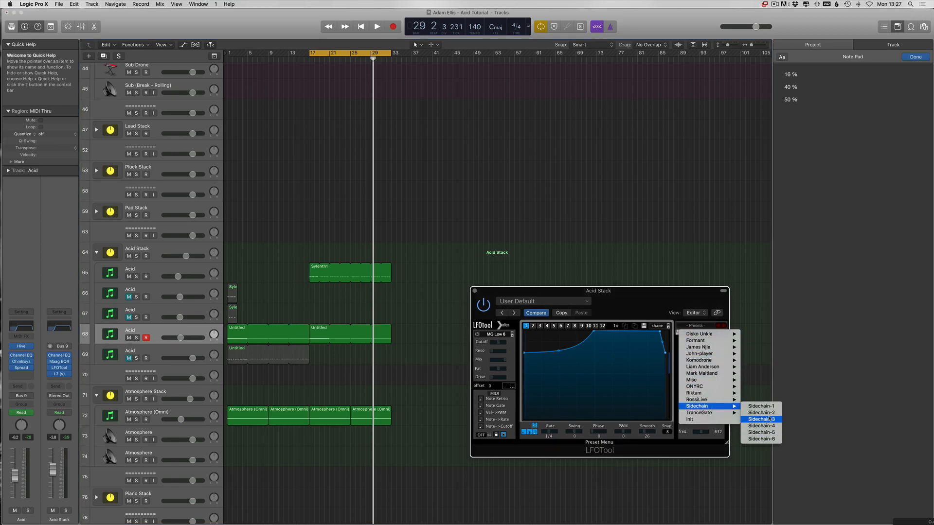
left_click(669, 402)
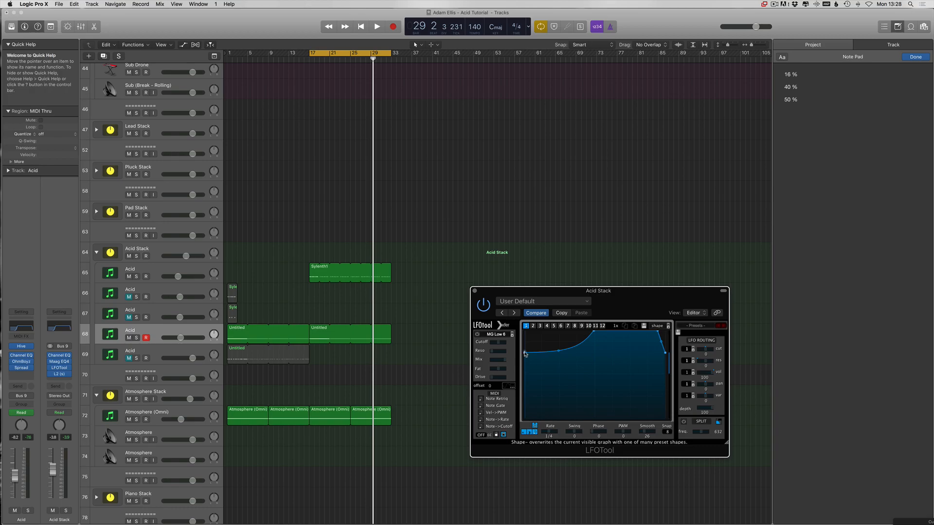
left_click_drag(524, 370, 527, 349)
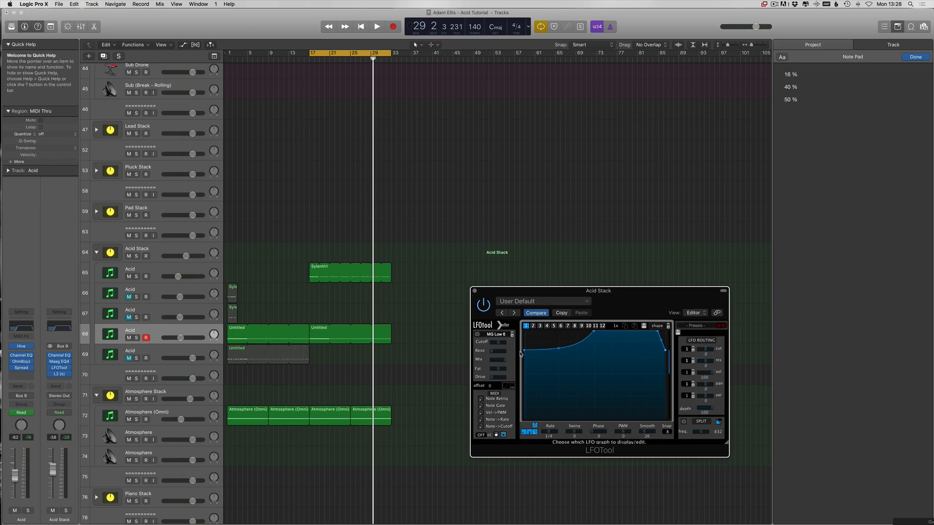
During playback, set the Acid Stack's volume to -4.1 dB and raise the Atmosphere (Omni) track to -5.3 dB
key("space")
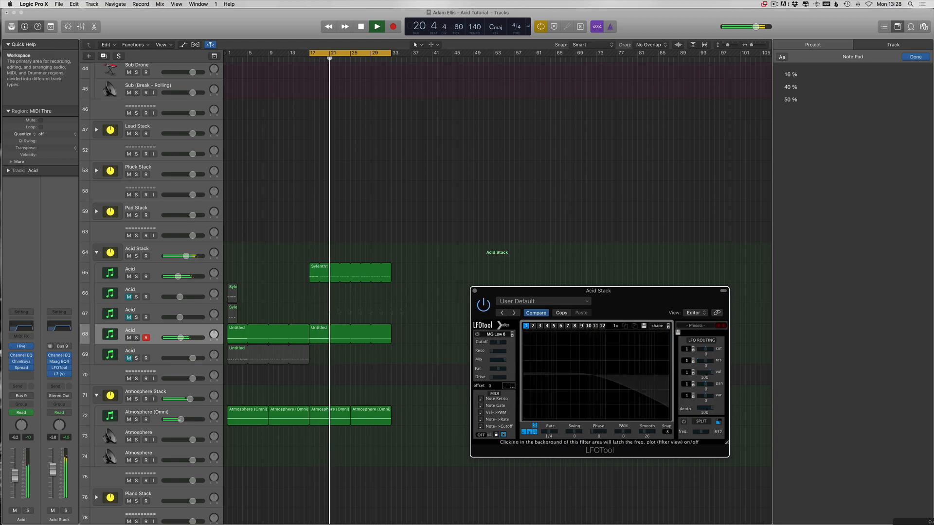
left_click_drag(53, 473, 53, 474)
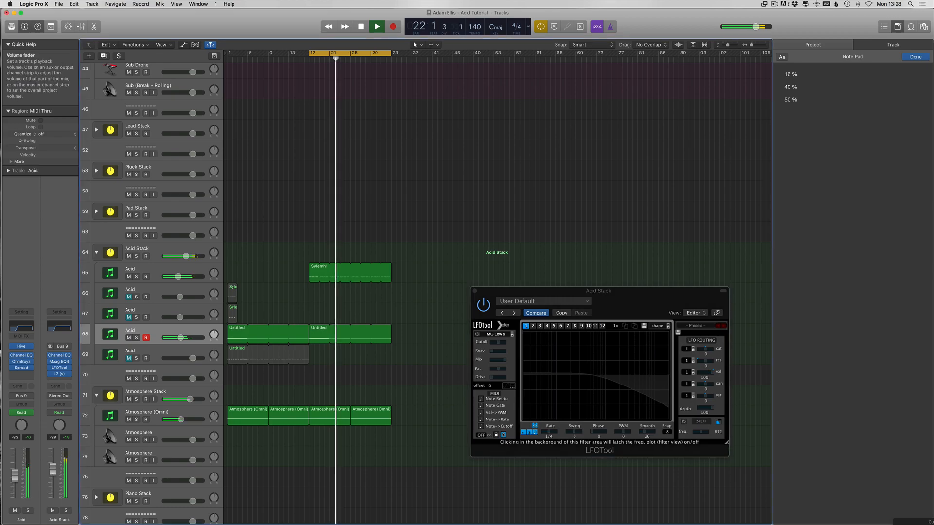
left_click(152, 413)
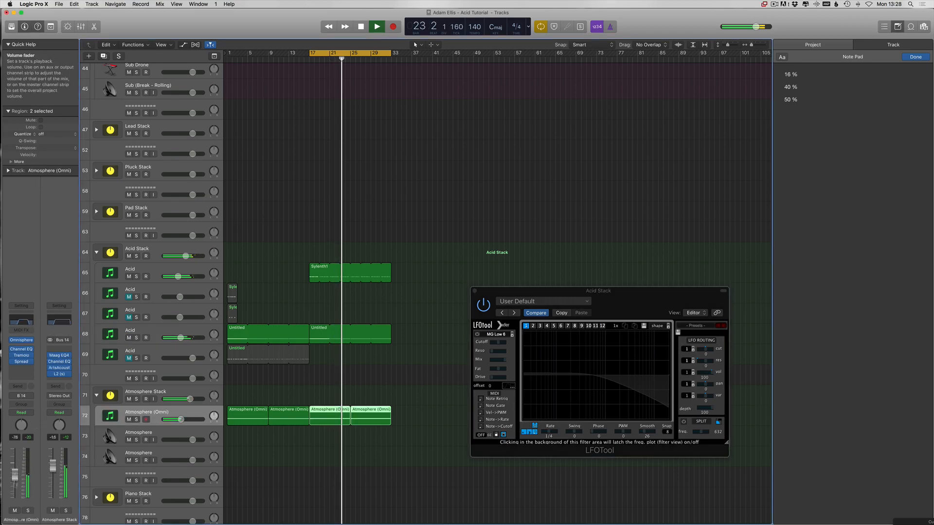
key("s")
left_click_drag(16, 490, 16, 488)
key("s")
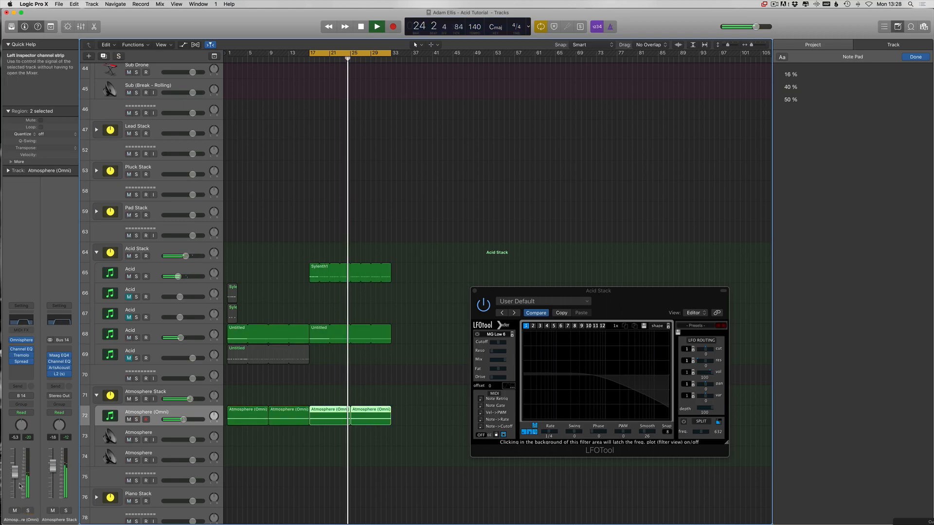
Raise Acid track 68's volume to -5.7 dB with a brief solo check and lower Acid track 65 to -11.8 dB
left_click(155, 331)
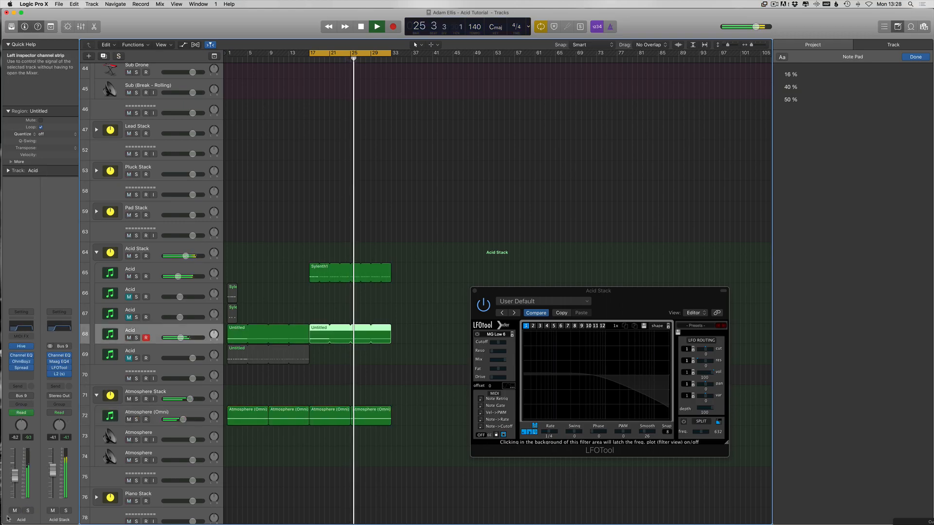
key("s")
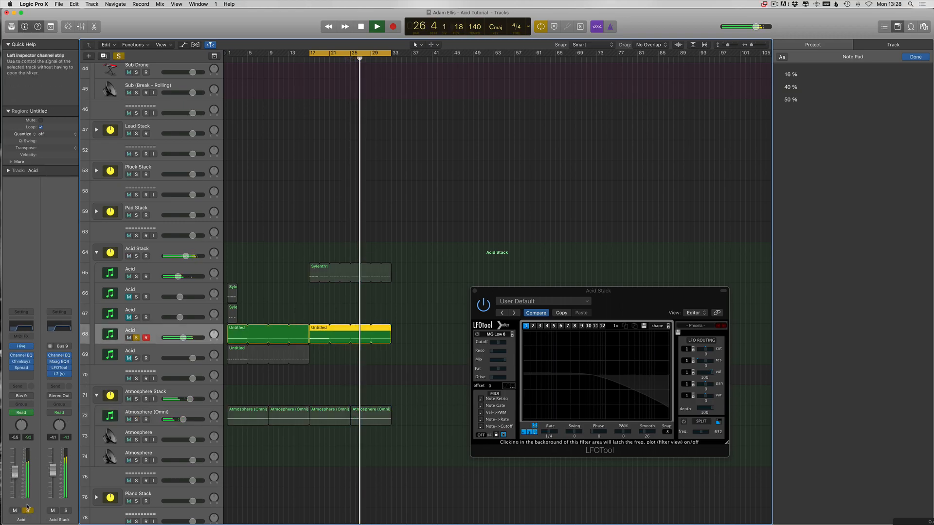
key("s")
left_click(155, 270)
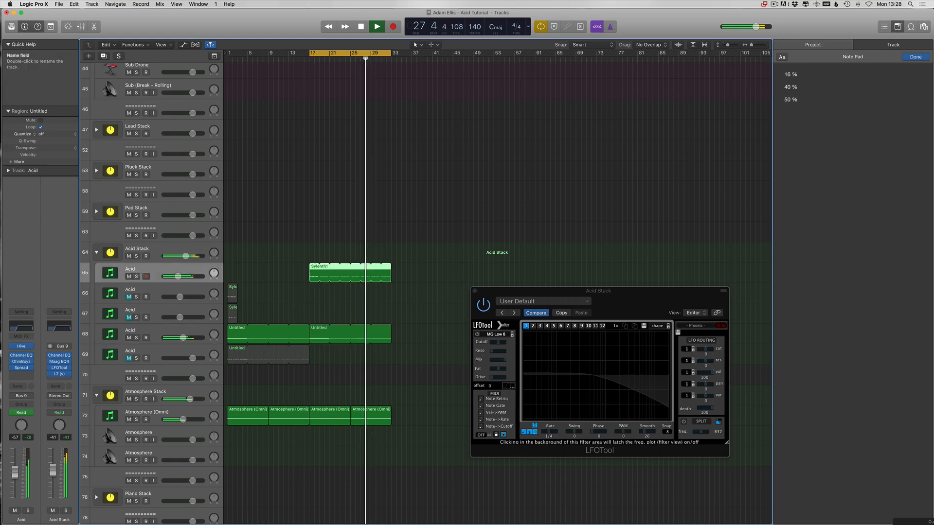
left_click_drag(15, 479, 14, 481)
Solo Acid track 68 to check its OhmBoyz delay, clear the solo and hide the plug-in windows
left_click(160, 334)
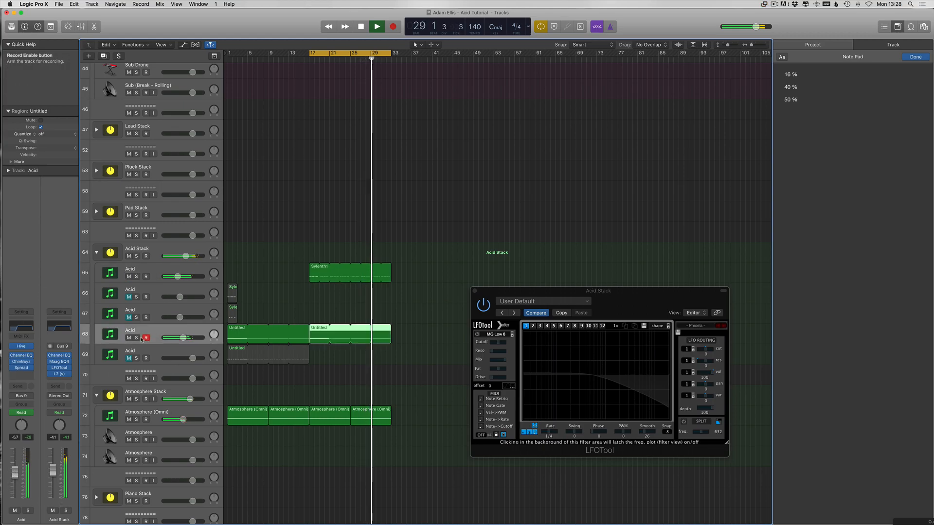
left_click(137, 338)
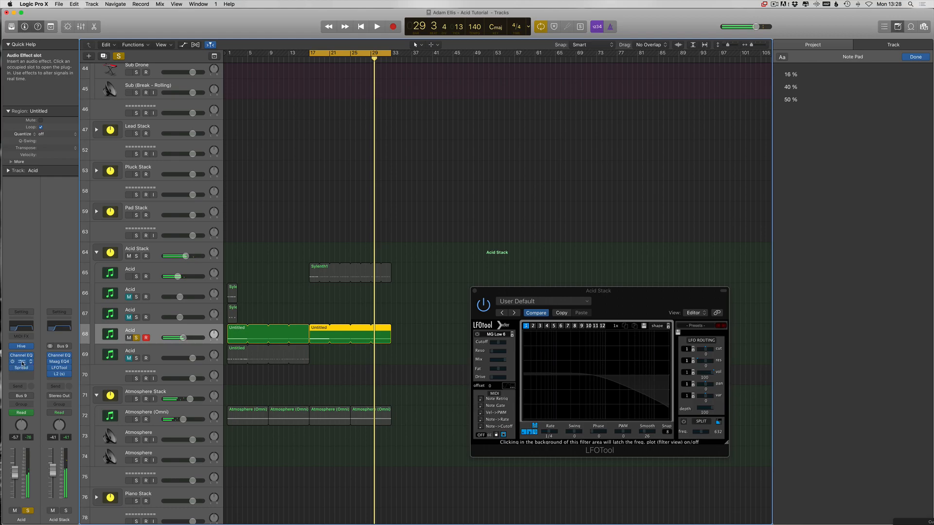
left_click(22, 362)
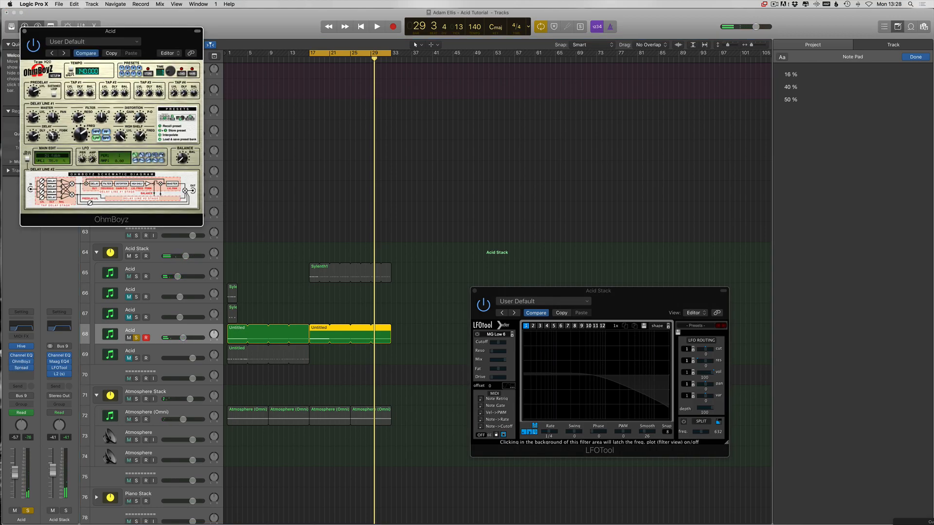
left_click(136, 338)
key("v")
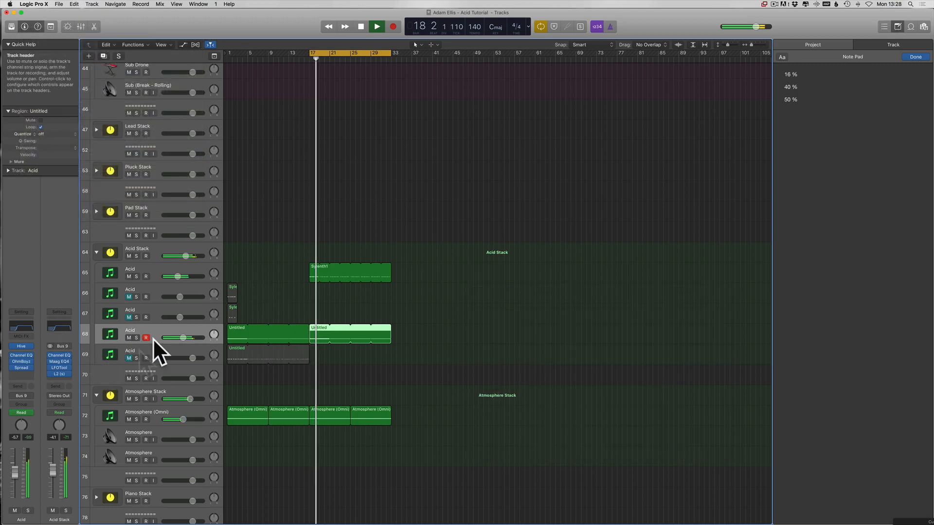
Add a send to Bus 1 (Reverb Send) on the Acid Stack and set the stack's volume to -5.0 dB during playback
left_click(138, 272)
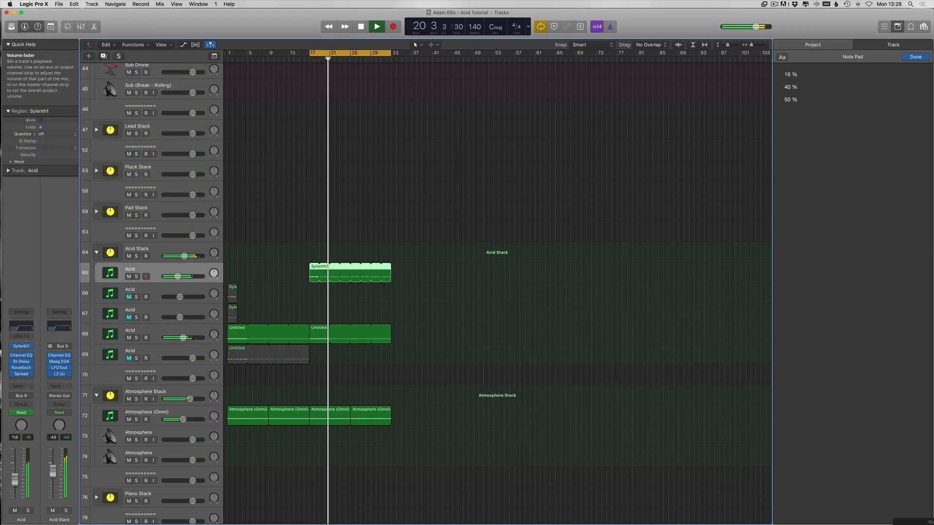
key("space")
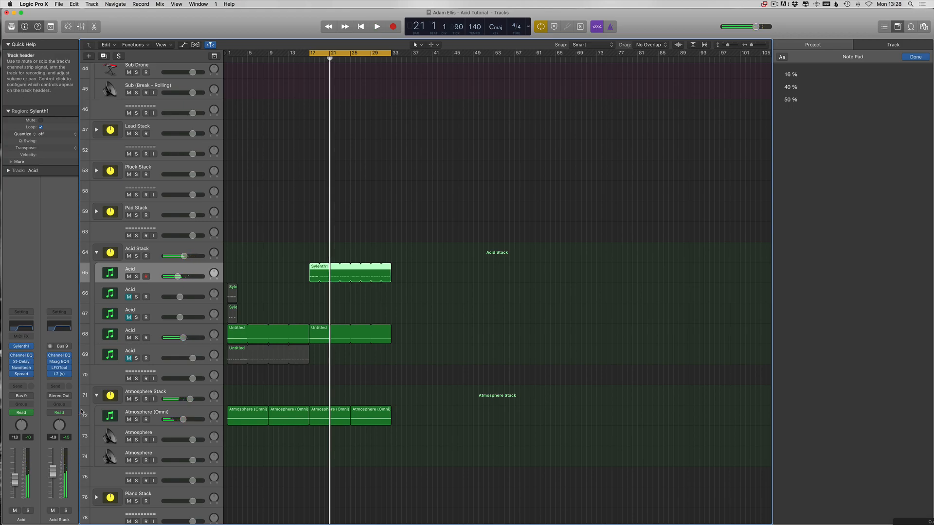
left_click(56, 388)
mouse_move(59, 420)
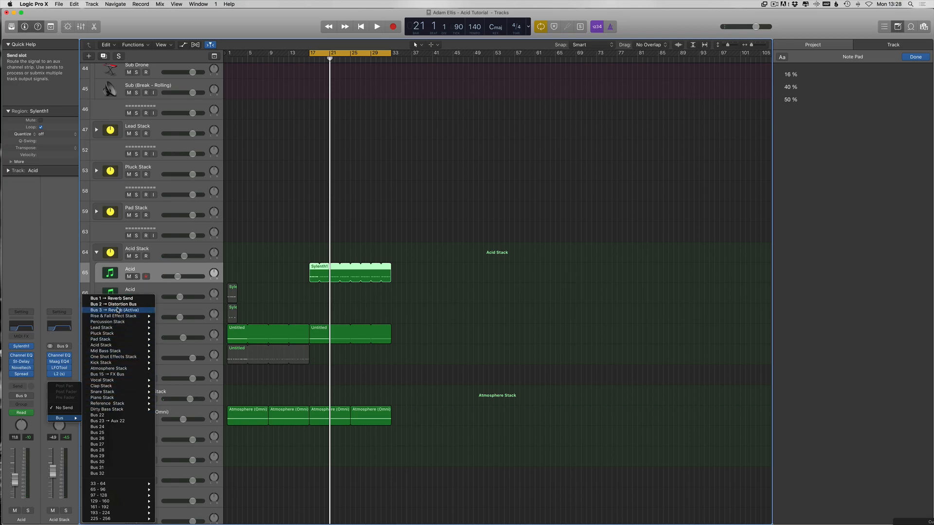
left_click(130, 299)
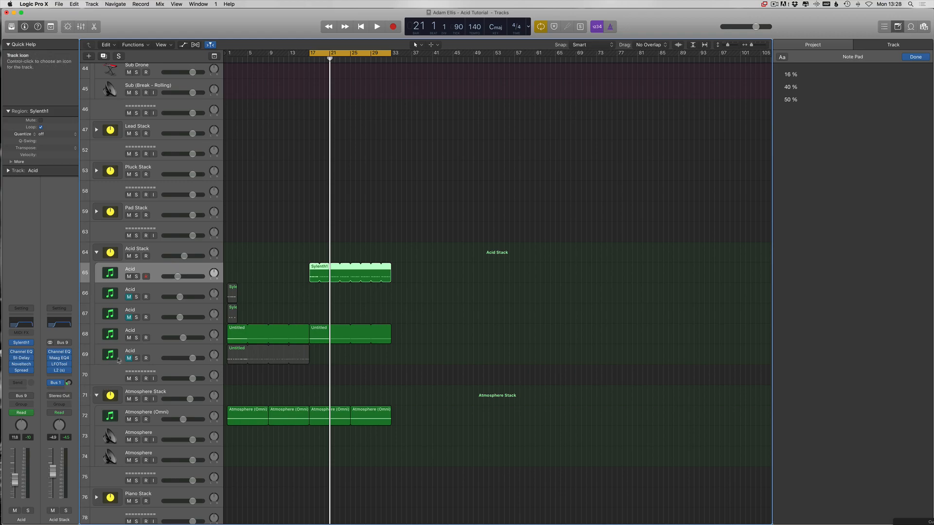
key("space")
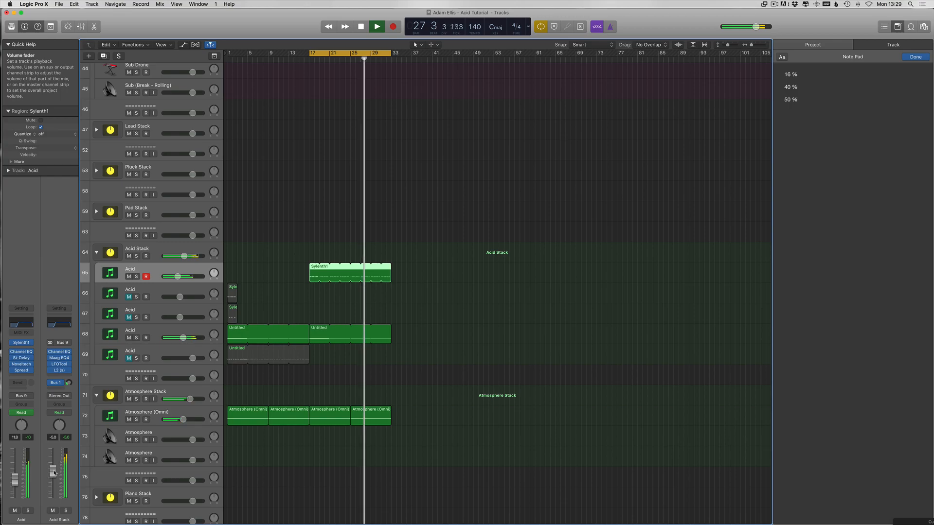
key("space")
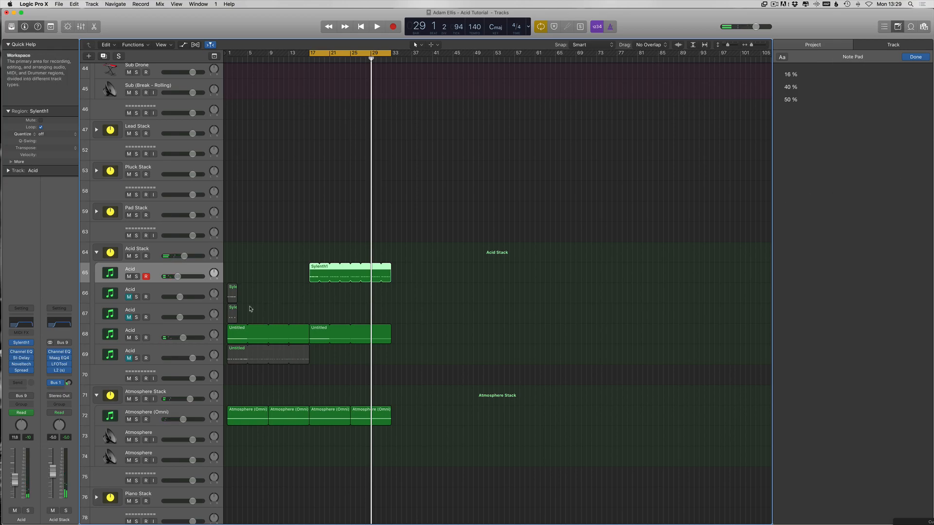
scroll(222, 364, "down", 2)
left_click(237, 327)
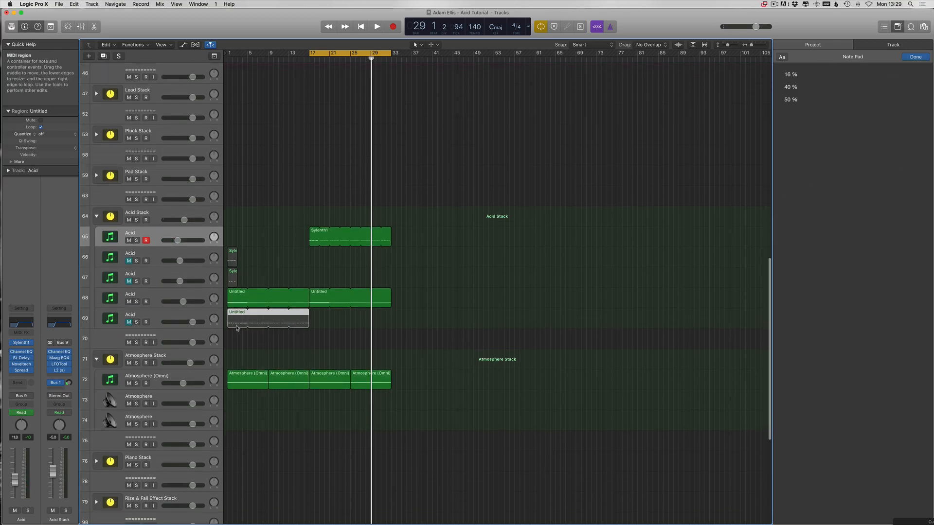
key("Delete")
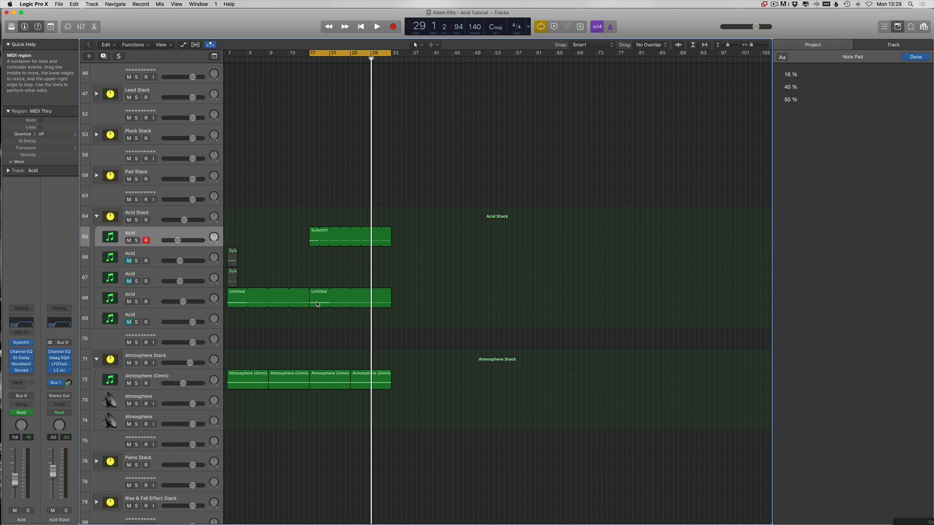
key("super+Right")
key("super+Down")
scroll(309, 316, "down", 1)
key("super+z")
Move the regions on Acid tracks 69 and 67 to bar 17 and loop track 67's region up to bar 33
scroll(292, 338, "left", 1)
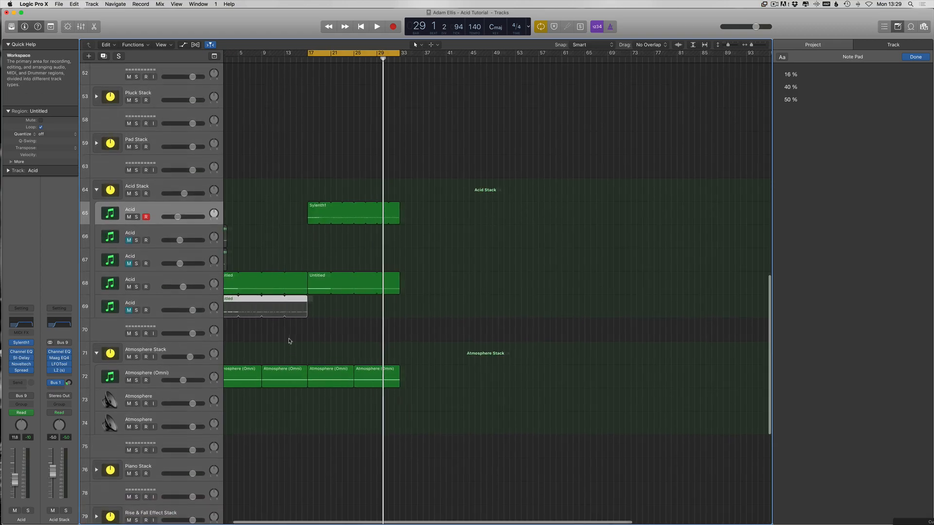
left_click(290, 340)
left_click_drag(232, 314, 331, 311)
left_click(262, 244)
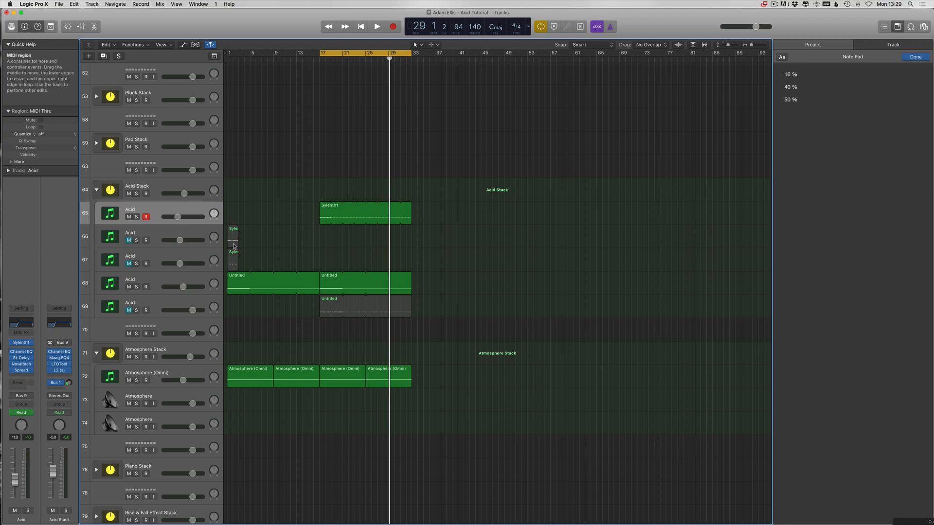
left_click_drag(376, 238, 414, 266)
Mute Acid tracks 65 and 68, unmute Acid track 67 and solo it during playback
left_click(128, 218)
key("space")
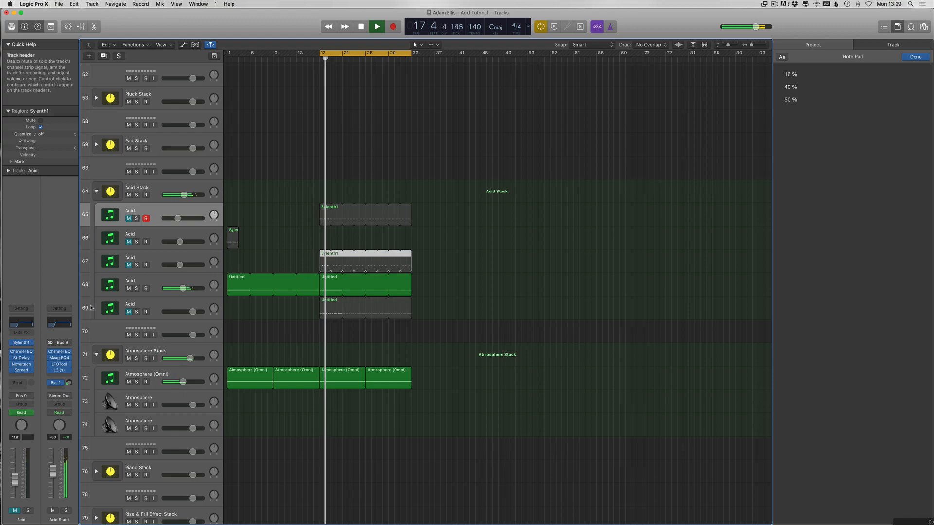
left_click(129, 288)
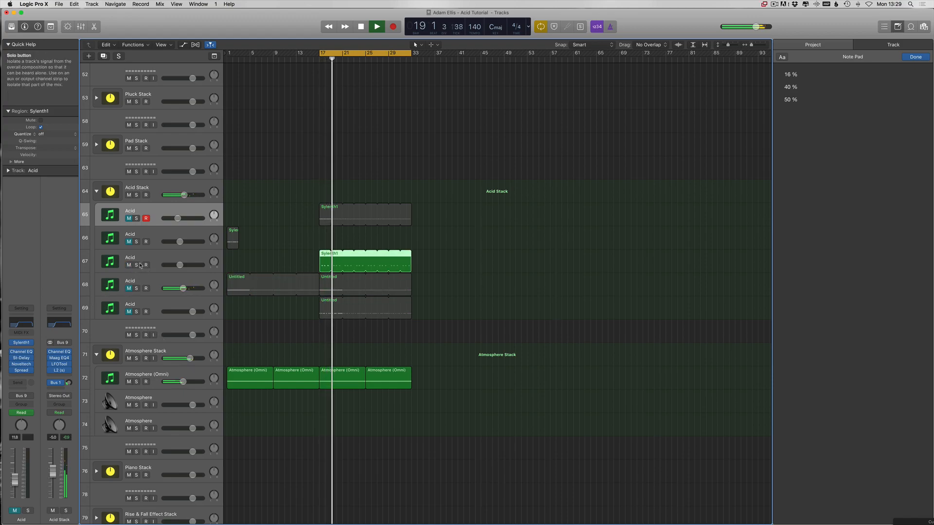
left_click(138, 268)
left_click(136, 265)
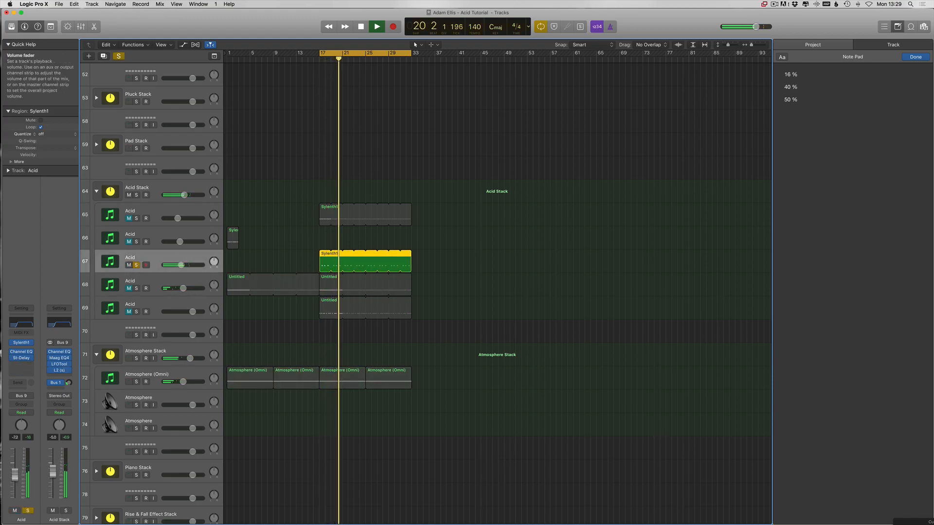
Open the Sylenth1 on Acid track 67, stop playback and close the OhmBoyz and LFOTool windows
key("v")
left_click(21, 342)
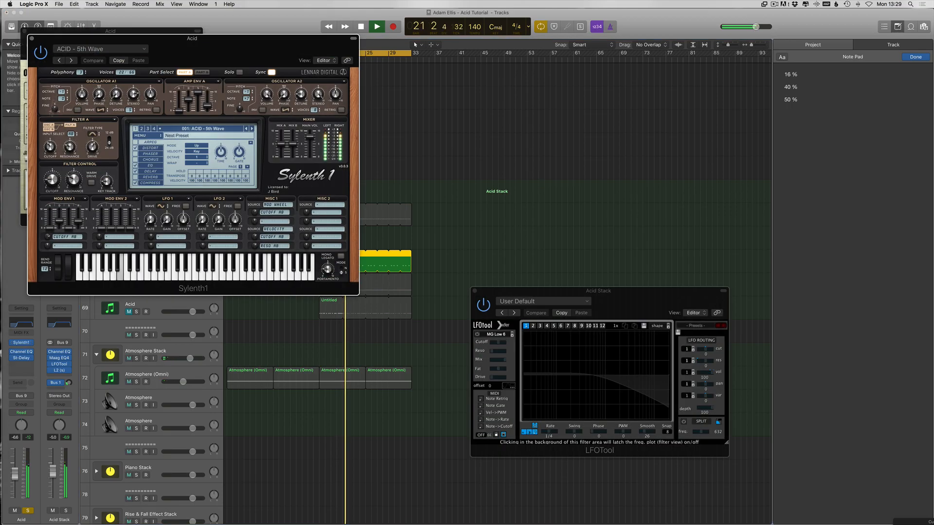
key("space")
left_click(24, 31)
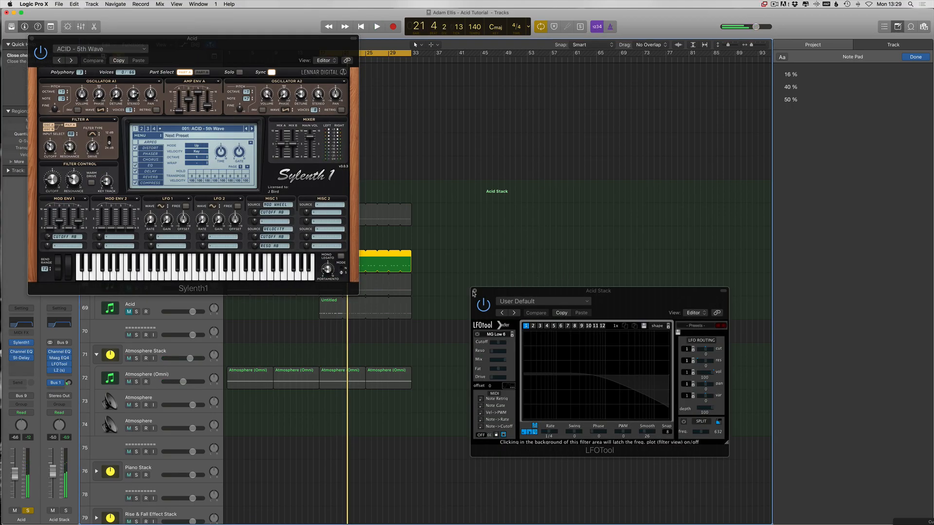
left_click(474, 291)
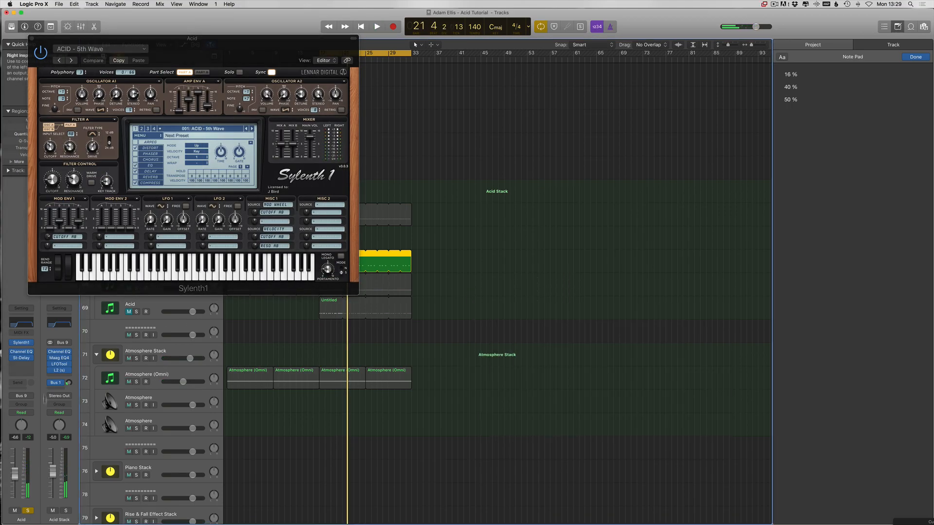
Browse the LennarDigital instruments for Acid track 67 without loading one and hide the plug-in windows
left_click(35, 343)
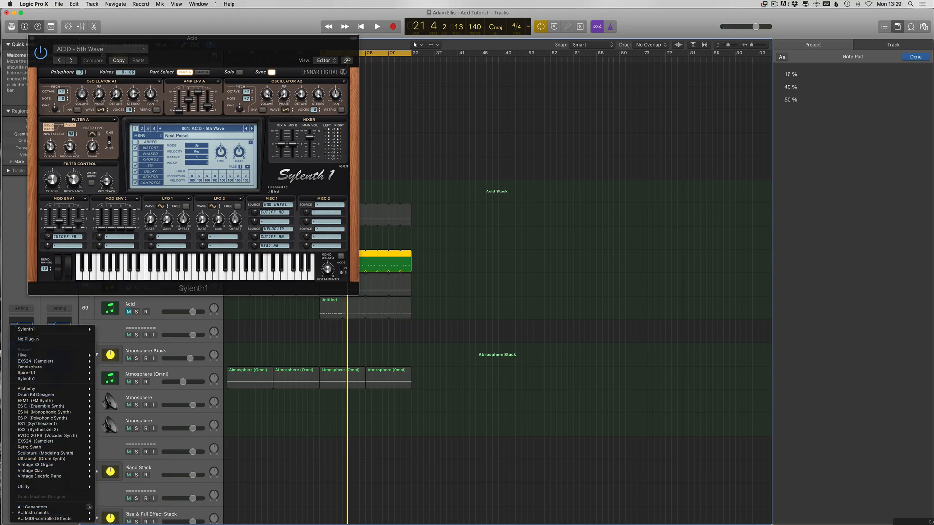
mouse_move(85, 512)
mouse_move(121, 484)
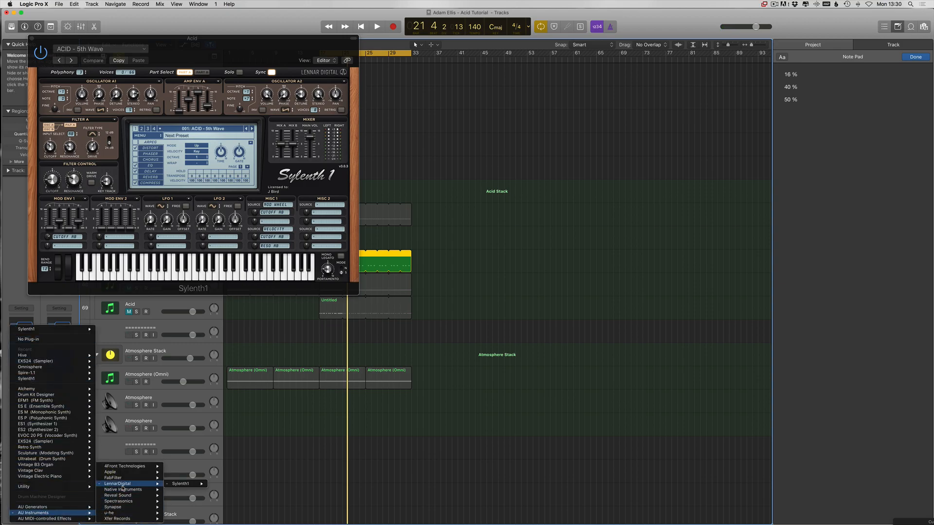
left_click(506, 396)
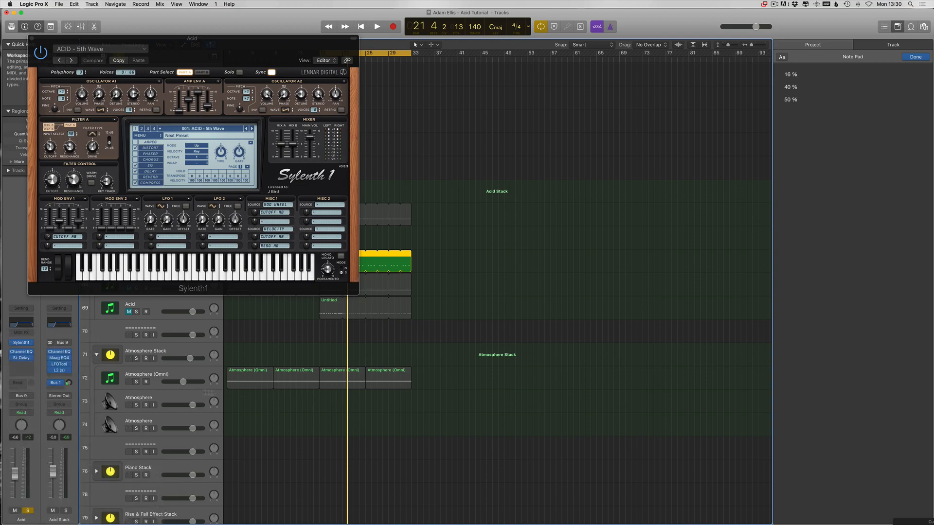
key("v")
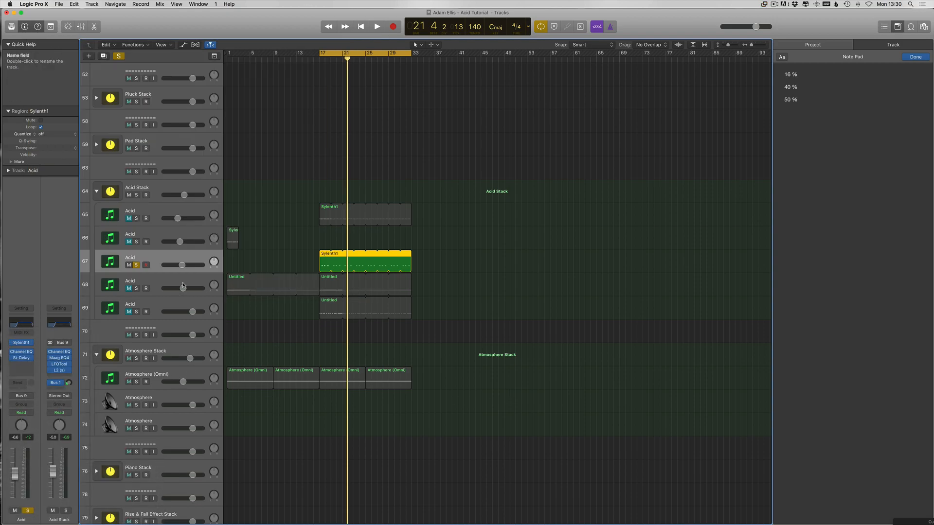
Load Spire-1.1 in stereo as the instrument on Acid track 69 and close the Sylenth1 window
left_click(183, 286)
left_click(174, 213)
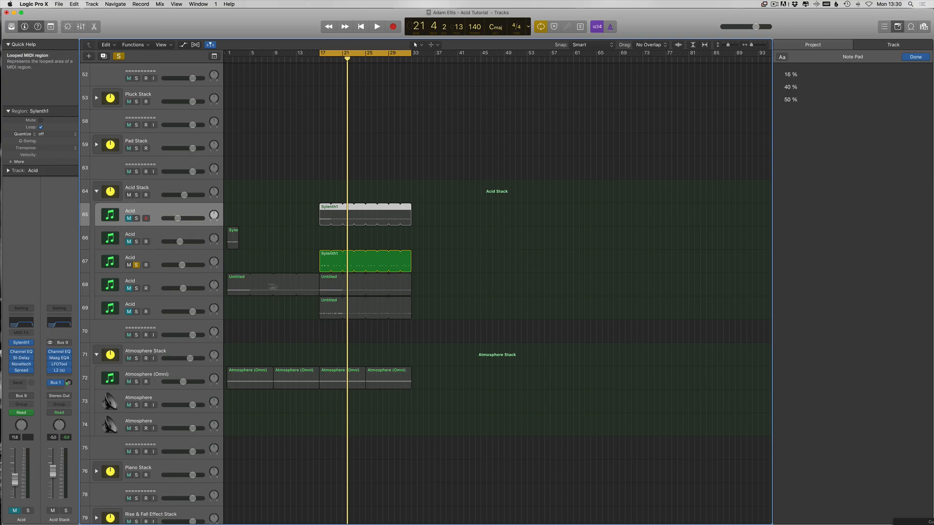
left_click(145, 306)
left_click(32, 342)
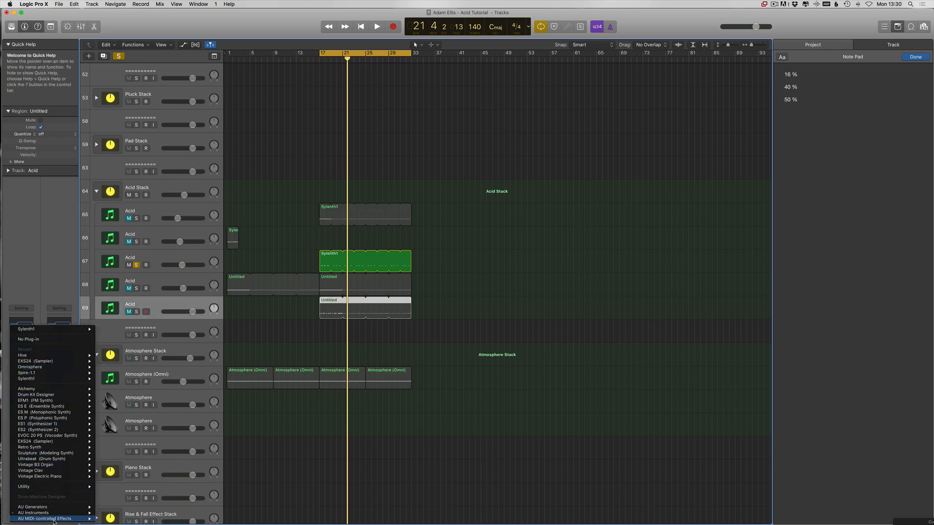
mouse_move(93, 513)
mouse_move(137, 479)
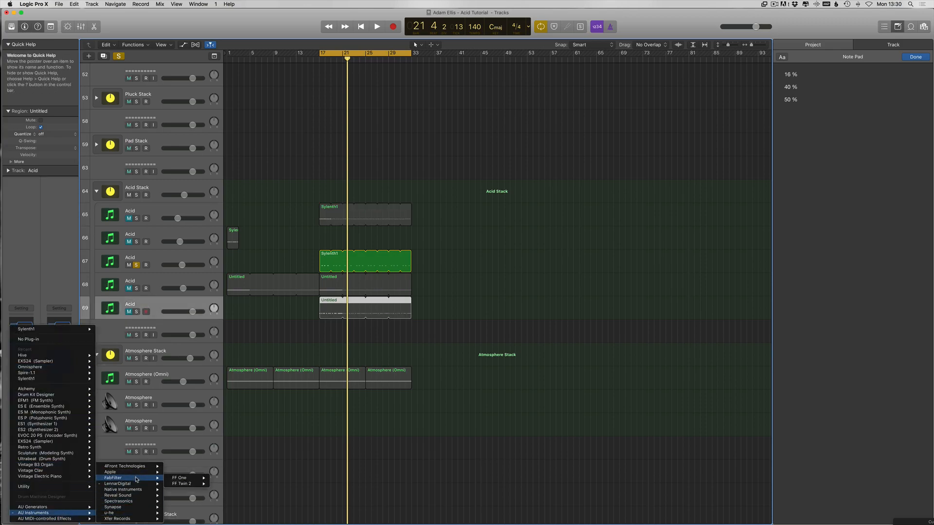
mouse_move(143, 496)
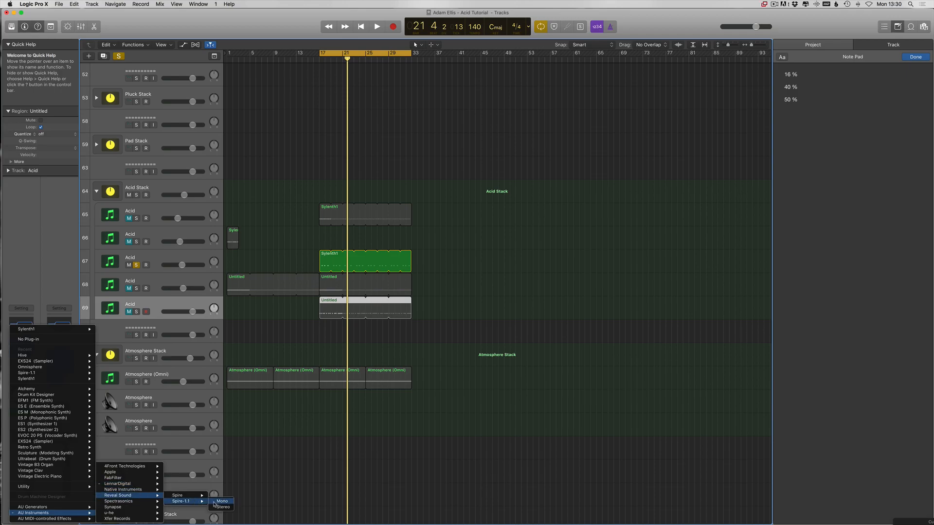
left_click(222, 506)
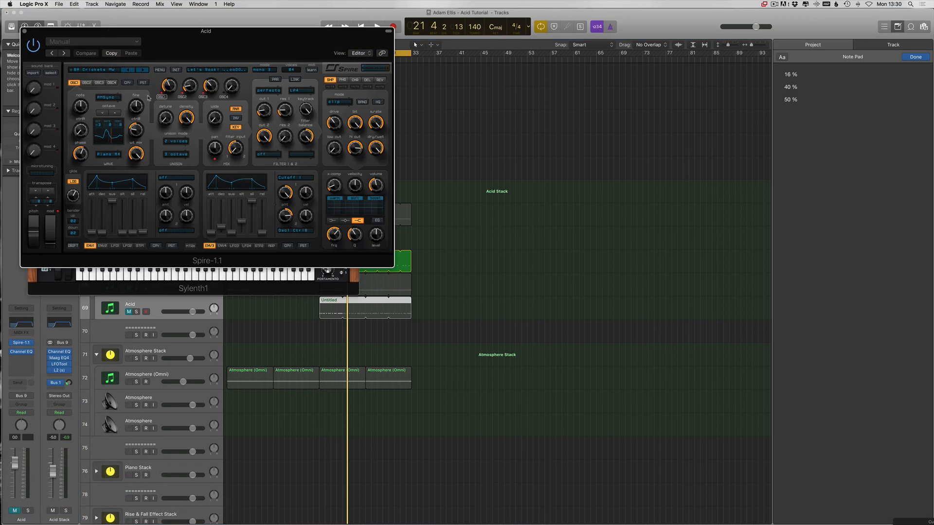
left_click_drag(68, 40, 229, 107)
left_click(301, 43)
key("super+w")
Load the Alyn Zahev Altitude Soundbank in Spire and look through its preset list
left_click(318, 137)
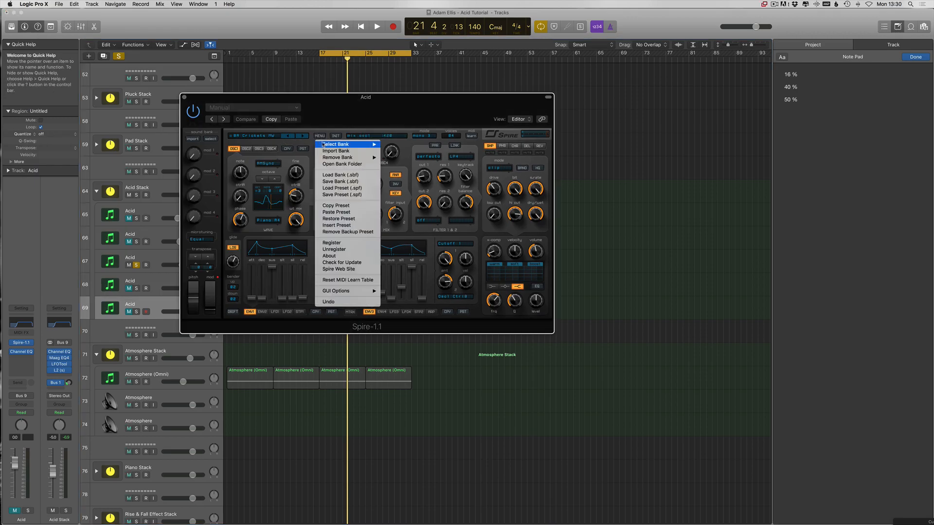
mouse_move(341, 144)
left_click(422, 208)
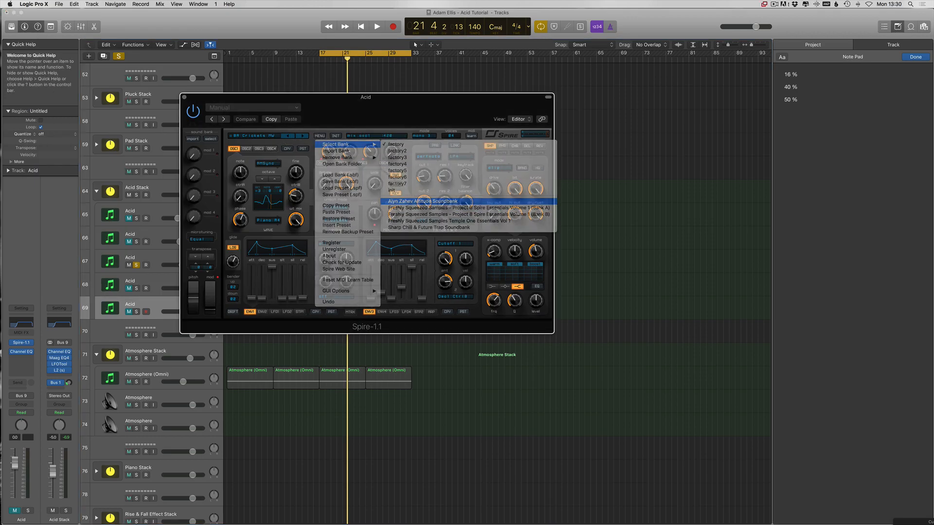
left_click(256, 135)
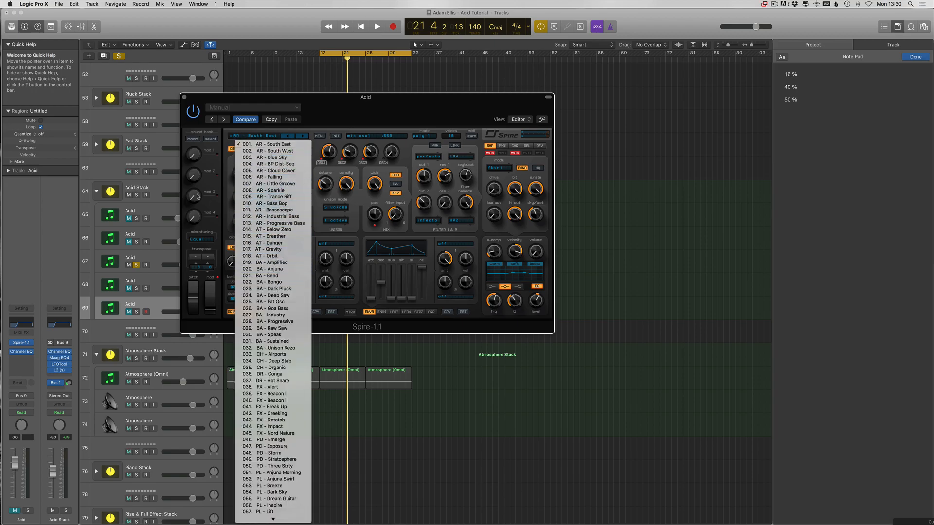
left_click(212, 197)
Load the Freshly Squeezed Samples - Project 8 Spire Essentials Volume 1 (Bank A) bank and move Spire clear of the tracks
left_click(320, 136)
mouse_move(341, 144)
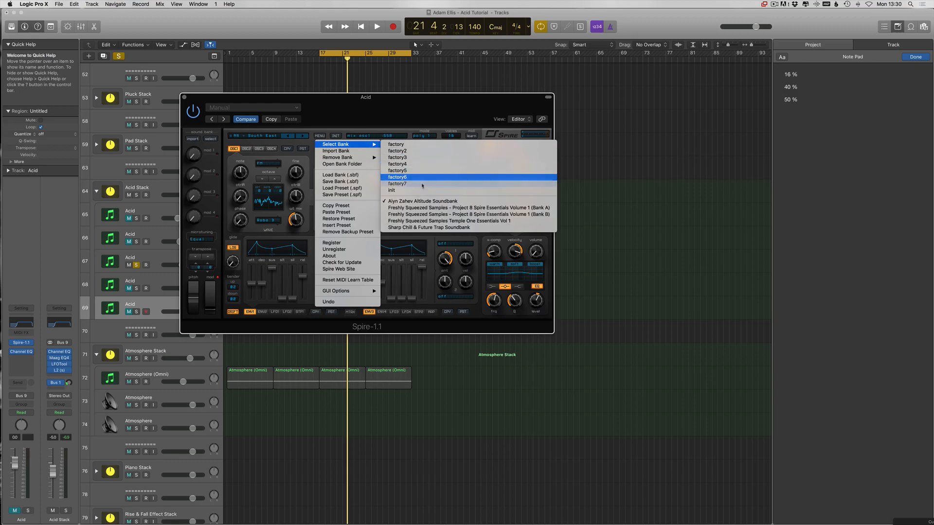
left_click(418, 207)
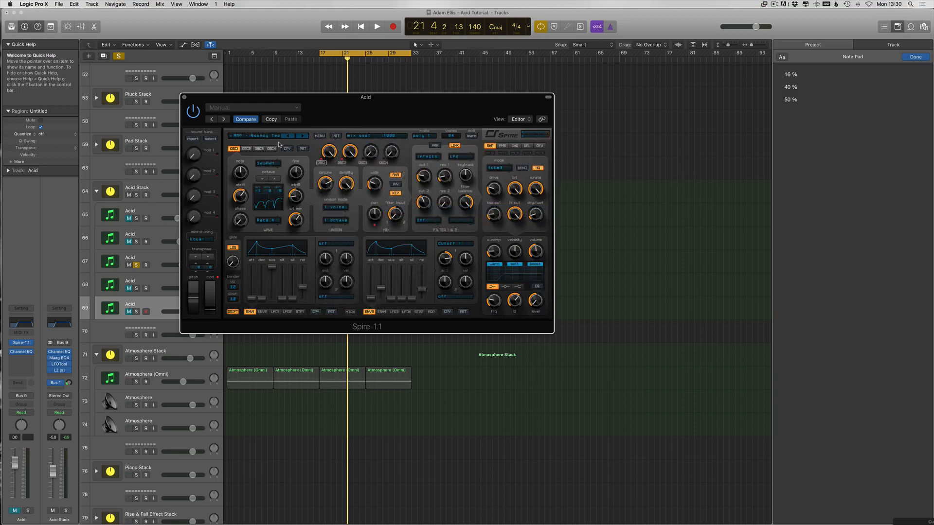
left_click_drag(330, 108, 404, 360)
Play the loop, adjust Spire's filter 1 cutoff and switch between Acid tracks 67 and 69 to compare them
key("space")
left_click_drag(493, 440, 491, 432)
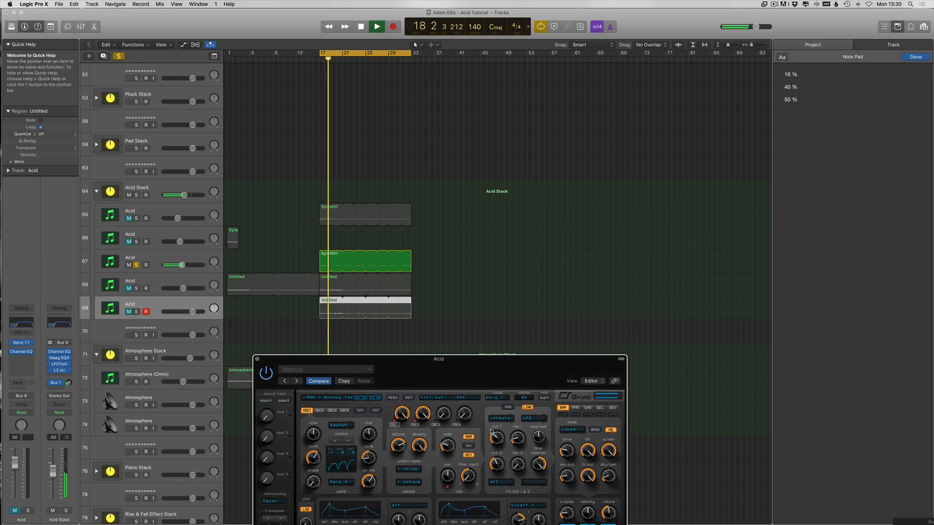
left_click(159, 259)
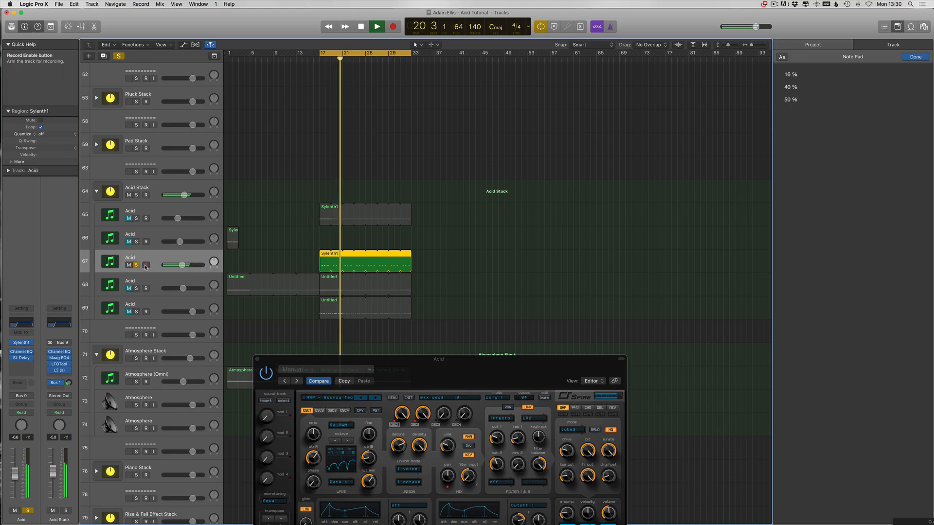
left_click(156, 305)
left_click(155, 260)
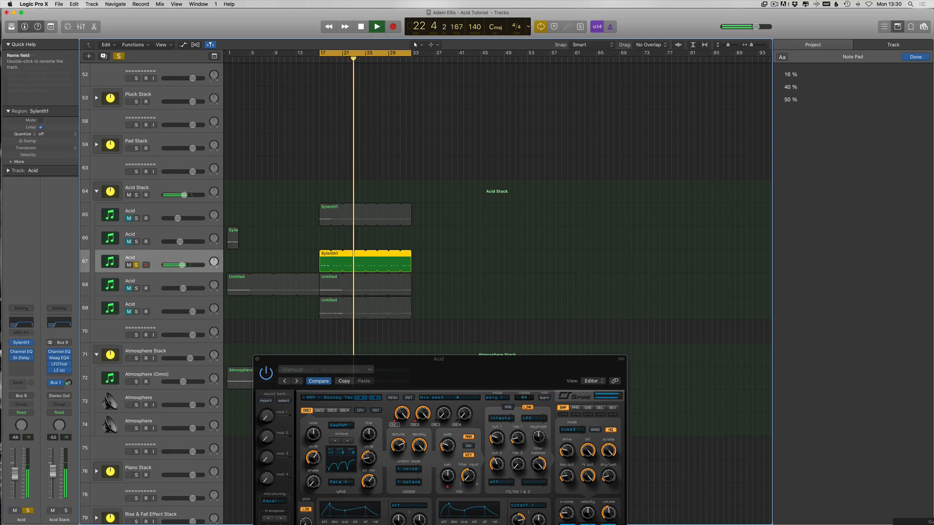
Duplicate the Spire Acid track 69 and move the Sylenth1 region from track 67 onto the new track 70
left_click(157, 307)
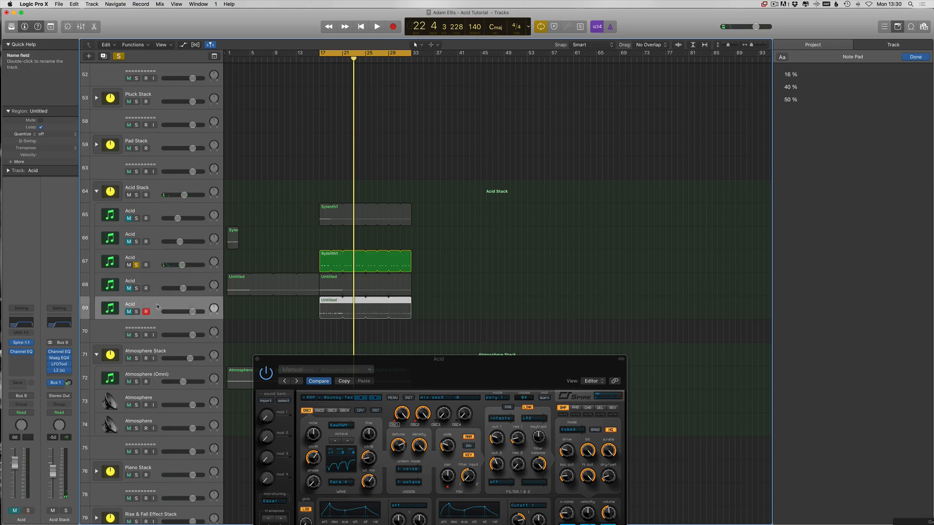
key("super+d")
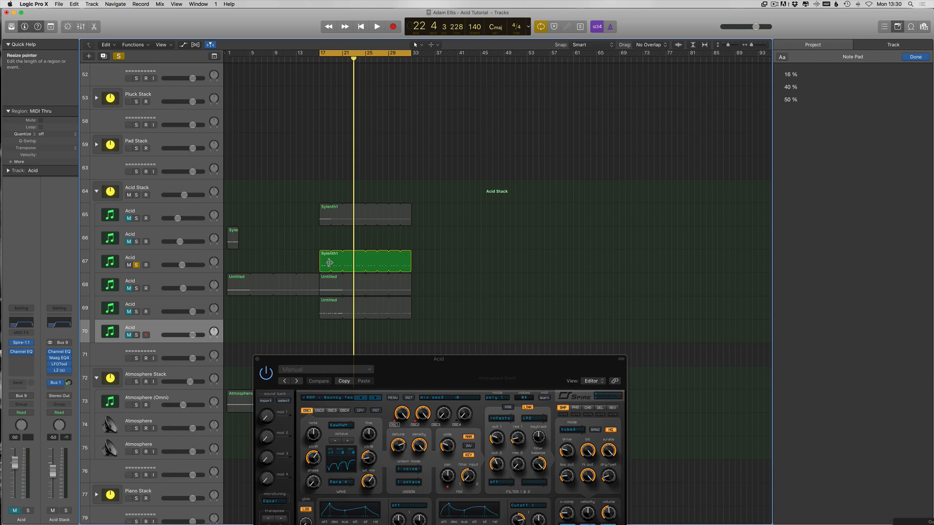
left_click_drag(326, 266, 326, 336)
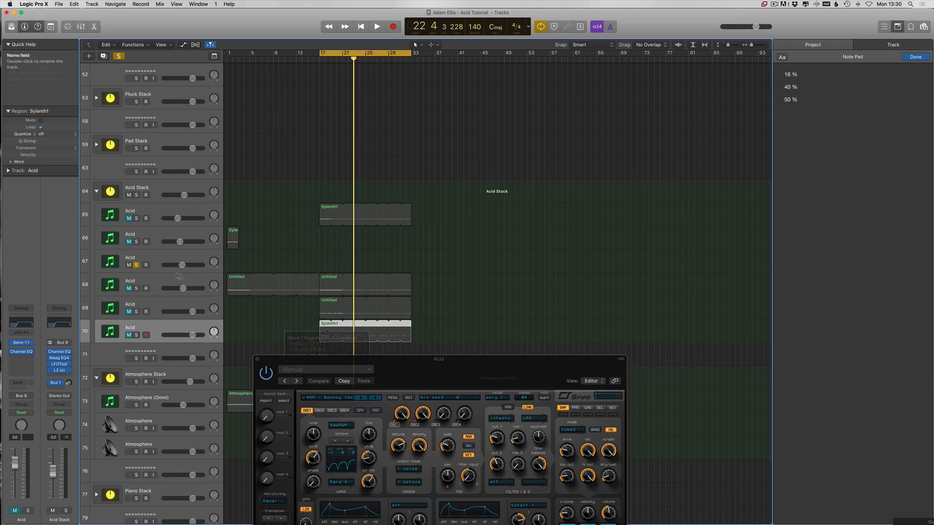
Delete the emptied Acid track 67 and solo the Spire track holding the moved region
left_click(137, 266)
left_click(154, 264)
key("super+BackSpace")
left_click(136, 312)
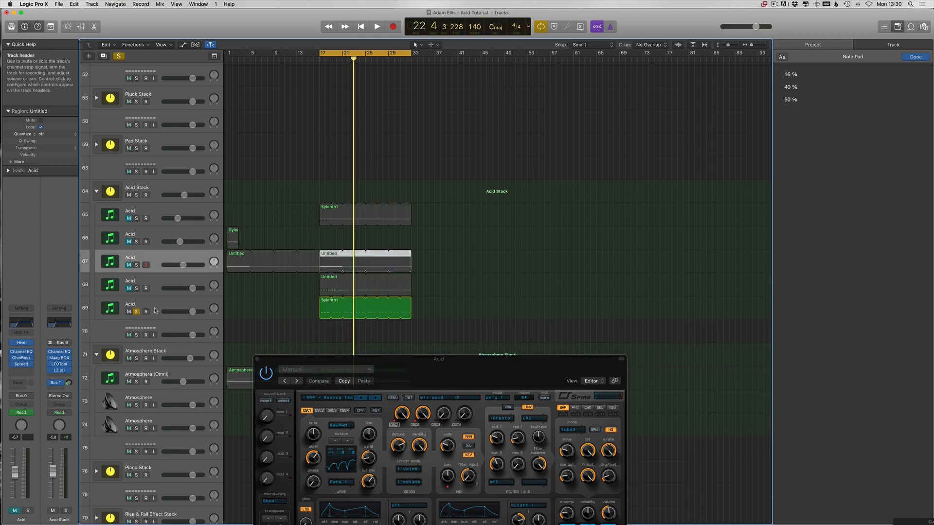
left_click(155, 312)
Play the soloed Spire part while adjusting filter 1 cutoff, reselect the Project 8 Bank A bank and look through its presets
key("space")
left_click_drag(499, 442, 501, 430)
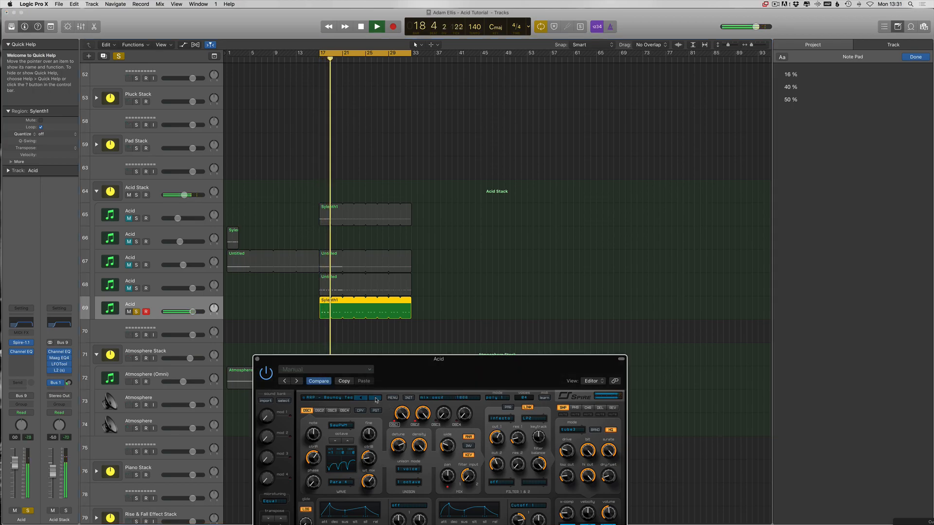
left_click(394, 400)
mouse_move(409, 406)
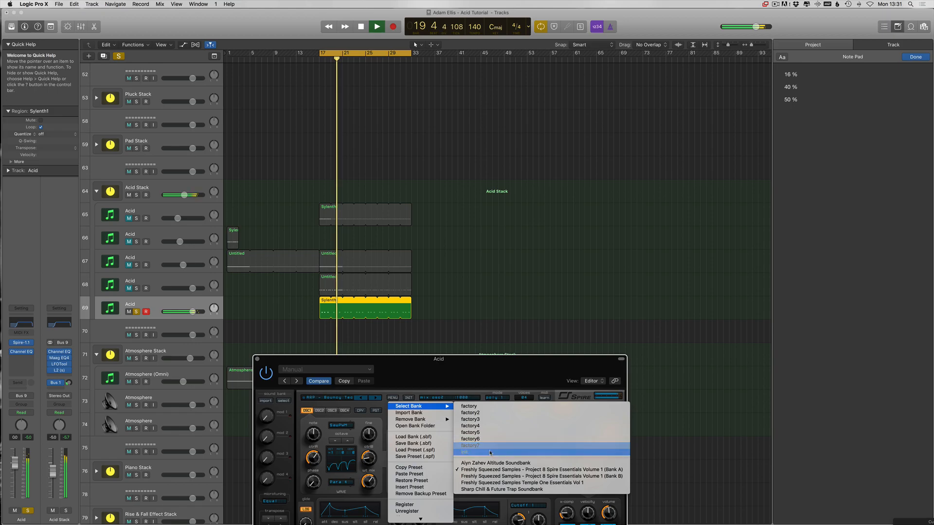
left_click(486, 470)
left_click(340, 398)
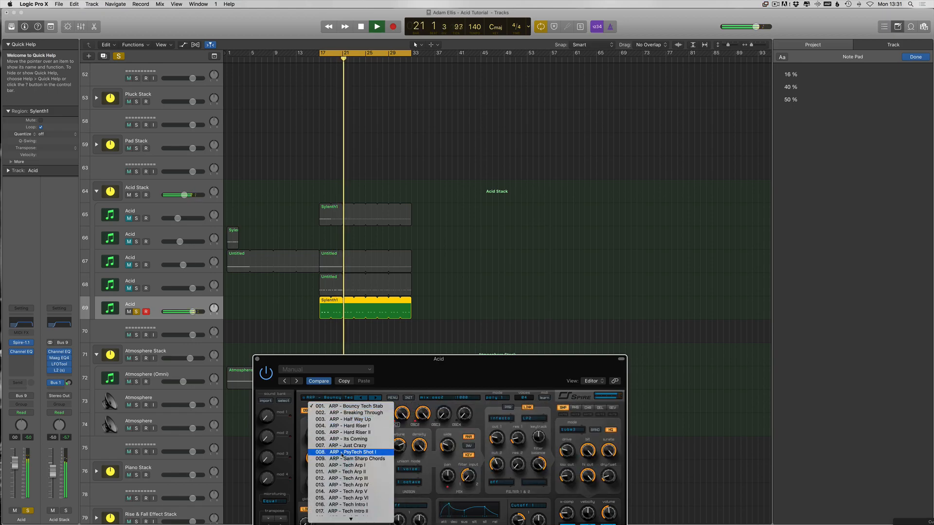
left_click(394, 406)
left_click(375, 398)
left_click_drag(376, 360, 345, 353)
key("space")
left_click(250, 344)
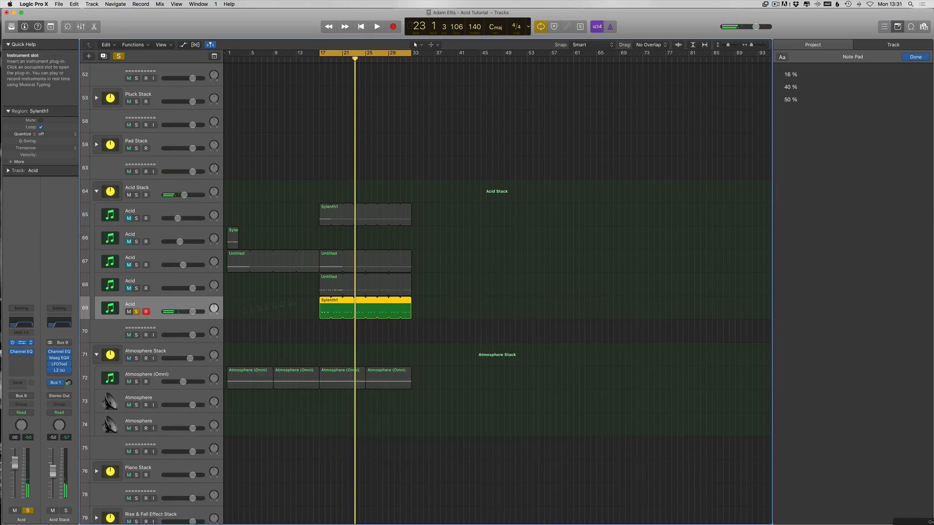
Reopen Spire on Acid track 69 and browse its sound banks without changing the current one
left_click(22, 343)
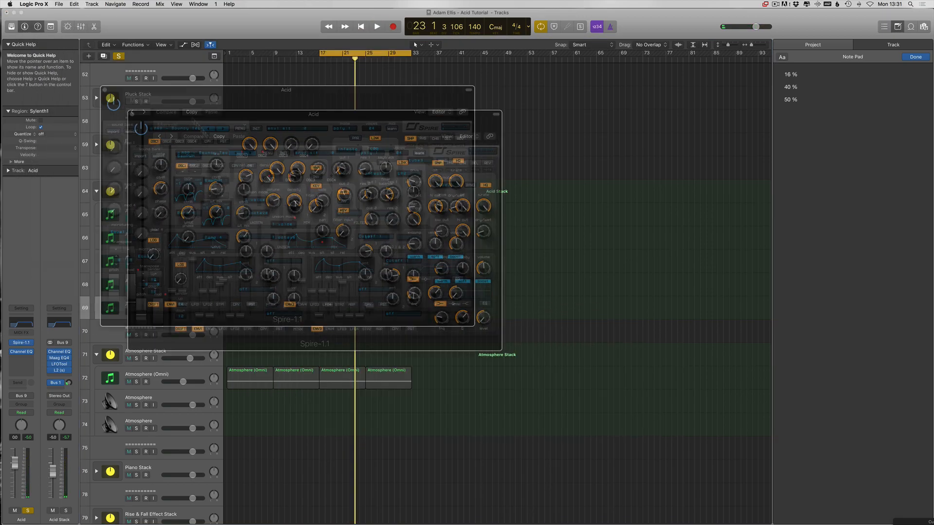
left_click(325, 245)
mouse_move(337, 255)
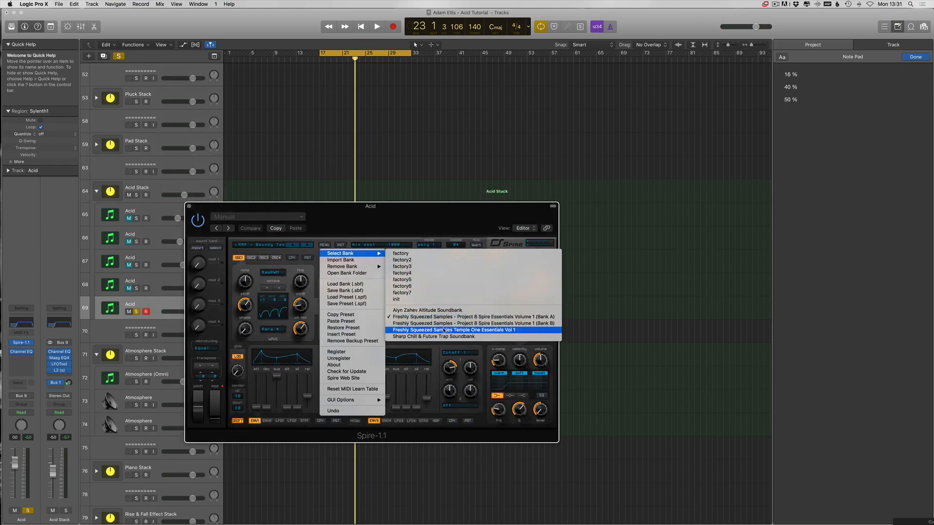
left_click(277, 263)
Audition Spire's ARP presets up to Just Crazy during playback and load ARP - Tech Tech I
left_click(308, 246)
key("space")
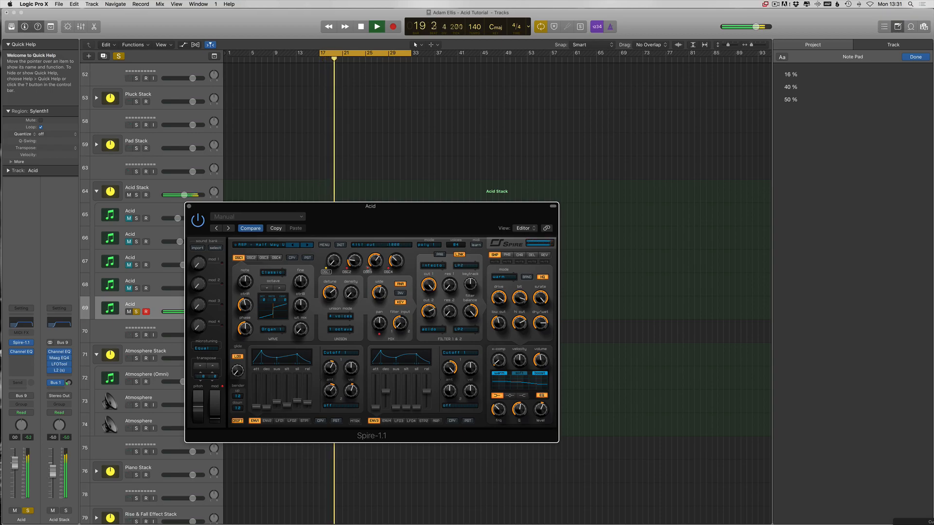
left_click(308, 246)
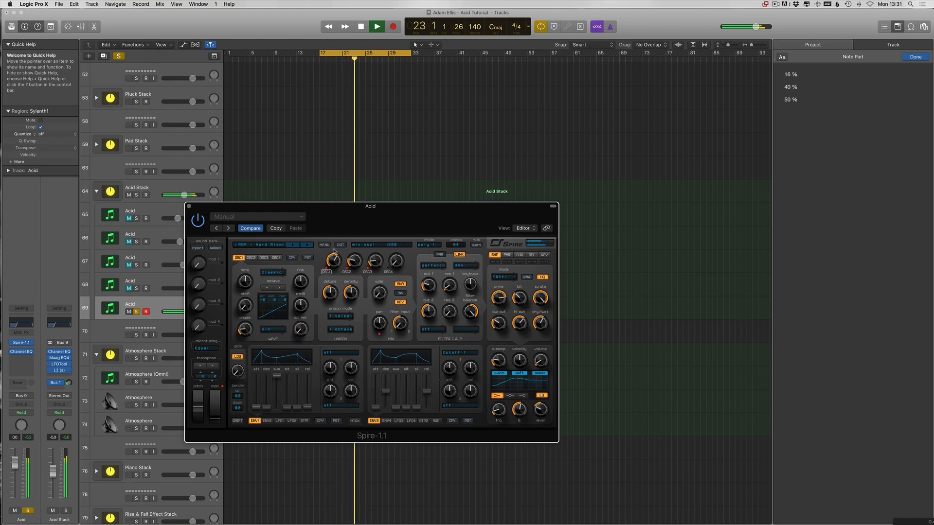
left_click(307, 245)
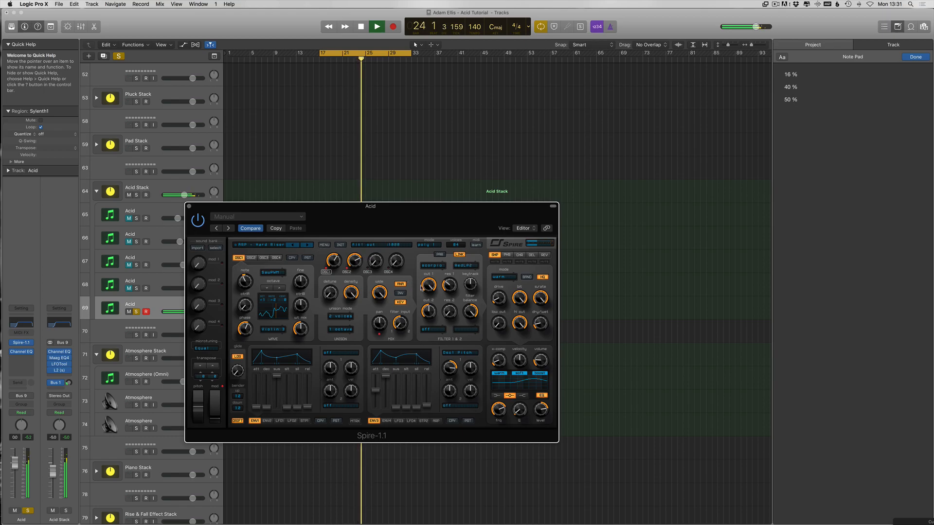
left_click(308, 246)
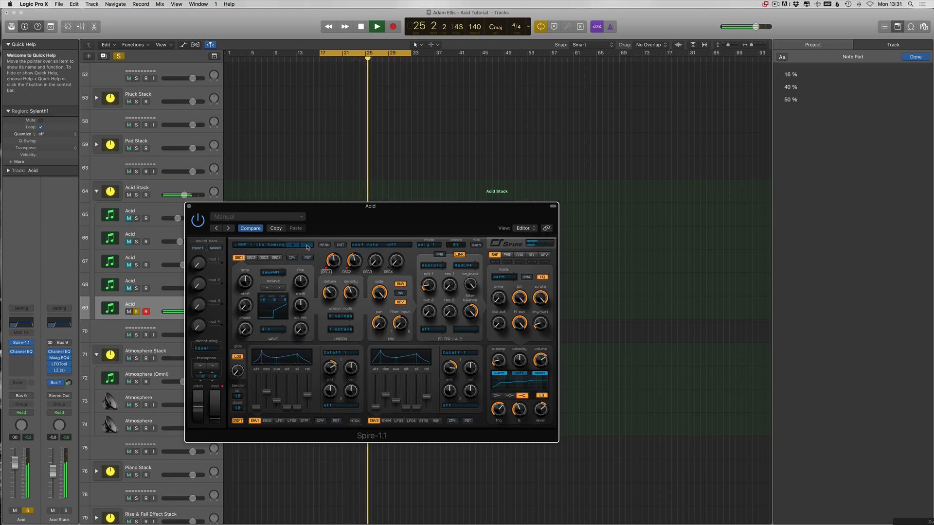
left_click(308, 245)
left_click(241, 245)
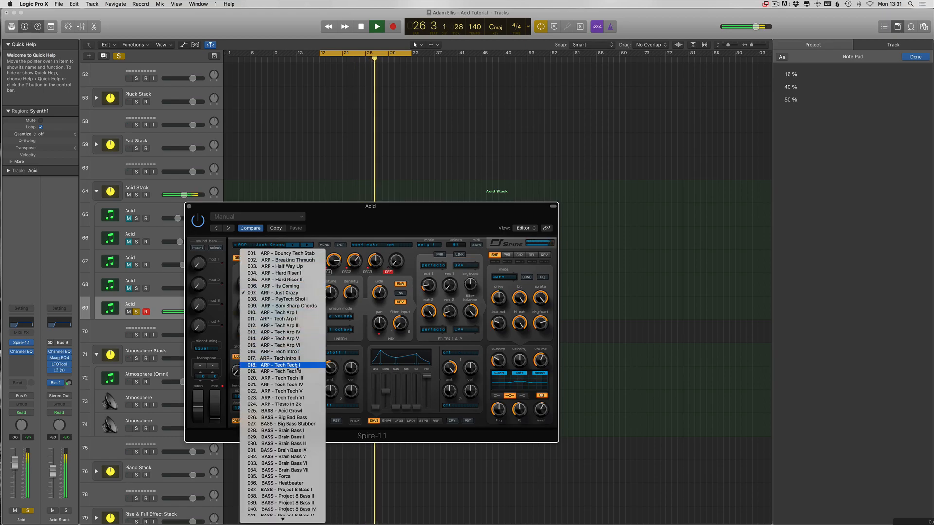
left_click(282, 365)
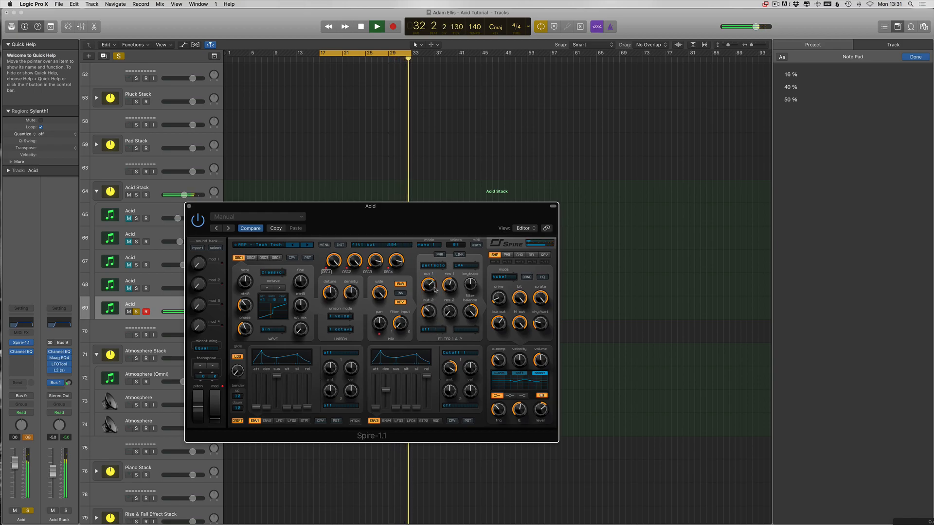
Open the region on Acid track 69 in the Piano Roll and transpose its four notes up one octave
left_click_drag(256, 210, 270, 371)
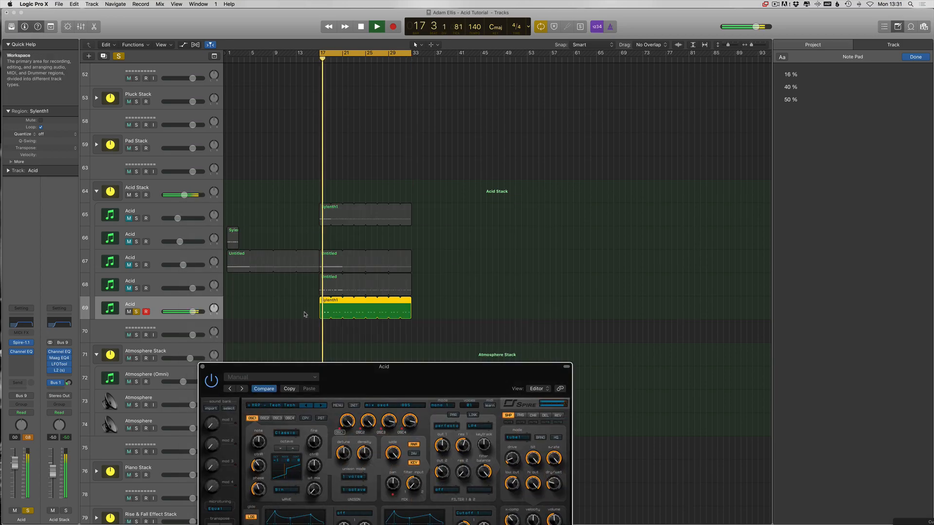
double_click(326, 313)
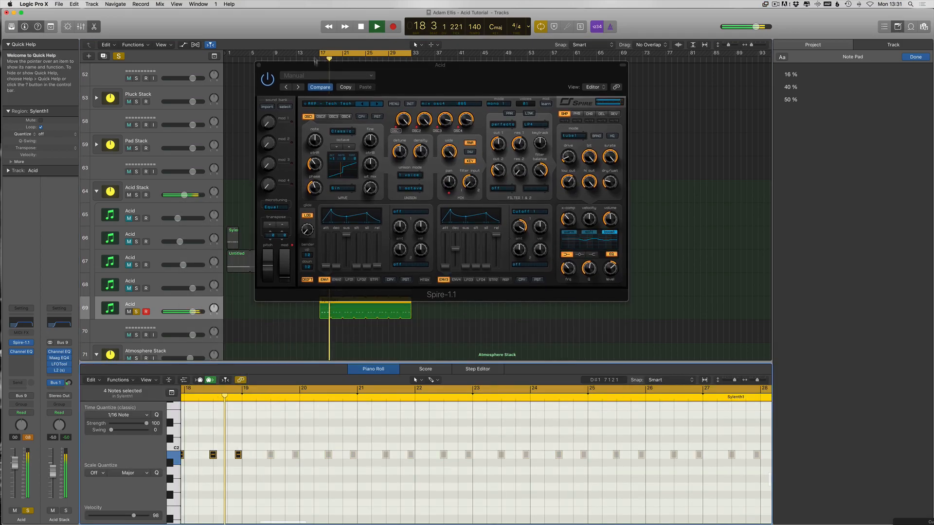
key("alt+shift+Up")
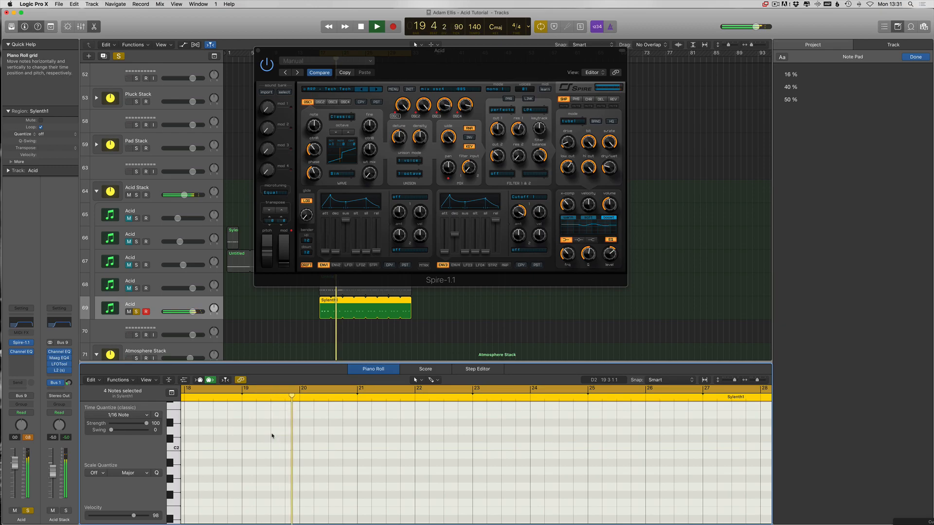
Adjust Spire's filter cutoff and resonance for the Tech Tech preset while the loop plays
left_click(512, 133)
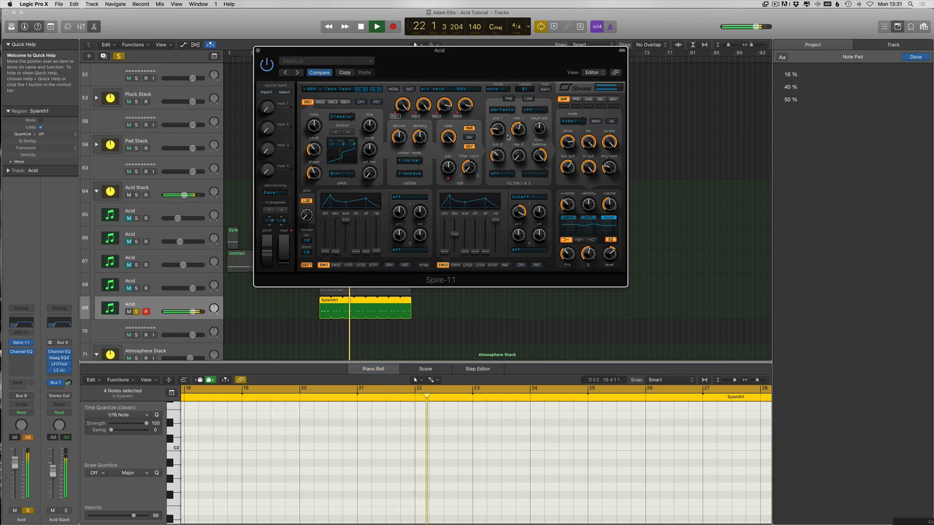
left_click_drag(499, 159, 540, 140)
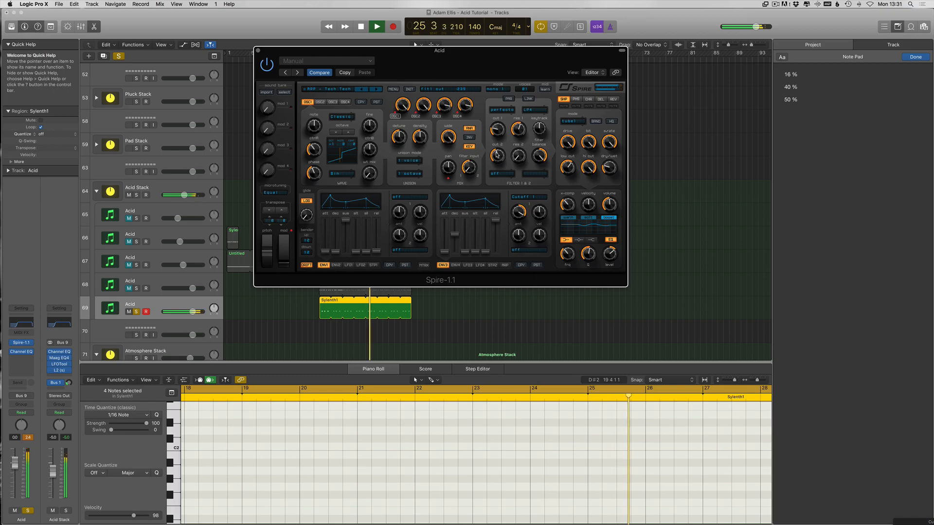
left_click_drag(498, 139, 499, 131)
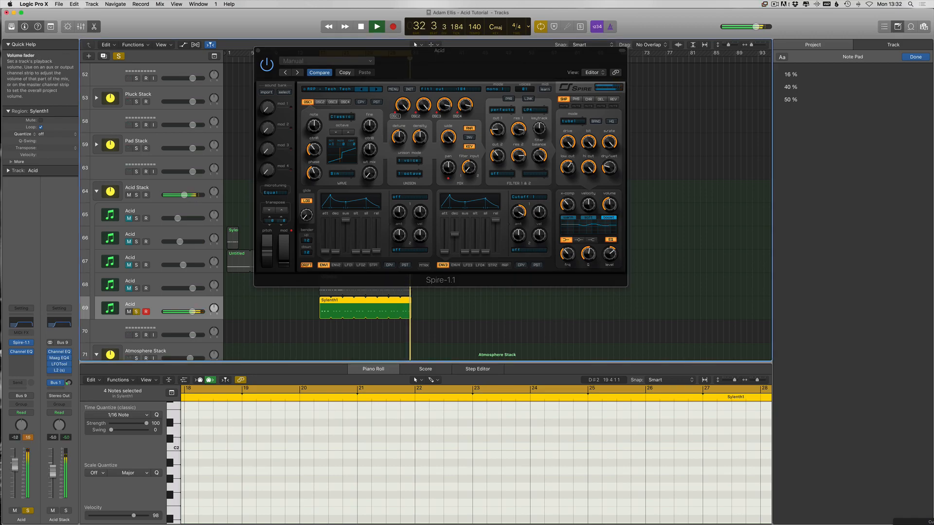
Unsolo Acid track 69 and listen to the adjusted Tech Tech sound in the full mix
left_click(137, 312)
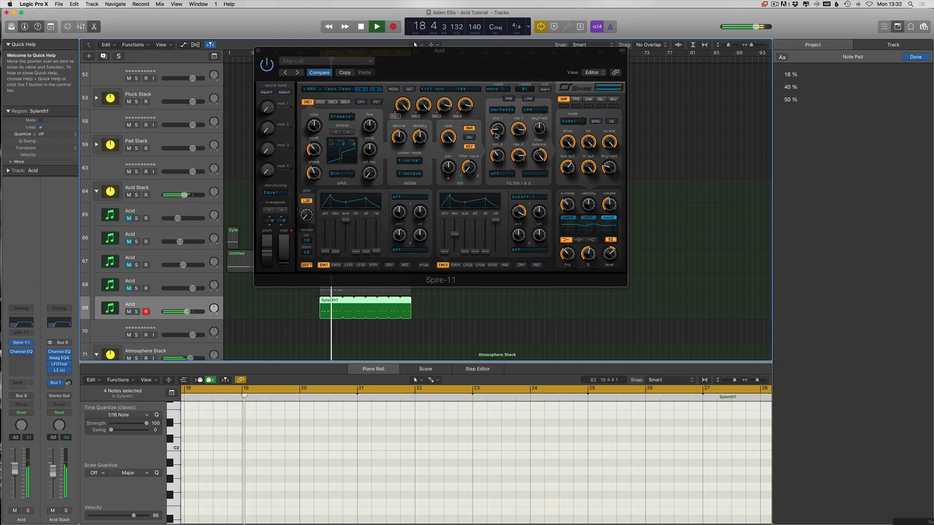
left_click(450, 167)
key("space")
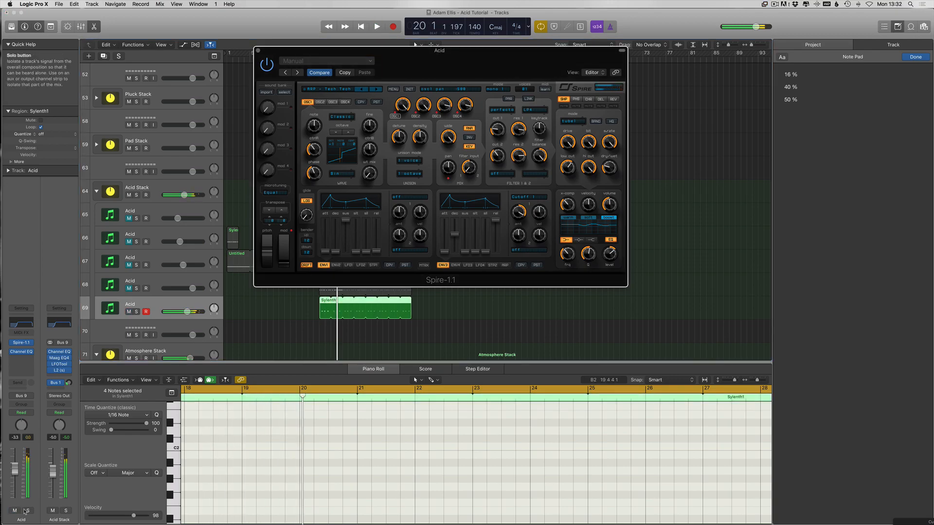
Solo Acid track 69, audition Spire's next Tech Tech presets and adjust the filter cutoff of ARP - Tech Tech III during playback
left_click(28, 510)
left_click(379, 89)
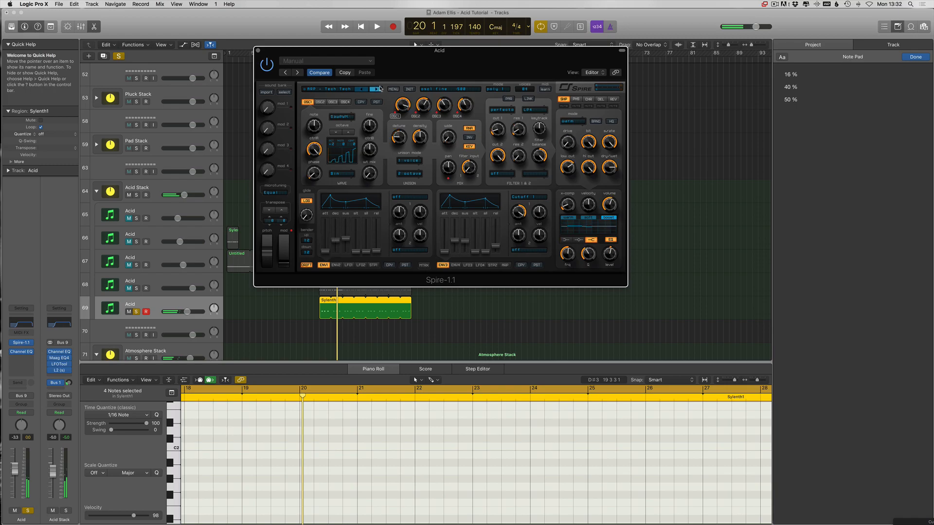
key("space")
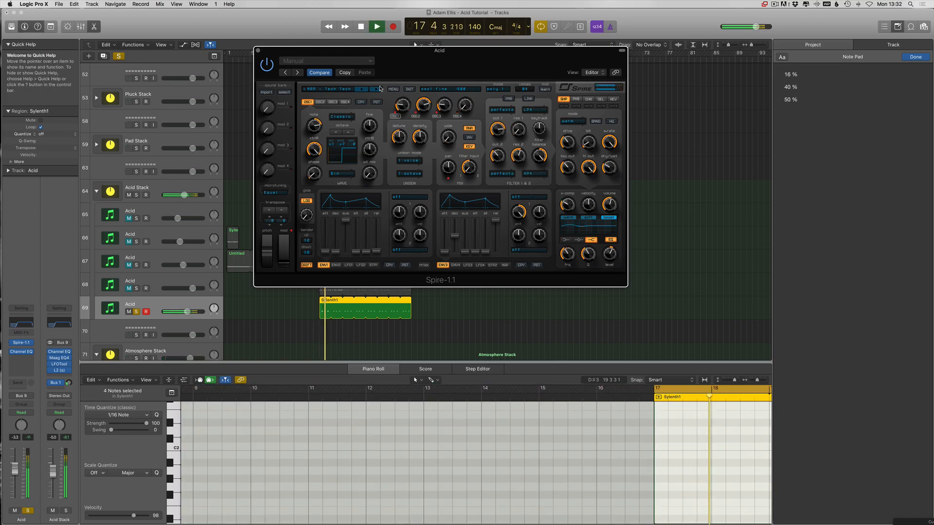
left_click(368, 89)
left_click(361, 90)
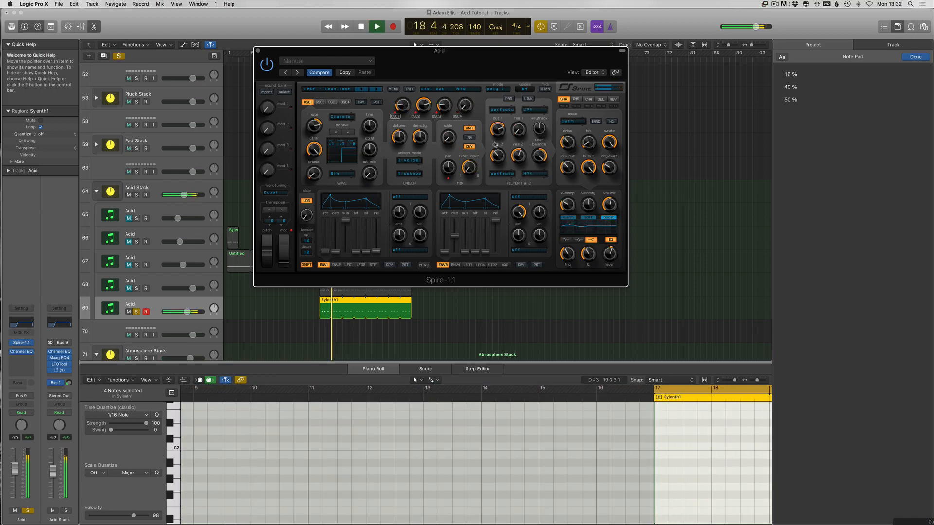
mouse_move(495, 161)
left_mouse_down()
mouse_move(499, 210)
mouse_move(501, 119)
mouse_move(500, 164)
left_mouse_up()
key("space")
Switch Spire to the Project 8 Spire Essentials Volume 1 (Bank B) soundbank and browse its SEQ Acid presets
left_click(340, 89)
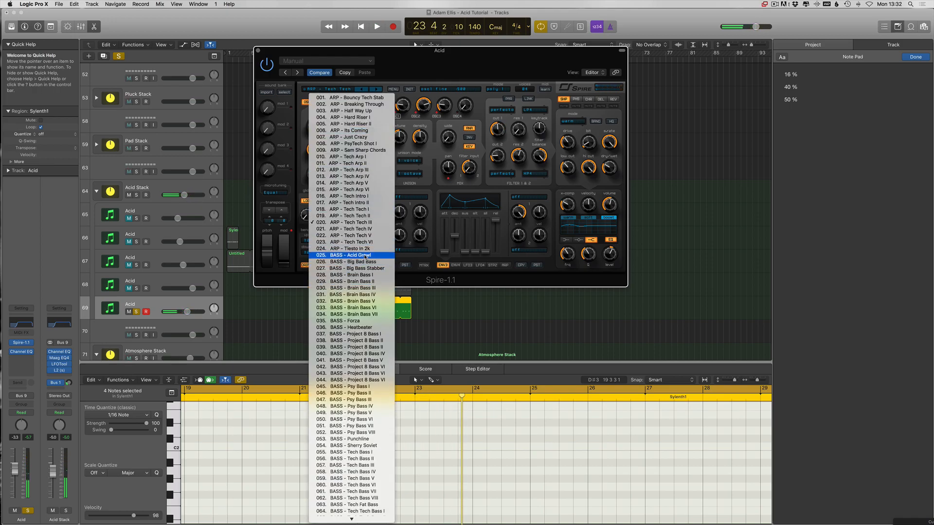
key("Escape")
left_click(393, 89)
mouse_move(411, 98)
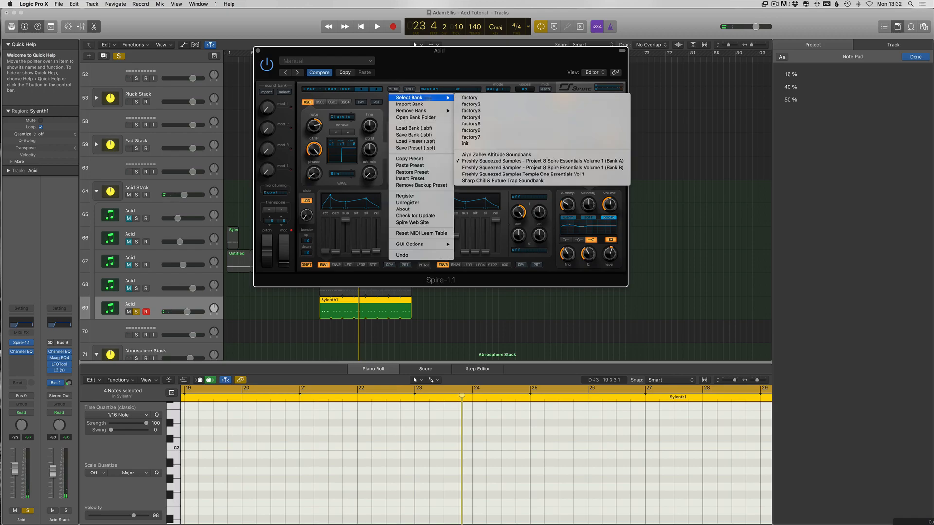
left_click(516, 167)
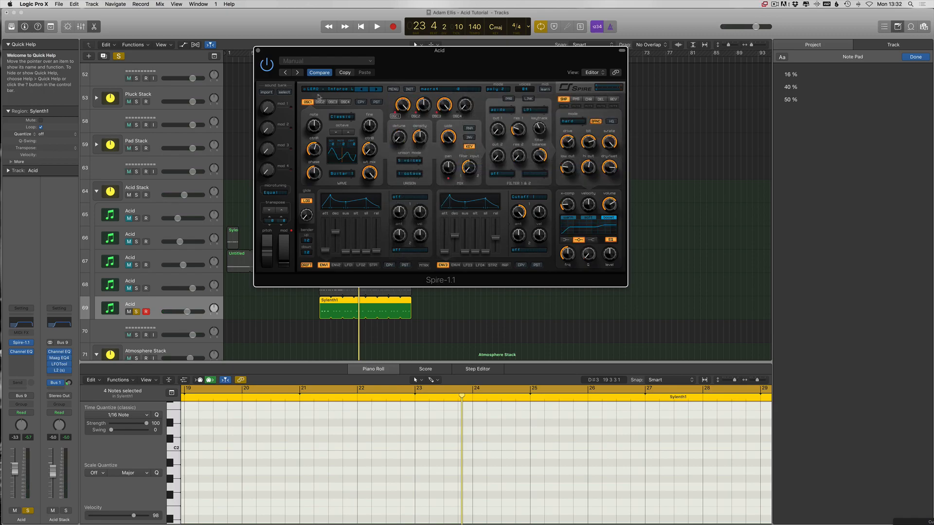
left_click(336, 89)
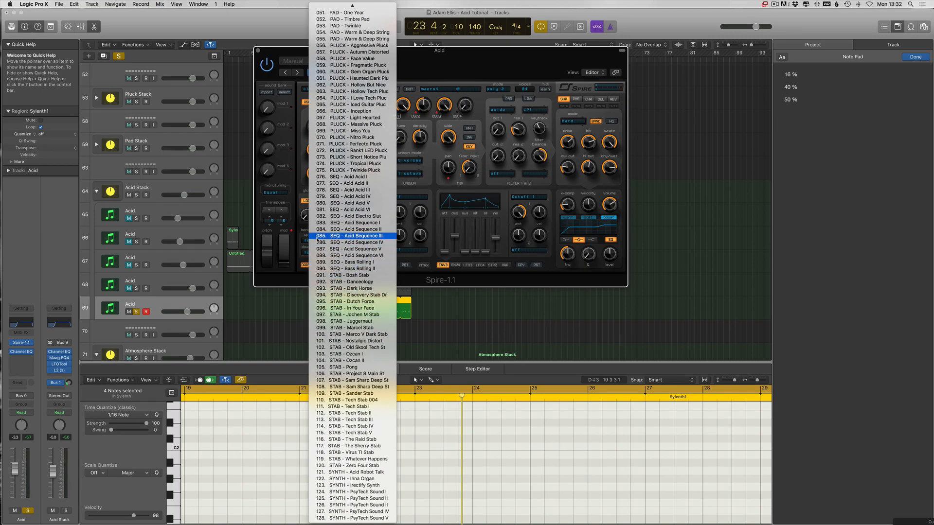
left_click(439, 250)
Load the Freshly Squeezed Samples Temple One Essentials Vol 1 bank in Spire and choose the ACID - Knight Fall preset
left_click(397, 90)
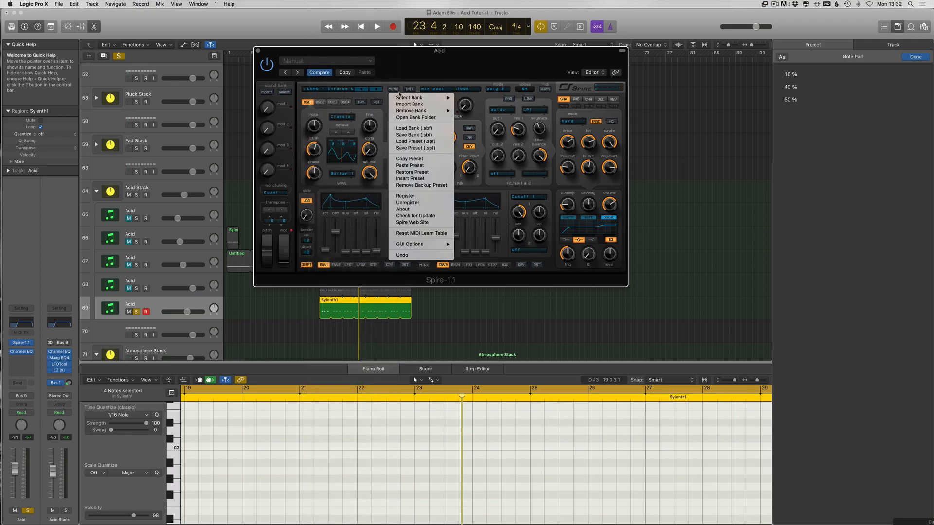
mouse_move(449, 97)
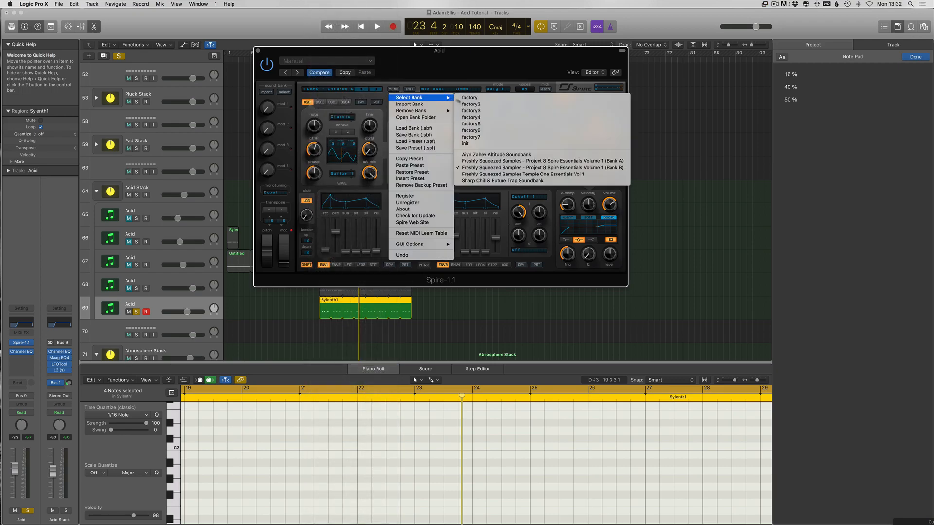
left_click(500, 174)
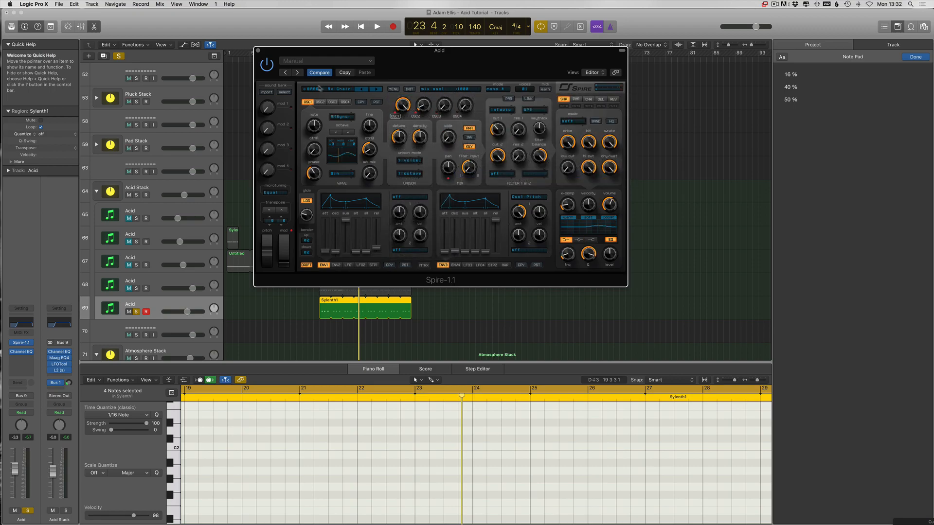
left_click(329, 89)
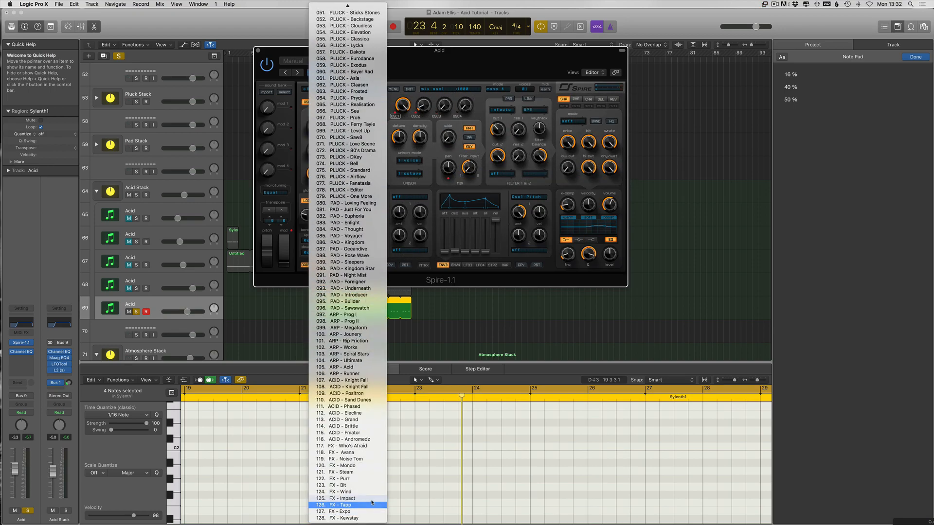
left_click(356, 382)
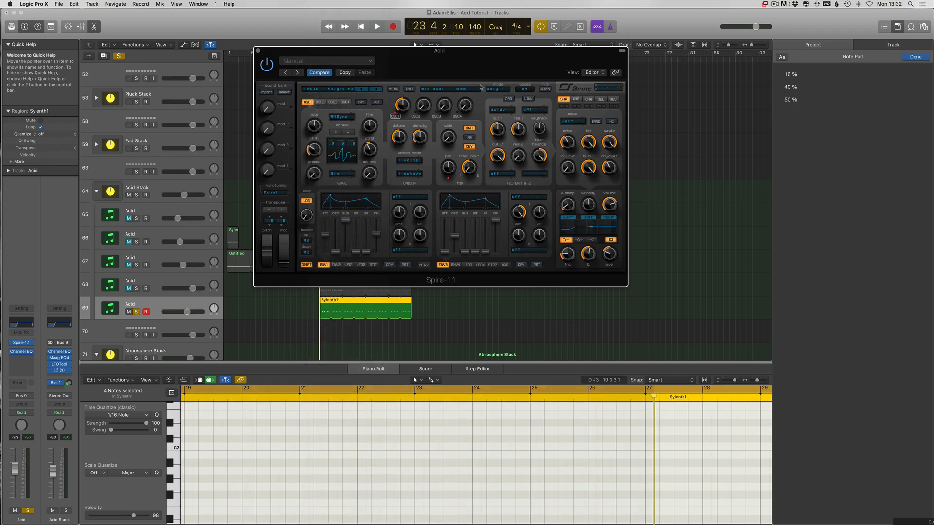
Audition ACID - Knight Fall during playback, then load ACID - Positron and listen to it on the soloed track
key("space")
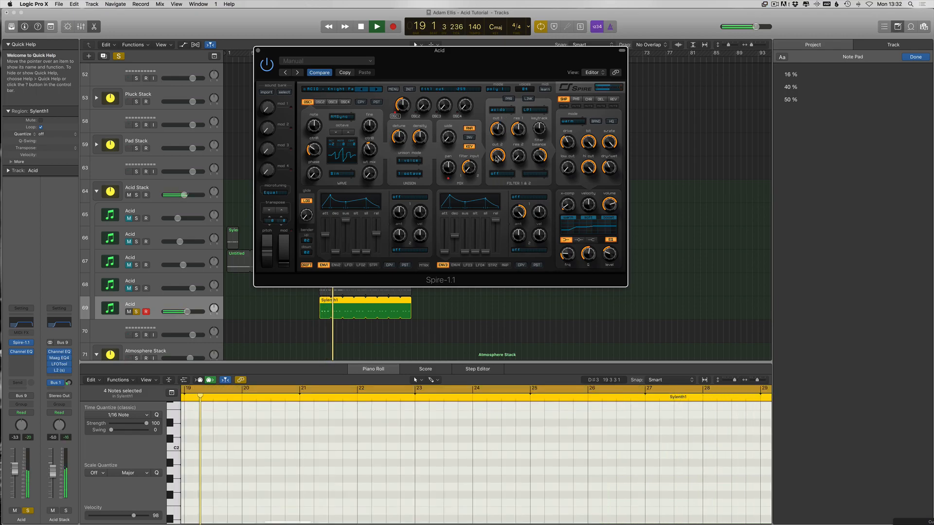
key("space")
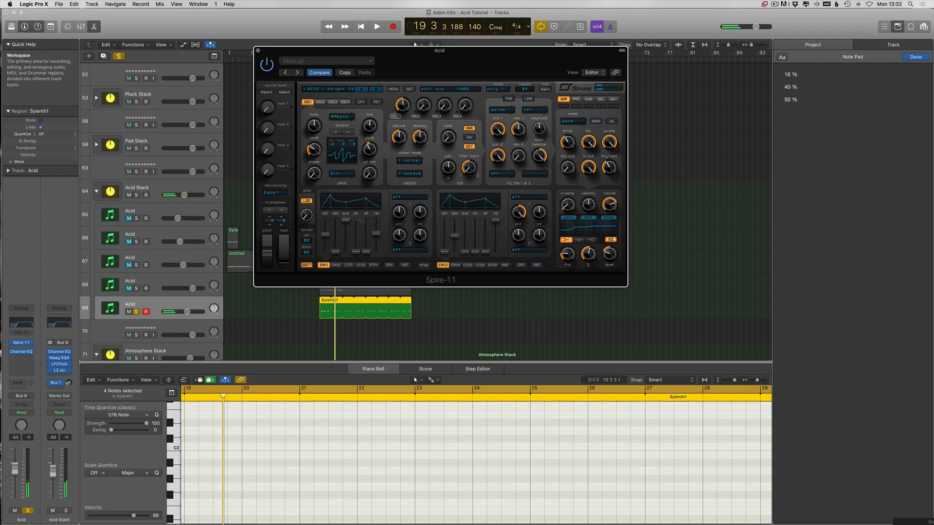
key("space")
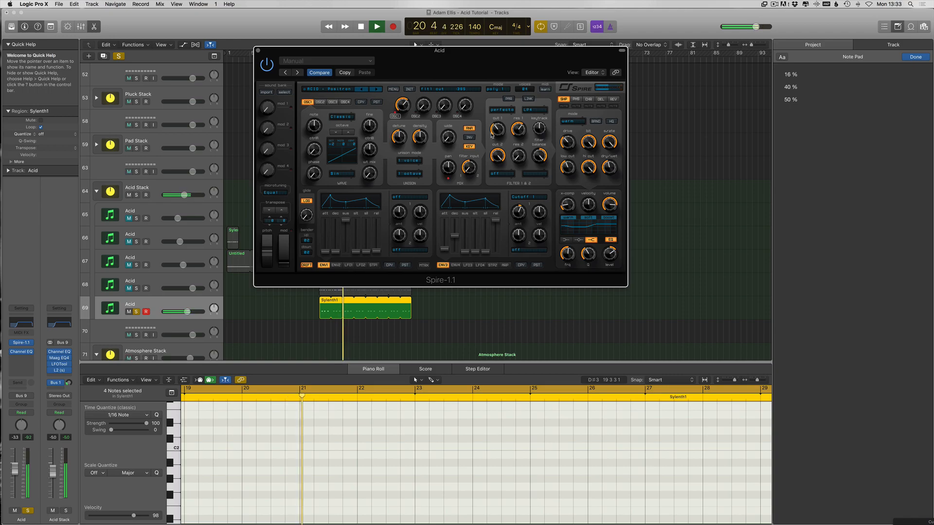
key("space")
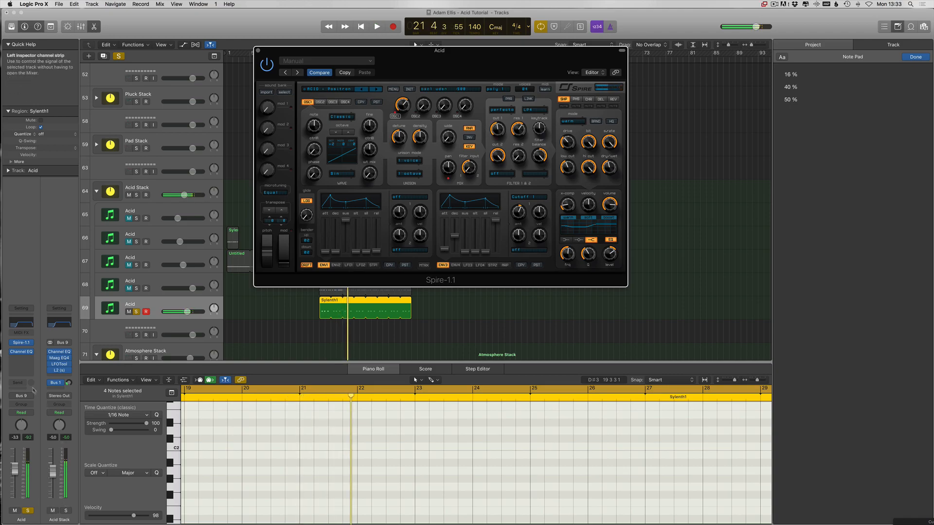
Bypass the Acid Stack's insert effects and its Bus 1 send, and play the Positron sound without them
left_click(30, 359)
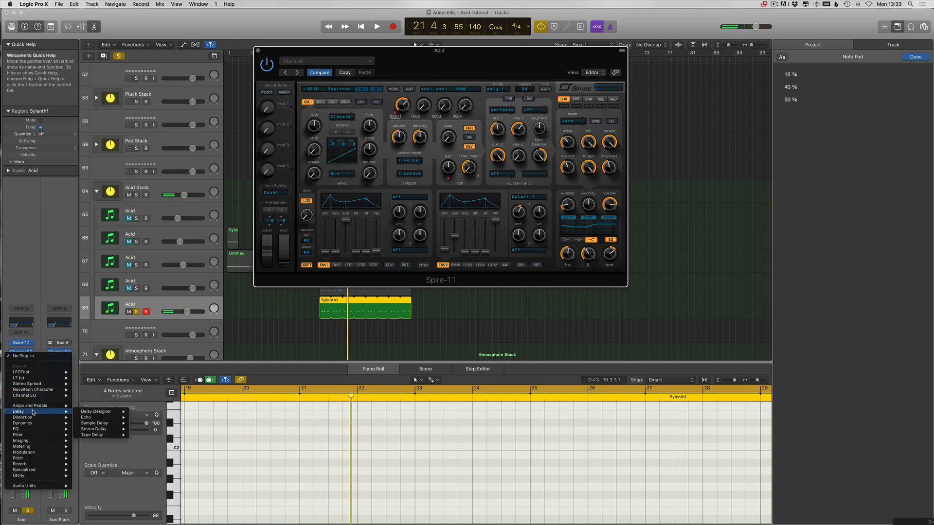
left_click(52, 296)
left_click(51, 361)
left_click(51, 361)
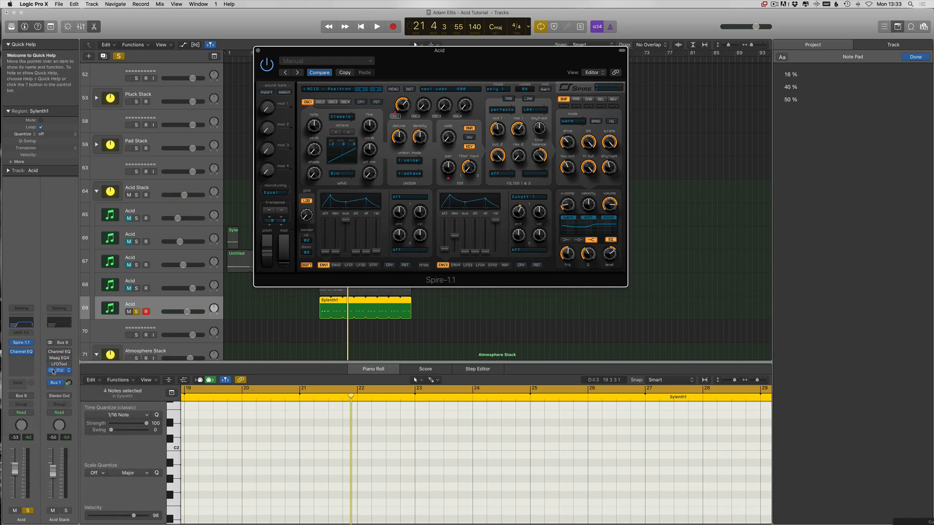
left_click(52, 370)
left_click(52, 372)
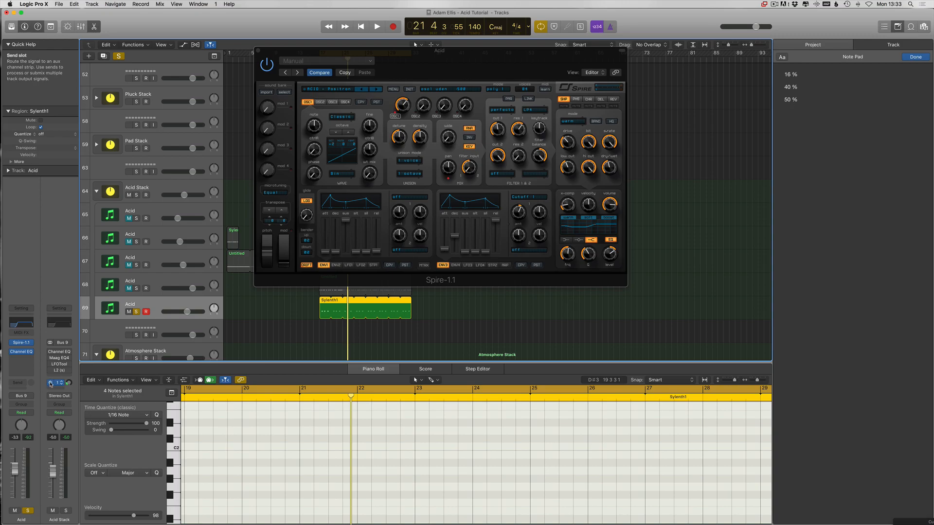
key("space")
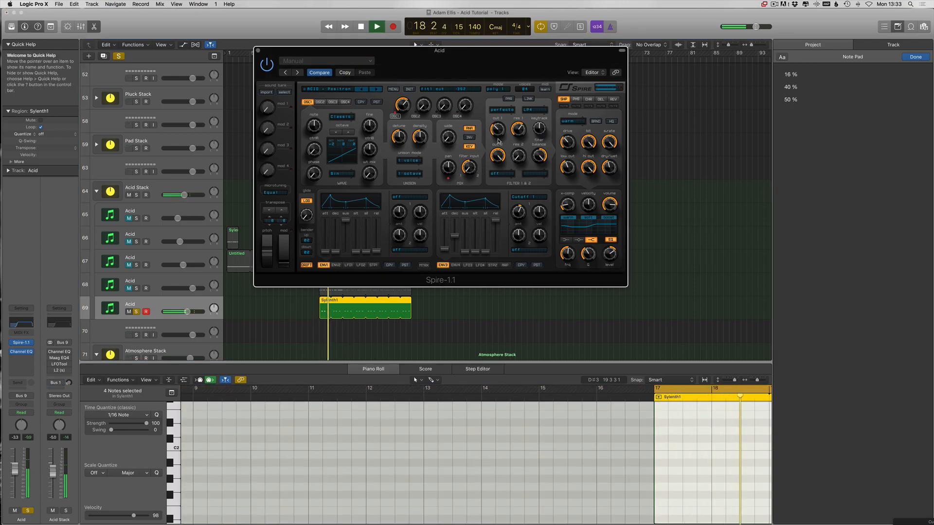
key("space")
Re-enable the Acid Stack's Channel EQ, Maag EQ4, LFOTool, L2 and Bus 1 send, and play the loop briefly
left_click(48, 356)
left_click(50, 353)
left_click(51, 352)
left_click(49, 355)
left_click(50, 357)
left_click(50, 361)
left_click(50, 359)
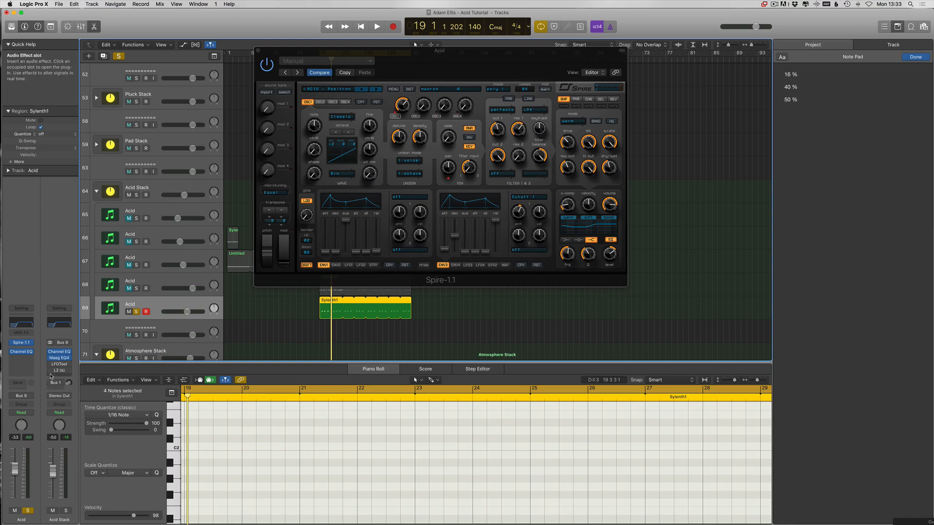
left_click(52, 371)
left_click(51, 367)
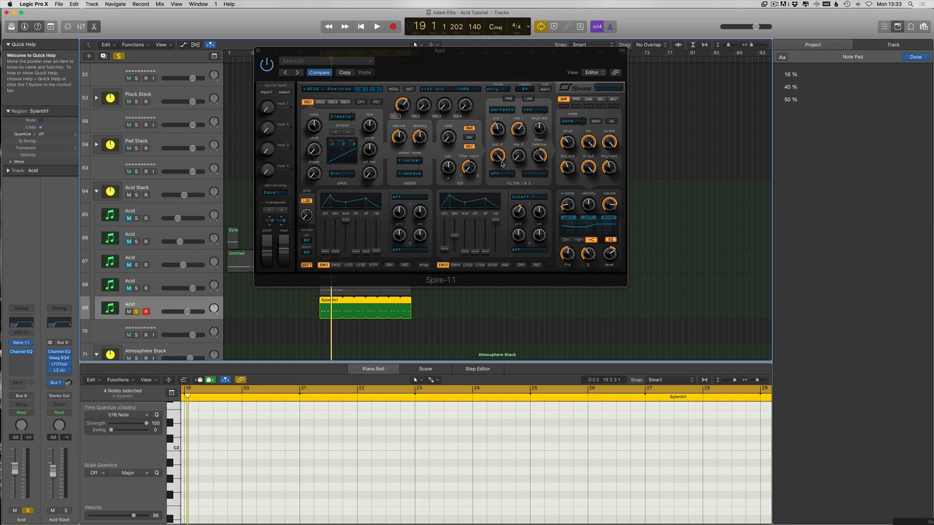
key("space")
key("space")
Insert a Stereo Delay on Acid track 69 and adjust Spire's filter 1 cutoff while the loop plays
left_click(24, 358)
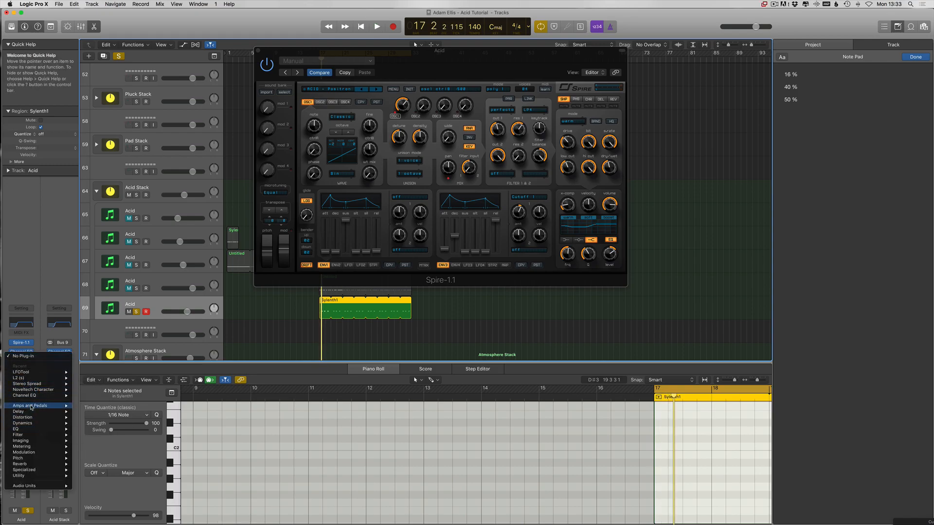
mouse_move(31, 412)
left_click(146, 430)
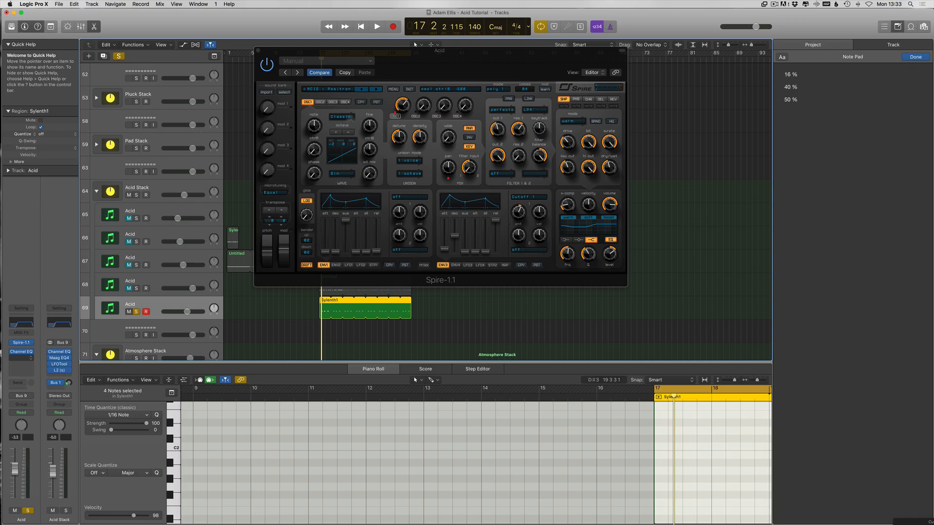
key("space")
left_click(497, 129)
left_click_drag(498, 129, 497, 138)
key("space")
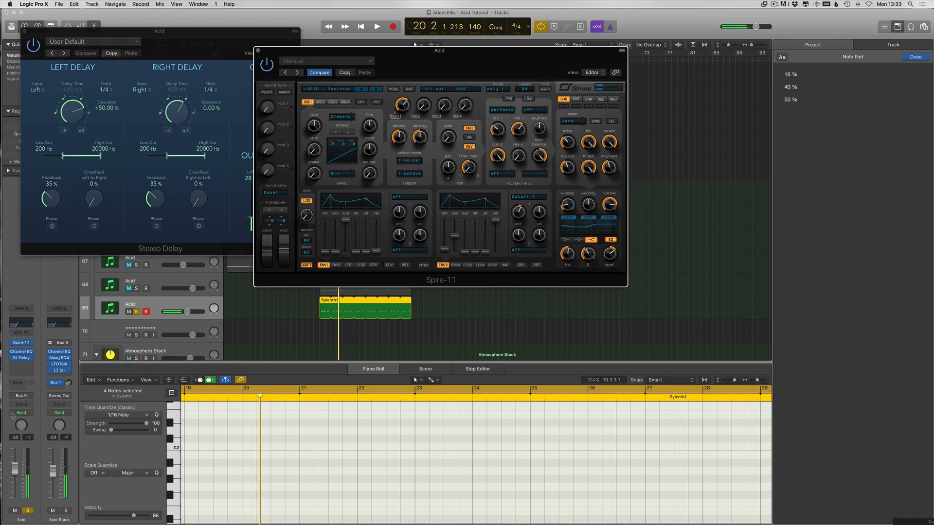
Unsolo Acid track 69, set its volume to -2.2 dB and fine-tune Spire's filter 1 cutoff in the full mix
left_click(28, 511)
key("space")
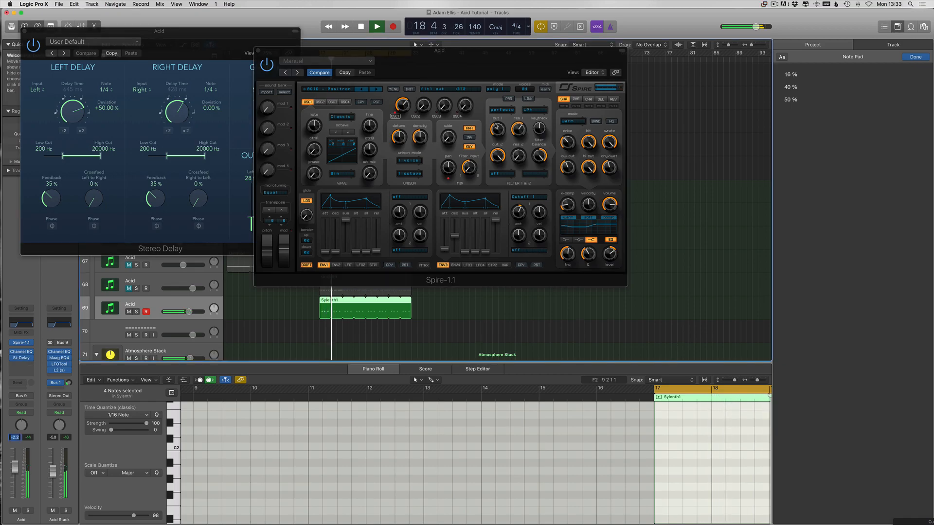
left_click_drag(496, 126, 496, 128)
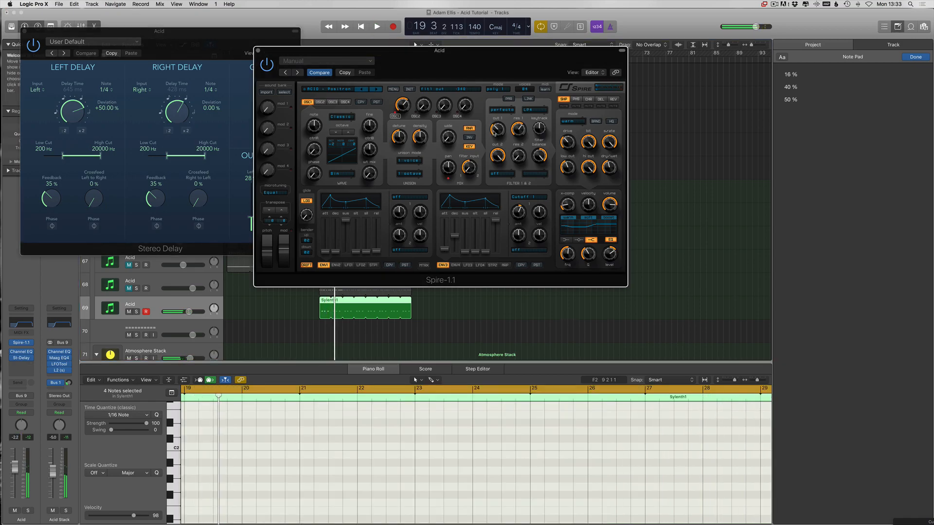
Hide the plug-in windows, zoom in on the acid regions from bar 17 and close the Piano Roll
key("v")
key("super+Right")
key("super+Right")
key("super+Right")
key("super+Right")
key("super+Right")
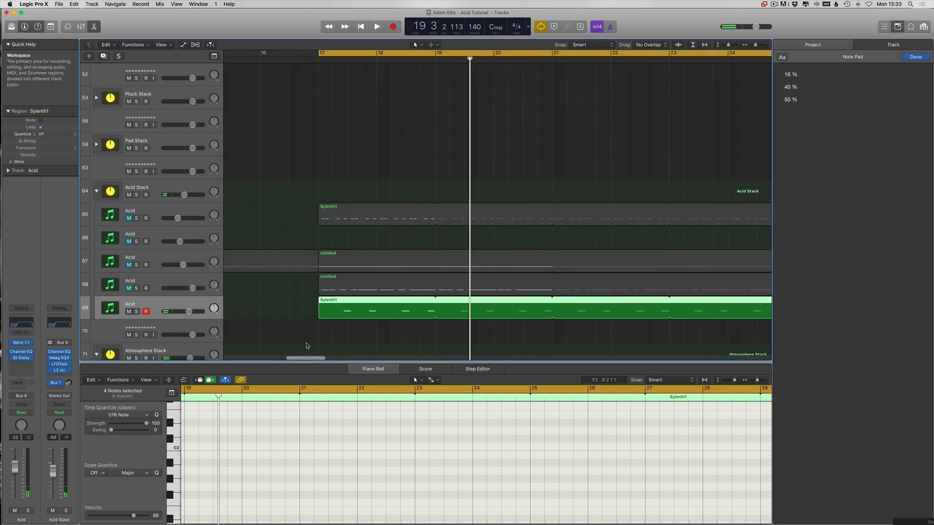
scroll(358, 274, "down", 3)
key("e")
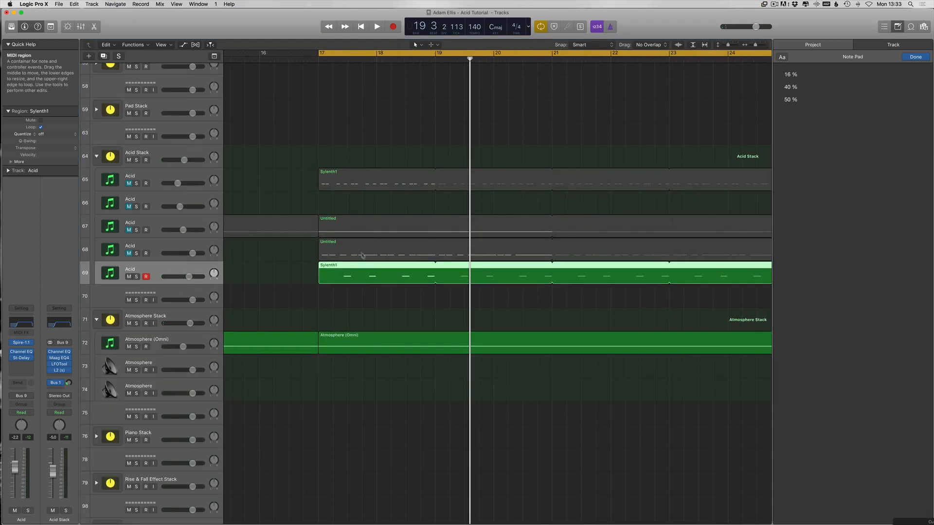
Show the plug-in windows again and close Stereo Delay, keeping Spire open at its filter 1 cutoff
key("v")
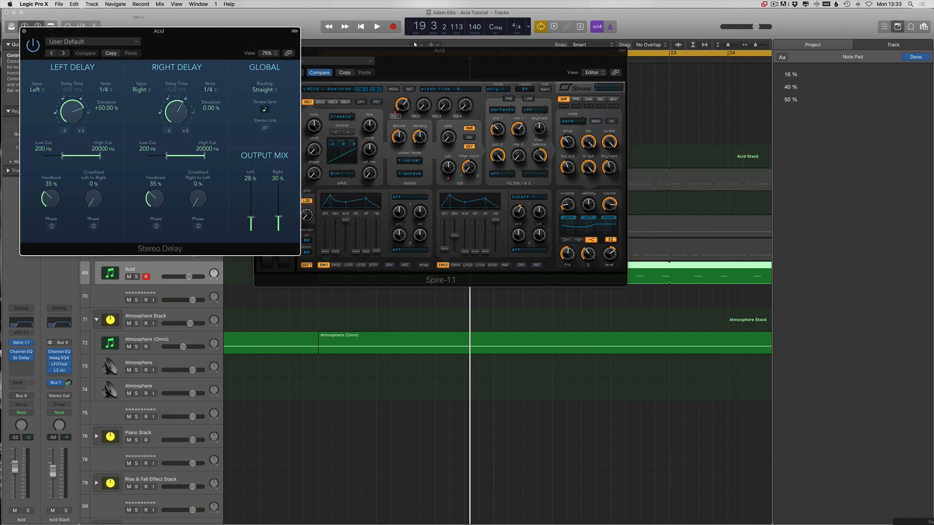
left_click(24, 31)
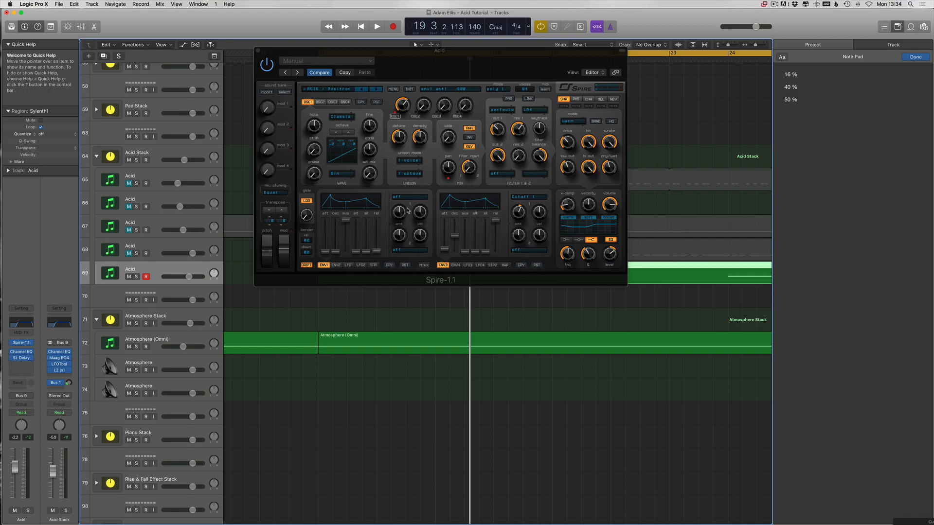
left_click(498, 129)
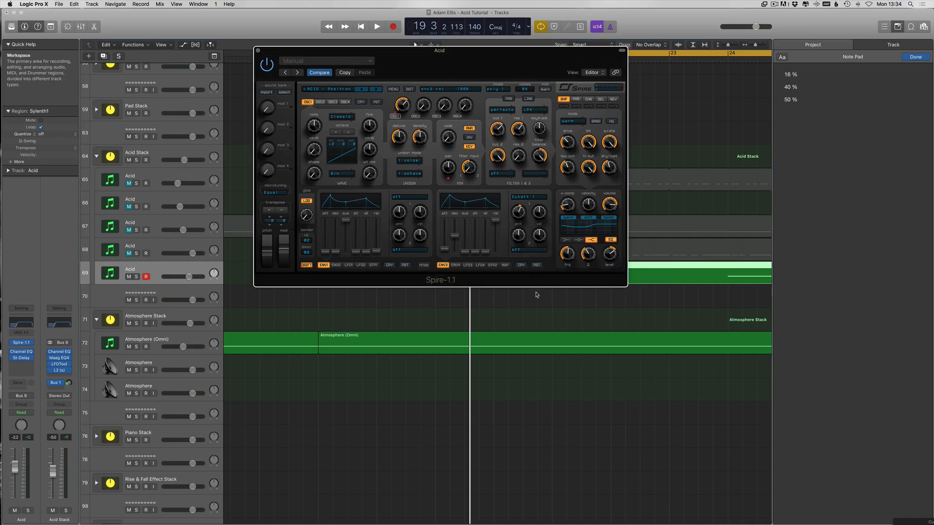
key("m")
key("m")
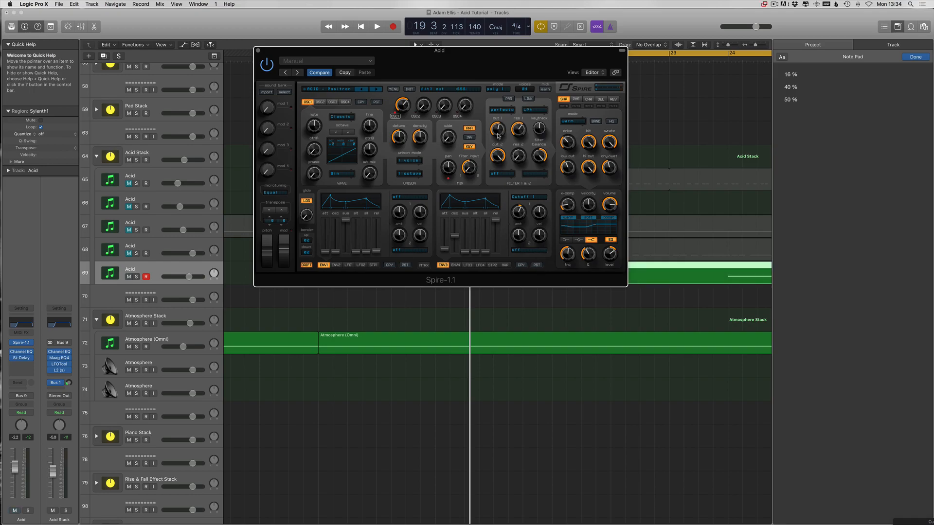
Move the Spire window down below the Acid regions during a short playback of the loop
key("space")
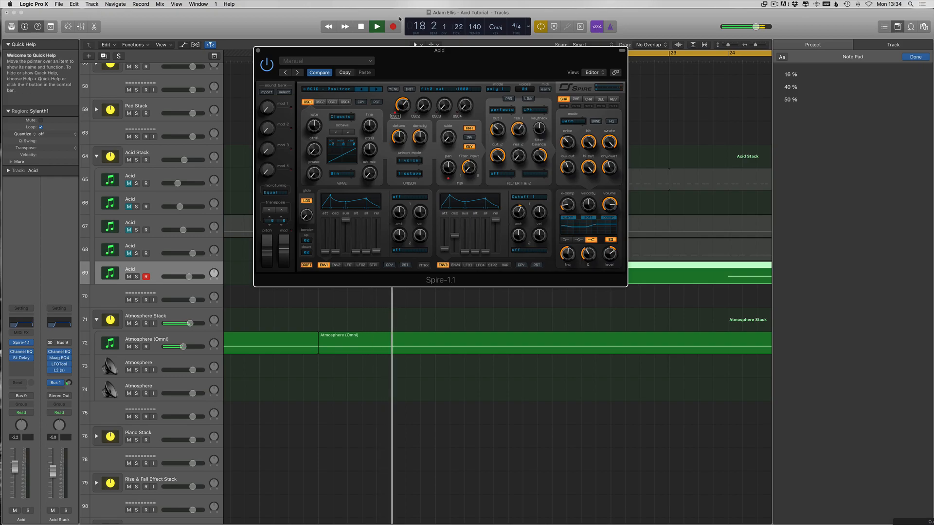
left_click_drag(441, 50, 383, 359)
key("space")
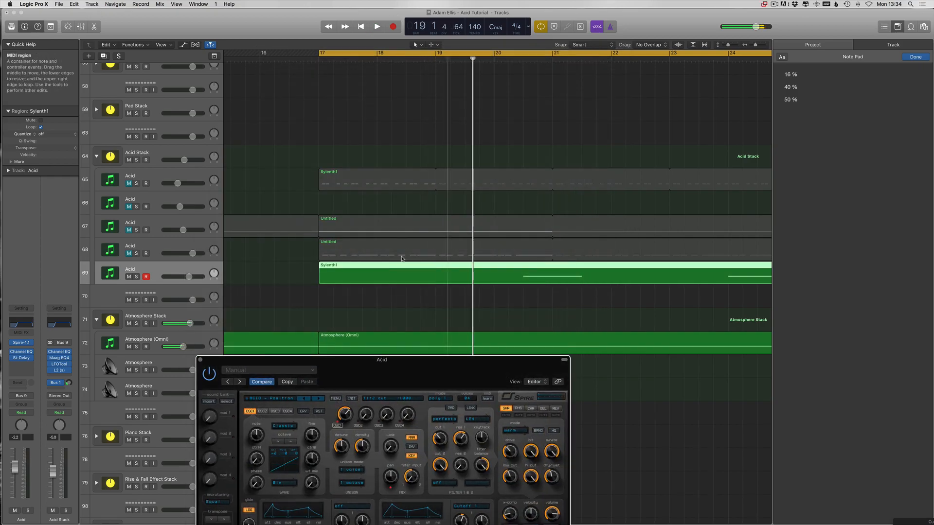
Audition the loop from bar 17 and open the Acid track 69 region in the Piano Roll, framed on its first notes
scroll(389, 266, "down", 6)
scroll(376, 291, "down", 5)
left_click_drag(376, 290, 319, 273)
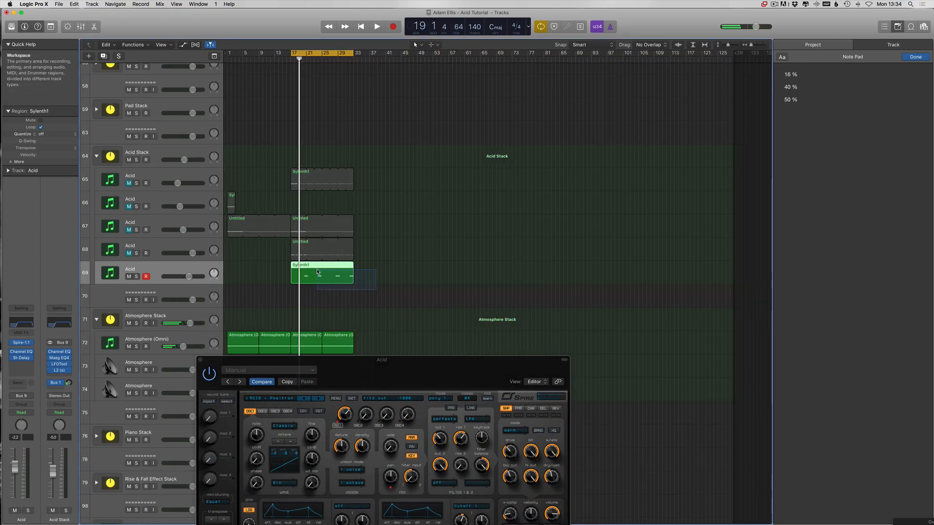
key("space")
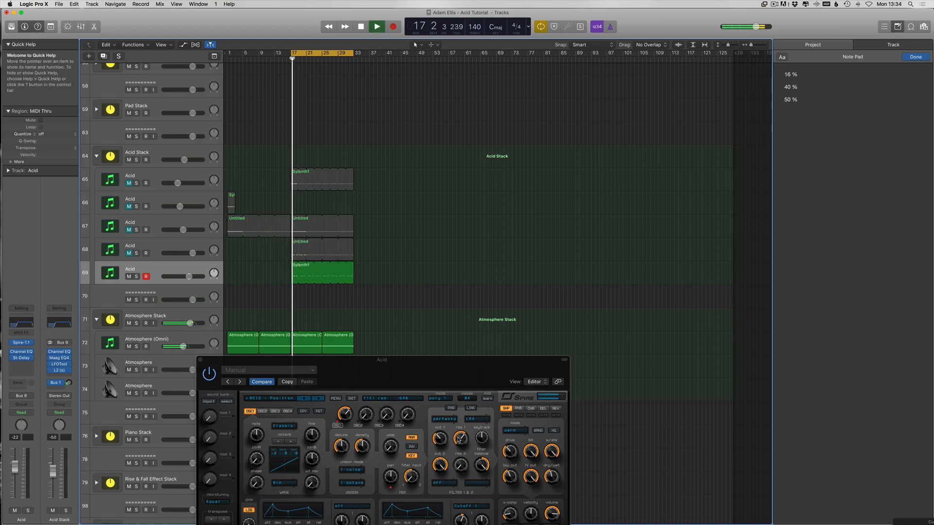
scroll(294, 271, "up", 8)
scroll(295, 270, "right", 1)
key("space")
key("space")
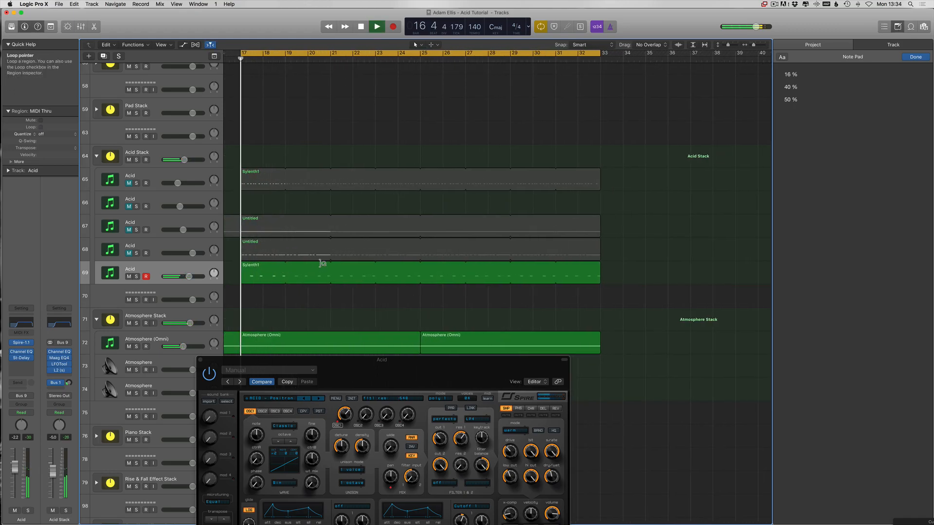
key("space")
double_click(255, 279)
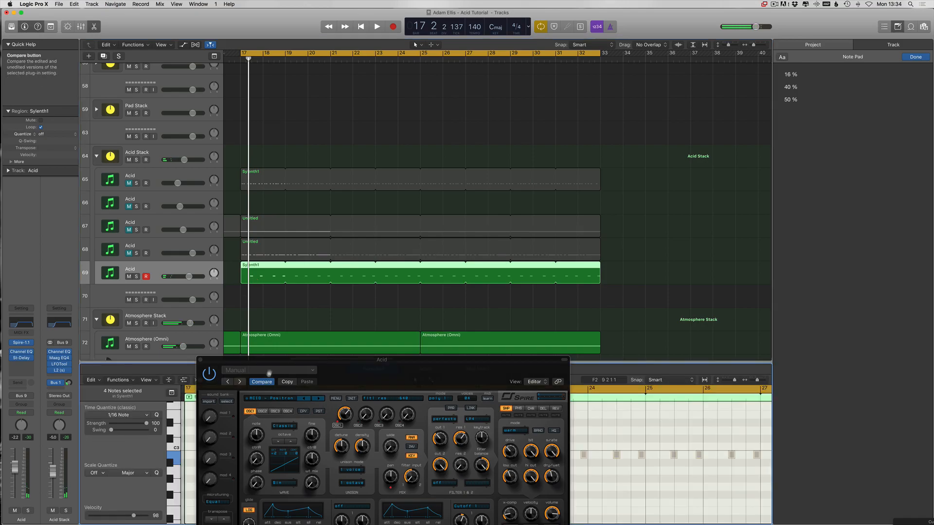
scroll(280, 468, "up", 8)
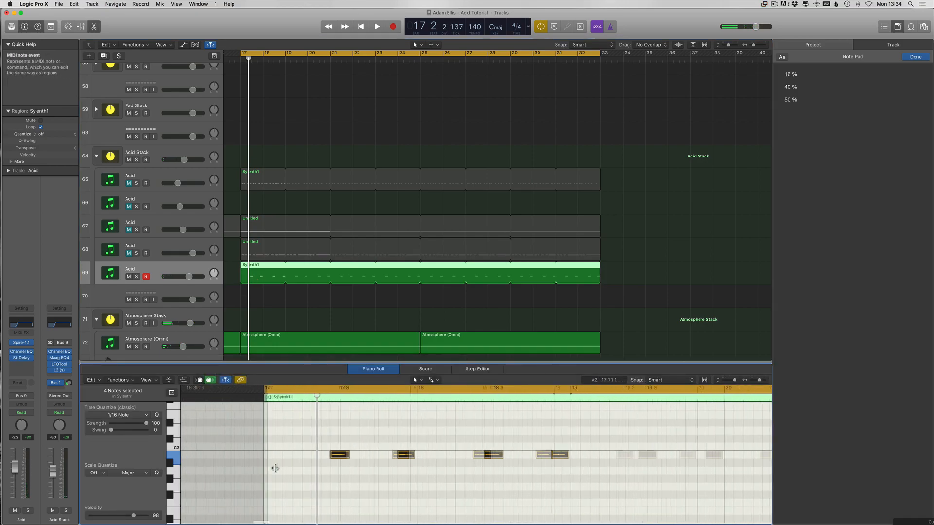
Try moving all four notes a sixteenth earlier, play the result, and undo the move
key("space")
key("space")
left_click_drag(316, 457, 302, 458)
key("space")
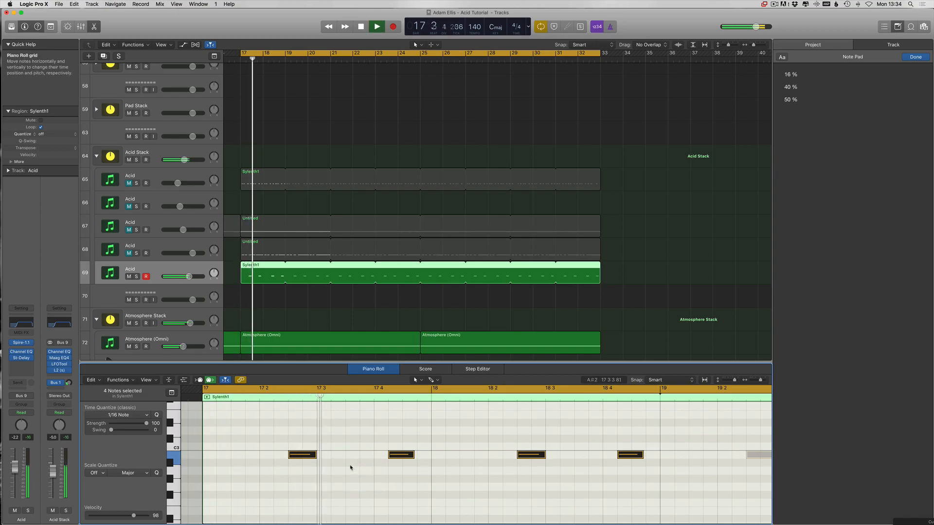
left_click(392, 484)
key("space")
key("super+z")
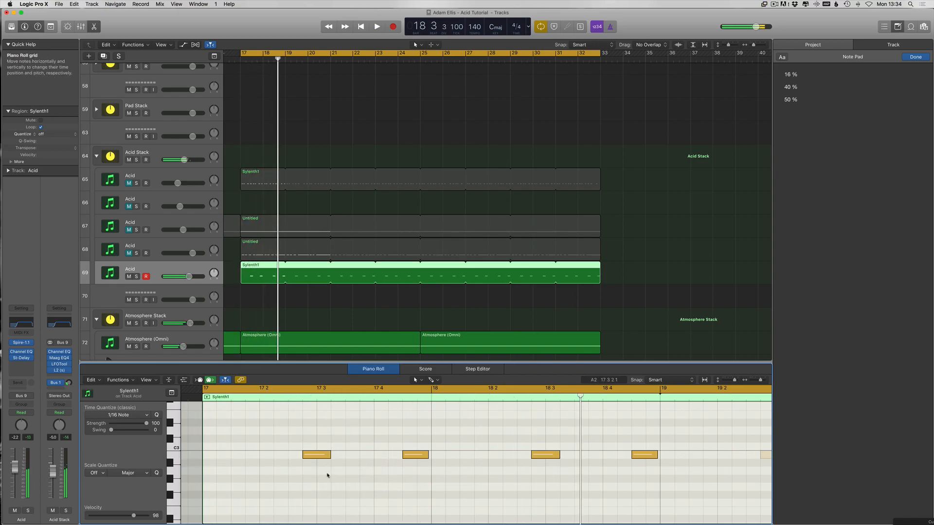
Move the first note a sixteenth earlier and place a copy of it at the start of bar 17
left_click_drag(319, 459, 304, 459)
key("super+Left")
key("space")
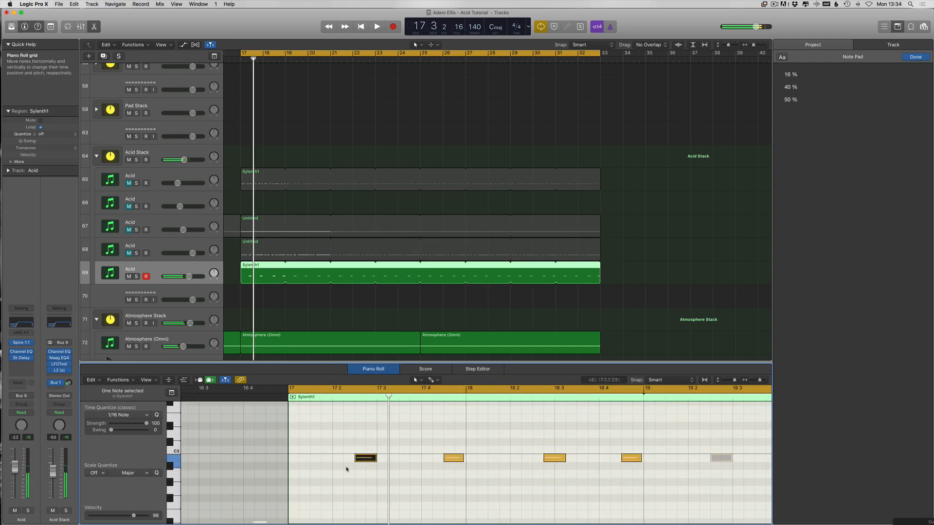
key("space")
left_click_drag(362, 459, 298, 458)
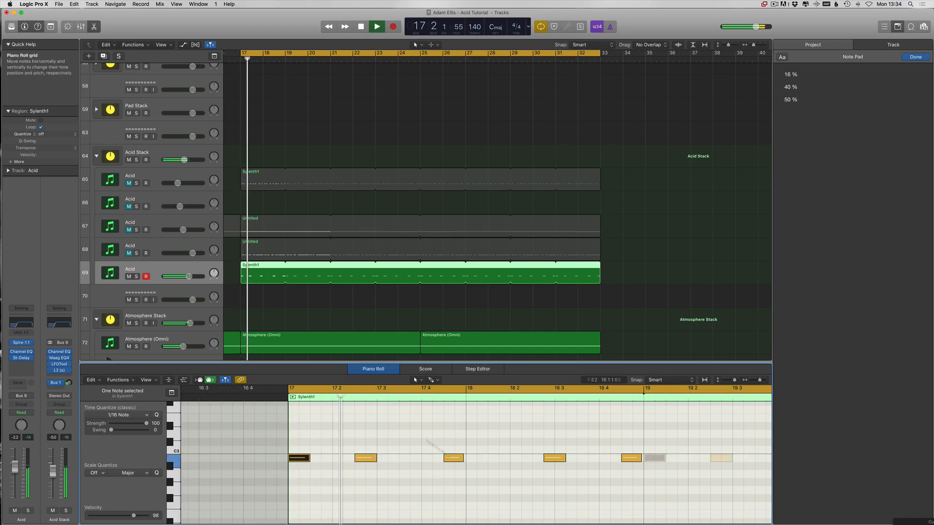
scroll(516, 465, "right", 2)
scroll(515, 465, "right", 2)
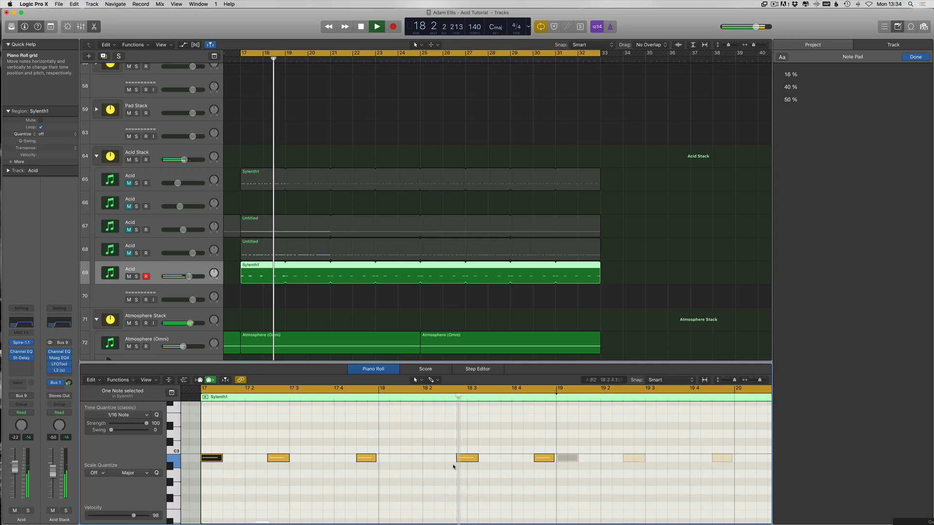
Try the third note a sixteenth later, move it to a sixteenth before its original position, and audition the pattern
key("space")
key("space")
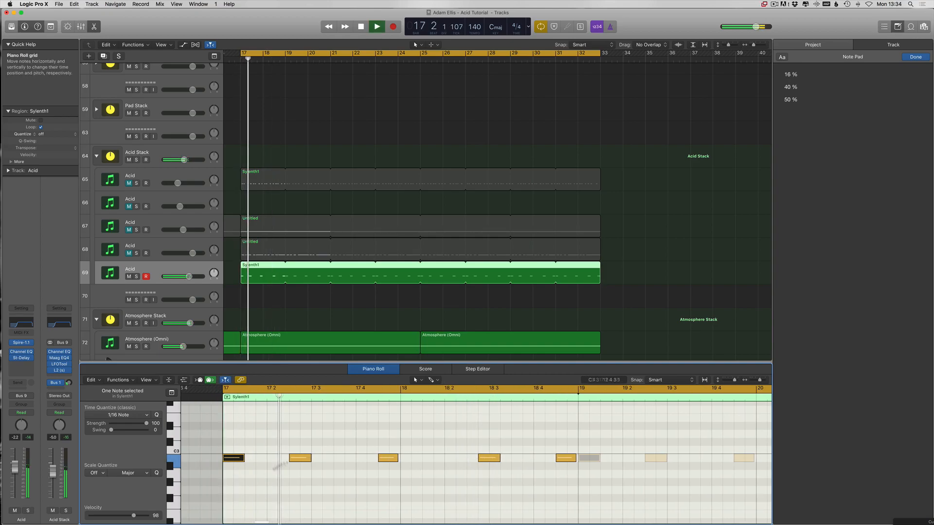
key("space")
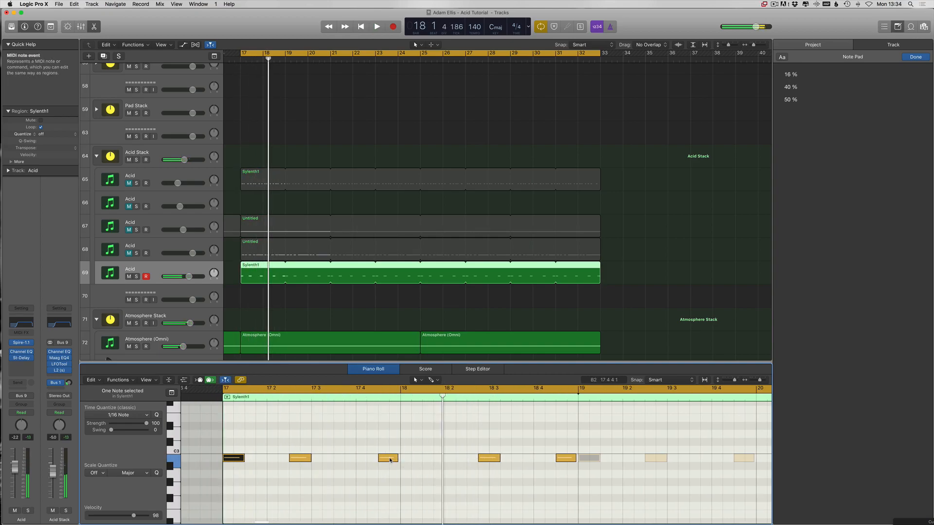
left_click_drag(392, 459, 399, 461)
key("space")
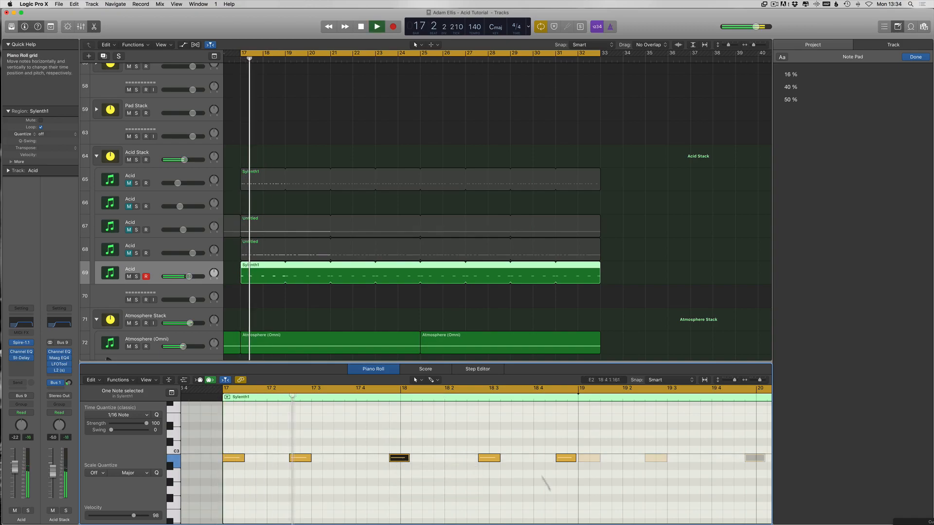
left_click_drag(399, 458, 379, 459)
key("space")
key("space")
key("space")
key("space")
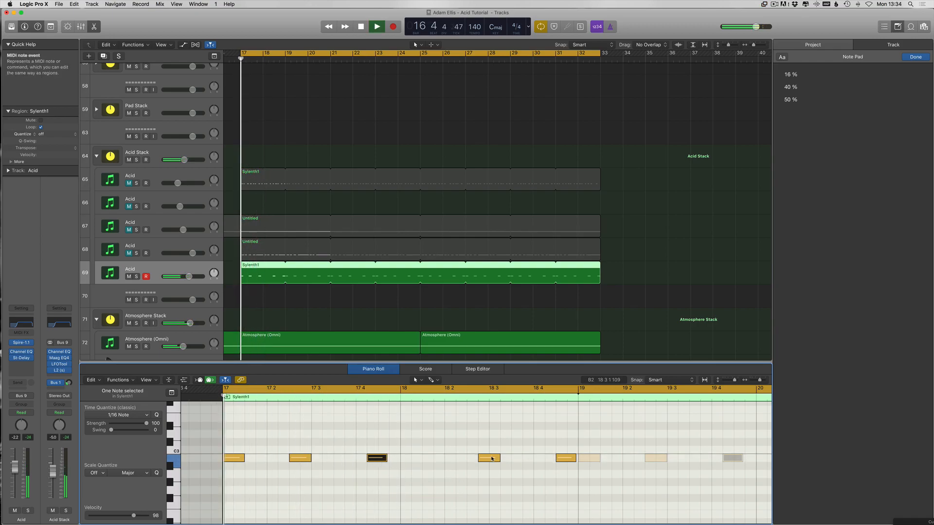
key("space")
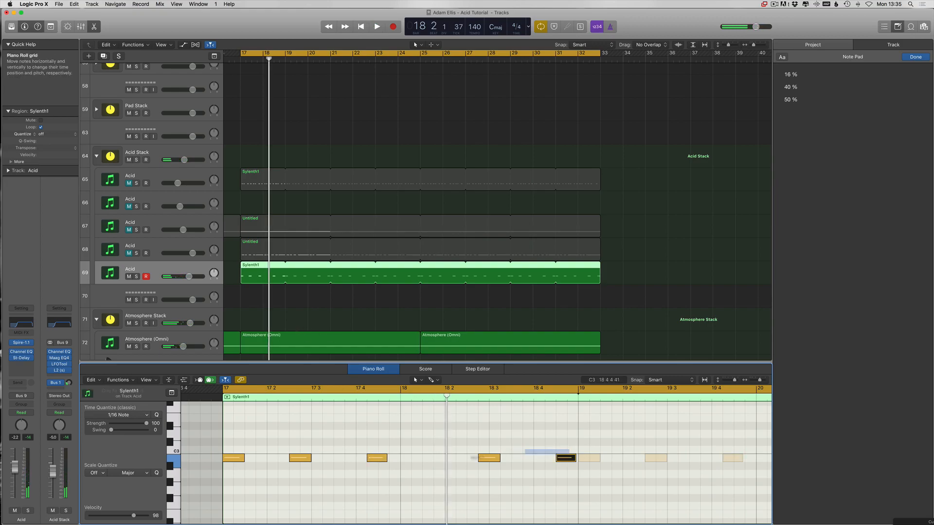
Extend the Acid track 69 region to bar 21 and repeat the five-note pattern from bar 19
left_click_drag(283, 281, 318, 282)
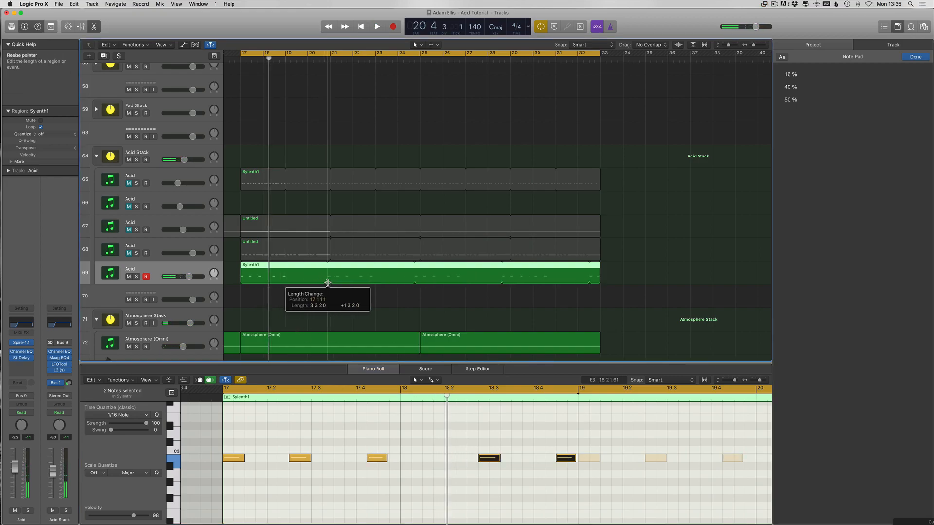
left_click_drag(331, 355, 331, 355)
left_click_drag(601, 444, 123, 471)
key("super+Left")
scroll(557, 477, "right", 5)
left_click(458, 459)
key("space")
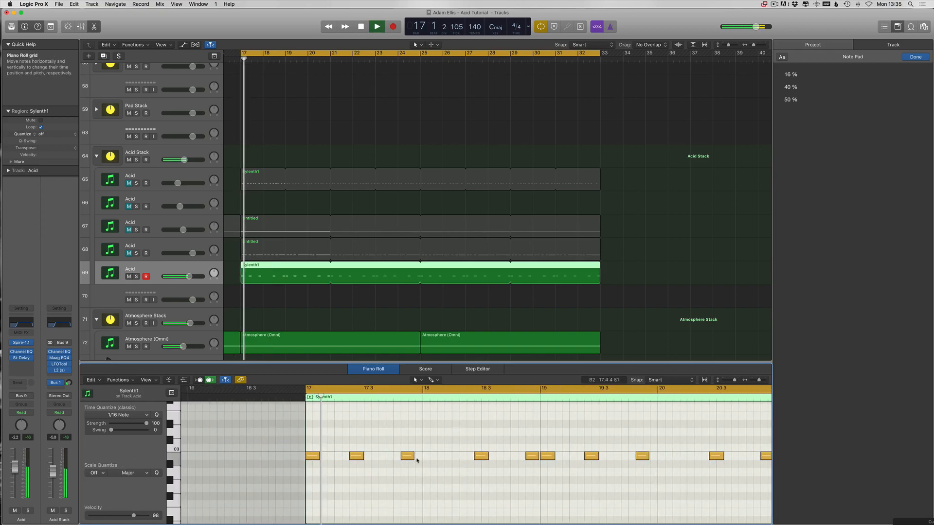
Delete the third and fourth notes from the first half of the pattern
left_click(408, 457)
key("Delete")
key("space")
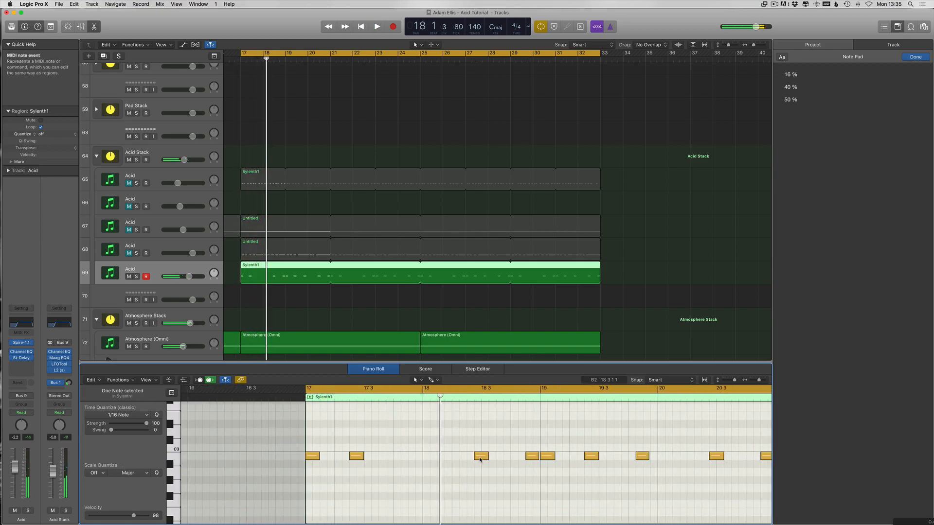
key("Delete")
Duplicate the two notes in bar 17, move the copies to the start of bar 18, and audition them
left_click_drag(396, 446, 292, 479)
key("super+r")
key("space")
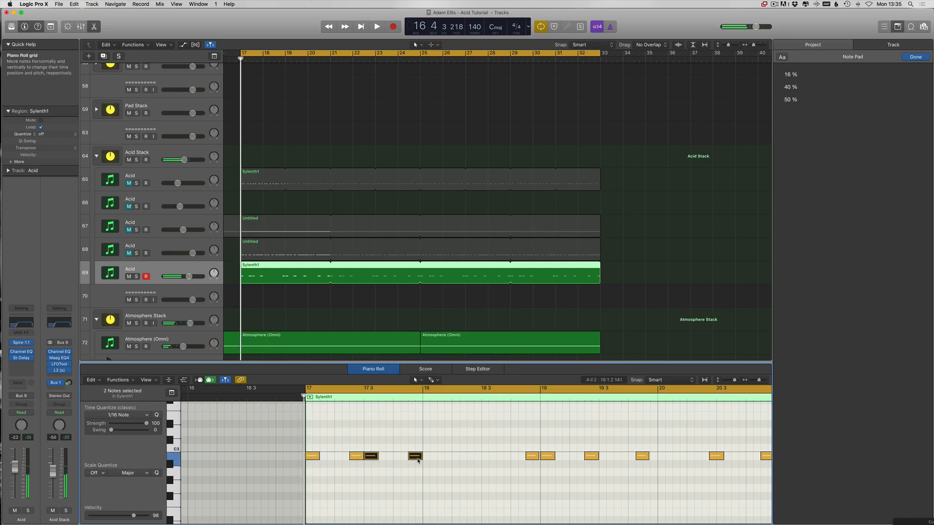
left_click_drag(416, 458, 475, 458)
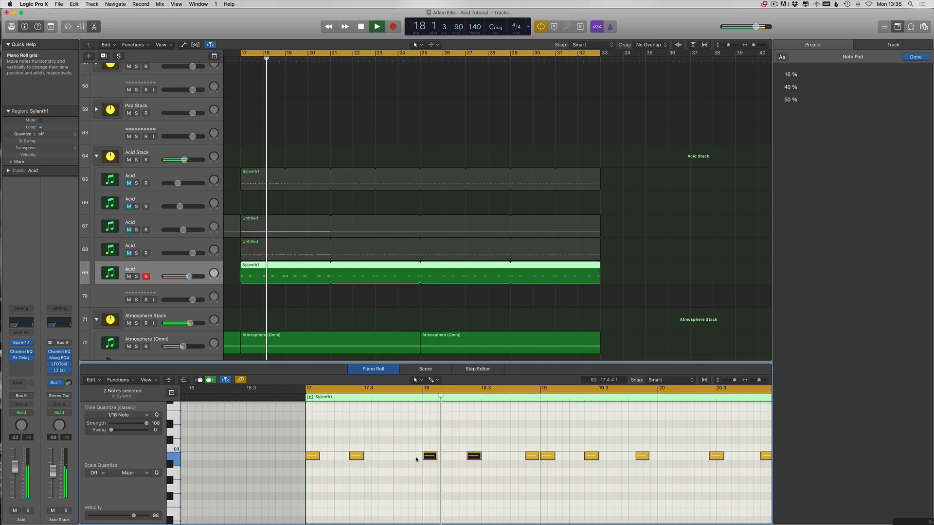
key("space")
key("space")
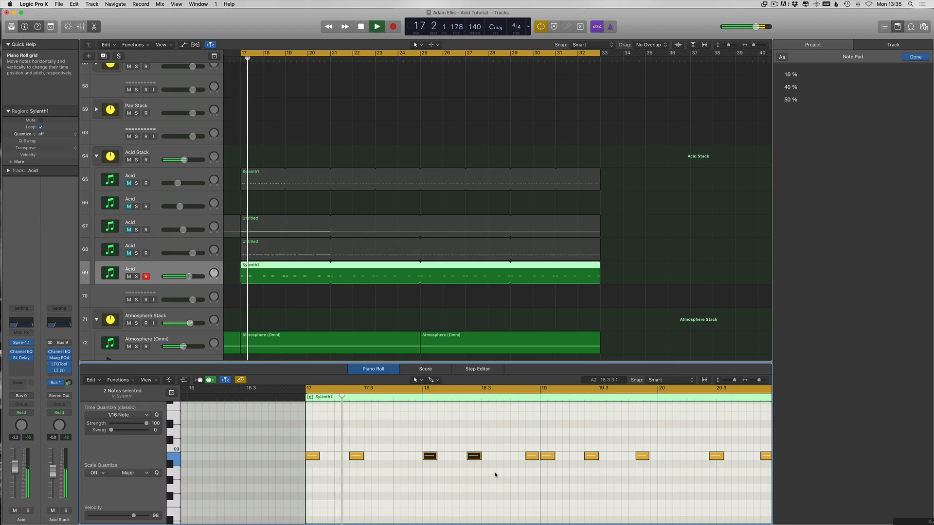
Move the note at 20.3 back to the third sixteenth of bar 20 while the loop plays
scroll(496, 475, "right", 1)
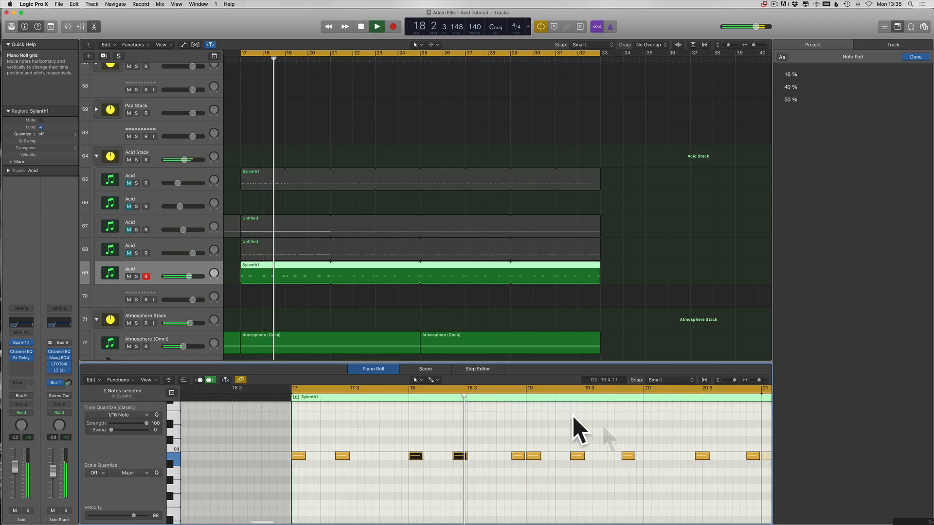
scroll(482, 481, "right", 3)
scroll(437, 429, "right", 8)
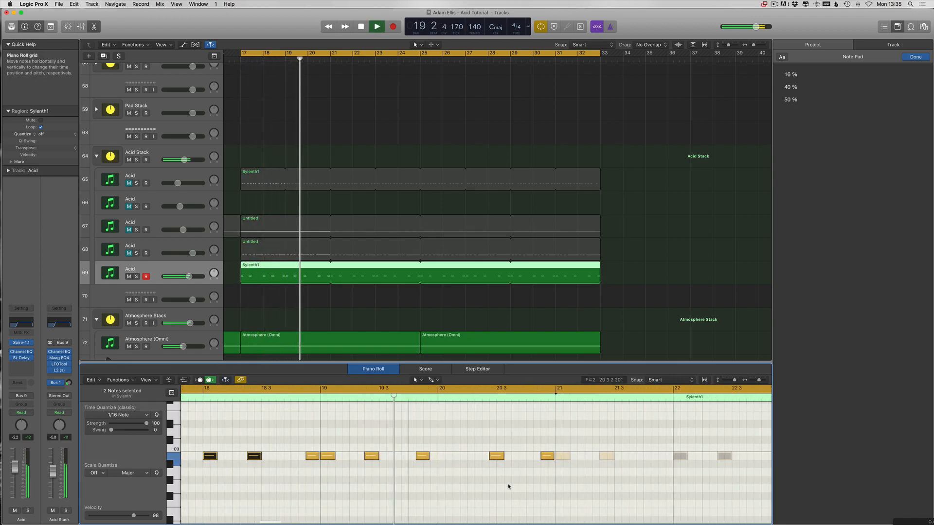
left_click(486, 481)
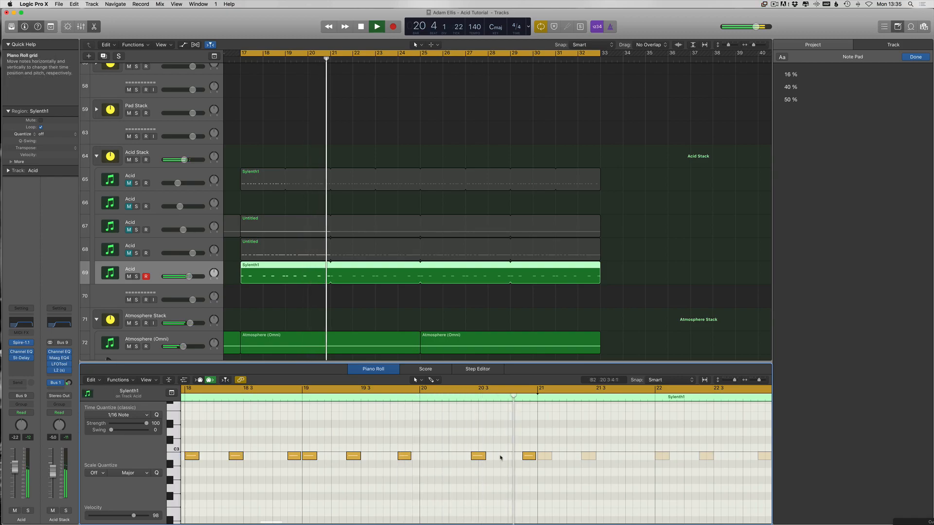
left_click_drag(483, 456, 445, 459)
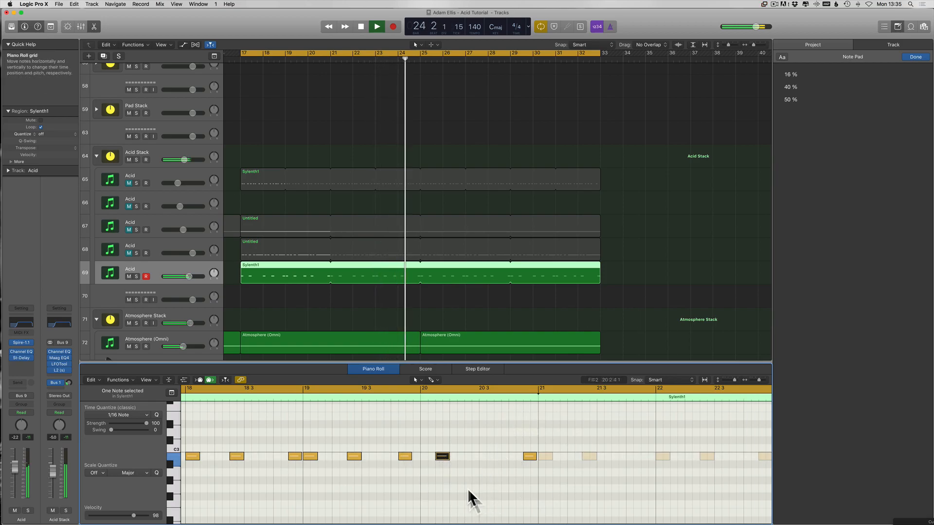
Extend the pattern's last note back to 20.4 and copy the first note of bar 20 to 20.3
mouse_move(530, 458)
left_mouse_down()
mouse_move(513, 459)
mouse_move(529, 458)
left_mouse_up()
left_click(503, 467)
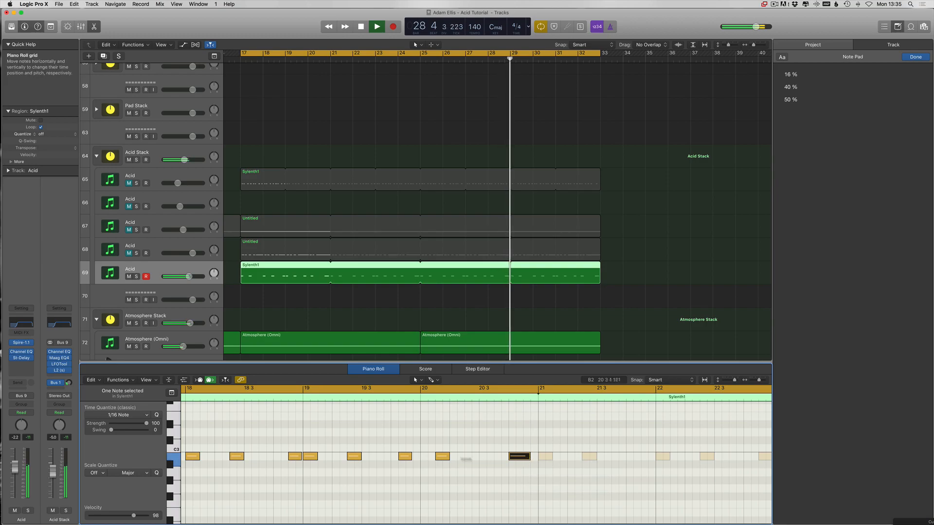
left_click_drag(443, 458, 487, 457)
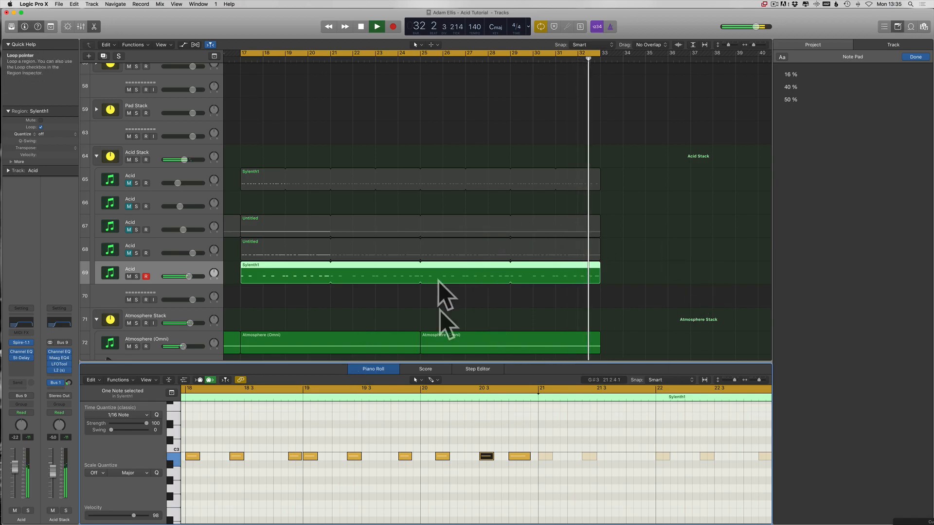
Delete the last note of bar 20 and lengthen the note at 20.3 to fill its place
left_click(530, 456)
key("Delete")
left_click_drag(494, 457, 533, 457)
scroll(403, 511, "down", 3)
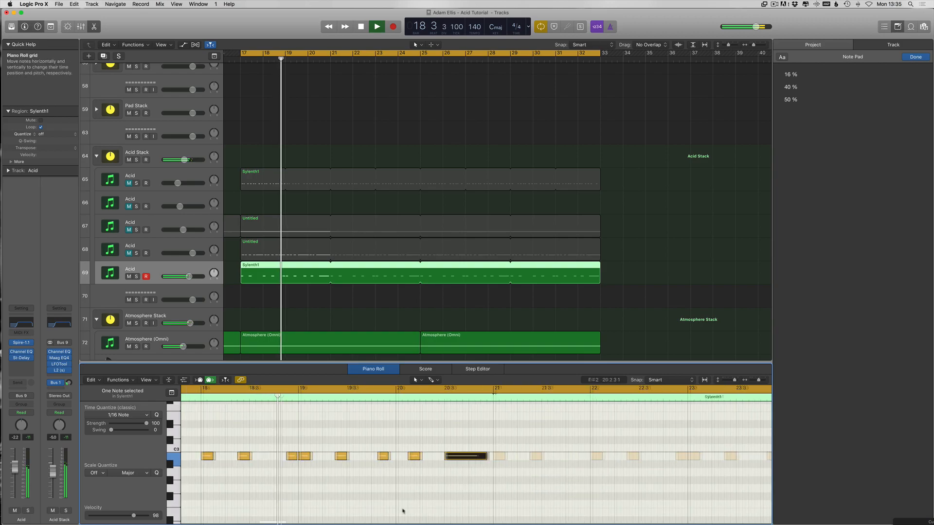
scroll(396, 477, "up", 2)
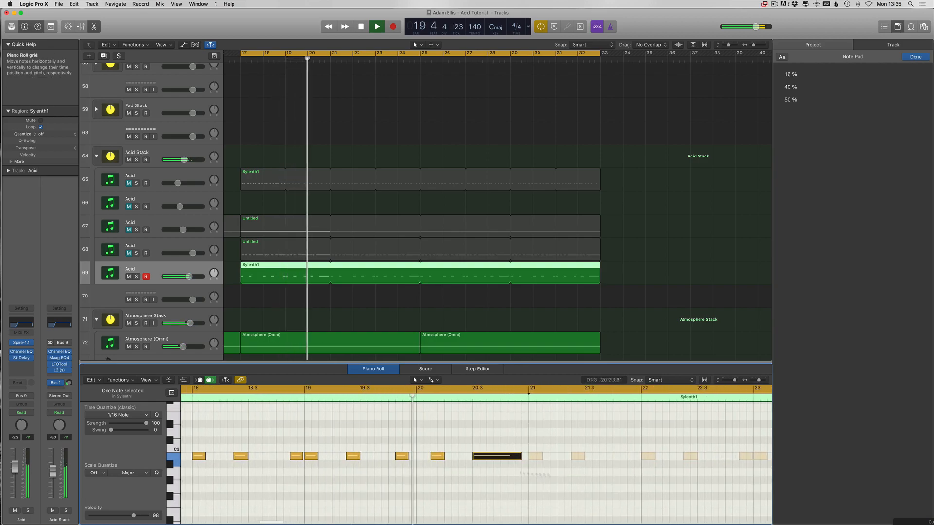
Delete the last note of bar 19 and copy the preceding note to 19.4
left_click(402, 459)
key("Delete")
scroll(386, 519, "left", 4)
scroll(450, 472, "down", 1)
scroll(554, 496, "right", 3)
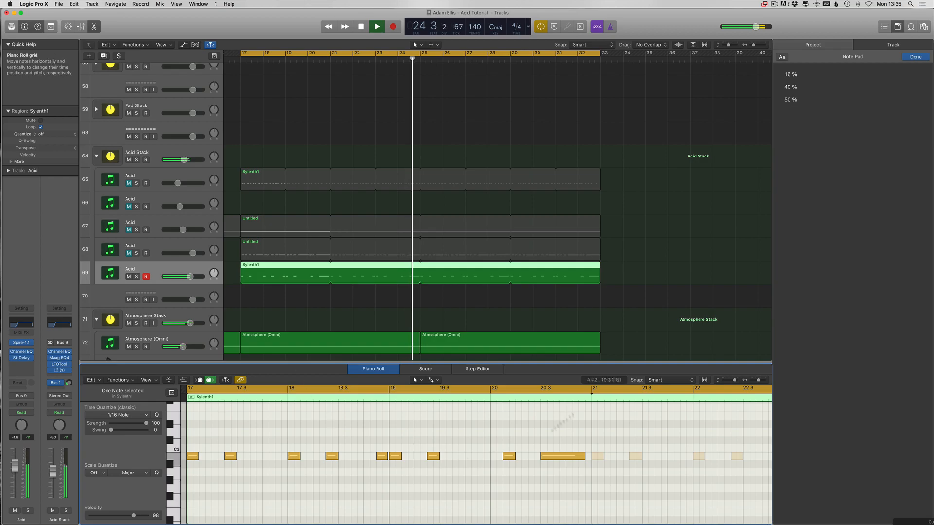
left_click_drag(433, 456, 472, 459)
key("alt+Down")
scroll(466, 471, "left", 1)
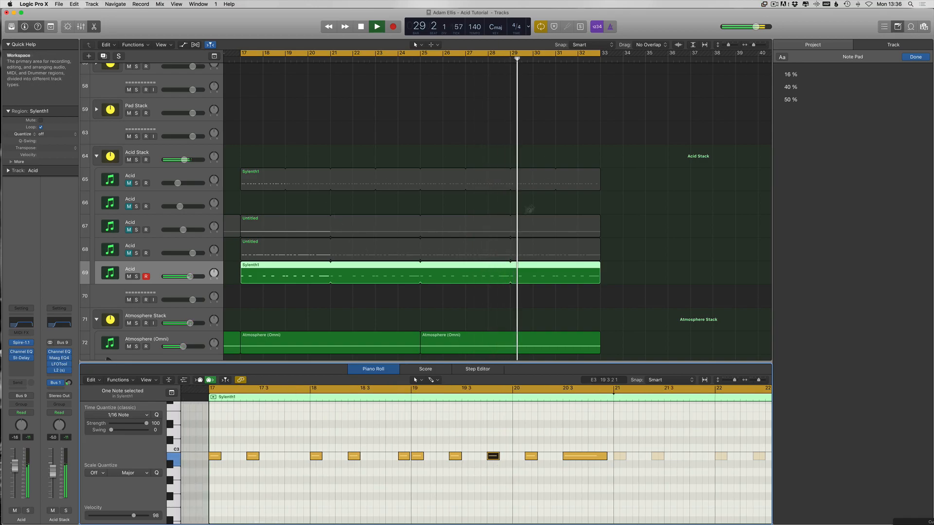
Set the Spire layer's Stereo Delay output mix to 44% left and 31% right
left_click(22, 358)
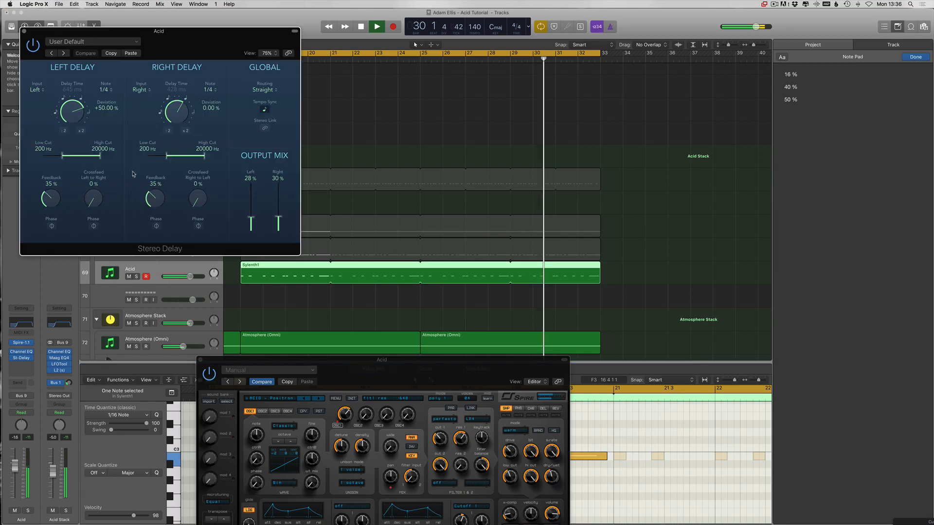
scroll(279, 229, "up", 1)
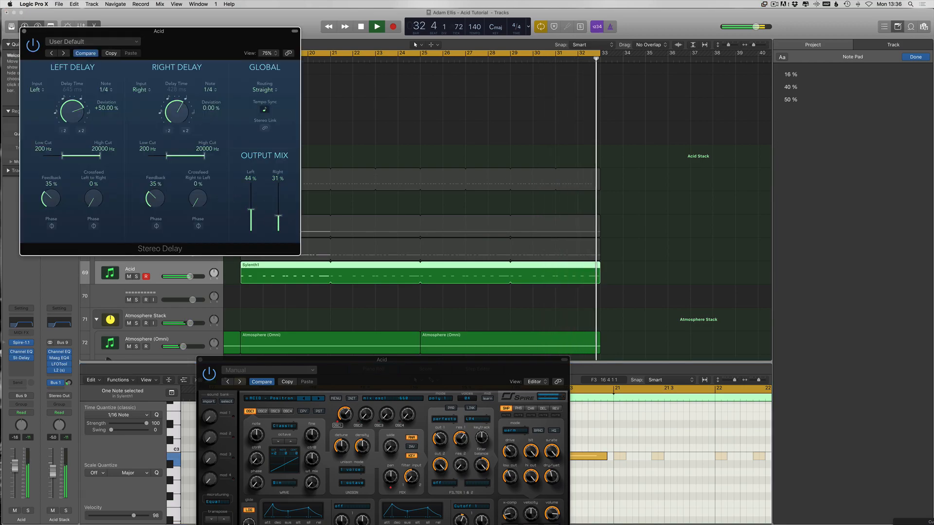
left_click(24, 32)
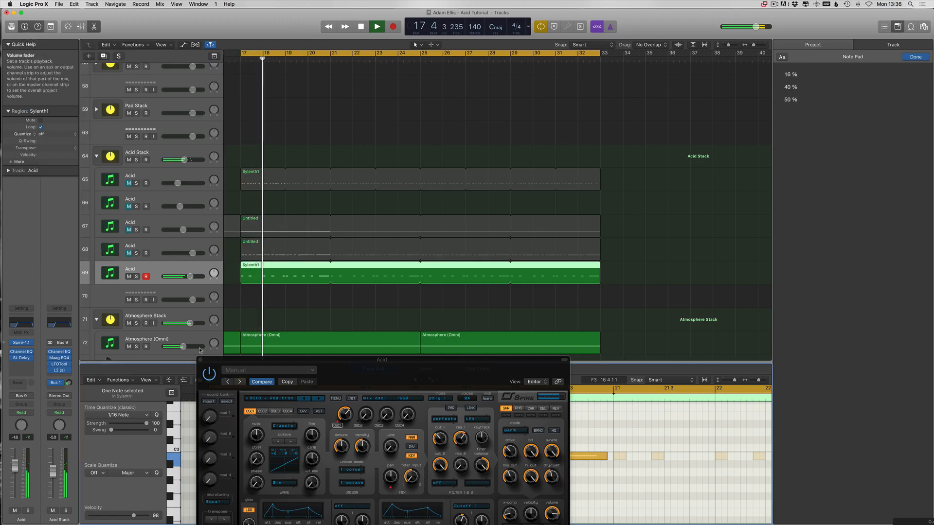
Switch the Spire layer's track automation to Touch and place the synth's window above its region
left_click_drag(287, 359, 266, 257)
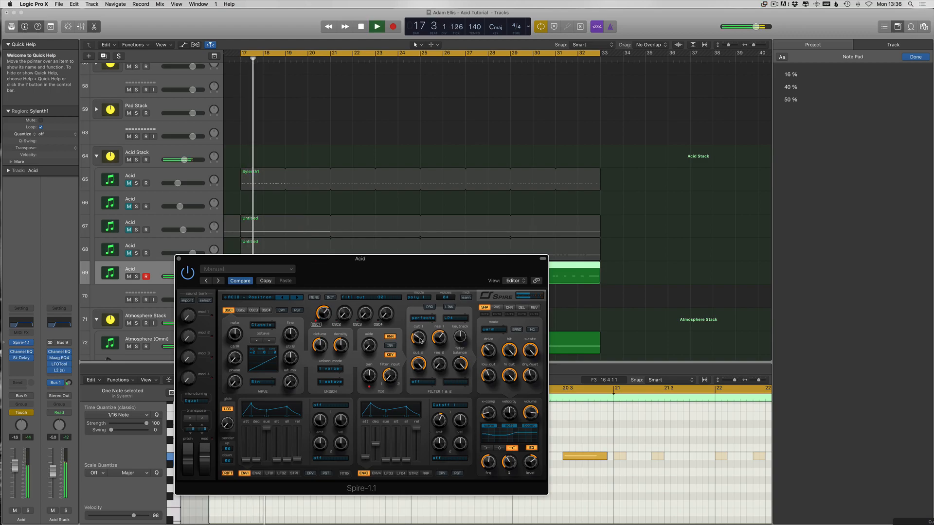
left_click_drag(246, 255, 370, 9)
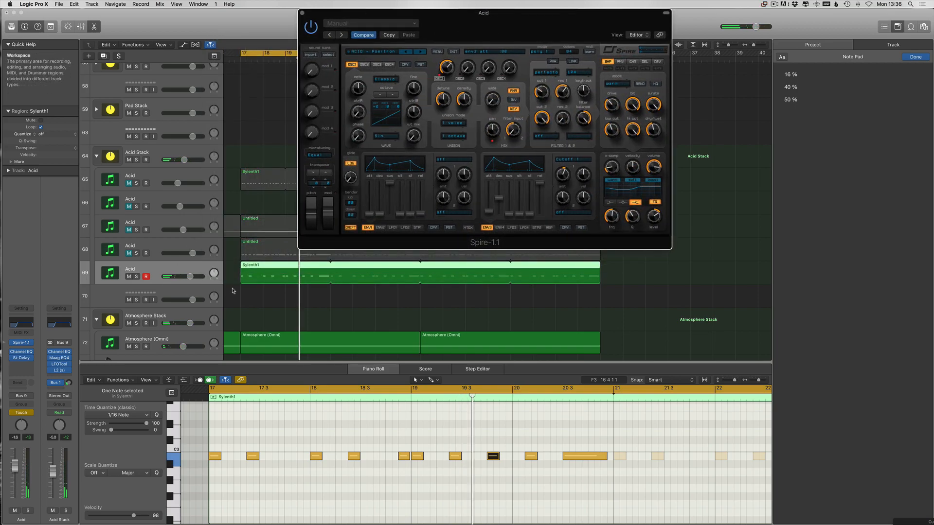
Hide the piano roll and note pad and zoom in on the Spire layer's region from bar 17
key("e")
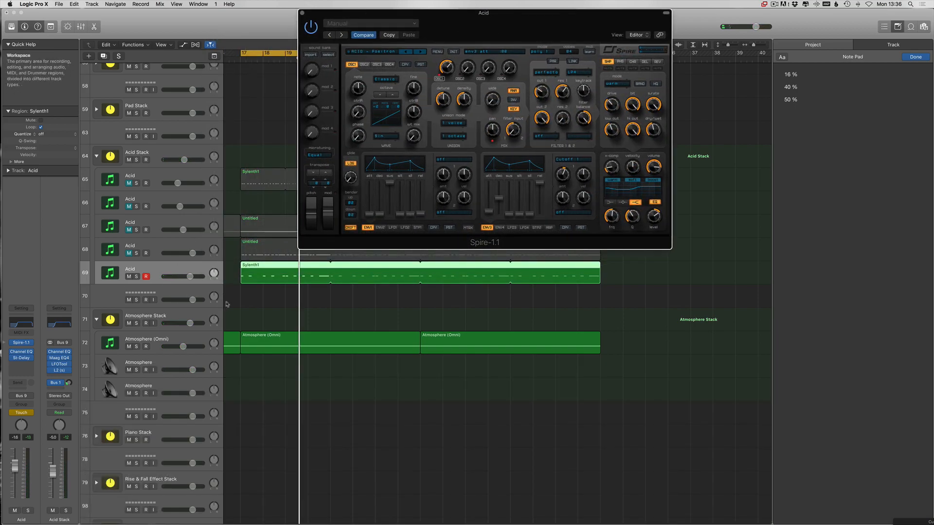
key("space")
key("super+Right")
key("super+Right")
scroll(274, 310, "left", 3)
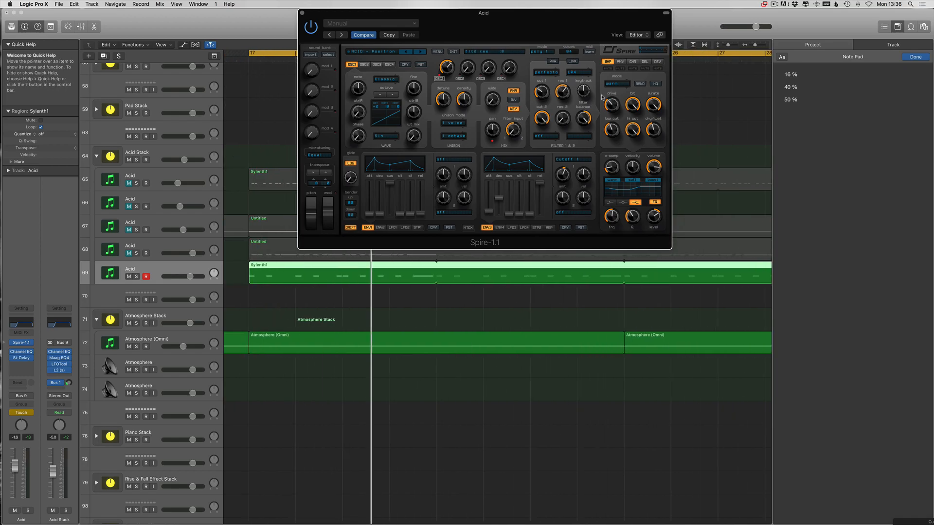
key("f")
key("f")
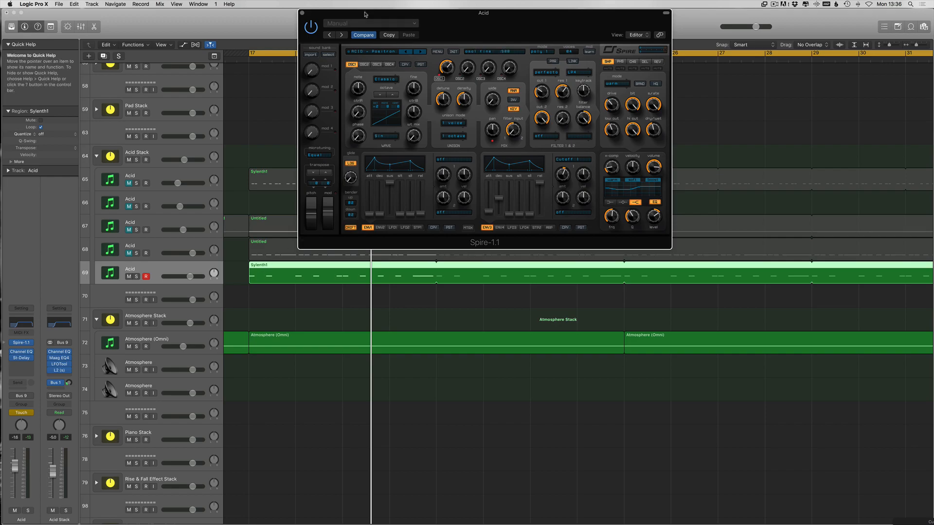
left_click_drag(366, 14, 334, 14)
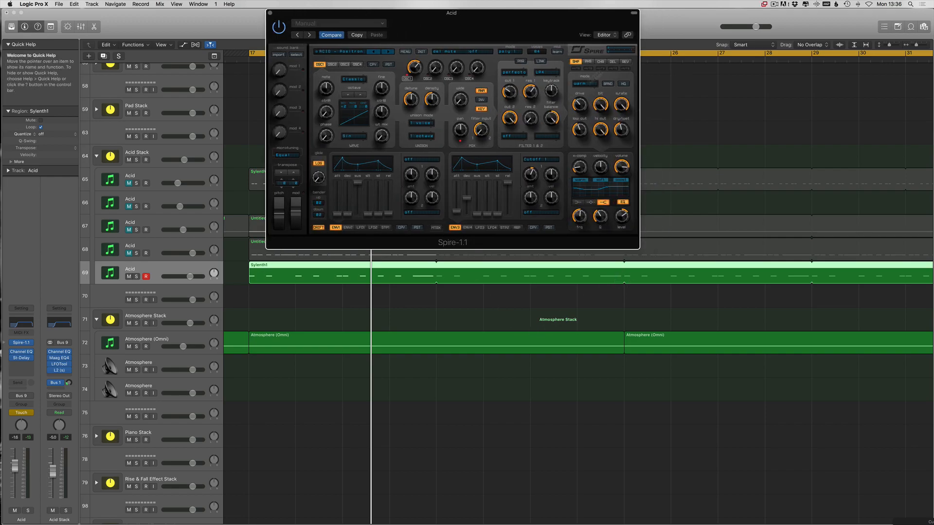
Record Spire's filter 1 cutoff movements as automation during playback and hide the synth's window
key("space")
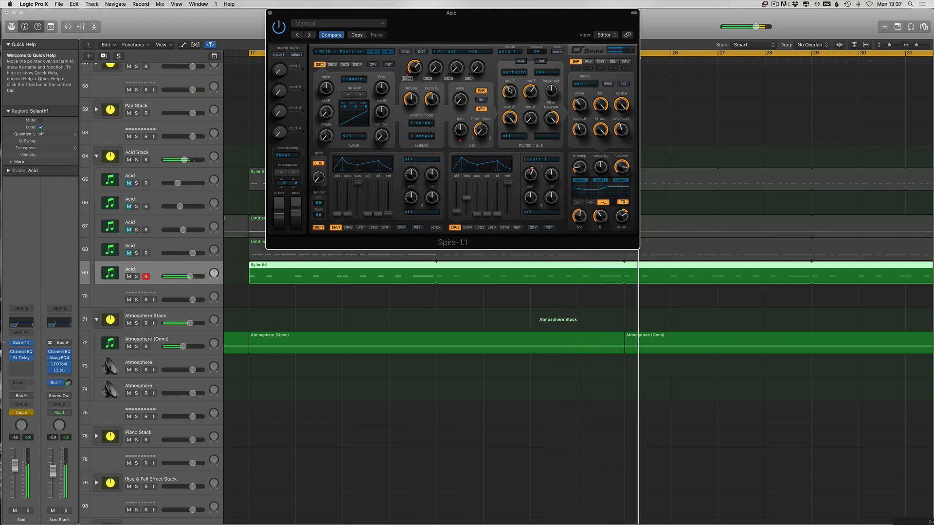
left_click(588, 287)
key("v")
key("super+Left")
key("super+Left")
key("super+Left")
scroll(574, 306, "left", 1)
left_click(568, 299)
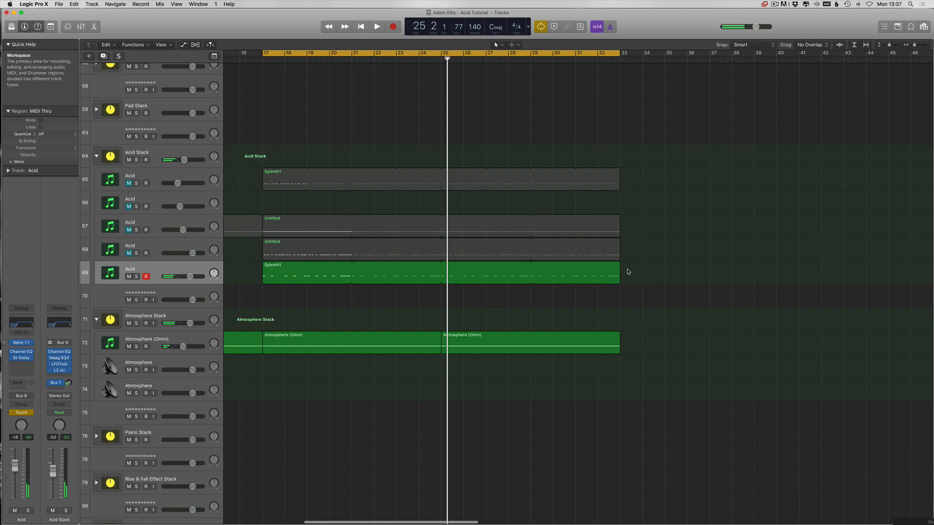
End the looped Sylenth1 region on track 69 at bar 25, copy it to bar 25 and play the result
left_click_drag(619, 273, 471, 279)
left_click_drag(345, 278, 524, 278)
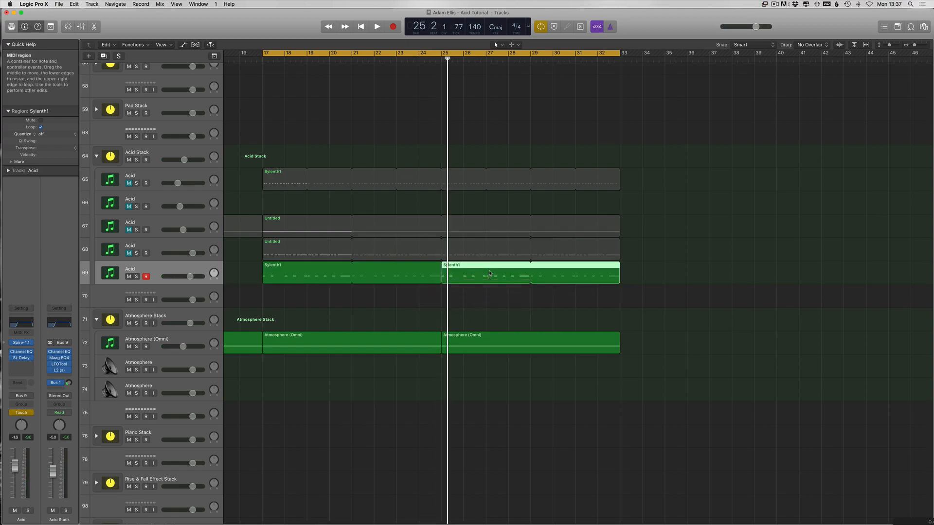
key("space")
key("space")
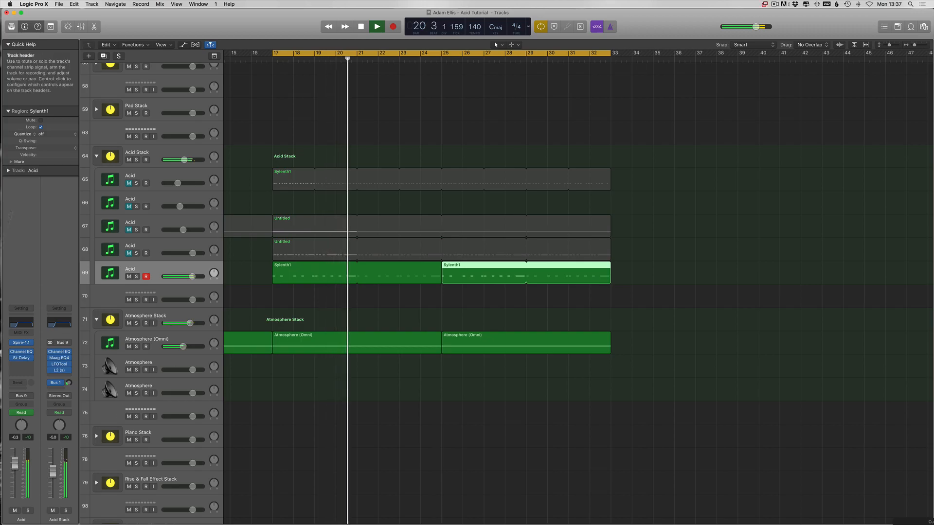
key("space")
Show track automation and display the Spire-1.1 flt1_cut curve on track 69
key("a")
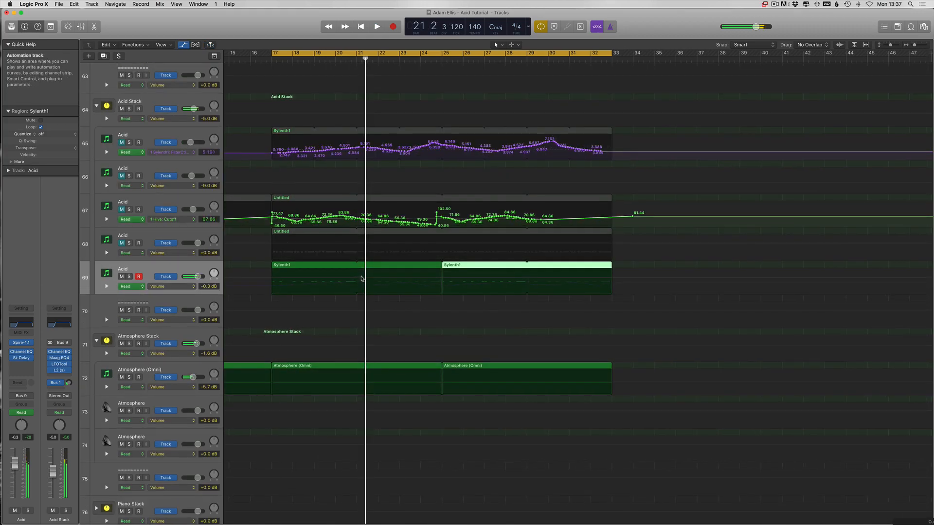
key("super+Right")
left_click(163, 287)
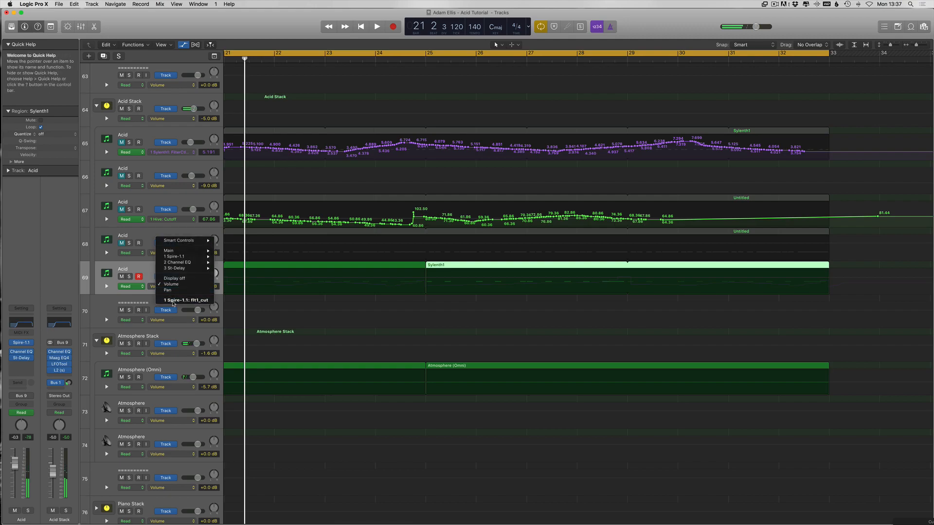
left_click(173, 302)
scroll(353, 292, "left", 5)
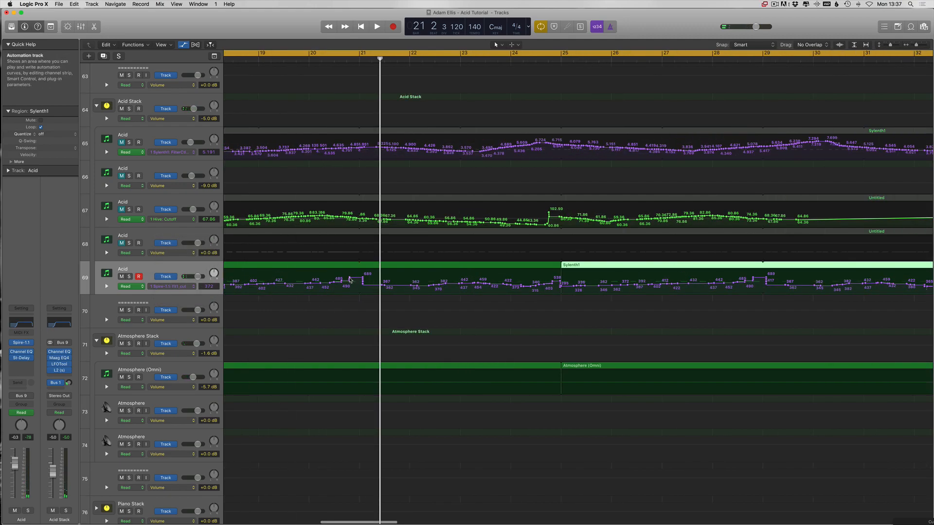
Lower the stepped cutoff peak around bar 21 to 555 and audition it from bar 20
left_click(350, 278)
left_click_drag(355, 281, 365, 281)
left_click(315, 59)
key("space")
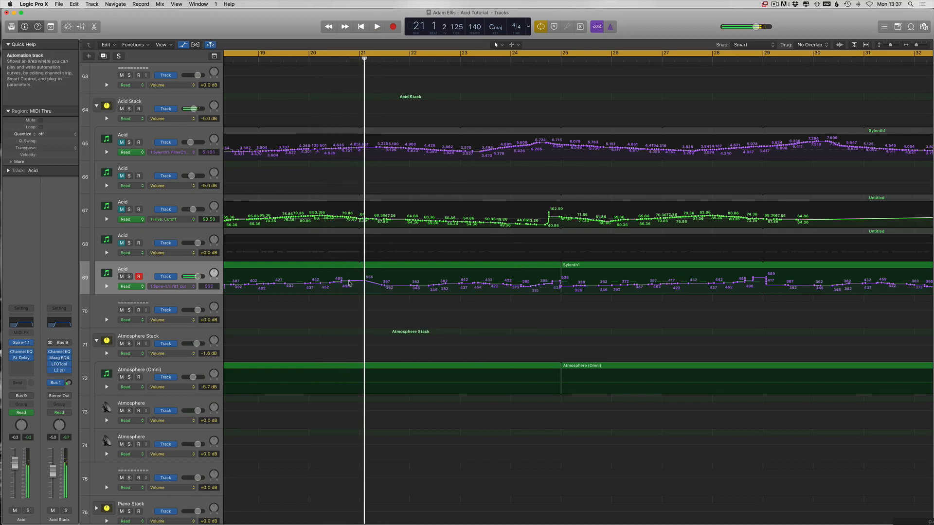
key("space")
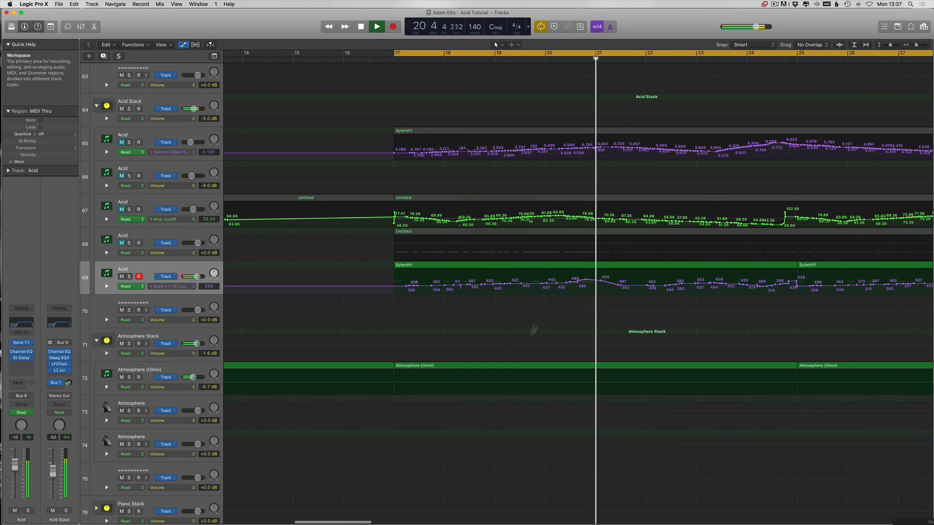
Smooth the cutoff rise into bar 21 as a straight ramp, adjusting its peak to 623 and back to 555
left_click_drag(602, 282, 601, 278)
left_click_drag(439, 286, 414, 290)
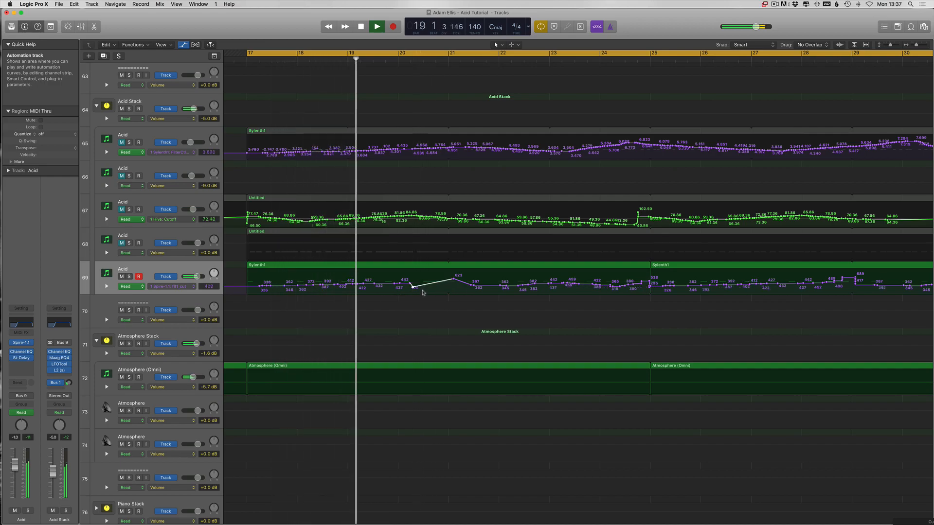
double_click(413, 288)
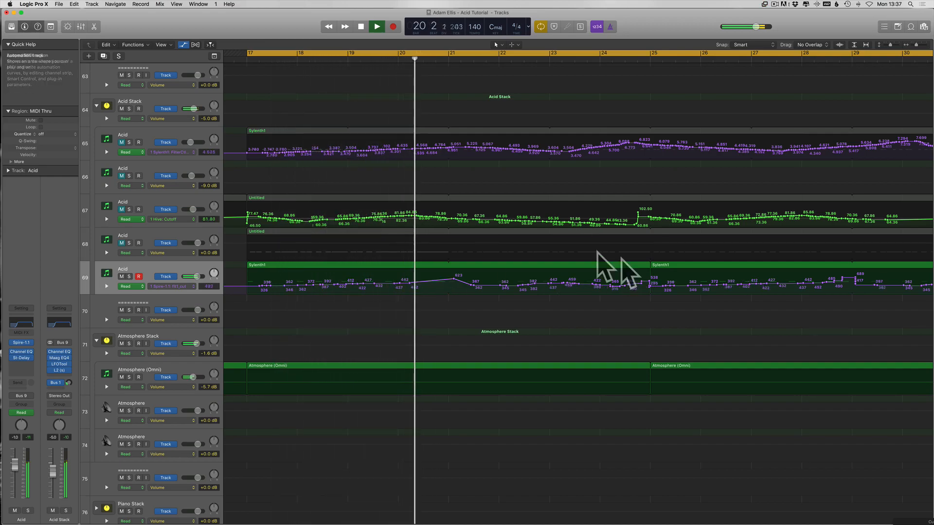
key("space")
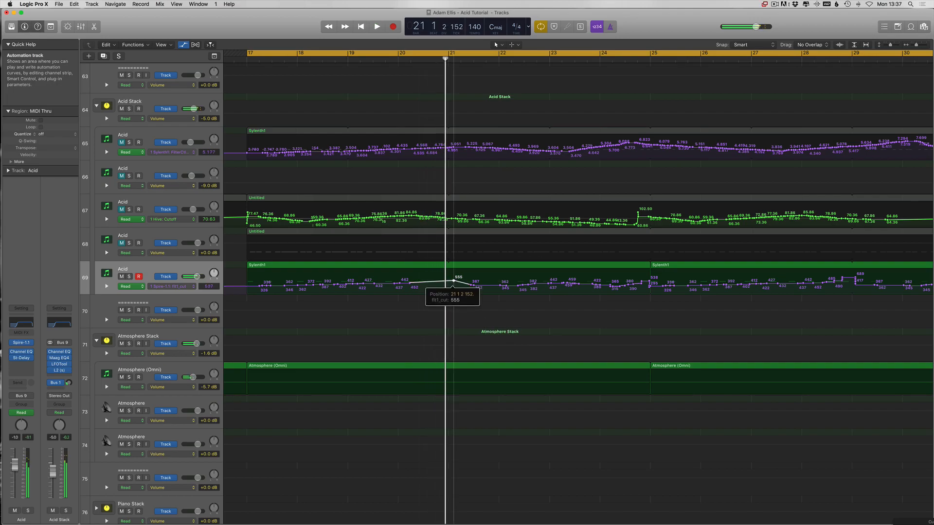
Set the cycle range to bars 20 to 23, lower the bar 21 cutoff peak to 528 and enlarge the automation lanes
left_click_drag(534, 68, 548, 70)
key("space")
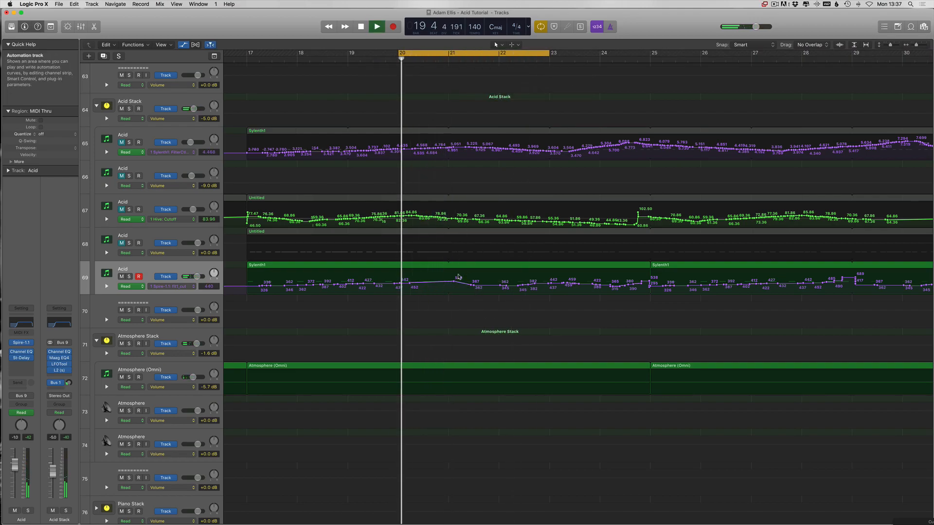
scroll(452, 319, "up", 5)
key("space")
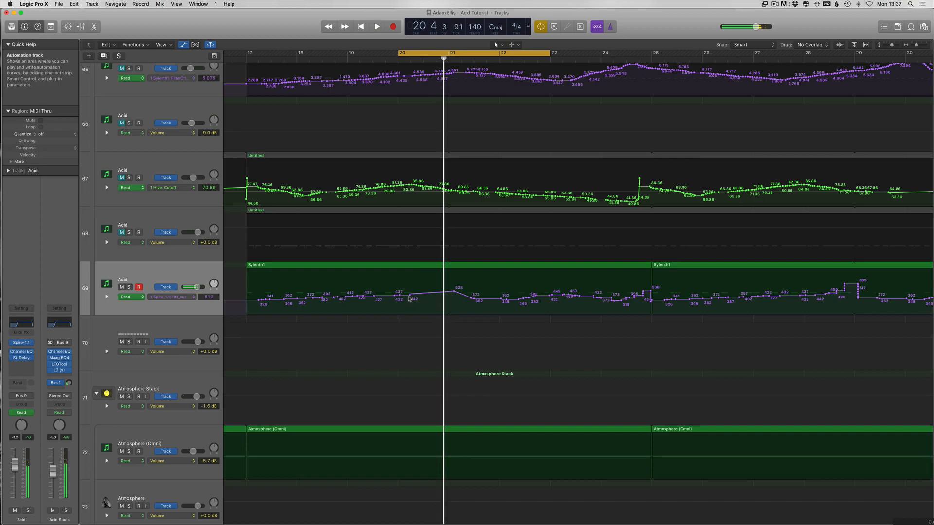
mouse_move(411, 297)
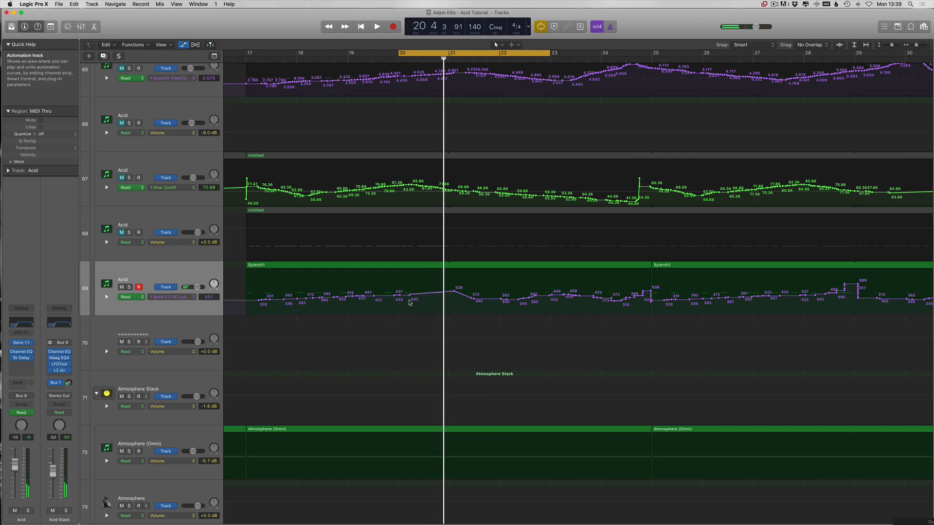
scroll(422, 301, "up", 2)
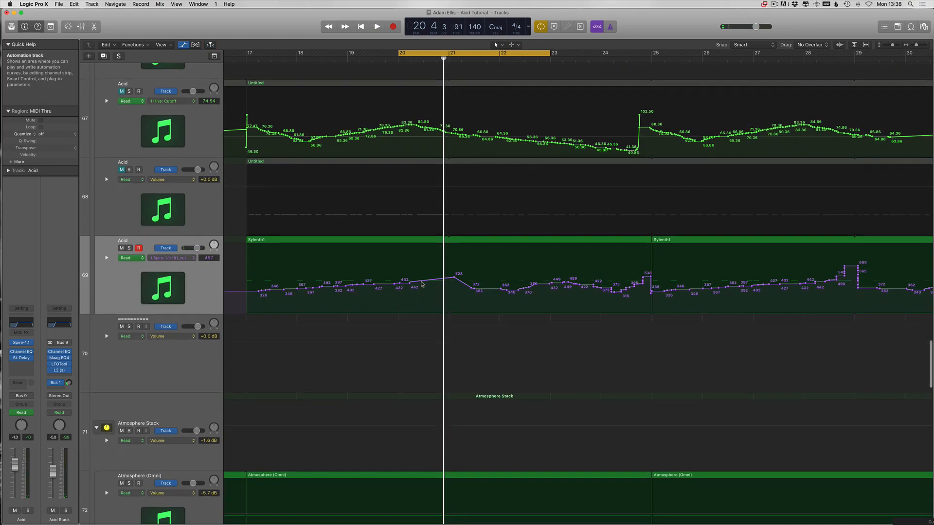
Bend the cutoff ramp leading to the 528 peak into an upward-sweeping curve and audition it
left_click_drag(421, 280, 442, 292)
key("t")
key("w")
key("space")
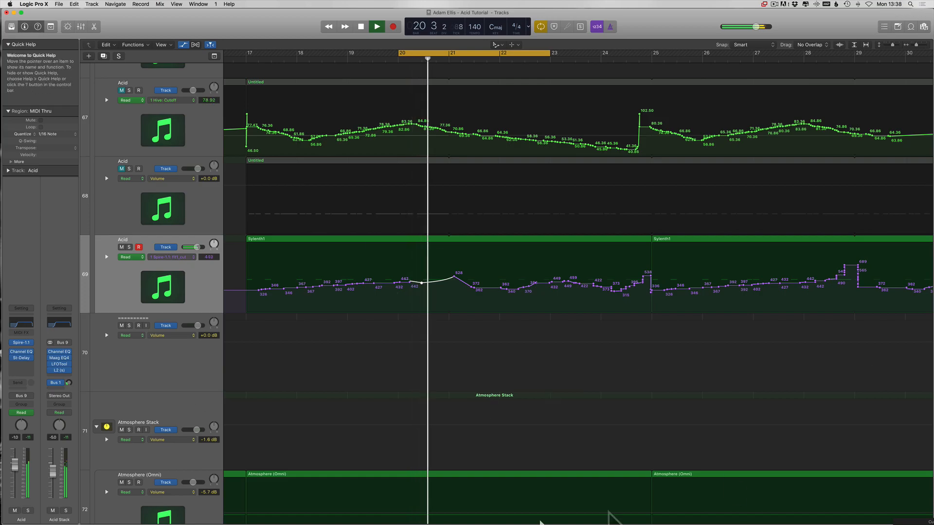
key("space")
key("t")
key("t")
Move the 528 cutoff peak slightly earlier to 20 4 4 86 and play the cycle
left_click(451, 277)
key("space")
key("super+Down")
key("super+Right")
key("super+Right")
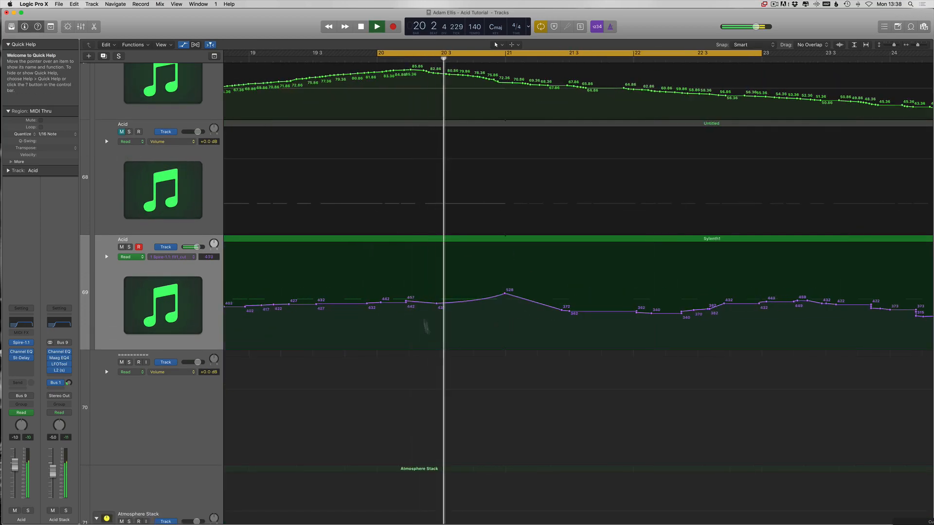
key("space")
left_click_drag(505, 294, 501, 294)
key("space")
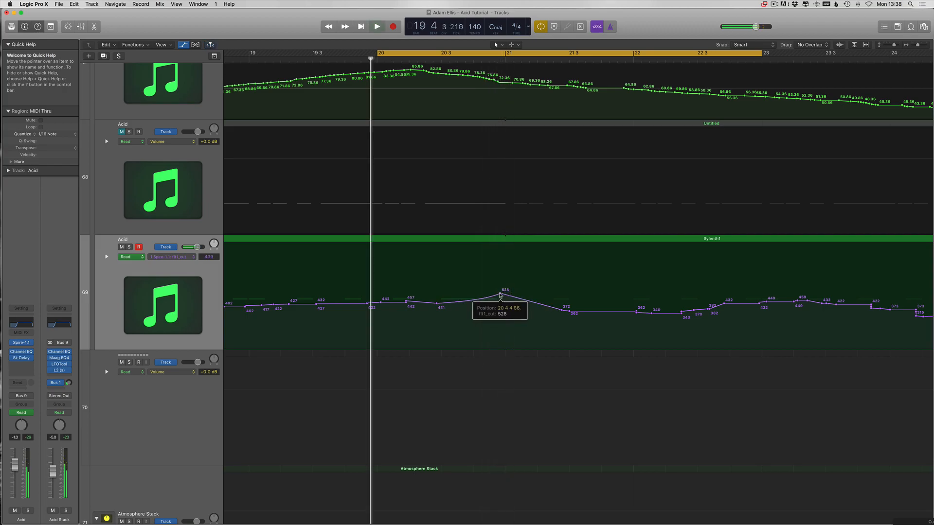
Reshape the filter cutoff automation before bar 21, lowering the dip and placing the following peak slightly earlier at 521
key("space")
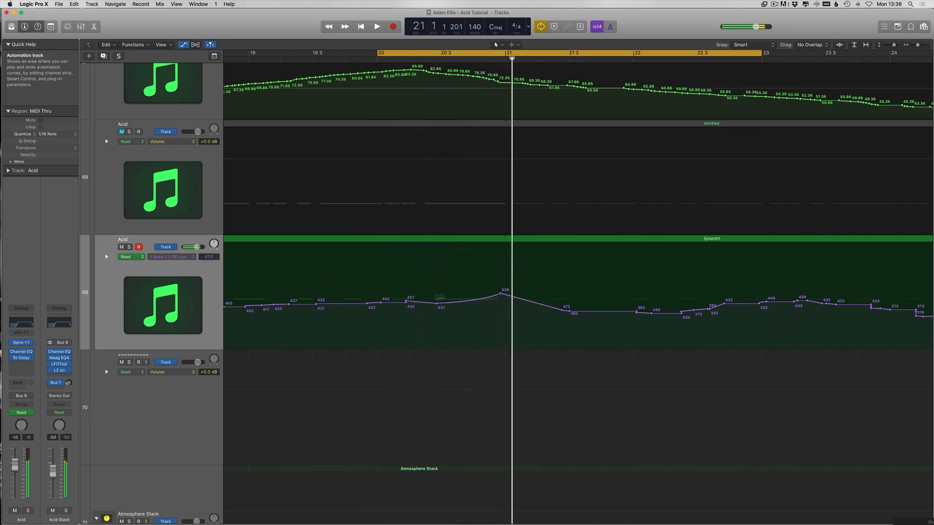
left_click_drag(437, 304, 437, 308)
key("space")
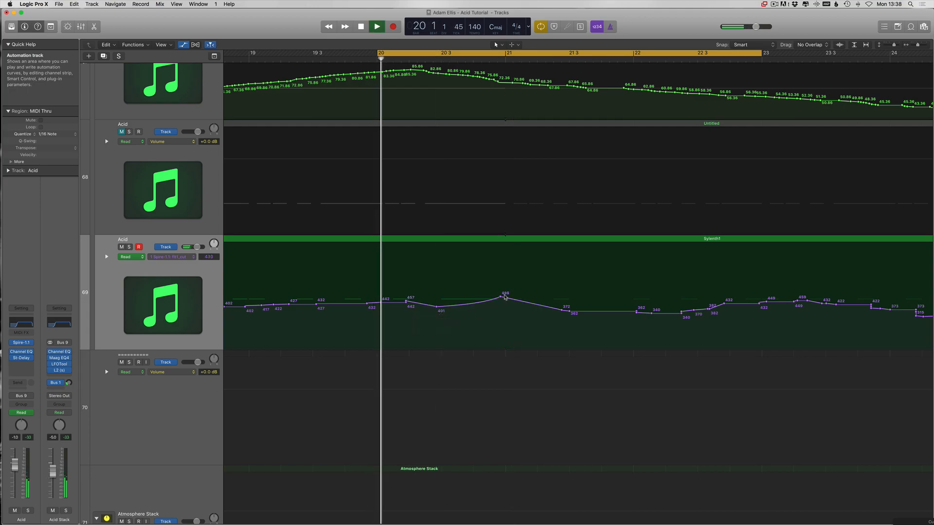
left_click_drag(500, 294, 494, 295)
key("space")
key("space")
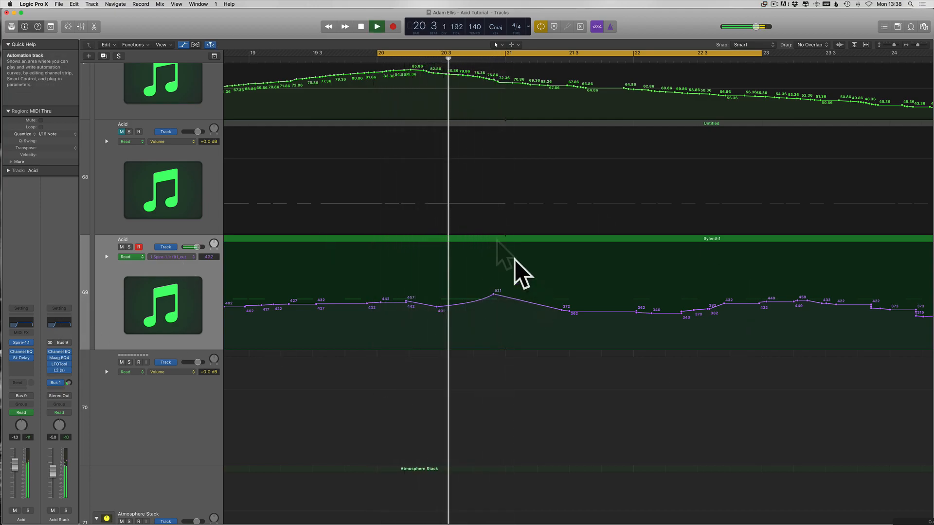
Replace the cutoff nodes after the bar 21 peak with one long descent reaching about halfway through bar 22, and audition it
key("super+Left")
key("space")
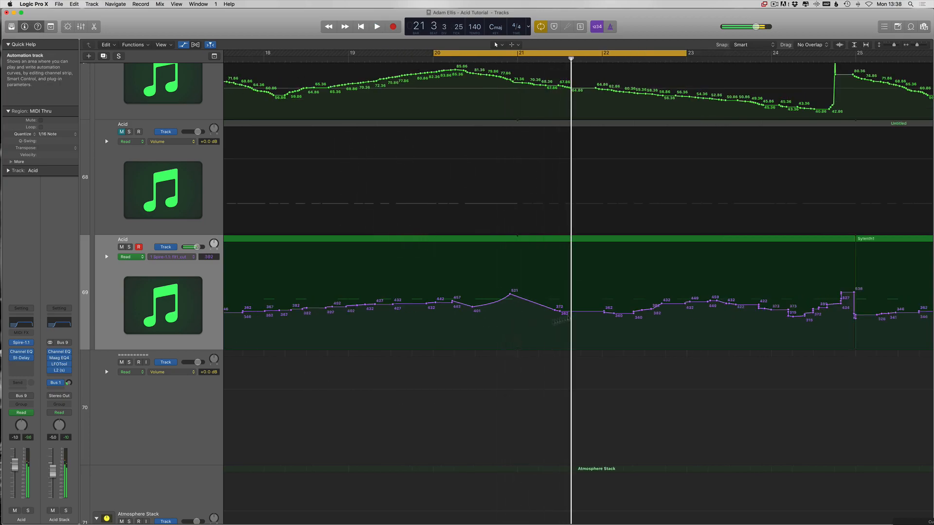
left_click_drag(562, 313, 649, 312)
key("space")
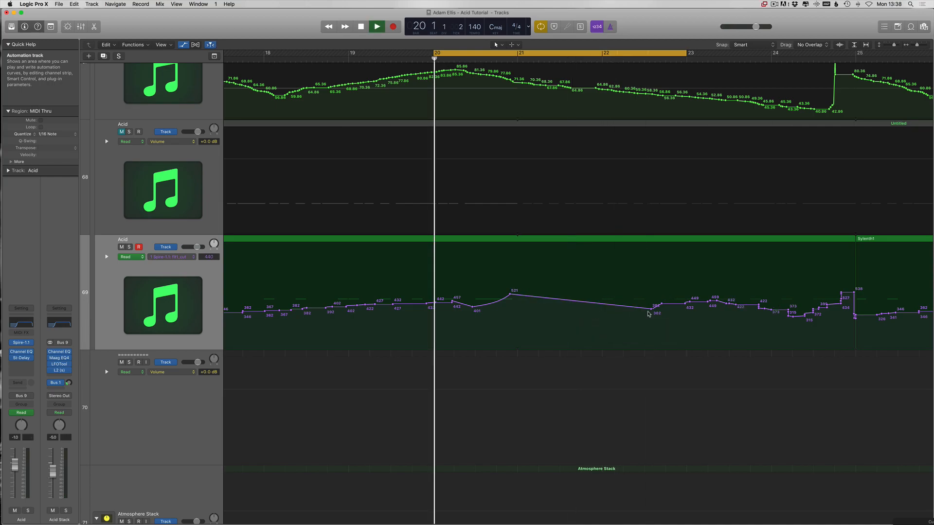
key("super+Left")
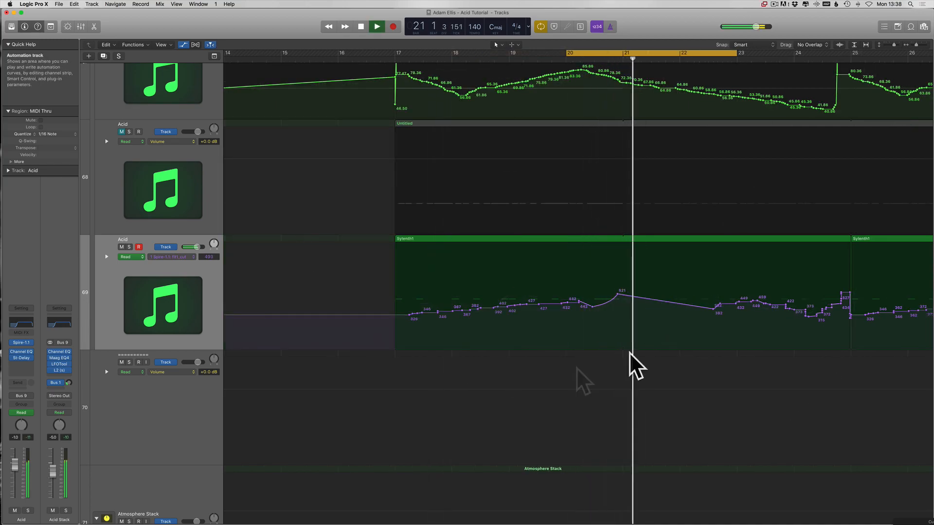
scroll(656, 384, "right", 5)
key("super+Left")
scroll(573, 375, "left", 2)
key("space")
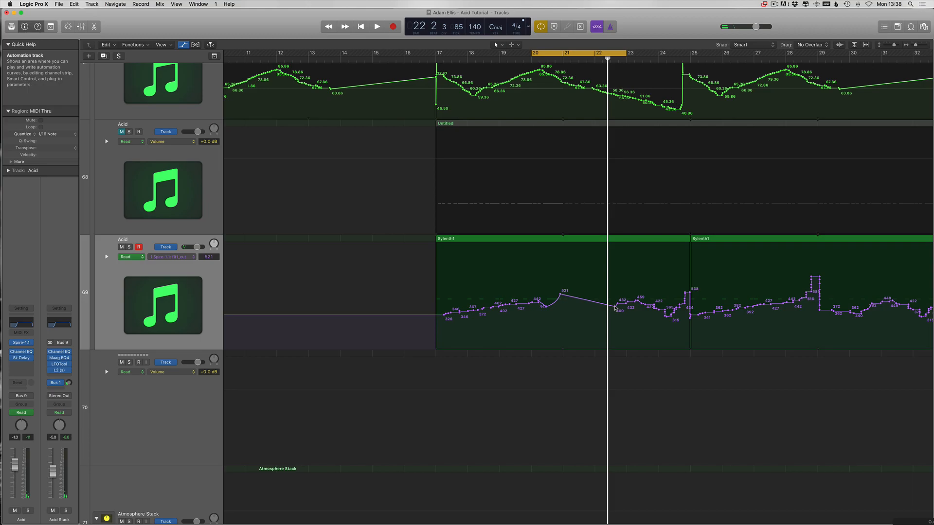
Set the cycle range to bars 17 to 33, covering both Sylenth1 regions
key("space")
key("super+Left")
scroll(609, 292, "left", 2)
left_click_drag(487, 52, 877, 87)
scroll(608, 301, "right", 3)
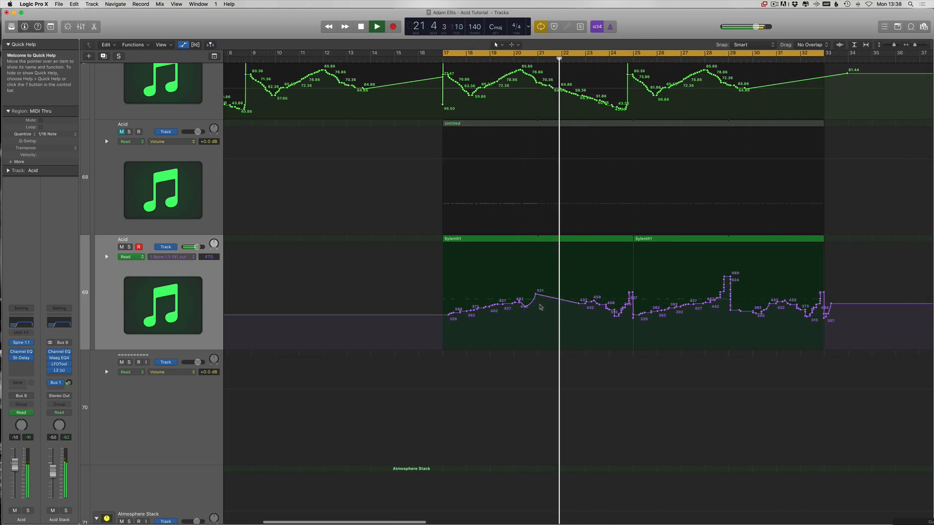
Add a cutoff node on the slope after bar 21, lower the preceding peak to about 515, and audition the passage
key("space")
left_click(546, 297)
key("space")
left_click_drag(536, 294, 536, 295)
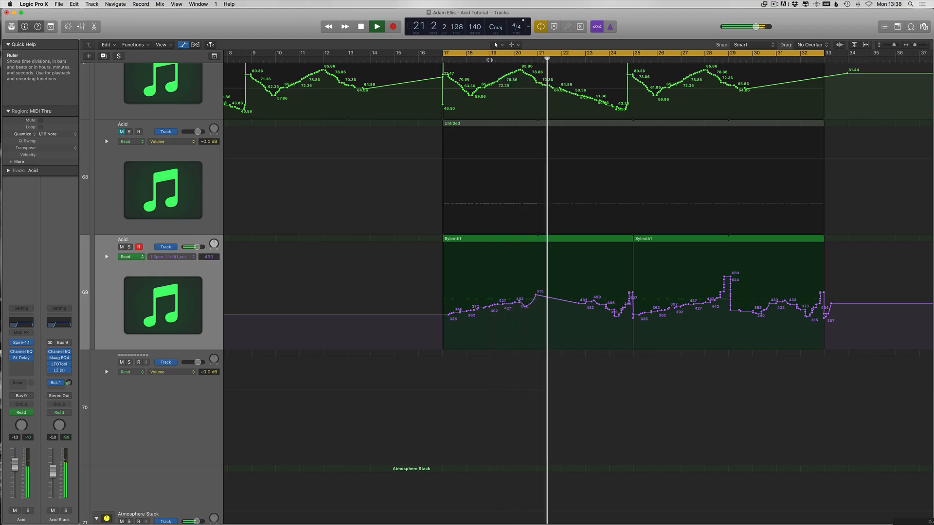
scroll(417, 139, "right", 3)
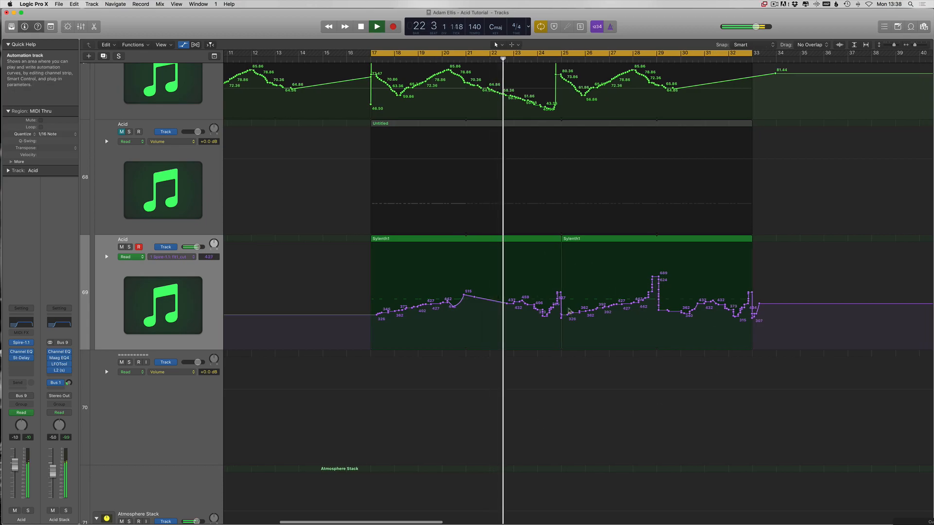
scroll(599, 398, "right", 1)
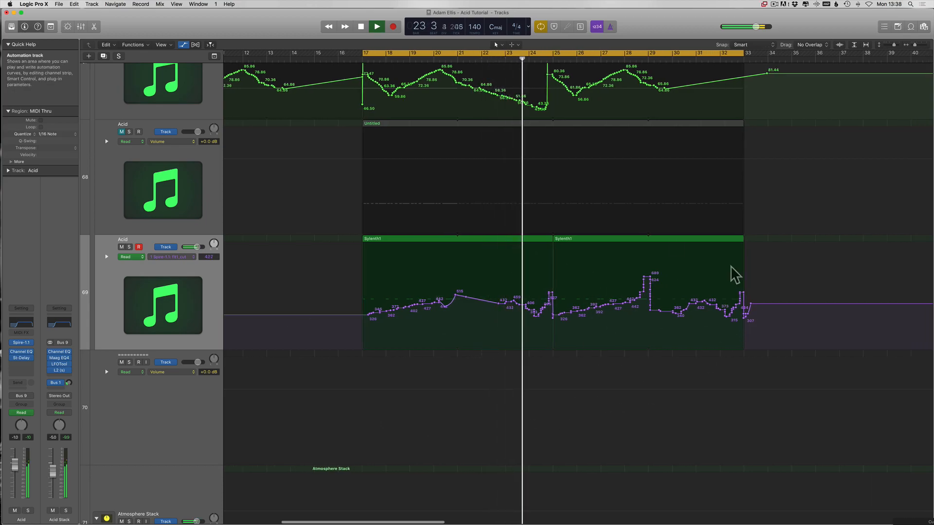
key("space")
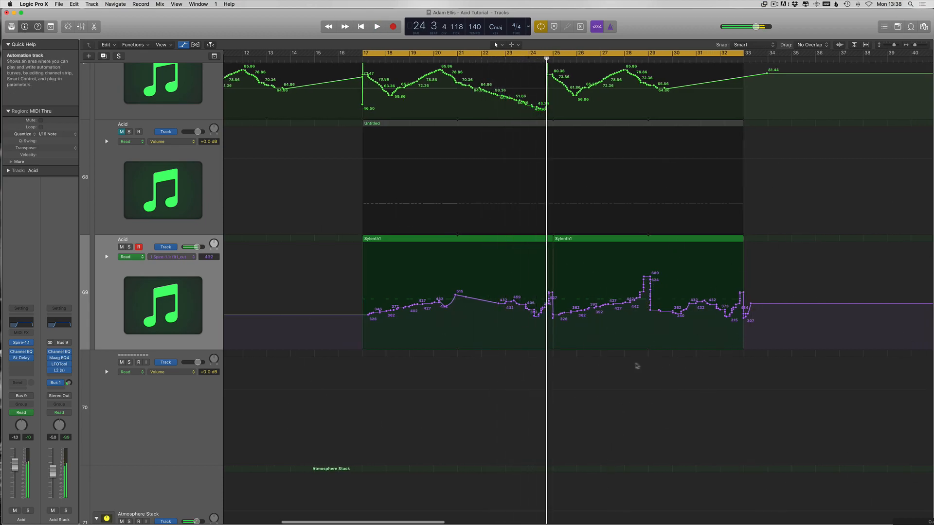
Set the cycle range from bar 23 to about two-thirds through bar 27 and play it
key("super+Right")
key("super+Right")
key("super+Right")
scroll(613, 350, "right", 1)
left_click_drag(443, 54, 705, 53)
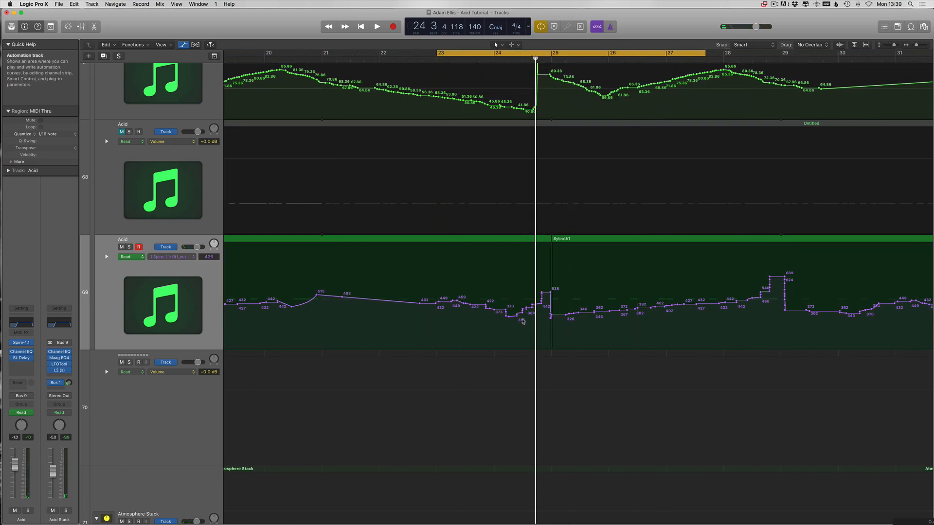
key("space")
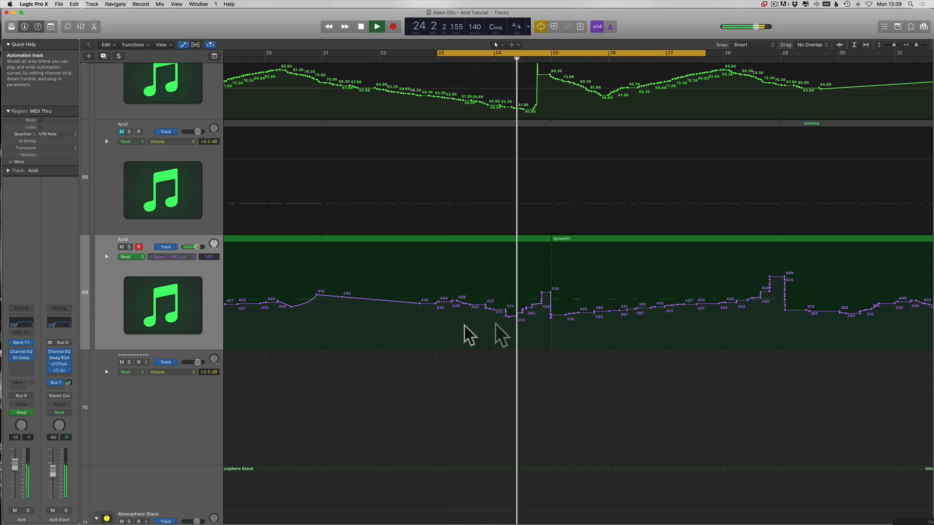
Replace the stepped cutoff nodes before bar 25 with a straight ramp from bar 24 up to 553
key("space")
left_click_drag(543, 304, 503, 299)
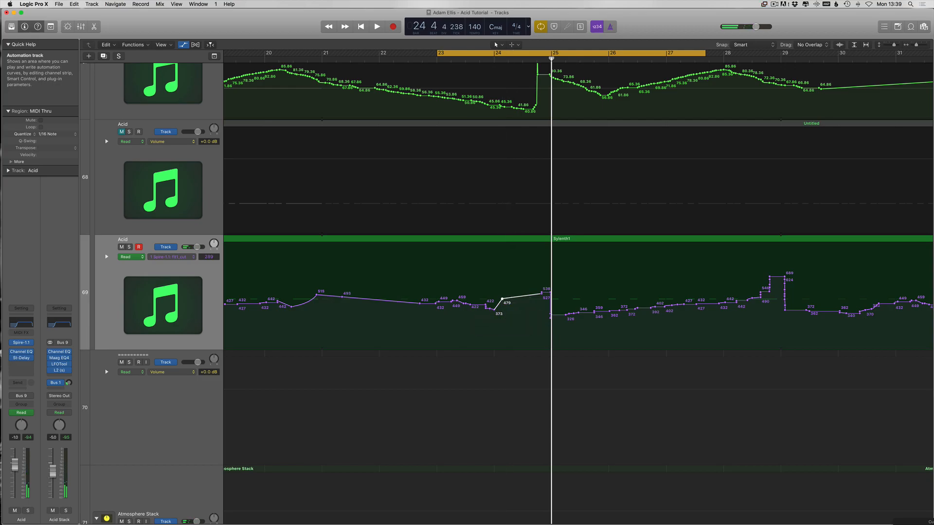
key("space")
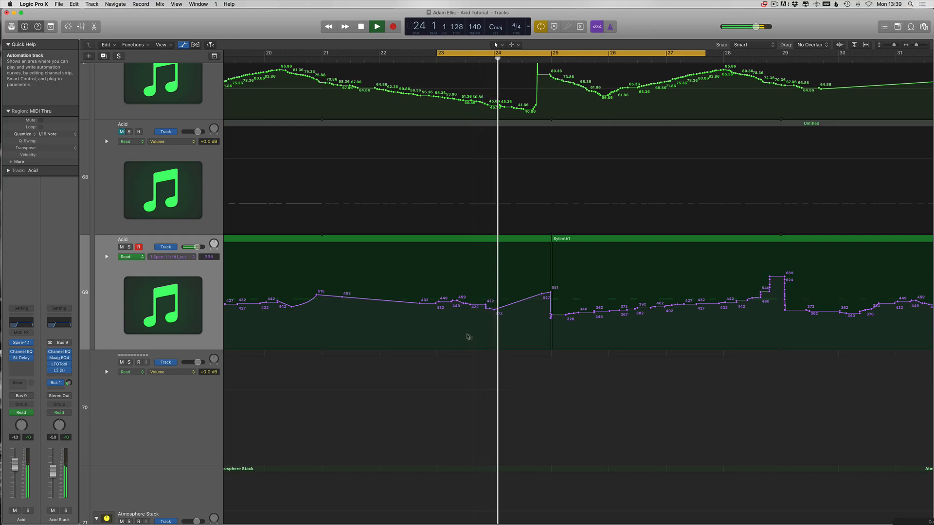
key("space")
left_click_drag(541, 295, 547, 293)
key("space")
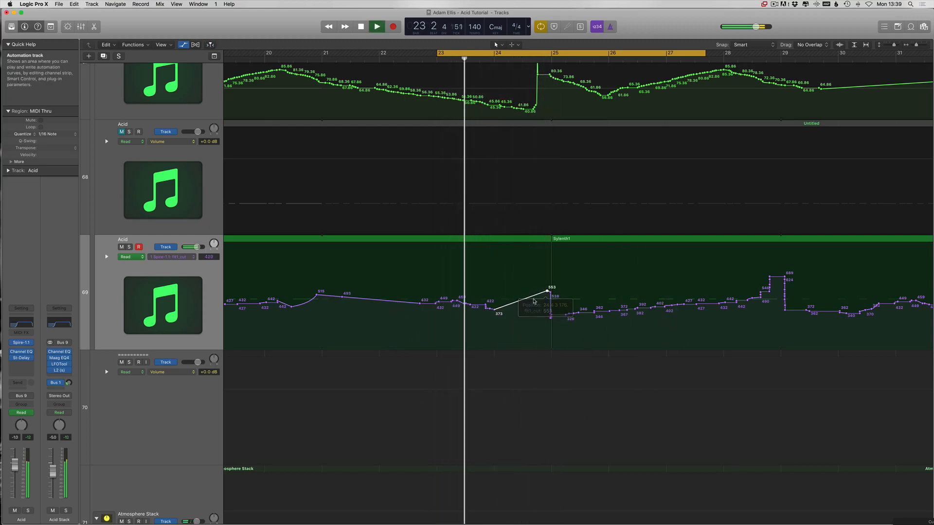
Bend the cutoff ramp before bar 25 into a rising curve with the Automation Curve tool, and return to the Pointer tool
key("t")
key("w")
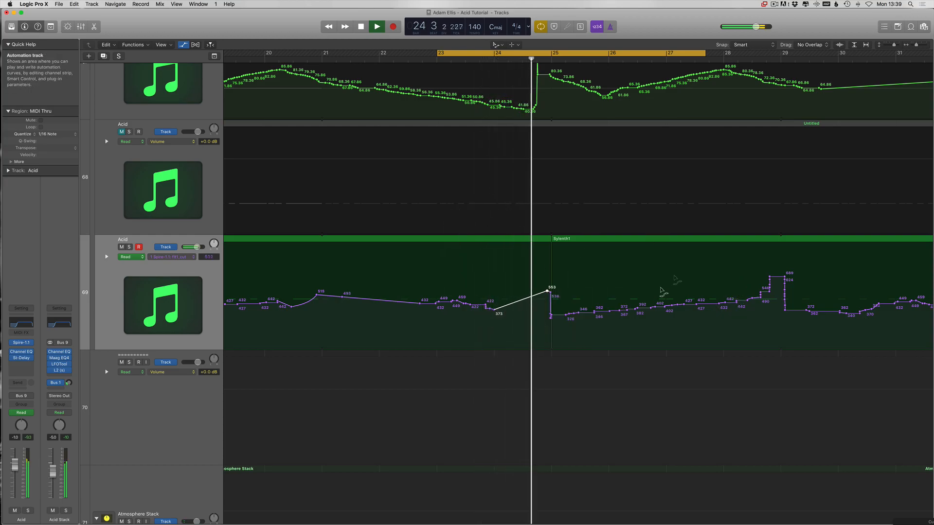
left_click_drag(529, 304, 529, 305)
key("t")
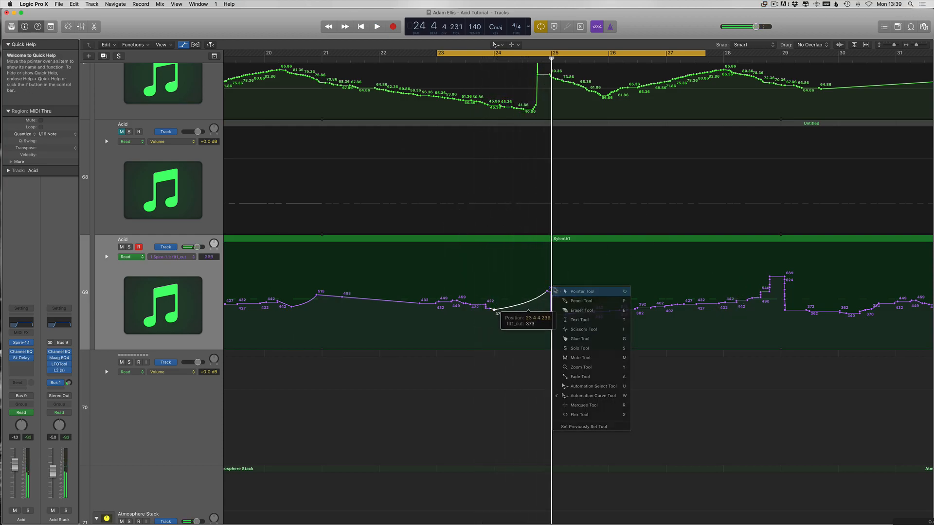
key("t")
key("space")
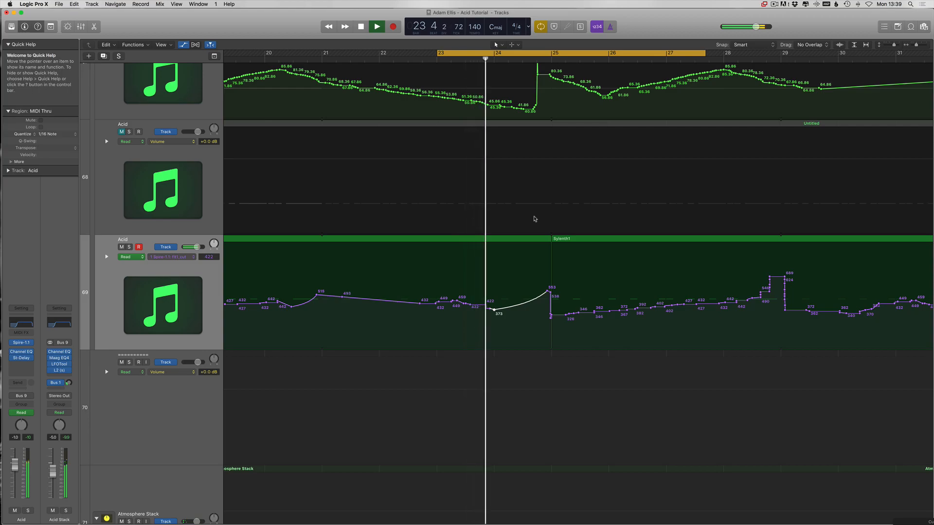
Raise the cutoff peak before bar 25 to about 603 and place it slightly earlier, auditioning the change
key("space")
key("t")
key("t")
left_click_drag(494, 310, 544, 288)
key("space")
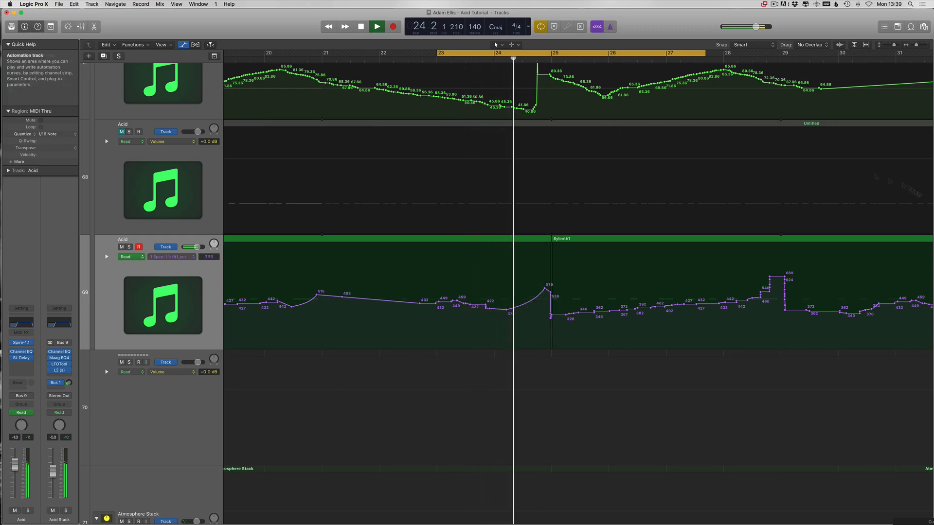
key("space")
left_click_drag(545, 290, 539, 288)
key("space")
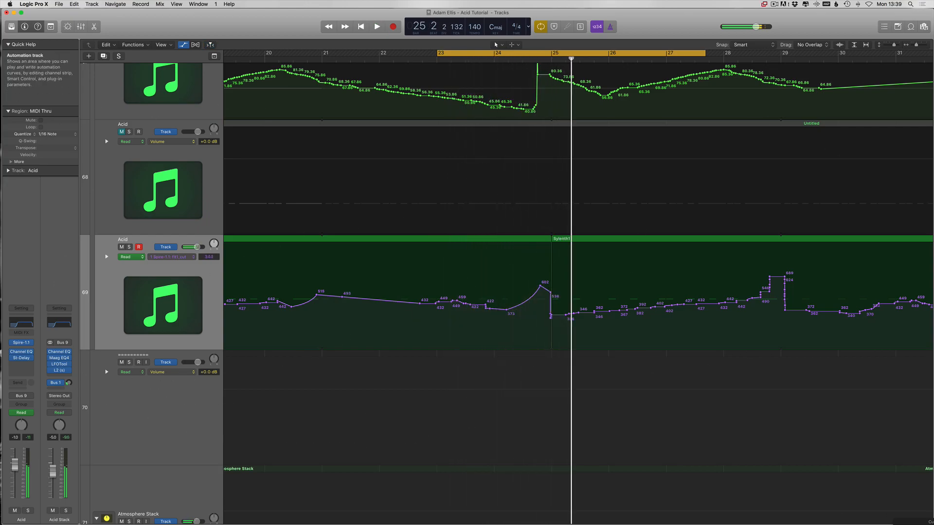
Replace the cutoff nodes between bars 25 and 27 with a straight descent from the peak, and audition it
left_click_drag(553, 296, 675, 308)
key("space")
key("ctrl+alt+Left")
key("ctrl+alt+Left")
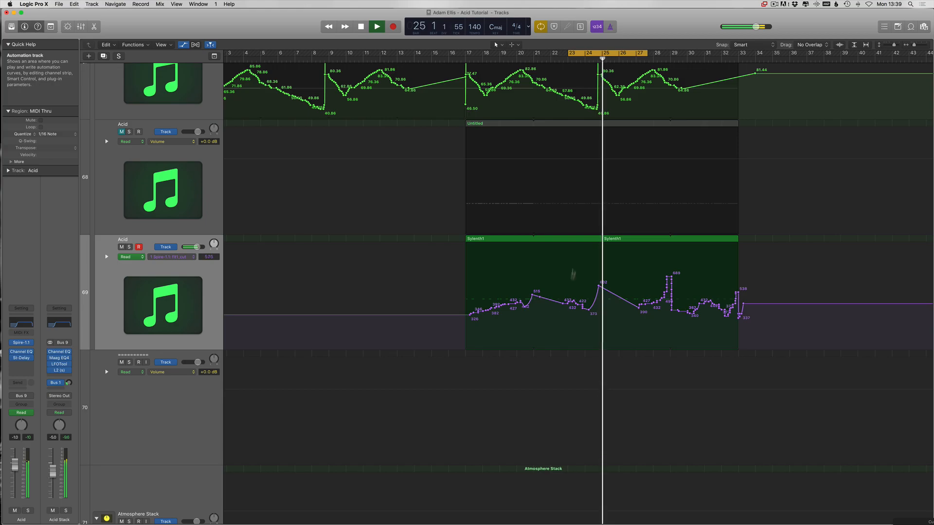
key("space")
Copy the cutoff automation nodes from about bars 18 to 23 so that the copy starts around bar 27
left_click_drag(555, 281, 467, 324)
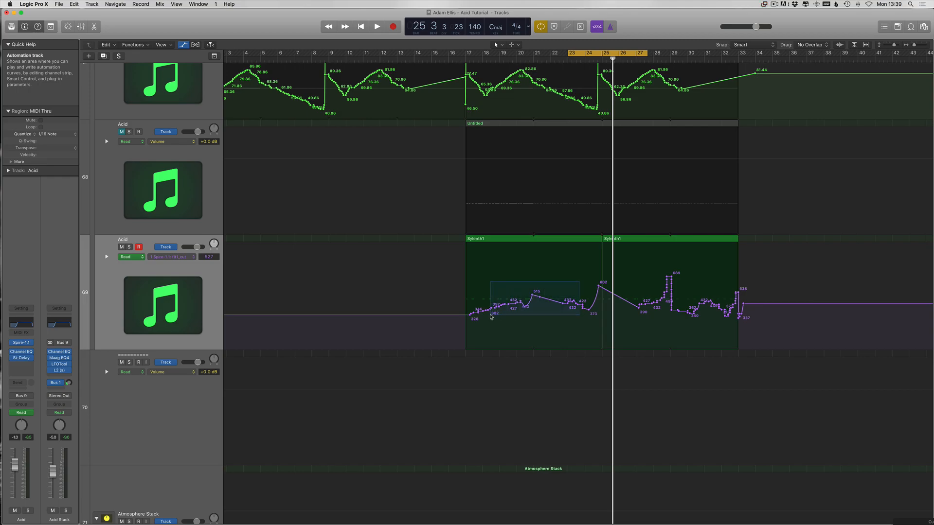
left_click_drag(492, 310, 640, 311)
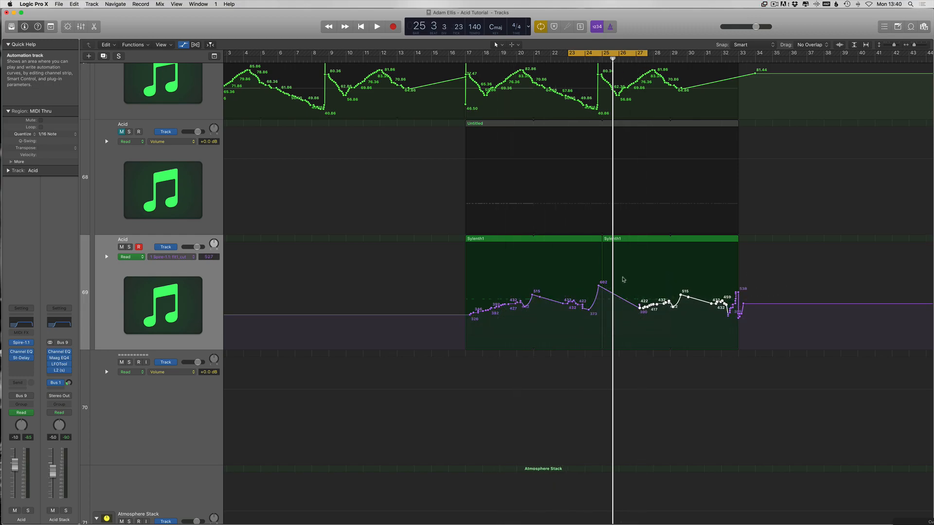
left_click_drag(566, 320, 566, 319)
Hide the automation, shrink the track heights, and replace the Sylenth1 region at bar 25 with a copy of the one at bar 17
key("a")
key("super+Up")
key("super+Up")
key("super+Up")
key("super+Up")
key("super+Up")
key("super+Up")
left_click(621, 251)
key("Delete")
left_click_drag(505, 248, 622, 251)
key("space")
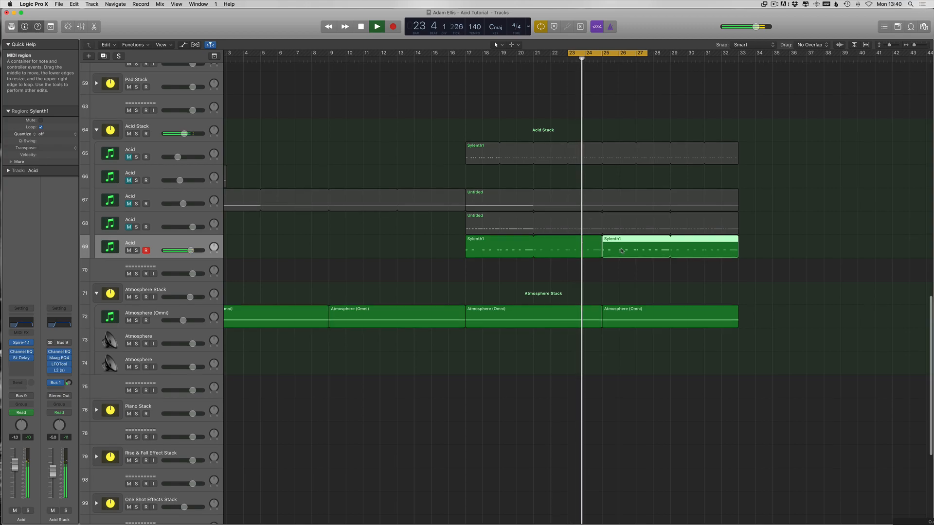
Move both Sylenth1 regions on track 69 so the first one starts at bar 33
key("space")
key("super+Left")
key("super+Left")
left_click_drag(626, 261, 583, 260)
key("super+Left")
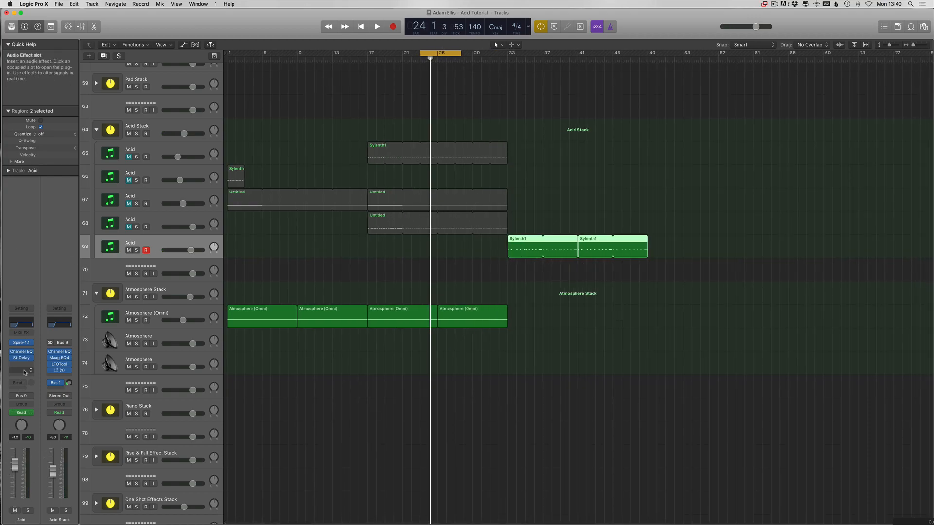
Insert a Stereo Spread effect after St-Delay on the Acid channel strip
left_click(24, 368)
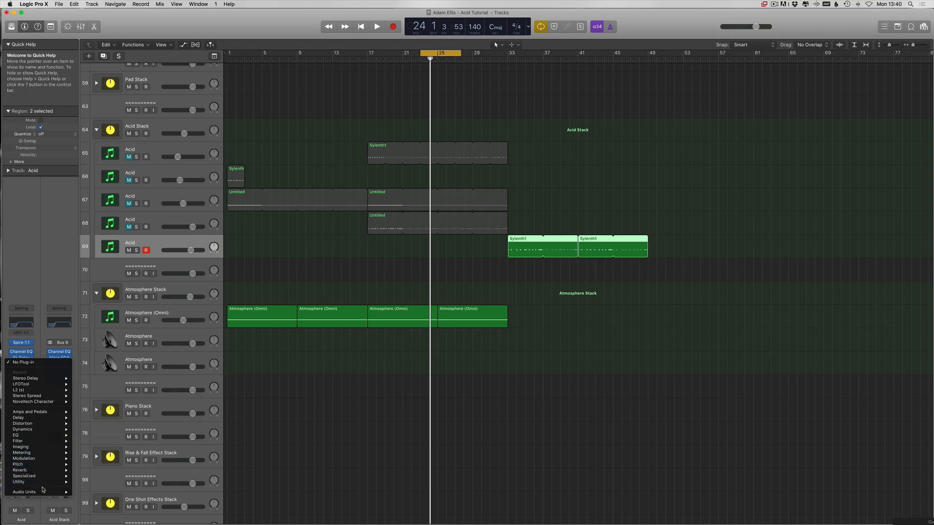
mouse_move(66, 494)
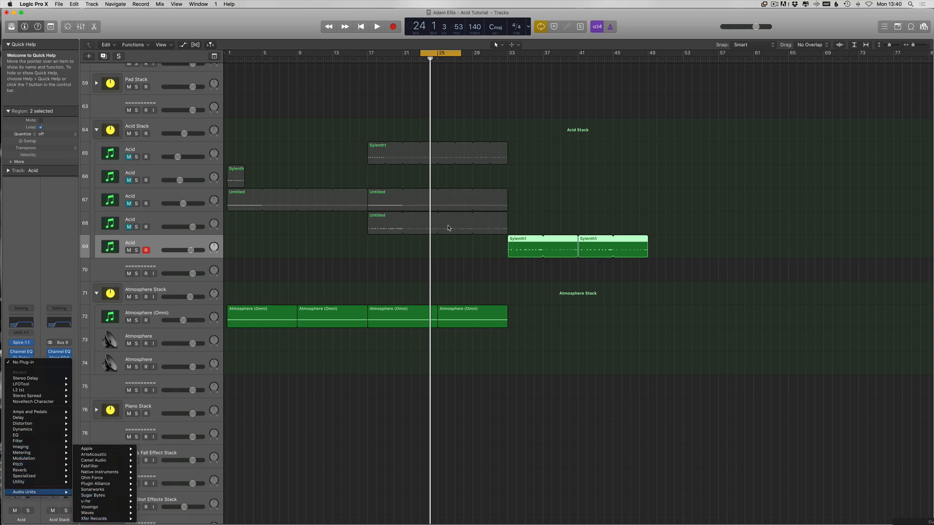
mouse_move(122, 515)
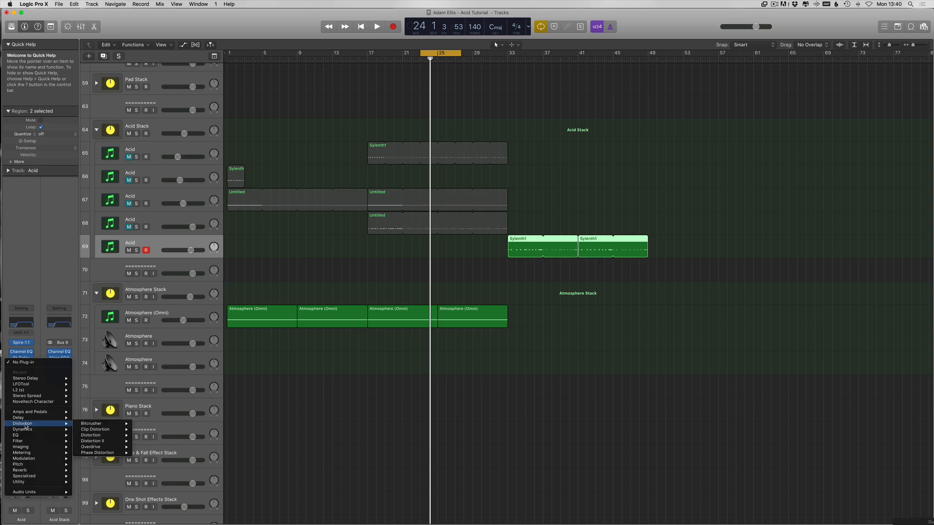
mouse_move(24, 464)
mouse_move(27, 448)
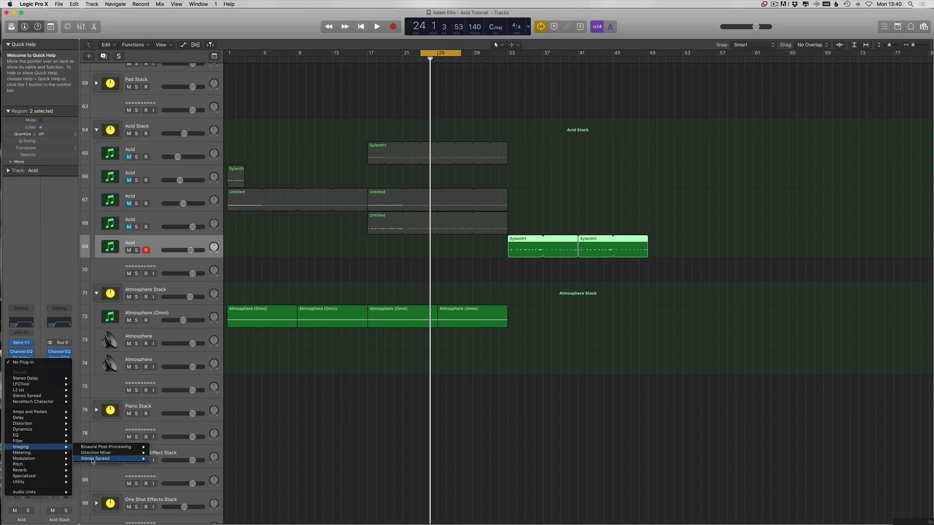
left_click(161, 459)
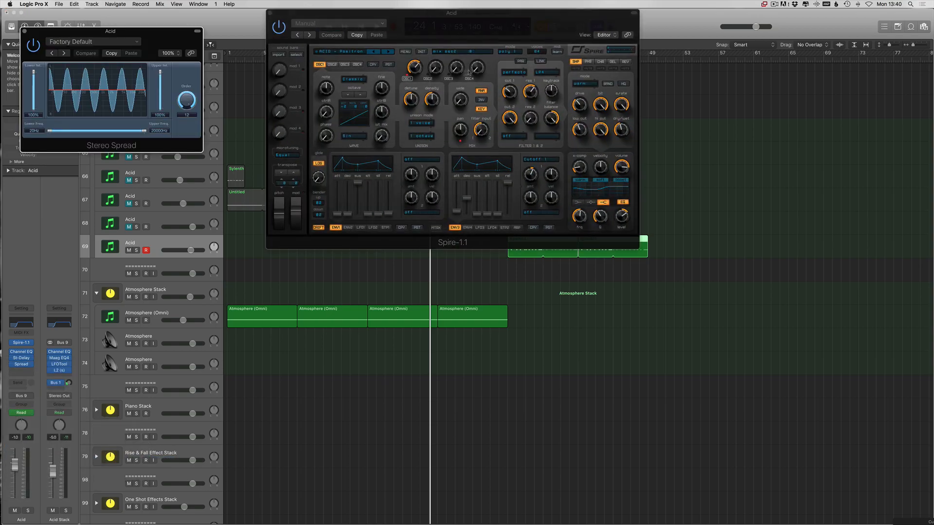
Set both the lower and upper intensity of Stereo Spread to 10%
double_click(33, 115)
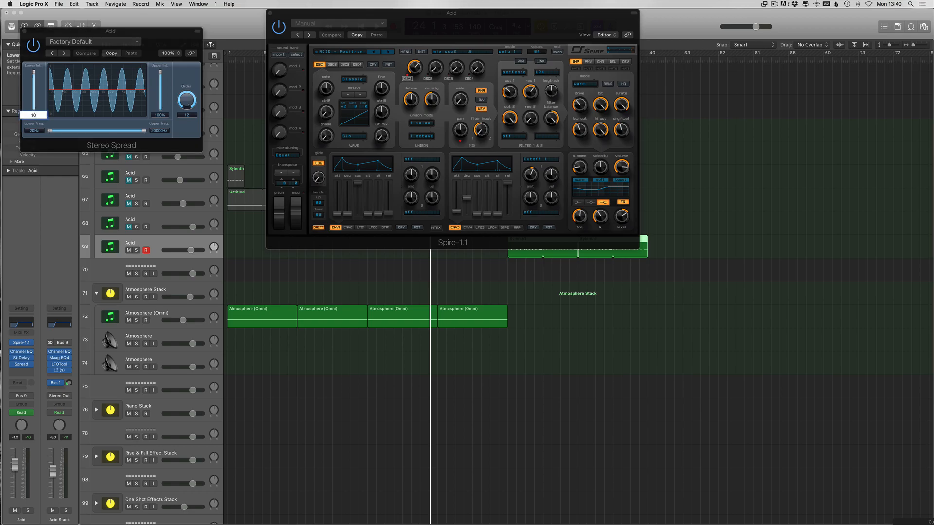
double_click(162, 116)
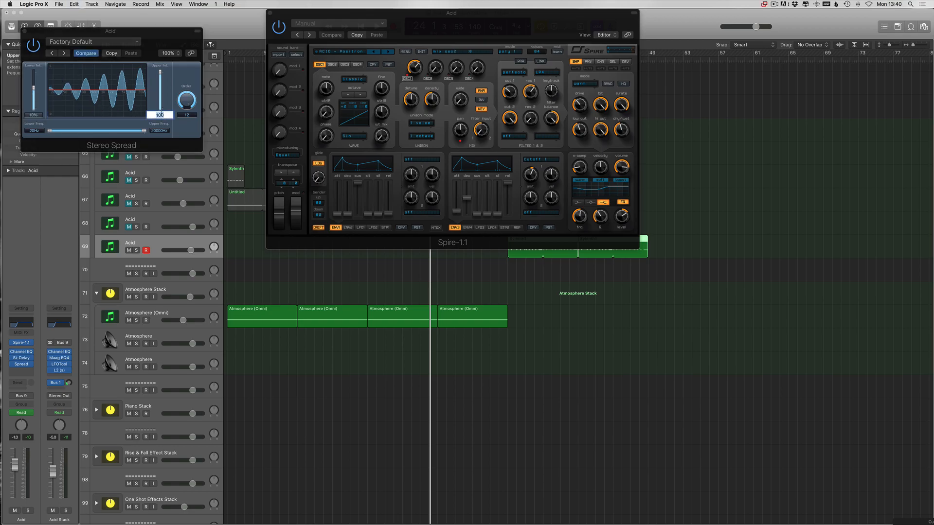
type("10")
key("Return")
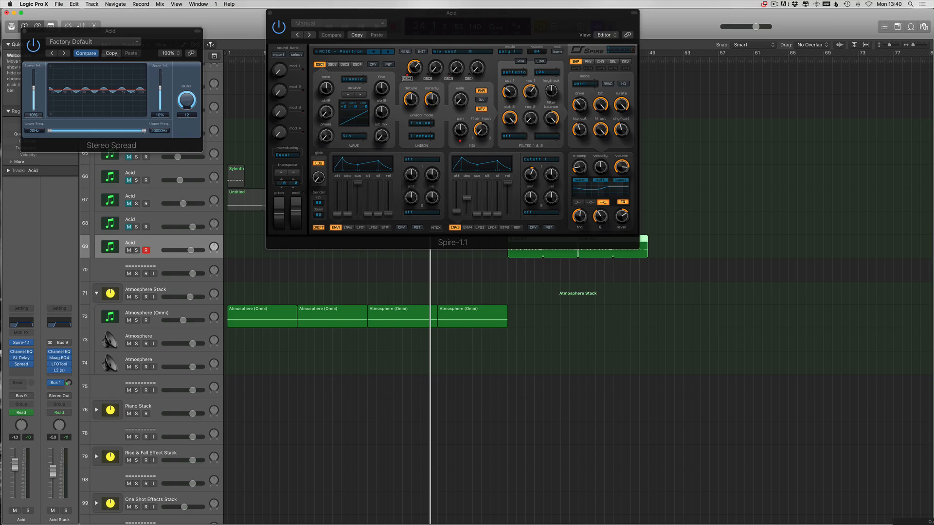
Hide the plug-in windows and add a 10 % entry at the start of the project notes
key("v")
left_click(897, 28)
double_click(818, 76)
left_click(818, 76)
key("super+a")
key("Up")
key("Return")
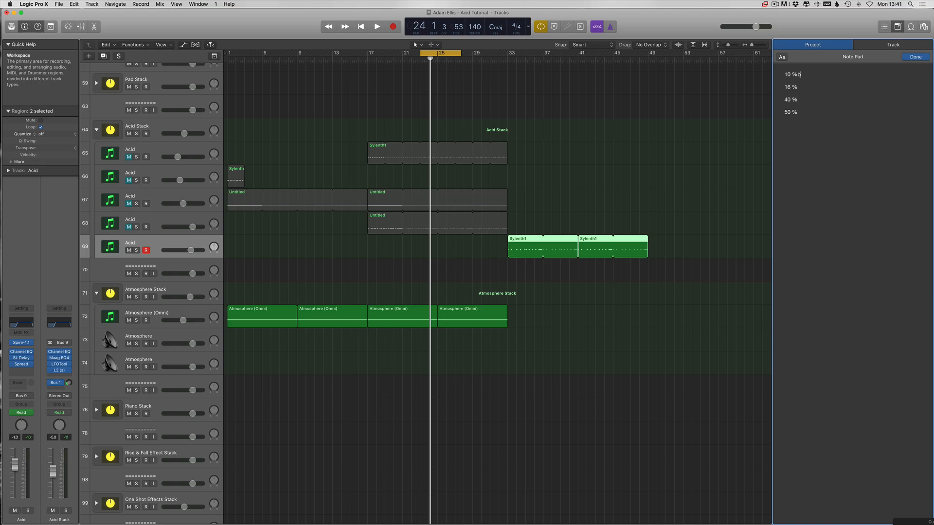
left_click(611, 342)
key("p")
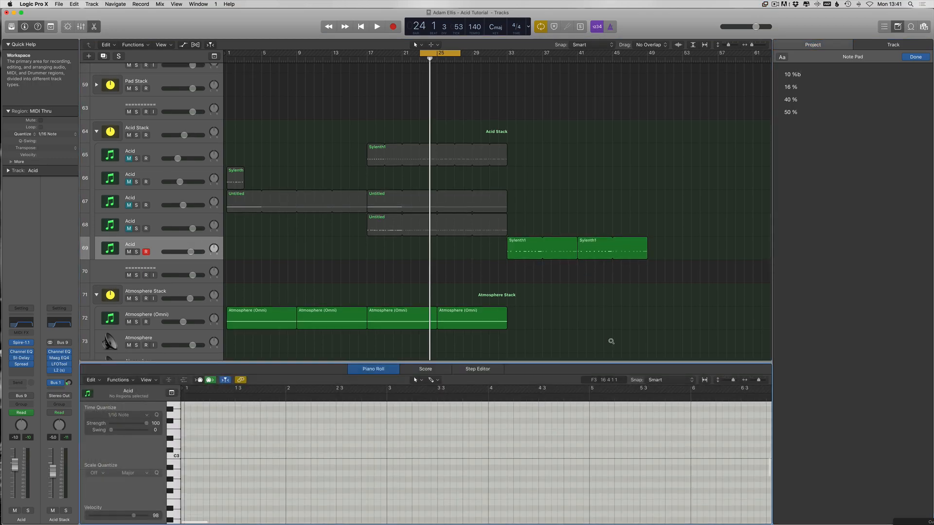
key("p")
key("v")
key("v")
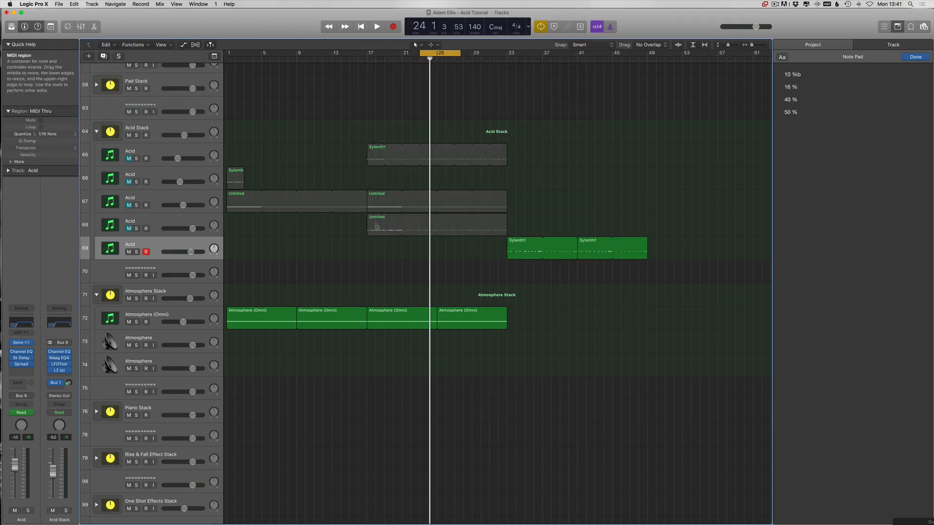
Copy the looped Untitled region on track 67 and two Atmosphere (Omni) regions so the copies start at bar 33
left_click_drag(386, 199, 521, 208)
left_click_drag(528, 339, 557, 319)
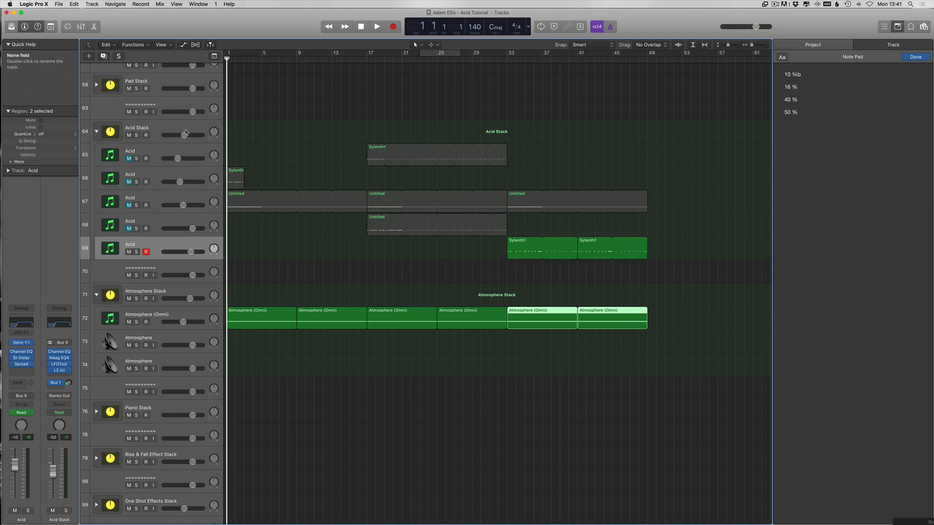
Unmute Acid tracks 65 and 67
left_click(119, 56)
left_click(118, 56)
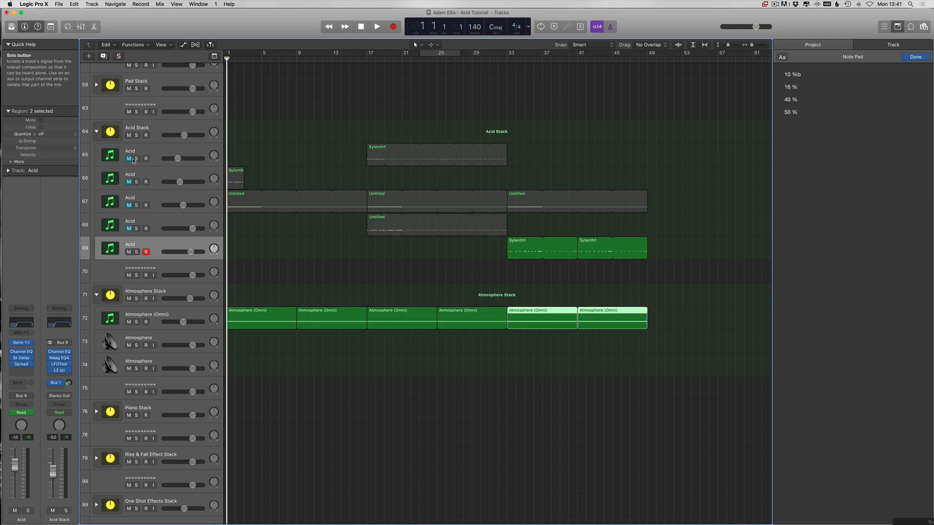
left_click(129, 159)
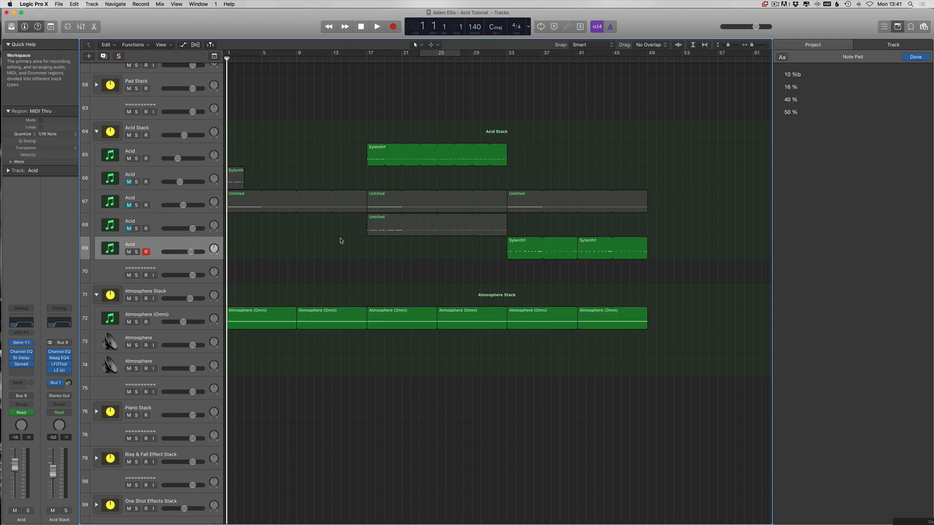
left_click(129, 205)
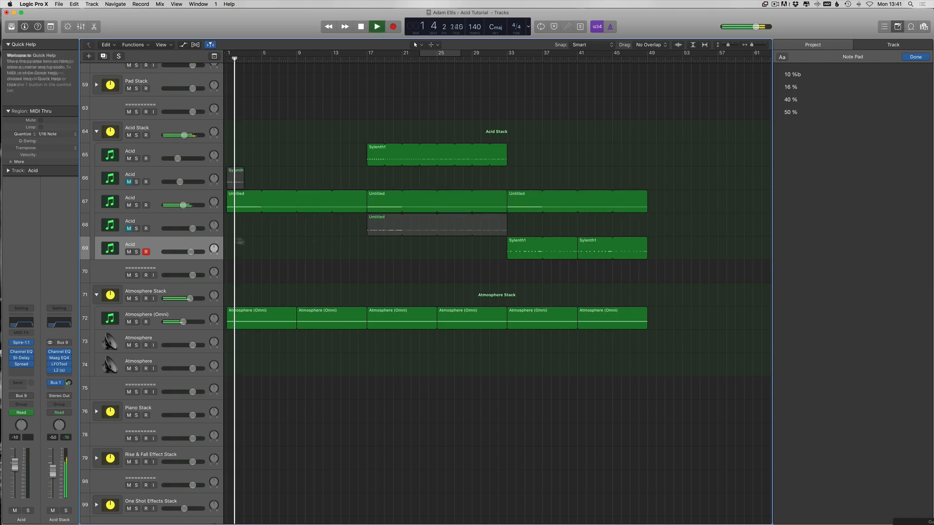
Select Acid track 67, stop playback, and display its automation for the Channel EQ High Cut Frequency
left_click(154, 200)
key("space")
key("a")
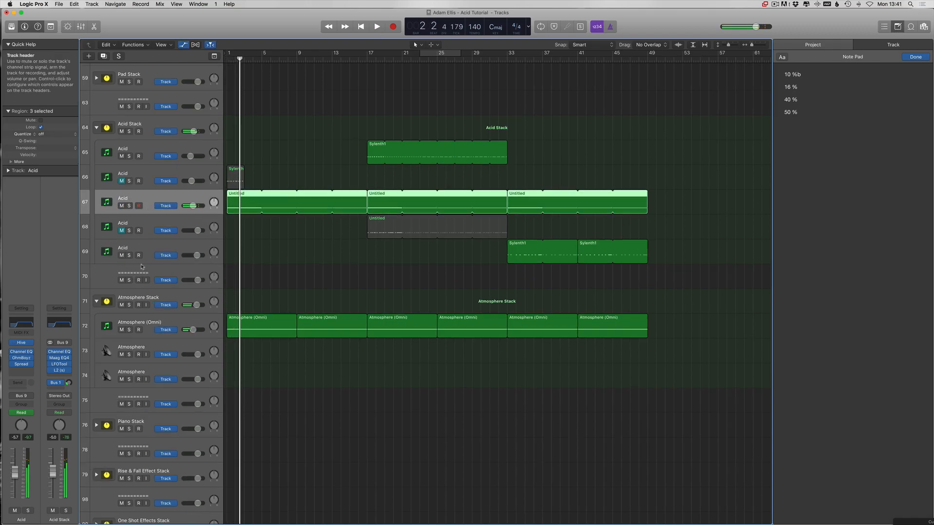
left_click(167, 215)
mouse_move(200, 171)
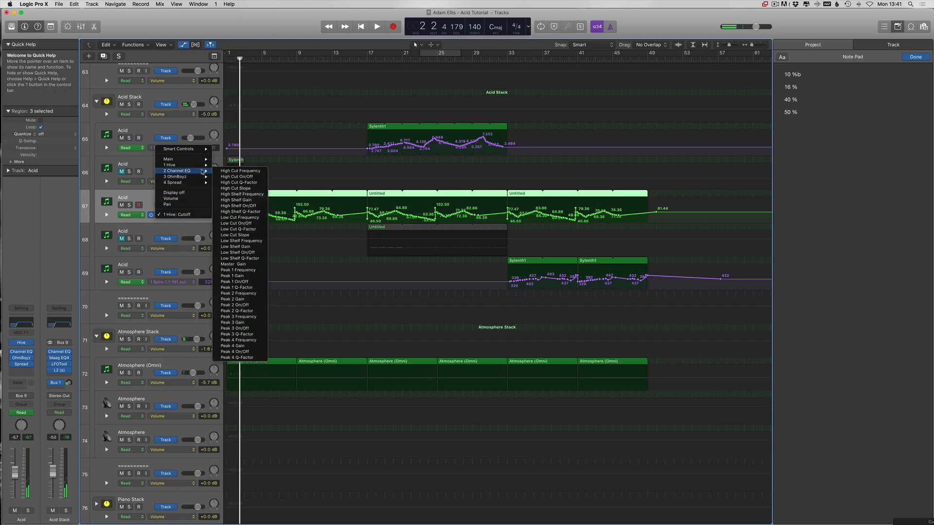
left_click(240, 171)
Automate track 67's high cut to rise from 230 Hz at bar 1 to 18000 Hz at bar 17, then hide the automation
left_click(370, 201)
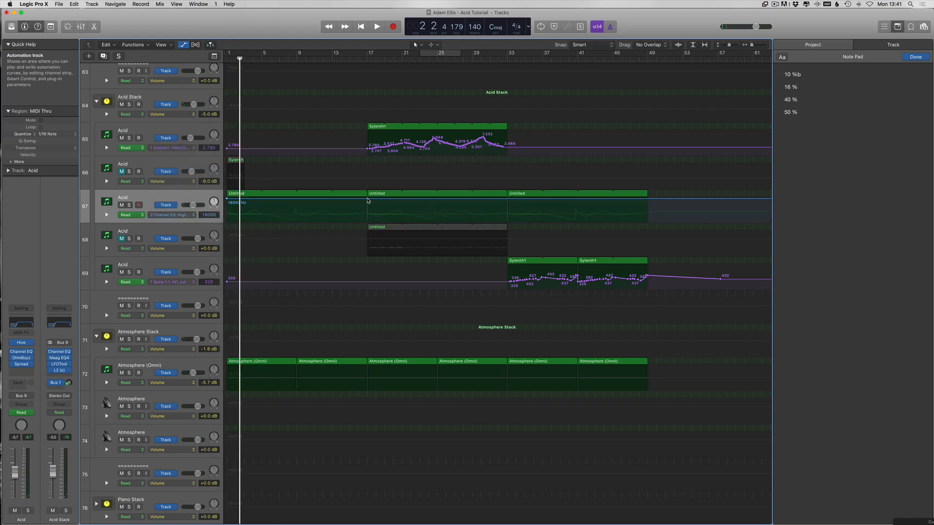
left_click_drag(226, 203, 227, 219)
key("space")
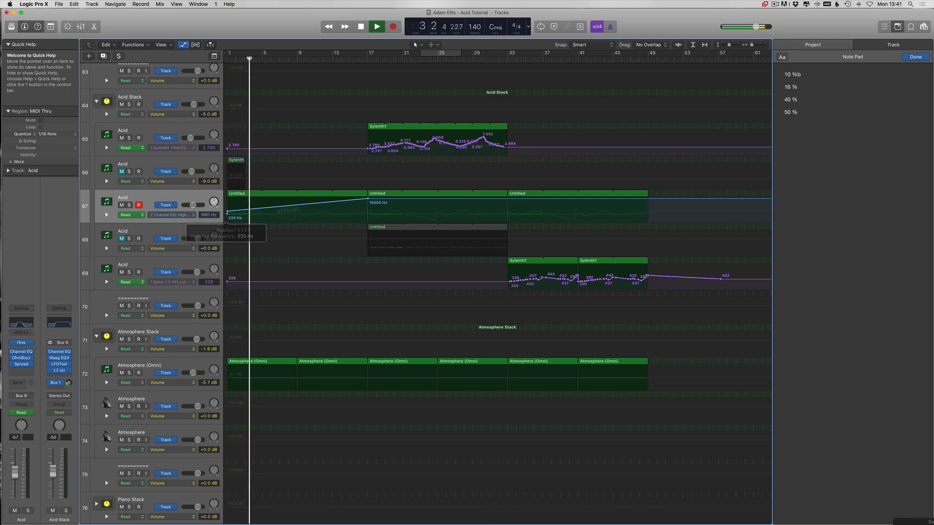
left_click_drag(326, 210, 311, 218)
key("a")
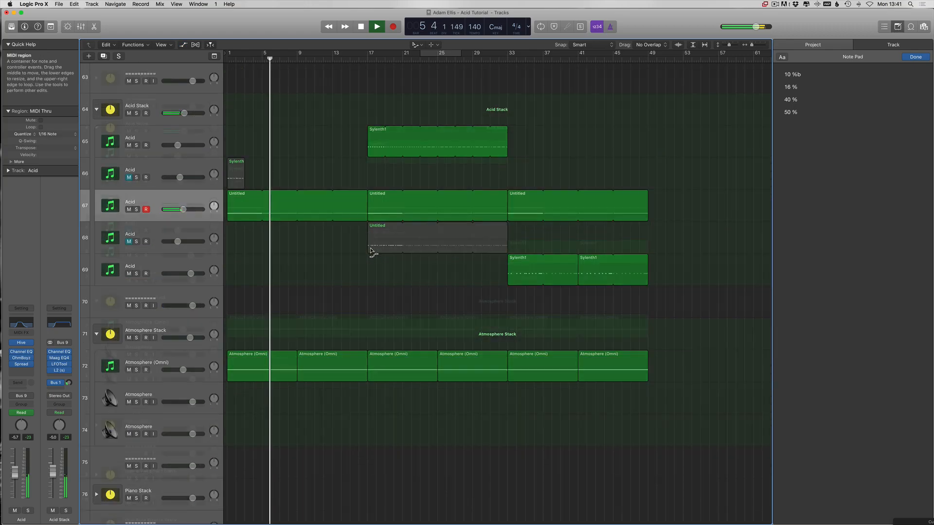
Copy the looped Sylenth1 region on track 65 from bar 17 to bar 33
key("t")
key("t")
left_click_drag(379, 157, 519, 156)
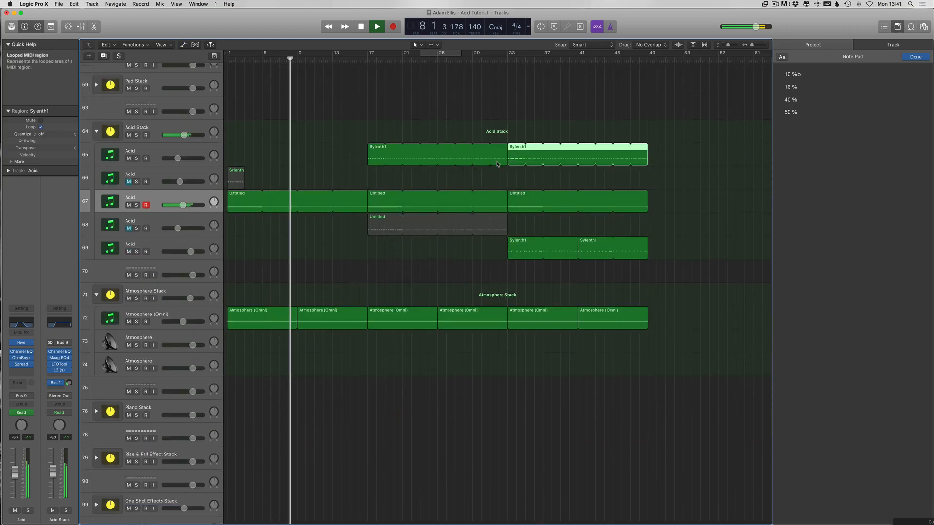
Shorten the final regions on tracks 65, 67 and 72 so their ends line up at 48 3 1 1
scroll(451, 173, "right", 1)
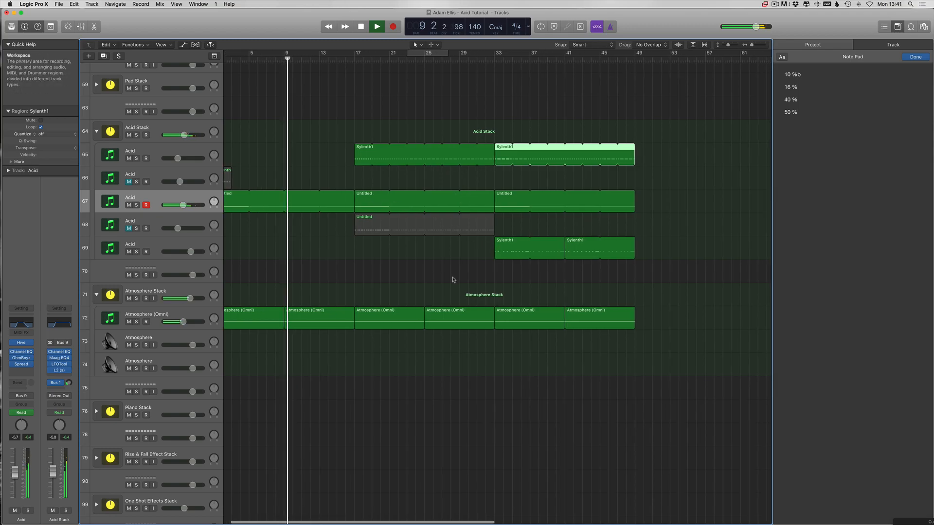
key("super+Left")
key("super+Left")
key("super+Right")
key("super+Right")
key("super+Right")
key("super+Right")
scroll(618, 206, "right", 4)
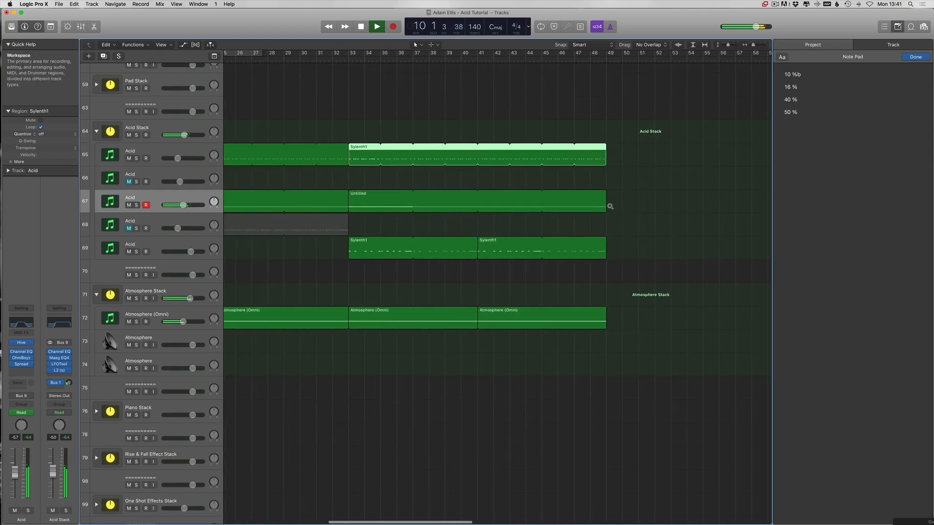
left_click(502, 178)
left_click_drag(499, 161, 494, 163)
left_click_drag(499, 207, 492, 208)
left_click_drag(497, 323, 492, 324)
key("super+Right")
scroll(516, 200, "right", 2)
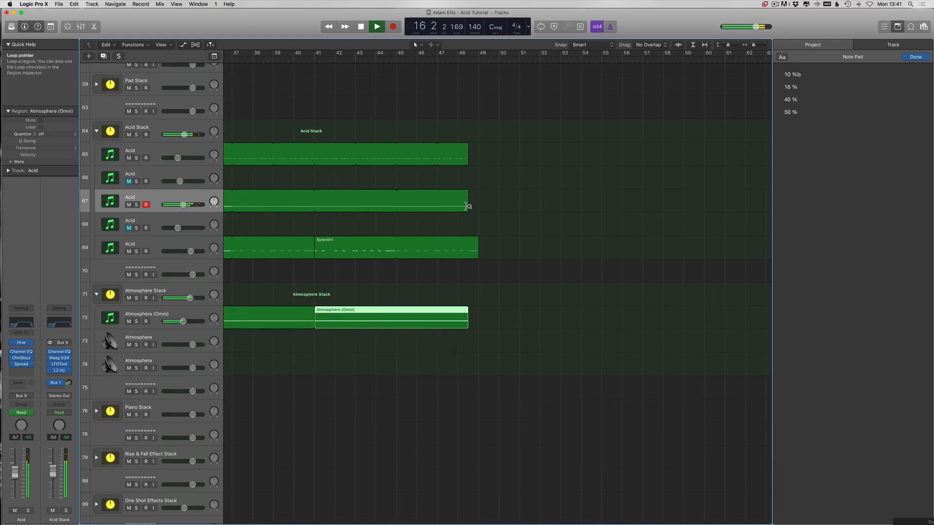
left_click_drag(468, 206, 468, 207)
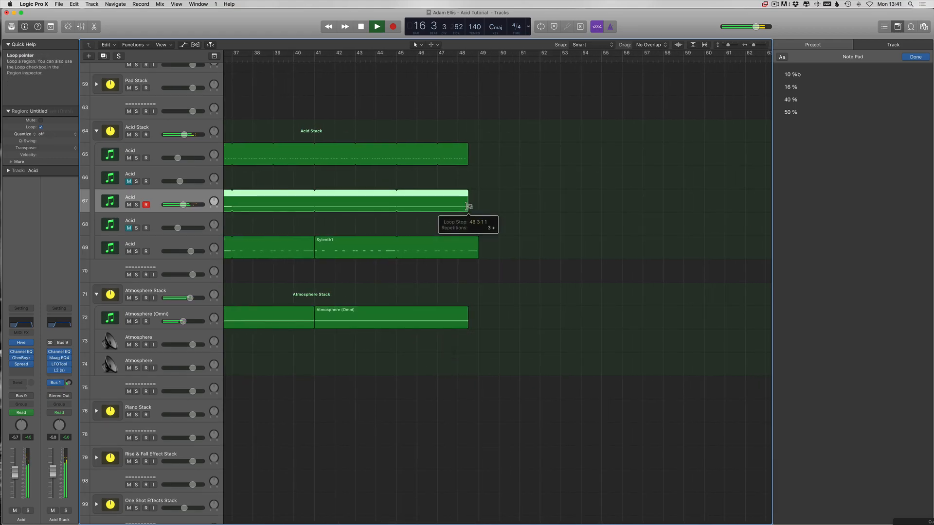
left_click(464, 166)
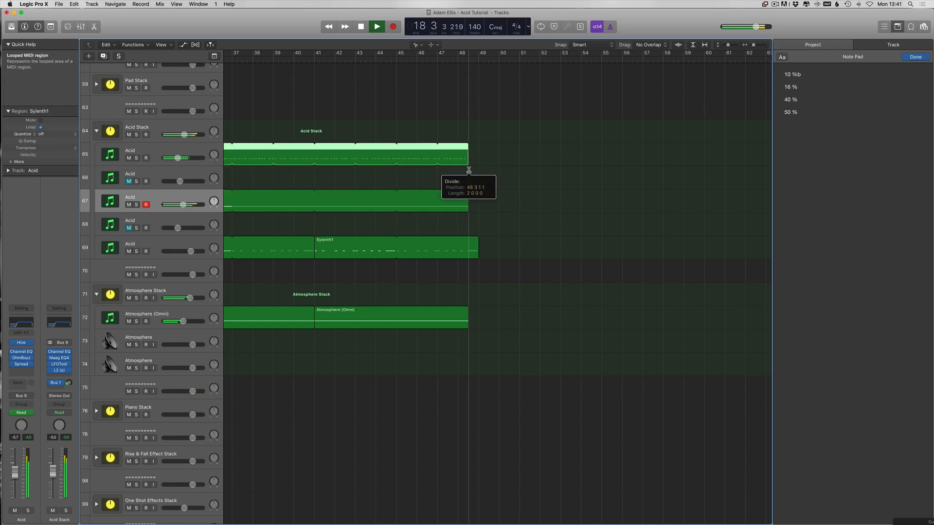
left_click(469, 170)
key("t")
key("t")
Set the cycle range to start at bar 33 with a length of 19 2 0 0
left_click(314, 109, "ctrl+alt")
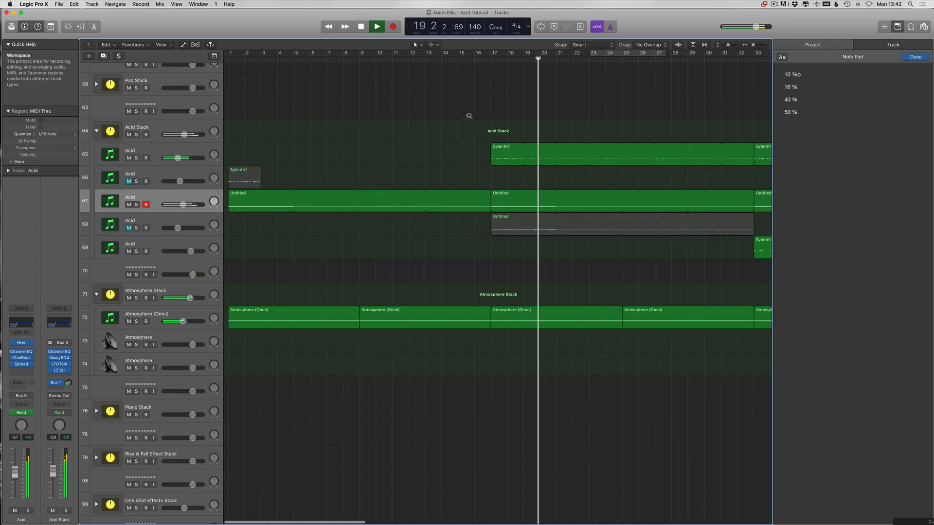
scroll(565, 134, "right", 8)
left_click_drag(533, 53, 836, 81)
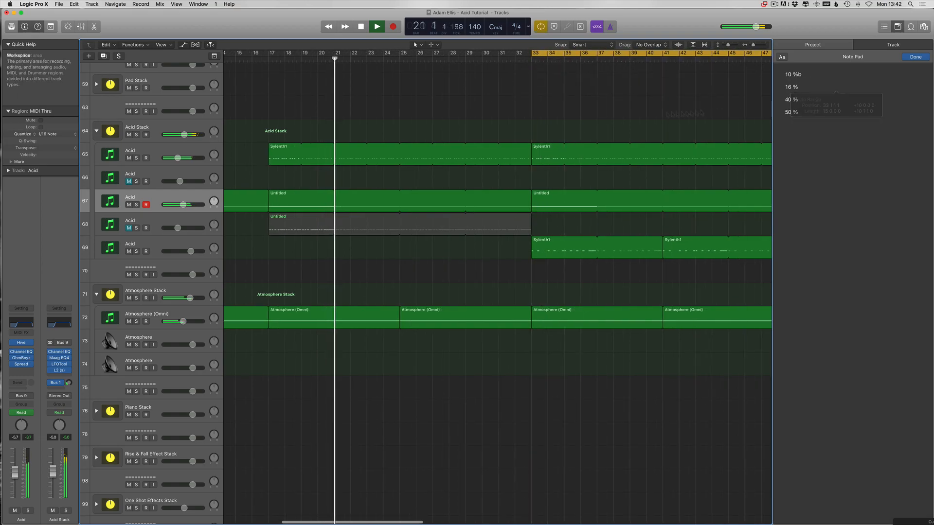
key("f")
scroll(653, 100, "right", 8)
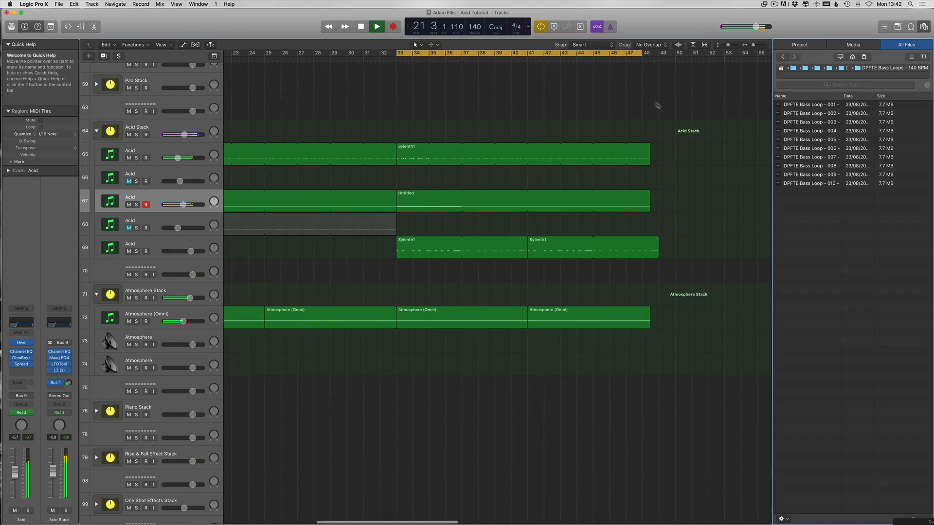
key("f")
left_click_drag(642, 53, 715, 53)
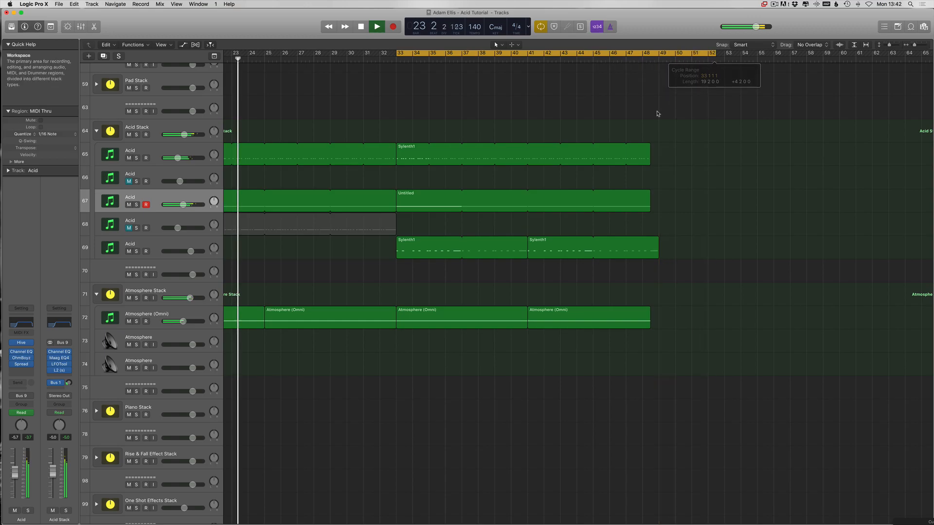
Copy the six Acid and Atmosphere regions from bar 33 onward so the copies follow directly after the shortened originals
scroll(496, 184, "down", 3)
scroll(497, 184, "left", 2)
left_click_drag(596, 135, 405, 326)
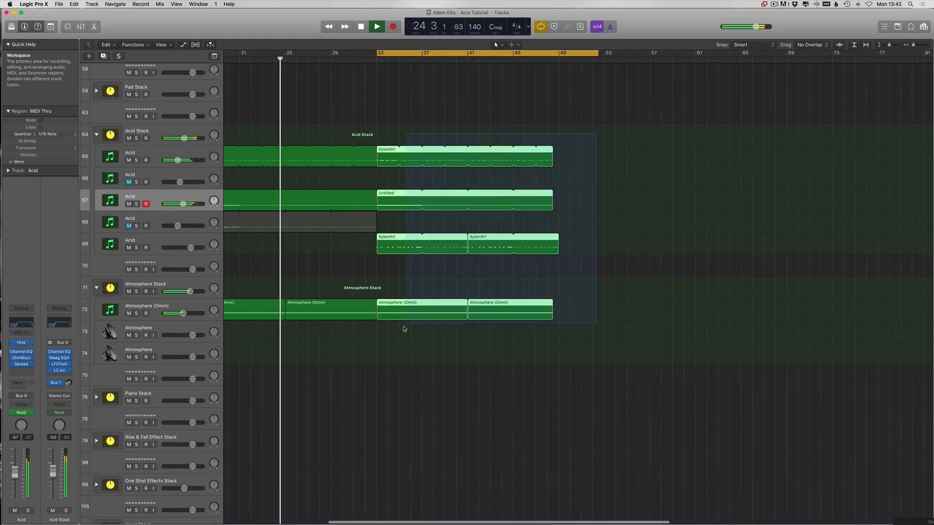
left_click_drag(391, 156, 570, 156)
scroll(562, 217, "up", 3)
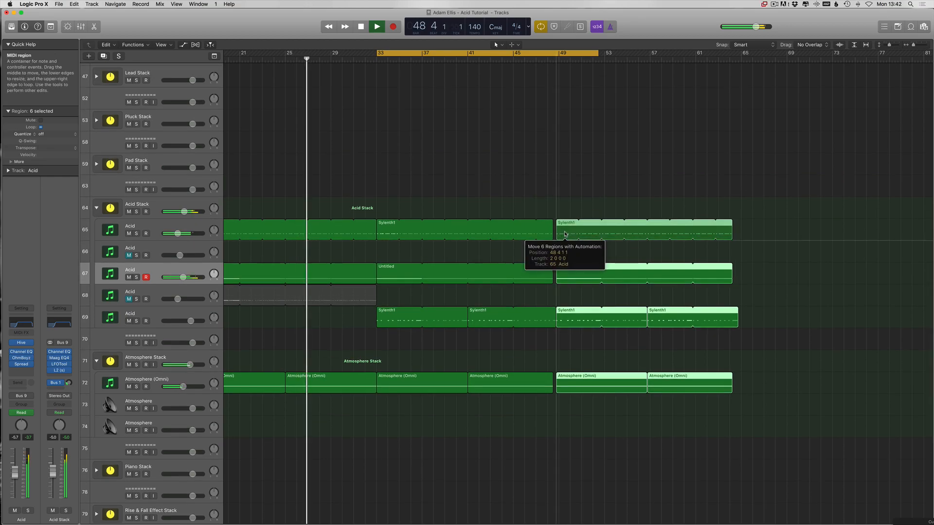
Extend the looped Sub Bass region on track 43 to about bar 56
scroll(567, 233, "up", 15)
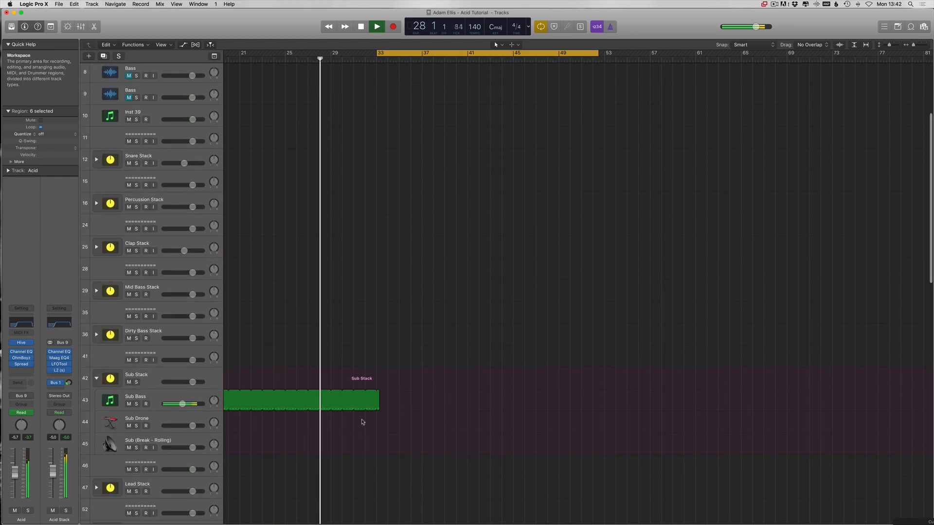
scroll(360, 423, "left", 5)
left_click_drag(373, 396, 807, 403)
Copy the looped Kick (Audio) region on track 6 from bar 17 to bar 33
scroll(592, 186, "up", 6)
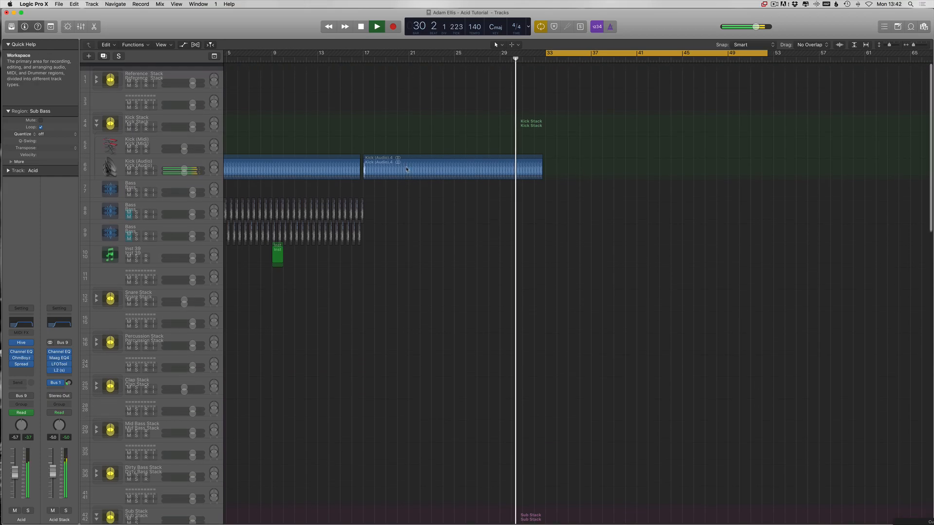
left_click_drag(364, 158, 547, 157)
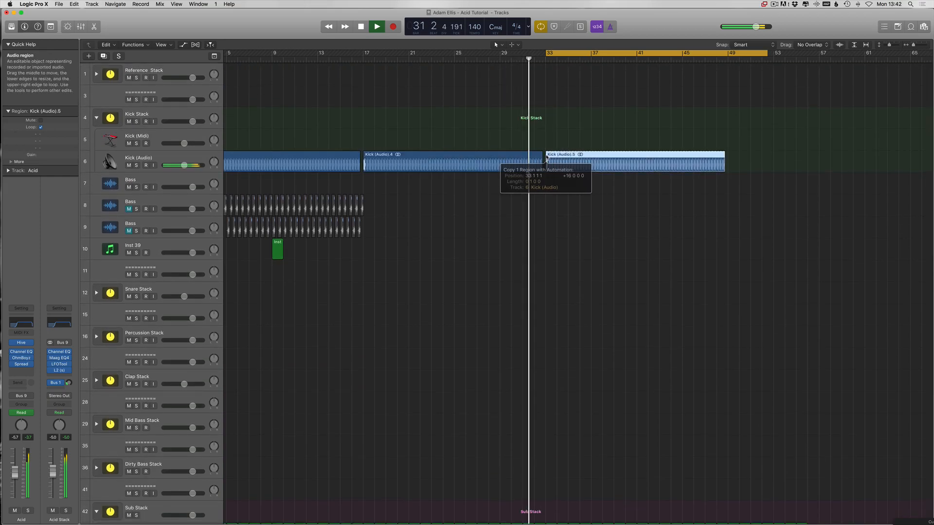
Review the extended arrangement of the sub bass, acid and atmosphere tracks from bar 33 onward
scroll(553, 183, "down", 10)
scroll(559, 194, "up", 4)
scroll(559, 195, "right", 3)
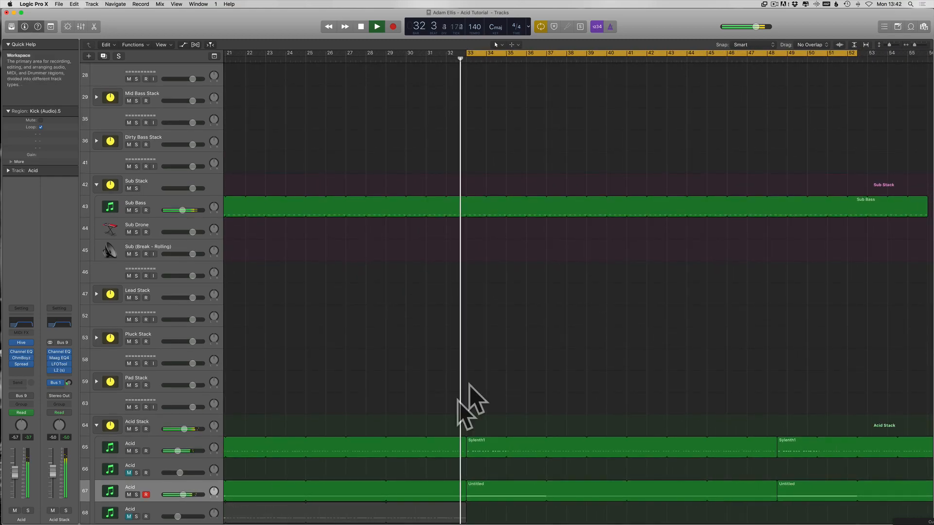
scroll(655, 450, "right", 3)
scroll(655, 449, "down", 8)
scroll(451, 355, "up", 8)
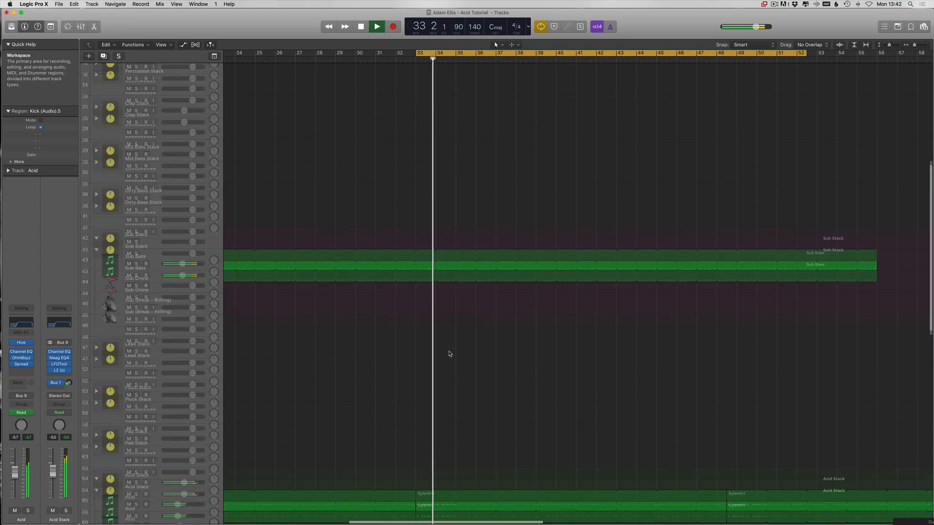
scroll(450, 355, "down", 8)
key("super+Left")
key("super+Left")
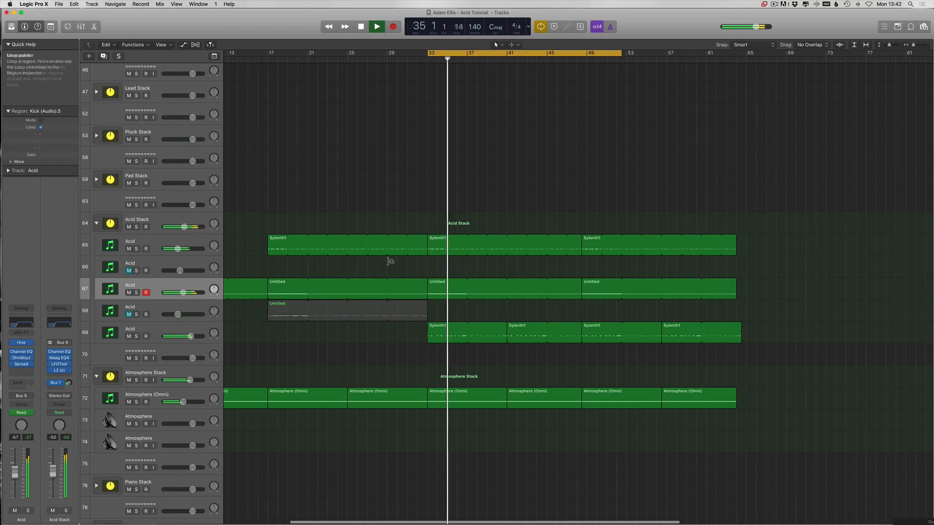
Check the filter cutoff automation of Acid track 65 and extend the cycle range to a length of 30 3 0 0
left_click(158, 241)
key("a")
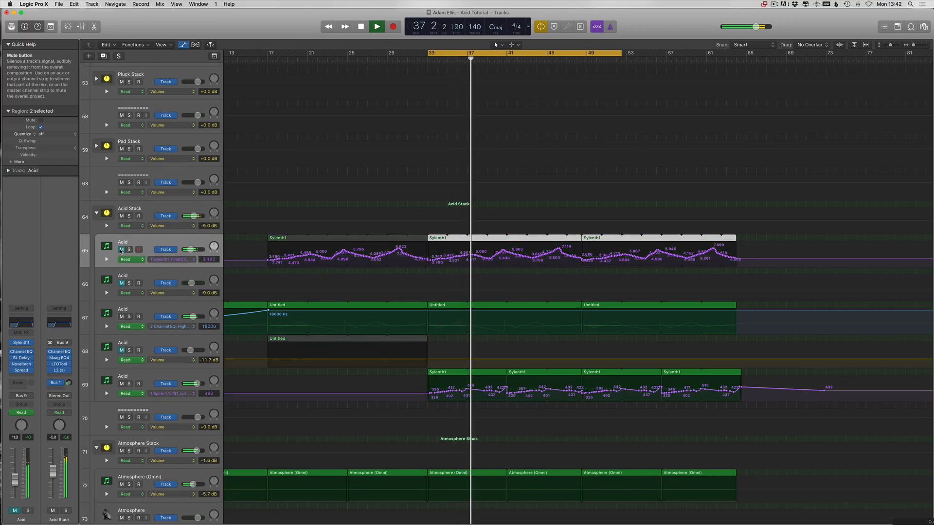
scroll(229, 315, "down", 3)
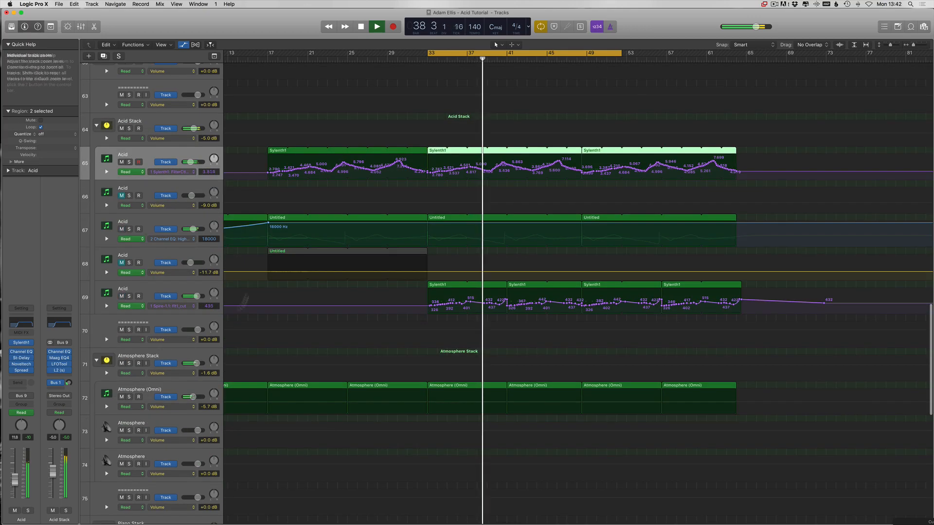
left_click_drag(622, 53, 734, 53)
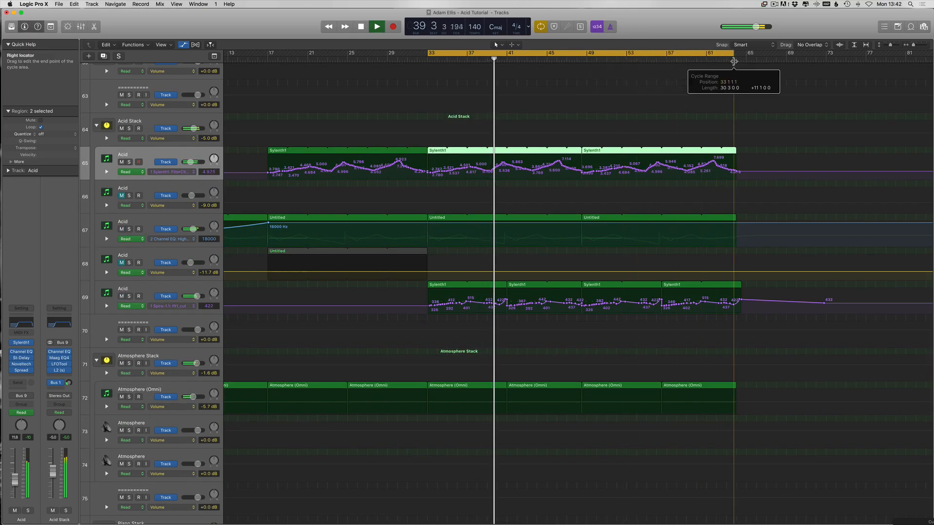
key("a")
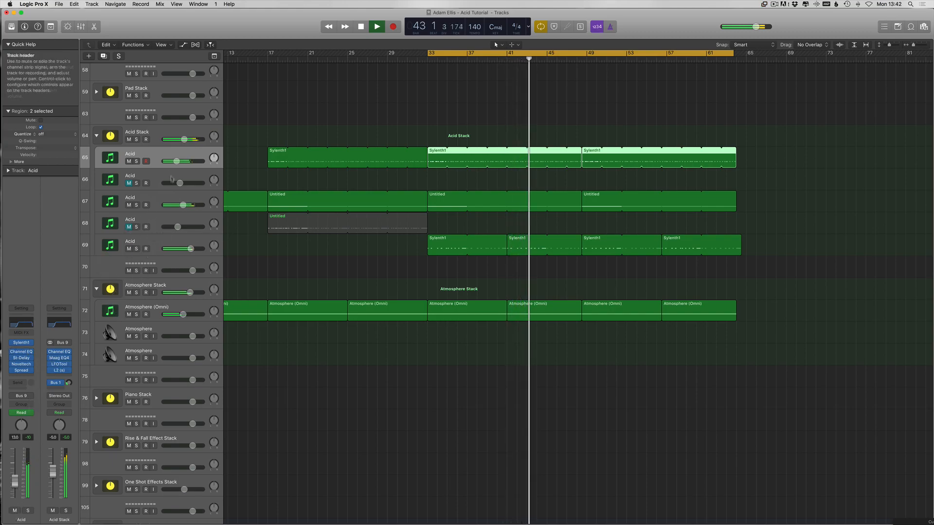
Try automating the Channel EQ high cut frequency on Acid track 65, dropping it from 18000 Hz into bar 33 and lower towards bar 49
key("a")
left_click(166, 171)
mouse_move(176, 121)
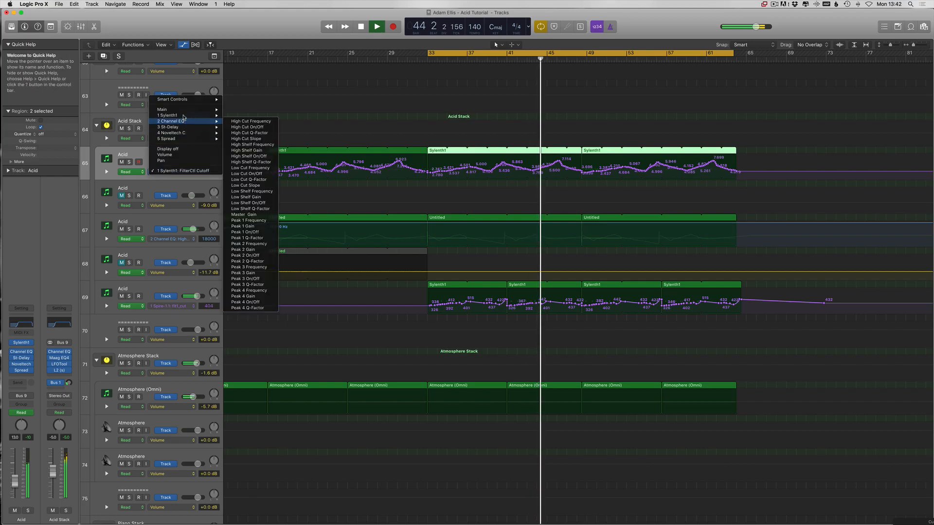
left_click(251, 121)
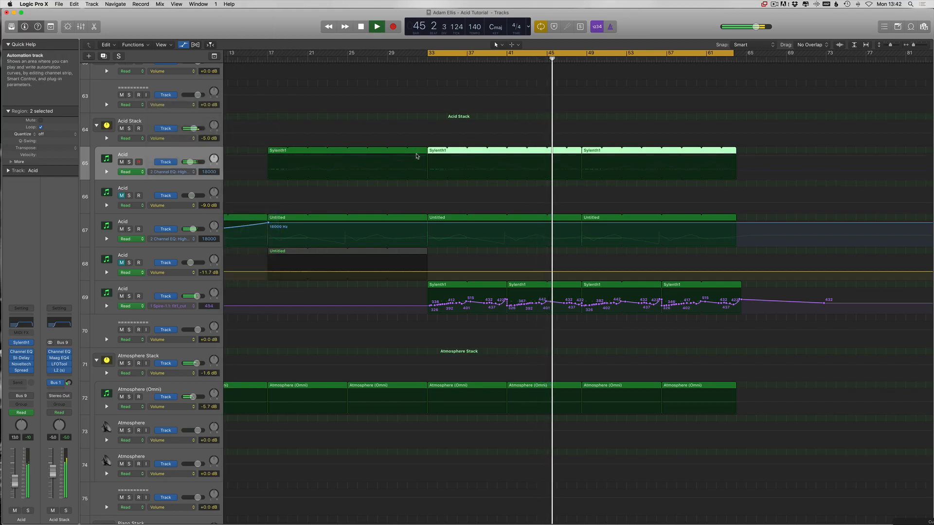
left_click(401, 155)
left_click_drag(428, 156, 427, 158)
left_click_drag(580, 158, 580, 160)
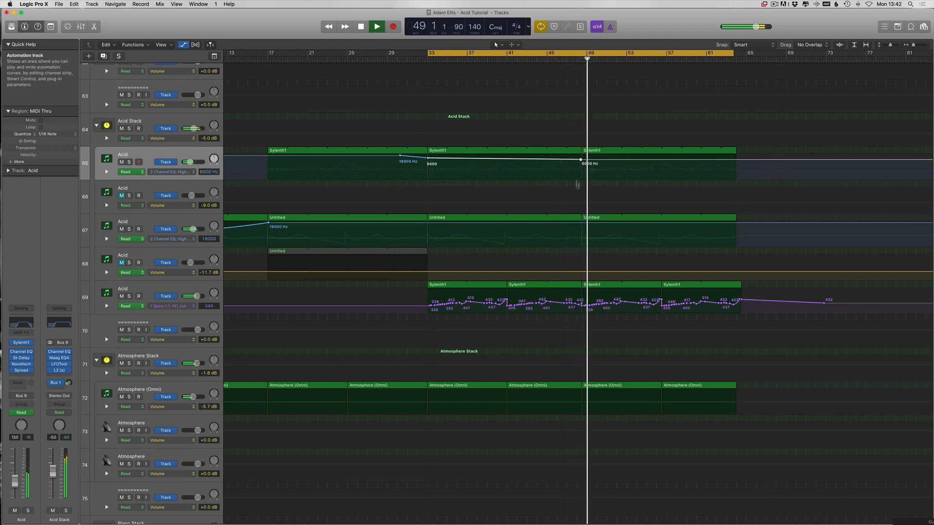
key("a")
key("space")
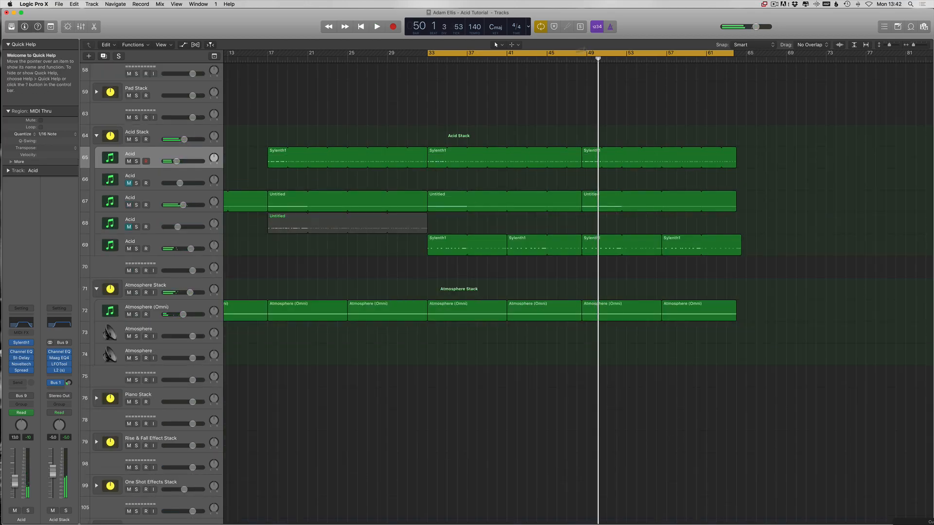
Solo Acid track 65 and play it from bar 33, checking the Channel EQ's high cut against its automation
scroll(432, 99, "right", 2)
left_click(136, 162)
key("space")
key("a")
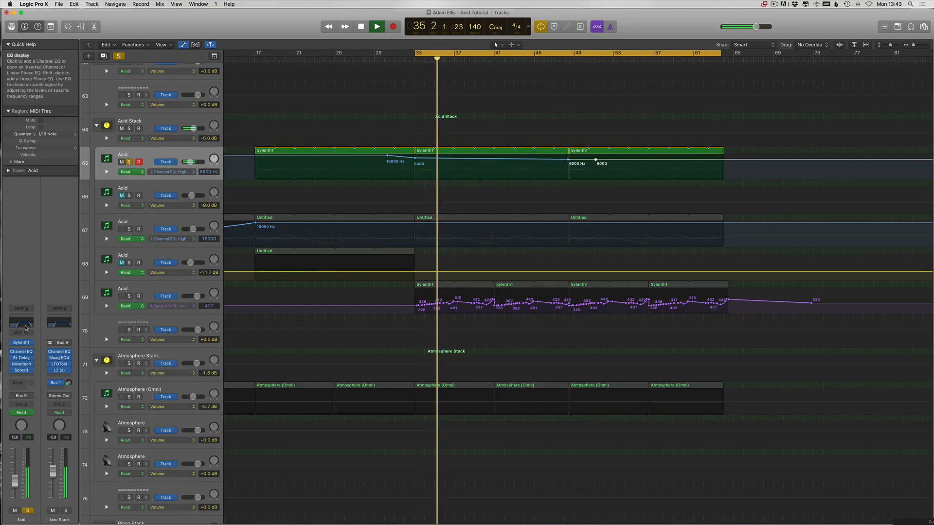
key("v")
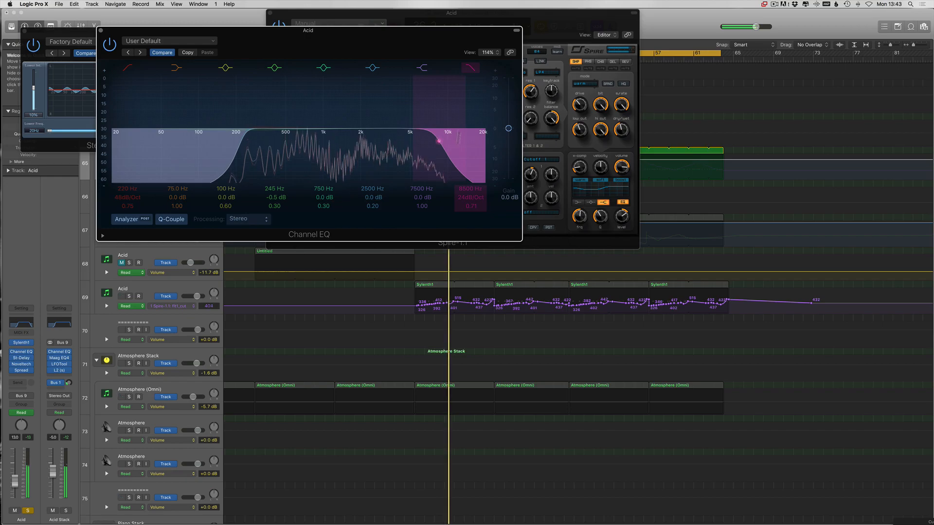
key("v")
Try a steeper high cut automation drop on Acid track 65, from 18000 Hz just before bar 33 down to 5200 Hz
left_click_drag(569, 159, 559, 160)
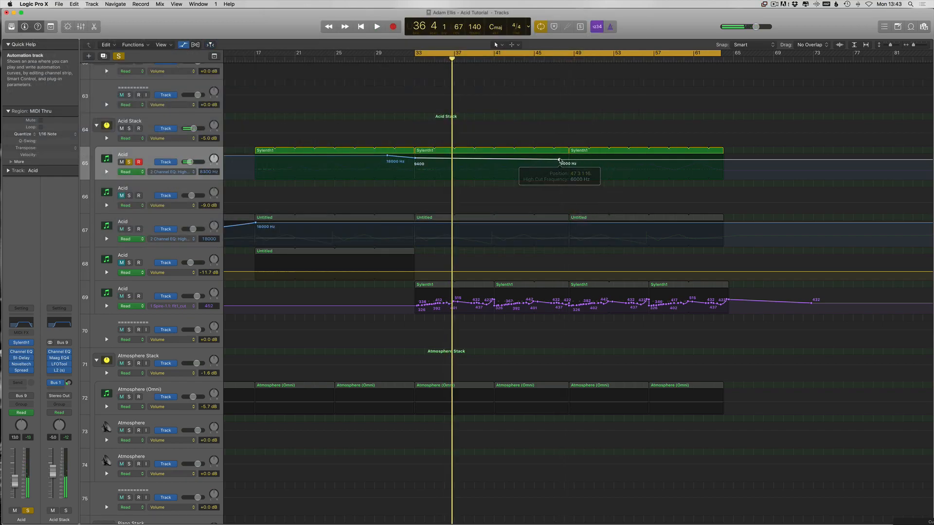
left_click_drag(388, 156, 419, 165)
key("space")
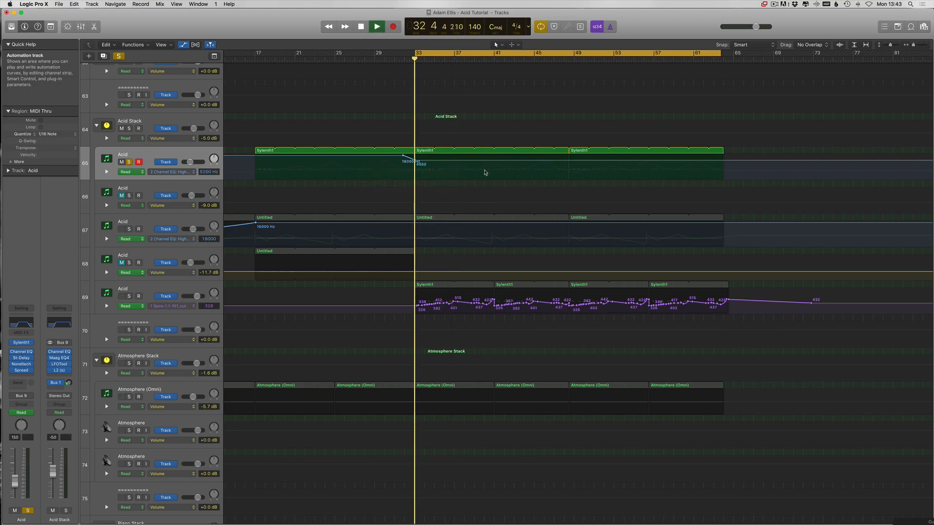
key("v")
key("space")
key("v")
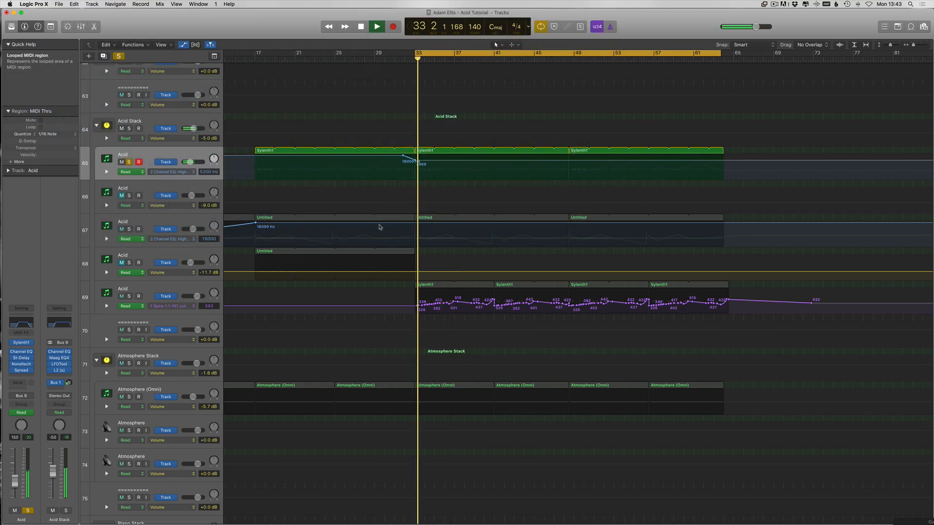
Bring up the plug-in windows and close the Channel EQ, Spire and Stereo Spread windows
key("v")
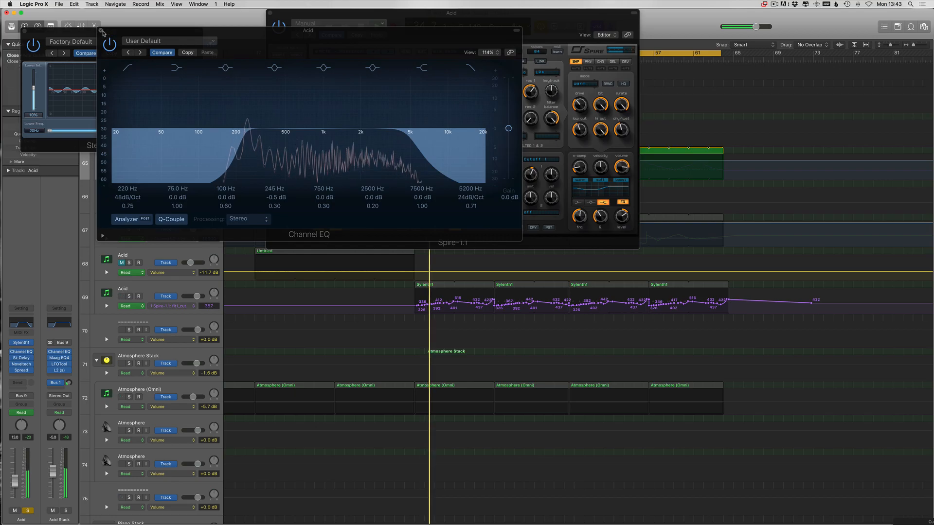
left_click(32, 31)
left_click(271, 12)
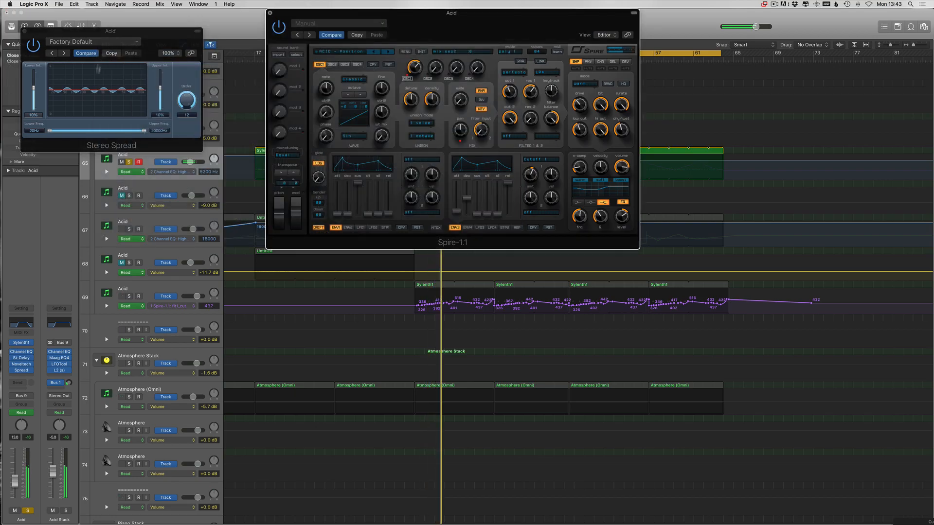
left_click(24, 31)
Solo Acid track 69 alongside track 65 and open its Channel EQ, moving the window clear of track 65's automation
left_click(138, 221)
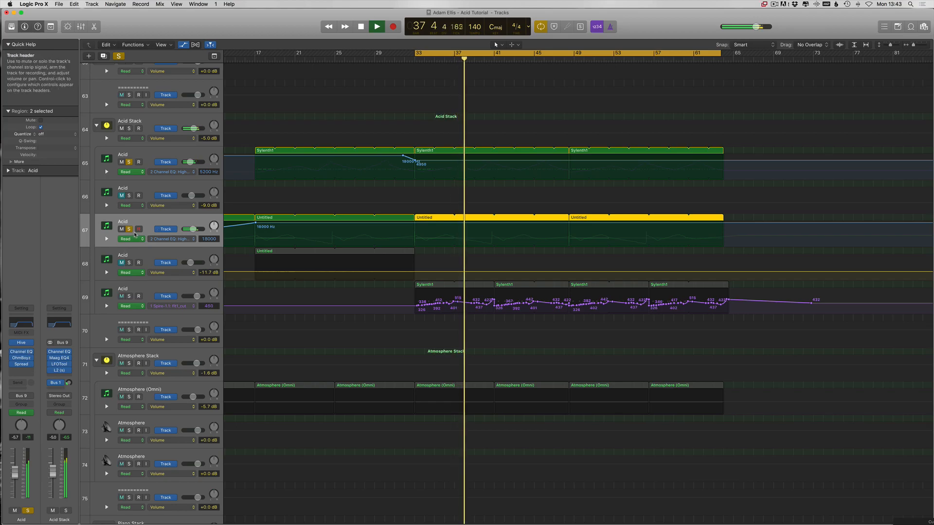
left_click(129, 229)
left_click(129, 296)
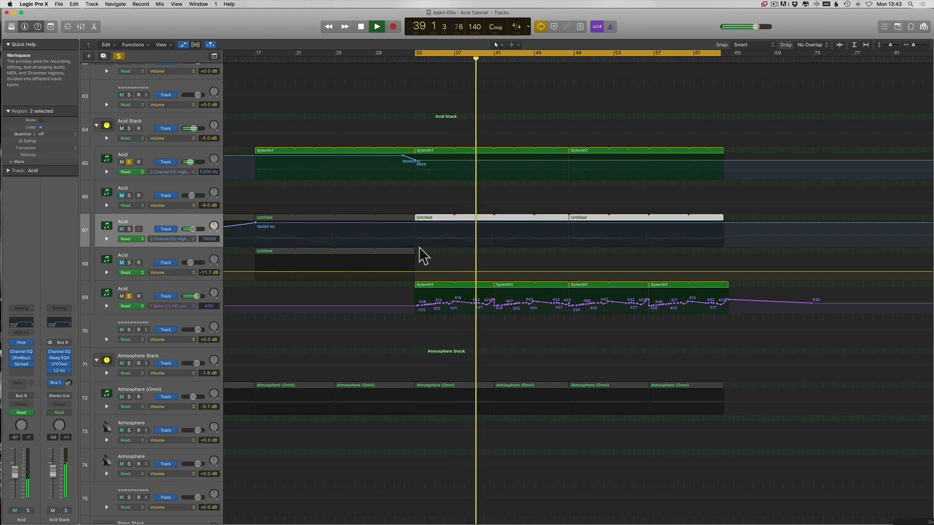
left_click(139, 289)
left_click(20, 325)
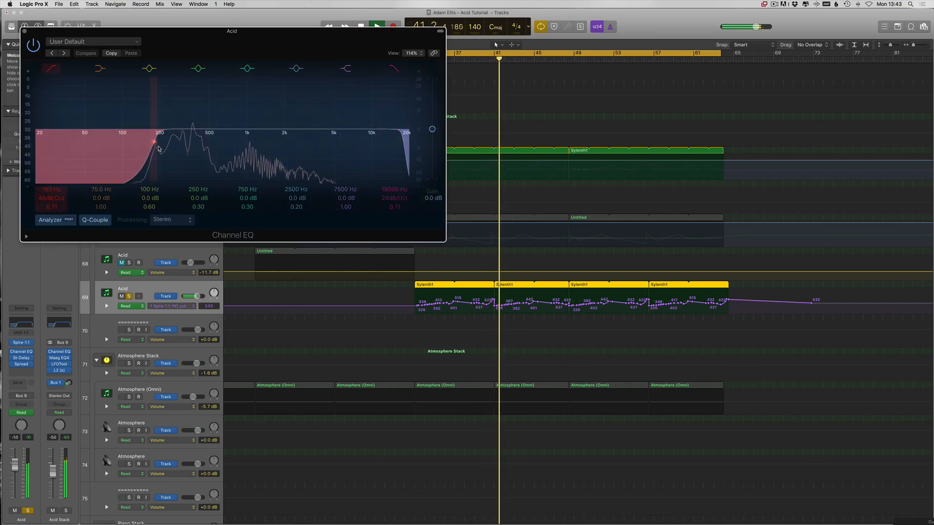
left_click_drag(109, 35, 478, 270)
Try raising the high cut automation point at bar 33 on Acid track 65 to 7400 Hz and listen to the result
left_click_drag(417, 162, 419, 162)
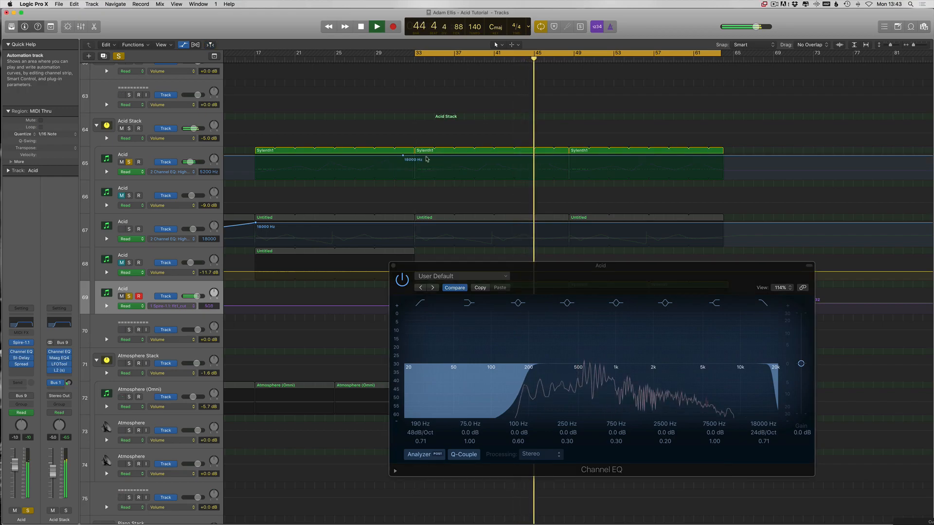
left_click_drag(416, 161, 416, 160)
key("space")
key("space")
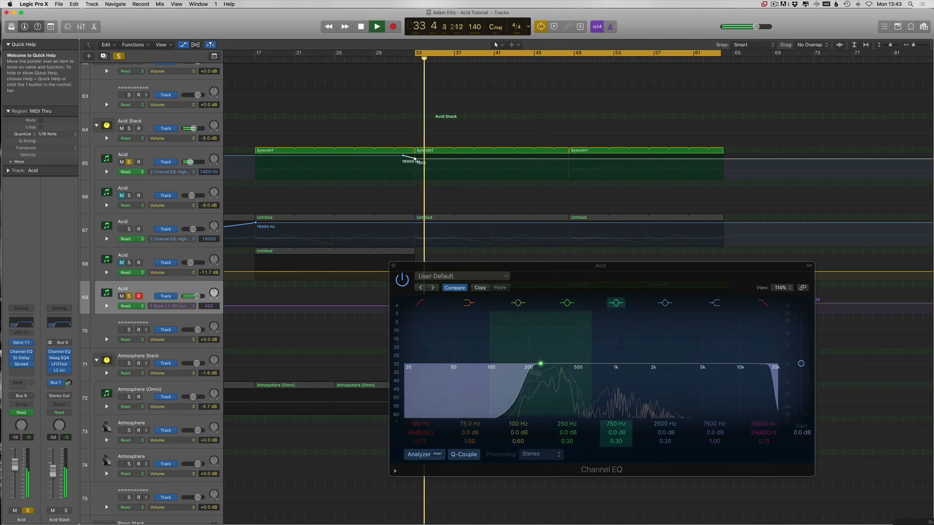
key("space")
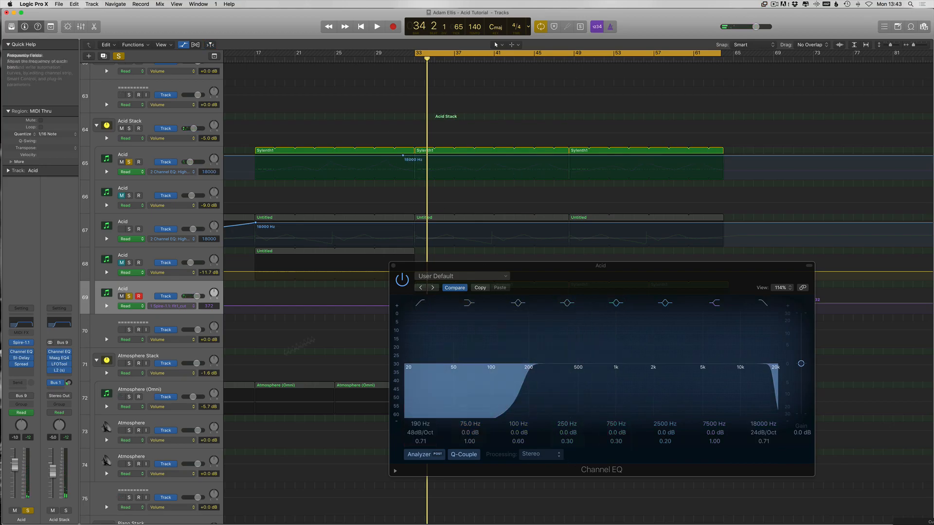
left_click_drag(453, 267, 316, 267)
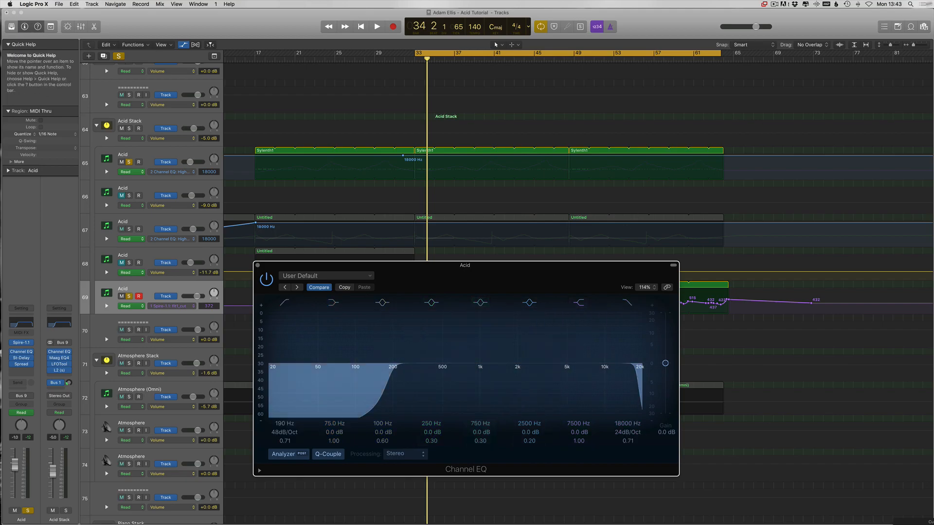
left_click(774, 5)
left_click(427, 267)
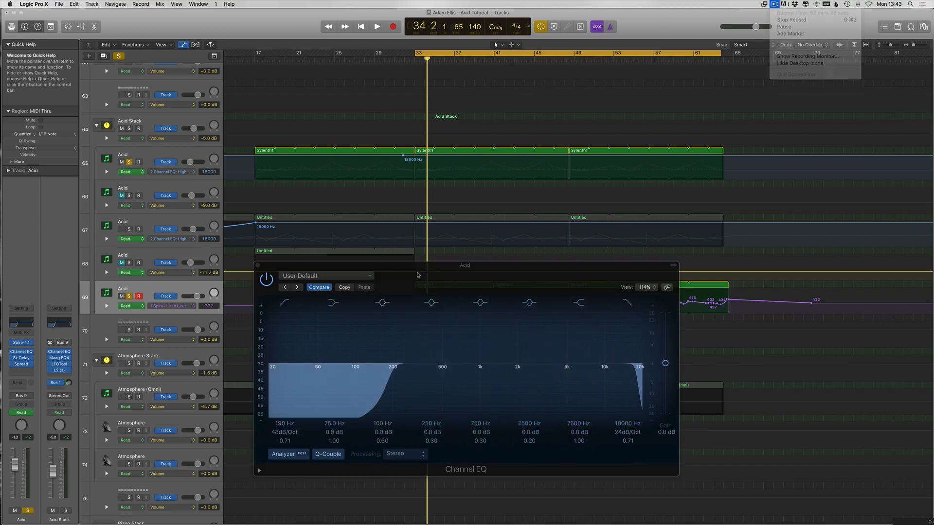
key("space")
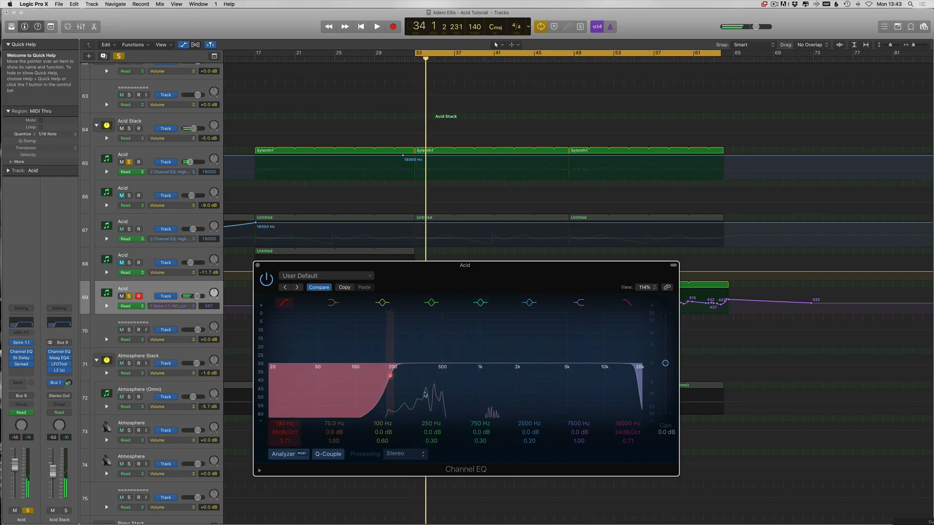
Insert a second stereo Channel EQ in the empty effect slot at the end of Acid track 65's chain
left_click_drag(289, 273, 281, 345)
left_click(136, 155)
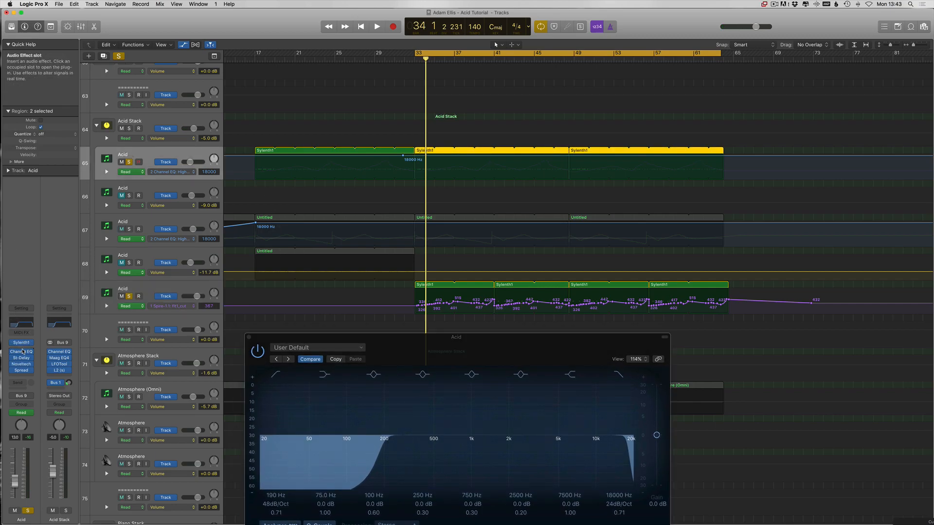
left_click(28, 377)
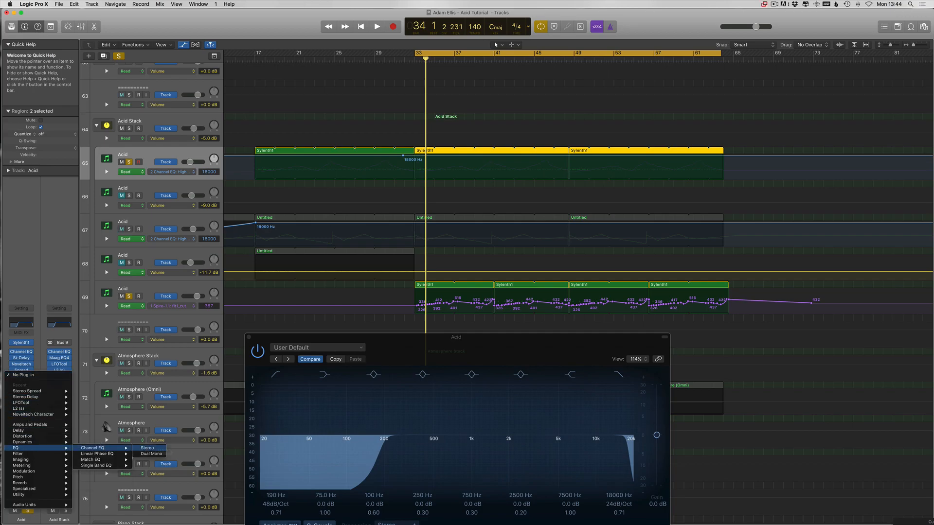
left_click(147, 448)
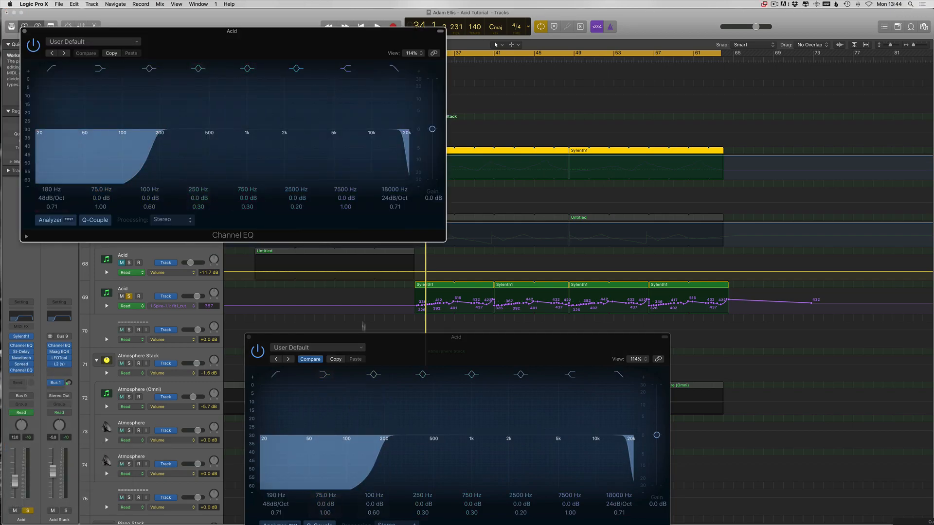
Cut the new EQ by 1.5 dB at 250 Hz, 3 dB at 970 Hz, 0.5 dB at 2850 Hz and 1 dB at 7700 Hz
key("space")
left_click_drag(170, 30, 406, 91)
left_click_drag(434, 196, 436, 202)
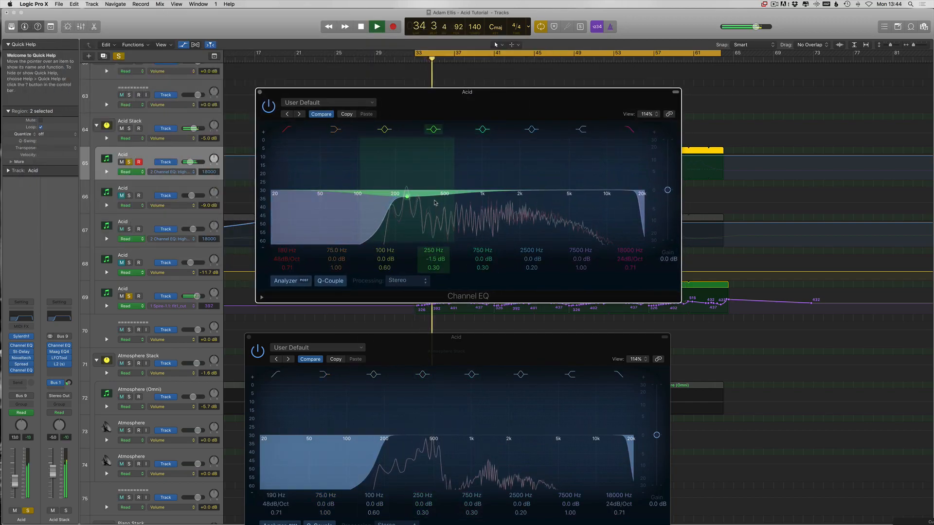
left_click_drag(592, 190, 592, 194)
key("v")
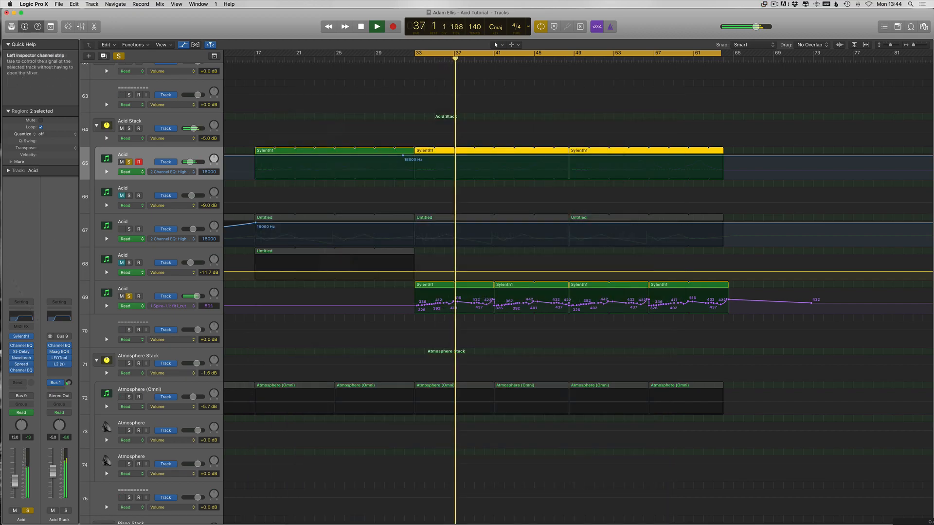
key("v")
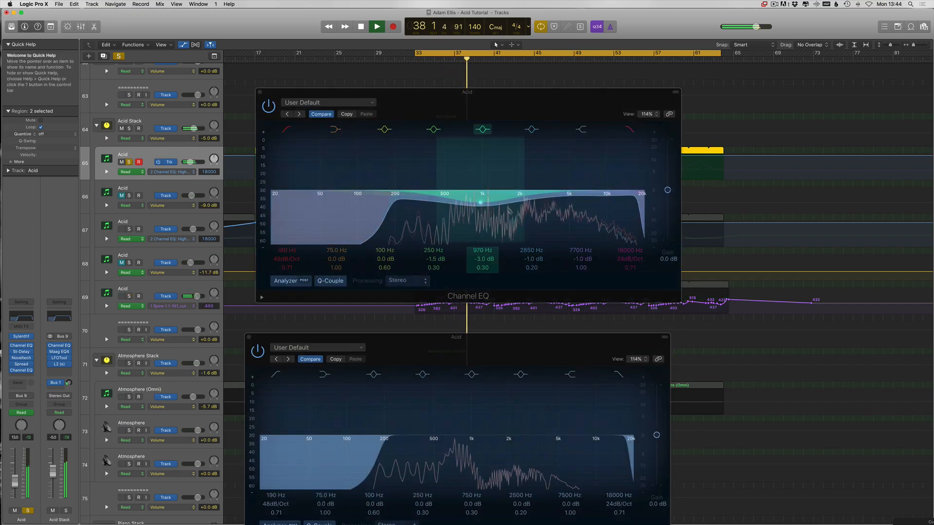
left_click_drag(519, 219, 519, 216)
Compare the new EQ bypassed and active, and set its high cut to 9400 Hz with a 48 dB/Oct slope, closing both EQ windows
left_click(268, 106)
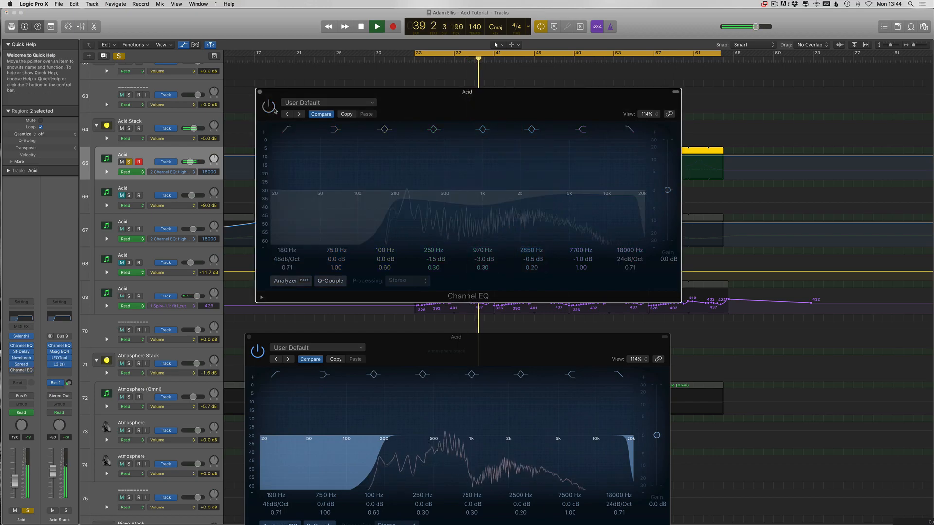
left_click(268, 106)
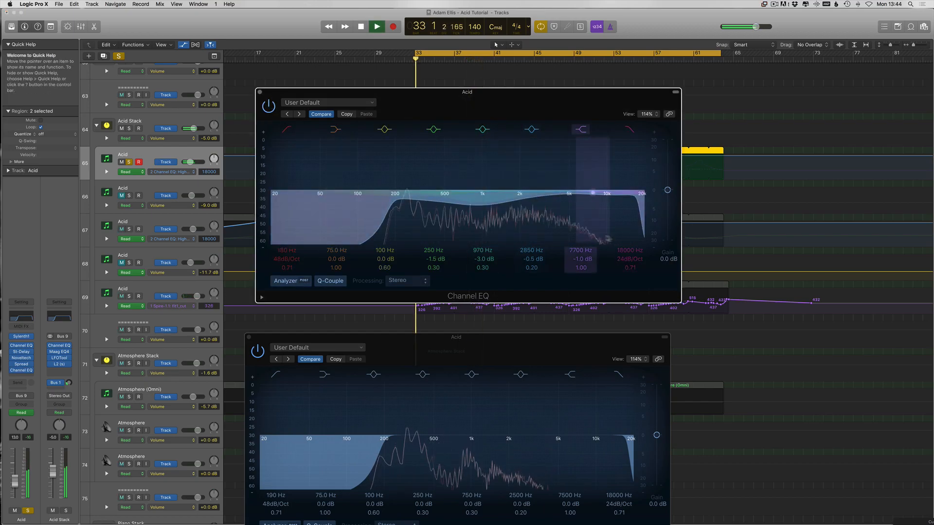
left_click_drag(626, 227, 623, 228)
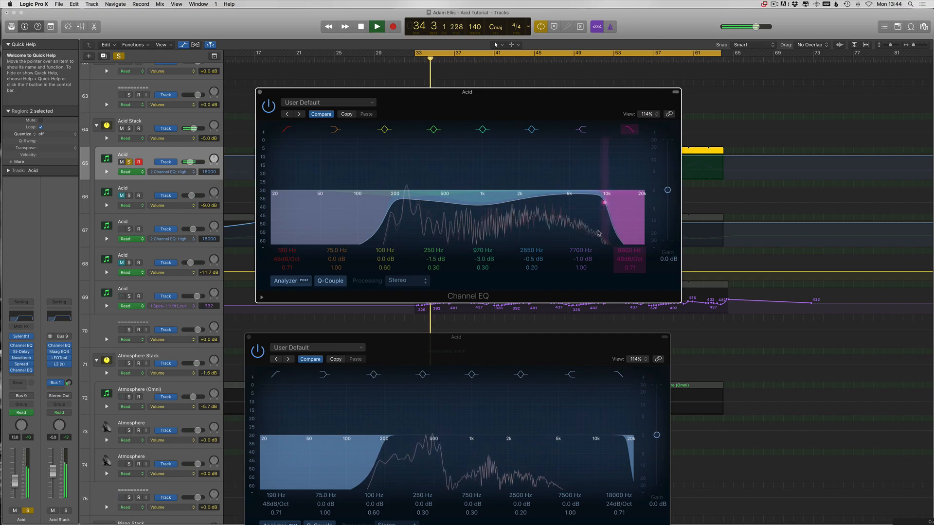
left_click_drag(324, 89, 347, 77)
key("space")
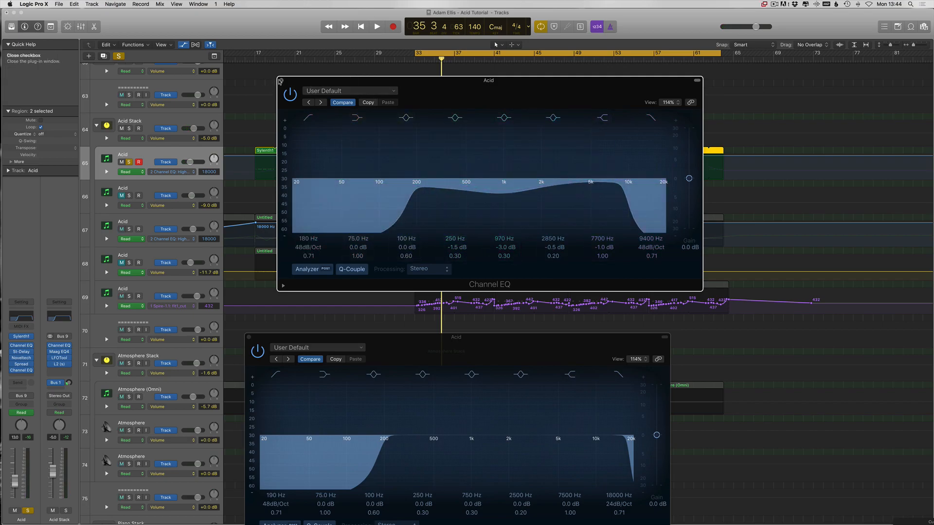
left_click(280, 82)
left_click(248, 337)
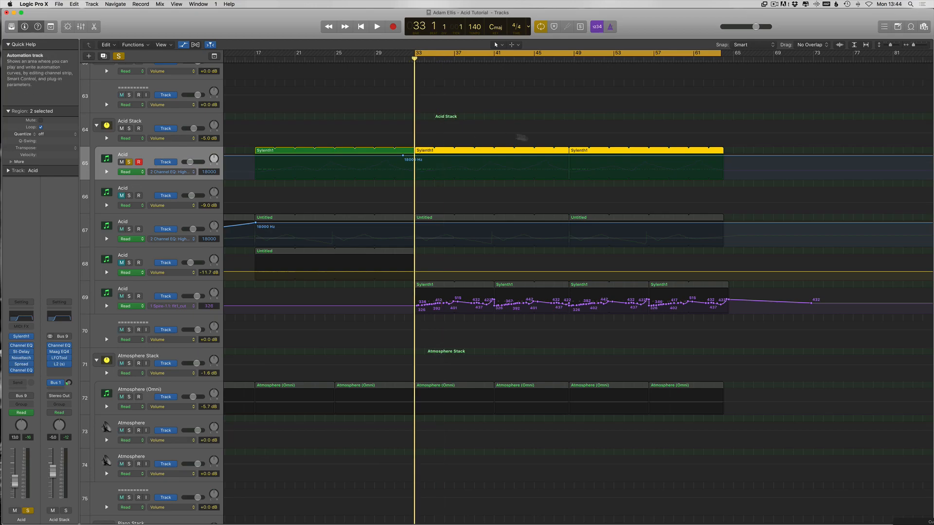
Record bypass automation in Touch mode on Acid track 65 so its second Channel EQ switches on just before bar 33
key("space")
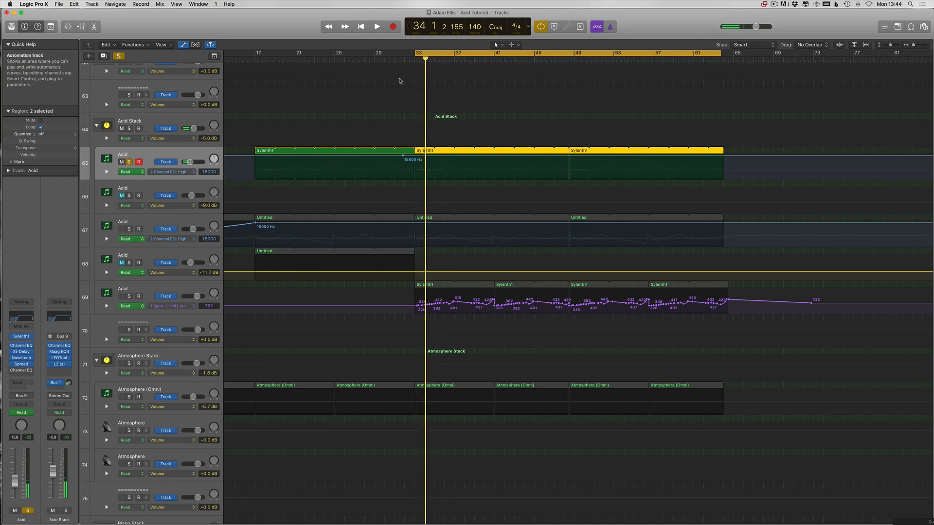
key("super+Right")
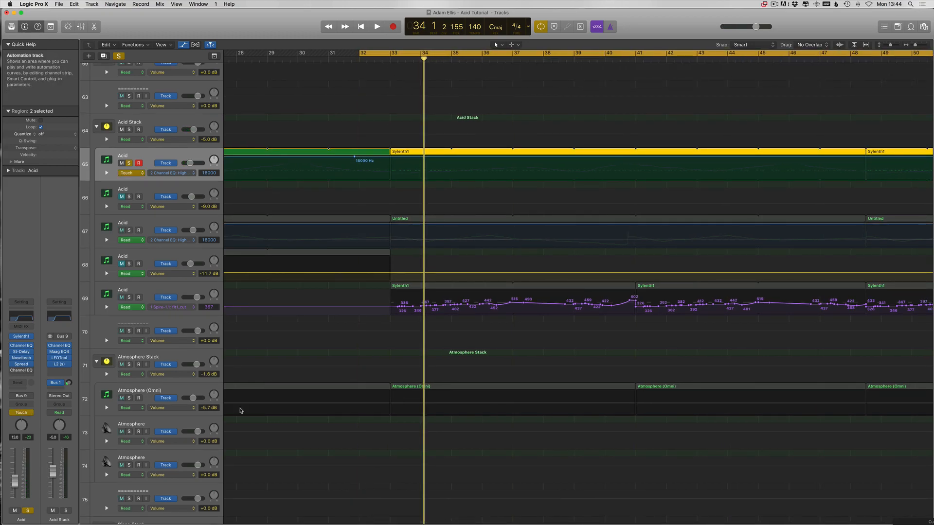
key("space")
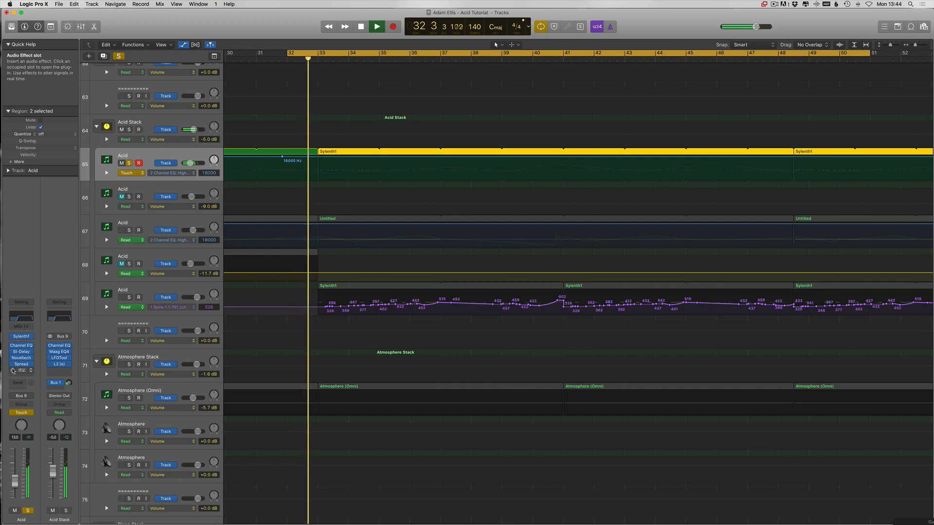
left_click(13, 371)
key("space")
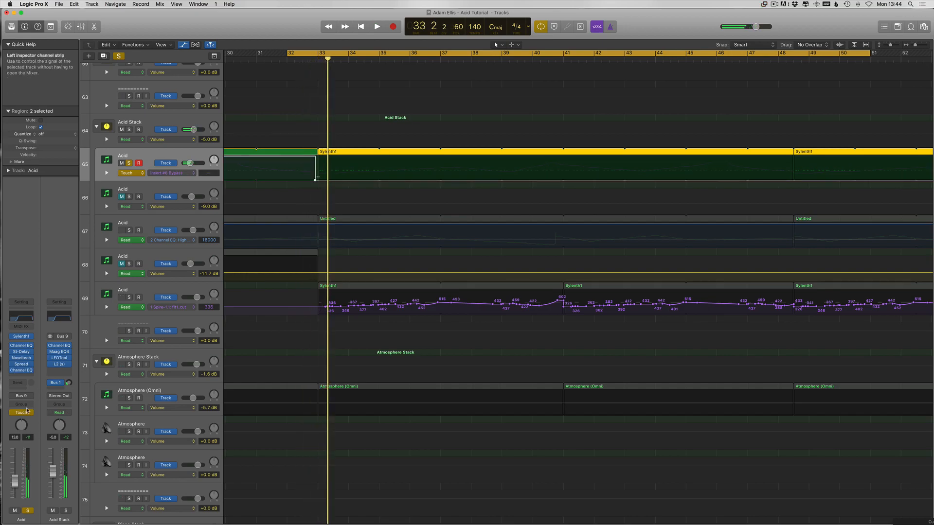
Move the bypass automation's drop on Acid track 65 to the start of bar 33
left_click_drag(315, 181, 318, 179)
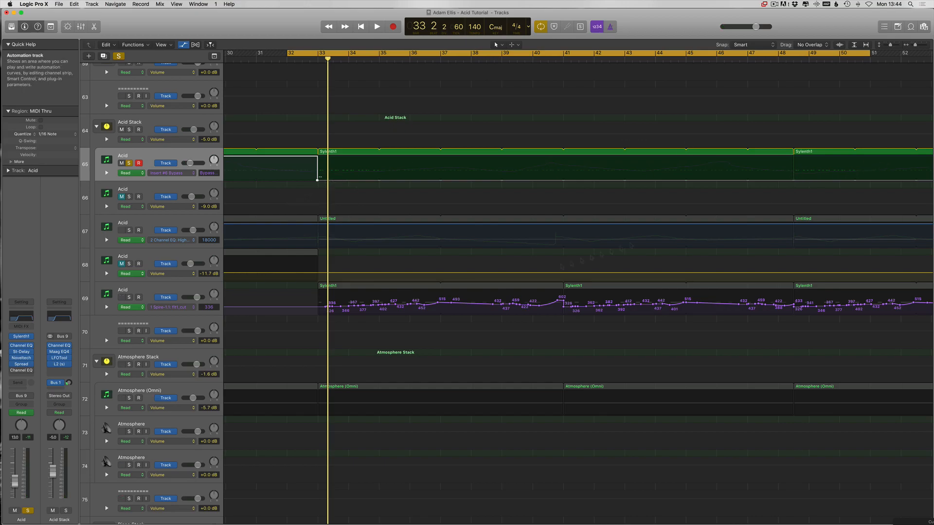
scroll(340, 313, "left", 1)
scroll(341, 313, "down", 5)
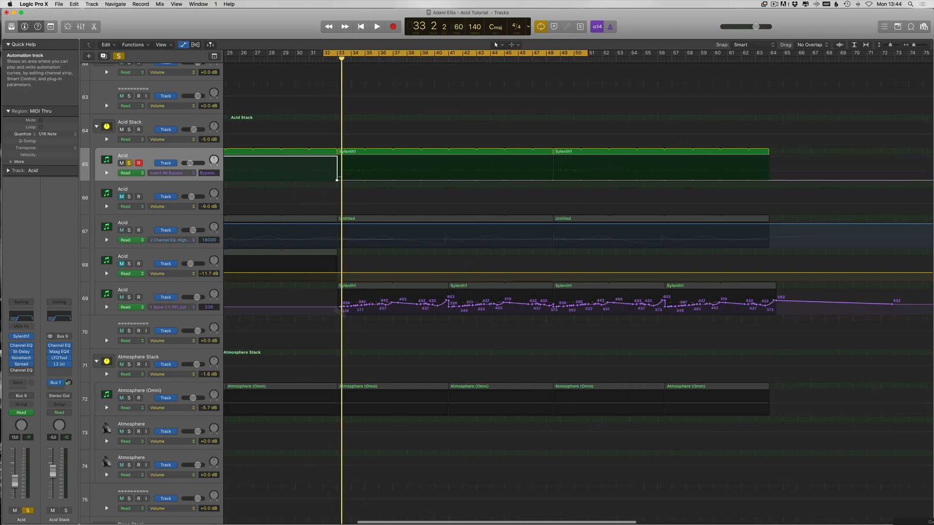
Solo Acid track 69 alongside track 65 and play the transition into bar 33 with the second Channel EQ open, closing it when done
left_click(127, 298)
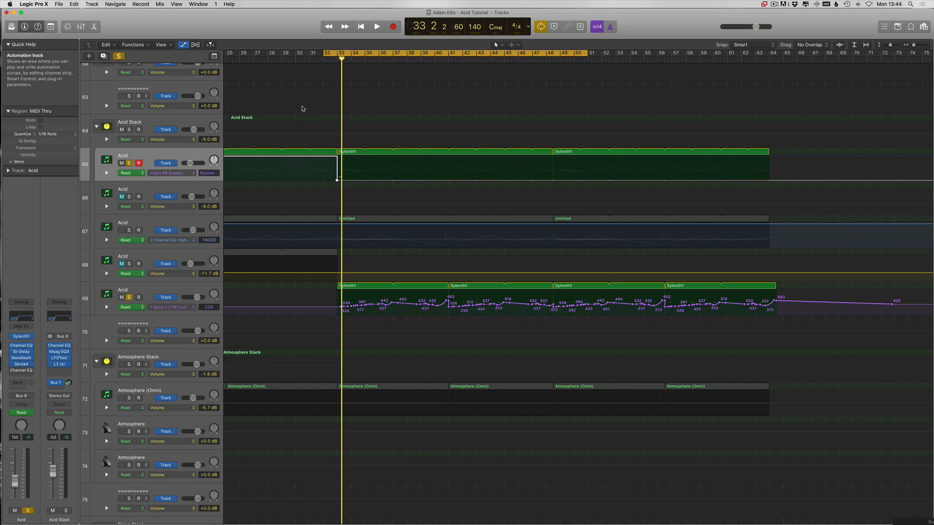
scroll(329, 183, "down", 1)
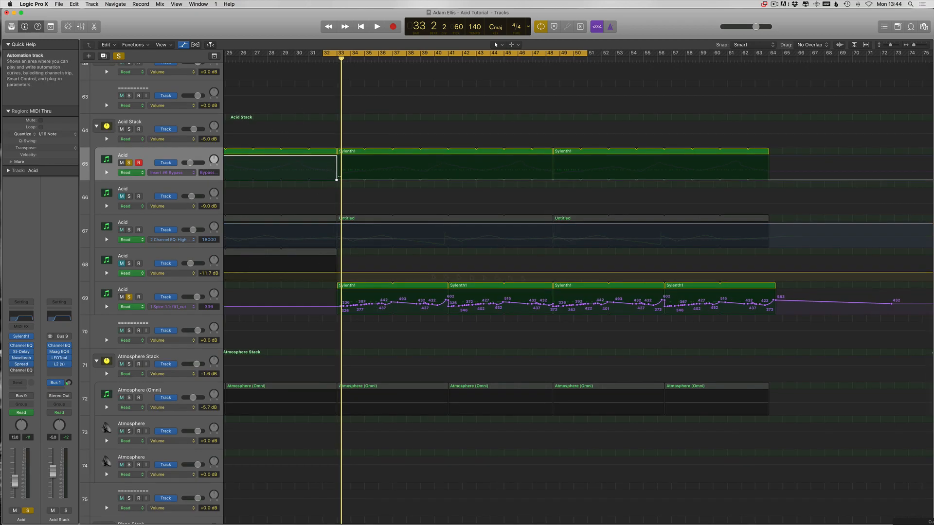
left_click(21, 371)
key("space")
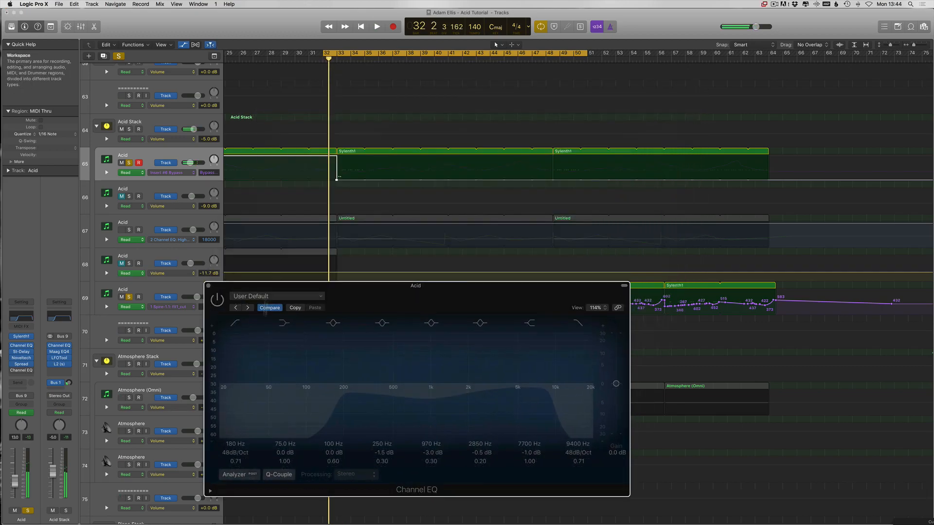
left_click_drag(265, 309, 358, 138)
left_click(339, 134)
key("super+Left")
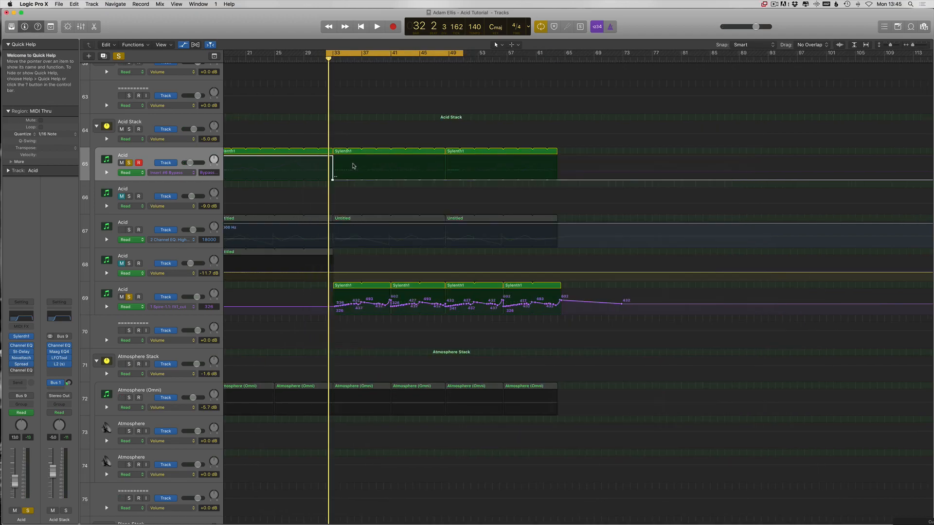
Hide the automation, clear the solos on Acid tracks 69 and 65, and play from bar 1 with the cycle reaching bar 87
key("a")
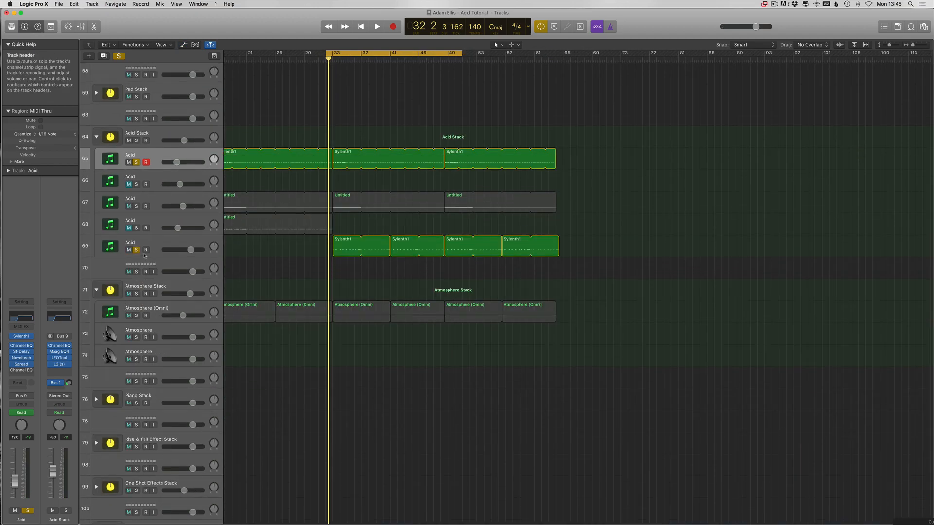
left_click(136, 250)
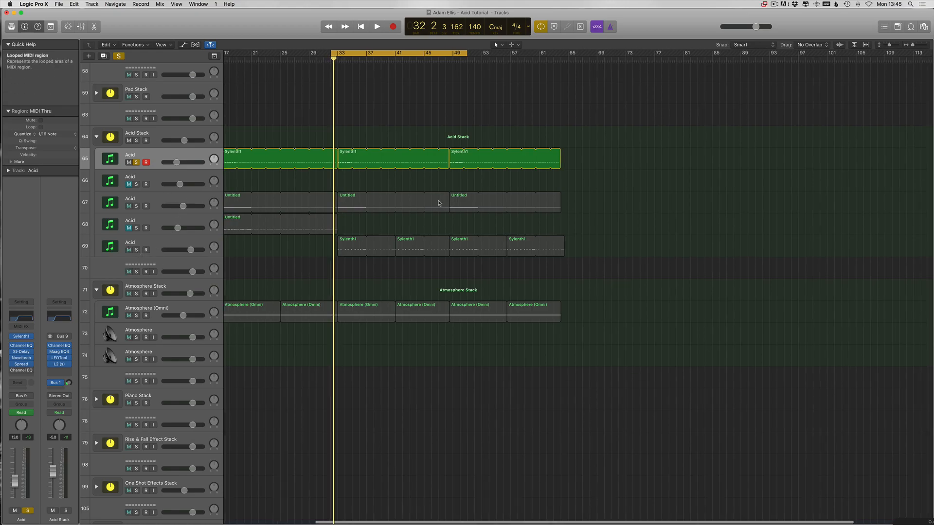
key("super+Left")
left_click_drag(229, 52, 674, 53)
left_click(136, 162)
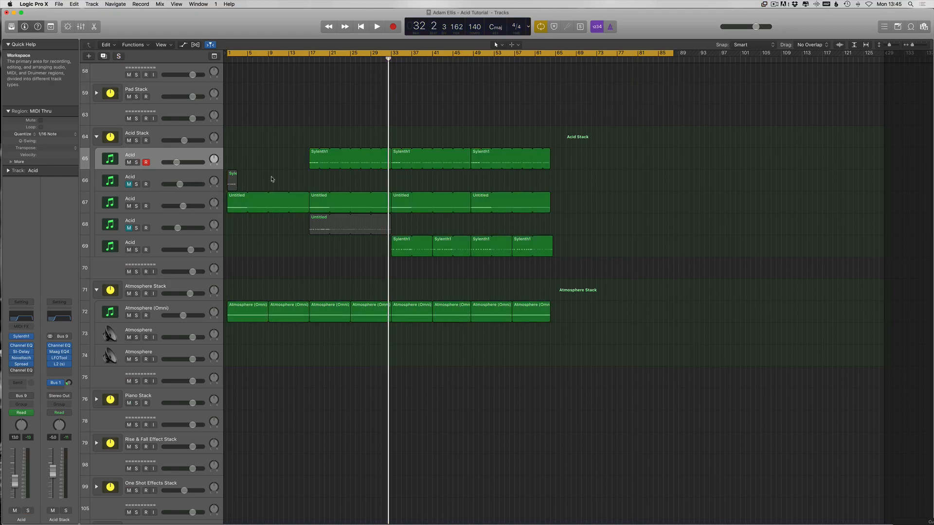
key("Return")
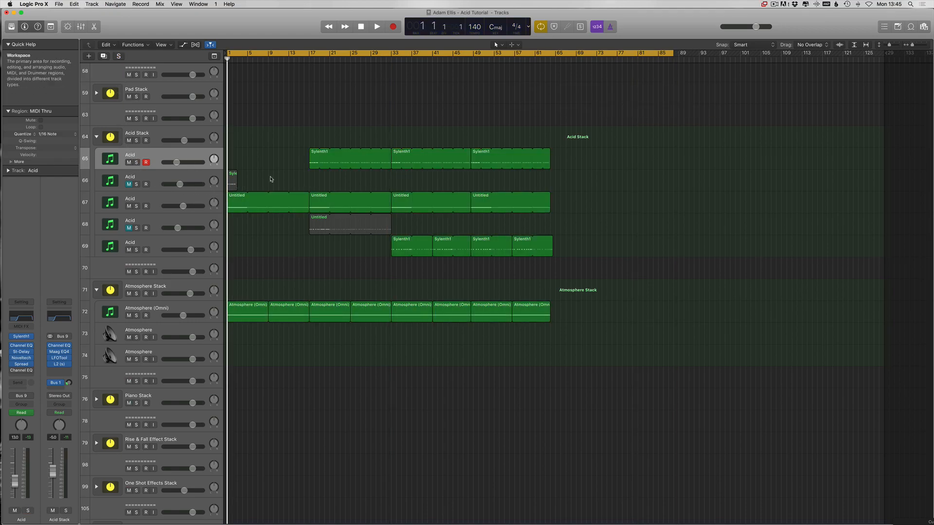
key("space")
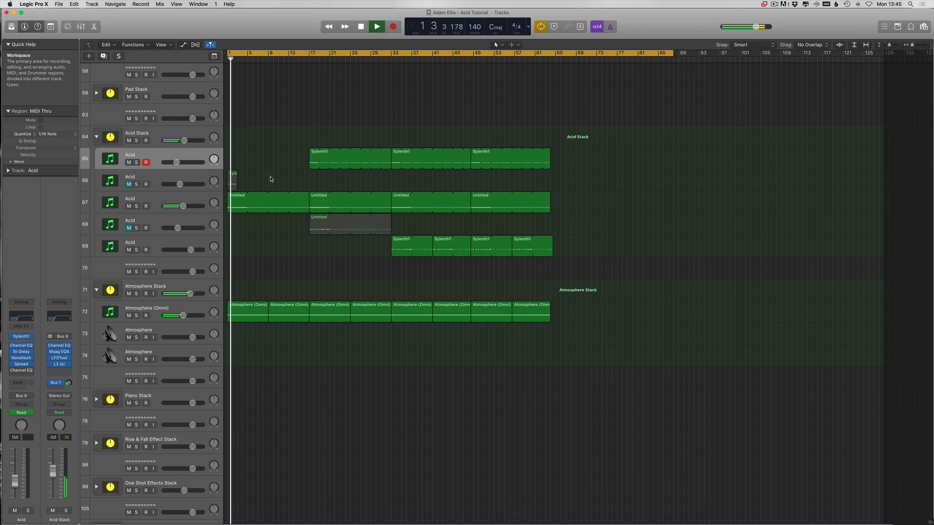
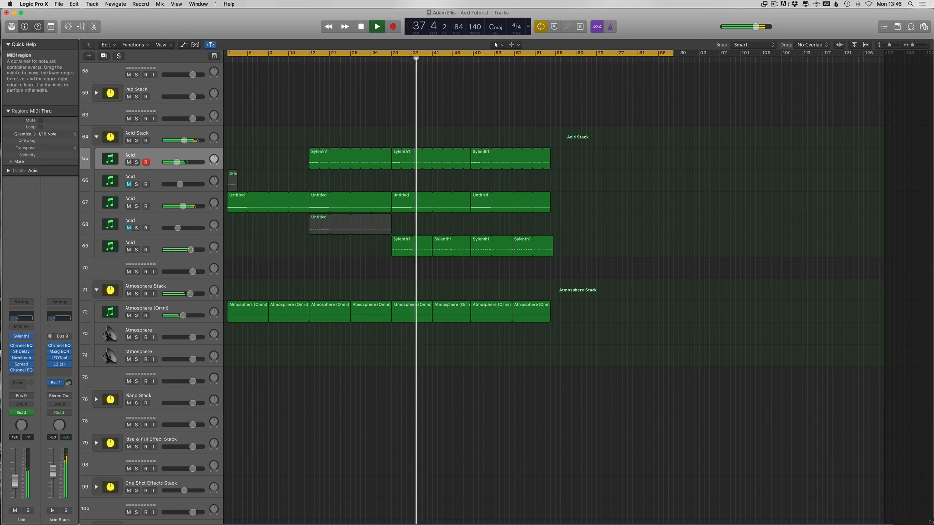
Select Acid track 69 and set the cycle range from bar 33 to bar 65 during playback
left_click(165, 241)
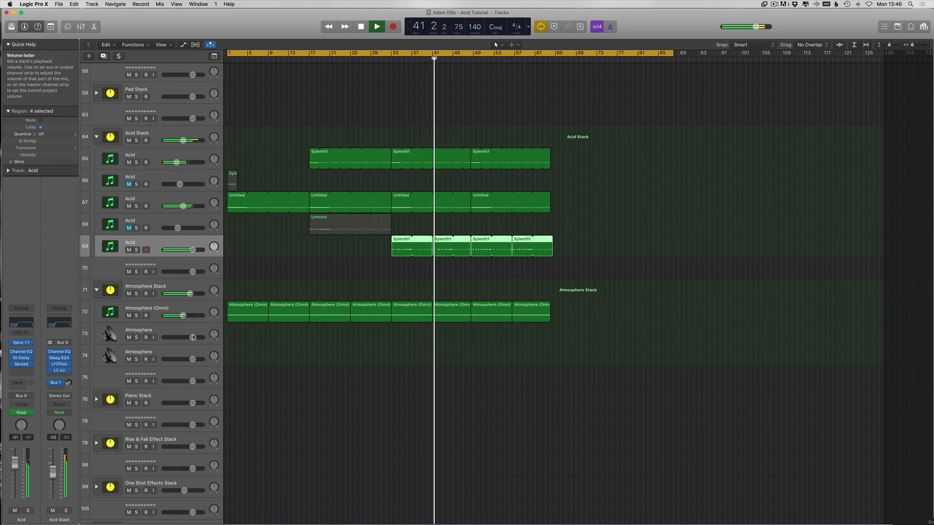
key("super+Right")
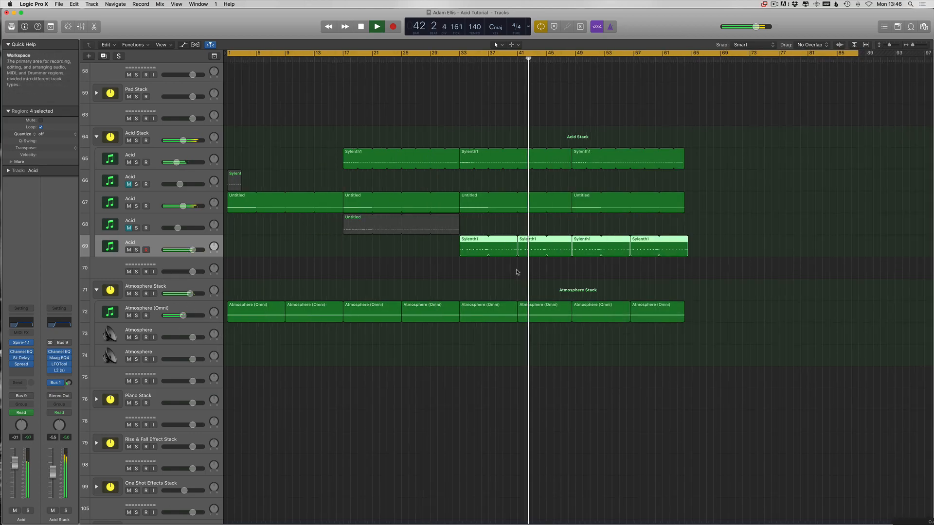
scroll(517, 271, "right", 2)
scroll(428, 102, "left", 1)
left_click(436, 54)
left_click(436, 54)
mouse_move(436, 55)
left_mouse_down()
mouse_move(698, 71)
mouse_move(664, 81)
left_mouse_up()
Extend the last looped Kick (Audio) region further into the cycled section
scroll(691, 227, "up", 6)
scroll(672, 234, "up", 15)
key("super+Right")
scroll(577, 241, "up", 3)
left_click_drag(420, 166, 598, 167)
Extend the looped Sub Bass region towards bar 65 and stop playback
scroll(580, 242, "right", 2)
scroll(459, 140, "down", 5)
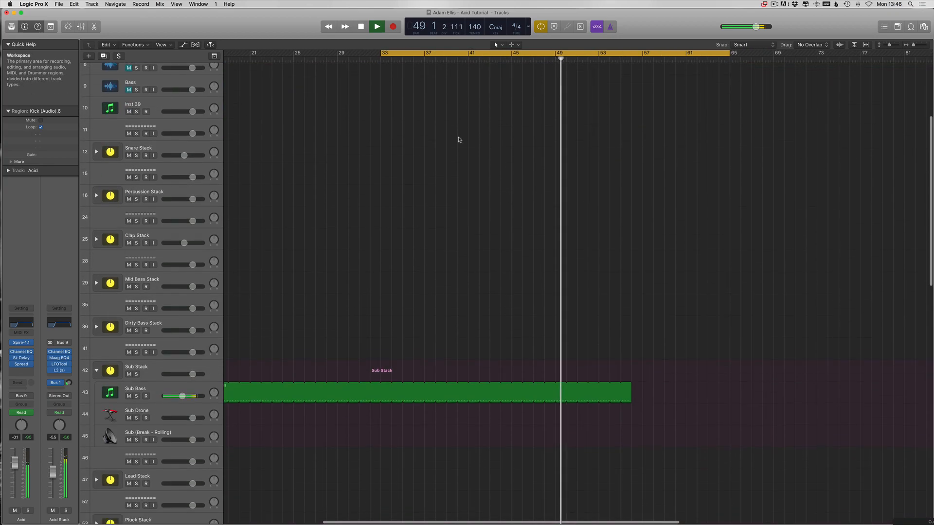
scroll(458, 140, "right", 2)
left_click_drag(591, 387, 683, 388)
scroll(675, 422, "down", 10)
scroll(675, 423, "down", 2)
key("super+Left")
key("space")
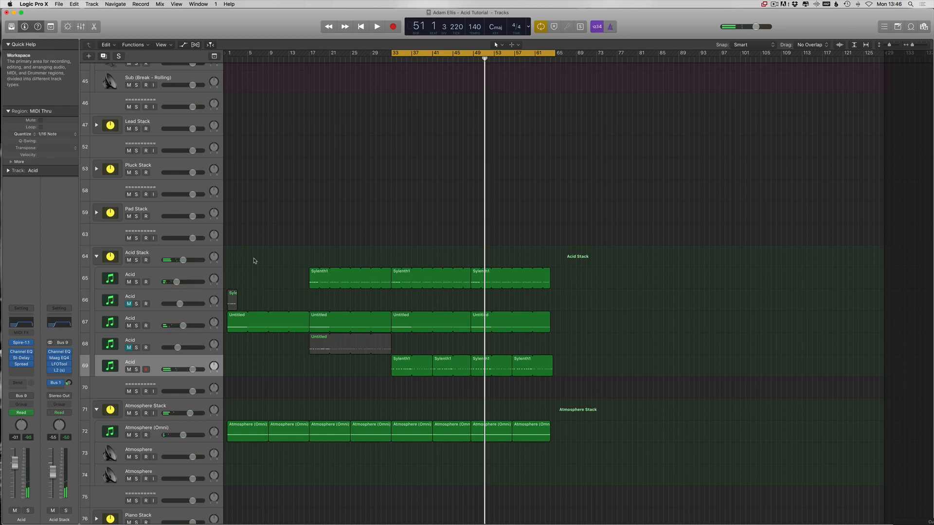
Set the cycle range from bar 1 to bar 12 and solo Acid track 66
key("super+Down")
key("super+Down")
key("super+Down")
key("super+Down")
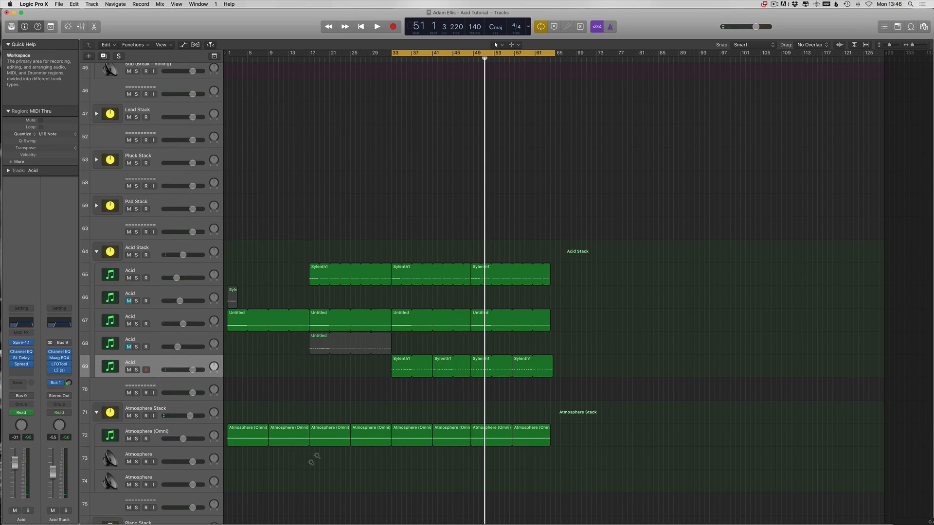
key("super+Right")
key("super+Right")
key("super+Right")
key("super+Right")
key("super+Right")
key("super+Right")
key("super+Right")
key("super+Right")
key("super+Right")
key("super+Right")
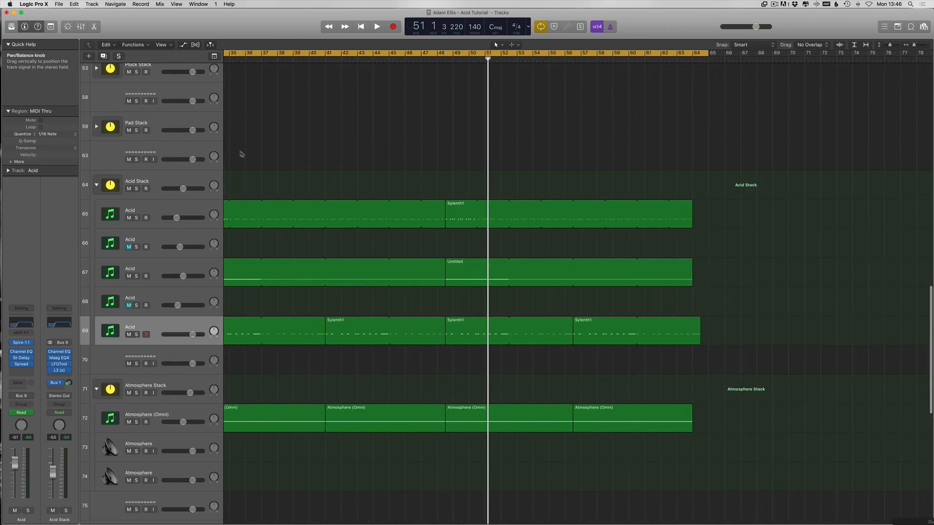
scroll(257, 211, "left", 20)
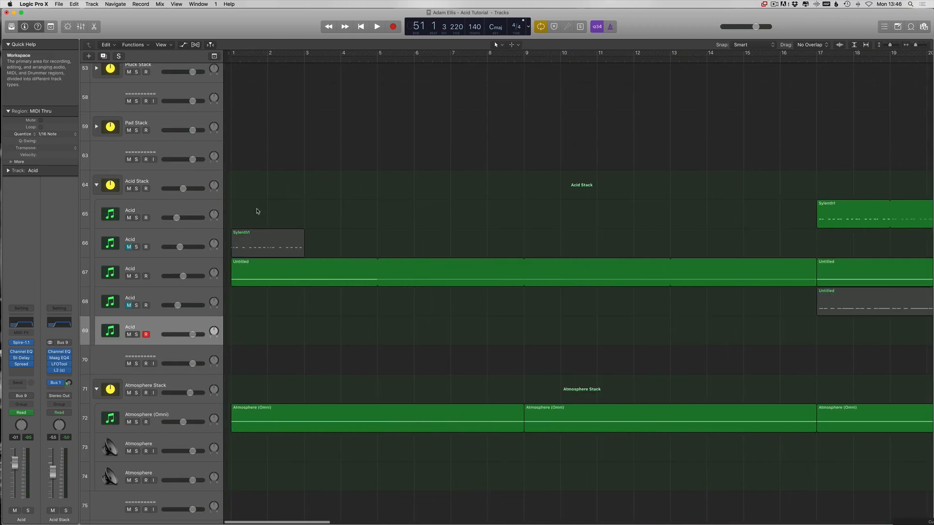
key("super+Left")
key("super+Left")
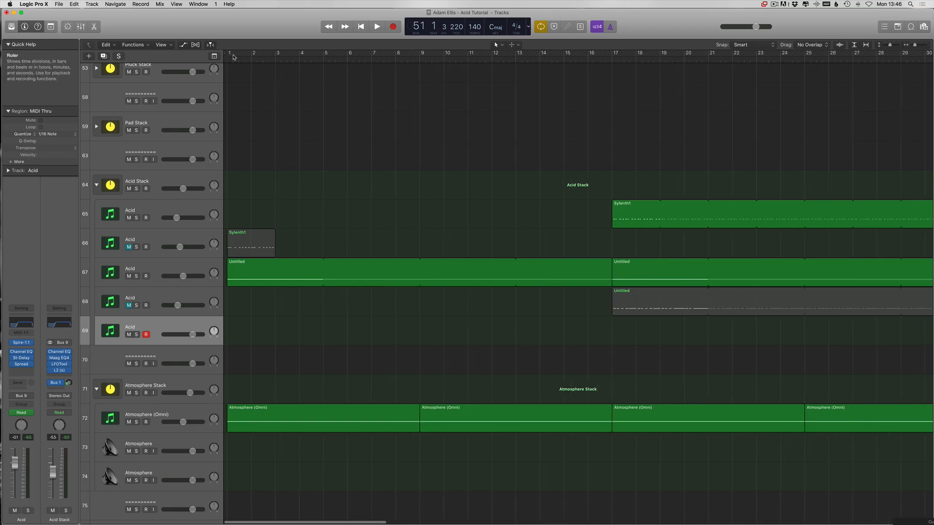
left_click_drag(230, 56, 489, 200)
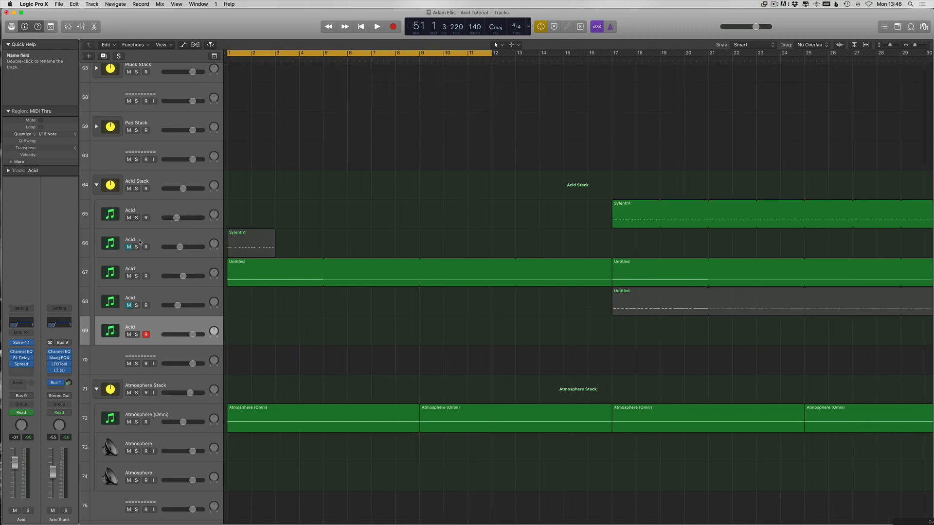
left_click(136, 247)
key("super+Left")
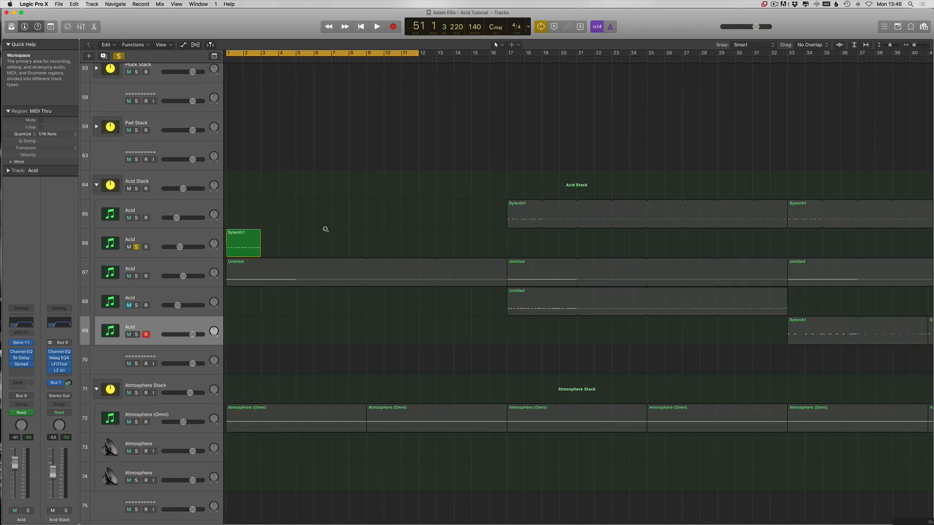
Move the soloed Acid track below the Acid Stack to position 69, and move the muted Acid track down to position 68
key("super+Down")
key("super+Down")
left_click_drag(196, 216, 194, 340)
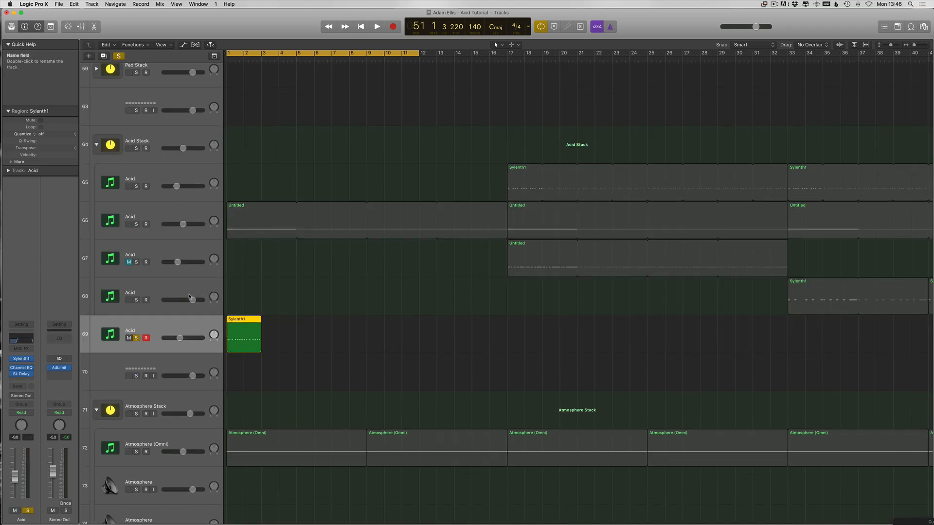
left_click_drag(168, 260, 168, 299)
scroll(380, 301, "down", 8)
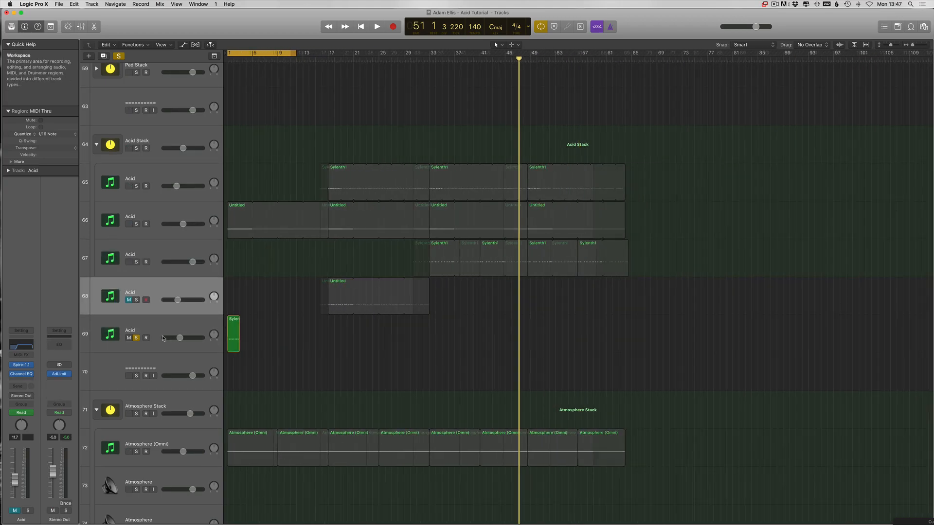
Set the cycle range to the first two bars, matching the Sylenth1 region, and select Acid track 69
scroll(380, 301, "up", 3)
scroll(380, 301, "up", 3)
key("Return")
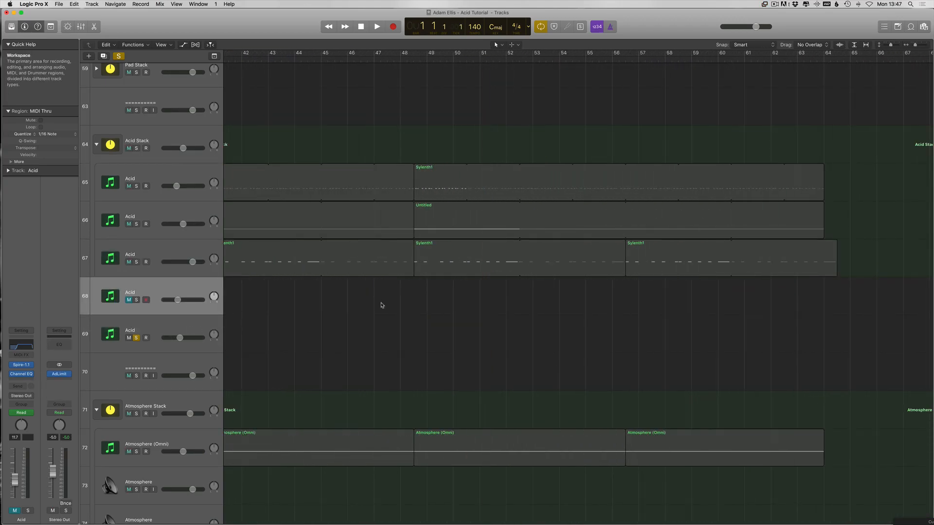
left_click_drag(233, 54, 280, 54)
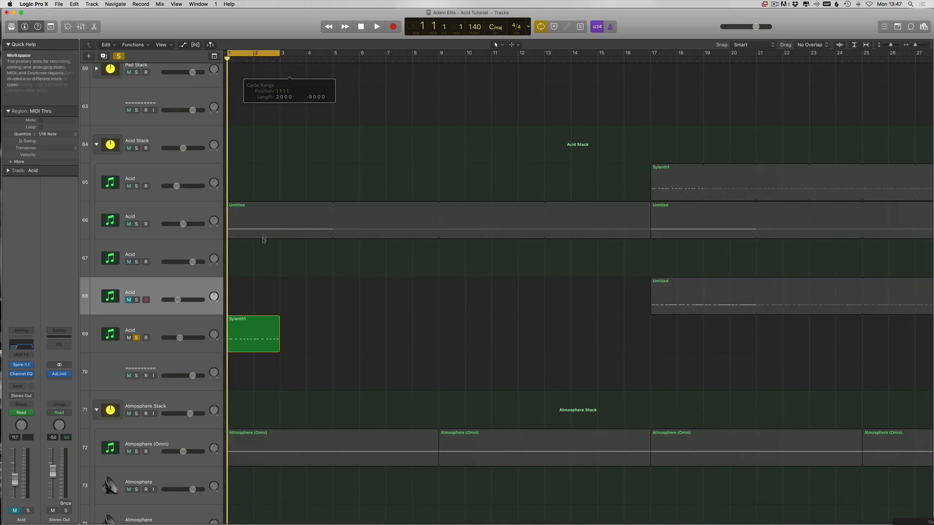
left_click(164, 348)
Copy the two-bar Sylenth1 region on Acid track 69 to bar 9
scroll(263, 292, "up", 4)
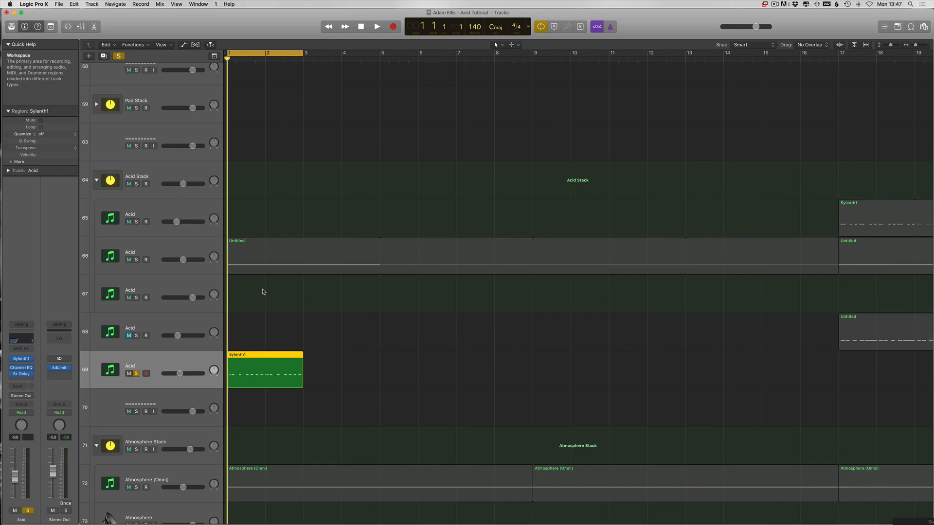
scroll(320, 272, "down", 3)
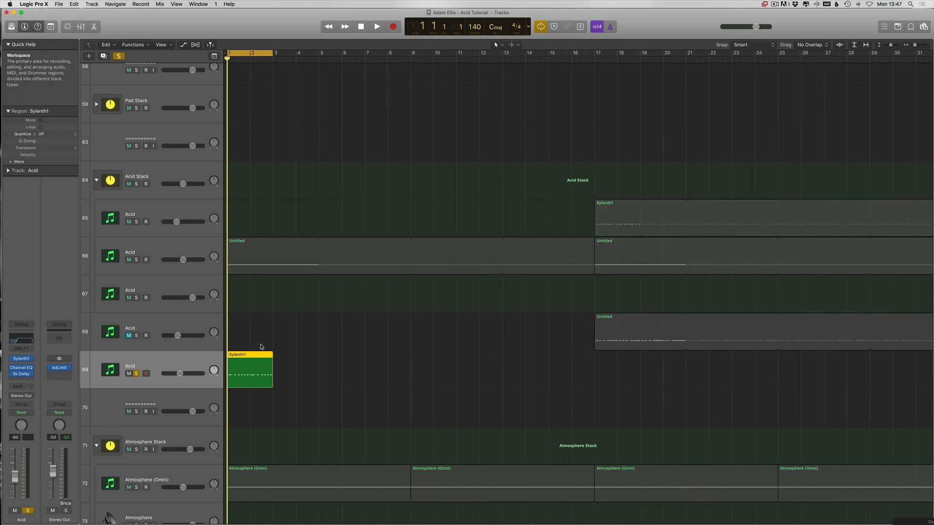
left_click_drag(249, 375, 431, 379)
Solo the Sub Bass and Kick (Audio) tracks, and briefly play the two-bar loop together with Acid track 69
scroll(176, 175, "up", 10)
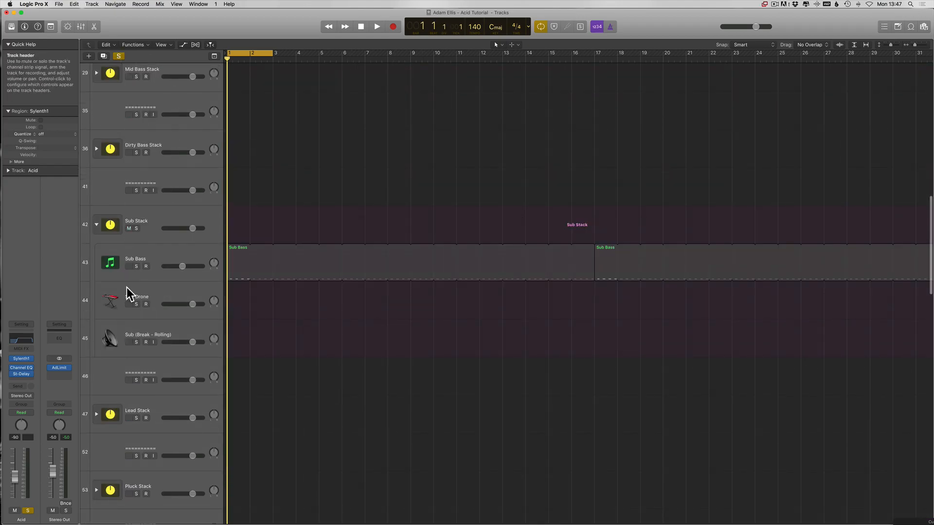
left_click(134, 272)
scroll(161, 219, "up", 10)
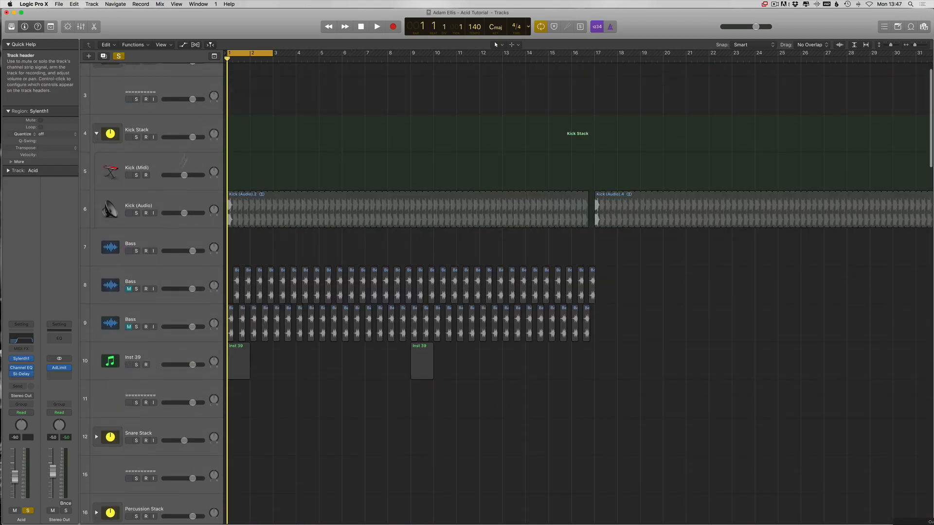
left_click(137, 214)
scroll(146, 222, "down", 20)
key("space")
key("space")
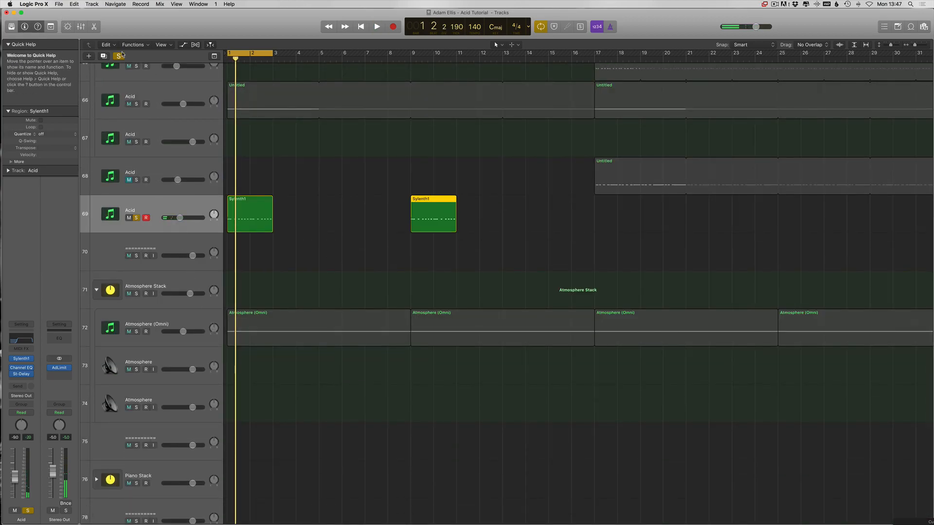
Raise the volume of Acid track 69 to -4.8 dB while the loop plays, keeping the track soloed, and stop playback
left_click(136, 218)
left_click(136, 218)
key("space")
left_click_drag(15, 477, 13, 473)
key("space")
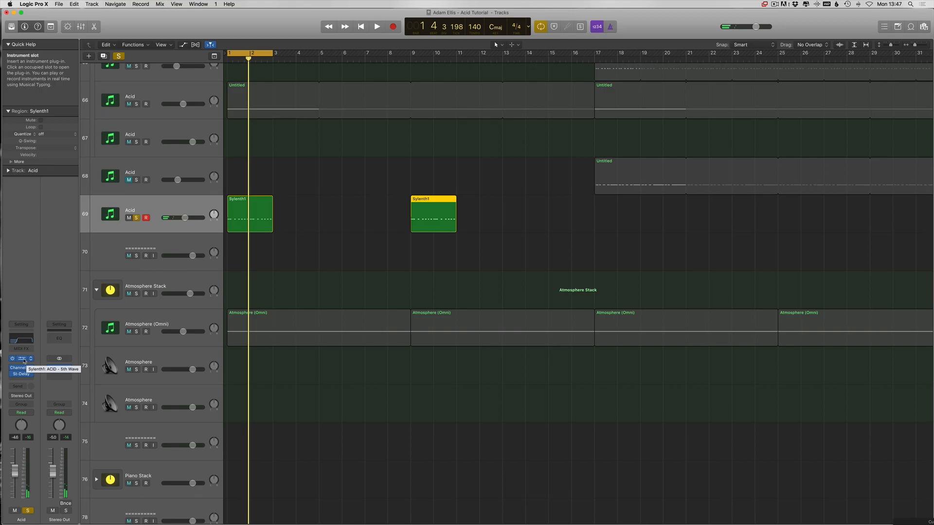
Open the Sylenth1 instrument on Acid track 69
left_click(22, 360)
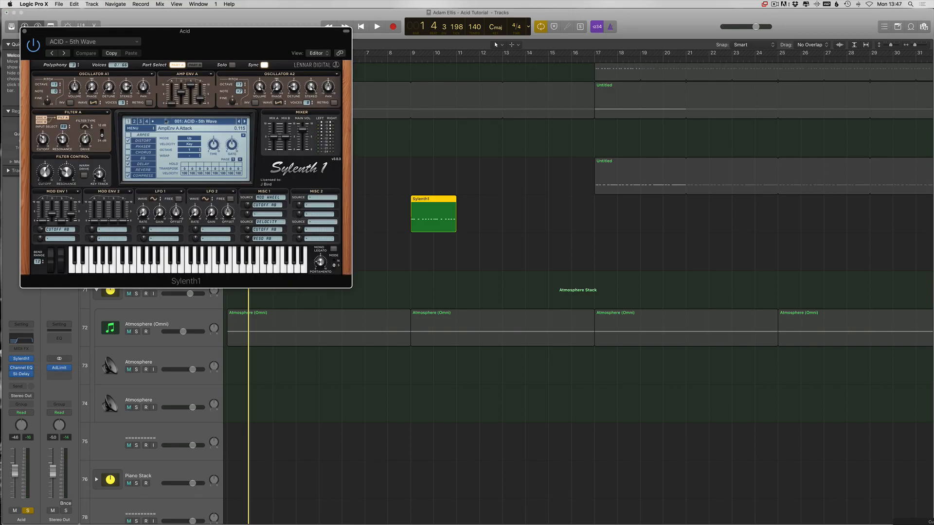
left_click(136, 128)
mouse_move(155, 142)
mouse_move(216, 143)
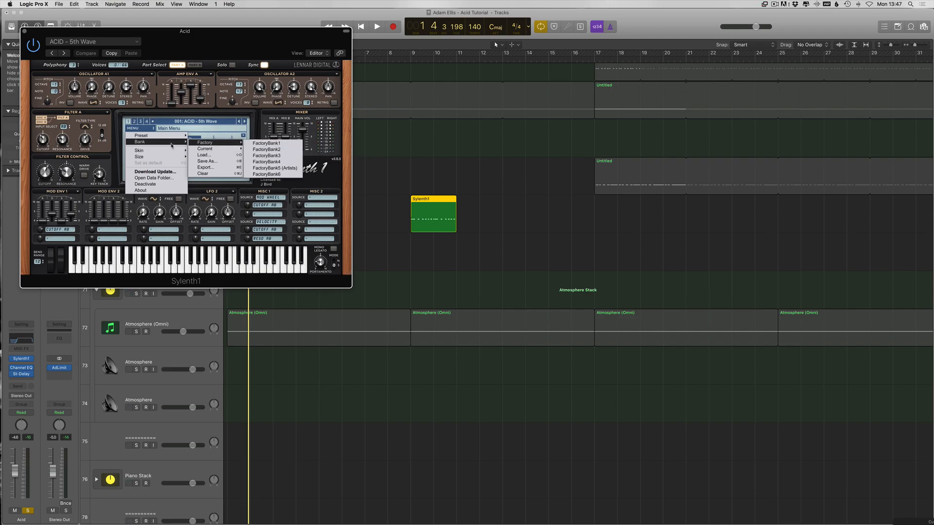
left_click(211, 138)
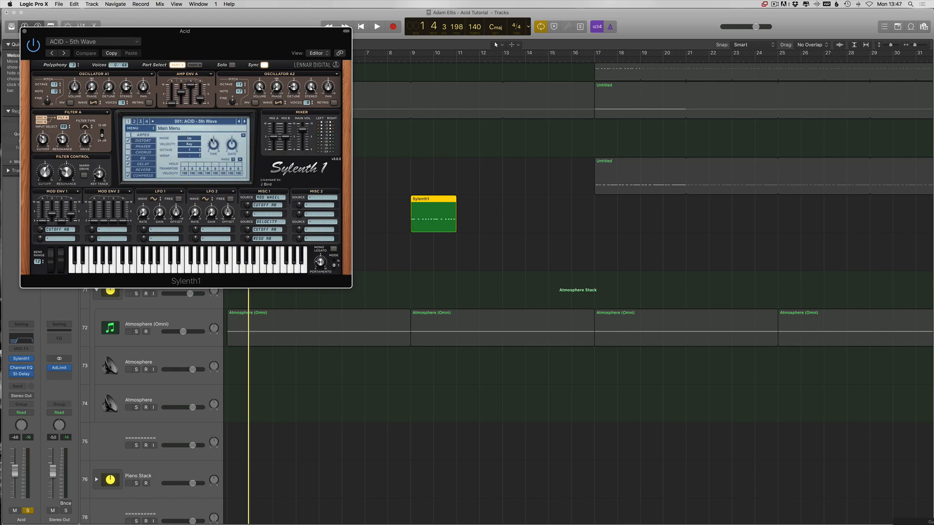
scroll(166, 247, "down", 2)
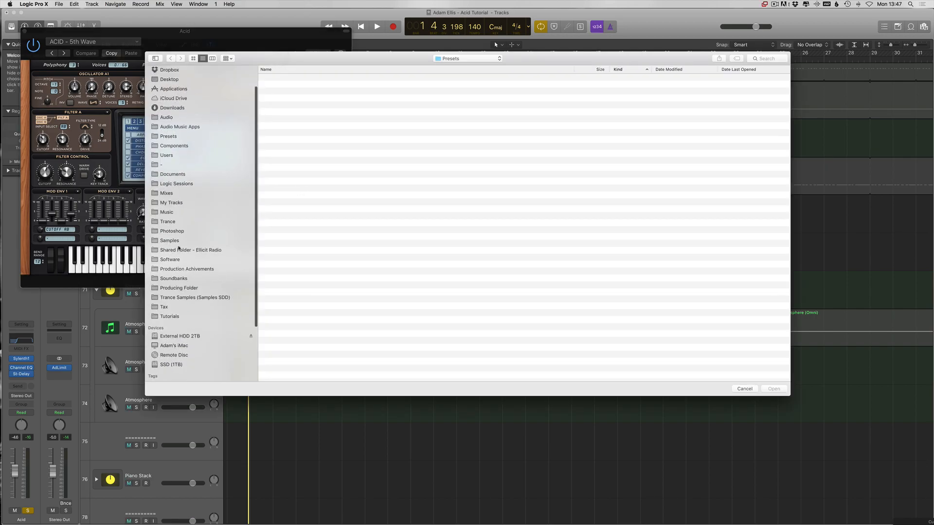
left_click(176, 259)
left_click(180, 269)
left_click(175, 279)
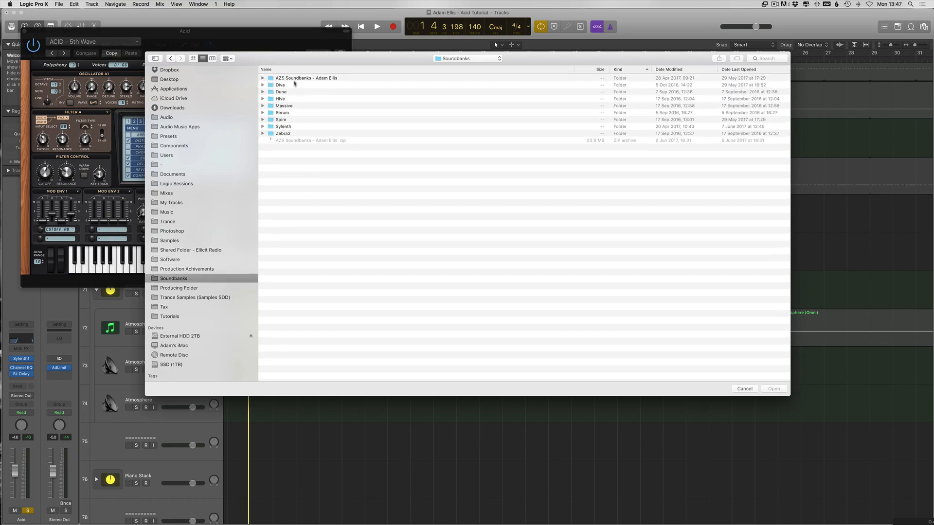
double_click(286, 126)
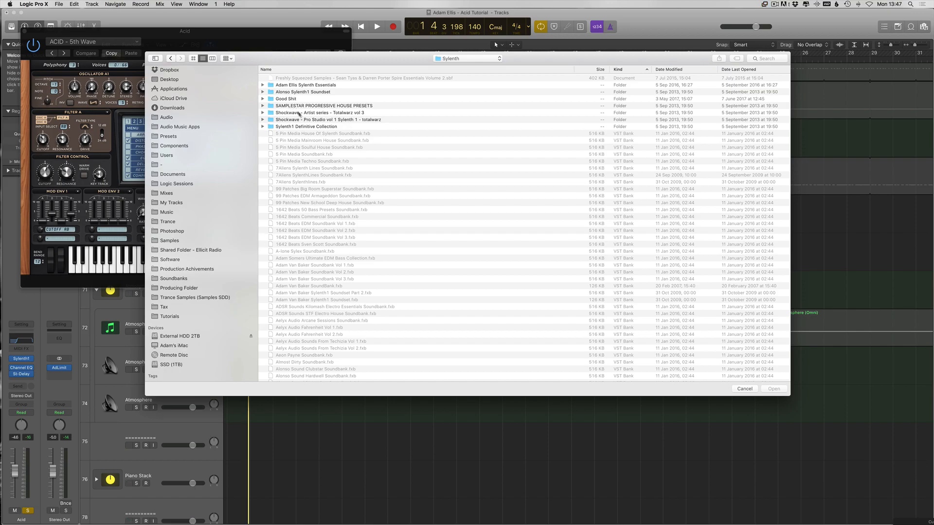
scroll(301, 116, "down", 20)
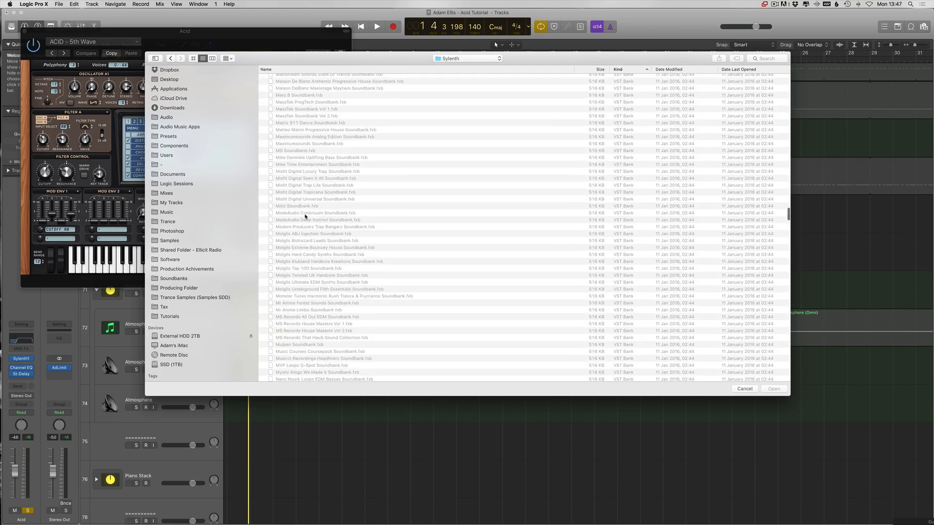
key("Escape")
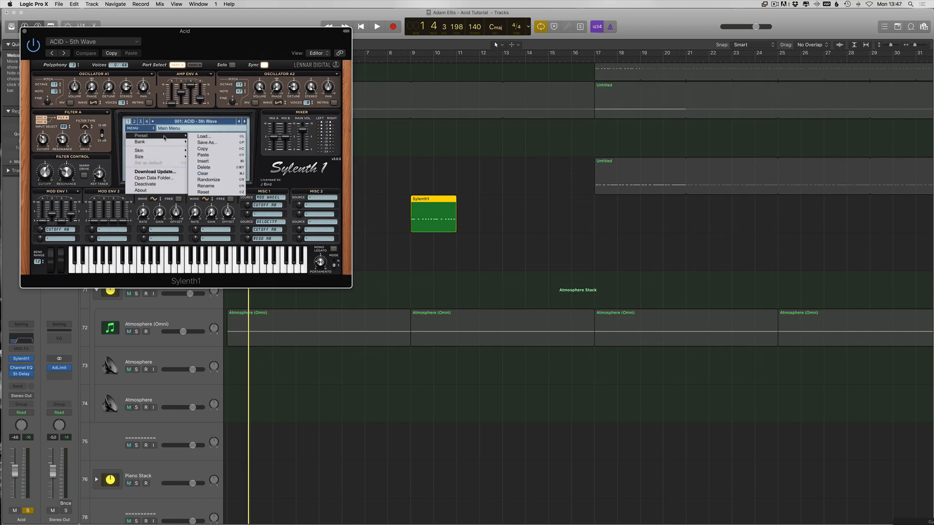
Load the bank "Freshly Squeezed Samples Sean Tyas & Darren Porter Essentials Soundbank.fxb" from the Sylenth folder into Sylenth1
mouse_move(160, 141)
left_click(206, 154)
left_click(464, 58)
left_click(458, 69)
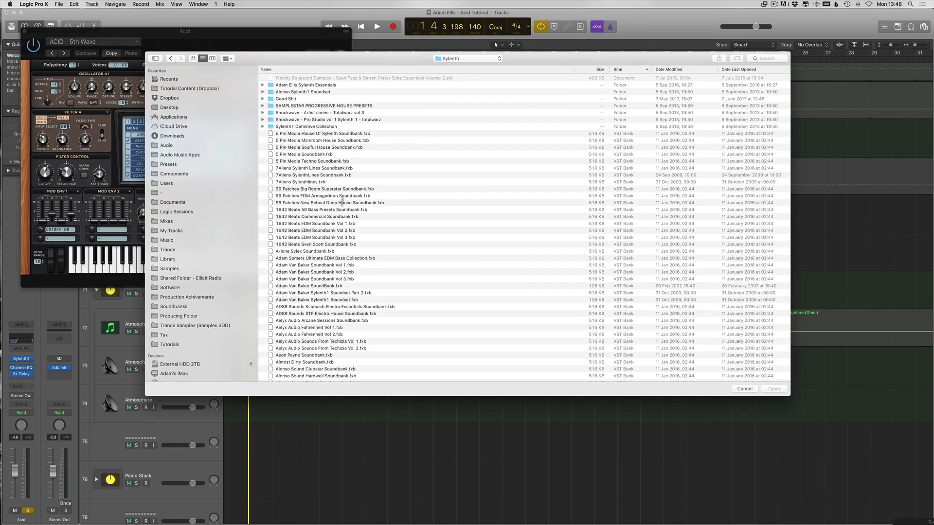
scroll(330, 240, "down", 20)
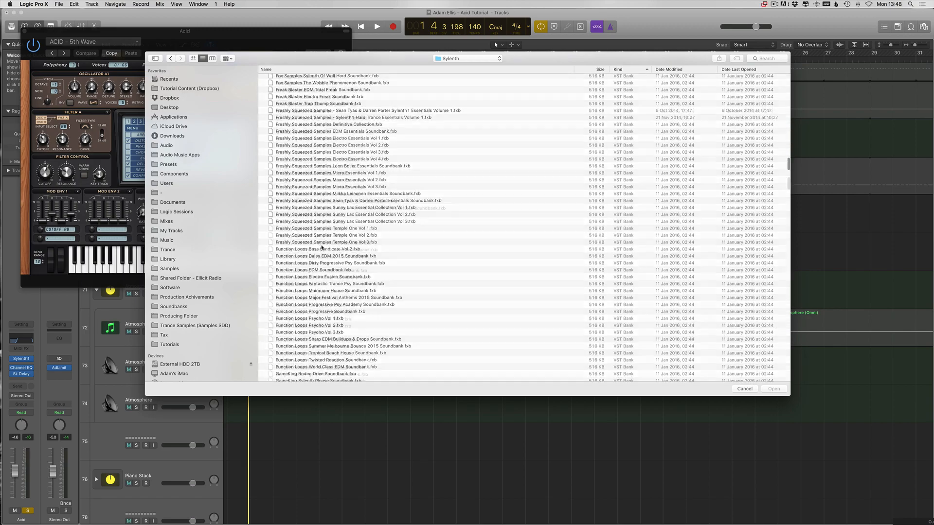
scroll(322, 247, "up", 20)
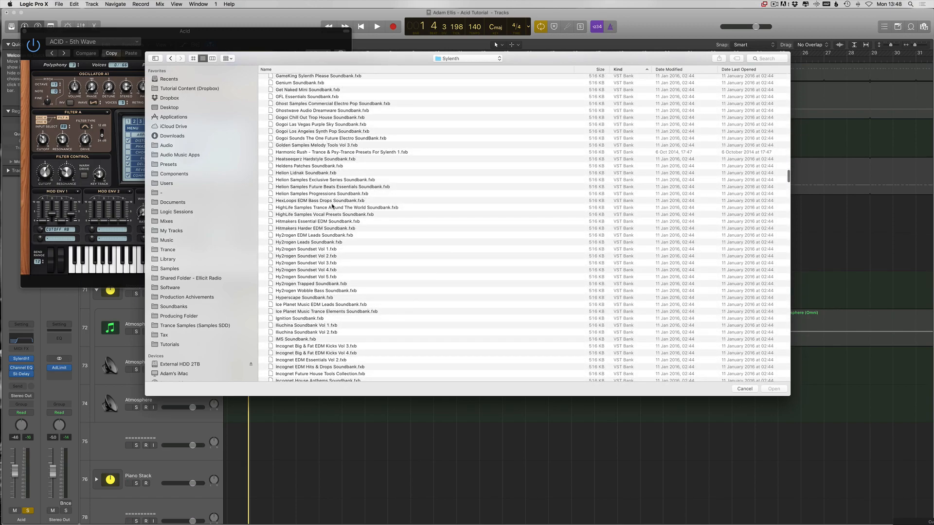
scroll(333, 206, "up", 10)
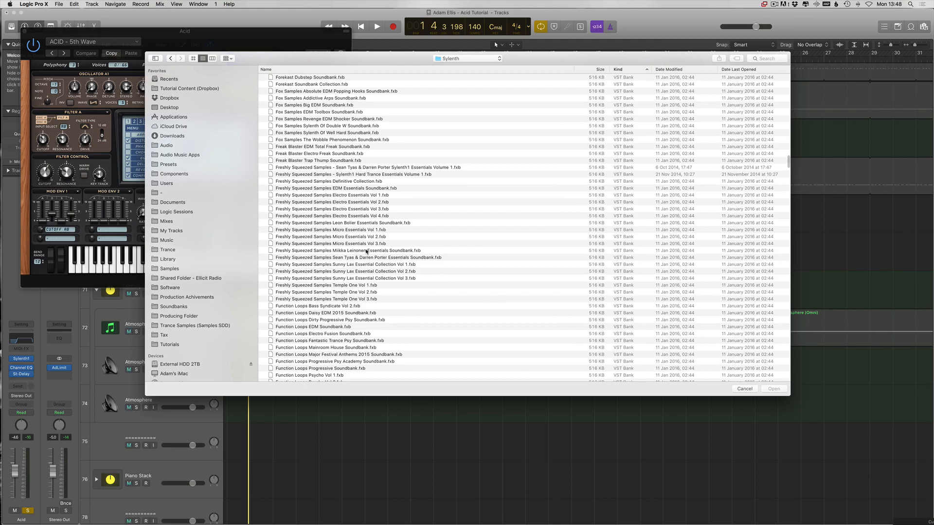
left_click(382, 257)
key("Return")
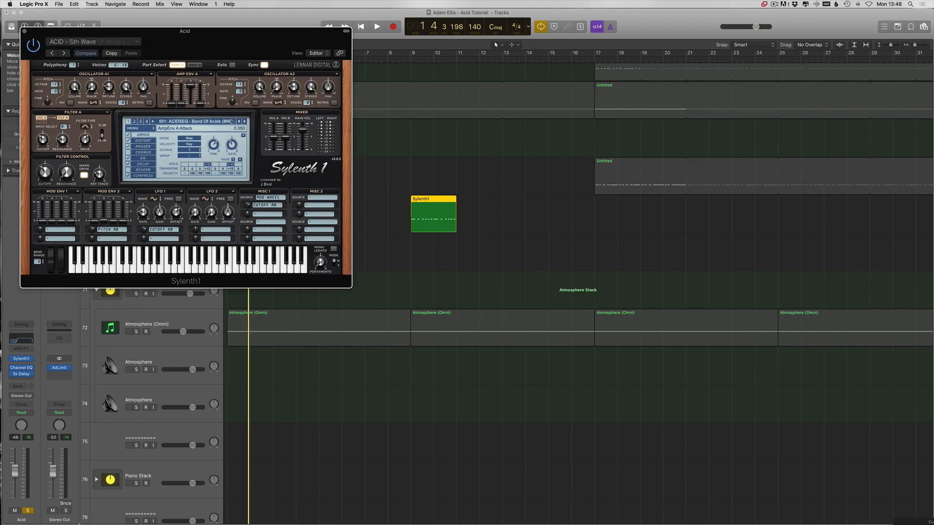
Audition the loaded patch, and raise all notes of the two-bar Sylenth1 region at bar 1 by one octave
key("space")
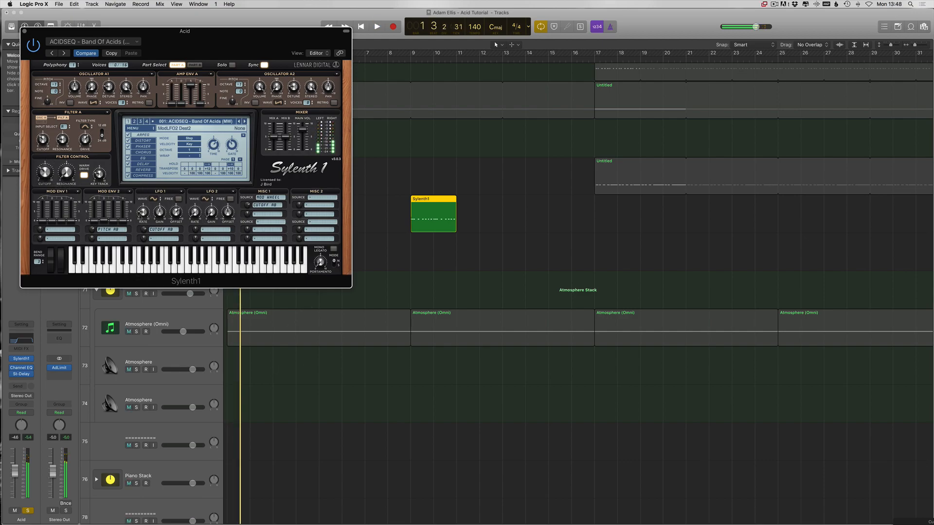
key("super+w")
double_click(250, 221)
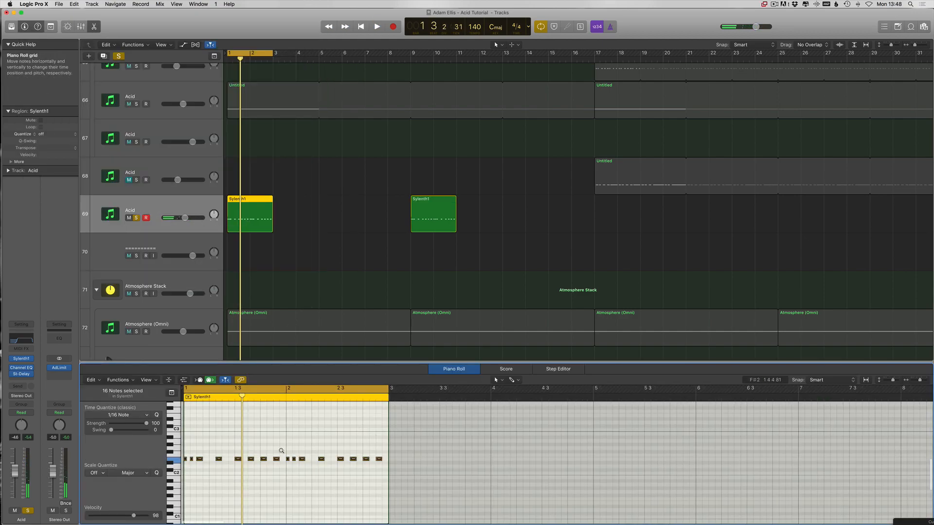
scroll(282, 451, "left", 1)
key("alt+shift+Up")
scroll(284, 445, "left", 4)
scroll(277, 452, "left", 2)
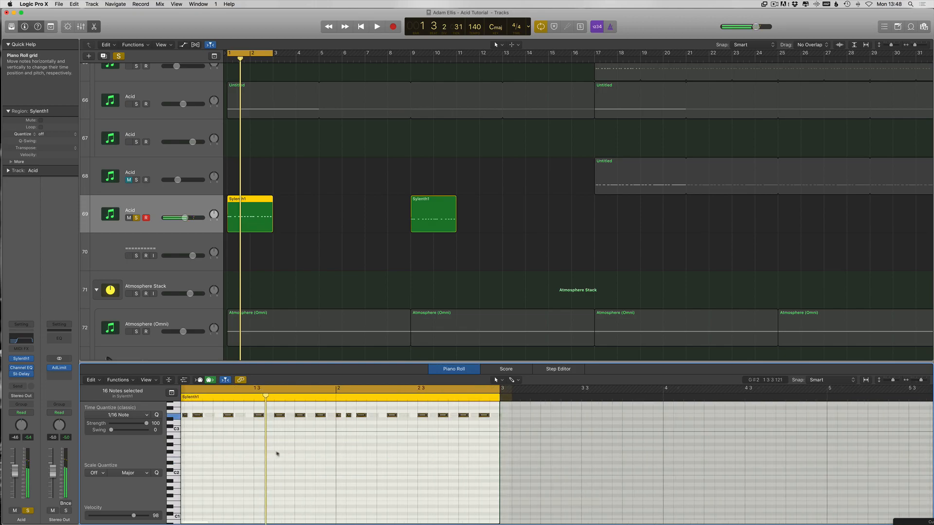
scroll(275, 454, "left", 2)
left_click(282, 451)
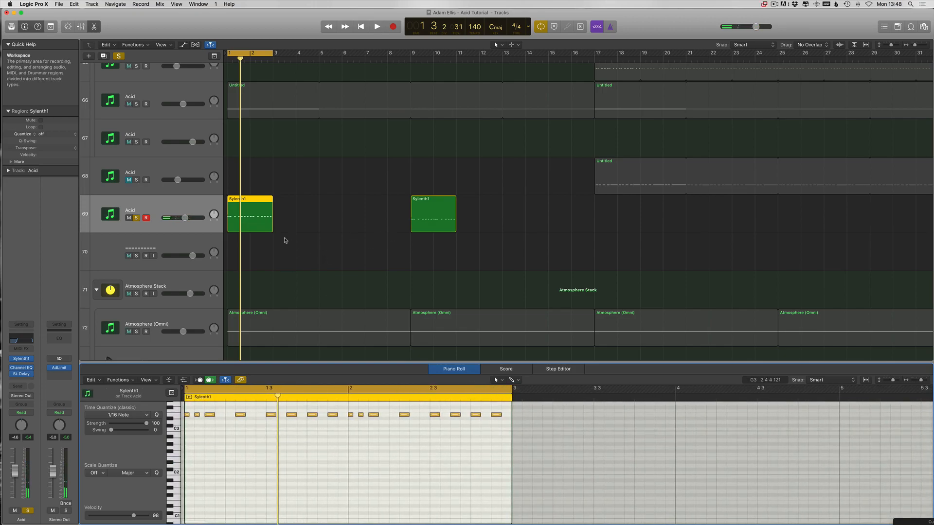
Reduce the Sylenth1 region at bar 1 to its first four notes and lengthen the third and fourth notes
scroll(482, 443, "up", 1)
mouse_move(527, 422)
left_mouse_down()
mouse_move(271, 455)
mouse_move(274, 441)
mouse_move(547, 436)
mouse_move(513, 430)
left_mouse_up()
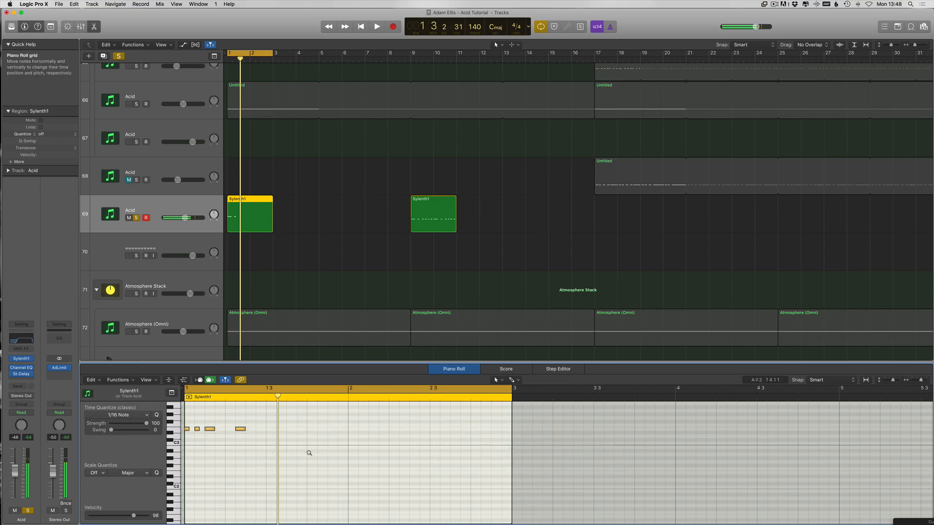
scroll(310, 453, "up", 1)
scroll(301, 453, "left", 1)
left_click_drag(313, 424, 227, 433)
left_click(233, 433)
key("super+z")
left_click(273, 429)
key("super+a")
key("alt+shift+Down")
Show the Sylenth1 window again and audition the ACIDSEQ - Band Of Acids patch with the four-note pattern
key("v")
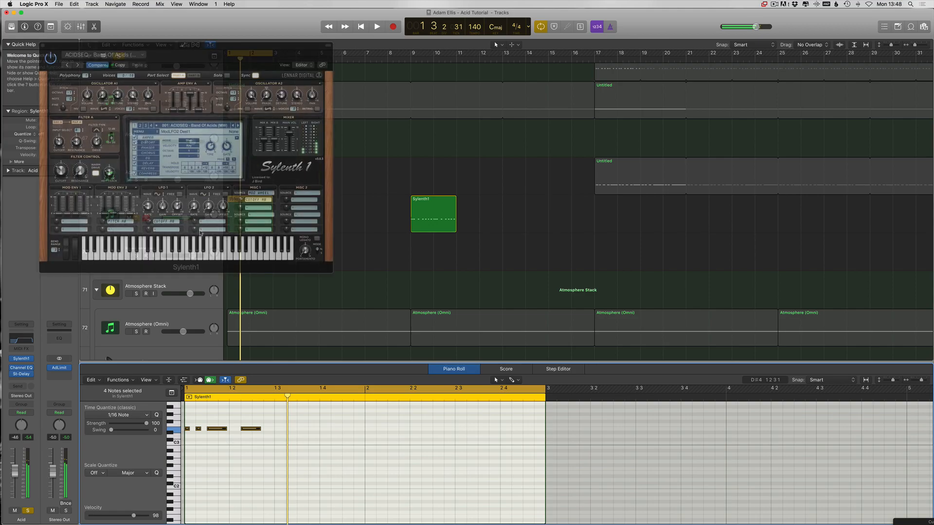
key("space")
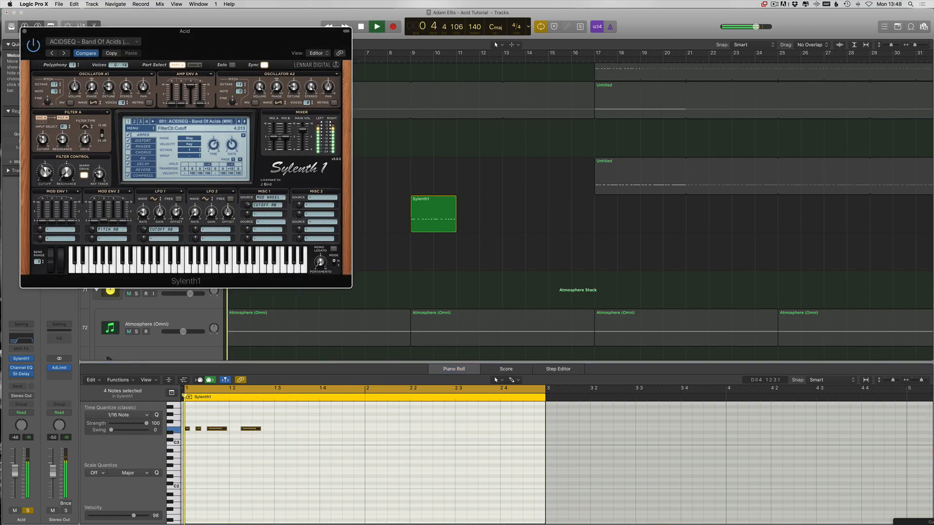
key("space")
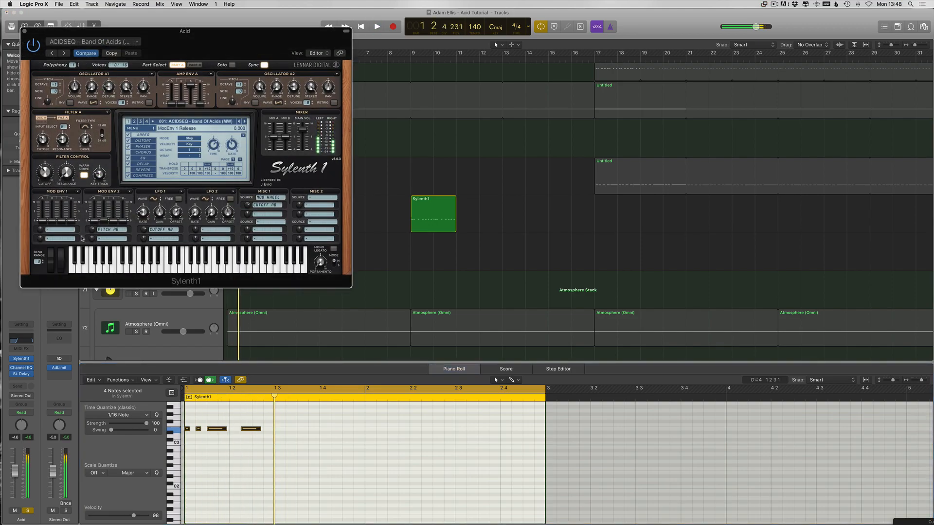
Route the output of Acid track 69 to Bus 9, the Acid Stack
left_click(13, 372)
left_click(12, 370)
left_click(28, 397)
mouse_move(33, 422)
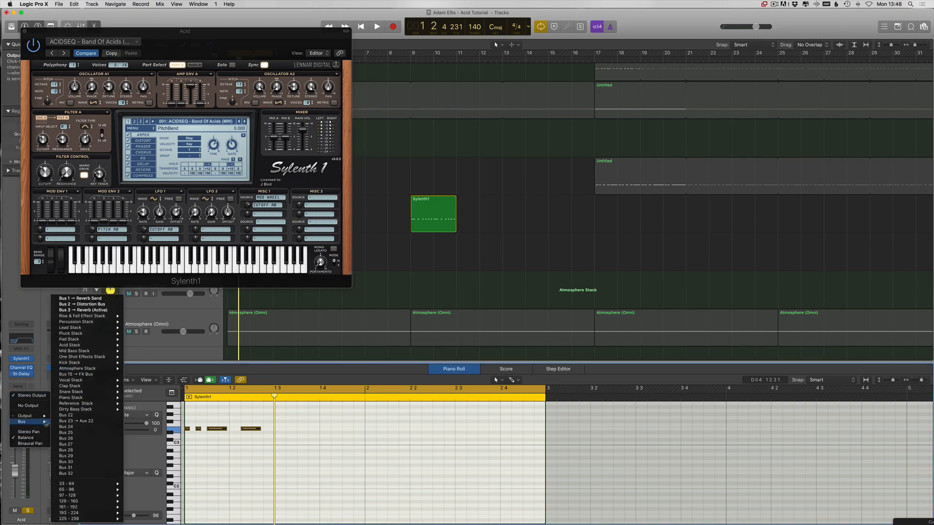
mouse_move(87, 346)
left_click(135, 345)
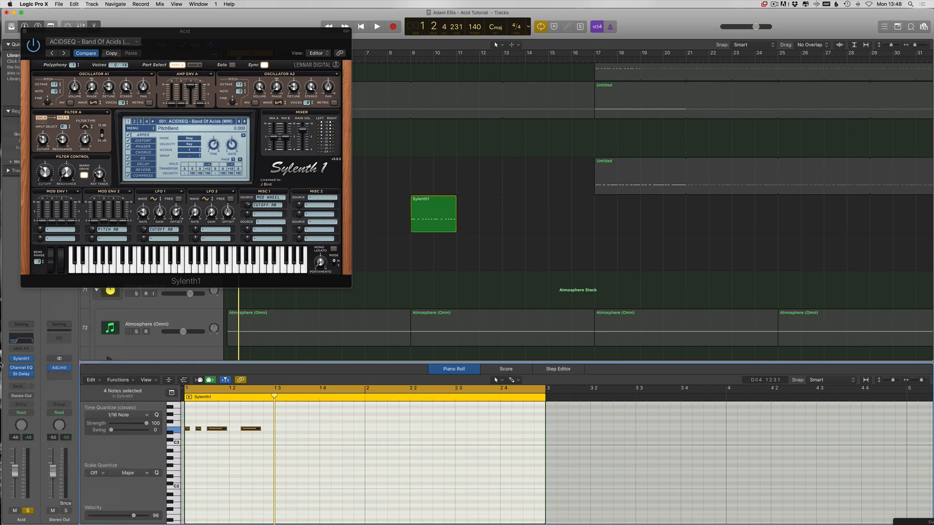
Switch Sylenth1 to the ACIDSEQ - Chugger (MW) preset, lower the four notes by one octave, and audition the loop
left_click(245, 121)
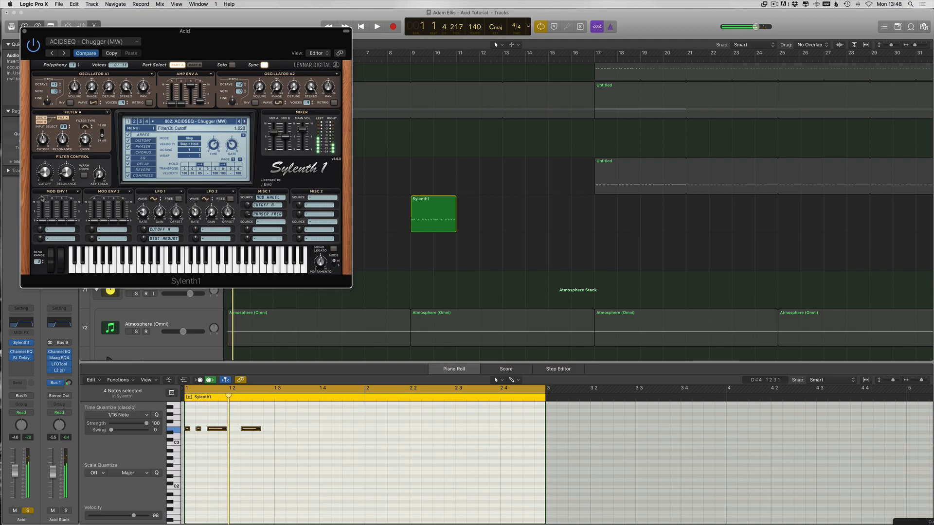
left_click(228, 440)
key("alt+shift+Down")
key("space")
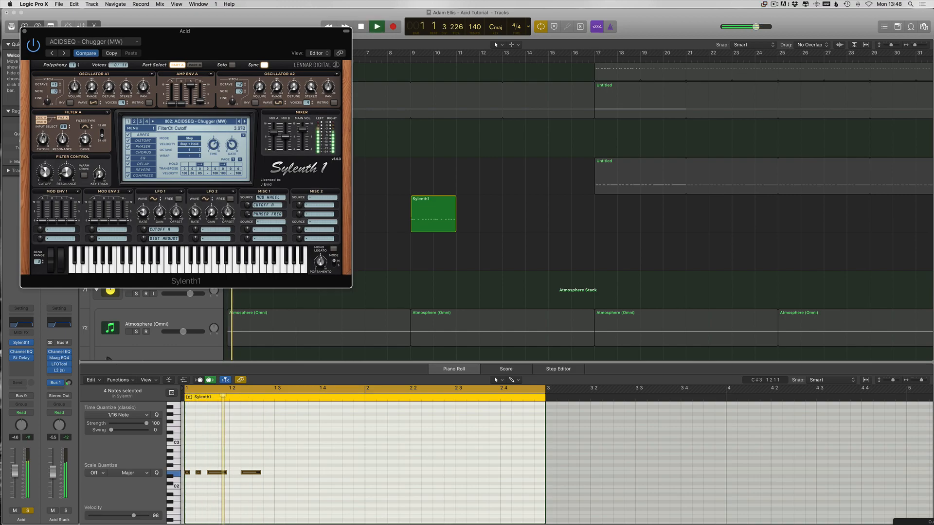
key("space")
key("space")
key("space")
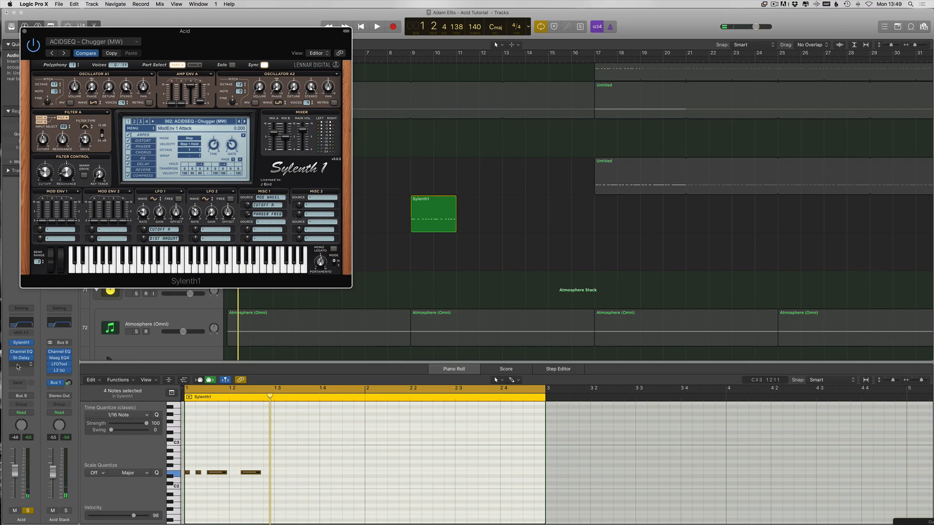
Lower the volume of Acid track 69 to -6.8 dB and check its Channel EQ low cut, playing the loop briefly
left_click_drag(16, 473, 19, 477)
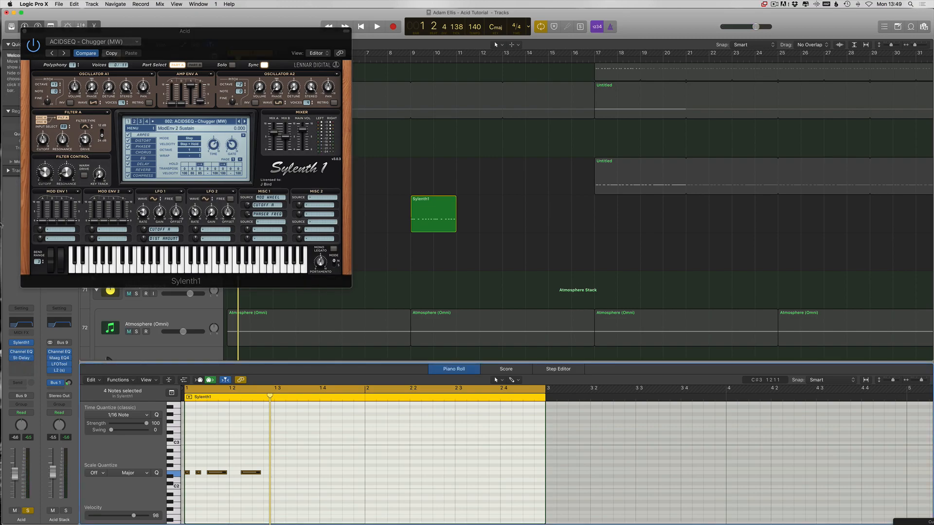
left_click(21, 352)
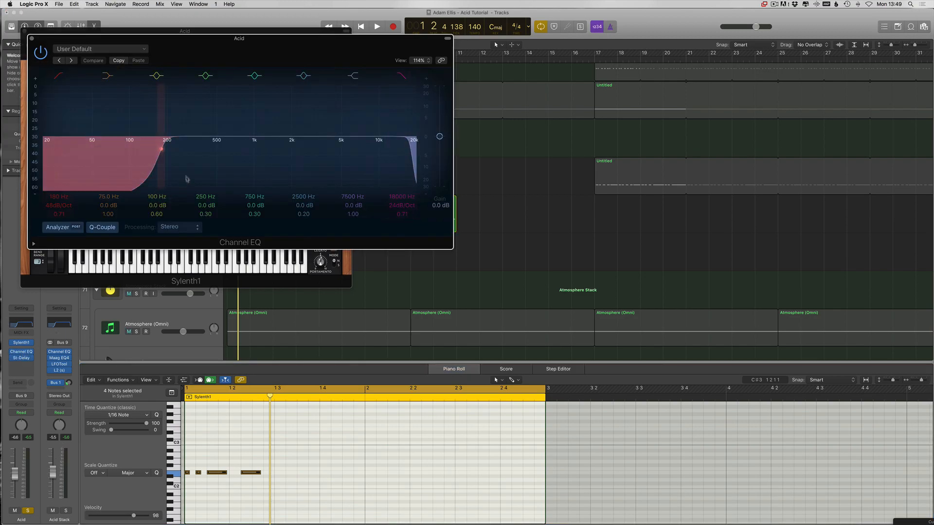
left_click_drag(73, 40, 141, 171)
key("space")
left_click(98, 171)
key("space")
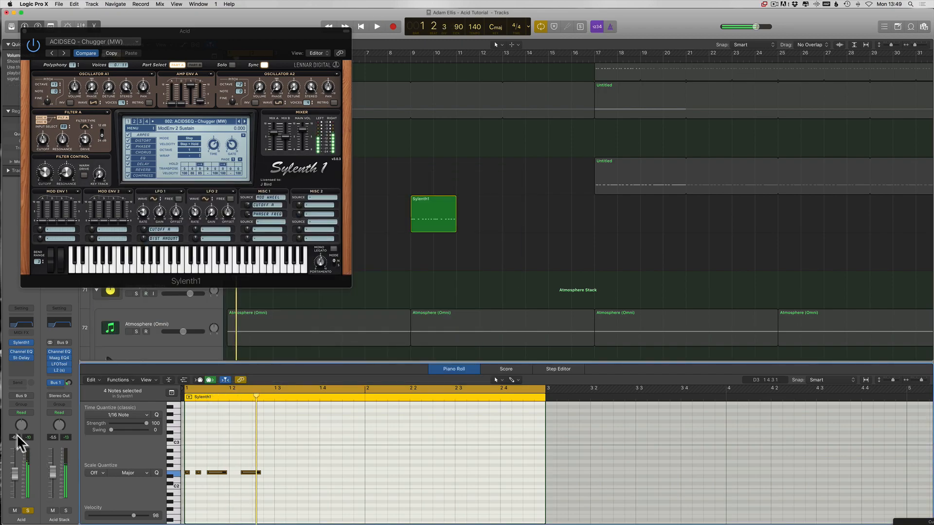
Insert the Ohm Force Ohmicide effect after the stereo delay on Acid track 69 and close its window
left_click(22, 364)
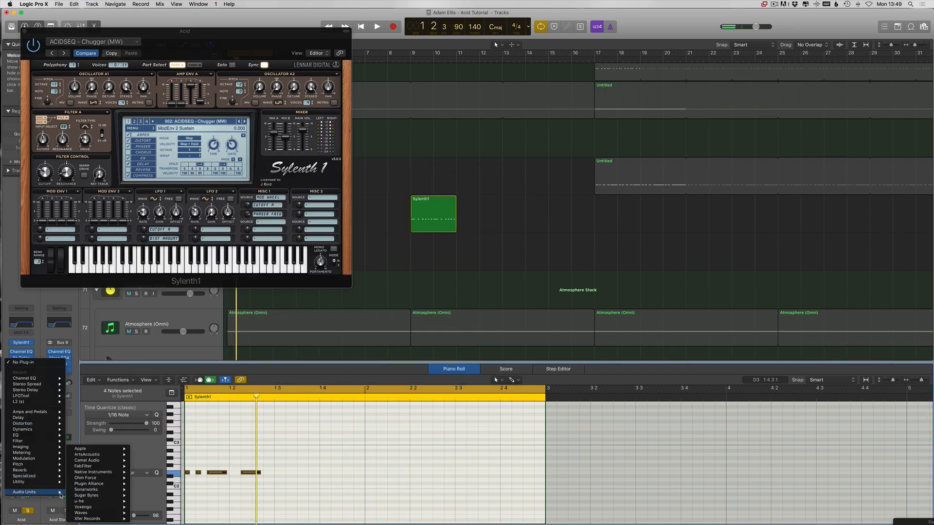
mouse_move(46, 494)
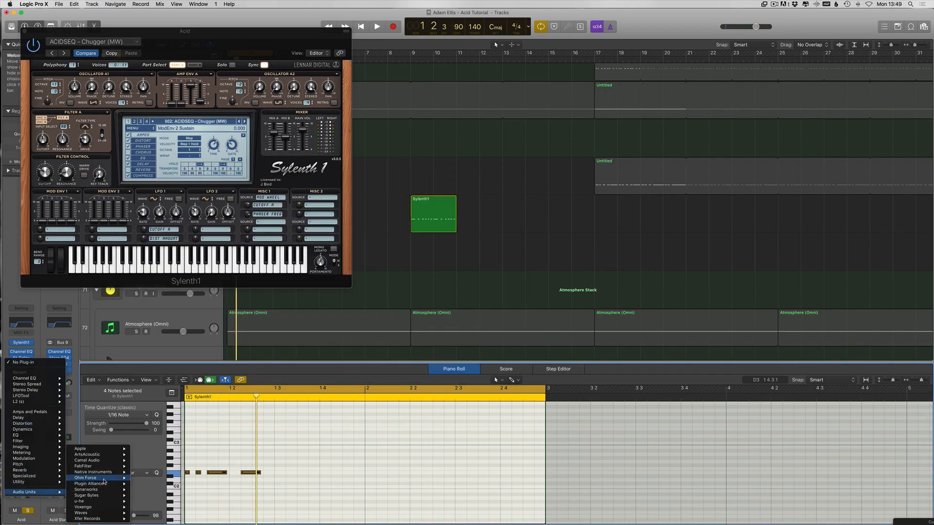
mouse_move(86, 477)
mouse_move(149, 484)
left_click(188, 484)
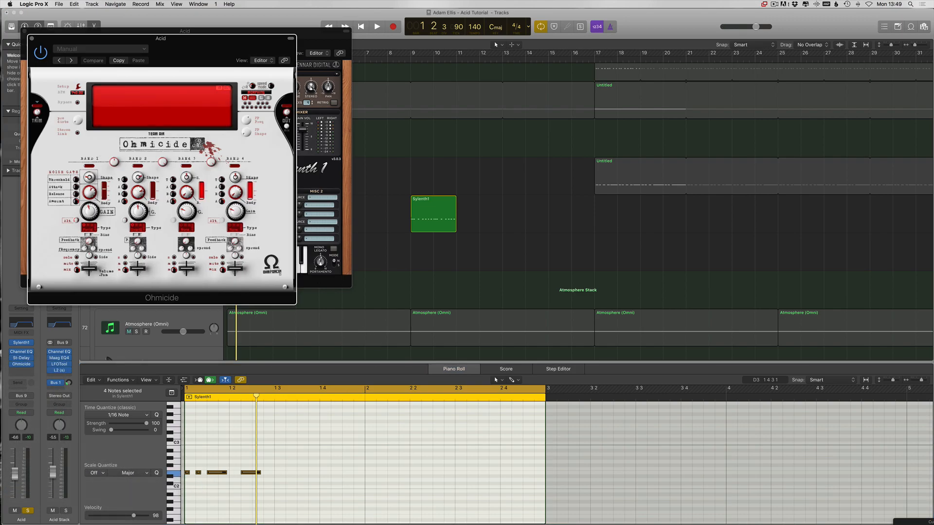
left_click(31, 38)
left_click(463, 152)
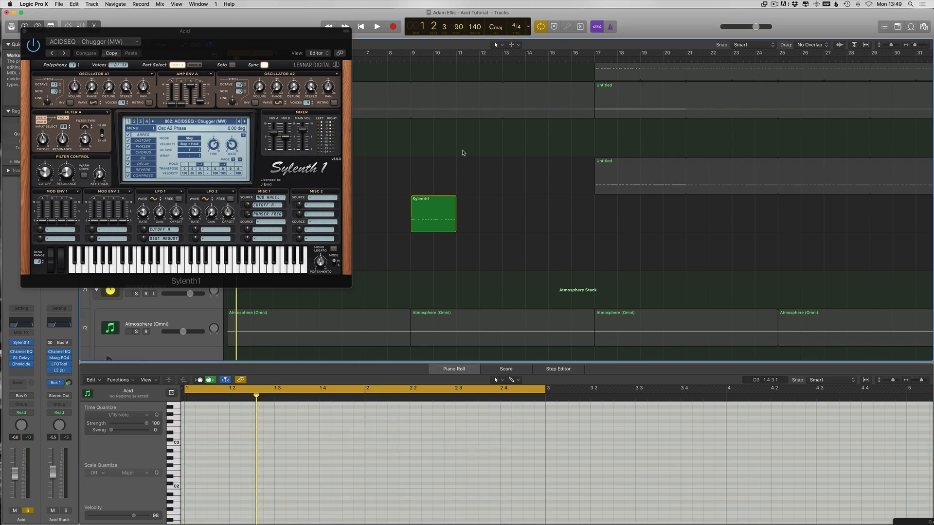
Sweep the Sylenth1 Filter Control cutoff while the loop plays, and switch to the ACIDSEQ - Error 404 (MW) preset
key("space")
left_click(44, 178)
left_click_drag(45, 178, 48, 173)
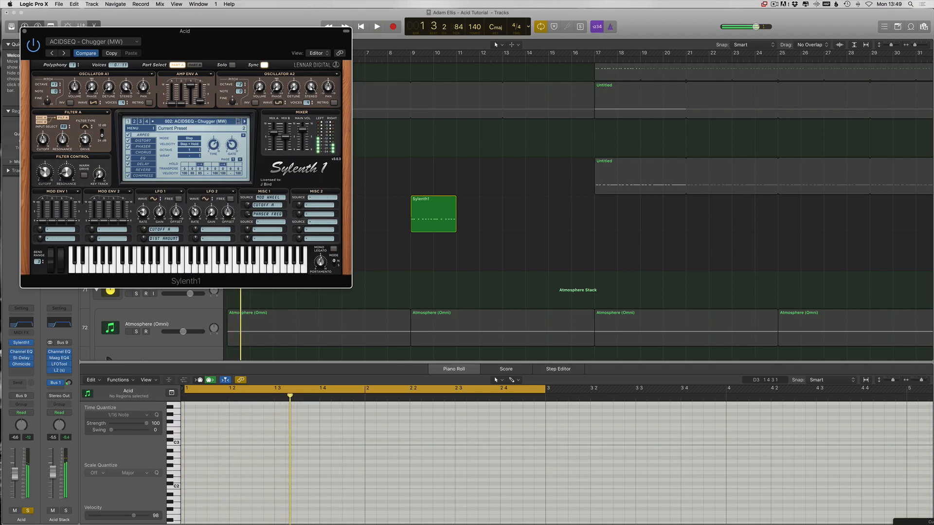
left_click(246, 121)
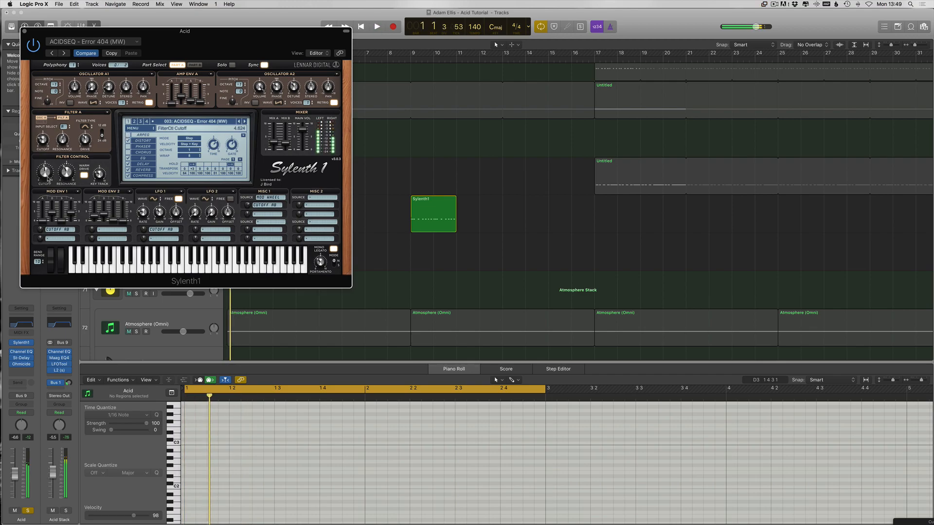
Adjust the Sylenth1 Filter Control cutoff for the Error 404 preset and audition the loop repeatedly
key("space")
mouse_move(42, 188)
left_mouse_down()
mouse_move(50, 158)
mouse_move(38, 180)
left_mouse_up()
key("space")
key("space")
key("space")
key("space")
key("space")
key("space")
key("space")
key("space")
key("space")
key("space")
From the loop start, record a Sylenth1 Filter Control cutoff sweep between about 3.0 and 4.9 in Touch mode, and return to Read
key("v")
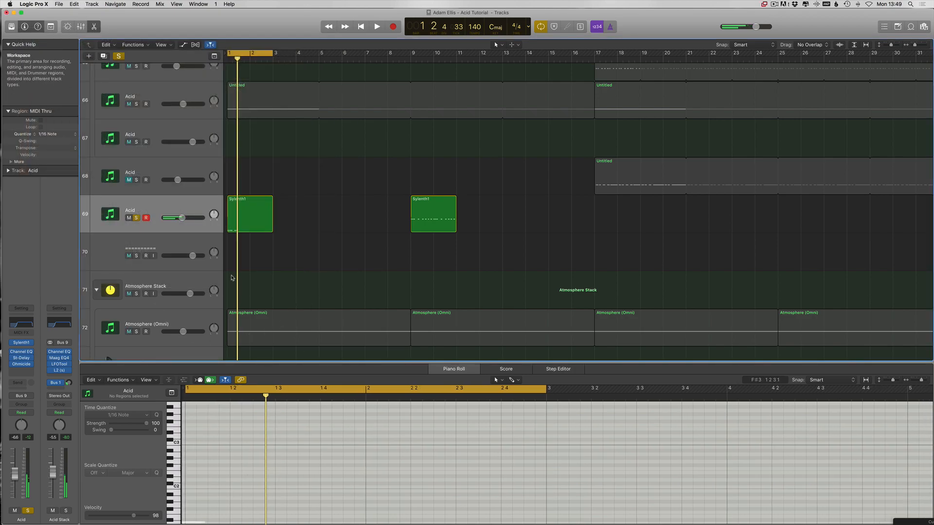
key("Return")
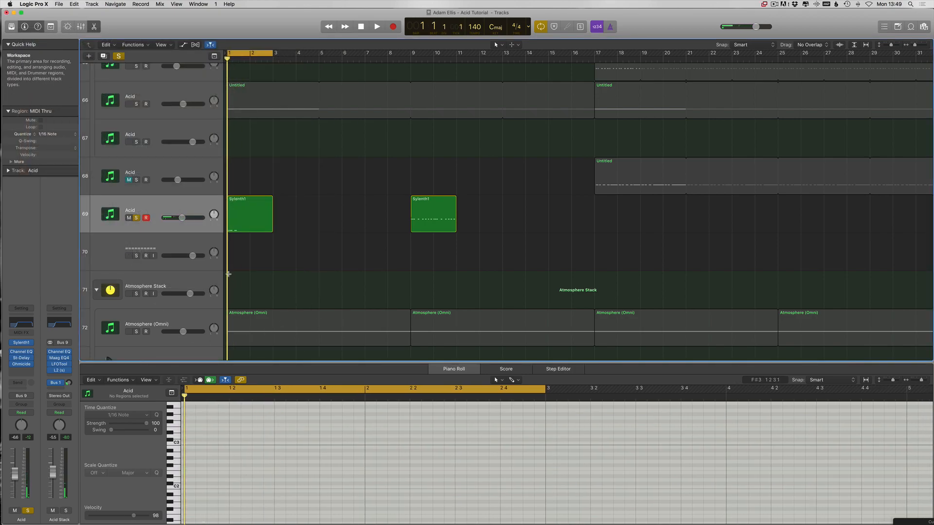
key("v")
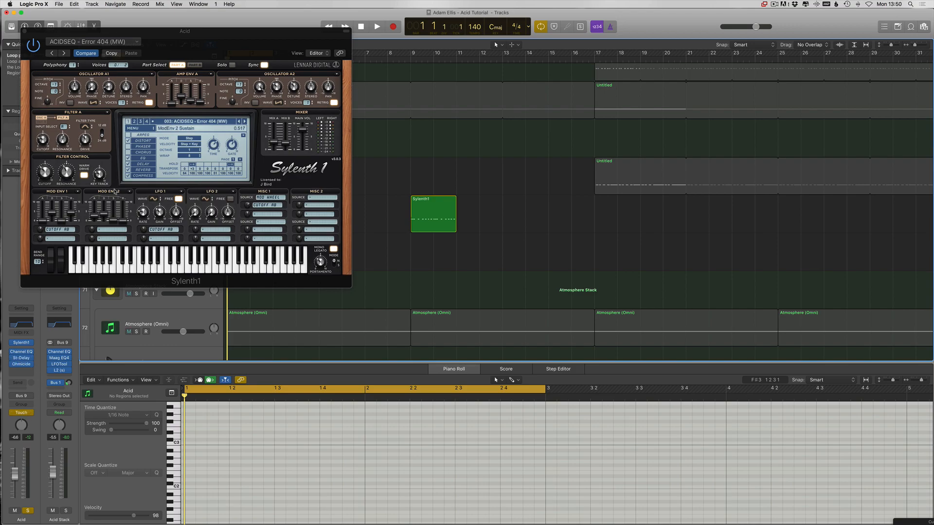
left_click_drag(38, 175, 41, 173)
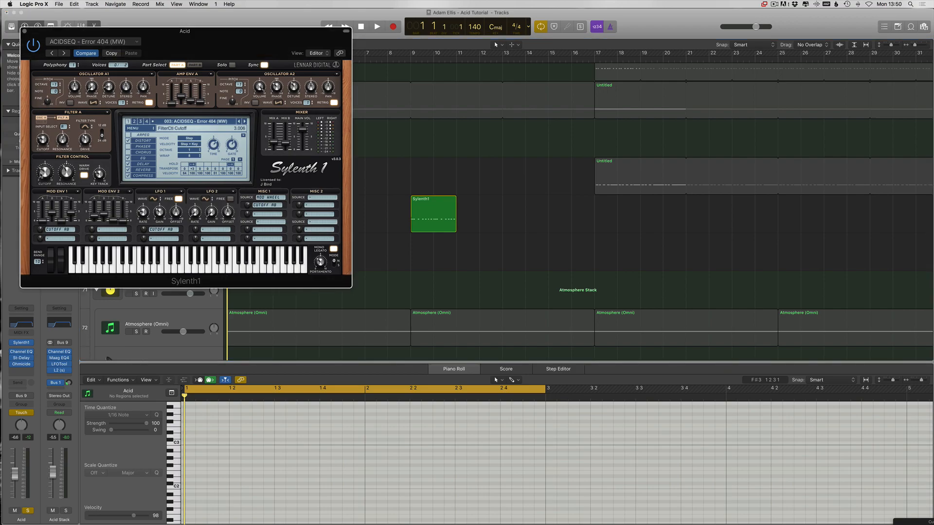
key("space")
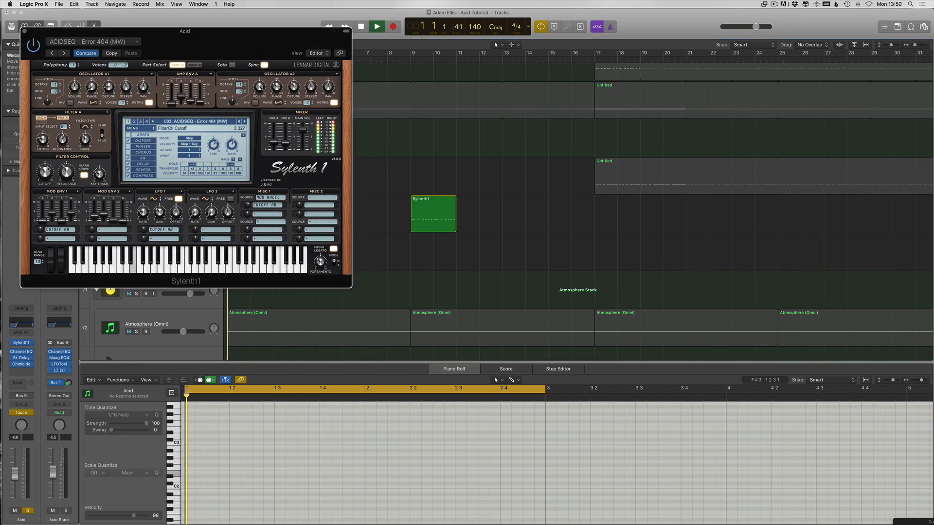
key("space")
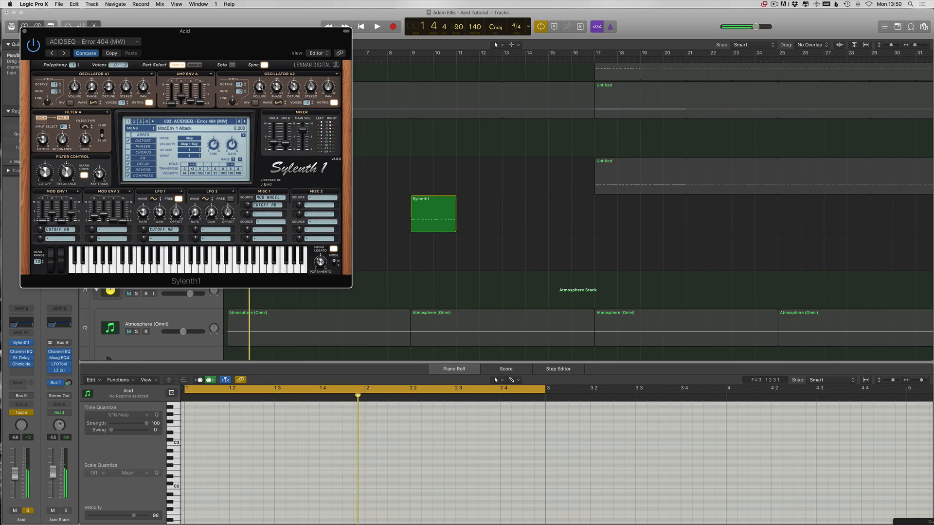
key("v")
key("space")
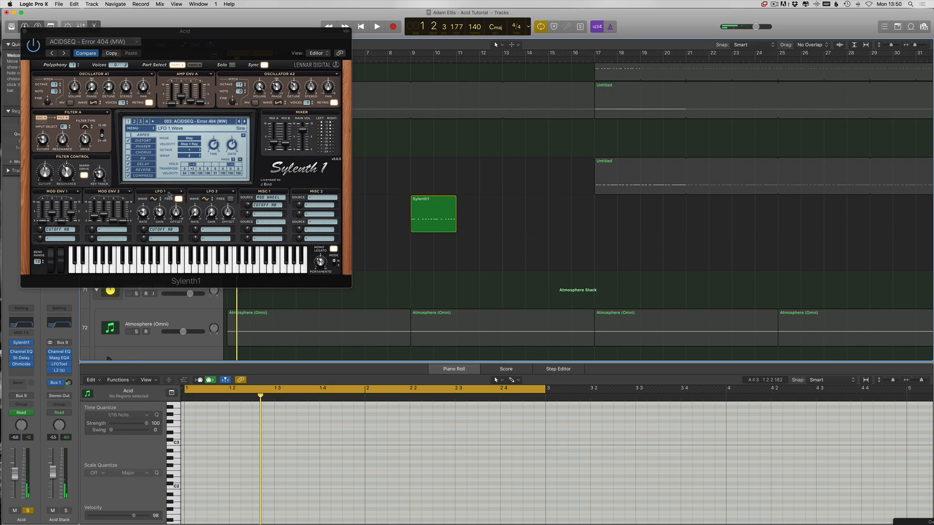
Turn off Free for Sylenth1's LFO 1, close the synth window, and audition the recorded cutoff sweep
left_click(178, 199)
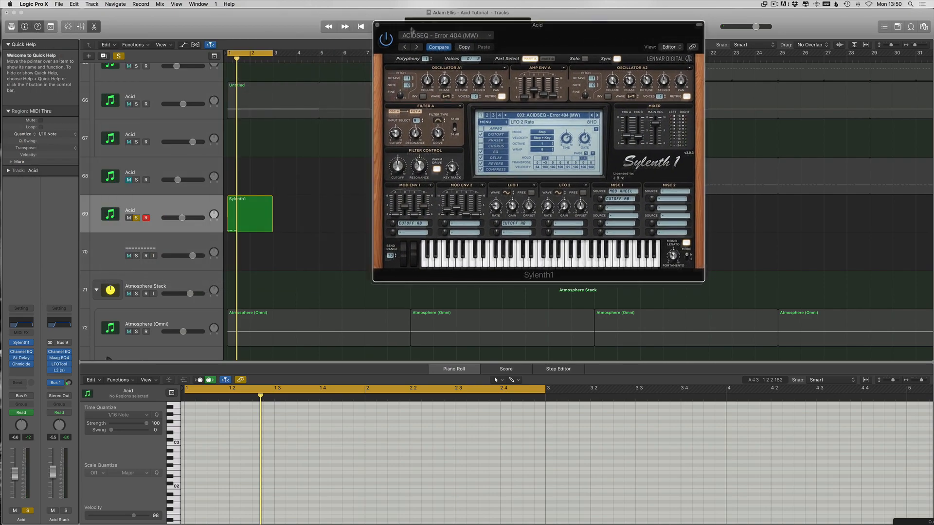
left_click_drag(413, 31, 408, 37)
key("super+w")
key("space")
key("space")
key("space")
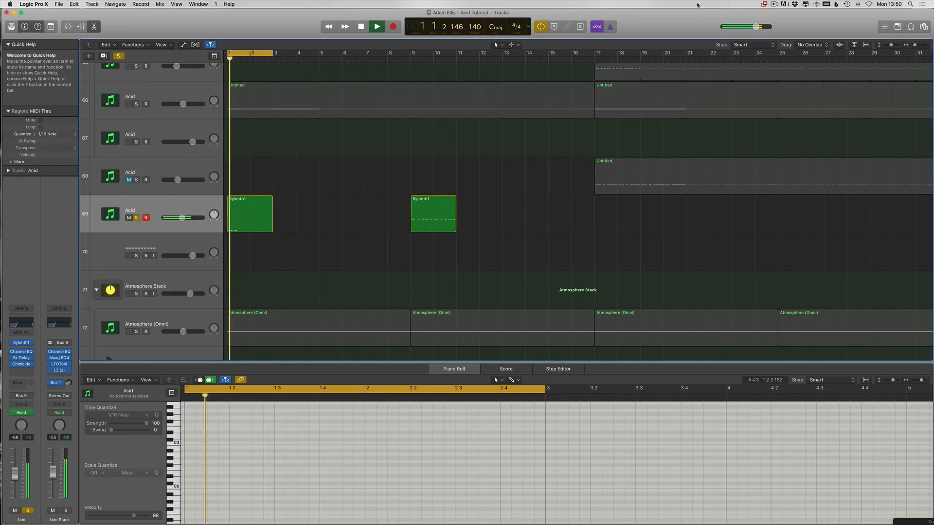
key("space")
key("space")
key("space")
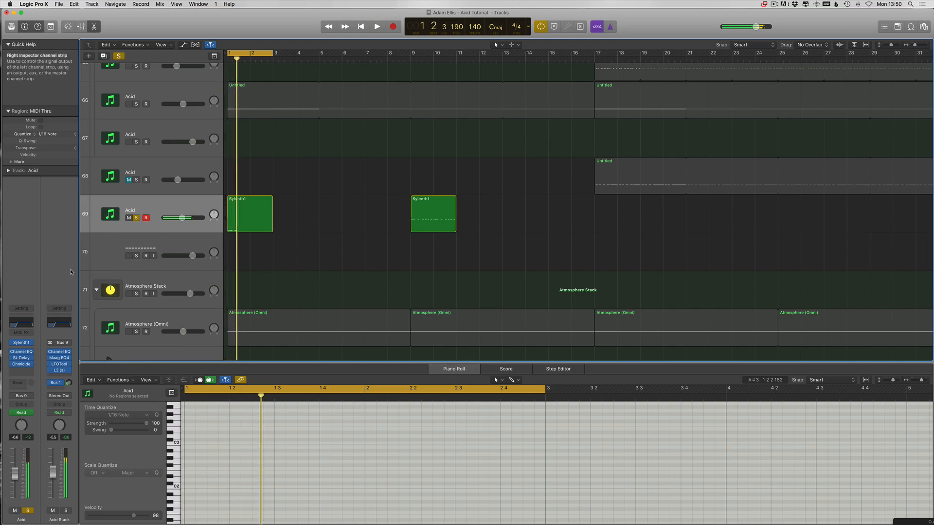
key("space")
Raise the Channel EQ low cut on Acid track 69 to 156 Hz
left_click(21, 343)
left_click(19, 352)
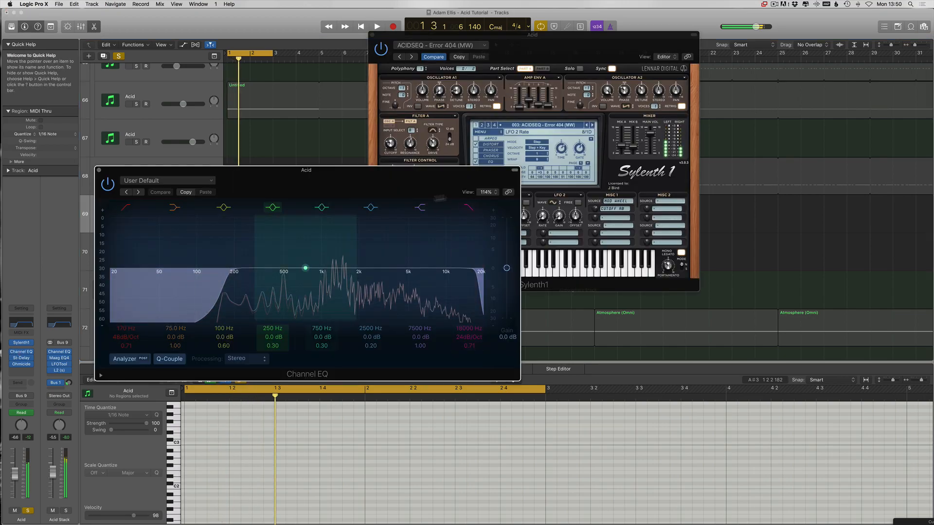
key("space")
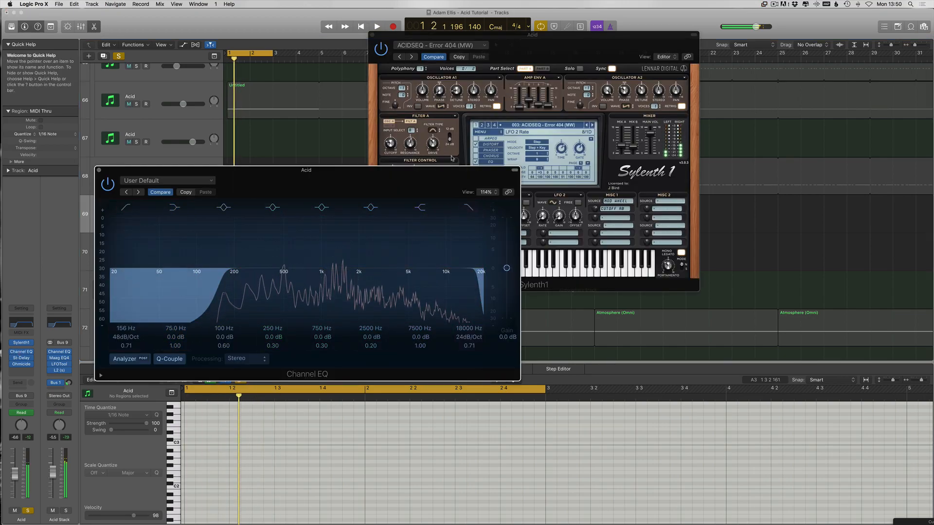
Show track automation without the plug-in windows and display the Sylenth1 FilterCtl Cutoff lane on Acid track 69
key("v")
key("a")
key("super+Right")
key("super+Right")
key("super+Right")
key("super+Right")
key("super+Right")
key("super+Right")
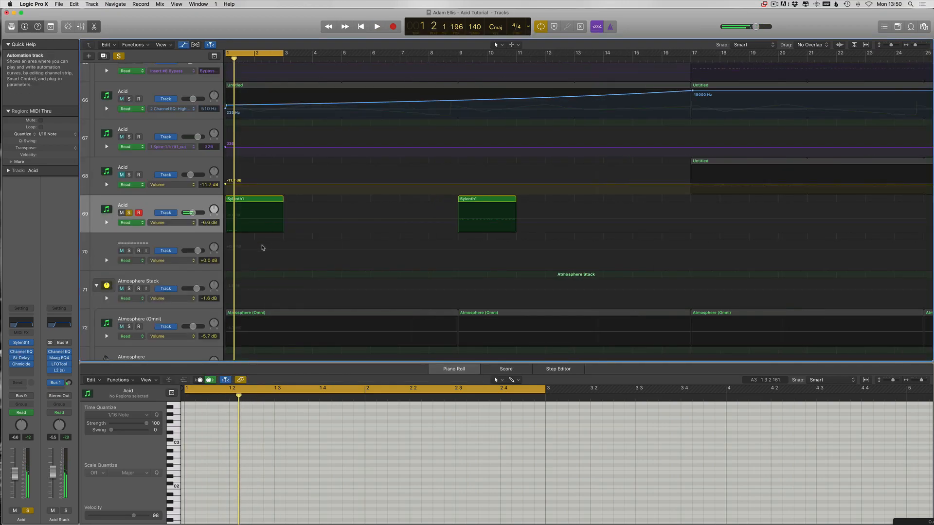
left_click(155, 222)
left_click(179, 237)
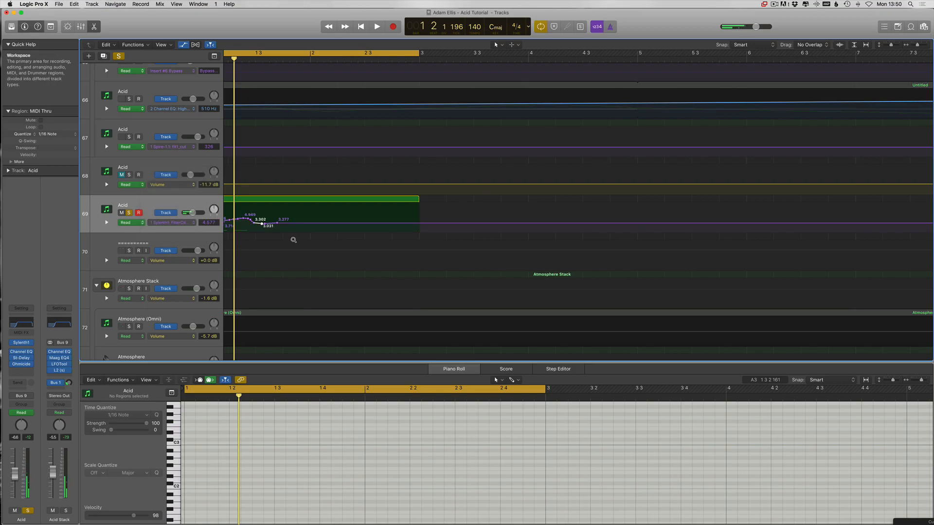
Select all the recorded cutoff points on Acid track 69 and try to lower them together
left_click_drag(340, 197, 225, 220)
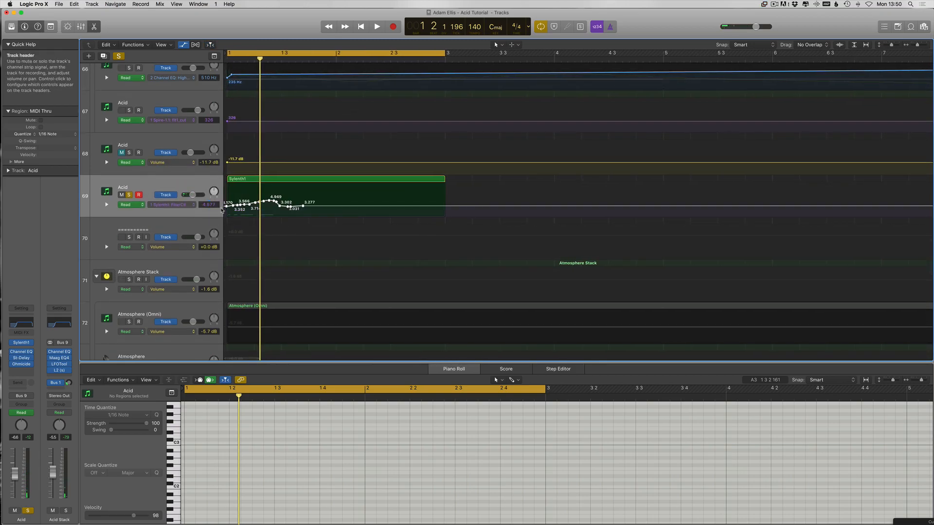
left_click(226, 206)
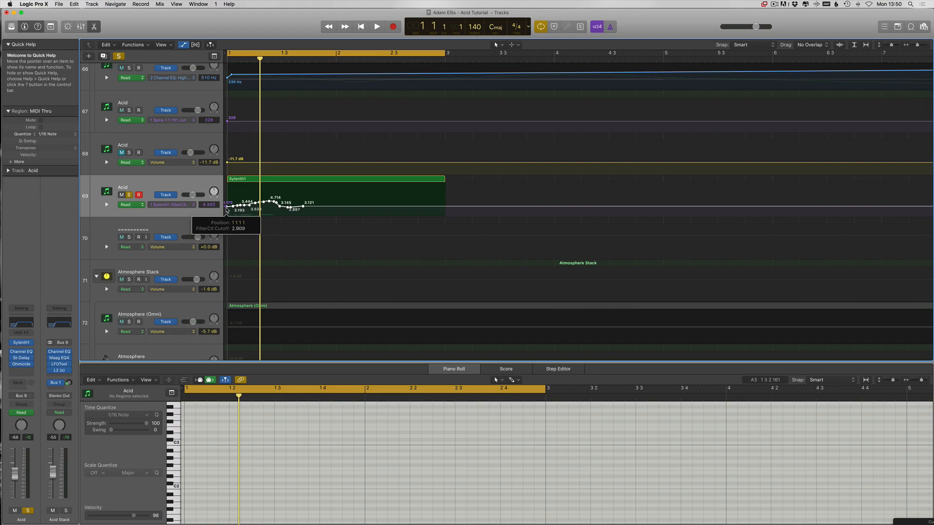
key("super+a")
left_click(353, 202)
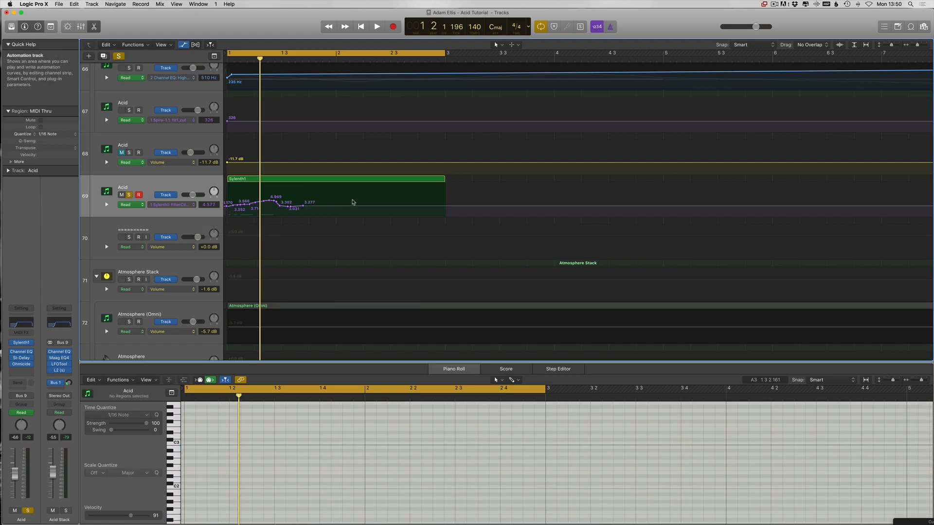
left_click(225, 205)
left_click(224, 206)
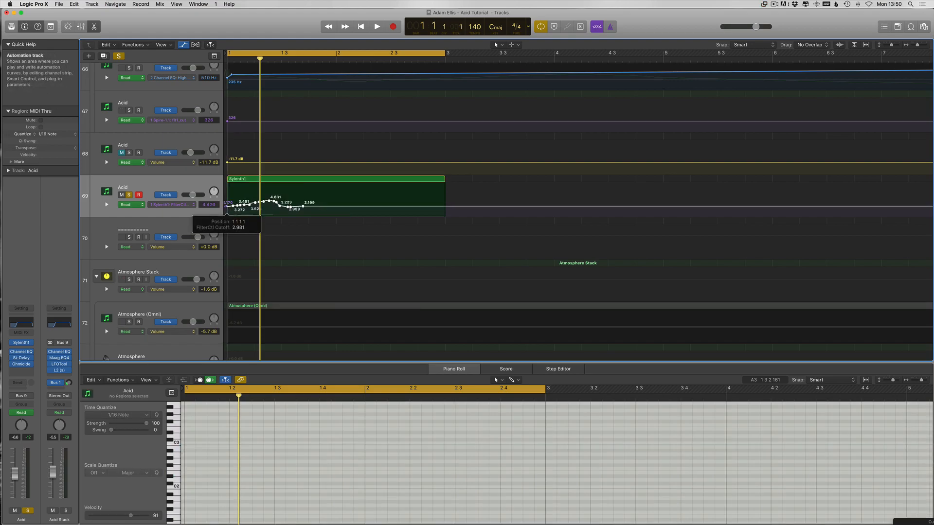
Lower the whole recorded cutoff curve on Acid track 69 so that its first point sits at about 2.716
key("super+Right")
key("super+Right")
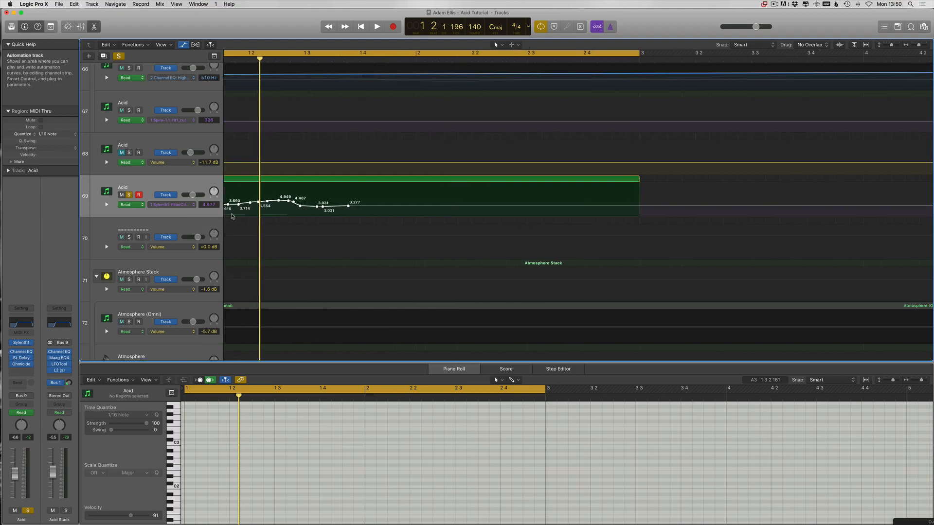
key("super+Down")
key("super+Down")
scroll(233, 219, "left", 2)
left_click(232, 207)
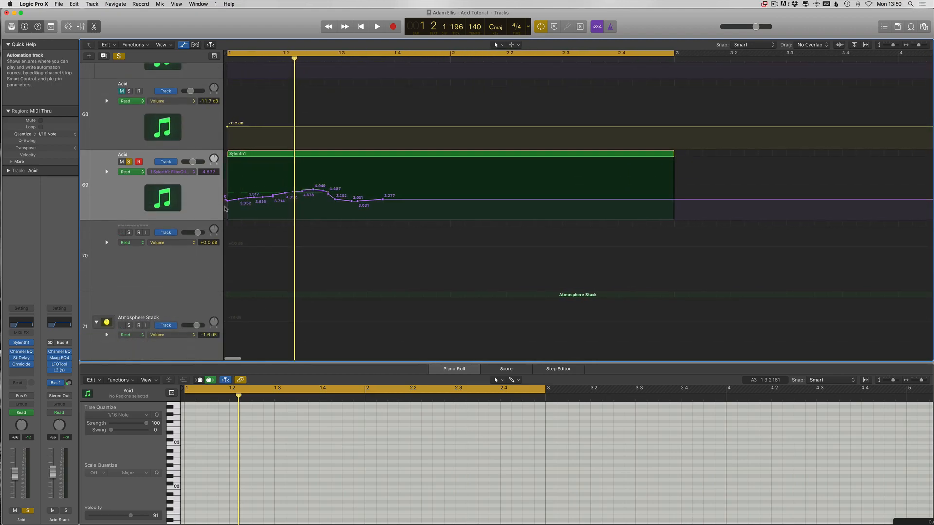
left_click_drag(444, 187, 226, 209)
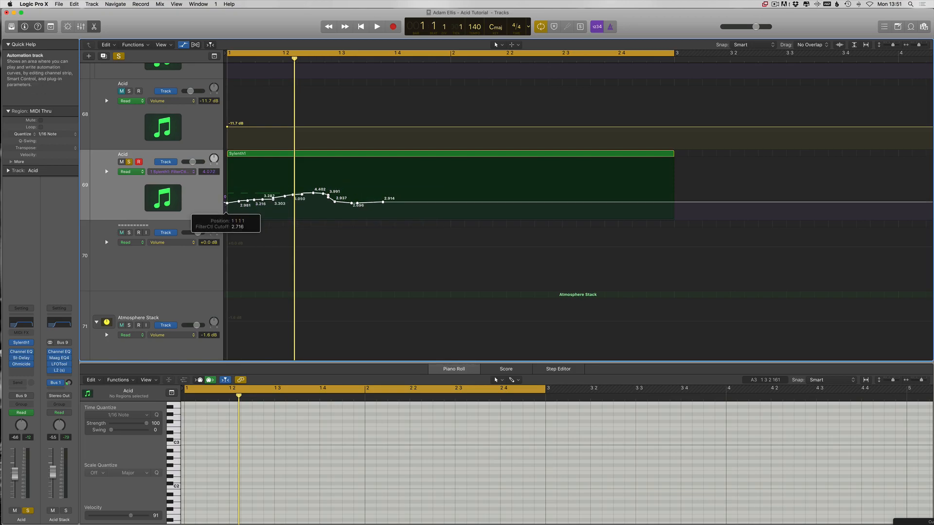
Hide the editor pane, unsolo Acid track 69, and audition the loop together with the other tracks
key("space")
key("space")
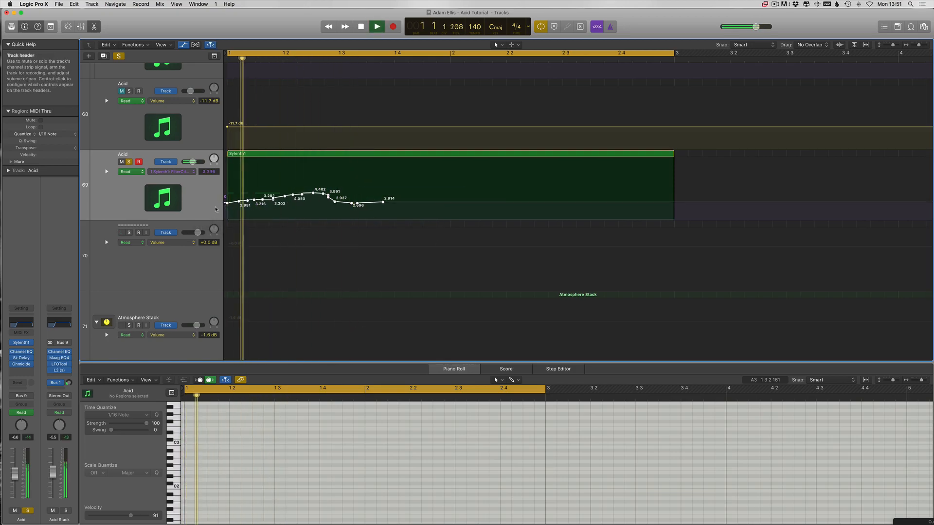
left_click(94, 27)
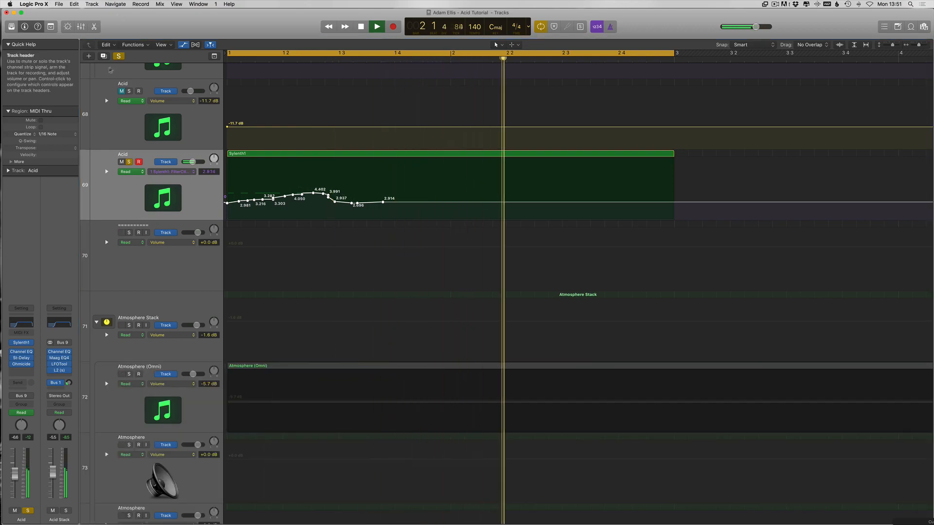
key("s")
key("super+Left")
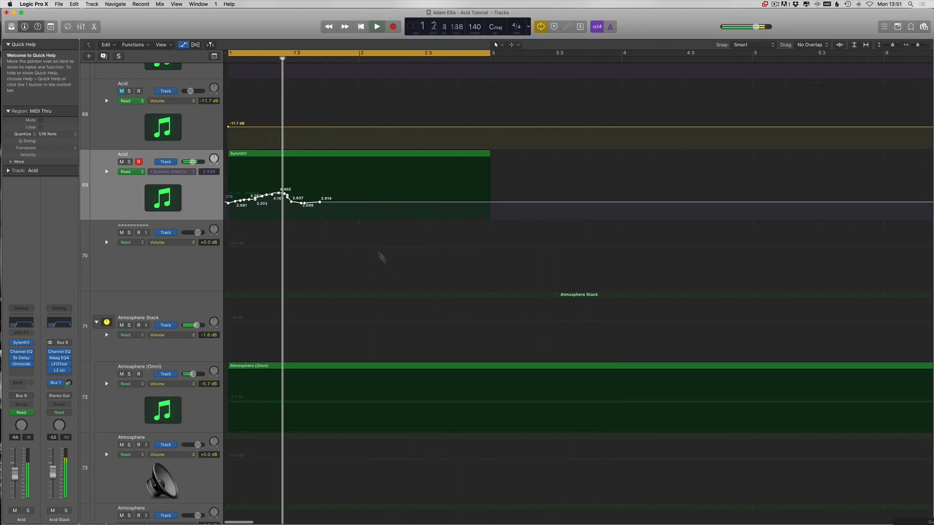
key("space")
Transpose the Sylenth1 region's four notes up seven semitones and down one octave in the Piano Roll, and audition them
key("a")
double_click(284, 176)
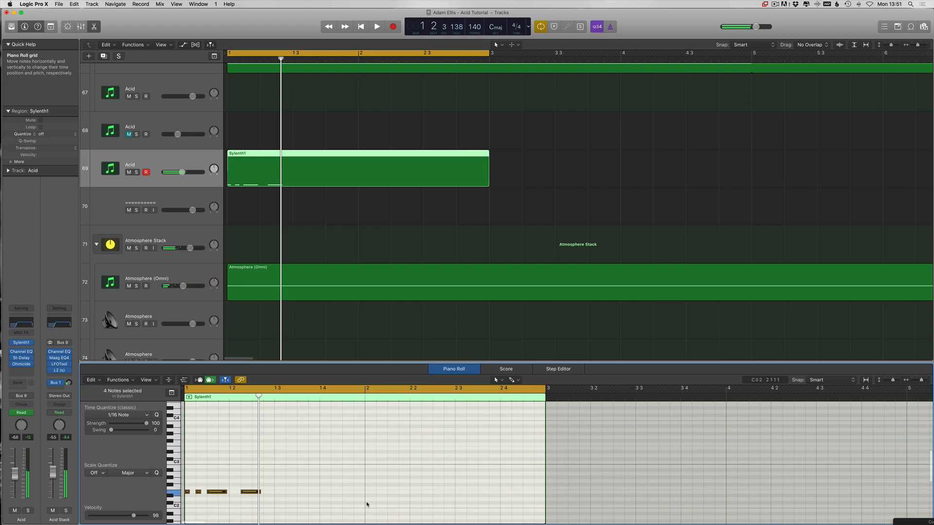
key("alt+Up")
key("alt+Up")
key("alt+Up")
key("alt+Up")
key("alt+Up")
key("alt+Up")
key("alt+Up")
key("alt+shift+Down")
key("space")
key("space")
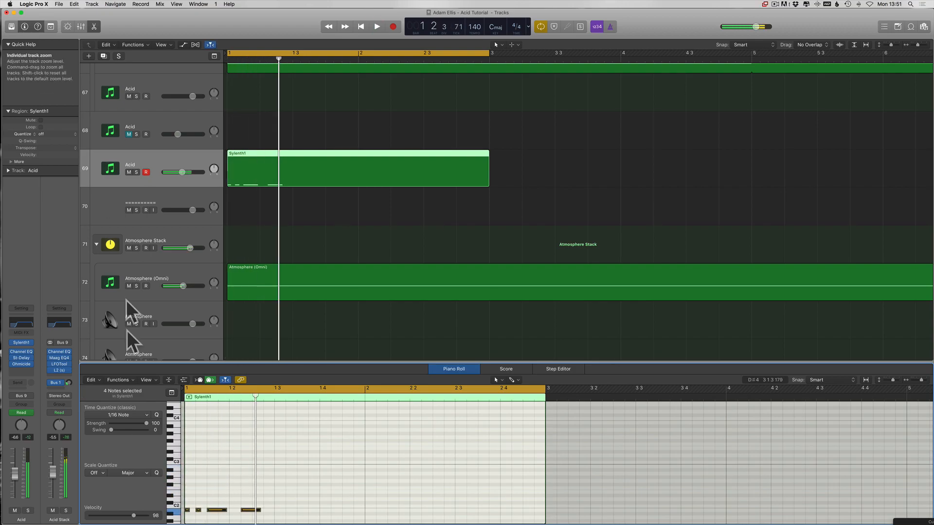
Raise the FilterCtl Cutoff automation curve on Acid track 69 slightly, with its last point at about 3.147
key("a")
left_click(301, 173)
double_click(271, 183)
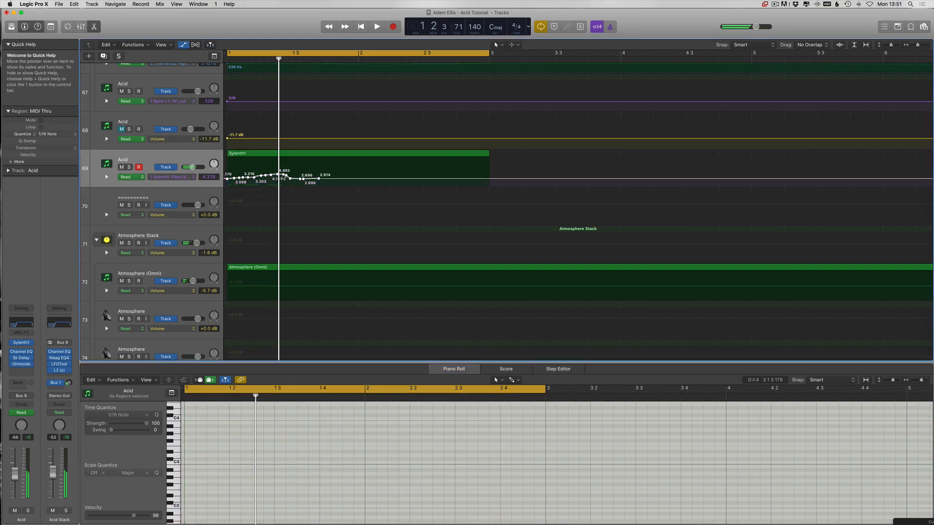
left_click_drag(285, 174, 285, 173)
Move the first Sylenth1 region on Acid track 69 from bar 1 to bar 3
key("super+Left")
key("super+Left")
key("super+Left")
key("super+Left")
key("super+Left")
key("super+Left")
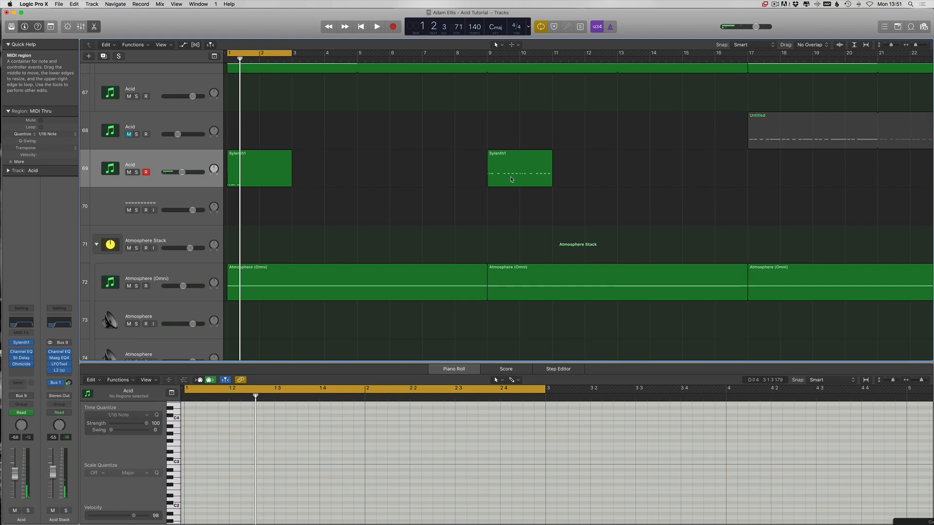
key("super+Left")
key("super+Left")
key("super+Left")
key("super+Left")
left_click_drag(237, 182, 262, 183)
Redraw the cycle range to start at bar 3 and span the longer arrangement, and play it briefly
key("c")
key("space")
left_click_drag(250, 52, 651, 92)
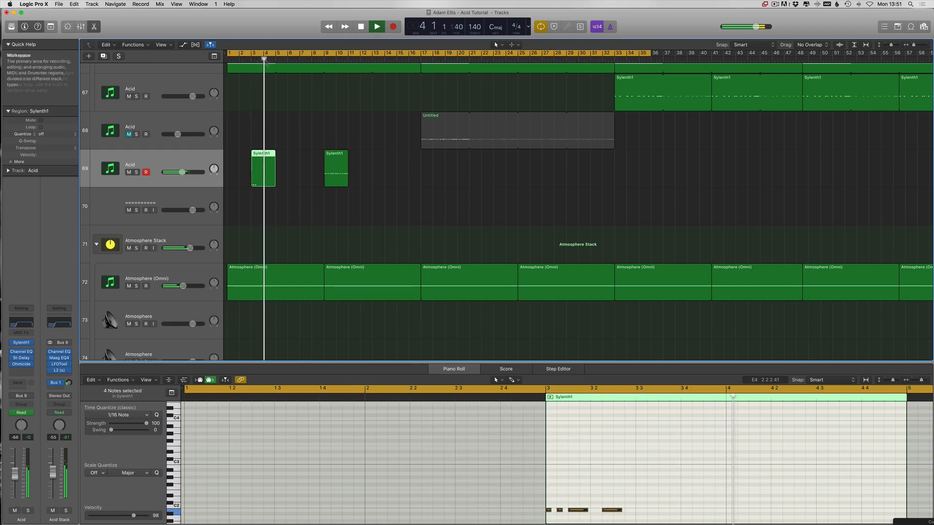
key("c")
left_click_drag(252, 53, 579, 74)
key("space")
Examine the cutoff automation and the Sylenth1 regions at bars 3 and 9 on Acid track 69
scroll(445, 454, "up", 2)
key("a")
scroll(326, 155, "up", 8)
scroll(326, 154, "left", 2)
key("a")
scroll(326, 155, "left", 1)
left_click(636, 177)
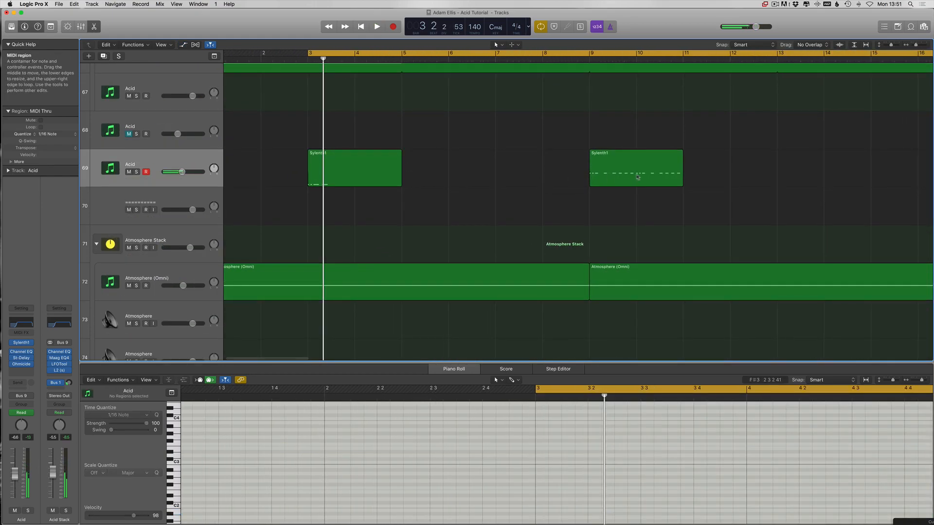
scroll(475, 184, "down", 4)
left_click(327, 167)
scroll(541, 485, "down", 3)
scroll(573, 473, "down", 3)
scroll(572, 473, "down", 2)
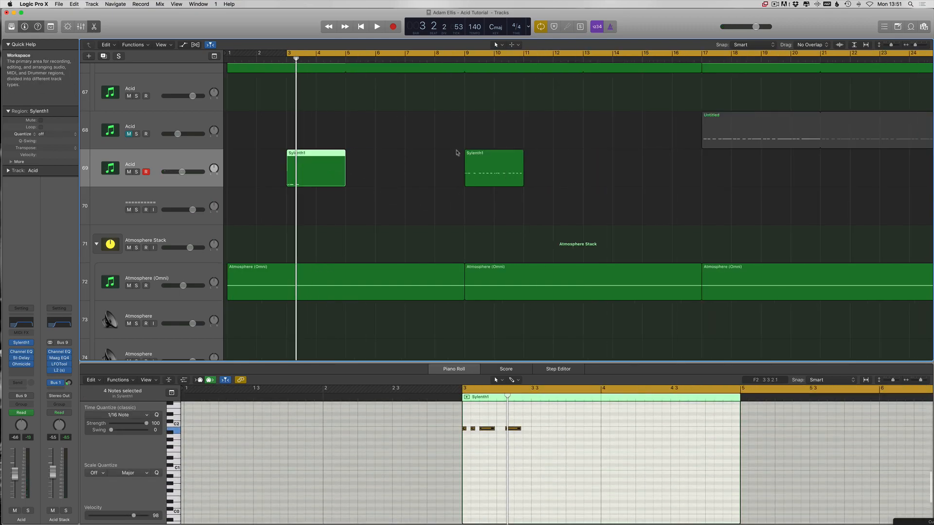
Move the Sylenth1 region from bar 9 to bar 17 and place a one-bar Sylenth1 region at bar 6
left_click(478, 163)
left_click_drag(474, 171, 735, 176)
left_click(325, 182)
left_click(352, 181)
left_click_drag(346, 180, 377, 175)
left_click(263, 129)
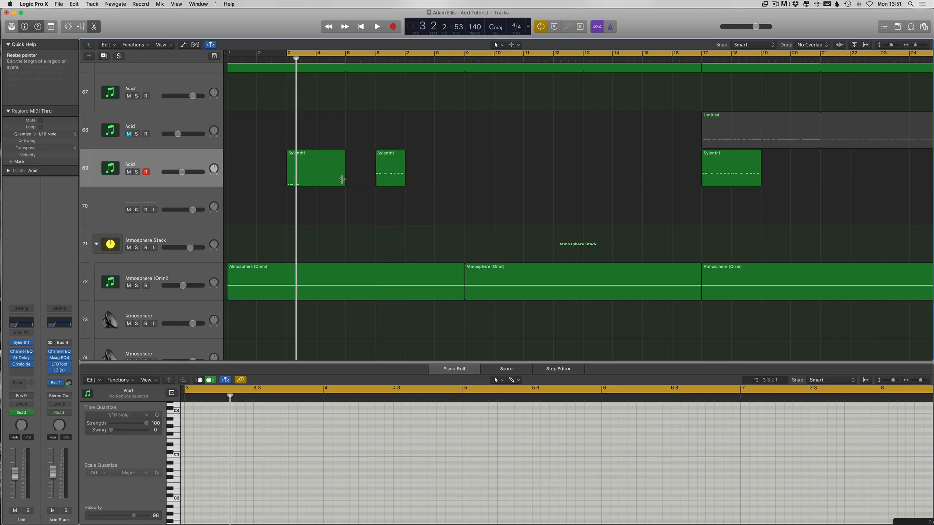
Copy the bar 3 cutoff automation to the bar 6 region, shift a point at bar 3 to just before 3 3, and start playback
key("a")
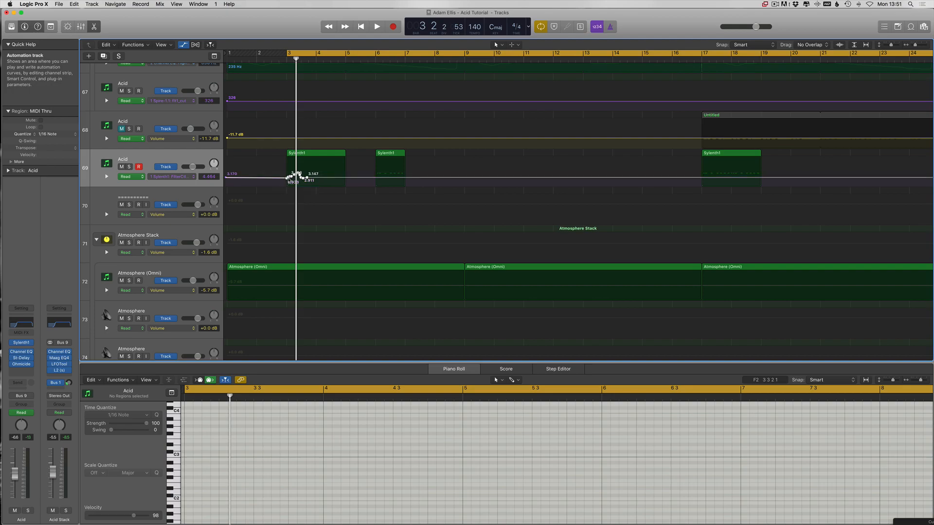
left_click_drag(287, 180, 379, 179)
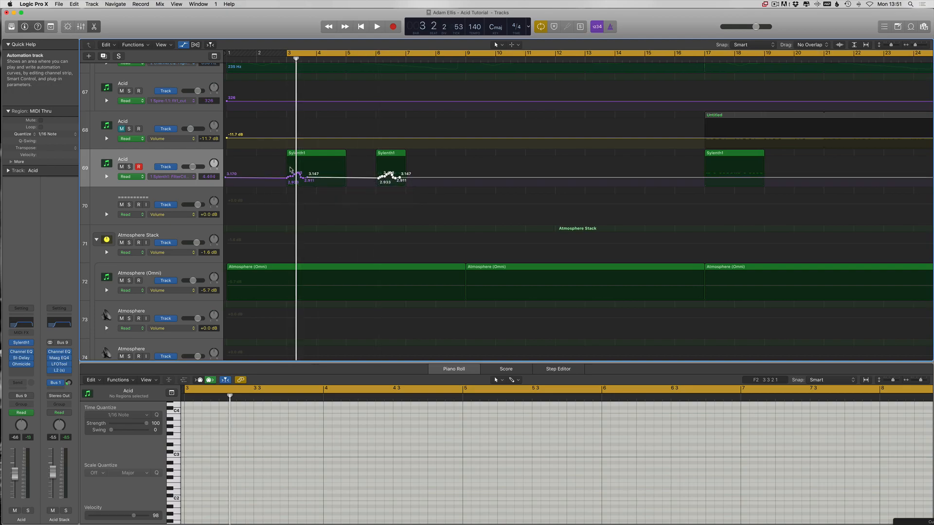
scroll(291, 170, "up", 8)
key("super+Down")
left_click_drag(287, 175, 333, 176)
key("space")
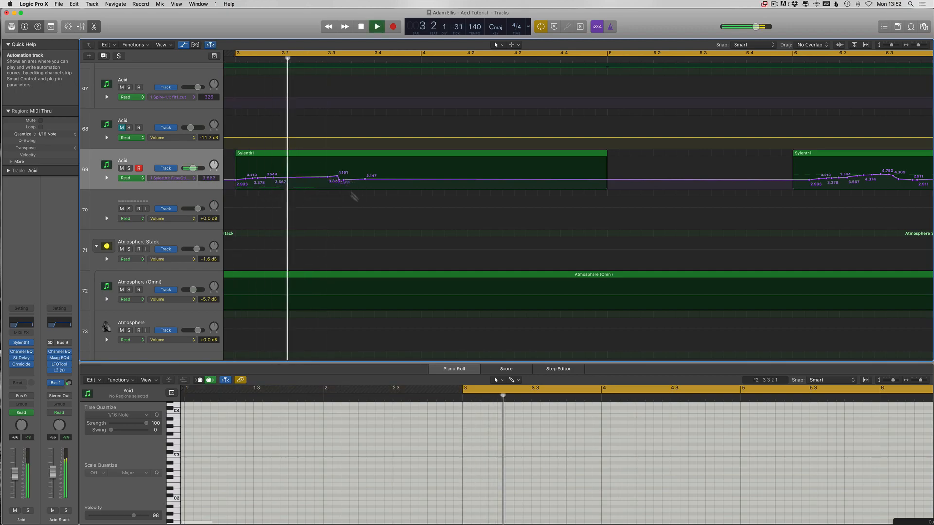
Play the arrangement from bar 3 through the bar 6 Sylenth1 region, and hide the track automation
scroll(462, 208, "down", 6)
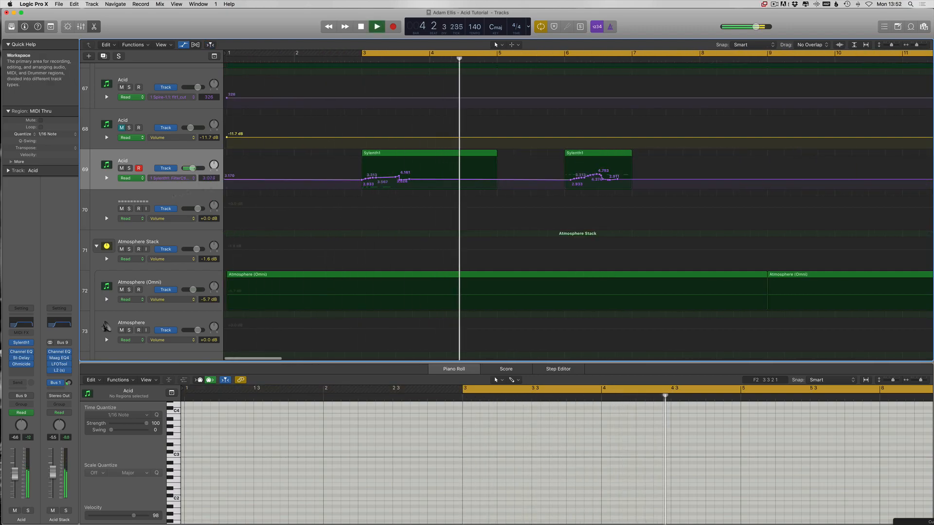
key("a")
key("a")
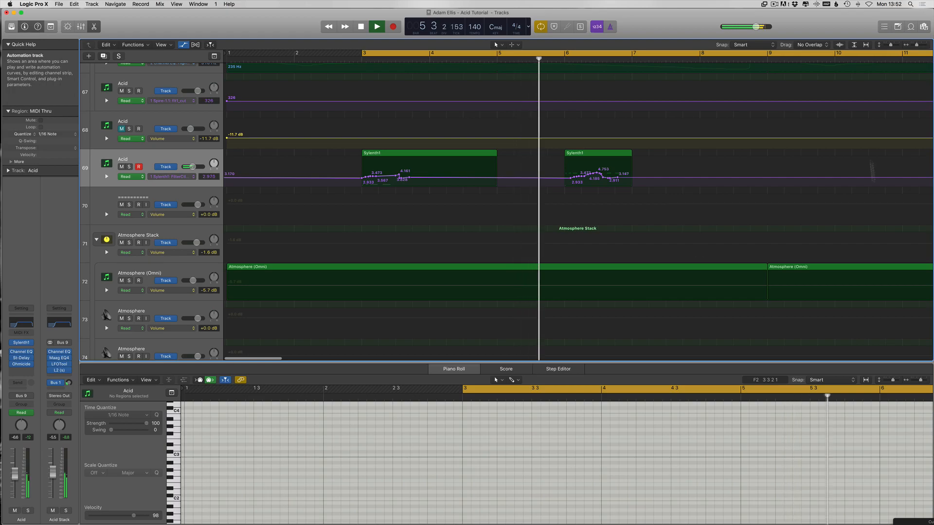
key("space")
key("a")
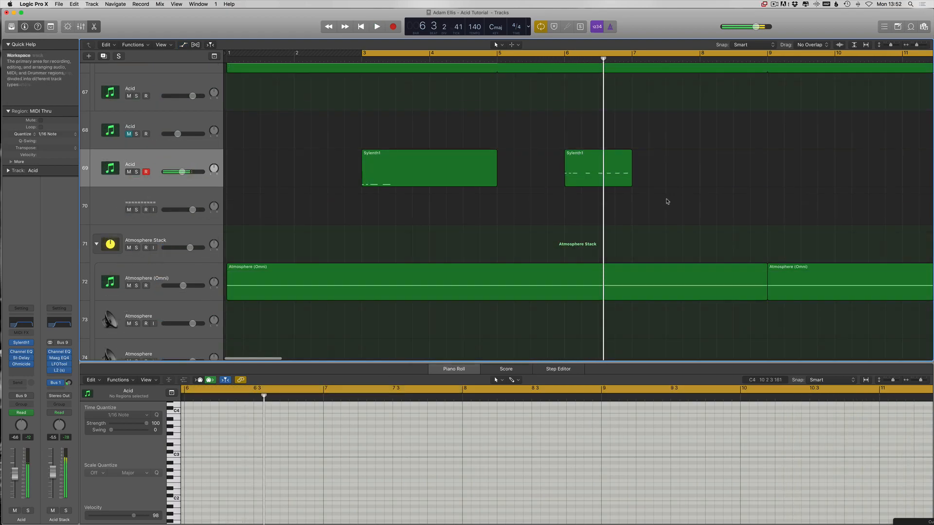
Transpose all eight notes of the bar 6 Sylenth1 region down to just below C2 during playback
left_click(630, 182)
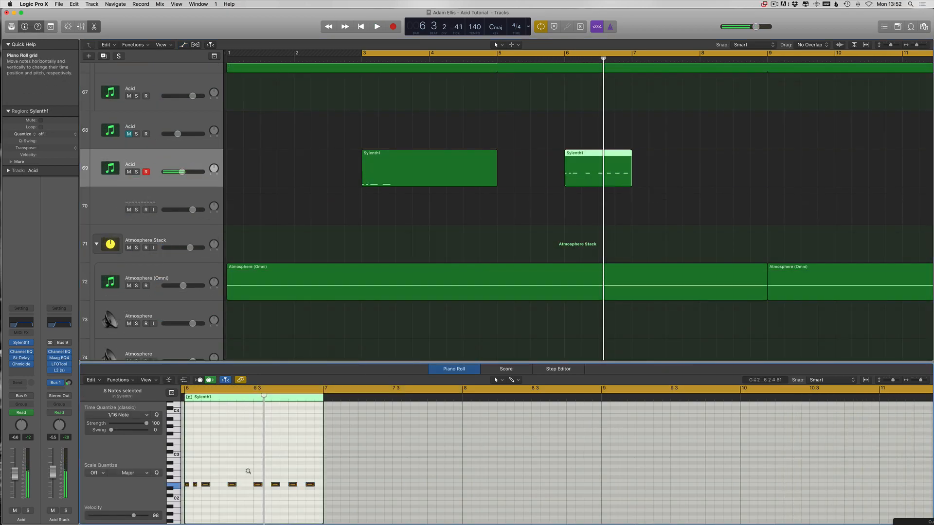
key("space")
key("alt+shift+Down")
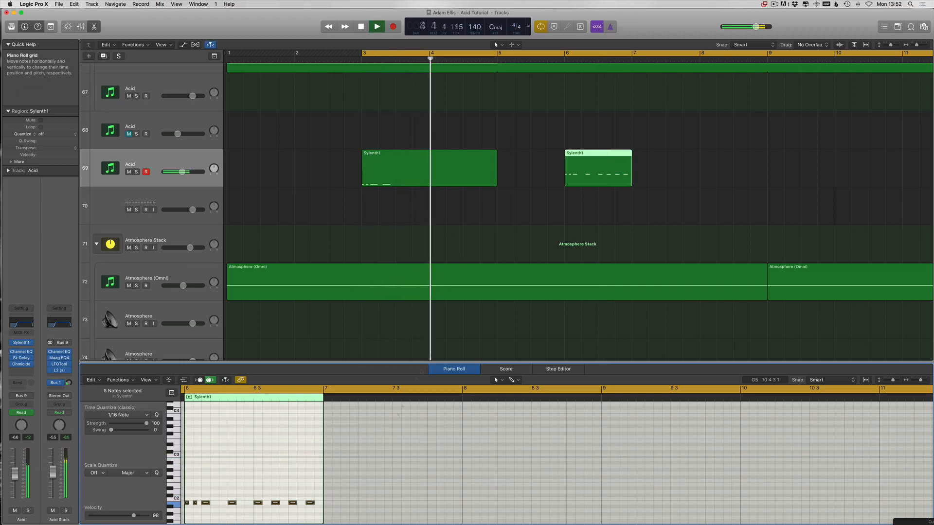
Stop playback and redraw the cycle range to run from bar 6 to about 7 3
scroll(498, 257, "up", 5)
scroll(443, 277, "left", 2)
scroll(403, 294, "left", 5)
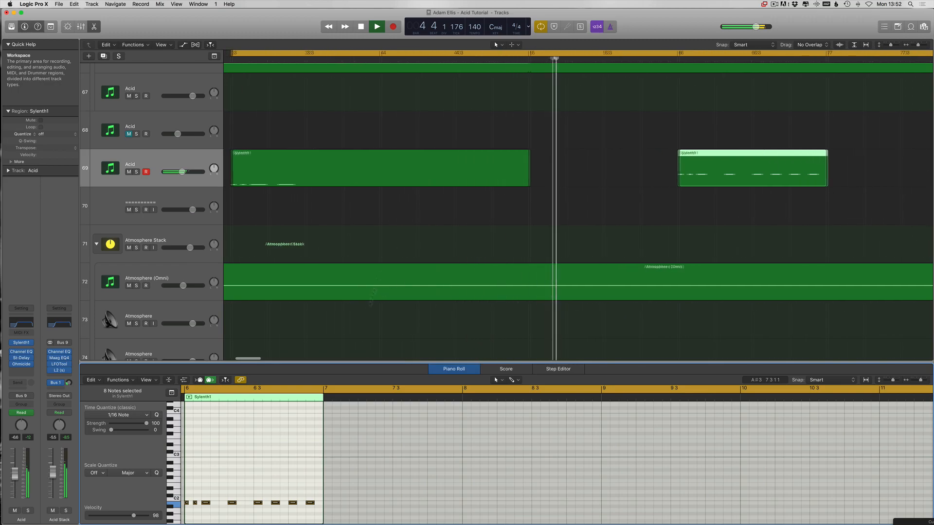
scroll(652, 356, "down", 2)
scroll(701, 185, "right", 4)
key("space")
left_click_drag(598, 54, 794, 55)
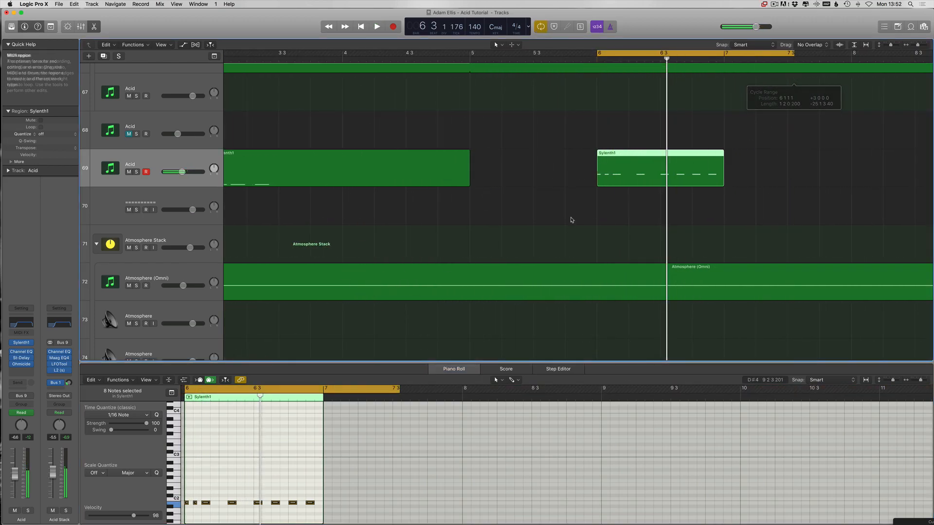
Delete the first three notes of the bar 6 region and move the remaining five to its start
scroll(262, 464, "up", 2)
scroll(262, 464, "up", 3)
left_click(250, 475)
scroll(275, 485, "left", 4)
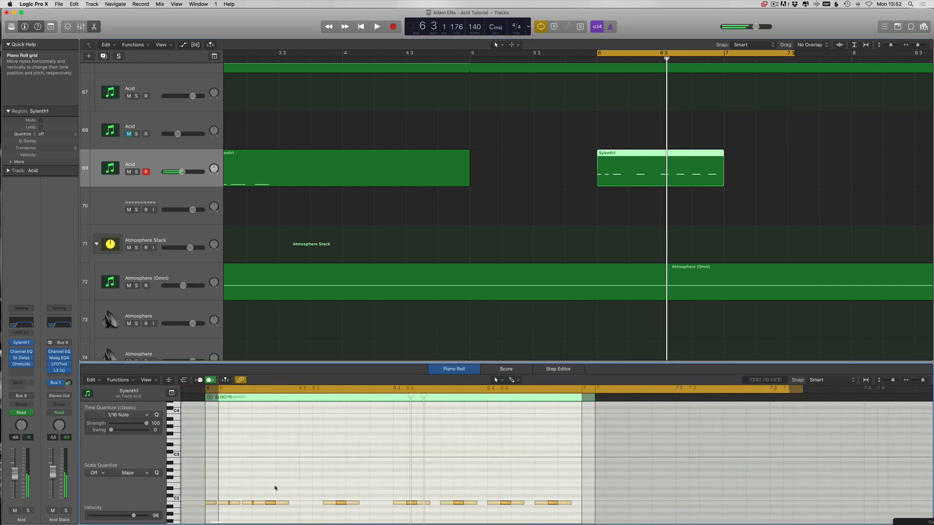
left_click_drag(388, 484, 286, 518)
key("Delete")
left_click_drag(661, 470, 370, 521)
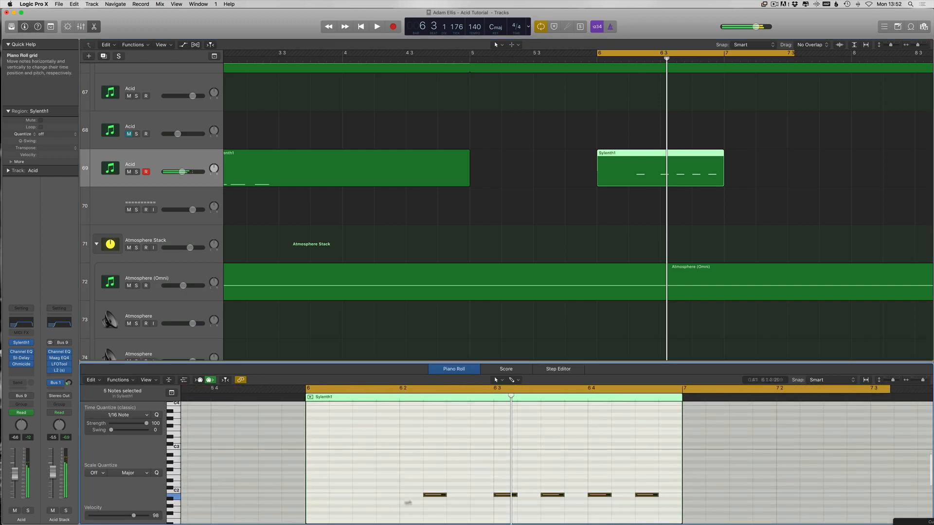
left_click_drag(436, 497, 318, 497)
Reshape the bar 6 cutoff automation to start slightly earlier and rise through a 4.911 point to about 6.16 near 6 4
key("a")
left_click(615, 181)
left_click_drag(608, 178, 591, 178)
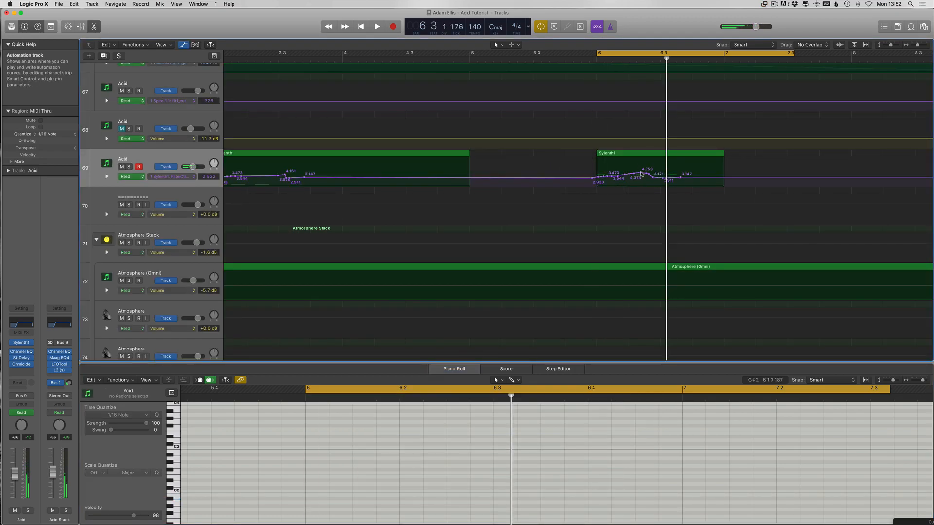
left_click_drag(674, 174, 635, 170)
key("space")
key("space")
key("space")
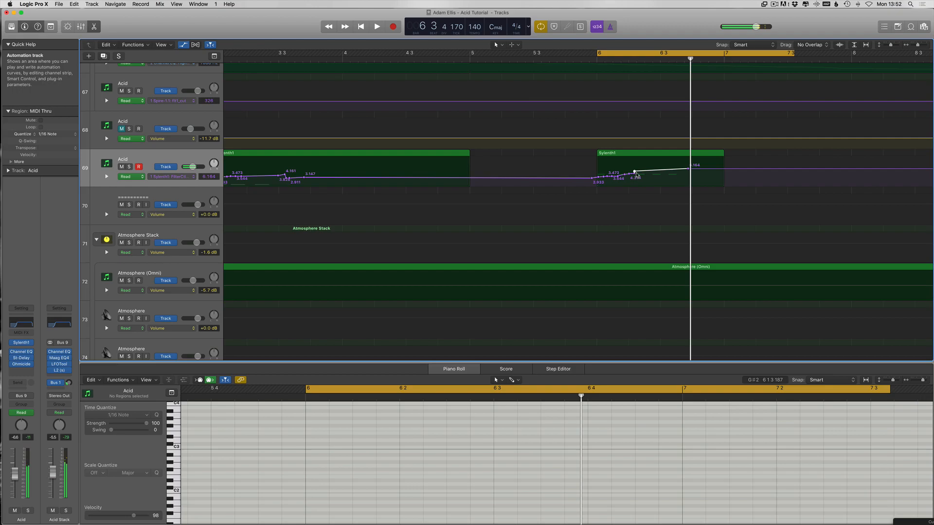
key("space")
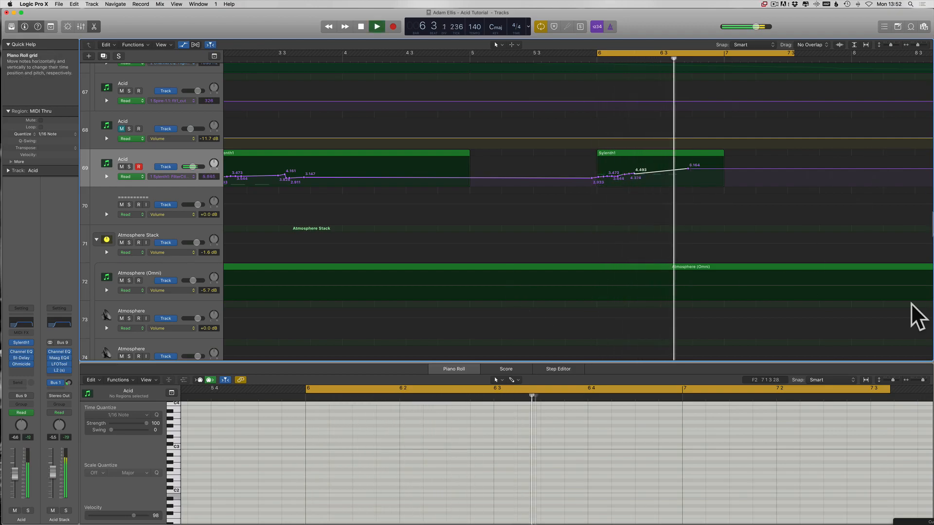
left_click_drag(669, 171, 670, 172)
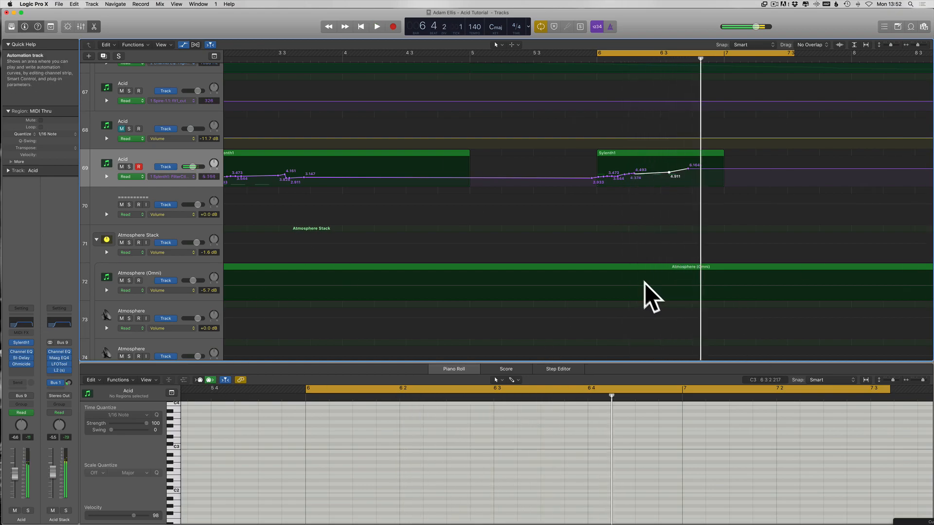
Hide the automation and examine the note positions in the bar 6 Sylenth1 region on track 69
scroll(646, 287, "up", 5)
scroll(690, 204, "right", 5)
key("a")
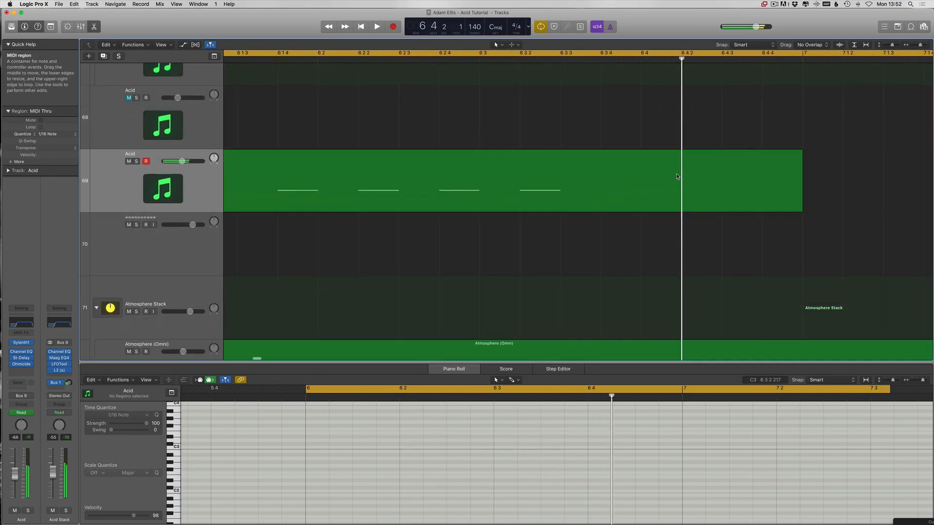
scroll(517, 181, "left", 5)
left_click(516, 180)
scroll(543, 481, "left", 4)
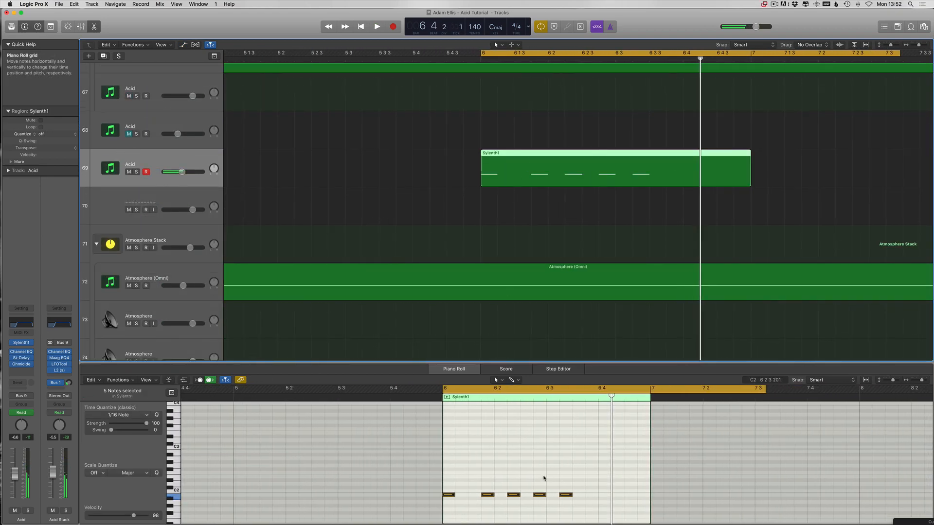
scroll(599, 229, "left", 6)
left_click(480, 171)
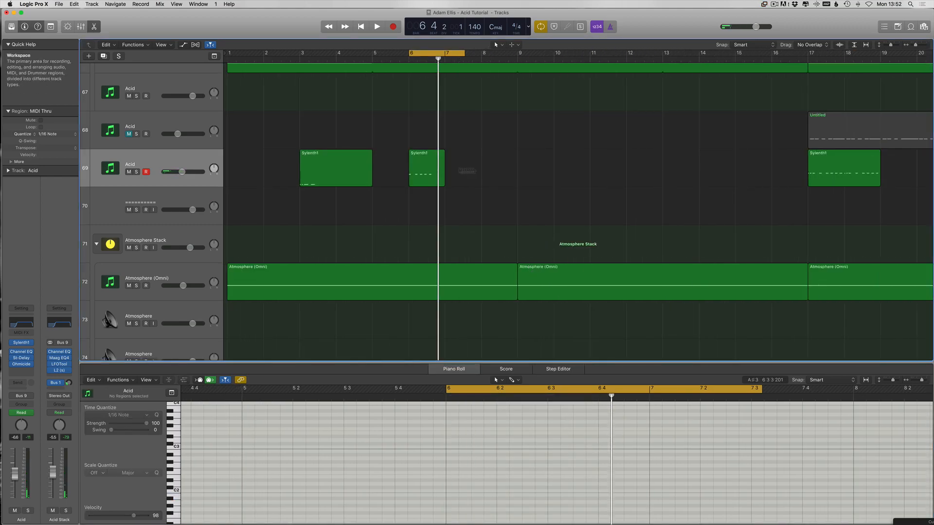
Set the cycle range from bar 1 to past bar 17 and shorten the bar 3 Sylenth1 region to one bar
left_click_drag(231, 54, 832, 100)
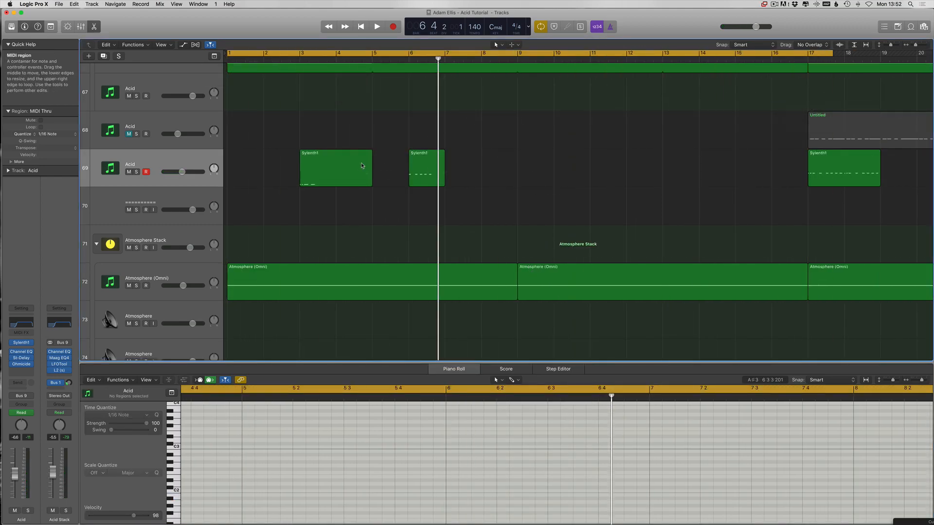
left_click_drag(369, 182, 339, 187)
left_click(302, 88)
scroll(317, 99, "down", 1)
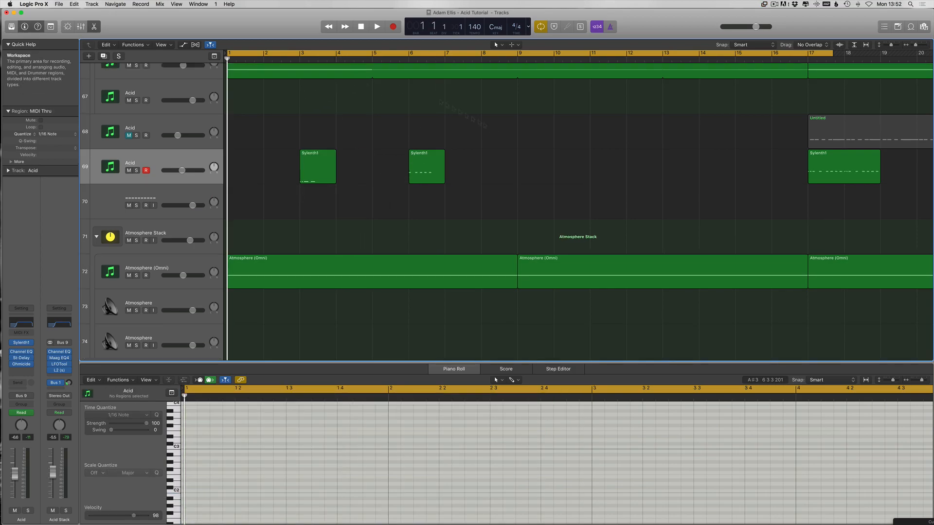
left_click_drag(220, 182, 220, 182)
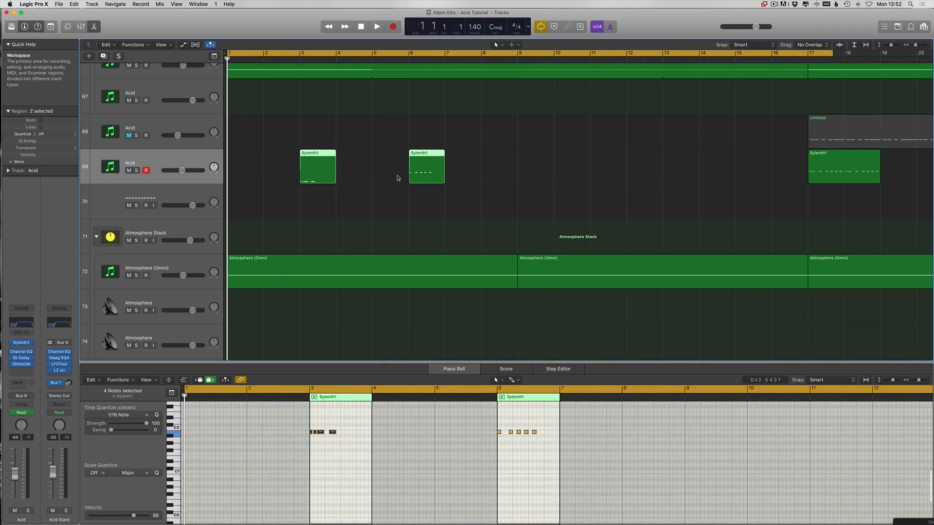
Move the bar 17 Sylenth1 region to bar 9, trimmed to one and a half bars, and cycle playback from bar 9 to past bar 14
left_click_drag(846, 180, 518, 178)
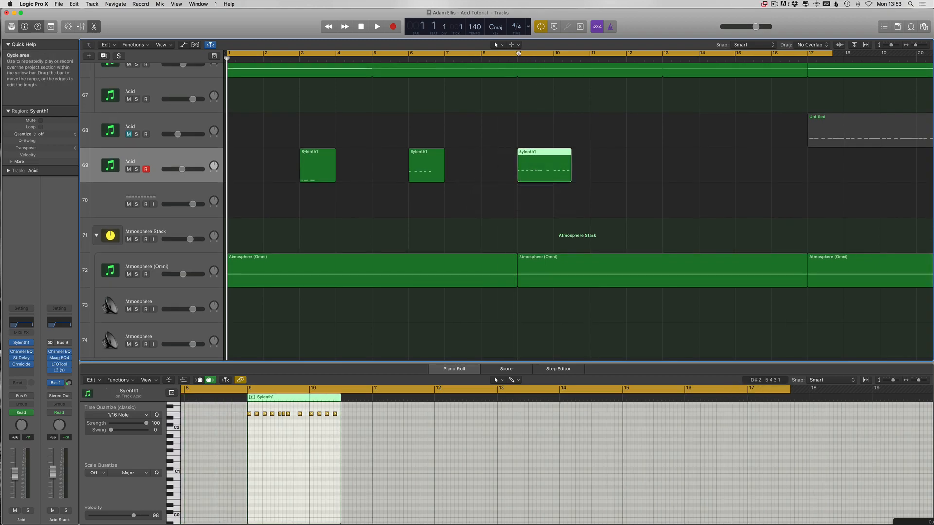
left_click_drag(518, 53, 721, 53)
key("space")
Transpose the bar 9 region's notes down to B1 and replace its later notes with one long note ending just past bar 10
left_click(445, 439)
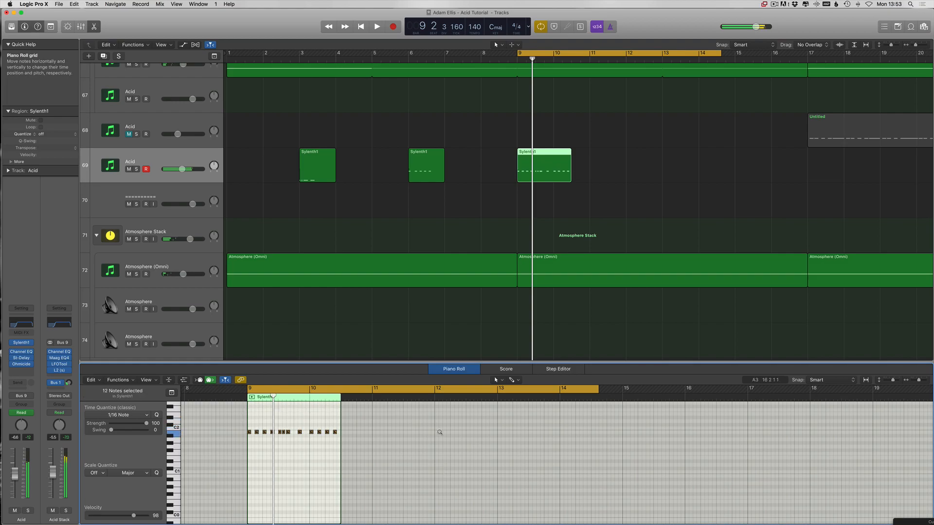
scroll(439, 432, "up", 5)
left_click_drag(398, 448, 412, 432)
key("Delete")
Add a cutoff automation point of 4.450 on track 69 just before bar 9 and play the section
key("a")
left_click(504, 167)
left_click_drag(509, 166, 510, 170)
key("space")
key("space")
scroll(513, 174, "down", 4)
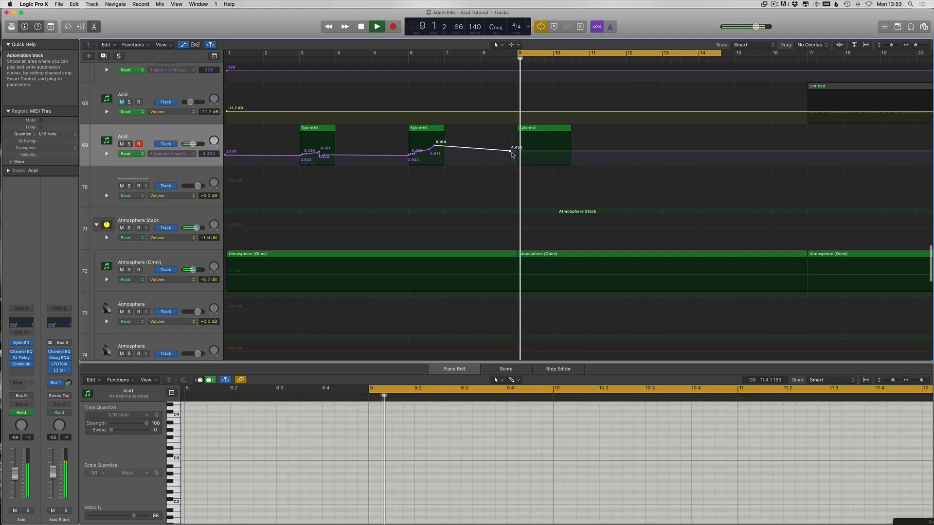
Lengthen the first note of the bar 9 region over the second note's position and play it
key("a")
left_click(528, 146)
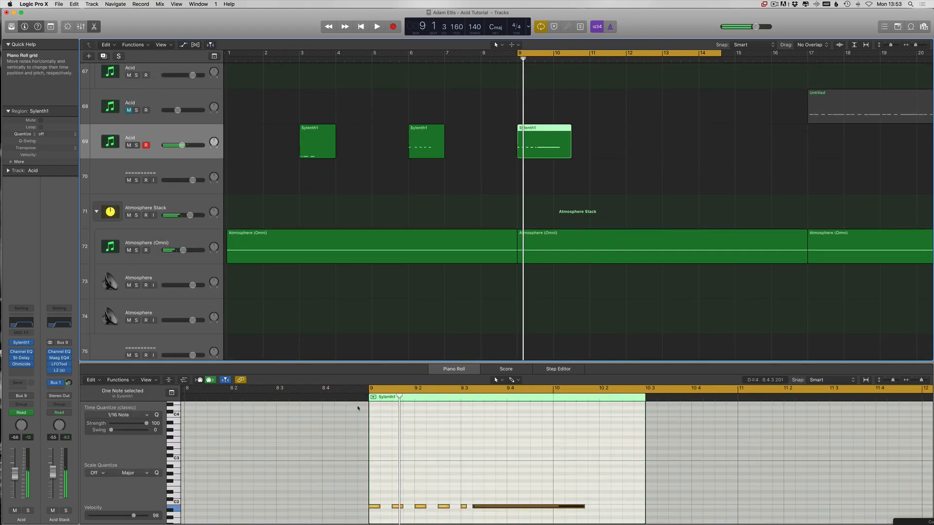
left_click_drag(380, 442, 398, 442)
key("space")
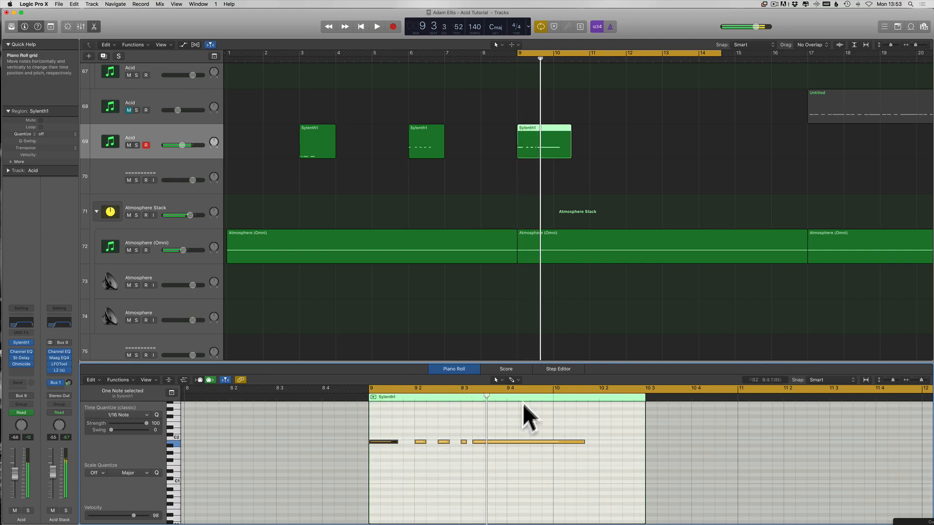
Remove the short note at 9 3 and move the long B1 note to start at 9 3 1 1
key("super+Right")
key("super+Right")
key("super+Right")
key("super+Right")
key("super+Right")
left_click(433, 459)
scroll(376, 445, "up", 4)
scroll(358, 423, "up", 3)
left_click_drag(452, 451, 422, 450)
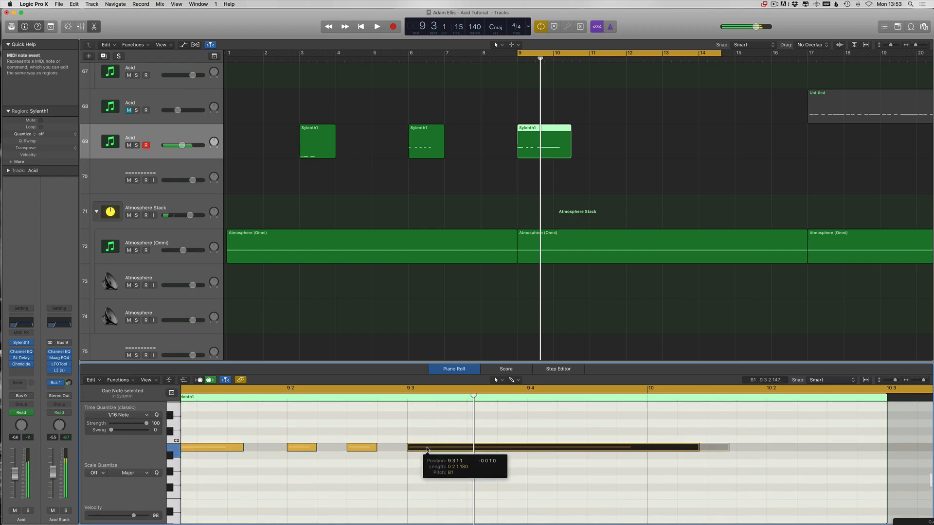
Switch the display mode to Custom to set the division to /32, and move the bar 9 region's third note to 9 2 2
left_click(529, 27)
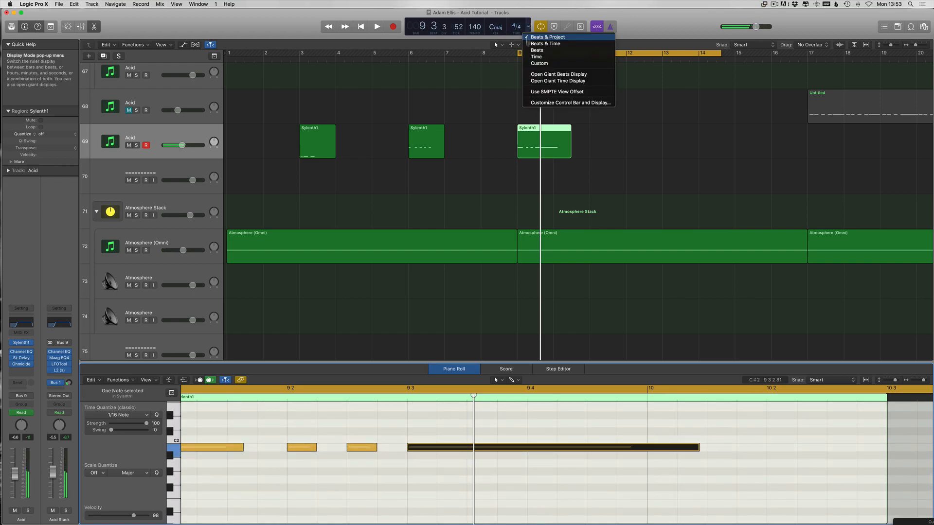
left_click(537, 64)
scroll(476, 440, "left", 5)
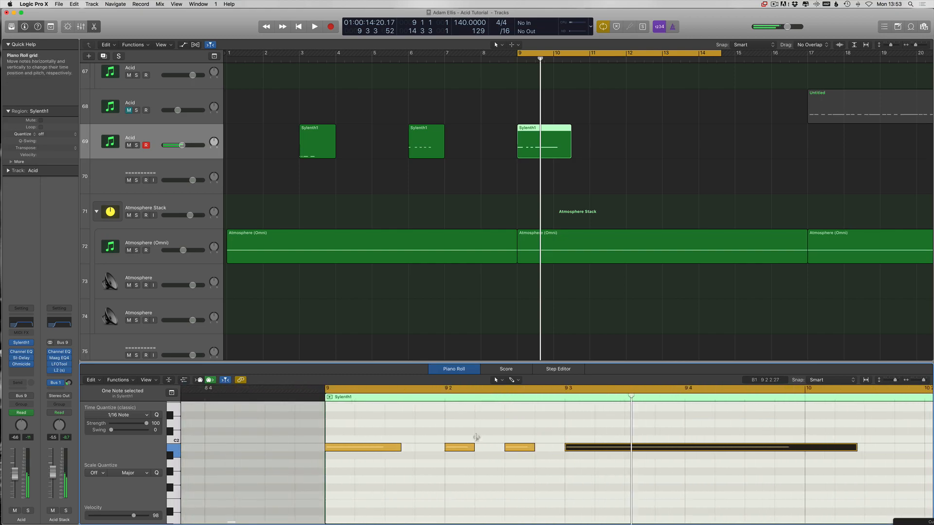
scroll(495, 434, "right", 4)
left_click(515, 427)
key("space")
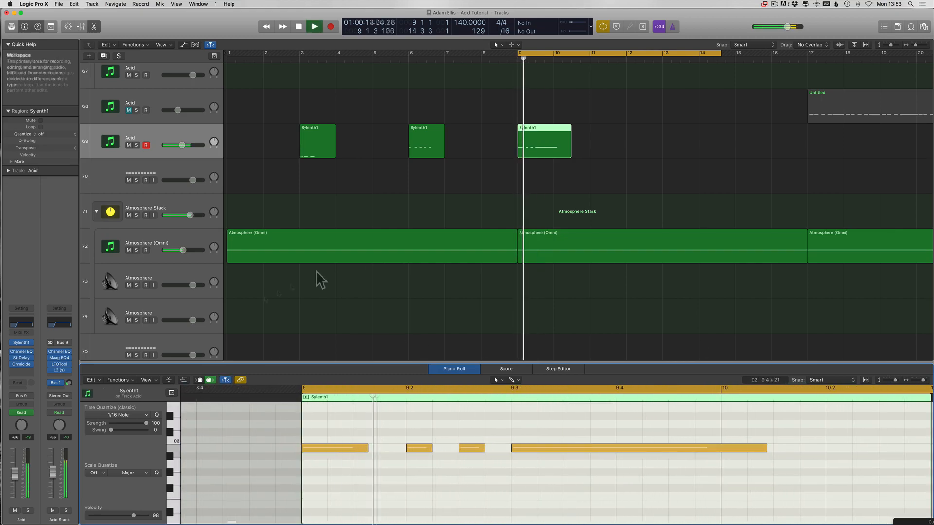
key("space")
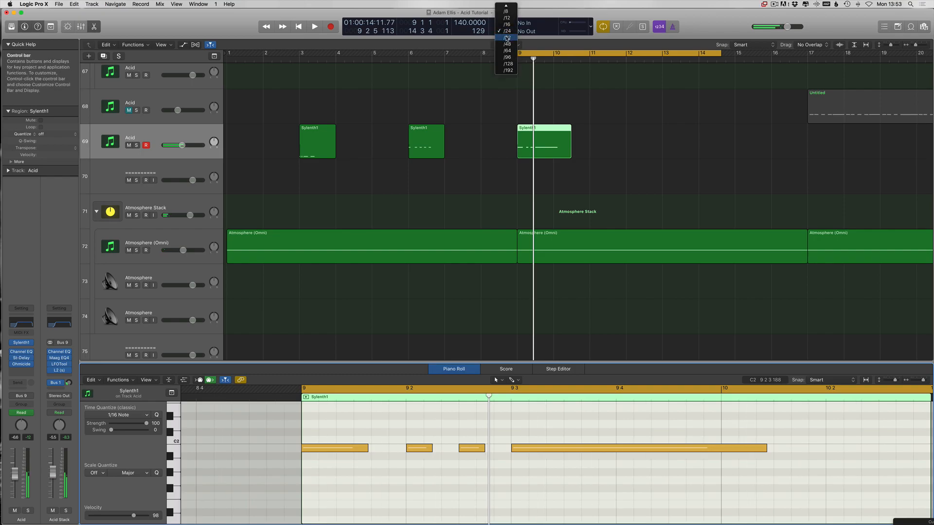
left_click_drag(464, 447, 426, 450)
key("space")
Show the automation and add a cutoff point of about 4.19 between 9 2 and 9 3, checking it in playback
key("a")
left_click(511, 147)
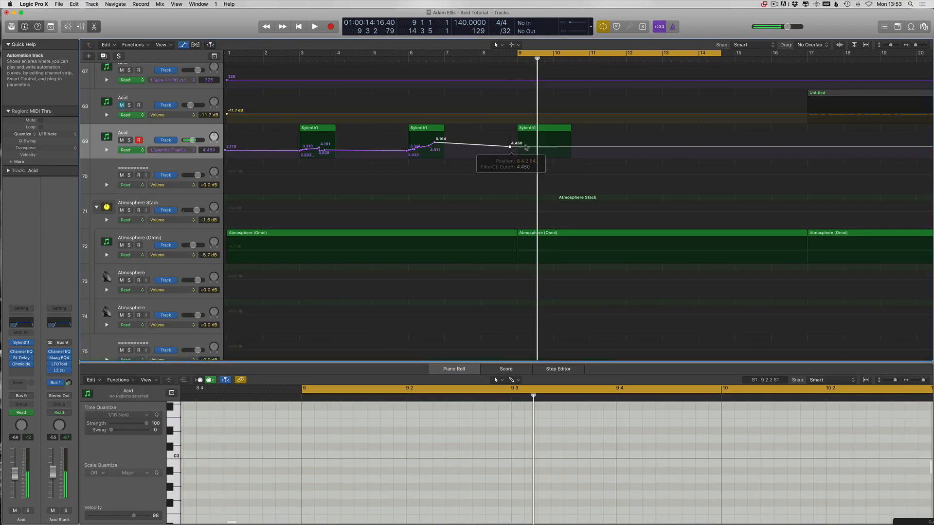
left_click_drag(530, 147, 531, 148)
key("space")
key("space")
Dip the cutoff automation to about 3.55 near 9 3, with a rise to 3.887 just after bar 10, and play it
key("super+Down")
scroll(534, 164, "up", 10)
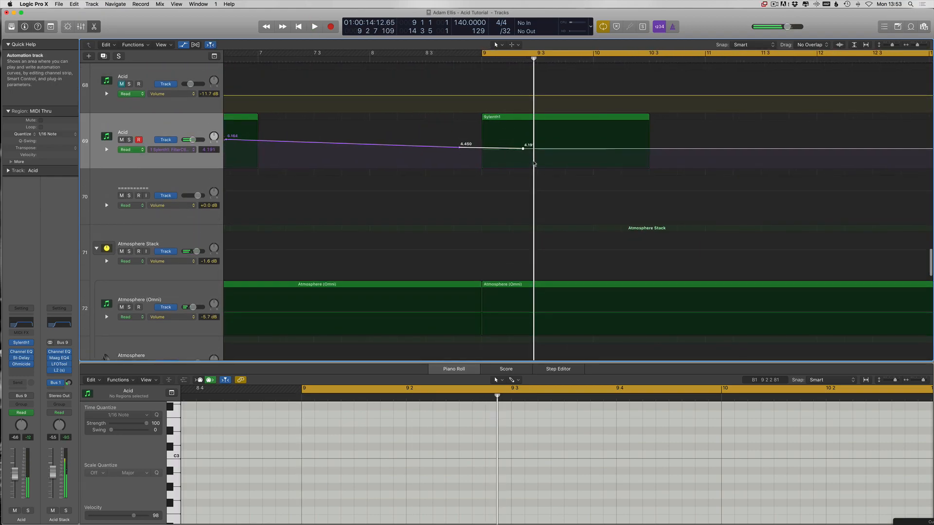
left_click_drag(525, 192, 615, 194)
key("space")
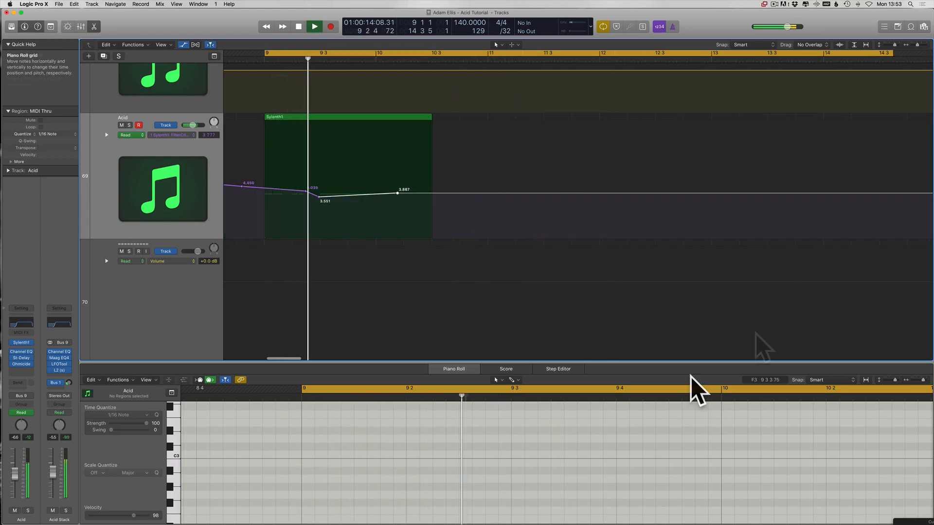
key("space")
key("space")
Raise the last cutoff point to 4.314 and shift it before bar 10, and open the bar 9 region's notes
left_click_drag(367, 194, 355, 187)
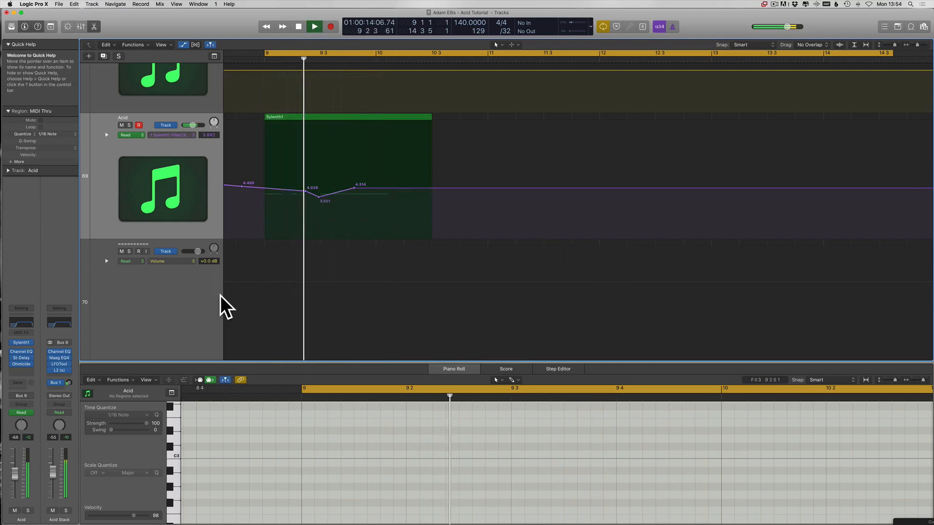
key("space")
key("a")
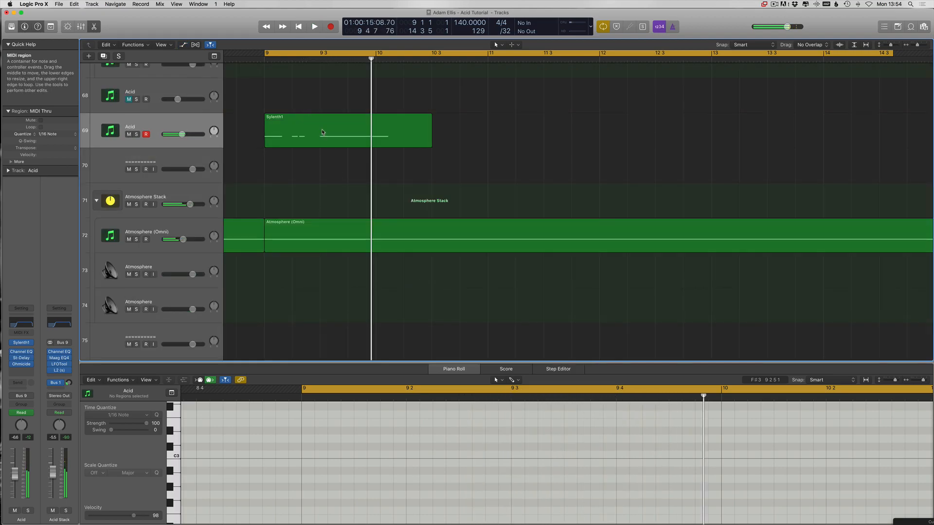
left_click(322, 132)
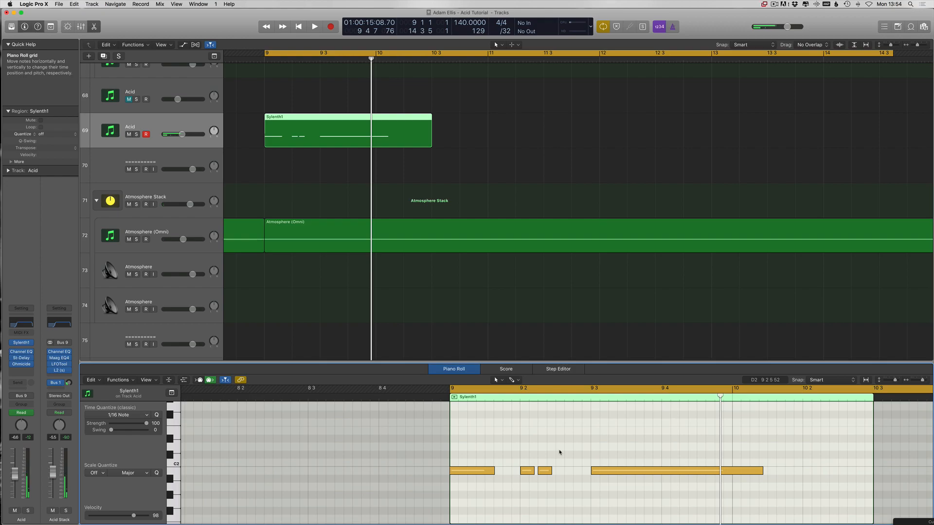
Divide the long note starting at 9 3 into six equal short notes, shorten them slightly, and play the fill
left_click(613, 474)
left_click(611, 470)
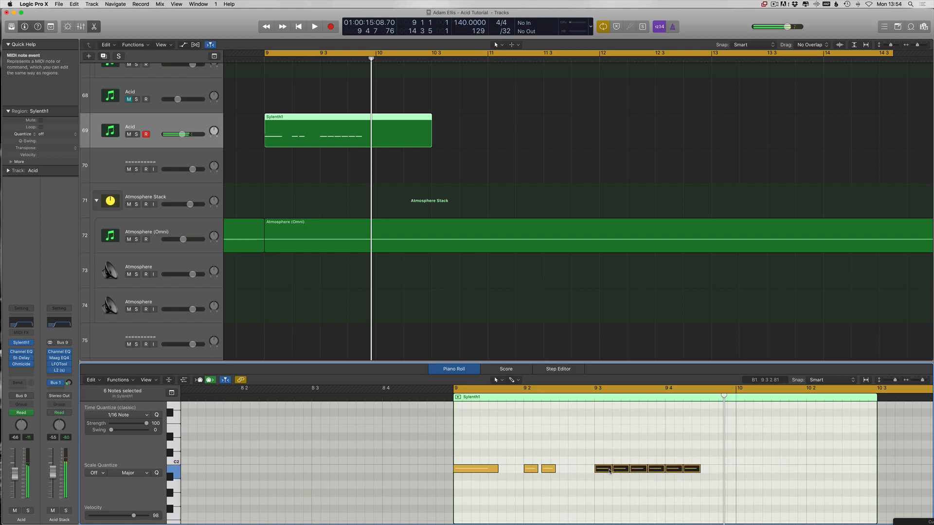
key("space")
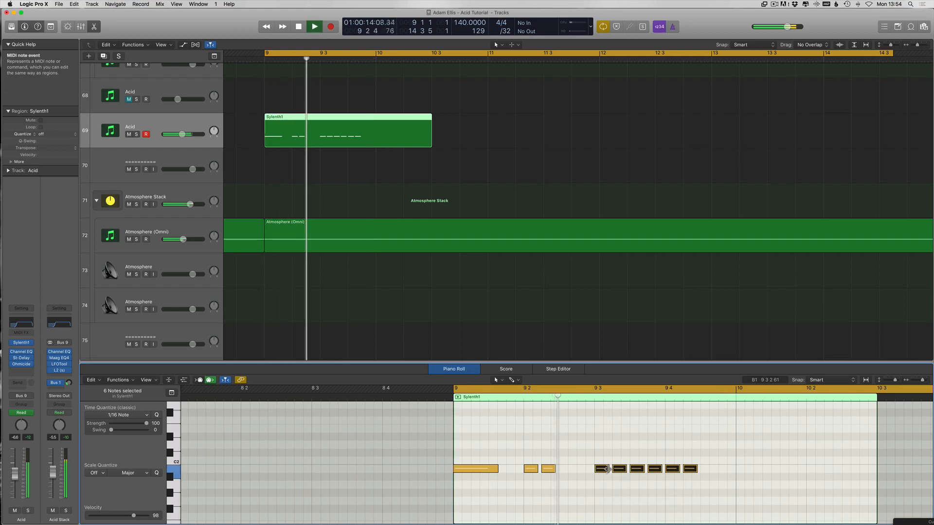
key("space")
Show the automation, nudge the 4.314 cutoff point slightly later, and play it
key("a")
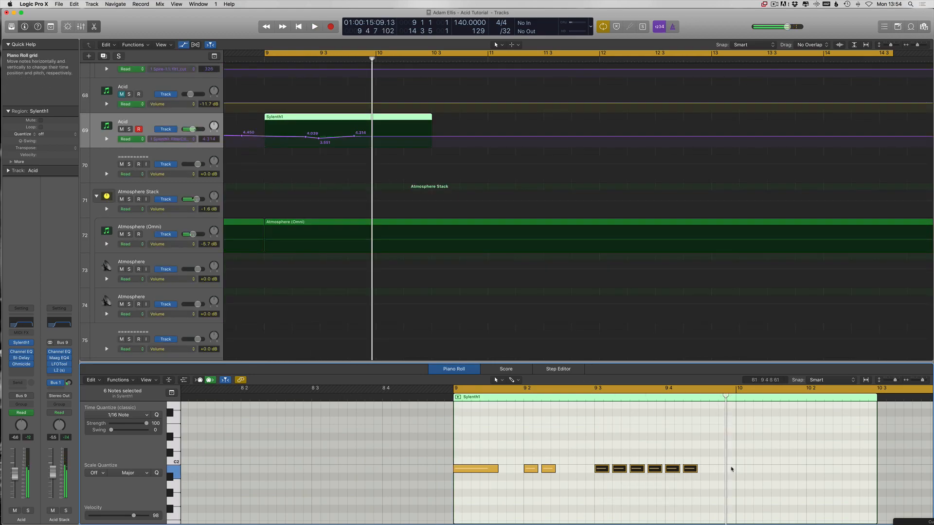
left_click(354, 138)
key("space")
key("space")
Return to the notes and lengthen the fifth repeated note near 9 4 almost to bar 10, replacing the sixth
key("a")
left_click(357, 135)
left_click_drag(655, 472, 732, 470)
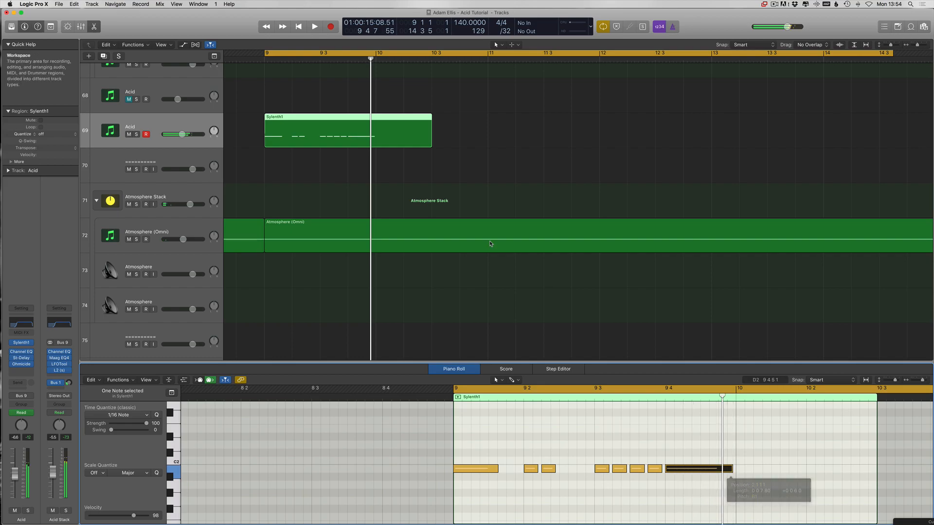
Lower the cutoff dip near 9 3 to about 3.05 and shape the end of the curve from 3.752 to 4.112, checking it in playback
key("a")
left_click(357, 143)
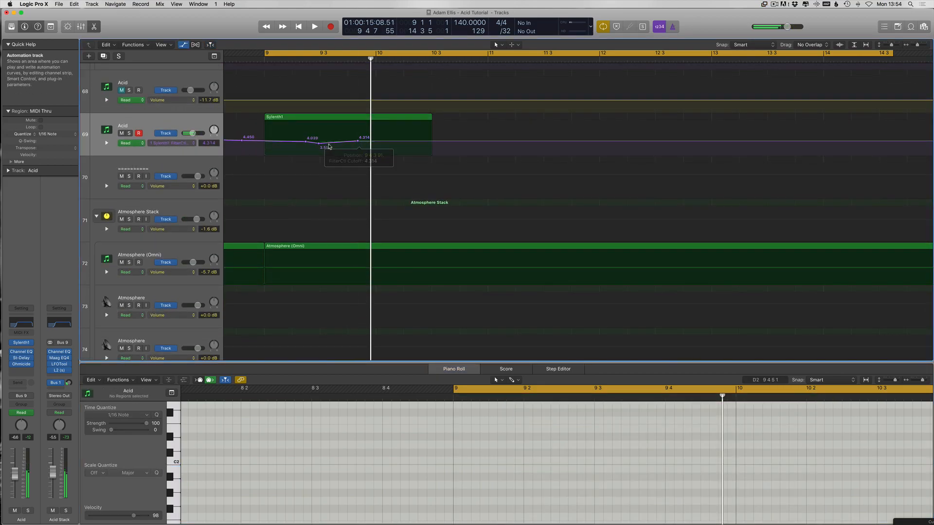
left_click_drag(321, 145, 321, 147)
key("space")
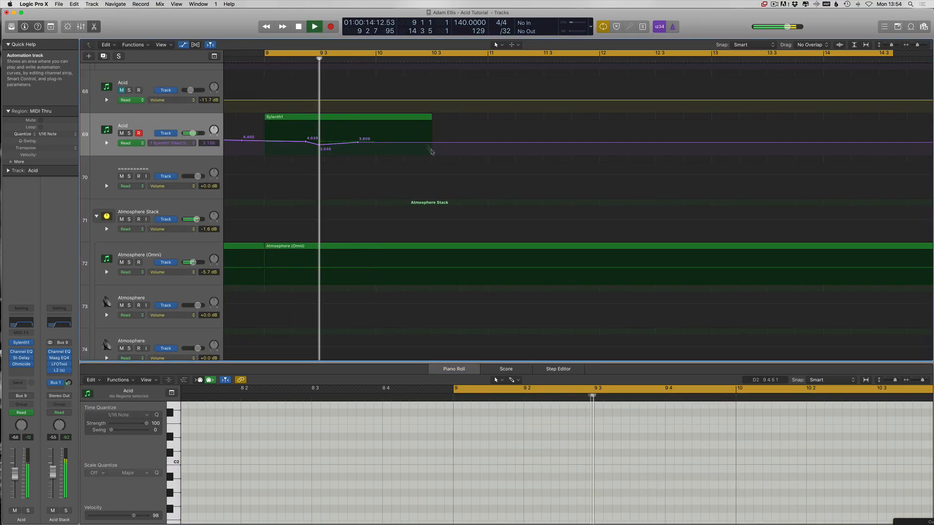
key("space")
left_click_drag(358, 145, 358, 142)
key("space")
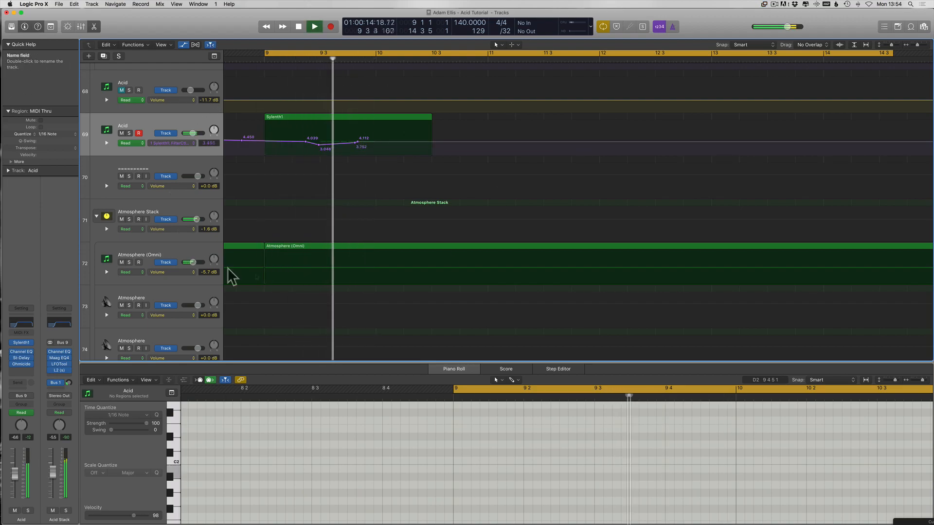
key("space")
Shape the cutoff slope from about 4.56 at bar 9 through 4.198 to 3.922 near 9 2, and delete the point near 9 2 5
left_click(329, 162, "ctrl+alt")
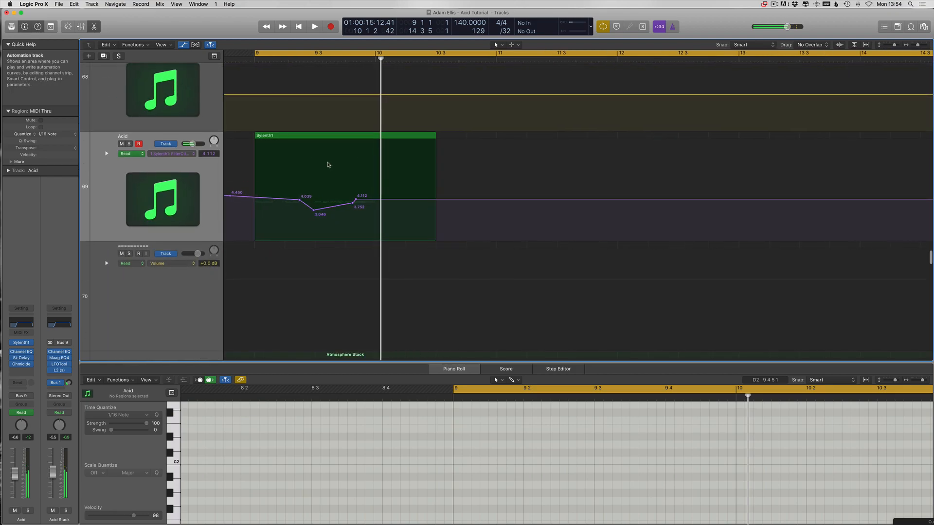
key("space")
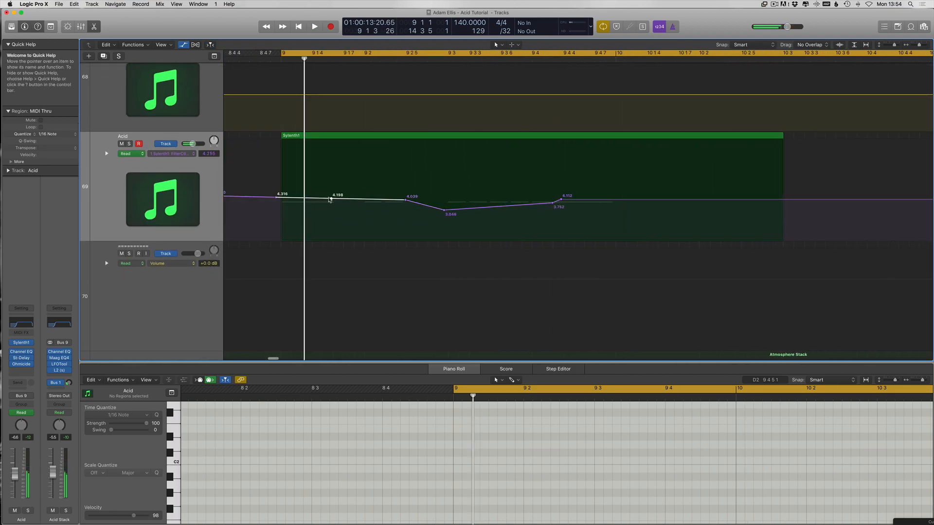
left_click_drag(279, 199, 278, 193)
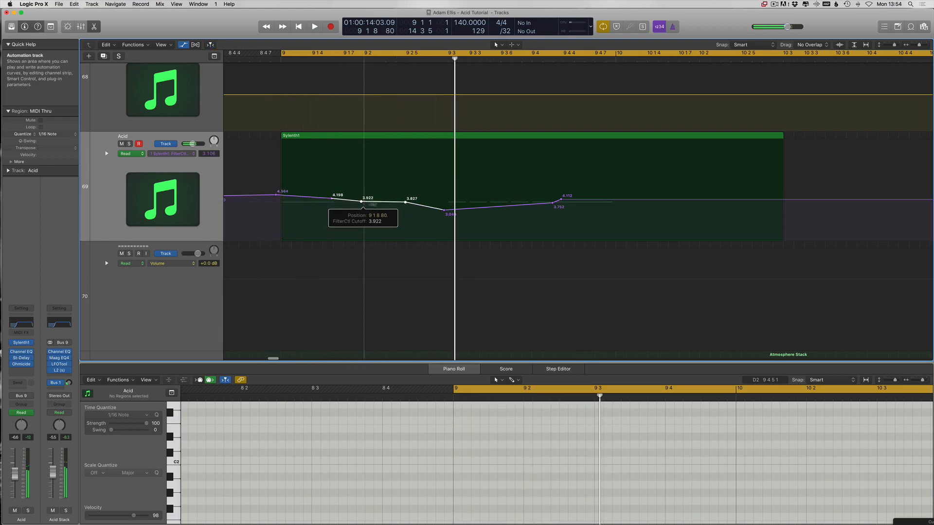
double_click(406, 202)
key("space")
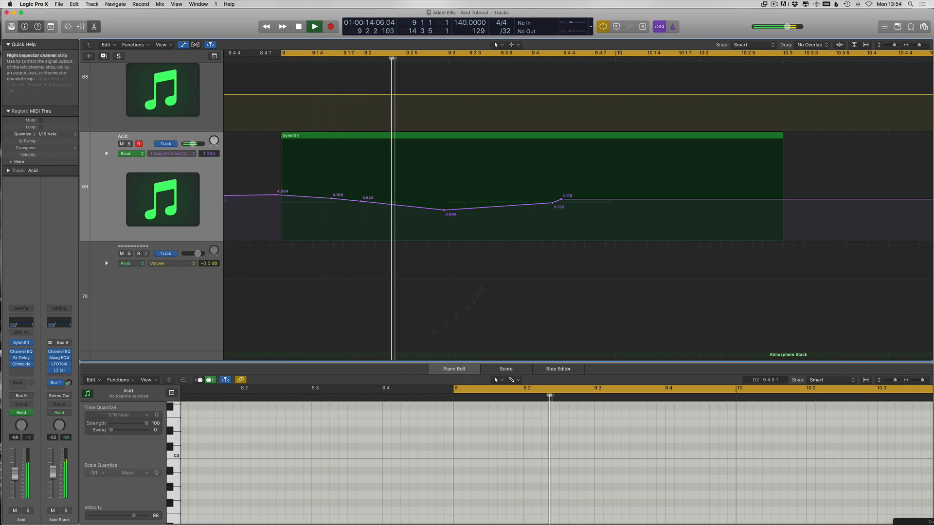
key("space")
Add a cutoff point of about 3.42 between 9 2 5 and 9 3, and play the fill
key("space")
left_click_drag(415, 207, 423, 206)
key("space")
key("space")
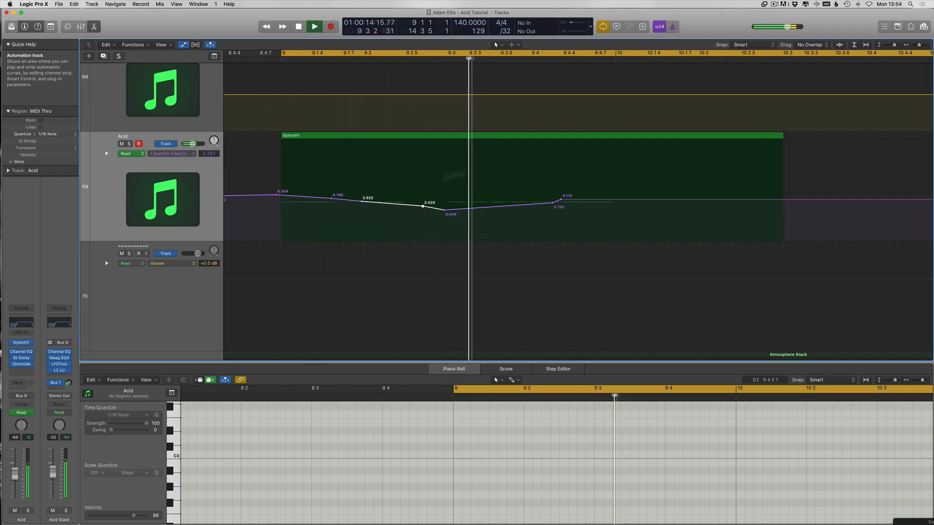
Raise the last cutoff point to 4.431, lift the dip near 9 3 slightly, and check both in playback
key("space")
left_click_drag(554, 206, 558, 196)
key("space")
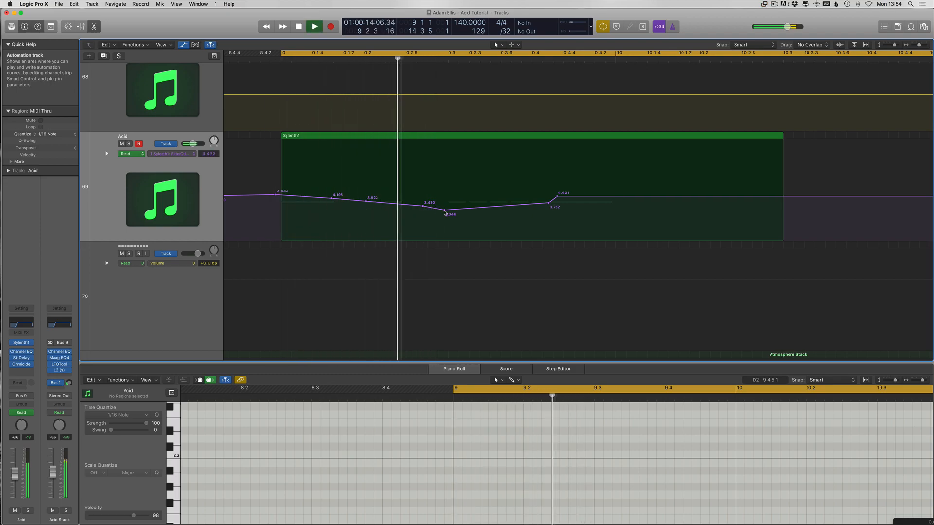
left_click_drag(445, 213, 445, 211)
key("space")
key("space")
Add a final cutoff point of 4.750 near bar 10, and move it to about 4.9 near 9 4 7, replacing the 4.431 point
left_click(560, 196)
left_click(612, 196)
left_click_drag(613, 196, 613, 194)
key("space")
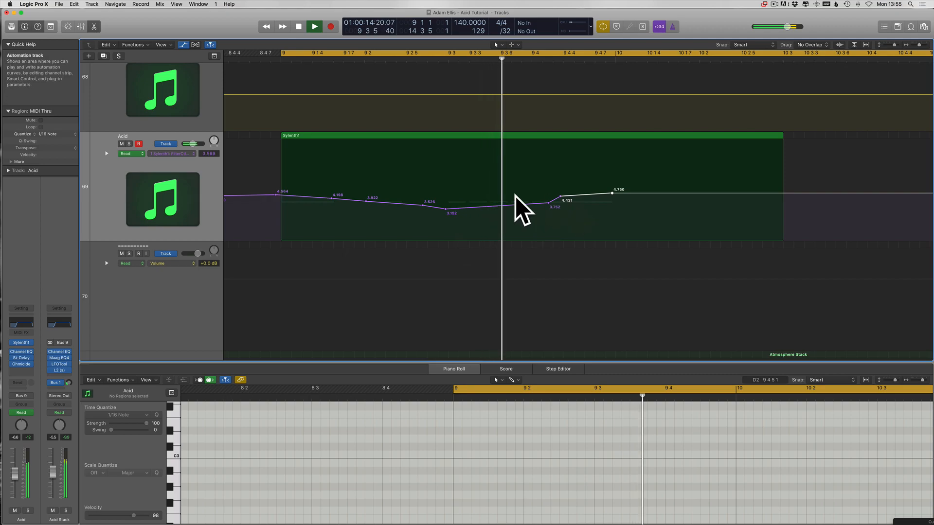
key("space")
key("space")
left_click_drag(611, 193, 592, 193)
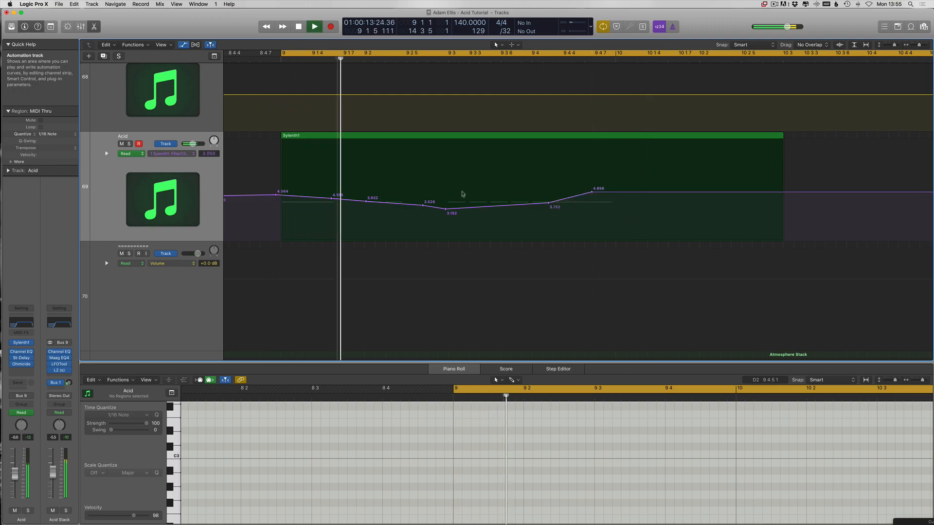
Delete the cutoff dip point near 9 3, shift the last point slightly later, and solo track 69
left_click(445, 209)
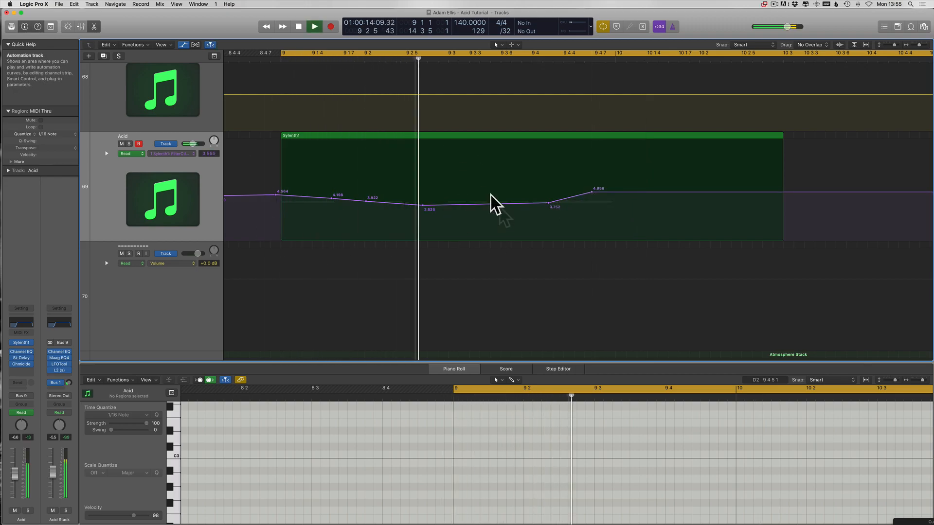
key("space")
left_click_drag(592, 193, 600, 192)
key("space")
left_click(129, 138)
key("s")
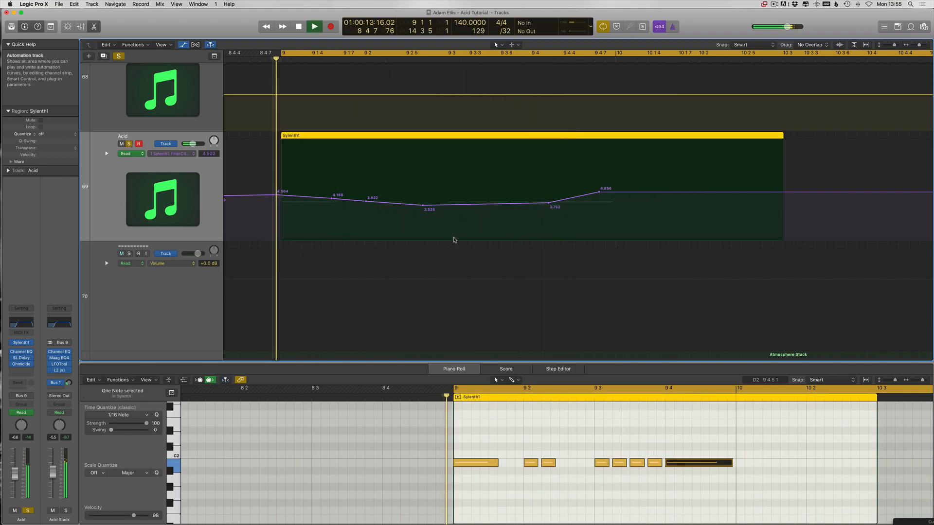
Move the lowest cutoff point to about 3.243 near 9 3 and shift the 4.198, 3.922 and 3.752 points later, checking in playback
key("space")
left_click_drag(423, 207, 450, 211)
key("space")
key("space")
left_click_drag(335, 198, 384, 199)
key("space")
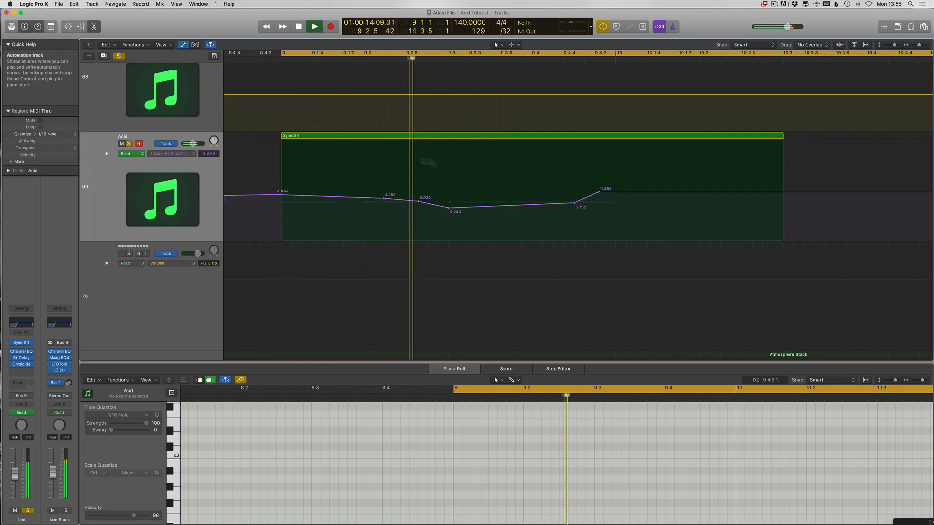
key("space")
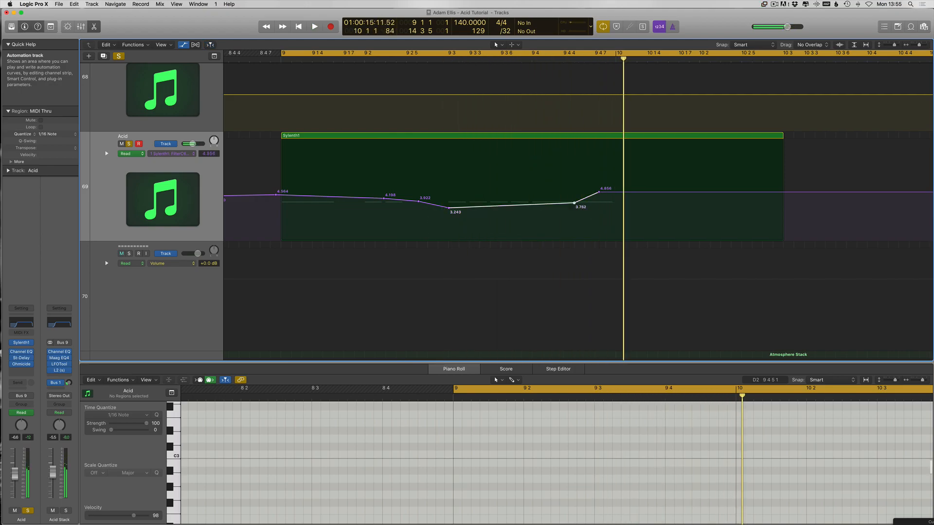
Try the last cutoff point earlier near 9 4 4, undo that shift, and leave out the 3.752 point
key("space")
left_click_drag(599, 192, 567, 192)
key("space")
key("space")
key("super+z")
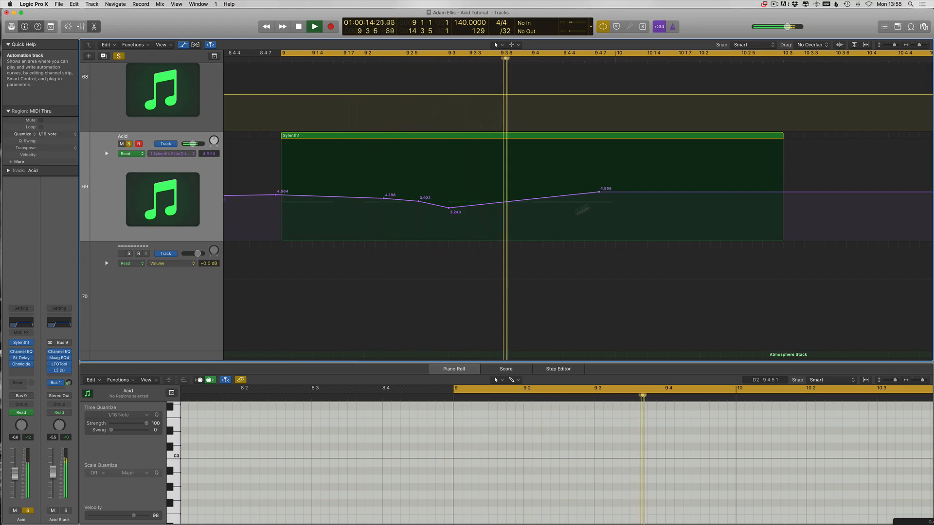
Add a cutoff point of 3.987 near 9 3 7, raise the last point to 5.246 slightly earlier, and play it
left_click(518, 200)
left_click_drag(599, 192, 590, 188)
key("space")
key("space")
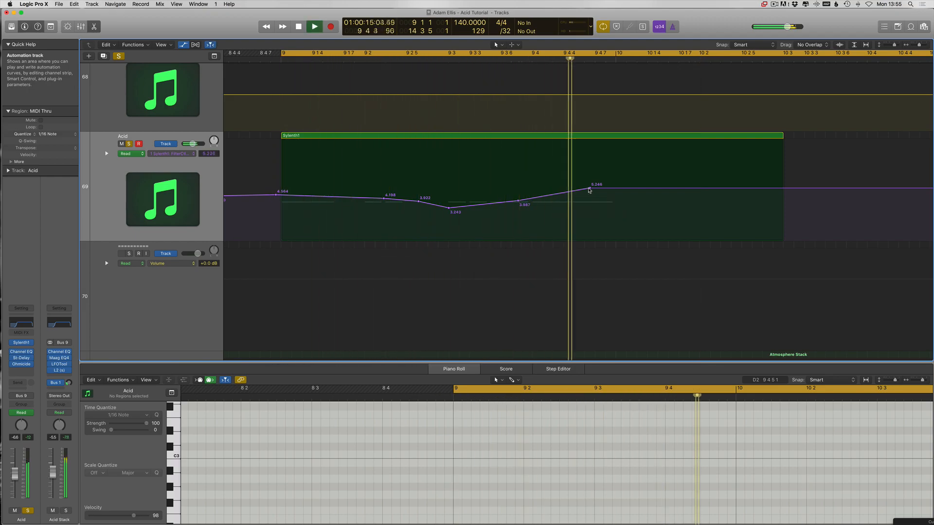
Raise the last two cutoff points to 4.057 and 5.316 and play the fill
key("space")
left_click(589, 190)
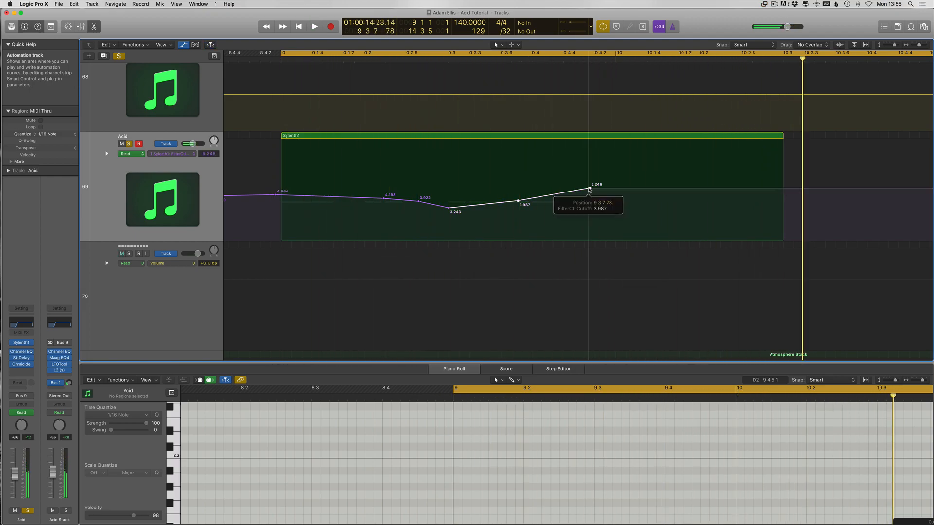
key("space")
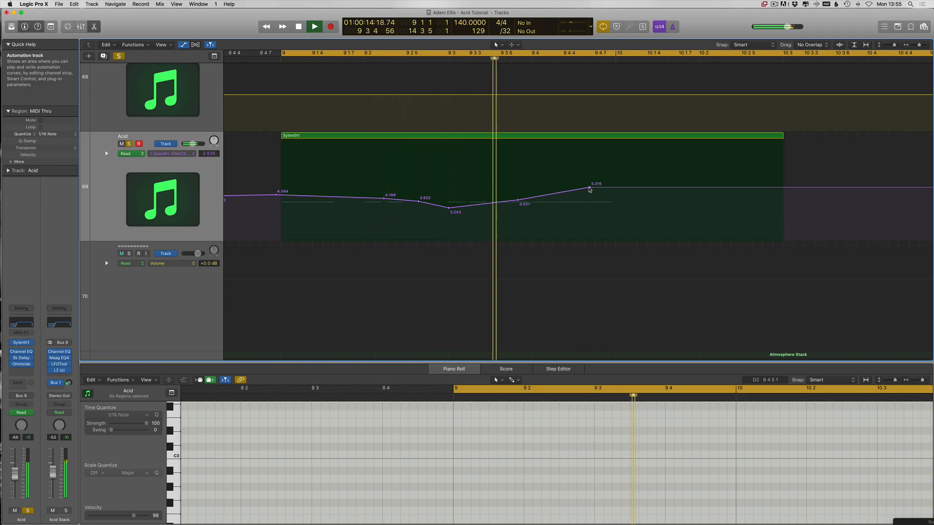
key("space")
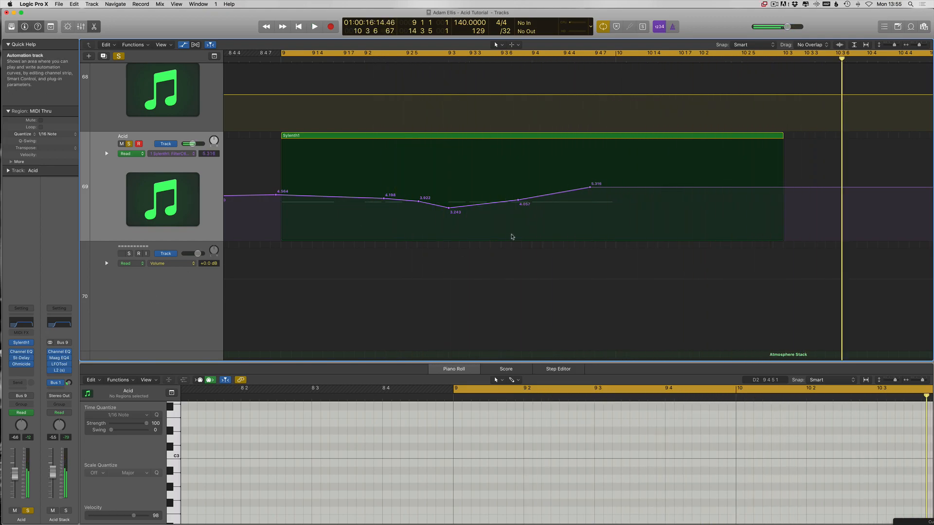
Add a cutoff point of 5.564 at bar 10, shift the 5.316 point slightly earlier, and play the fill
left_click_drag(616, 188, 617, 186)
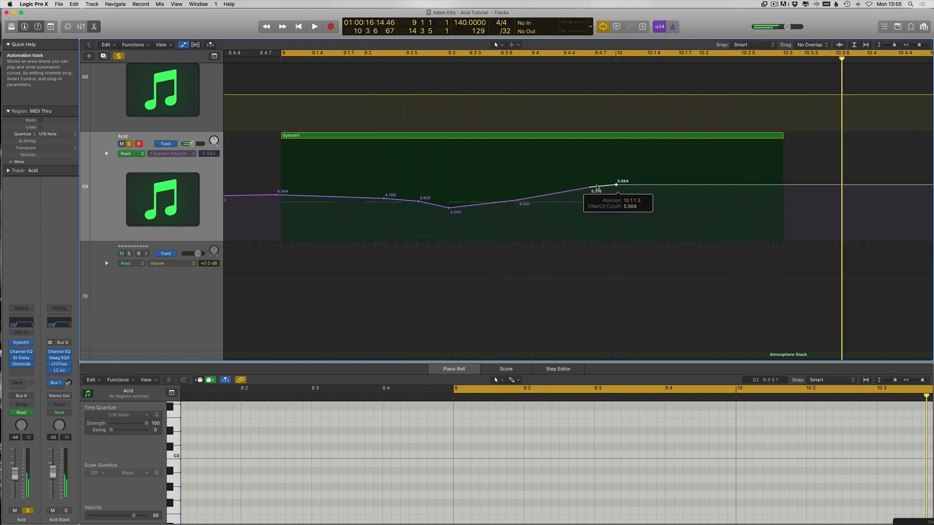
key("space")
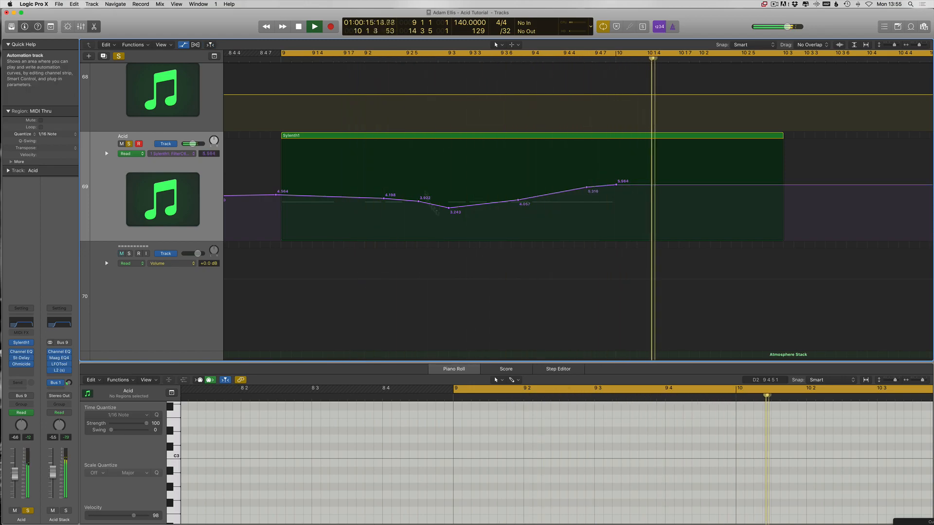
key("space")
key("space")
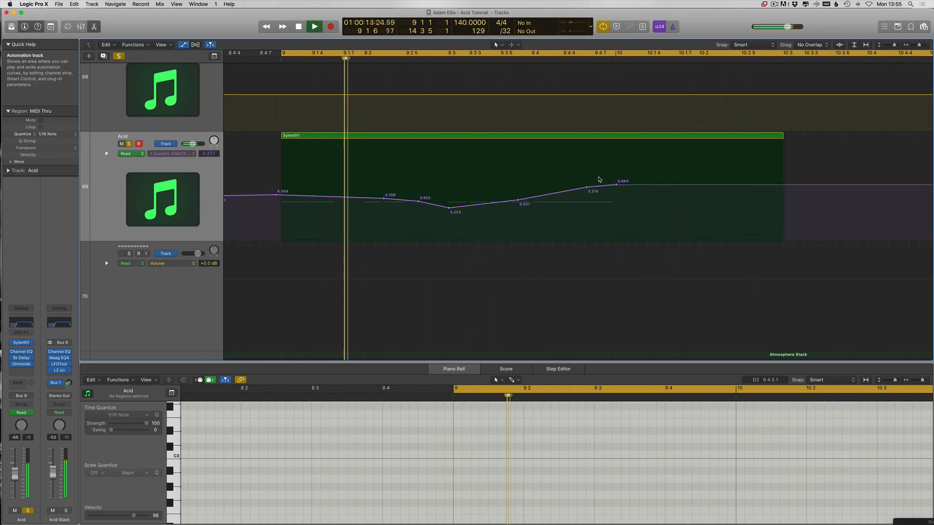
Open the Acid track's Channel EQ, set its low cut to 156 Hz, and hide the plug-in windows after playback
left_click(26, 352)
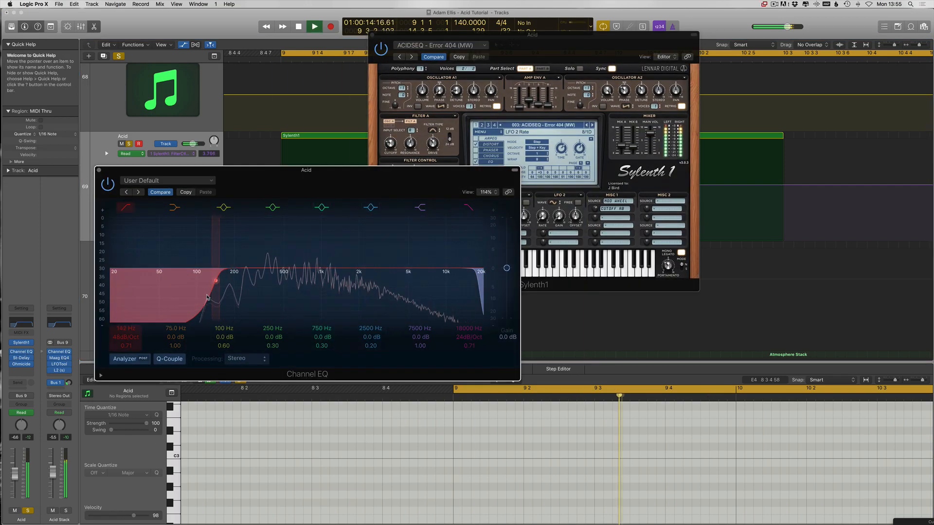
key("v")
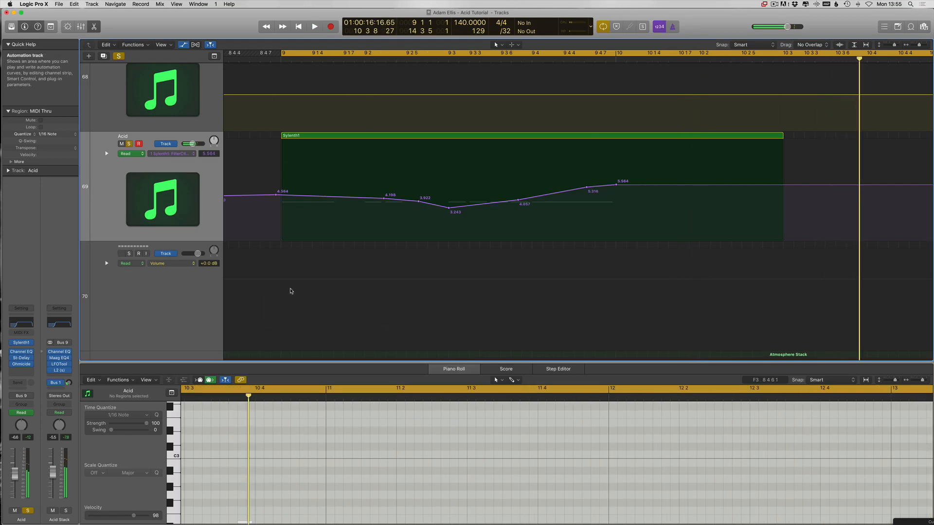
key("space")
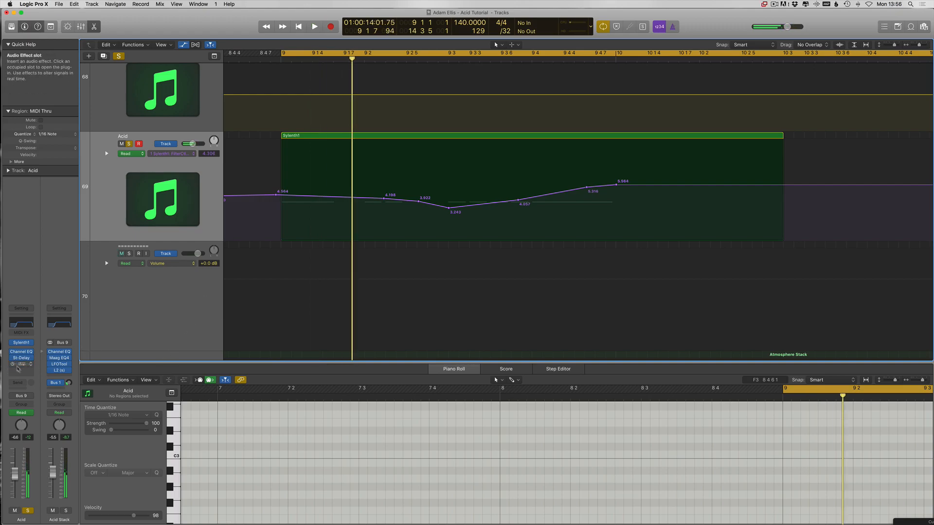
Show the plug-in windows, adjust Ohmicide's input trim, play the fill, and hide the windows again
key("v")
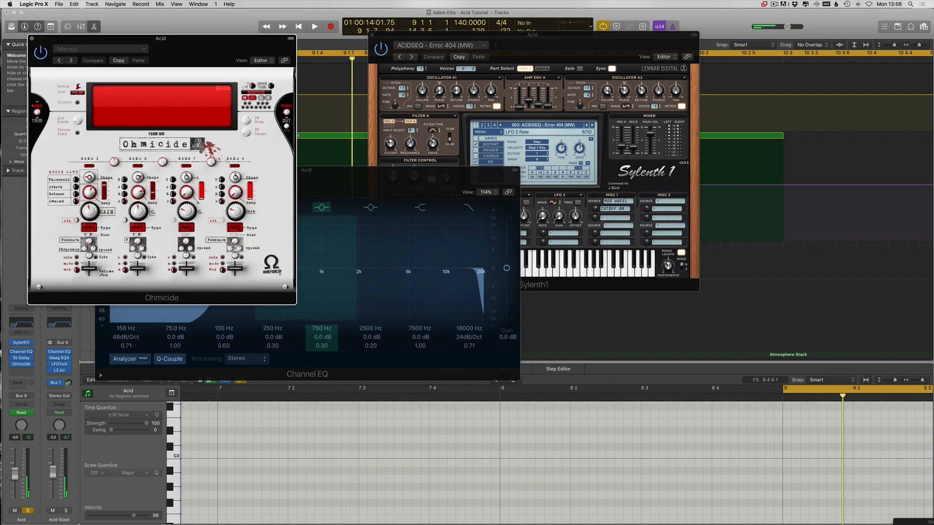
left_click_drag(38, 114, 37, 113)
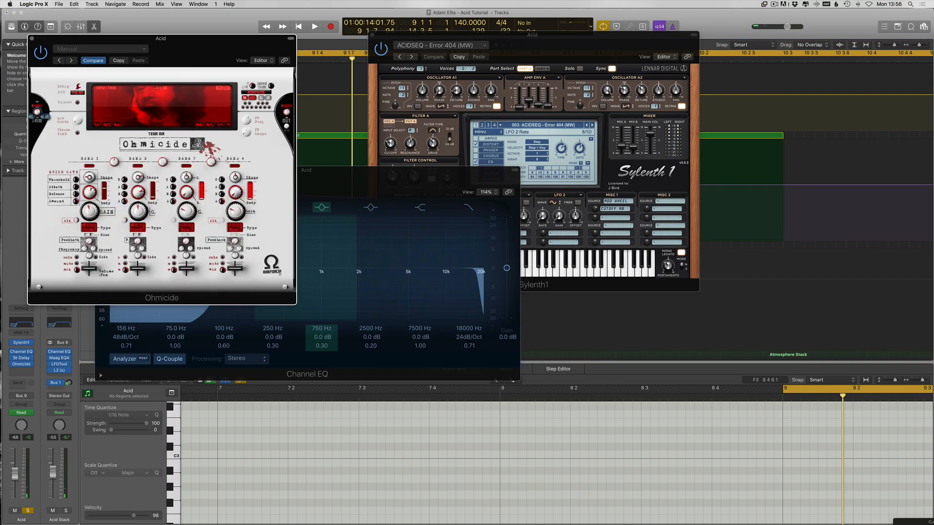
key("space")
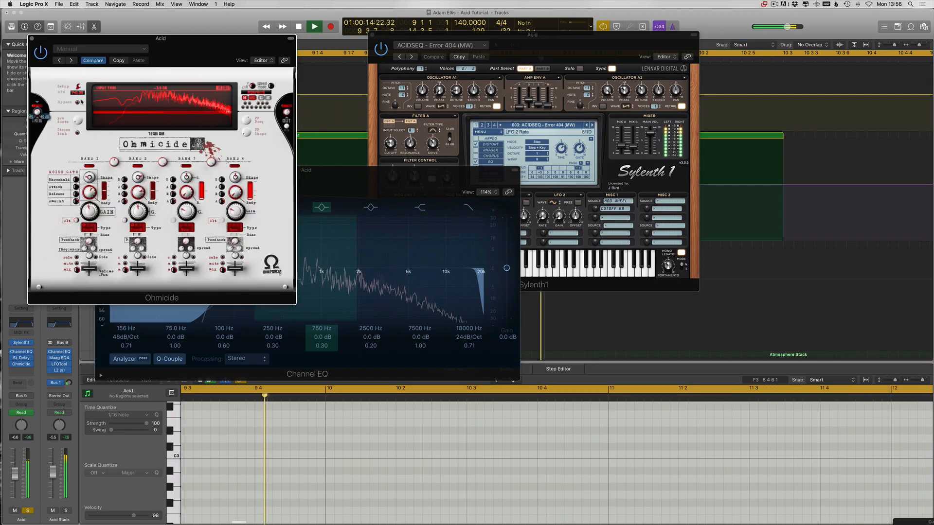
key("v")
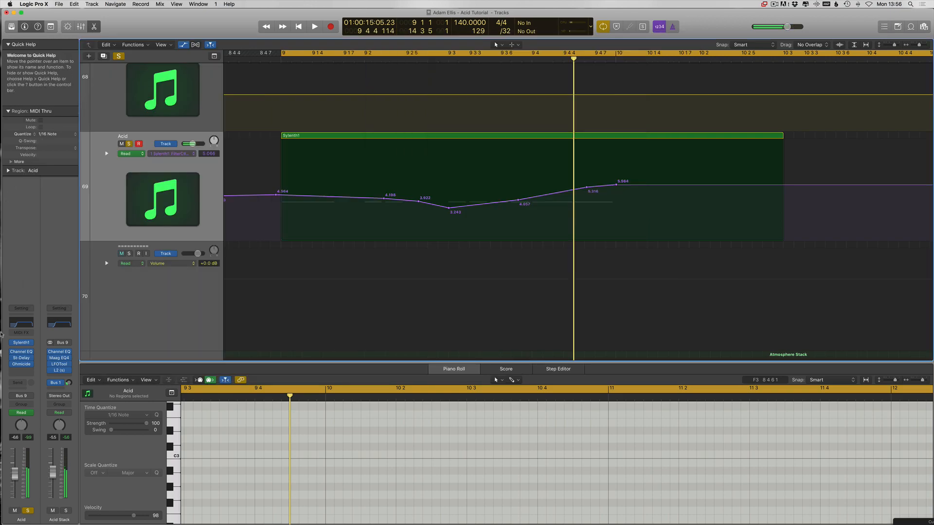
Insert a Bitcrusher after Ohmicide on the Acid track and lower its mix while playing the bar 9 fill
left_click(19, 369)
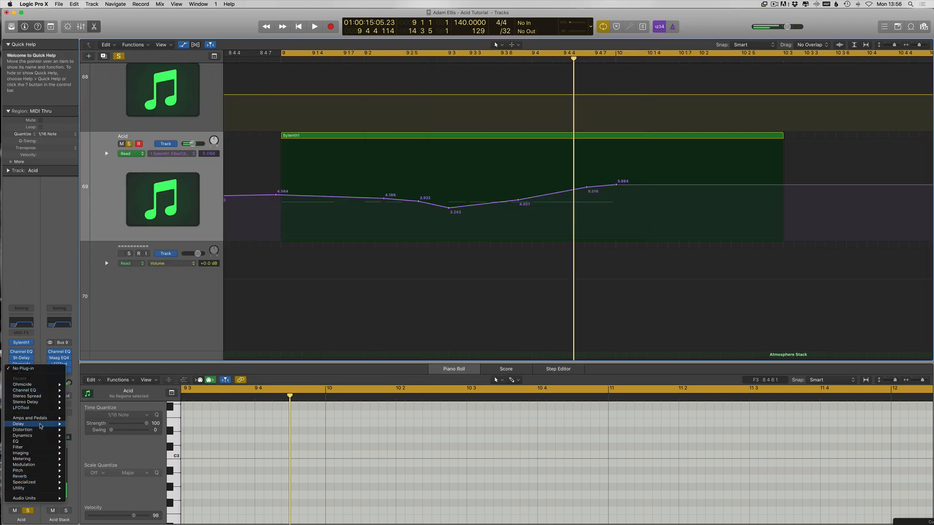
mouse_move(39, 430)
left_click(86, 430)
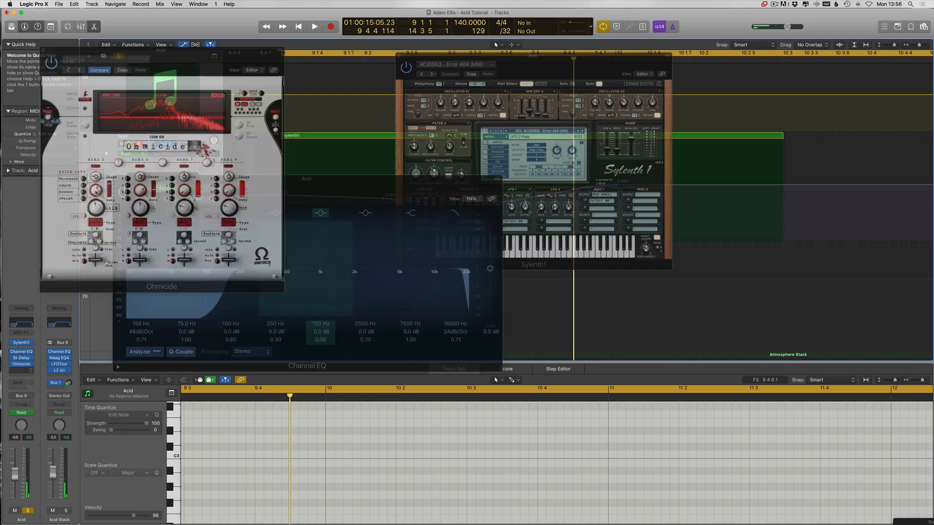
key("space")
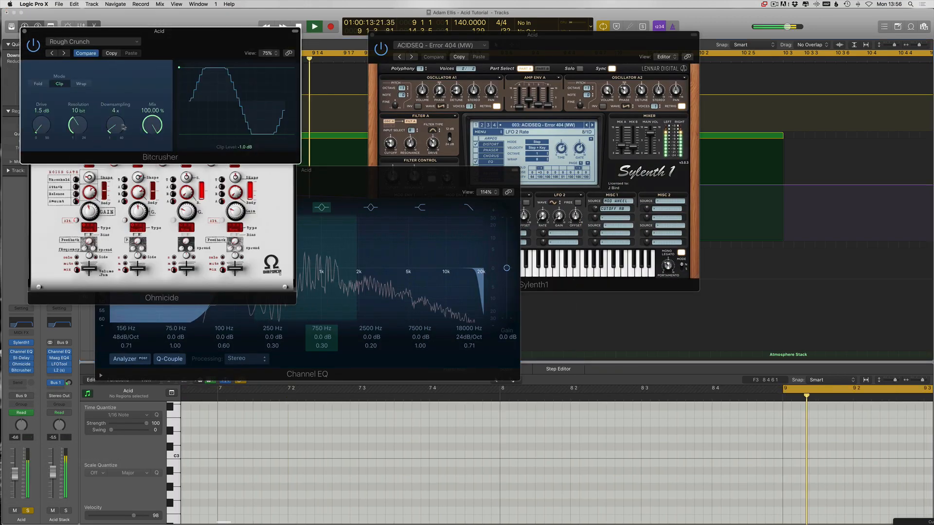
key("space")
left_click_drag(153, 126, 162, 173)
key("space")
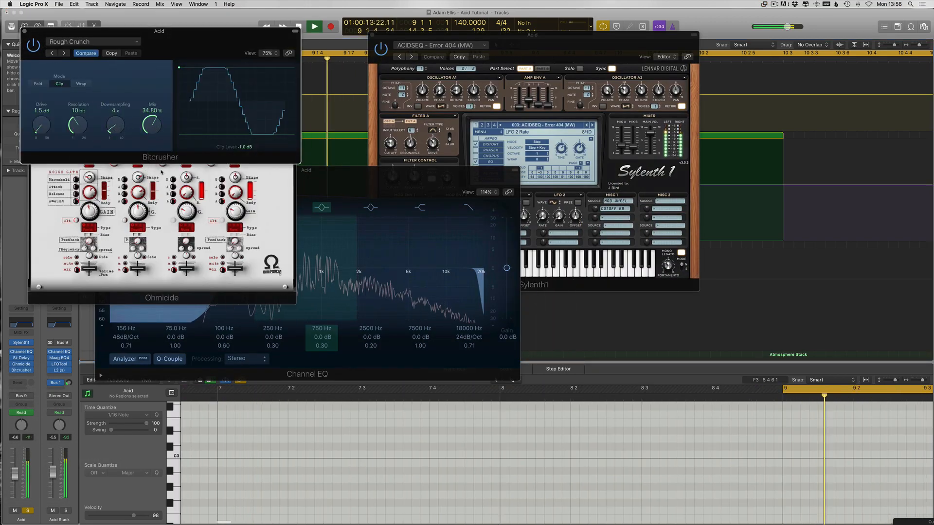
left_click_drag(158, 130, 146, 187)
key("space")
Switch the Bitcrusher to the Chipped Bits preset, replay the fill, and hide the plug-in windows
left_click(64, 53)
key("space")
key("space")
key("space")
key("v")
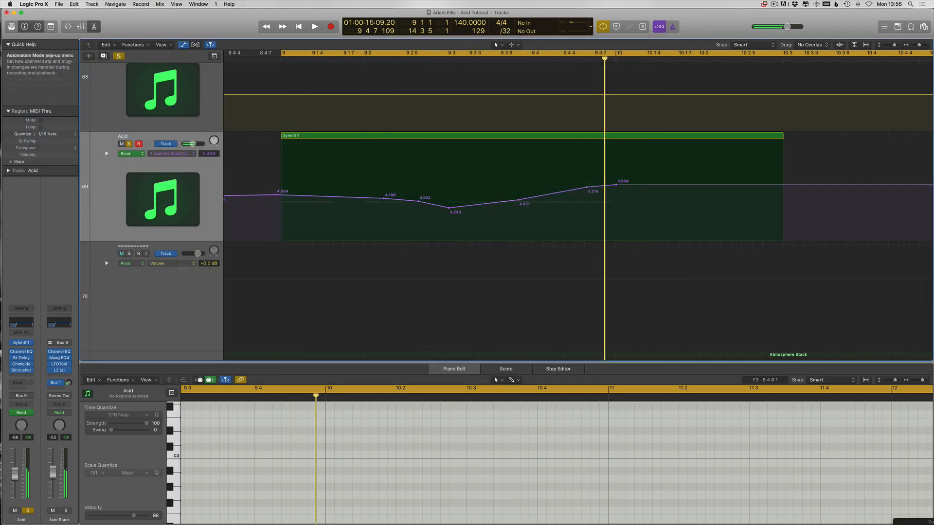
Hide the track automation and copy the bar 3 Sylenth1 region on track 69 to bar 12
key("super+Left")
key("super+Left")
key("super+Left")
scroll(373, 175, "left", 12)
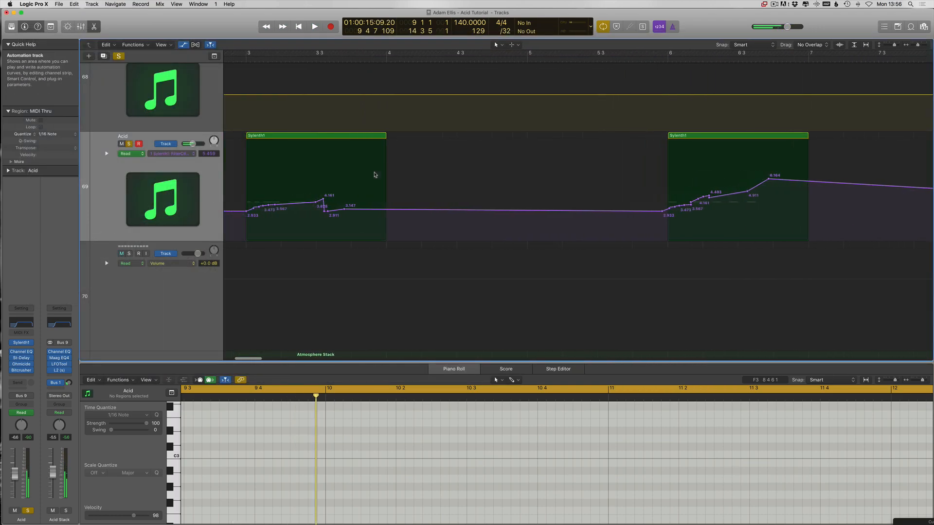
key("super+Left")
key("super+Left")
key("super+Left")
scroll(372, 170, "left", 3)
key("super+Left")
key("super+Left")
key("super+Left")
key("super+Left")
key("super+Left")
key("super+Left")
key("super+Left")
key("super+Left")
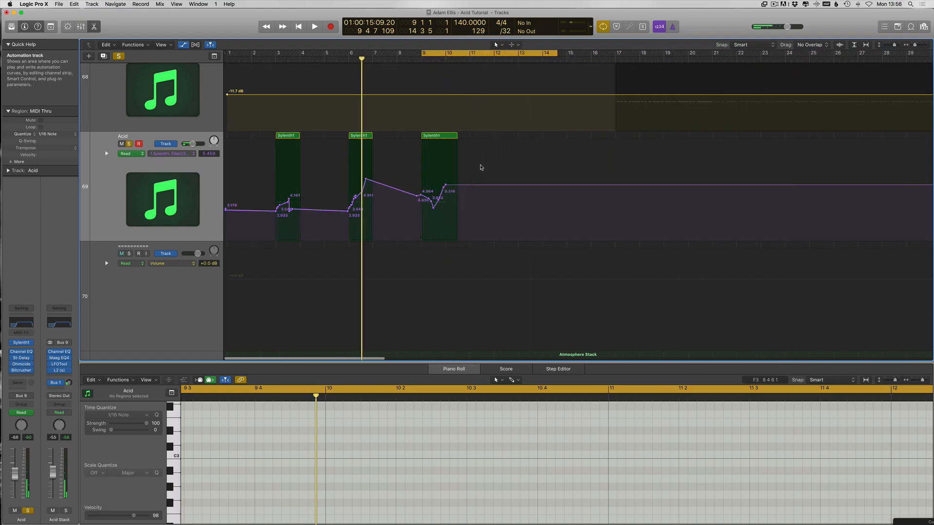
key("super+Left")
scroll(308, 140, "up", 5)
key("super+Up")
key("super+Up")
key("super+Up")
key("super+Up")
key("a")
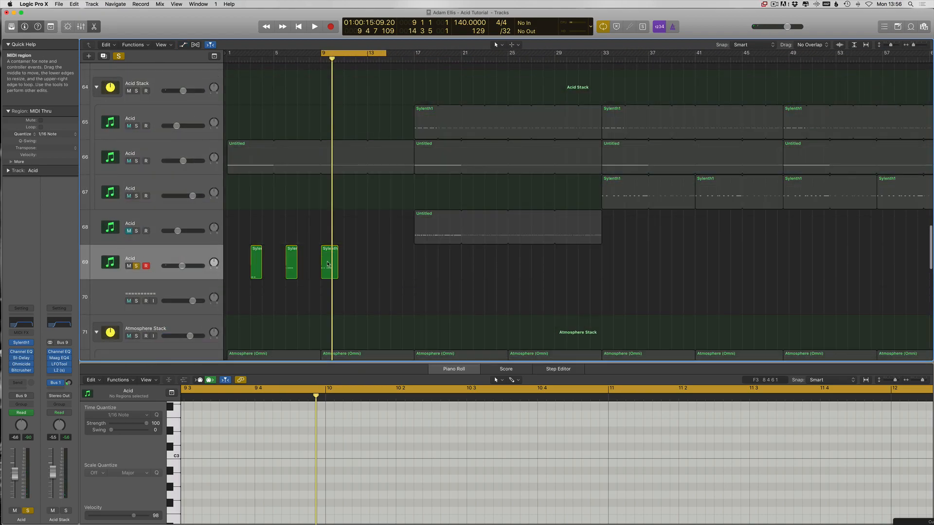
key("super+Right")
scroll(315, 286, "left", 2)
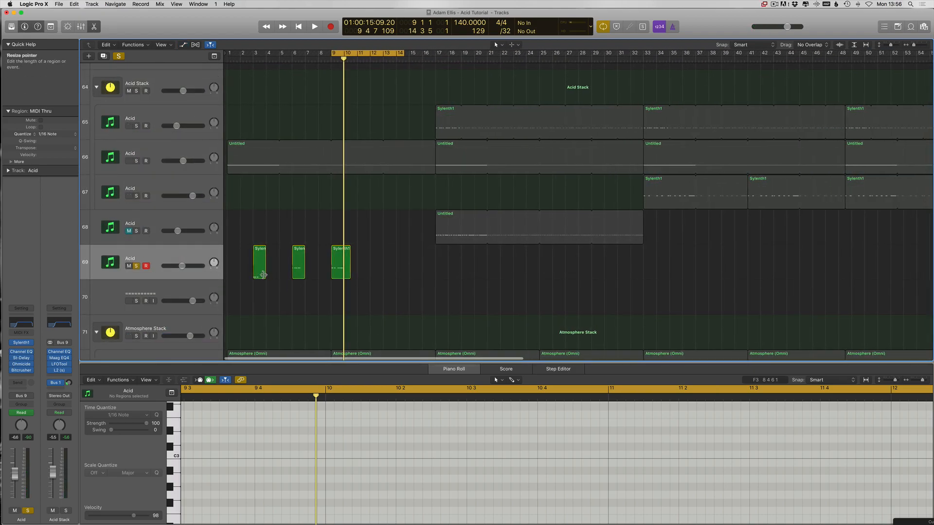
left_click_drag(258, 273, 377, 273)
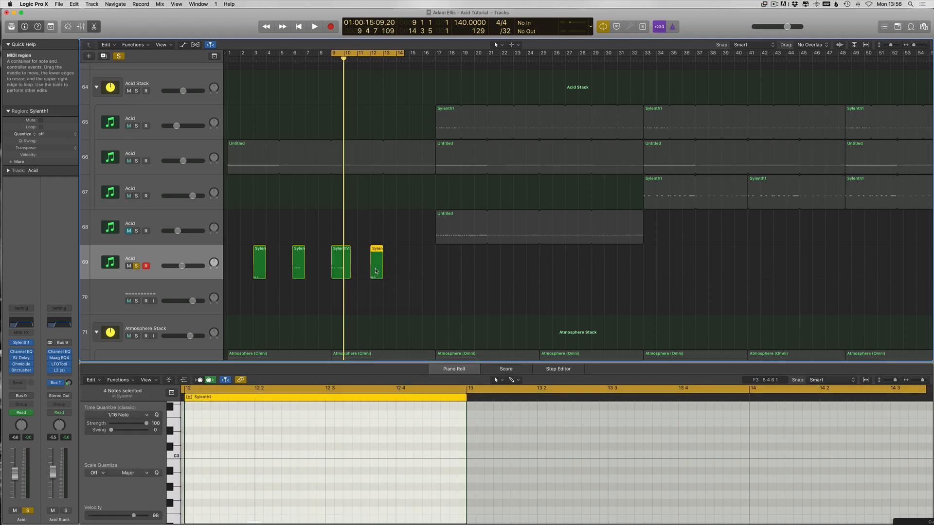
Show the automation and copy the bar 6 fill's cutoff curve onto the bar 12 region
key("a")
left_click(291, 274)
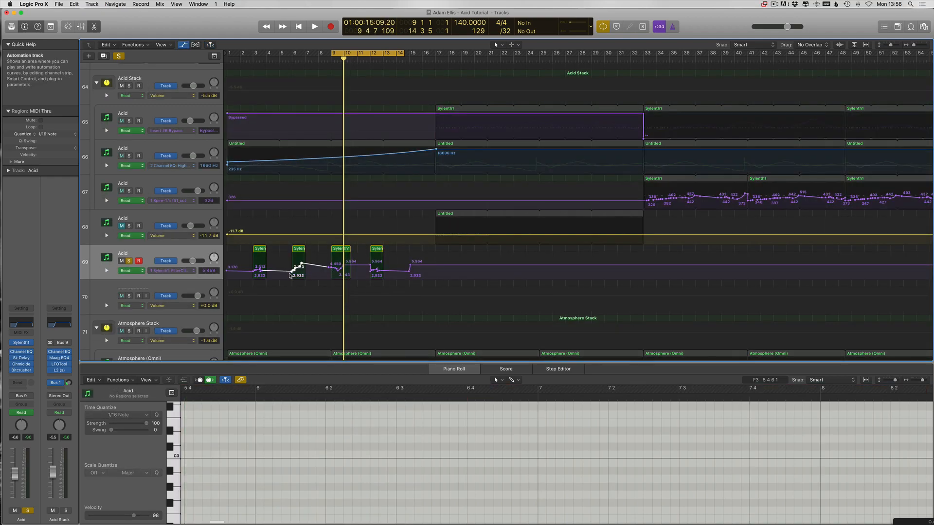
left_click_drag(291, 275, 372, 274)
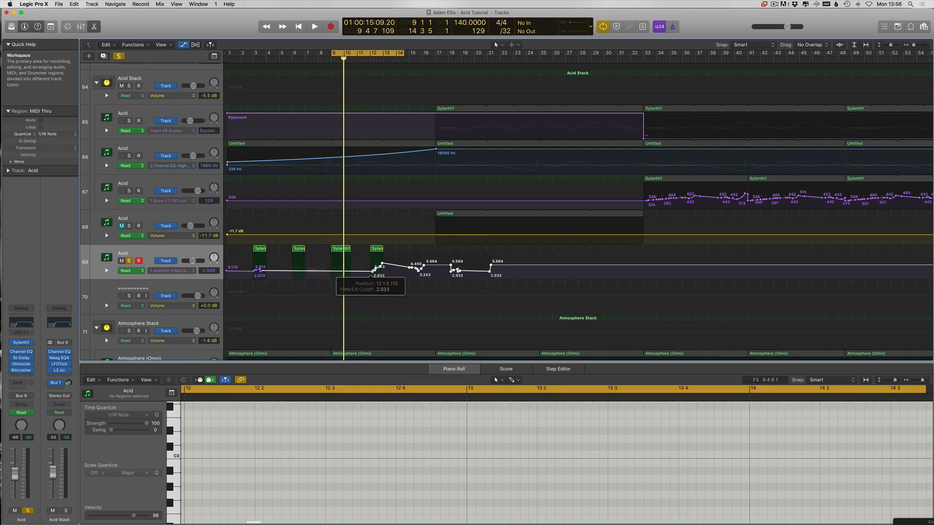
key("super+z")
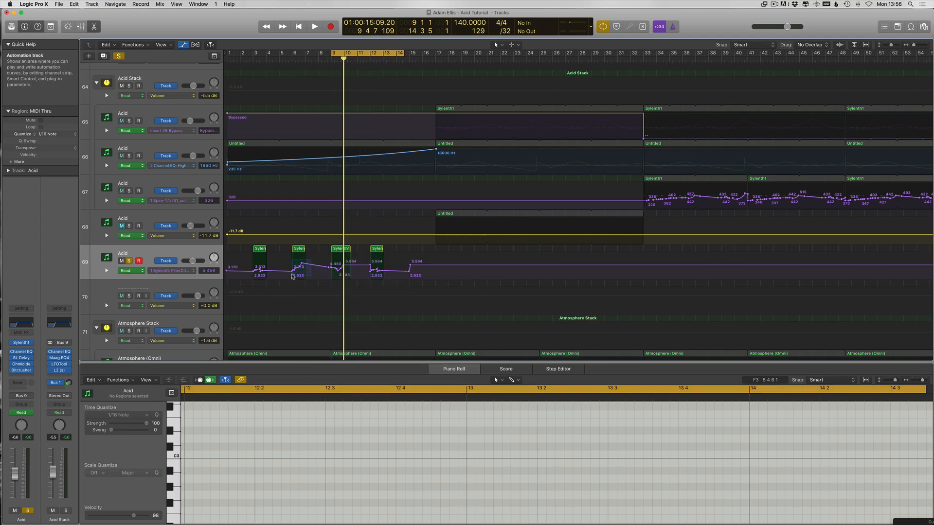
left_click(294, 272)
left_click_drag(304, 269, 374, 270)
Set the cycle range to bars 3 through 30 and record Bitcrusher mix automation in Touch mode over the bar 3 fill
left_click_drag(230, 55, 644, 55)
left_click_drag(255, 53, 605, 53)
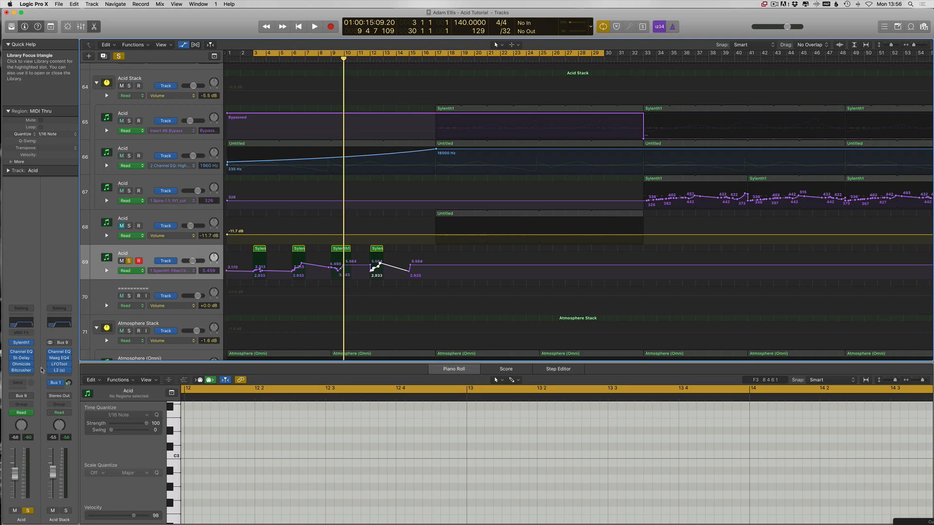
key("v")
left_click_drag(151, 134, 151, 116)
key("space")
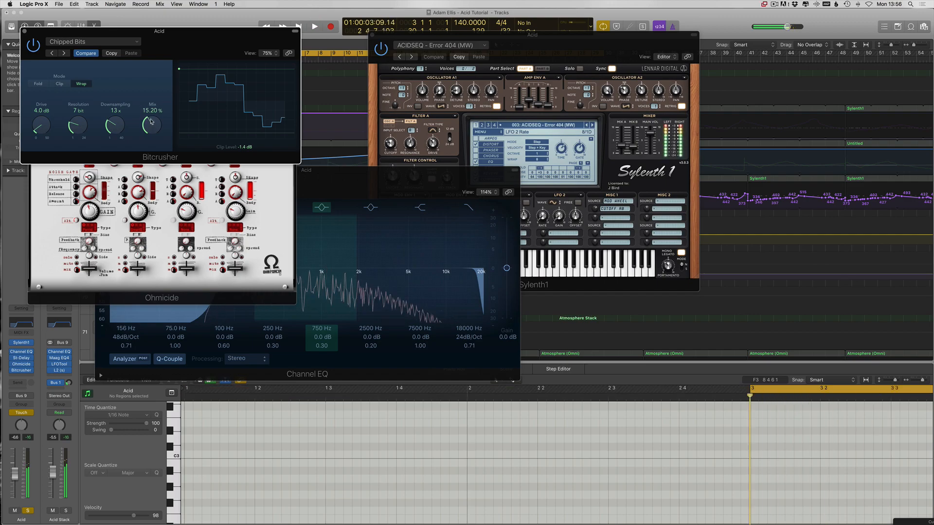
key("v")
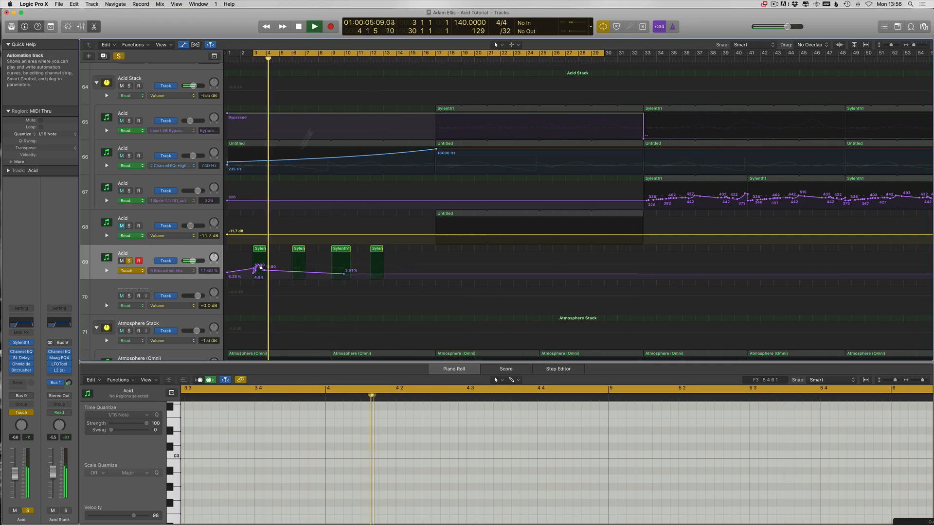
Continue recording Bitcrusher mix movements over the fills at bars 6, 9 and 12, checking the written curve between passes
key("v")
left_click(154, 127)
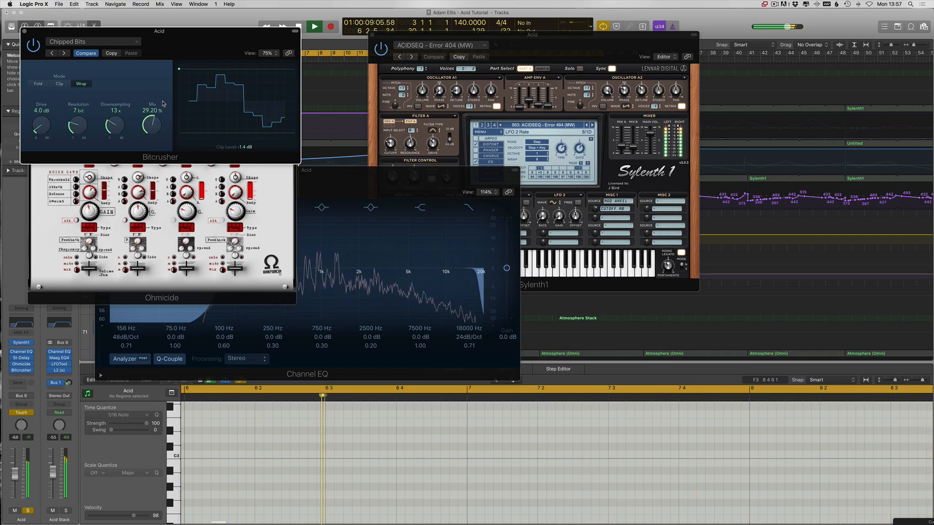
key("v")
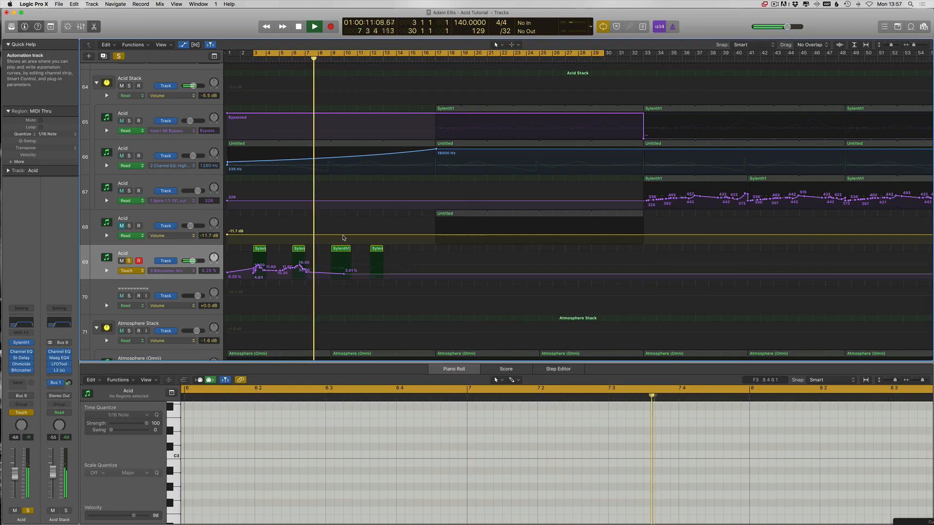
key("v")
left_click_drag(145, 127, 146, 124)
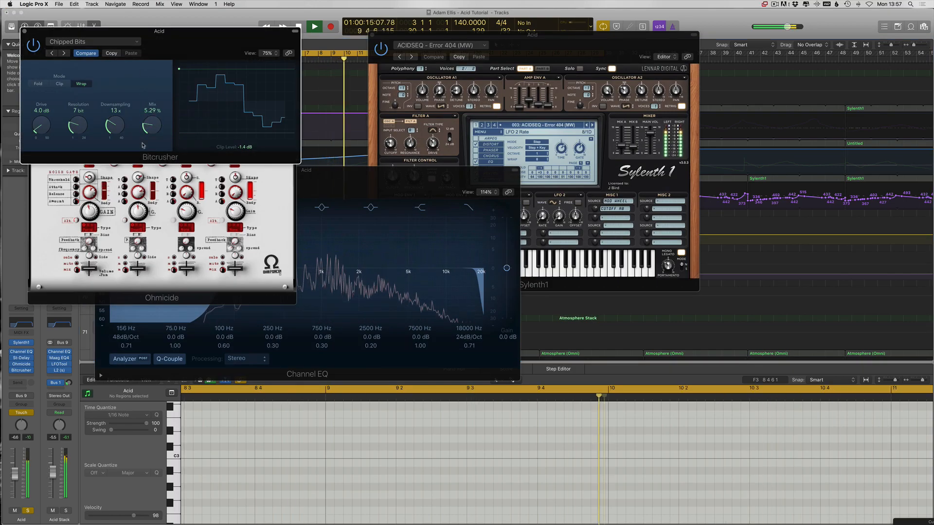
key("v")
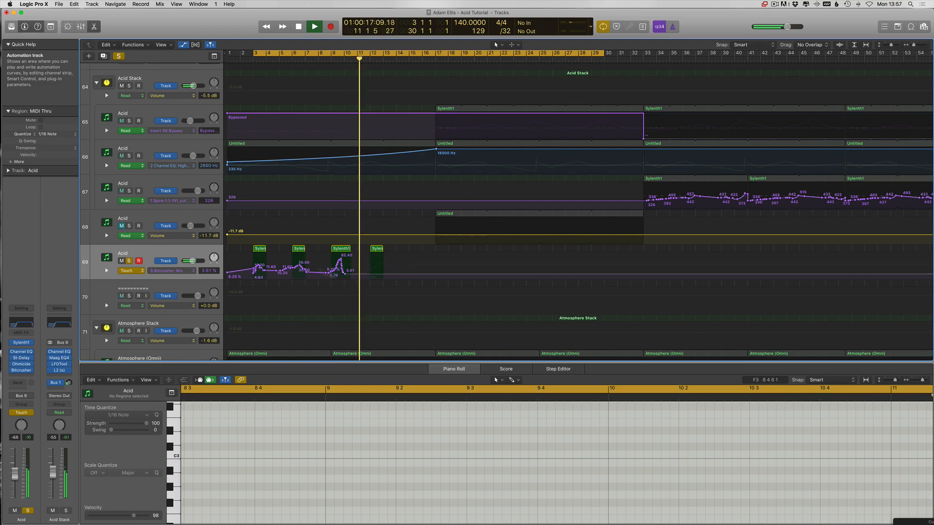
key("v")
left_click_drag(164, 140, 135, 107)
key("v")
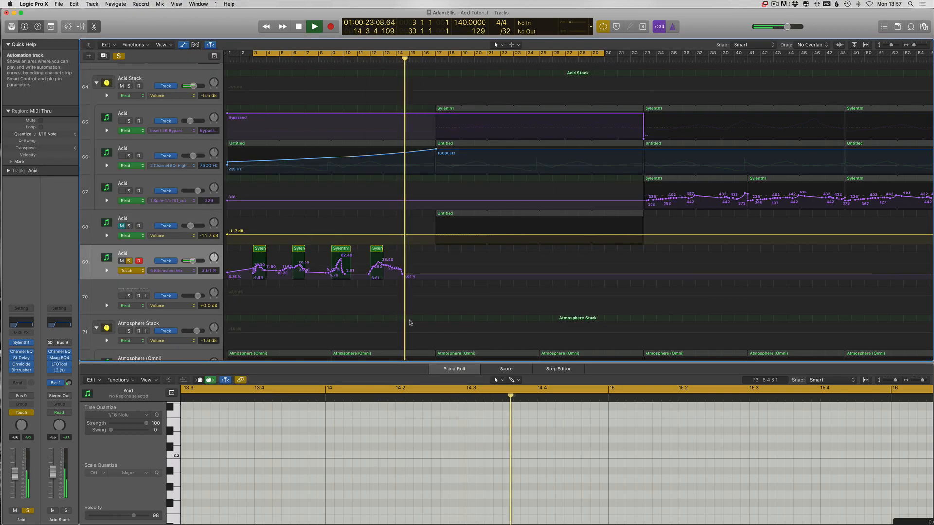
Extend the Bitcrusher mix curve past bar 14, set the point after bar 10 to 33.60 %, and play the result
key("space")
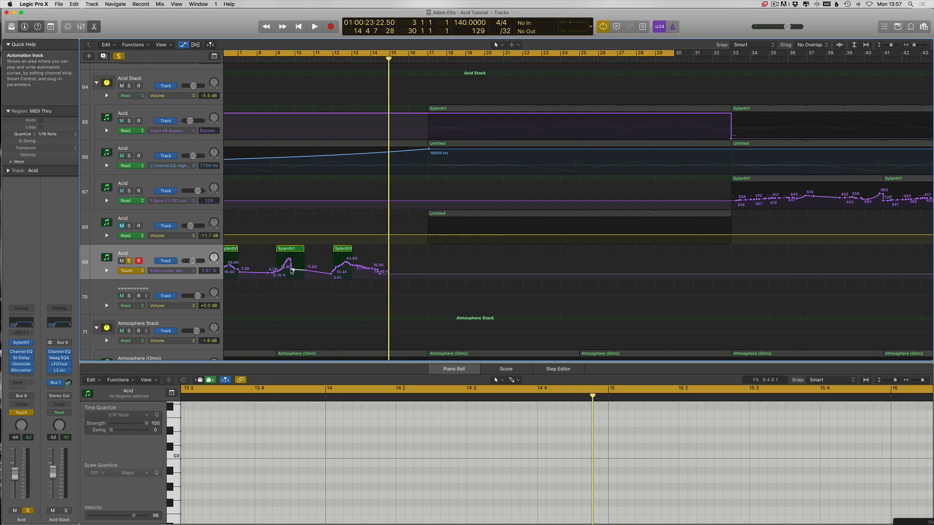
left_click_drag(379, 274, 418, 269)
key("space")
key("super+Right")
key("super+Right")
key("super+Right")
key("space")
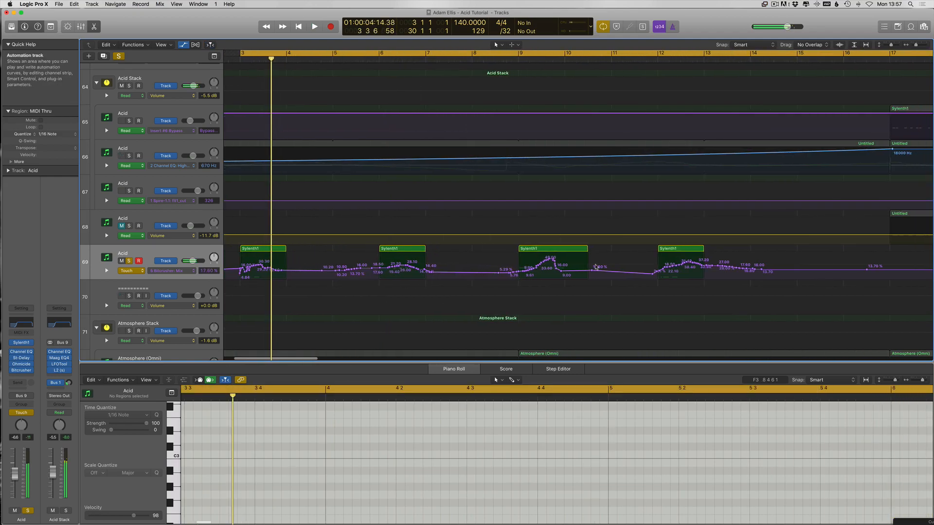
left_click_drag(562, 264, 598, 264)
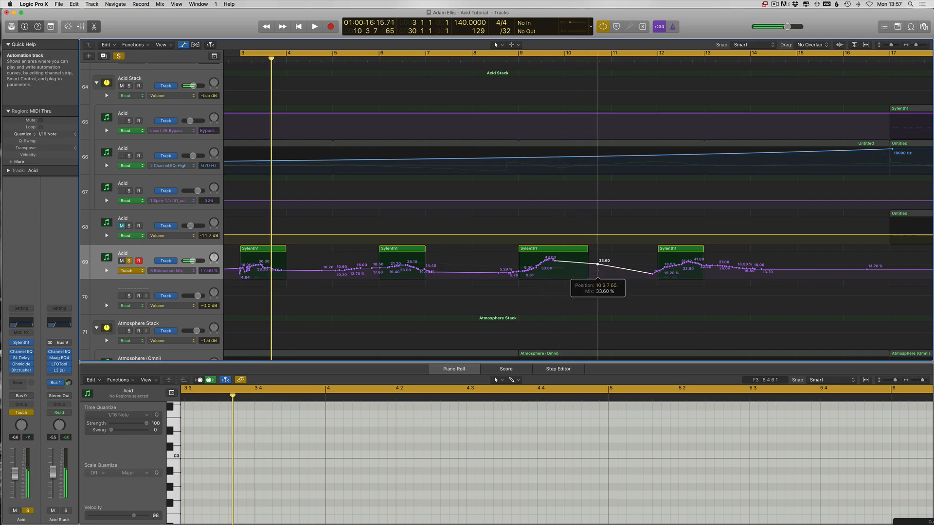
key("space")
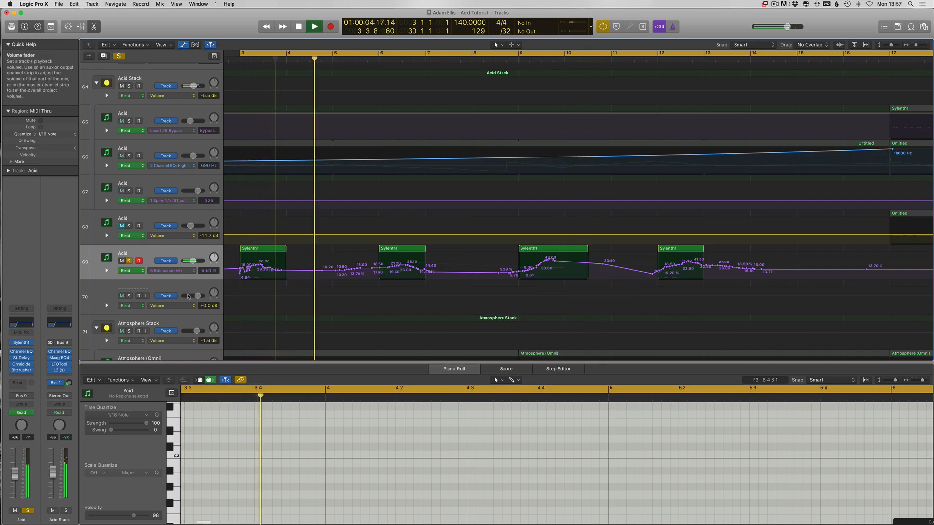
Hide the automation, stop playback, and copy the four Sylenth1 regions on track 69 so they start at bar 19
key("super+Left")
key("super+Left")
key("super+Left")
key("a")
key("super+Left")
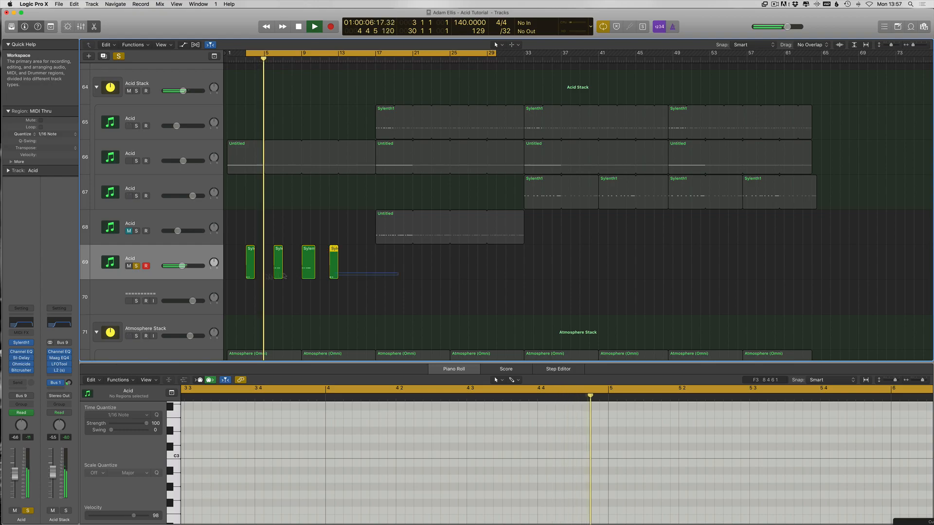
left_click_drag(284, 276, 239, 267)
scroll(270, 269, "down", 2)
key("space")
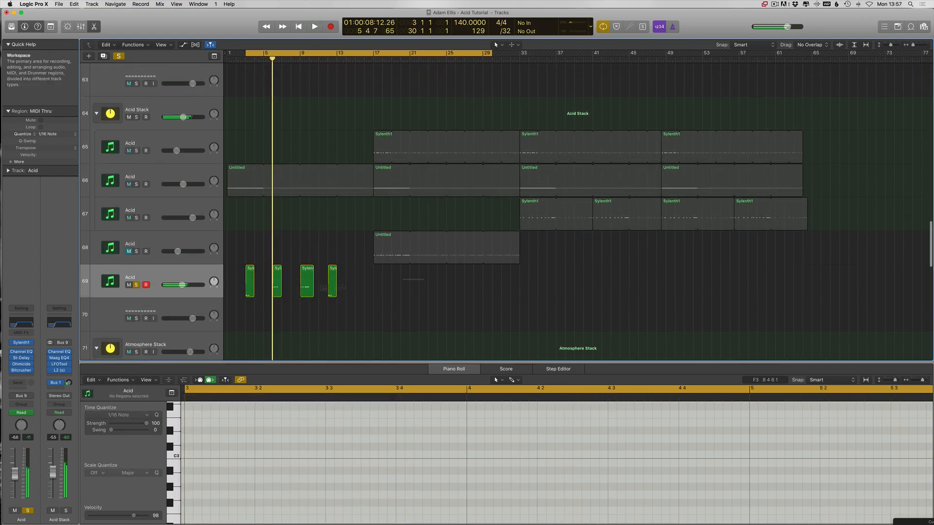
left_click_drag(250, 281, 395, 285)
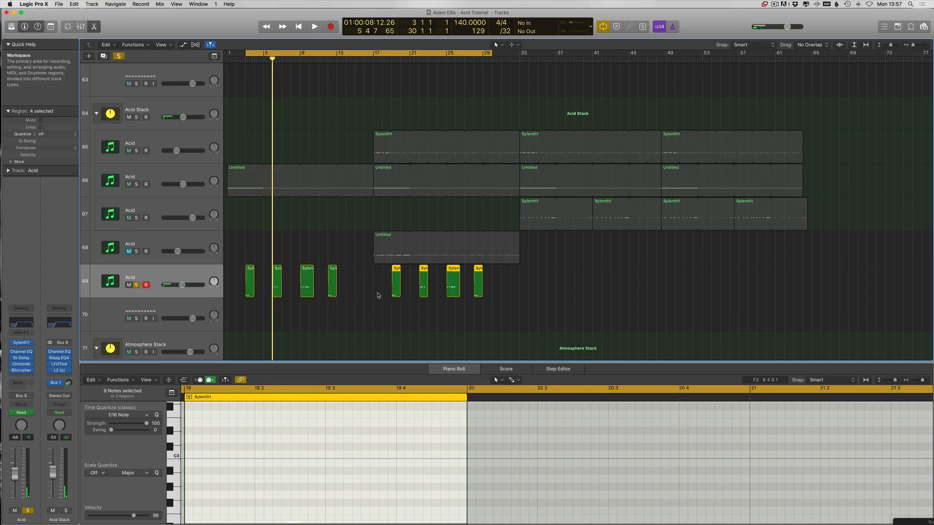
Turn off cycling, return to bar 1, and shift each group's second and fourth regions to bars 7, 13, 23 and 29
key("c")
left_click(228, 58)
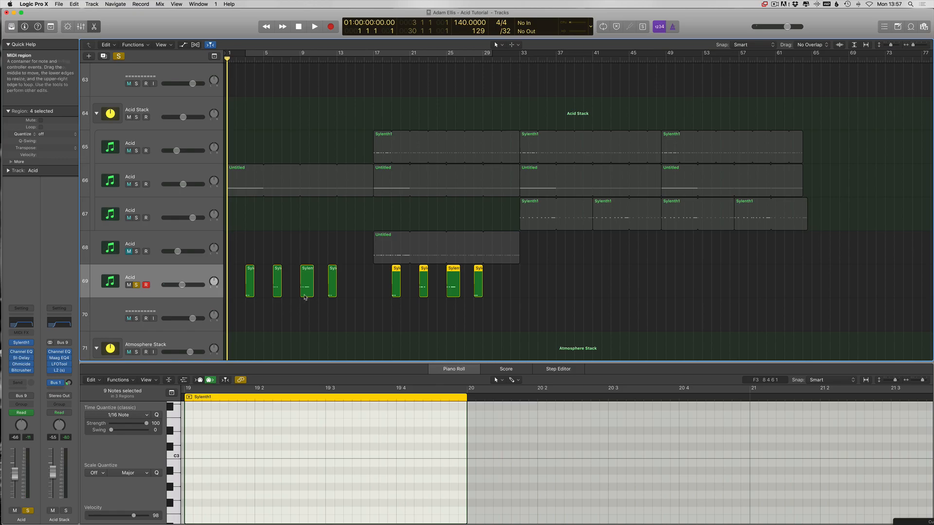
scroll(305, 298, "down", 3)
left_click_drag(364, 233, 342, 226)
left_click(293, 252)
left_click(331, 231, "shift")
left_click(507, 246)
left_click_drag(418, 239, 398, 237)
key("Delete")
left_click(337, 266)
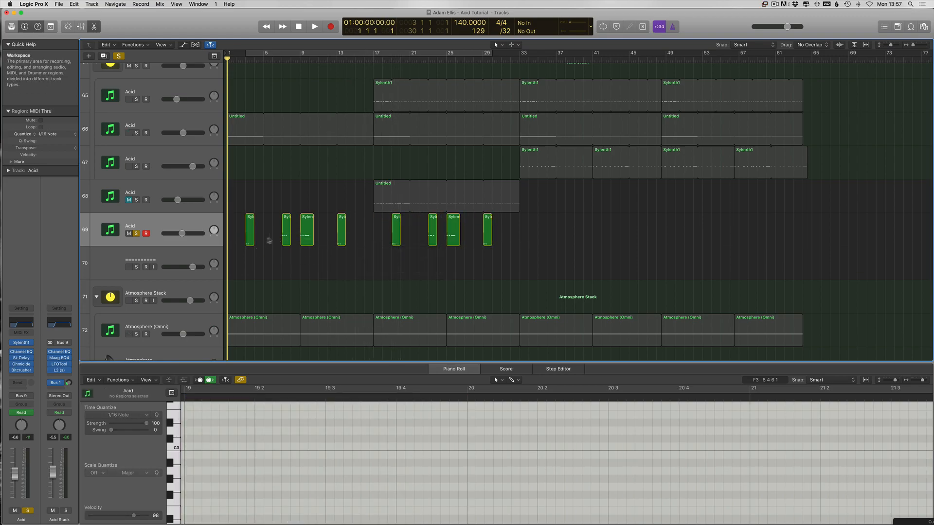
Unsolo the Acid track 69 and play the full arrangement from the start
key("space")
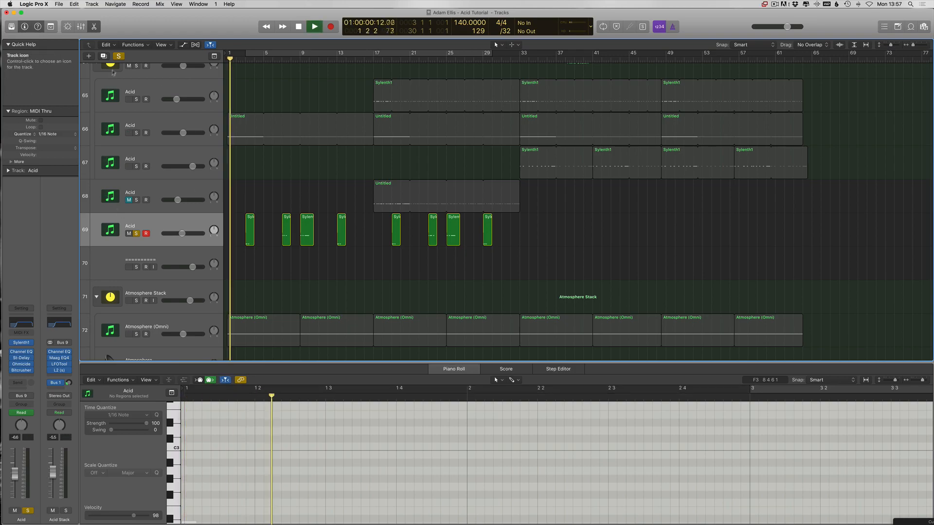
left_click(137, 233)
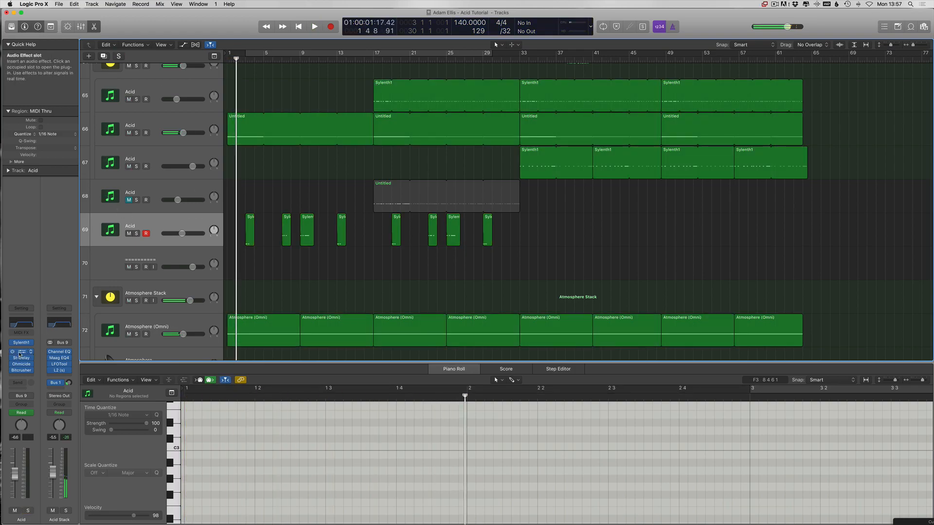
key("space")
Copy all eight Sylenth1 regions on track 69 so the duplicates start at bar 35, and clear the selection
left_click_drag(550, 230, 229, 234)
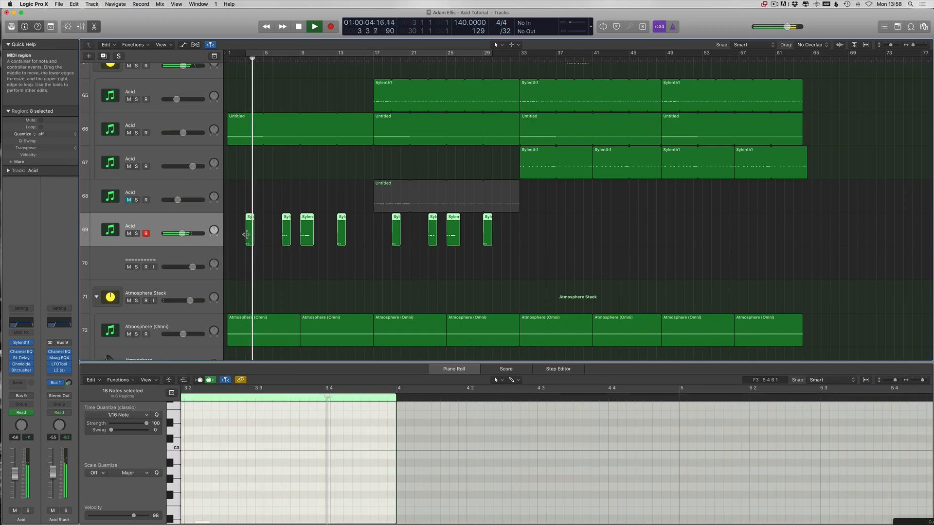
left_click_drag(248, 234, 535, 234)
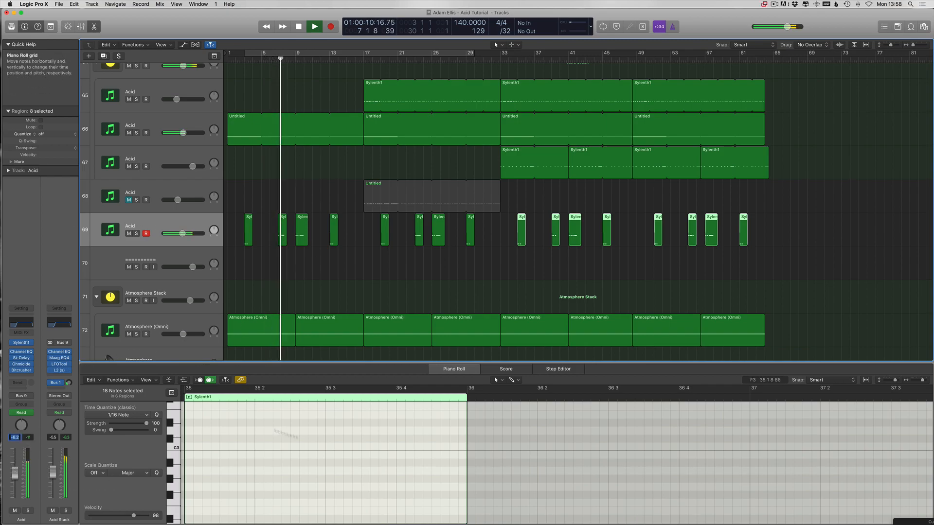
left_click(355, 231)
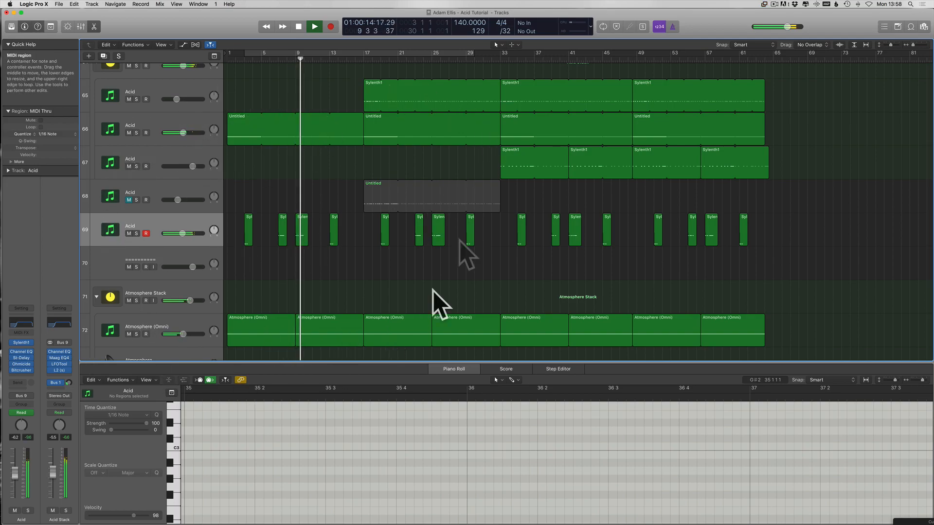
Stop playback and display the Channel EQ high cut frequency automation on track 69, adding a starting point at bar 1
key("a")
key("space")
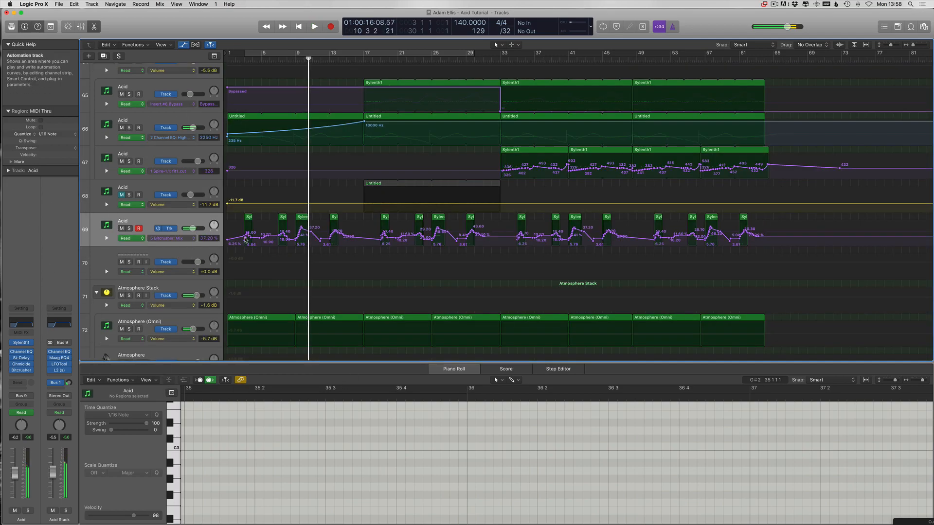
key("a")
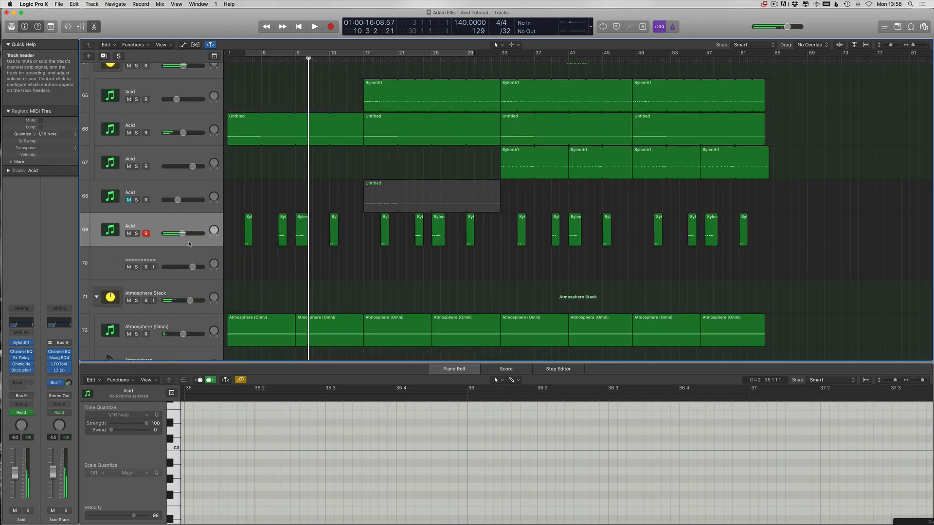
key("a")
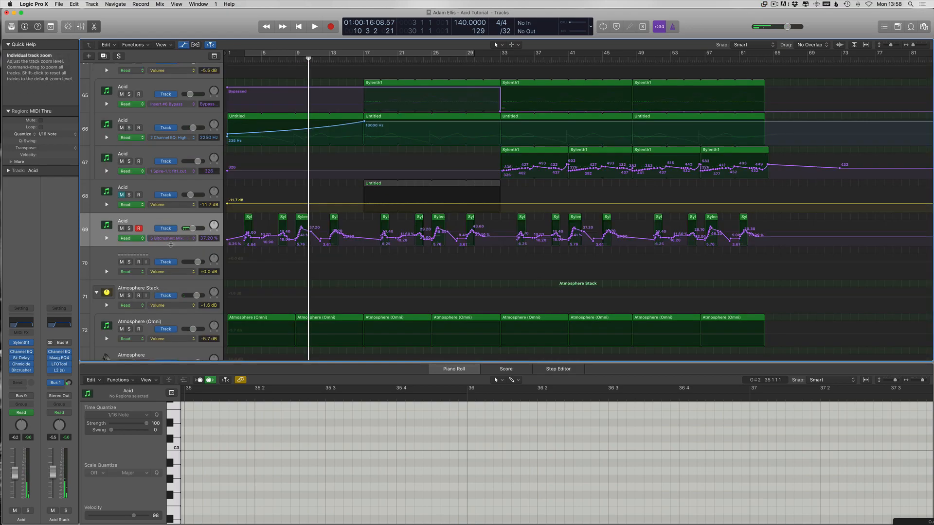
left_click(166, 242)
scroll(167, 240, "down", 1)
left_click(171, 237)
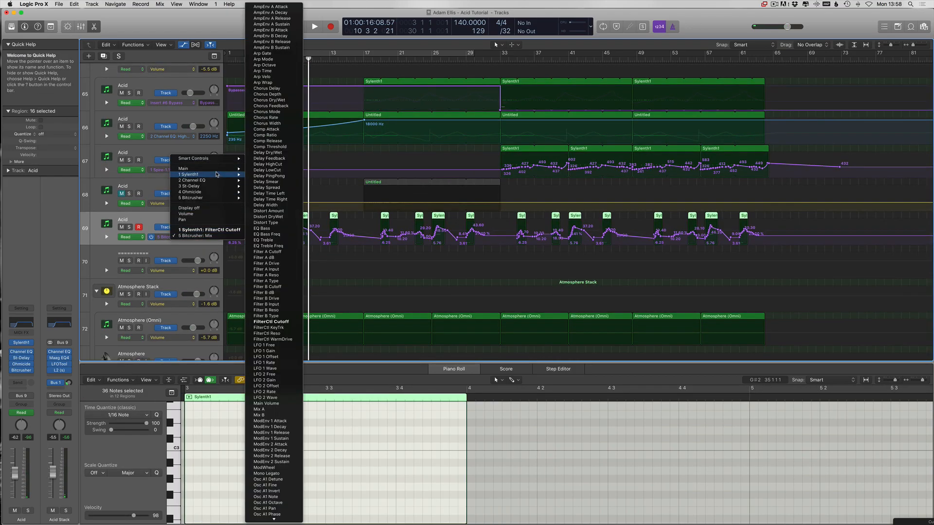
left_click(251, 202)
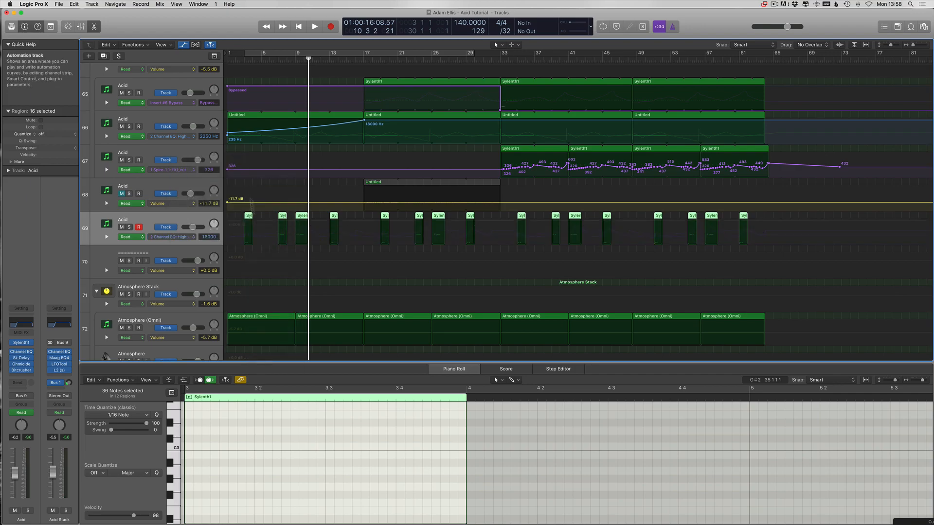
left_click(227, 222)
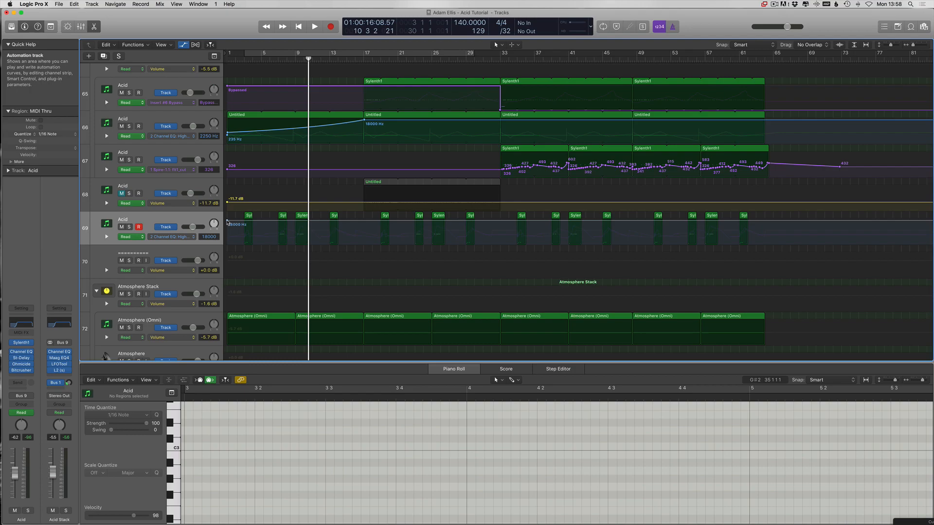
Insert a Tremolo effect in the next free slot of the Acid track 69 channel and close its window
left_click(27, 378)
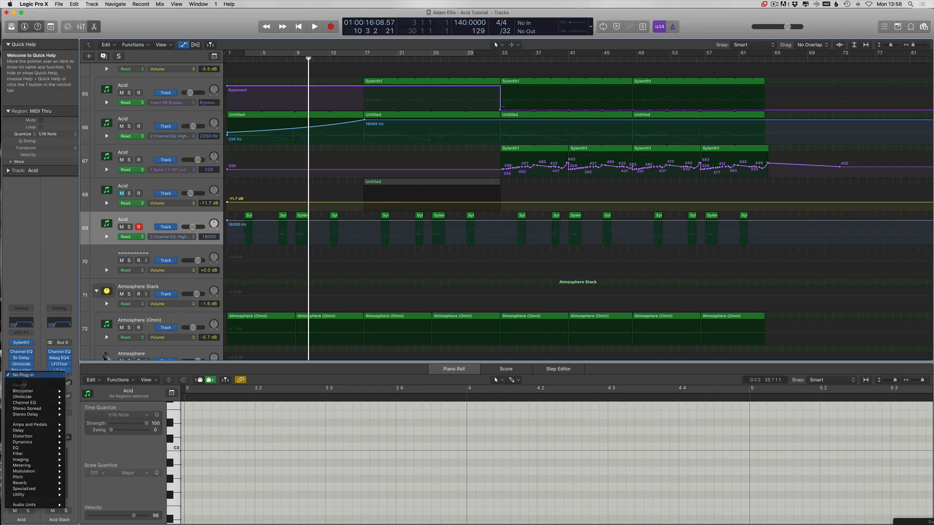
mouse_move(38, 461)
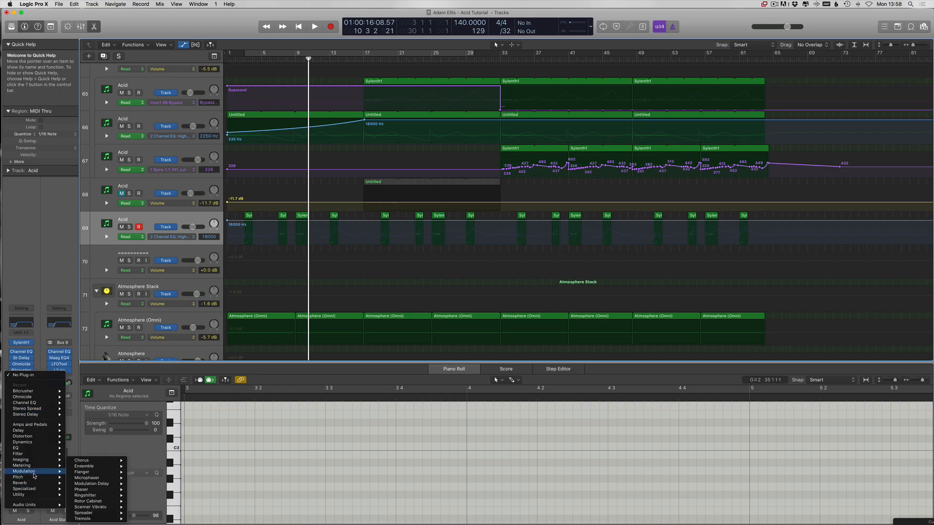
mouse_move(27, 443)
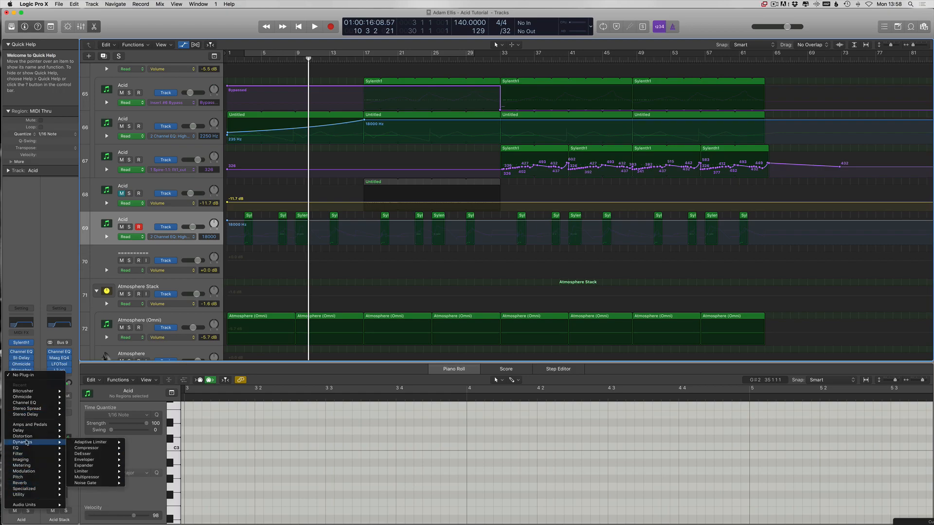
mouse_move(85, 513)
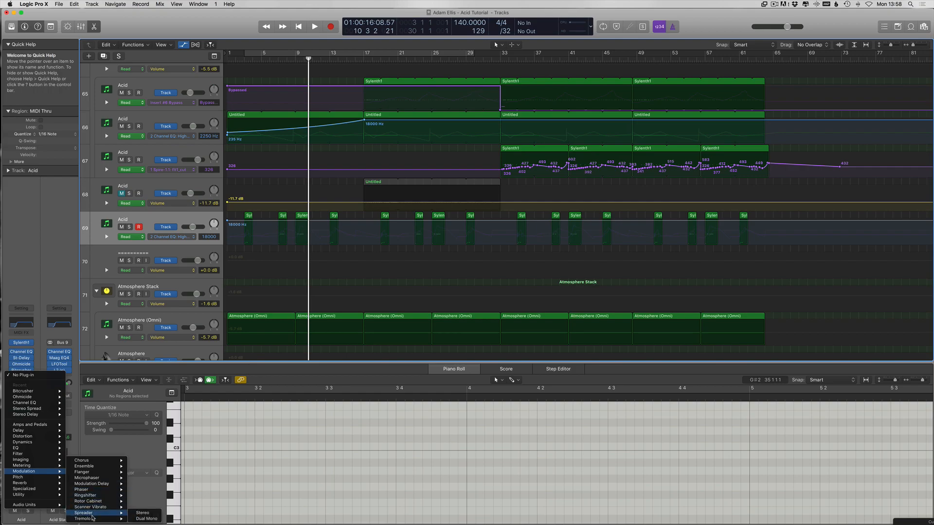
left_click(151, 516)
key("v")
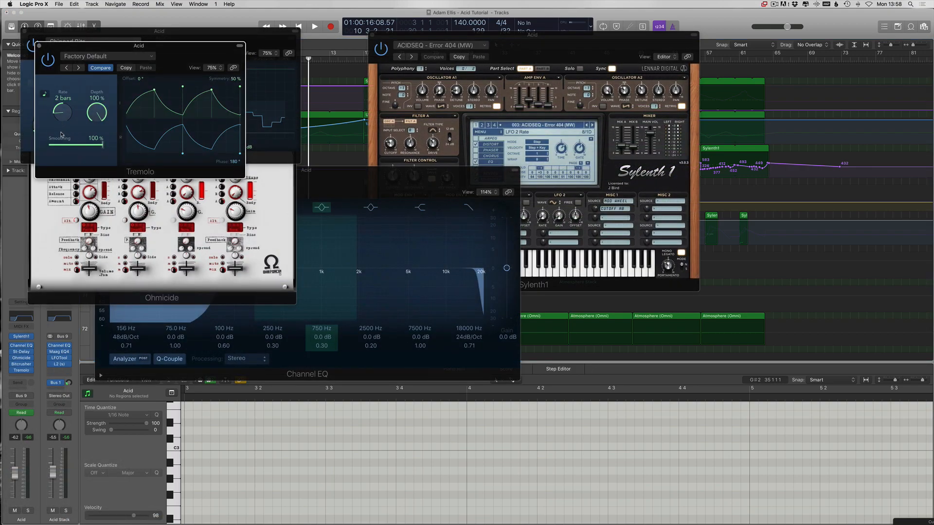
left_click(39, 45)
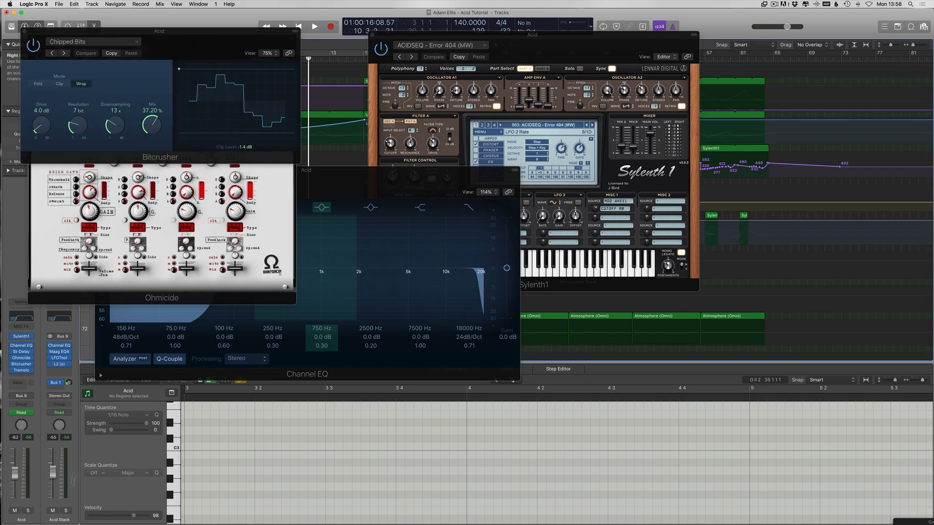
Open the project's Note Pad to check the list of percentage values
left_click(27, 377)
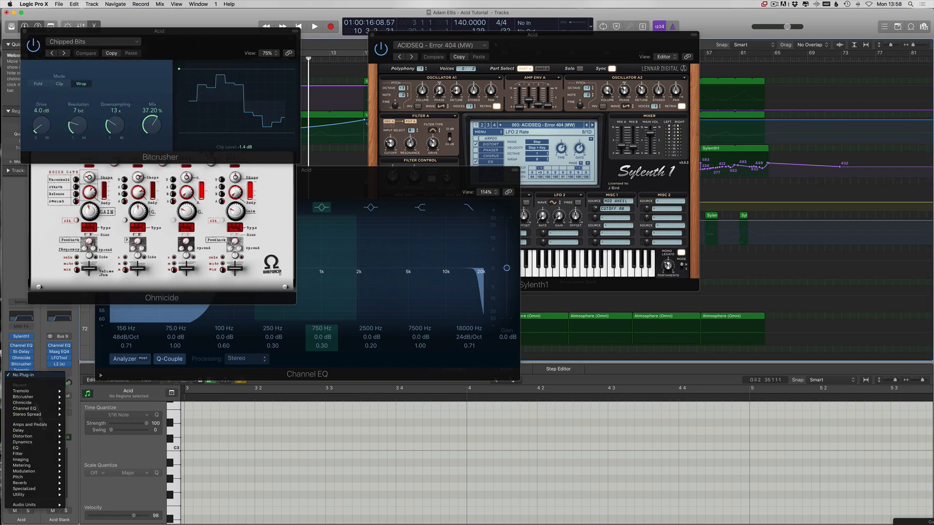
mouse_move(55, 504)
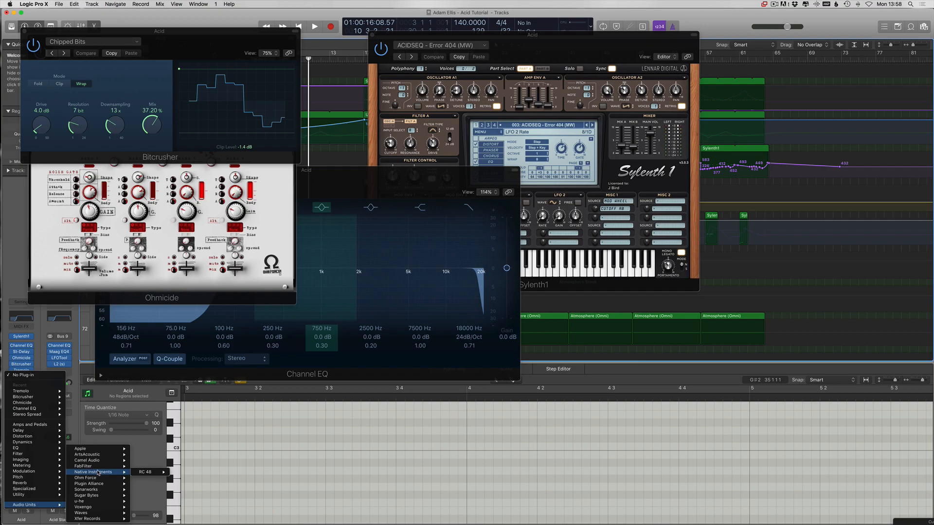
left_click(898, 28)
left_click(898, 28)
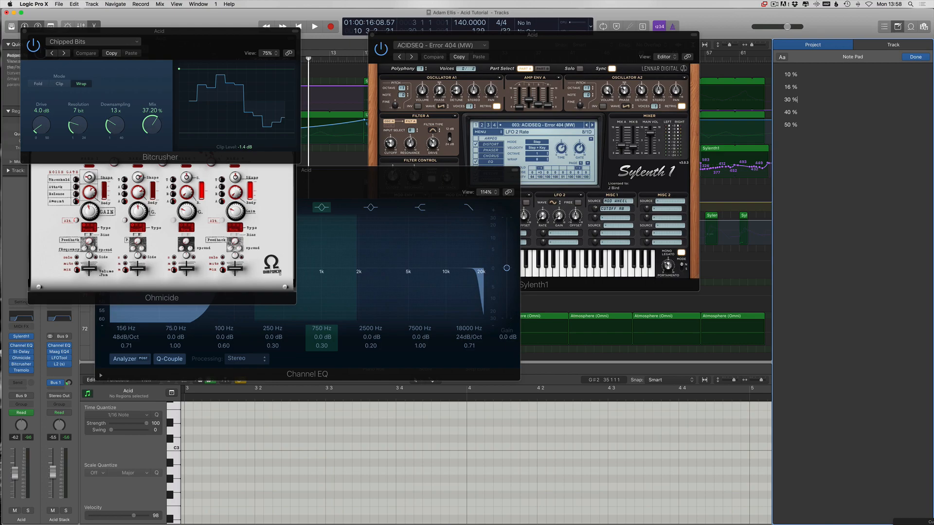
Insert a Stereo Spread effect after the Tremolo on track 69 and set its lower and upper intensity to 30%
left_click(29, 376)
mouse_move(42, 461)
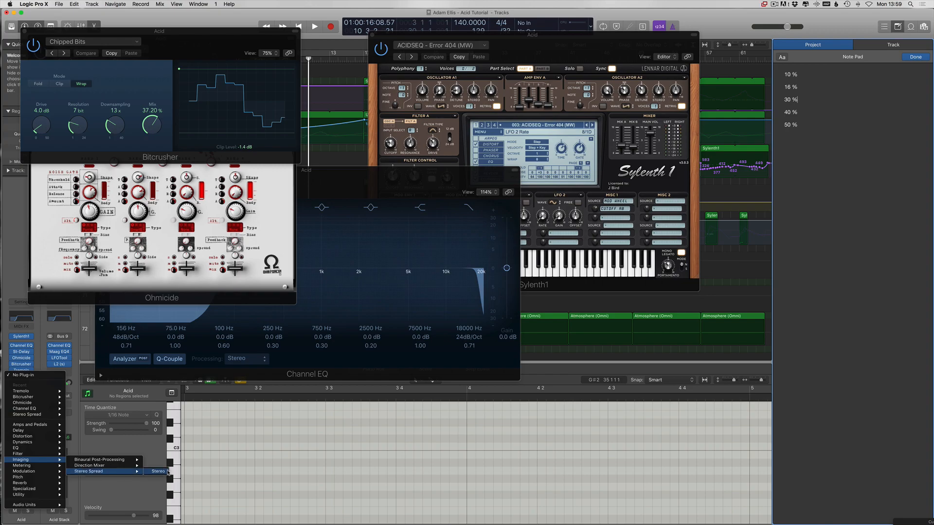
left_click(160, 472)
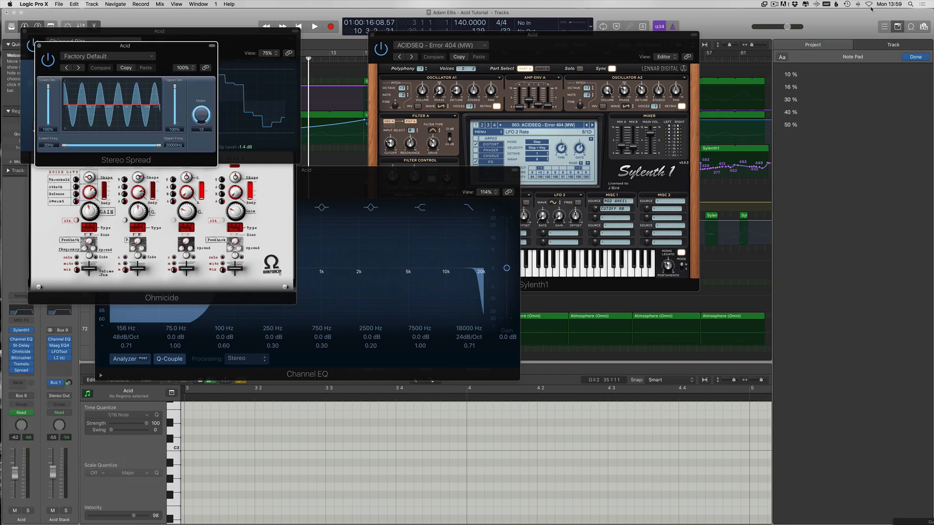
double_click(48, 129)
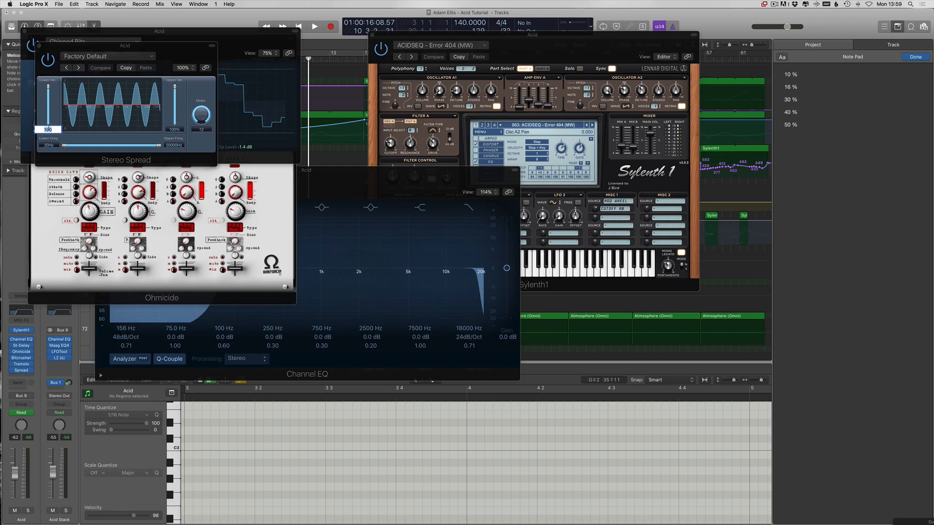
key("Return")
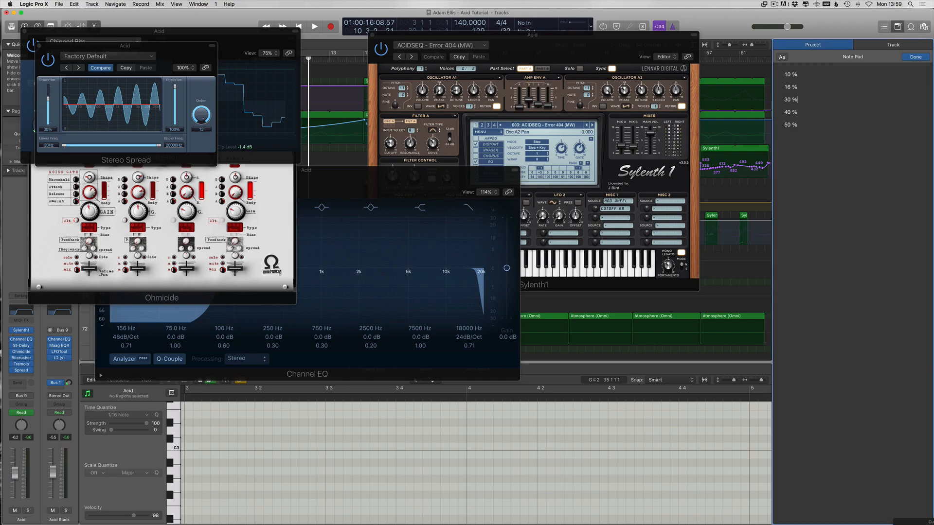
double_click(174, 130)
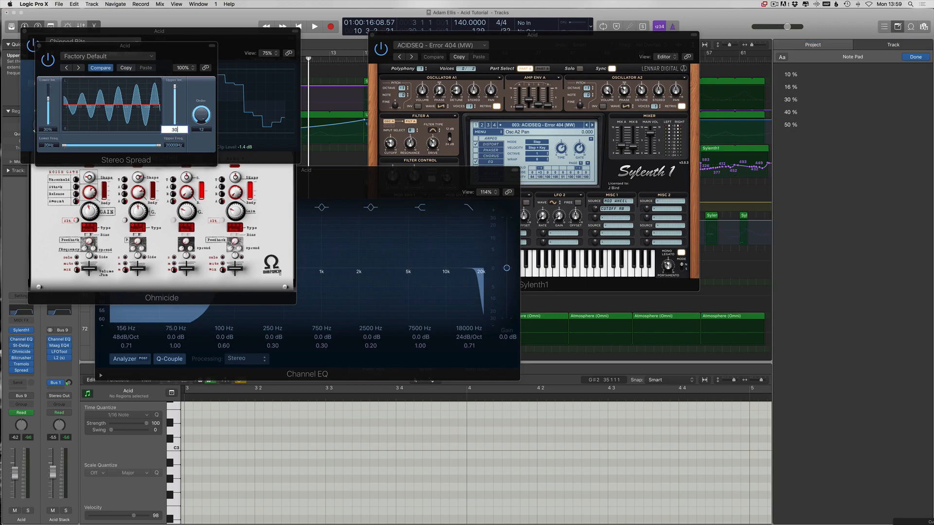
type("30")
key("Return")
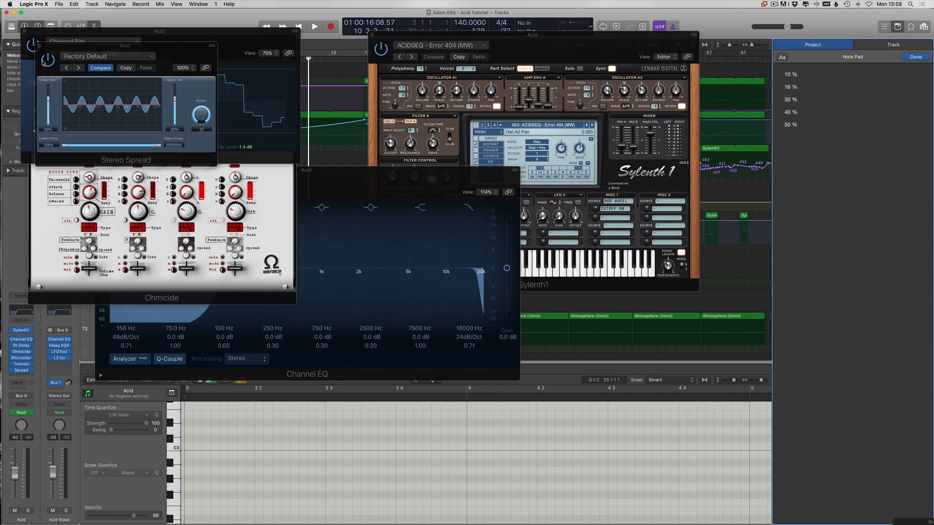
Close the Stereo Spread, Bitcrusher, Ohmicide, Channel EQ and Sylenth1 windows
left_click(39, 45)
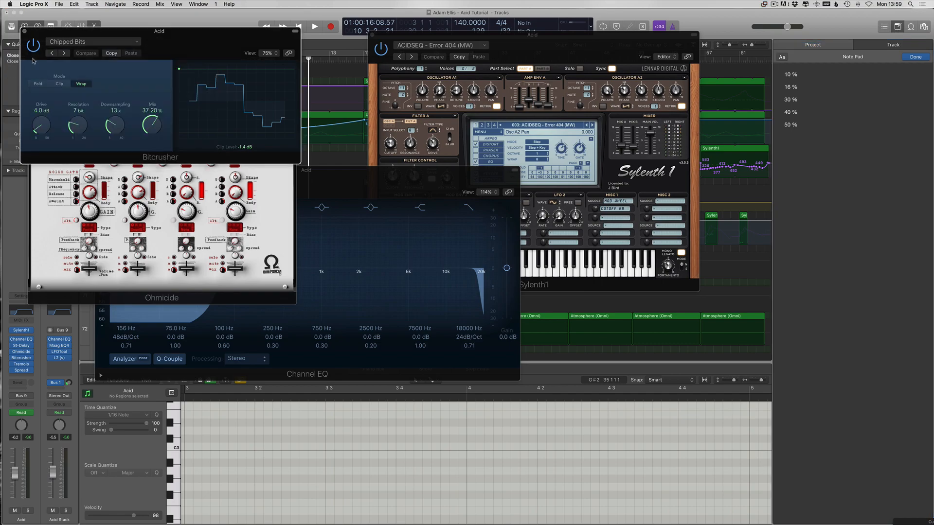
left_click(25, 32)
left_click(32, 39)
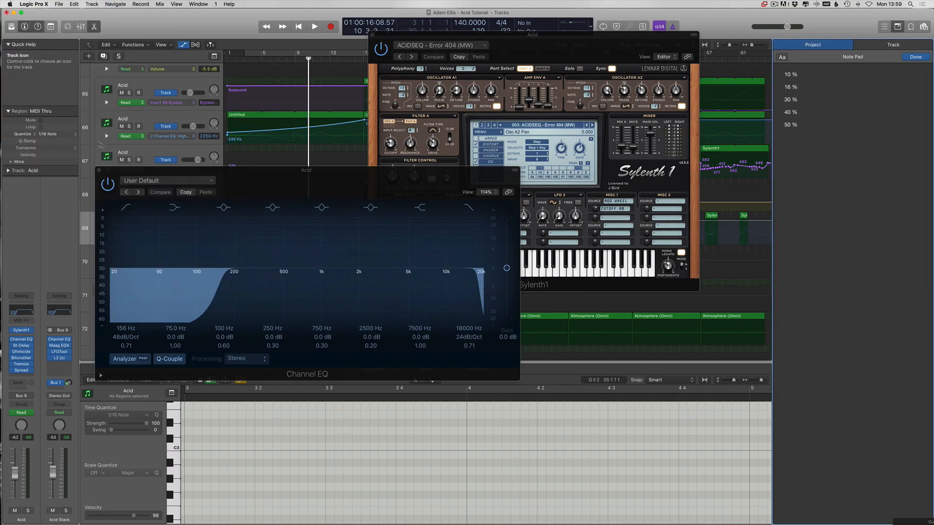
left_click(97, 168)
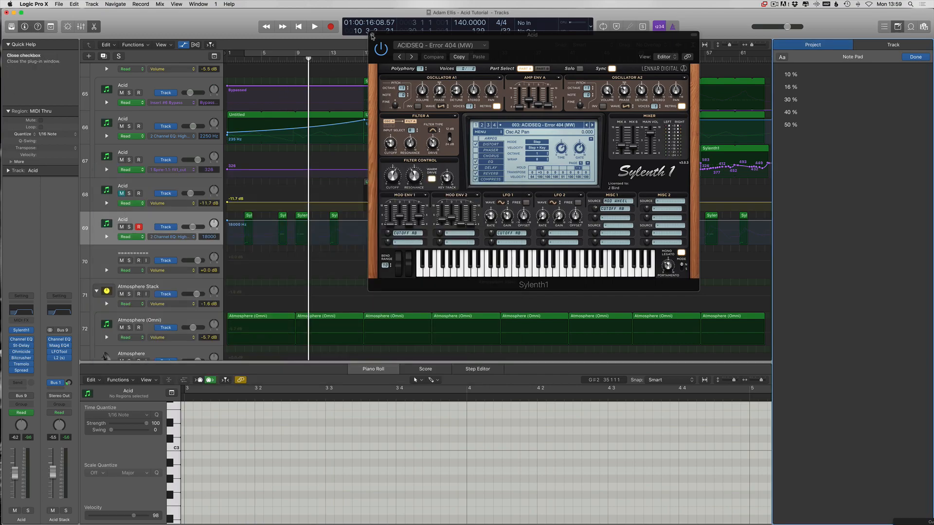
left_click(372, 36)
Play the arrangement from bar 1 and lower track 69's opening high cut automation point to 2100 Hz
key("space")
key("Return")
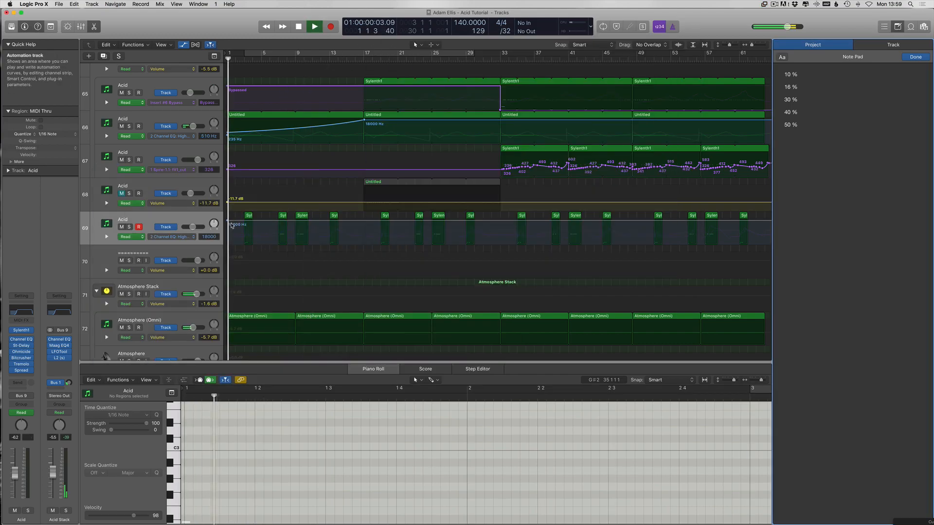
left_click_drag(232, 225, 226, 229)
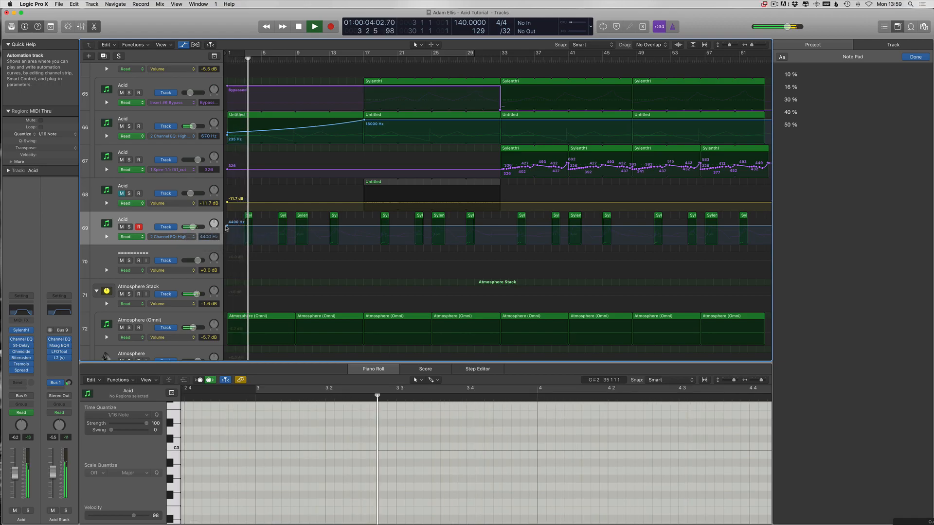
left_click_drag(226, 228, 227, 232)
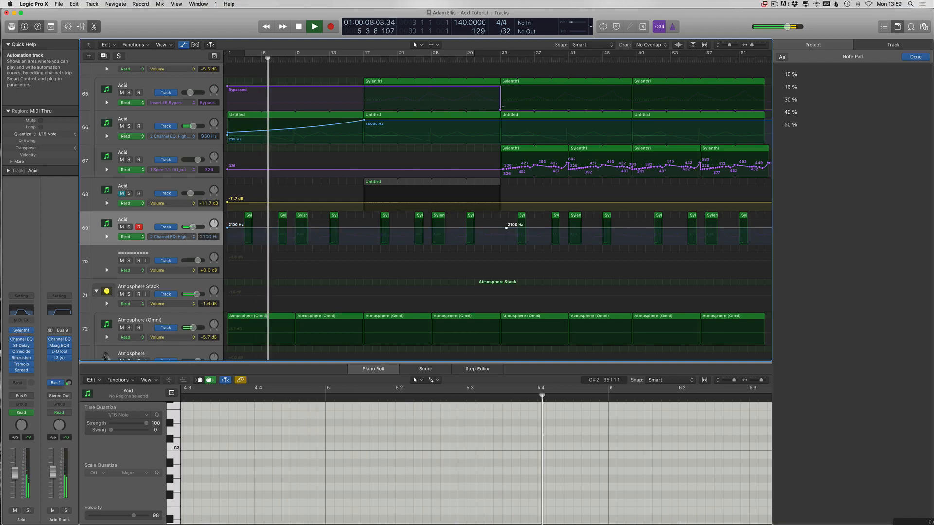
Raise track 69's high cut automation through points near bars 33 and 47, adjust the ramp's curve, and hide the automation
left_click(506, 224)
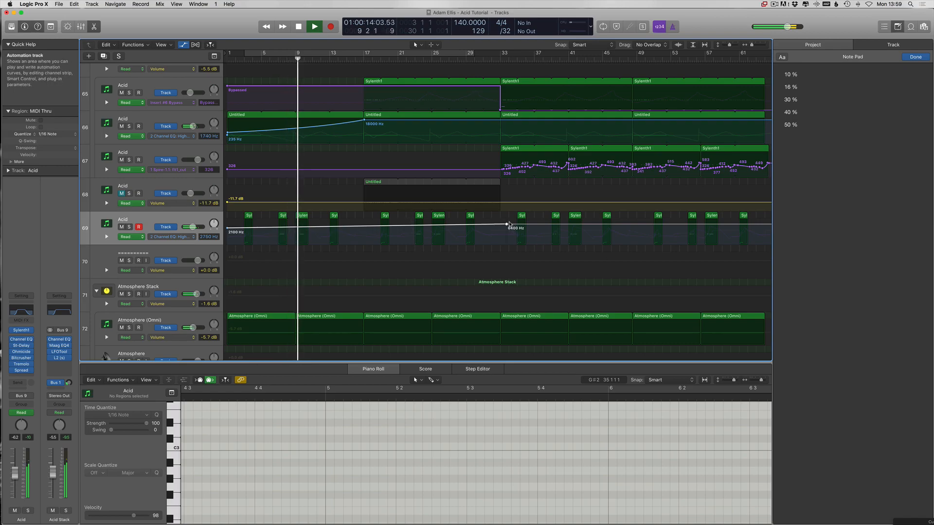
left_click(626, 225)
left_click_drag(626, 224, 628, 218)
key("t")
key("w")
left_click_drag(362, 229, 362, 228)
key("a")
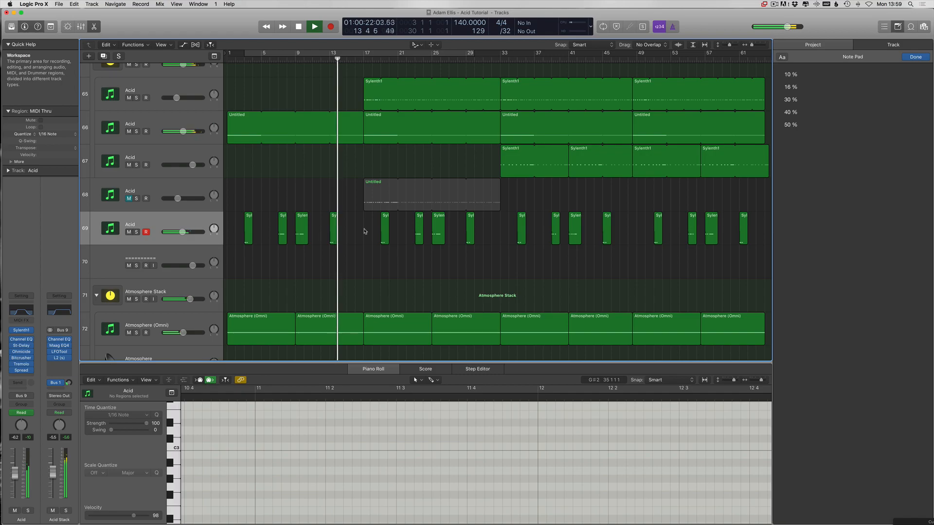
Hide the Piano Roll, zoom the arrangement out horizontally, and close the file browser
key("e")
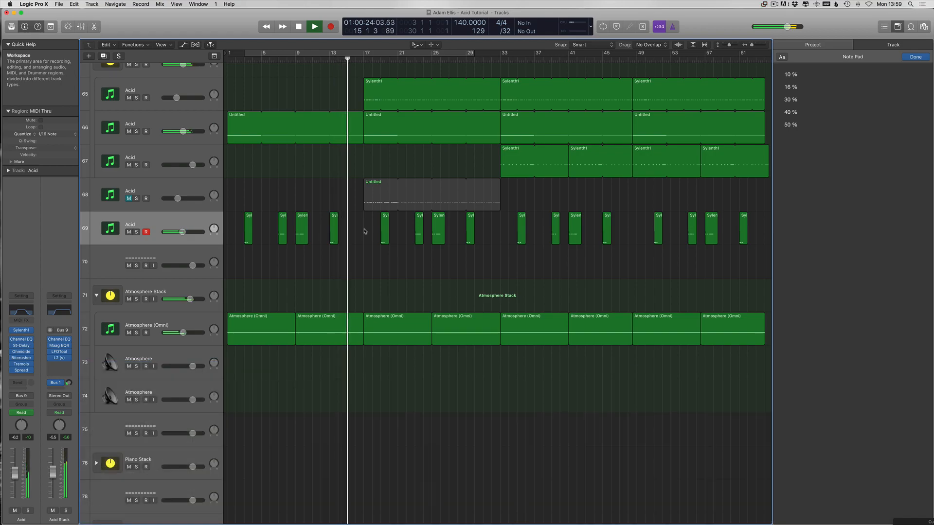
key("f")
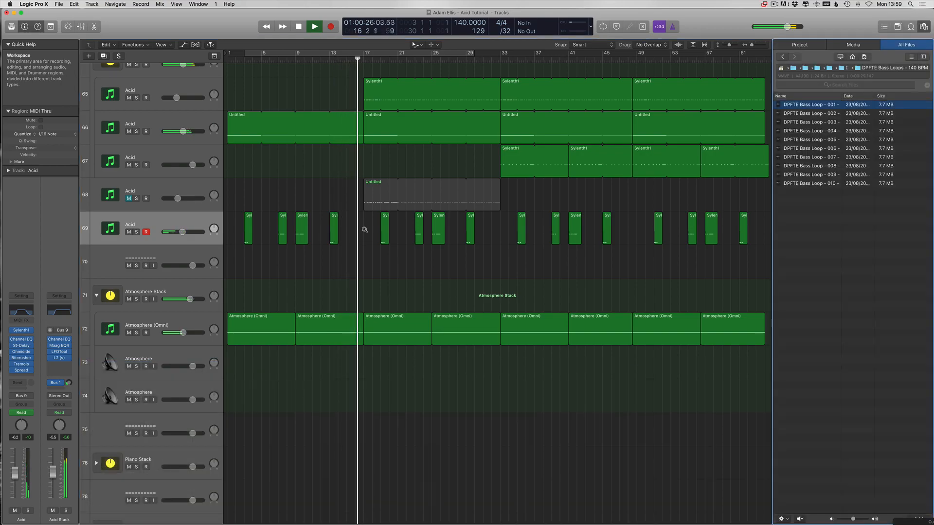
left_click(489, 236)
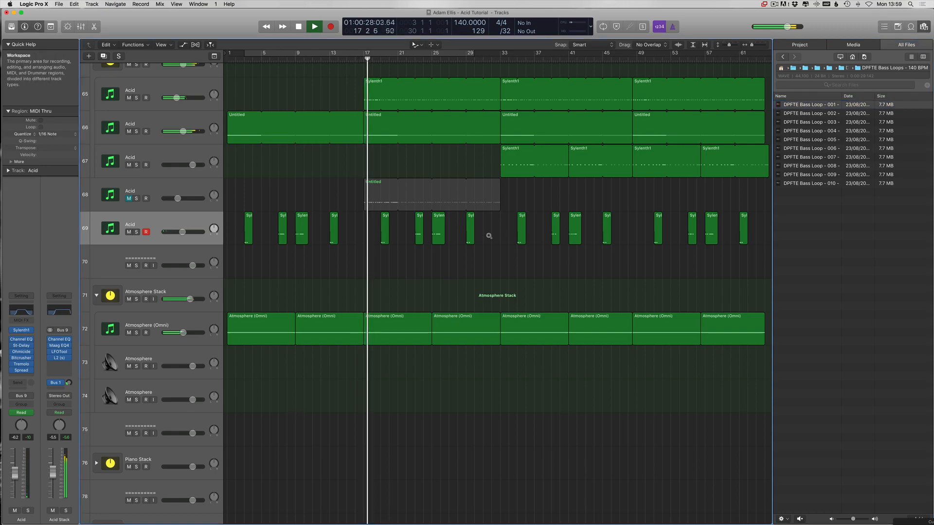
left_click(489, 236, "ctrl+alt")
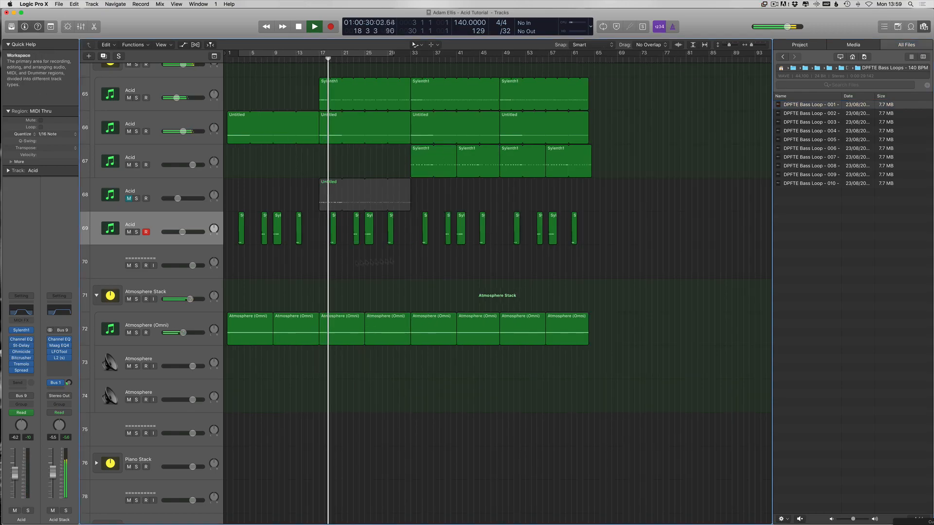
key("f")
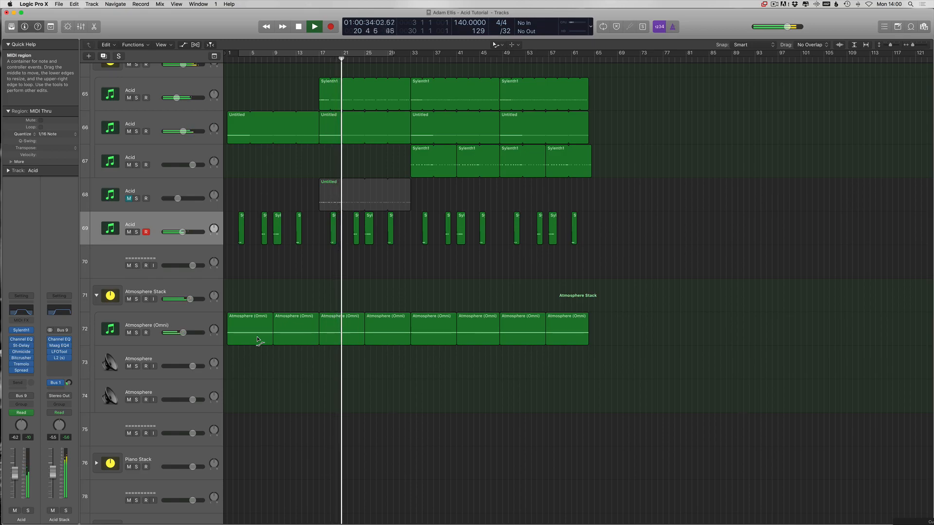
Select all the Sylenth1 regions on track 69
left_click_drag(423, 209, 261, 183)
key("Down")
key("Up")
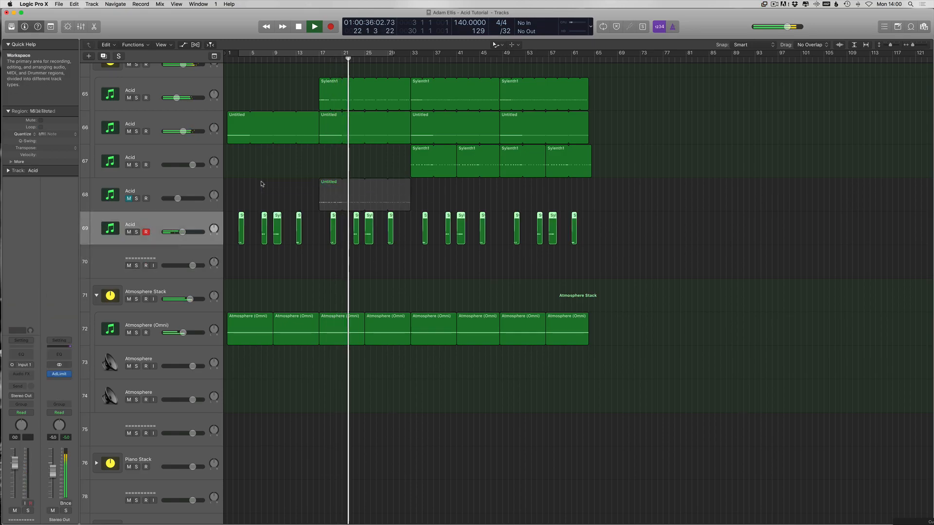
Delete the muted Untitled region on track 68
key("Up")
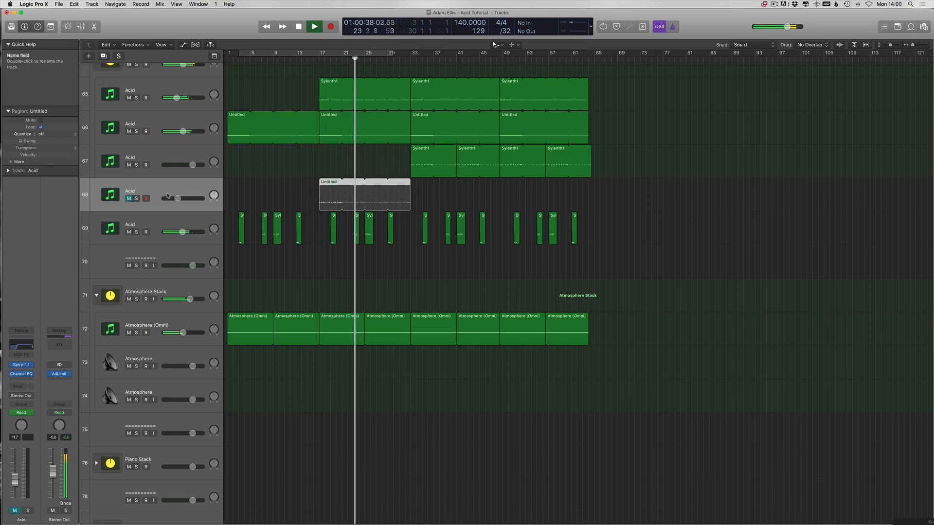
key("Delete")
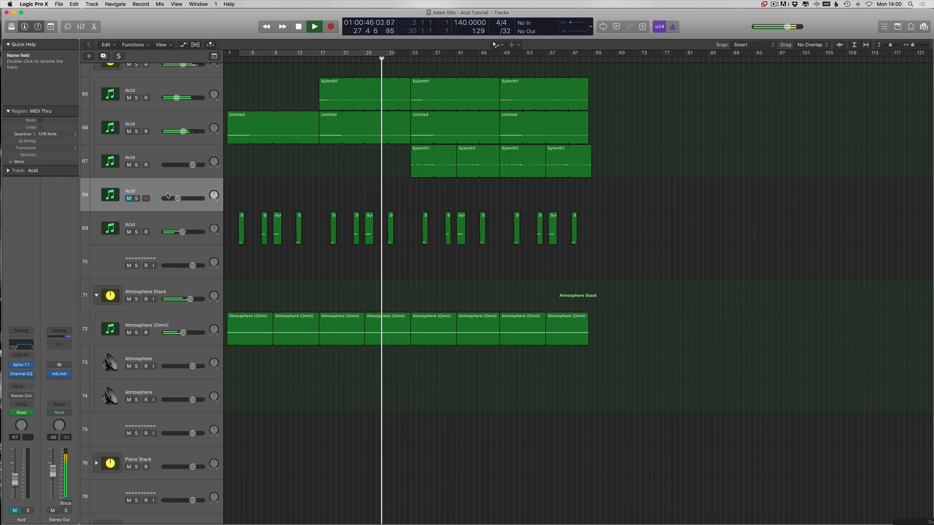
Shift track 69's fills at bars 35 and 39 earlier, to about bars 33.5 and 37.5
scroll(348, 299, "up", 10)
scroll(506, 229, "up", 4)
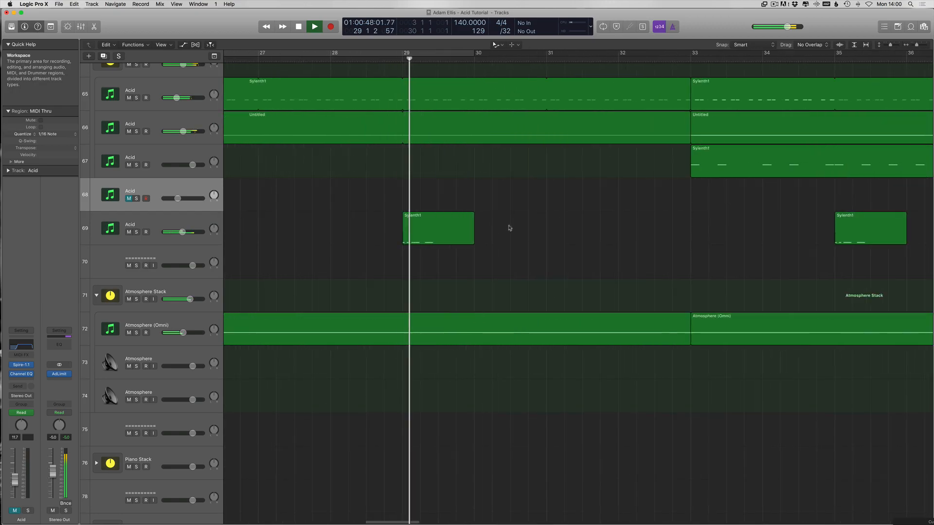
scroll(553, 248, "right", 10)
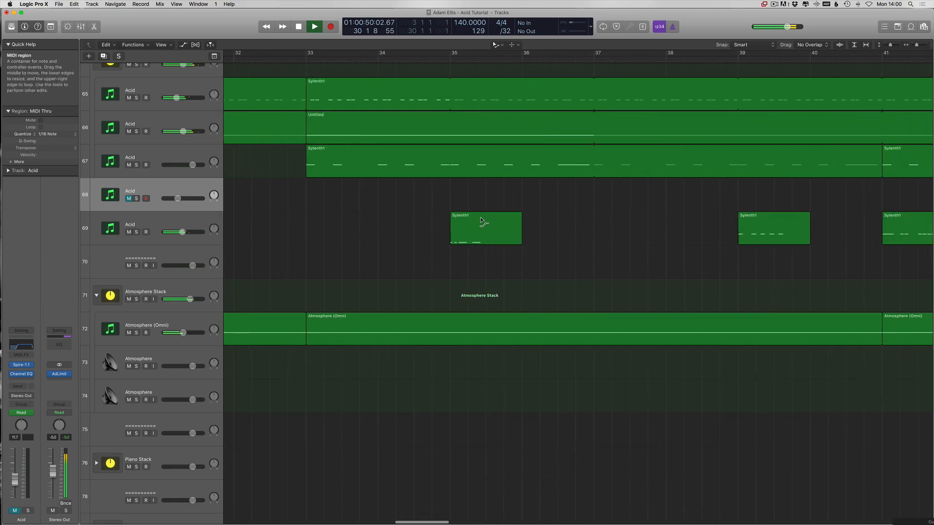
key("t")
key("t")
left_click_drag(465, 235, 359, 237)
left_click_drag(784, 237, 634, 236)
Move track 69's fill at bar 45 two beats later to position 45 3 1 1
key("super+Left")
scroll(679, 248, "right", 5)
scroll(634, 236, "right", 5)
left_click_drag(729, 227, 755, 229)
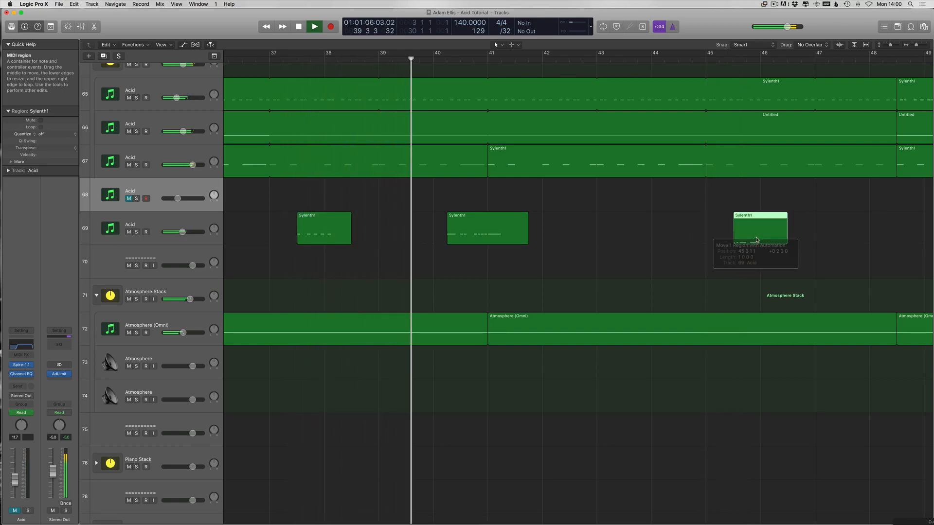
Move track 69's fill at bar 55 earlier to about bar 53.25 and select the fill at bar 61
scroll(634, 236, "left", 3)
scroll(598, 246, "right", 6)
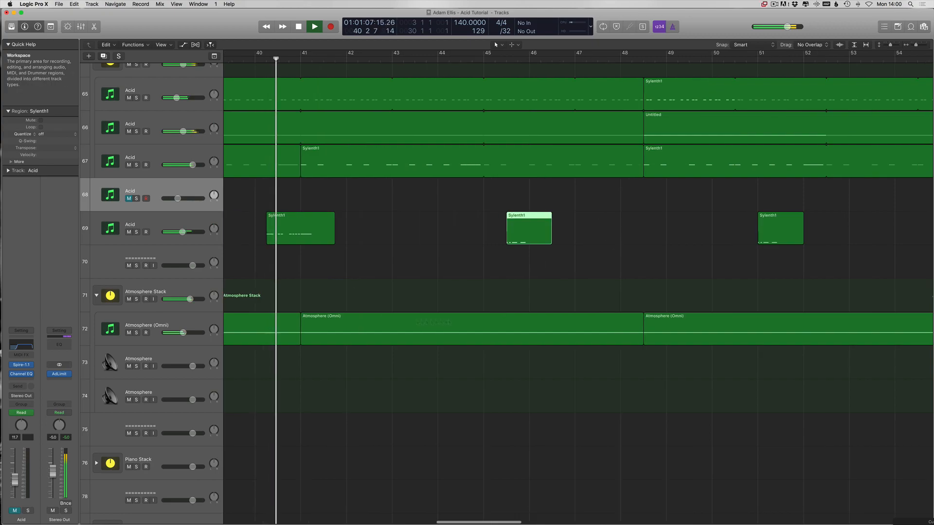
left_click(630, 249)
scroll(628, 250, "right", 10)
left_click_drag(450, 234, 371, 236)
left_click(550, 226)
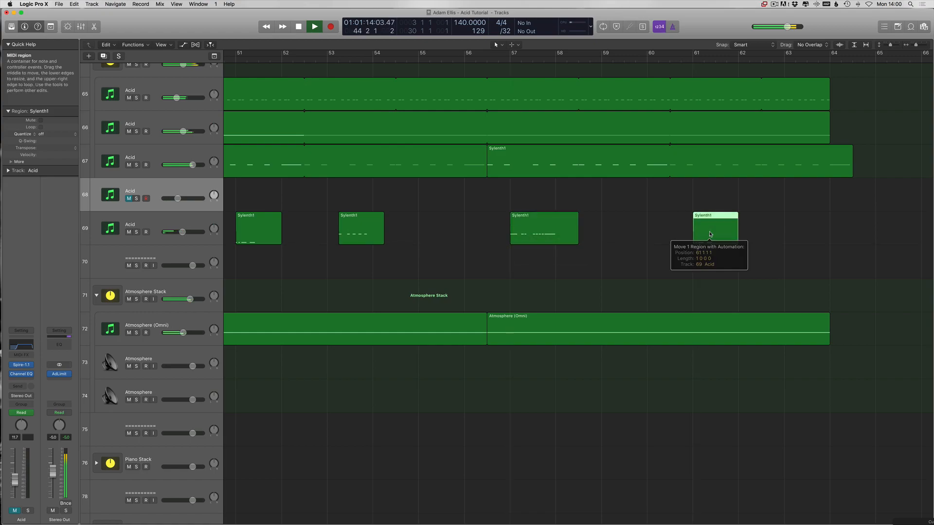
scroll(649, 319, "left", 8)
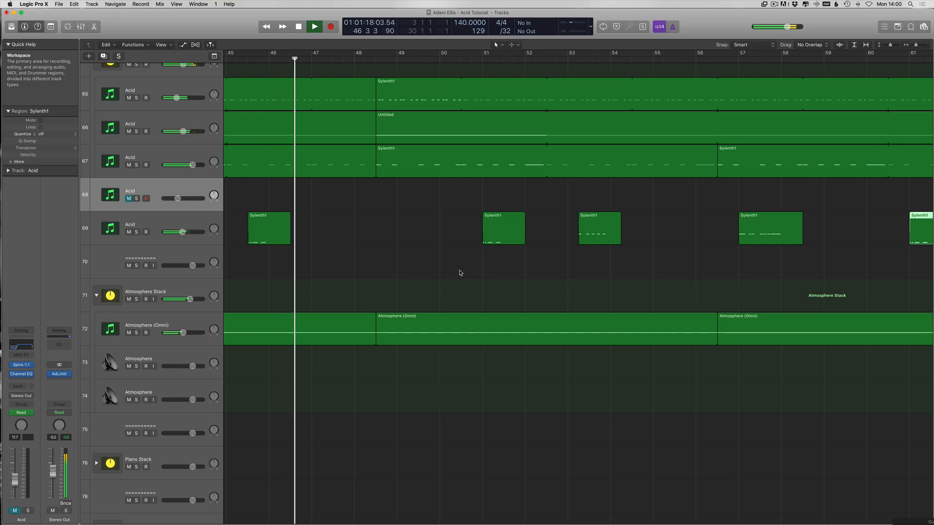
Review the spacing of track 69's fills across the full arrangement, and the Sub Bass regions, during playback
left_click(460, 271, "ctrl+alt")
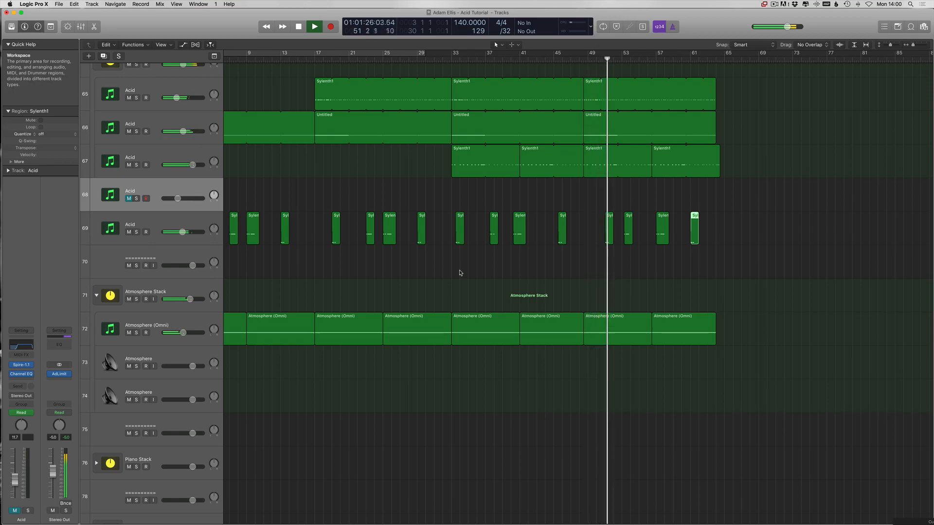
scroll(496, 283, "up", 10)
scroll(532, 292, "up", 10)
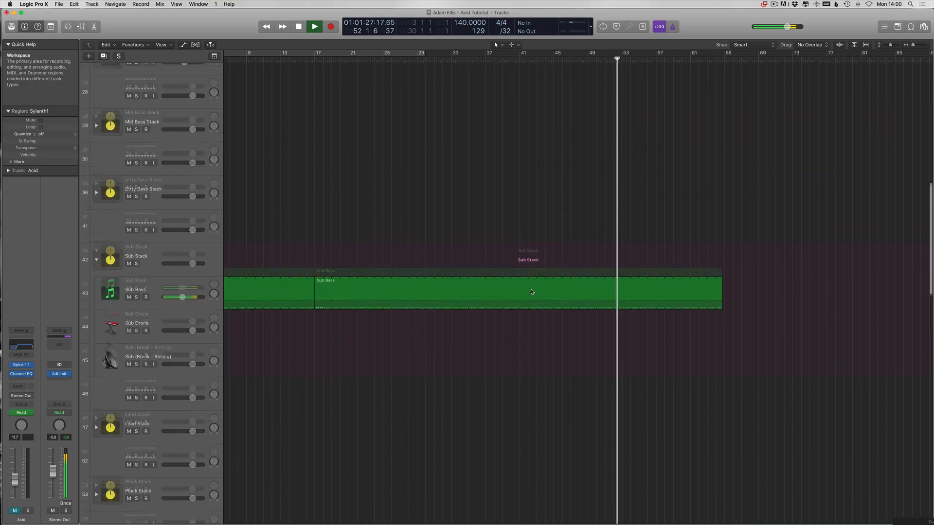
scroll(472, 244, "down", 1)
key("super+Left")
scroll(473, 245, "down", 10)
scroll(473, 244, "up", 1)
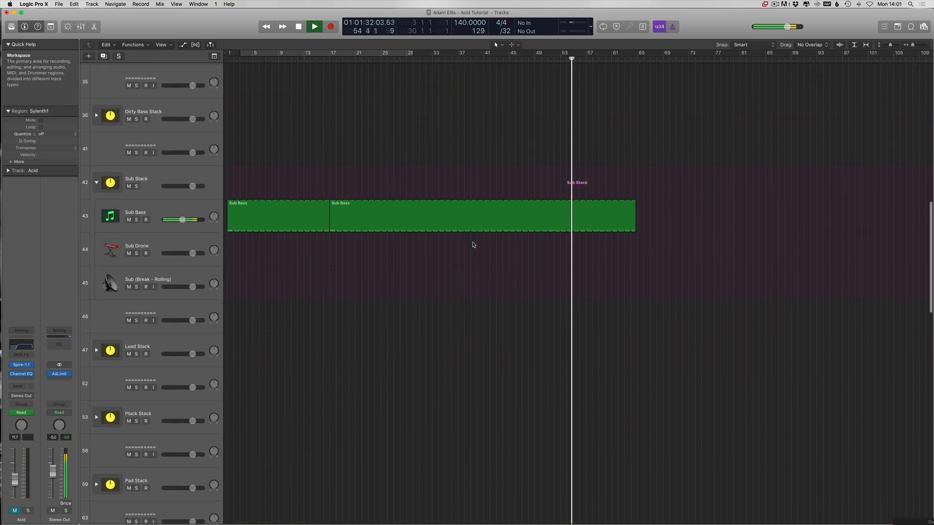
Copy track 69's longer fill near bar 25 to about bar 64 and clear the selection
scroll(473, 244, "down", 12)
scroll(474, 243, "down", 2)
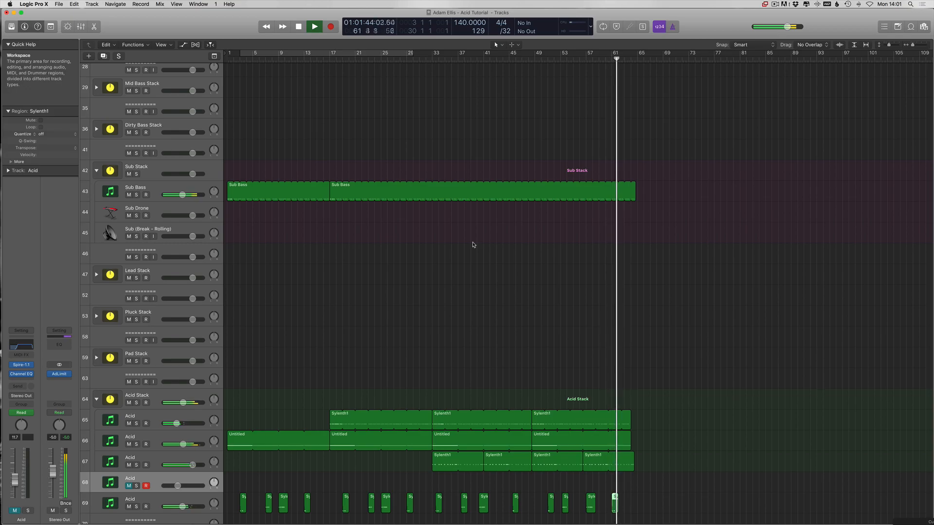
left_click_drag(386, 503, 639, 496)
left_click(652, 495)
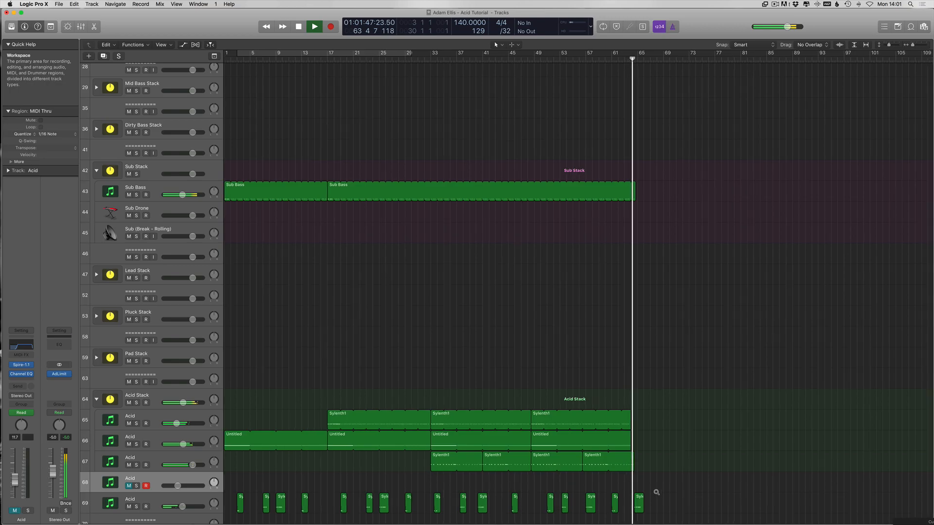
Check where the Kick (Audio), Sub Bass and Acid regions end, and stop playback
scroll(653, 492, "up", 5)
scroll(587, 146, "up", 15)
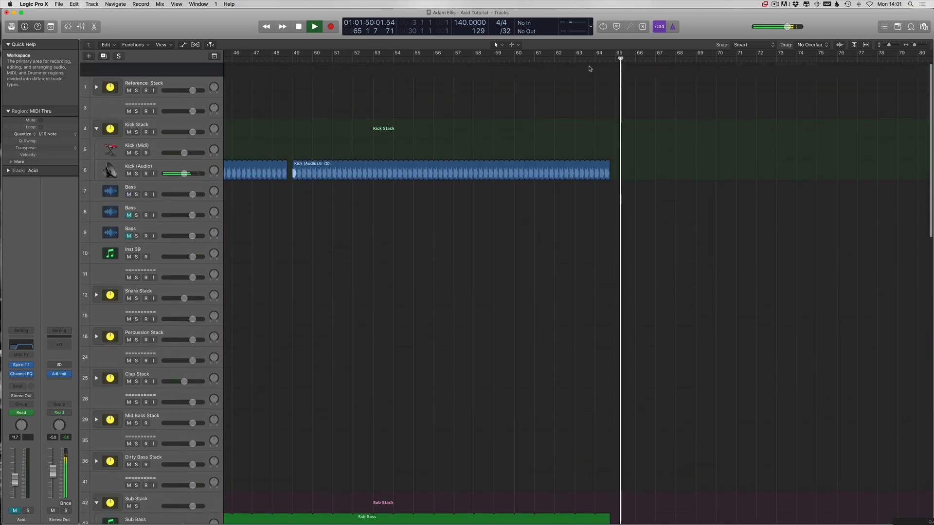
scroll(589, 68, "down", 5)
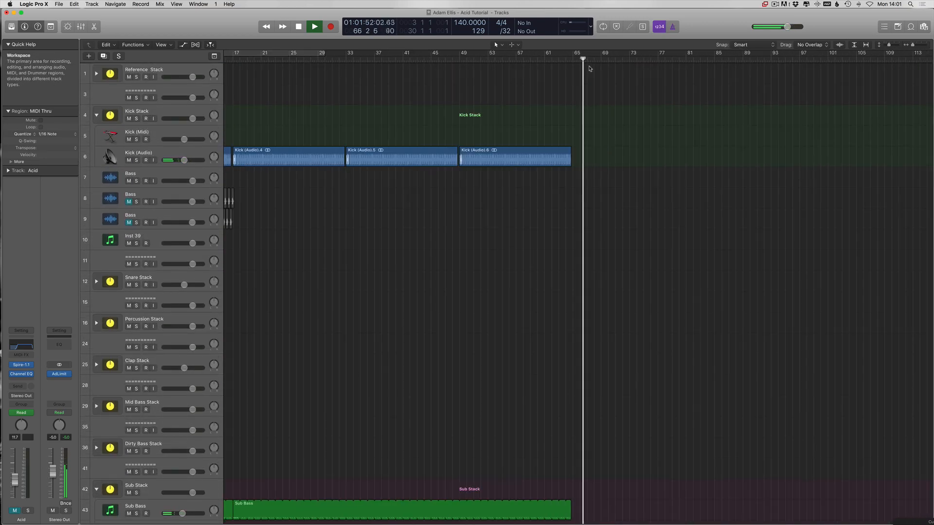
key("space")
scroll(559, 287, "down", 1)
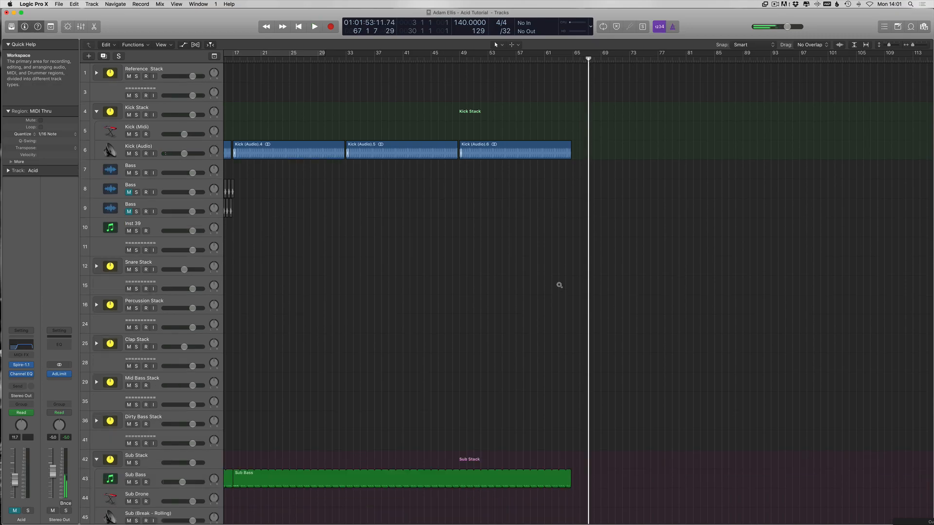
scroll(559, 287, "down", 3)
scroll(558, 285, "down", 10)
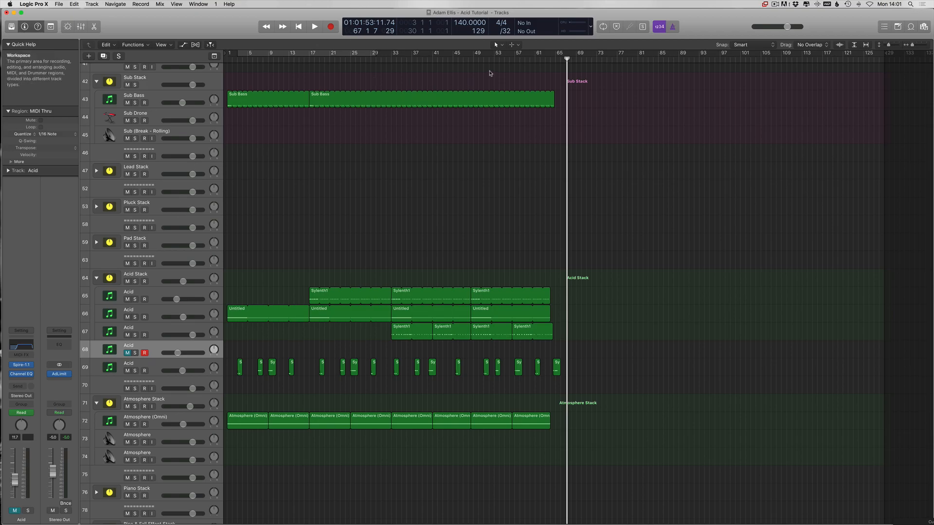
Select both Sub Bass regions and look over the surrounding track stacks
left_click_drag(612, 99, 227, 103)
scroll(401, 95, "up", 10)
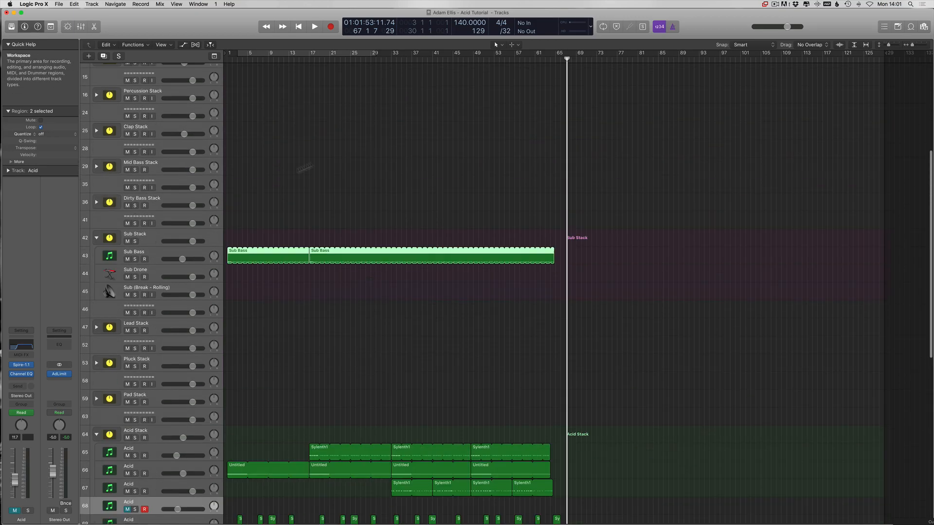
scroll(401, 96, "down", 15)
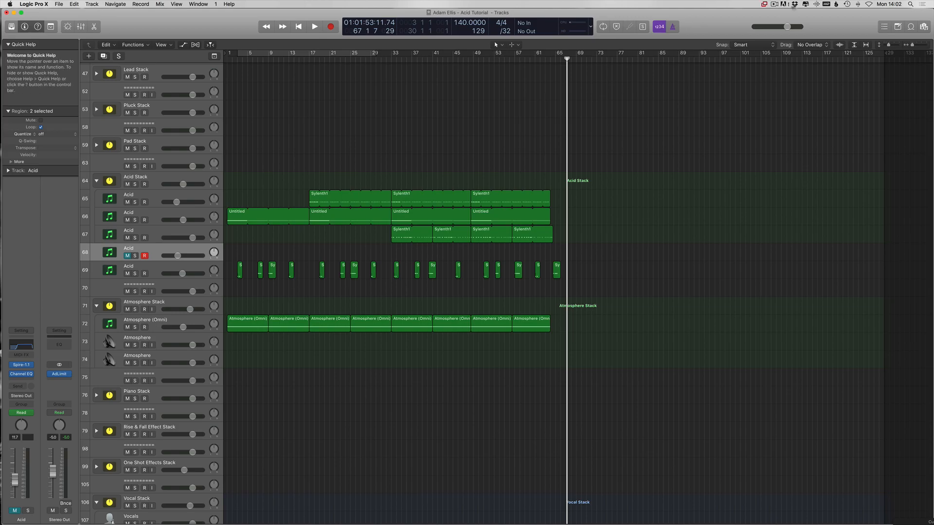
left_click(775, 4)
left_click(668, 127)
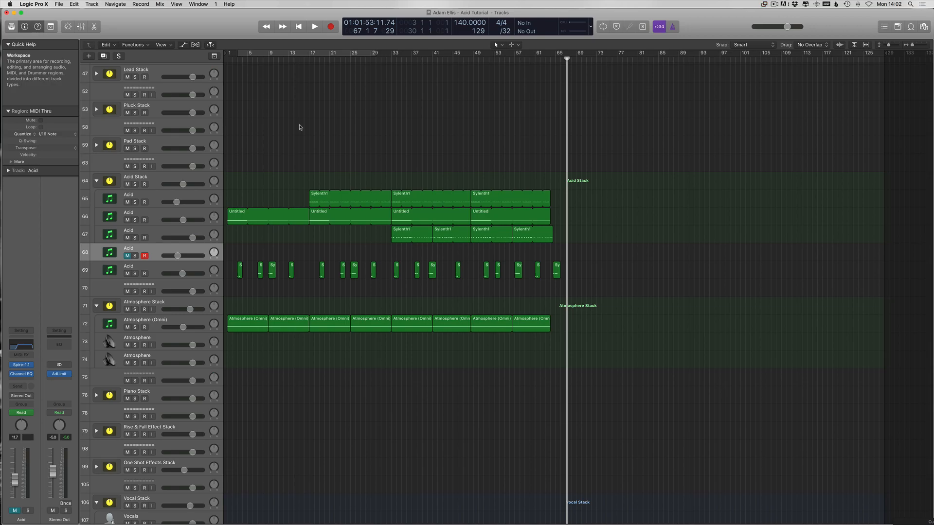
Set a cycle range over the whole arrangement from bar 1 to bar 72
left_click_drag(233, 56, 607, 56)
left_click(590, 53)
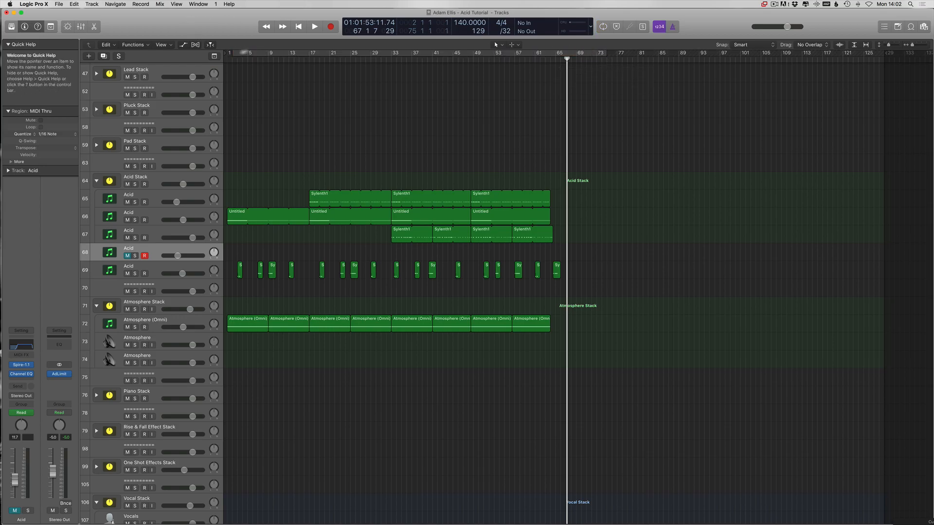
left_click_drag(227, 55, 587, 55)
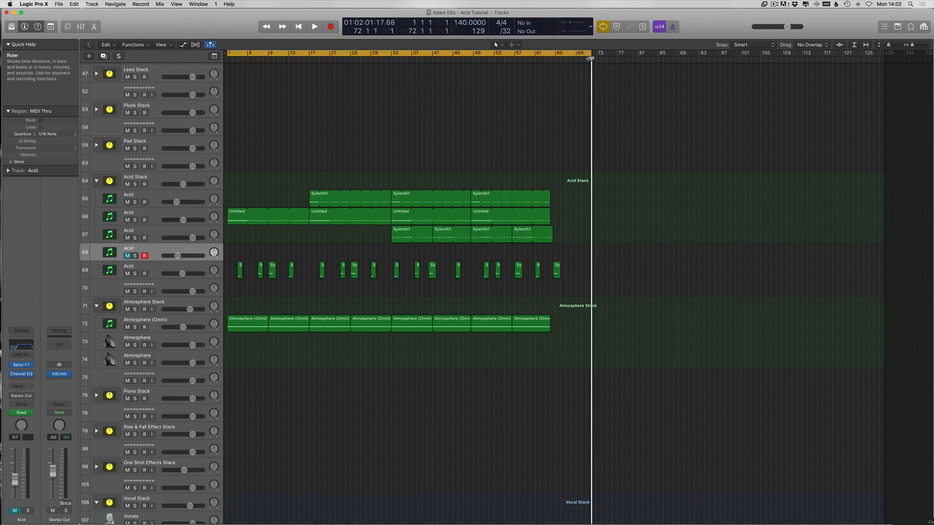
Place a short cycle range at bar 70 and reduce the height of the track rows
left_click(587, 54)
key("super+Up")
left_click(587, 54)
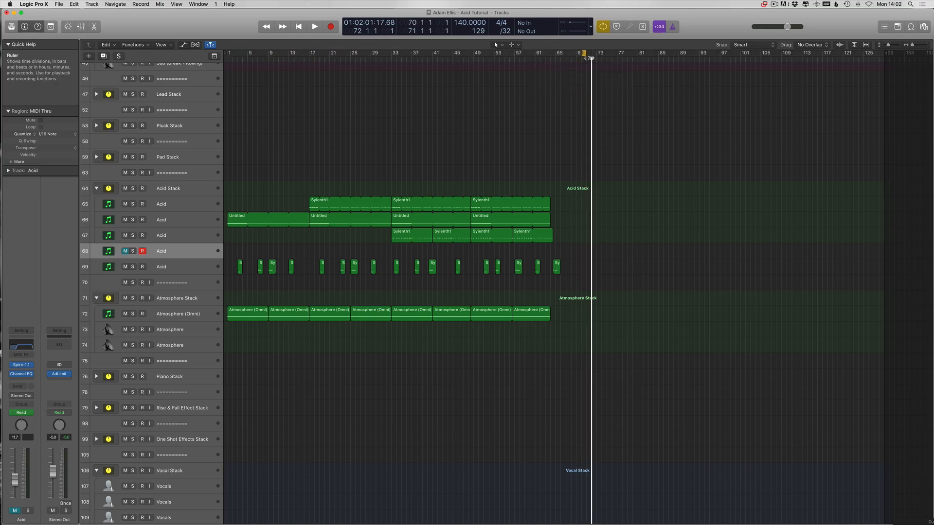
left_click(772, 5)
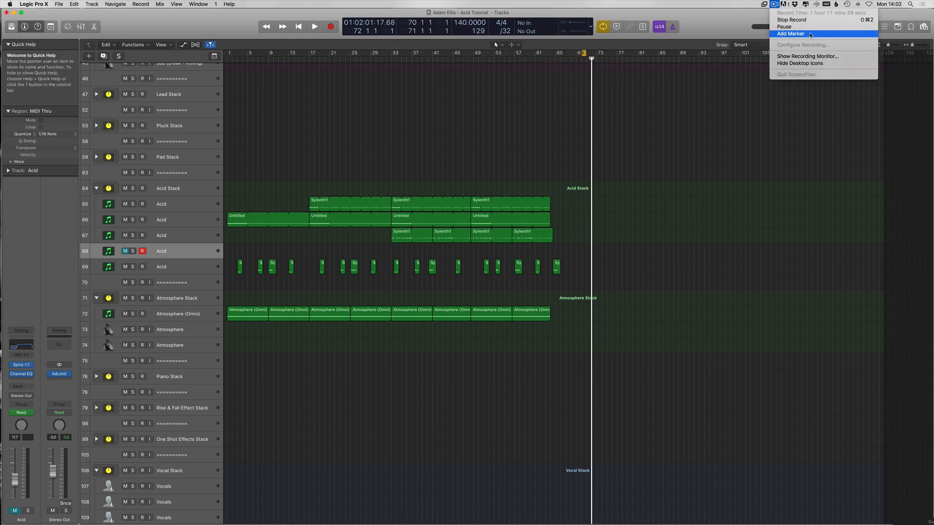